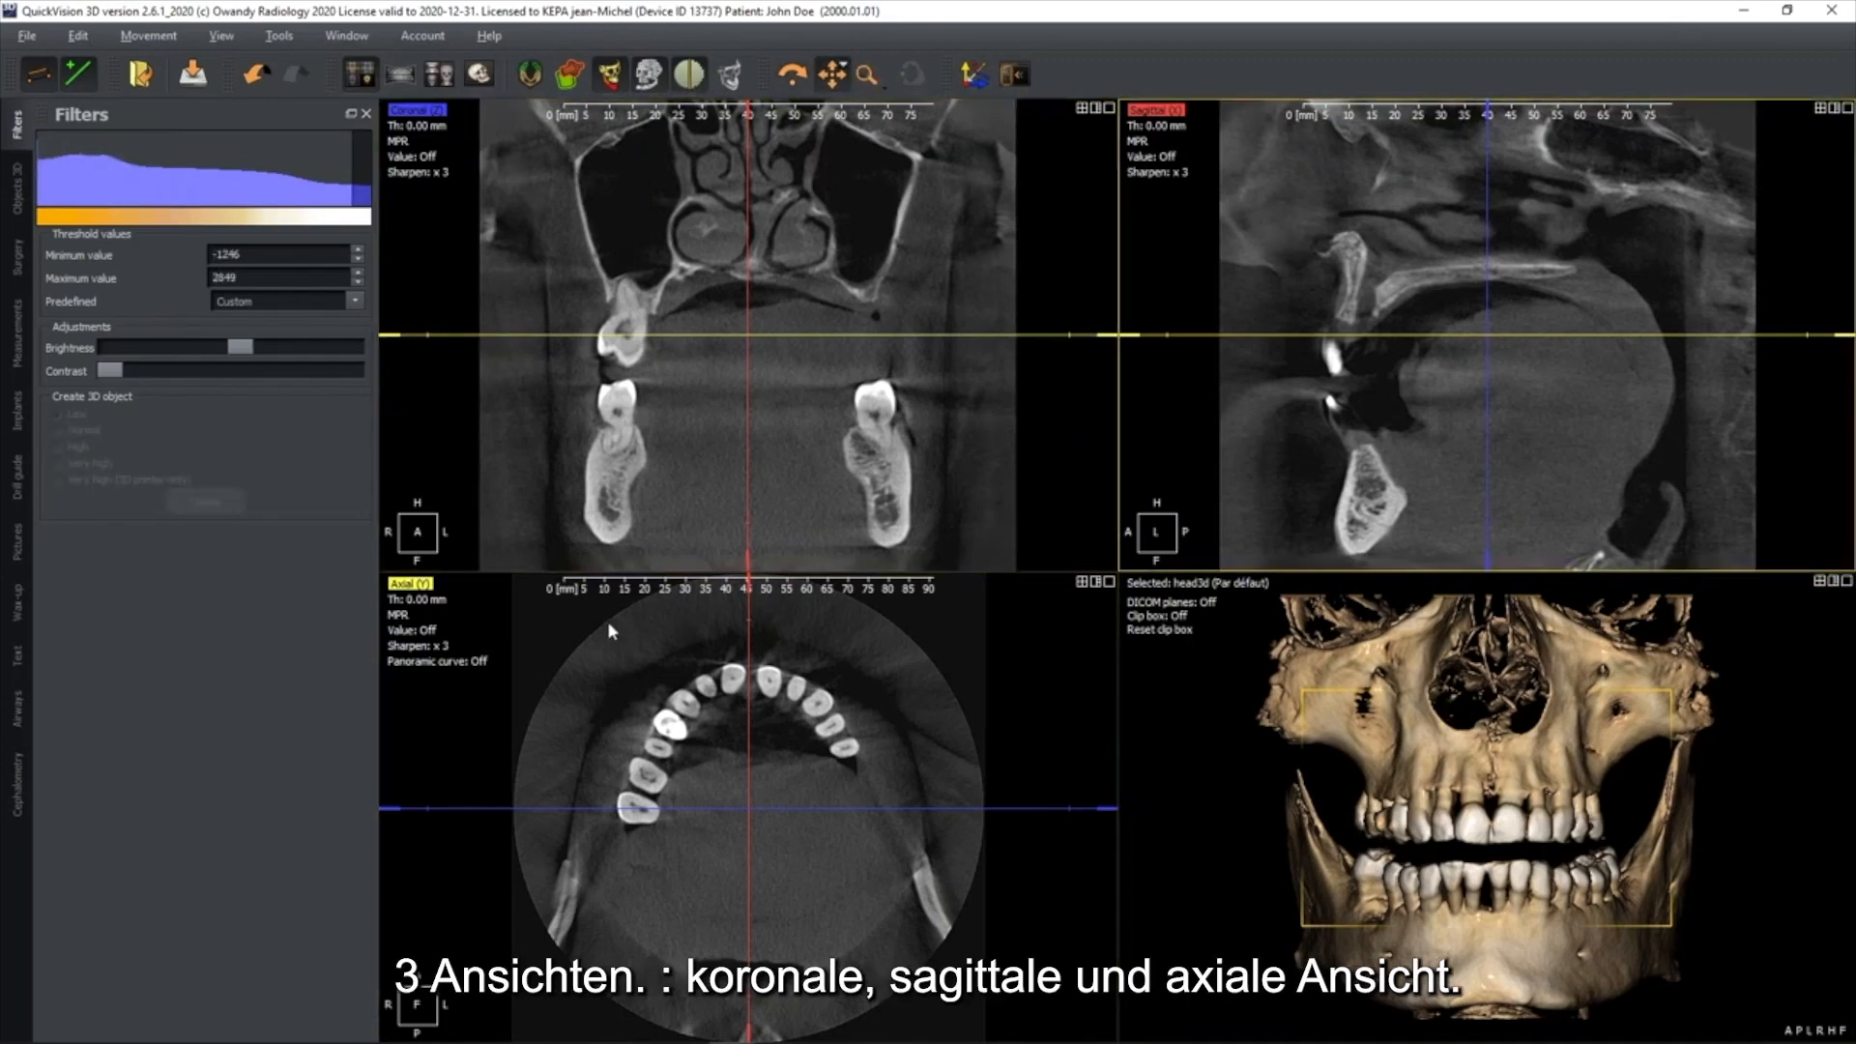
Shift the axial slice line slightly and move the sagittal slice line toward the patient's right in the coronal view
{"action": "mouse_move", "coordinate": [837, 334]}
{"action": "left_mouse_down"}
{"action": "mouse_move", "coordinate": [829, 418]}
{"action": "mouse_move", "coordinate": [821, 334]}
{"action": "left_mouse_up"}
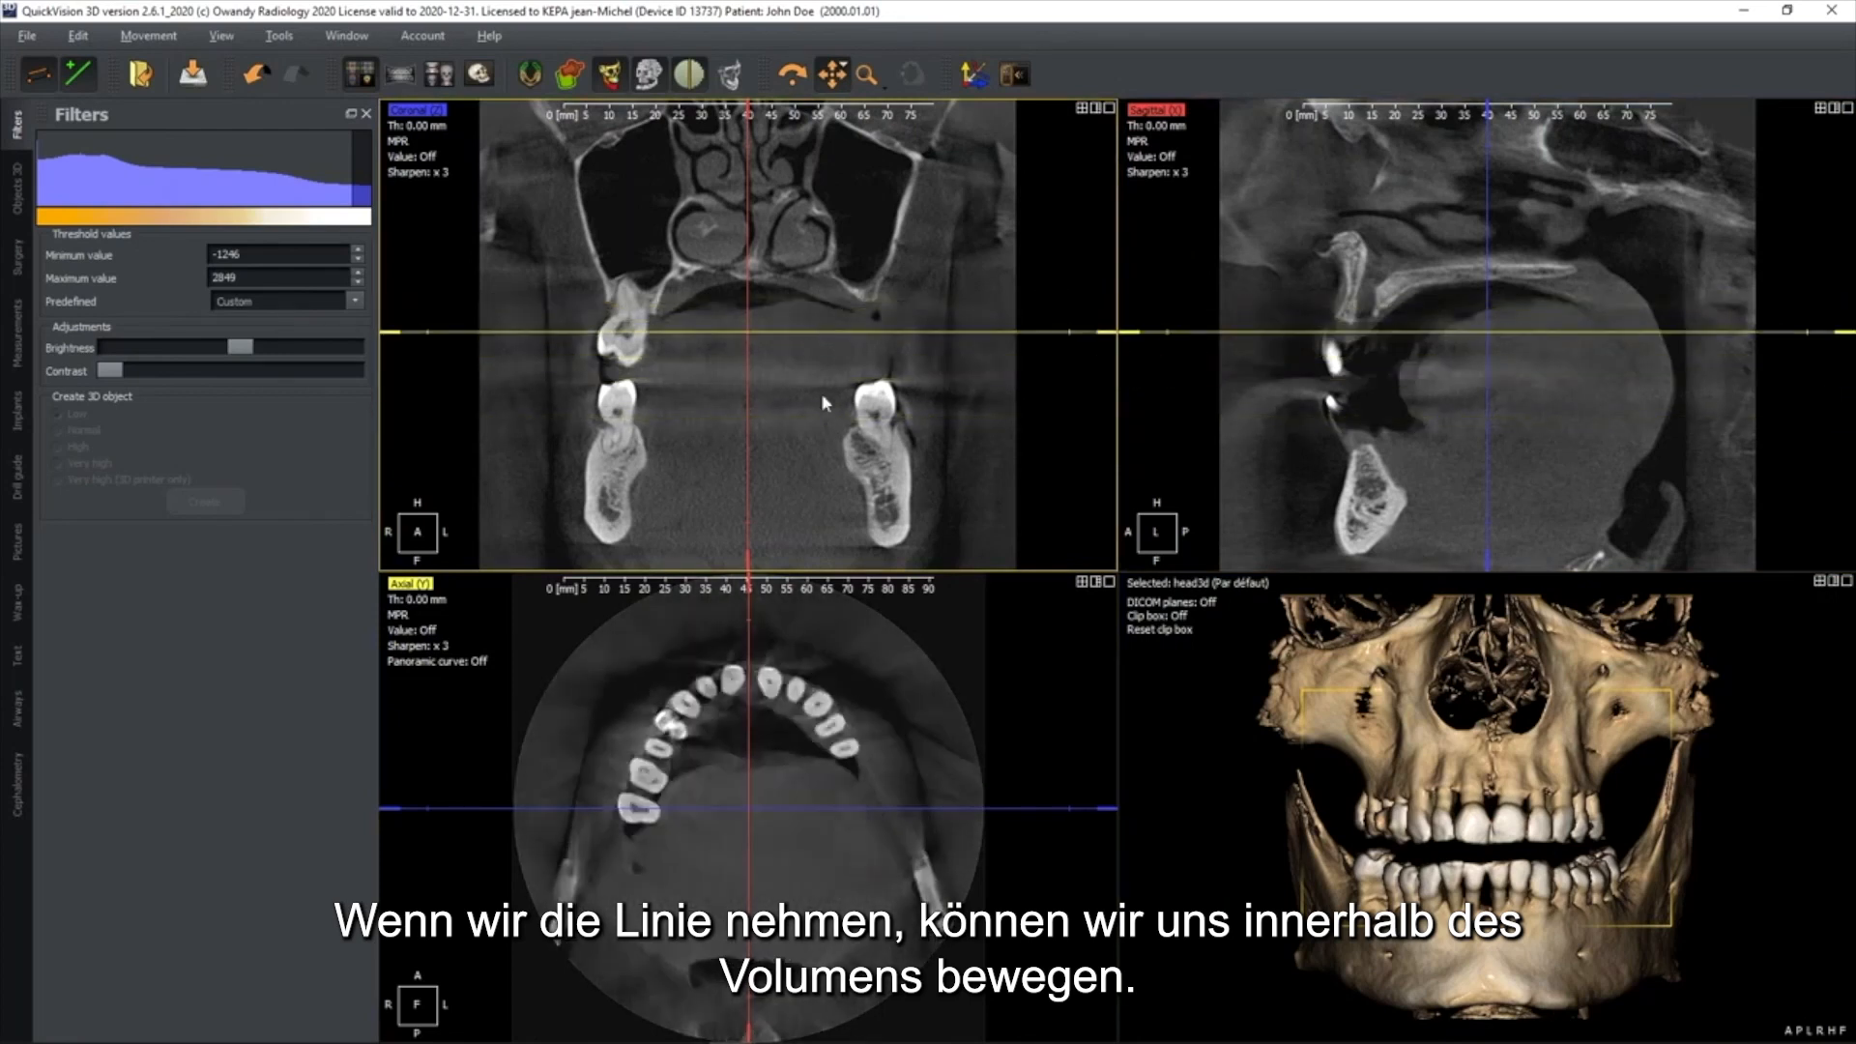
{"action": "left_click_drag", "start_coordinate": [682, 386], "coordinate": [725, 345]}
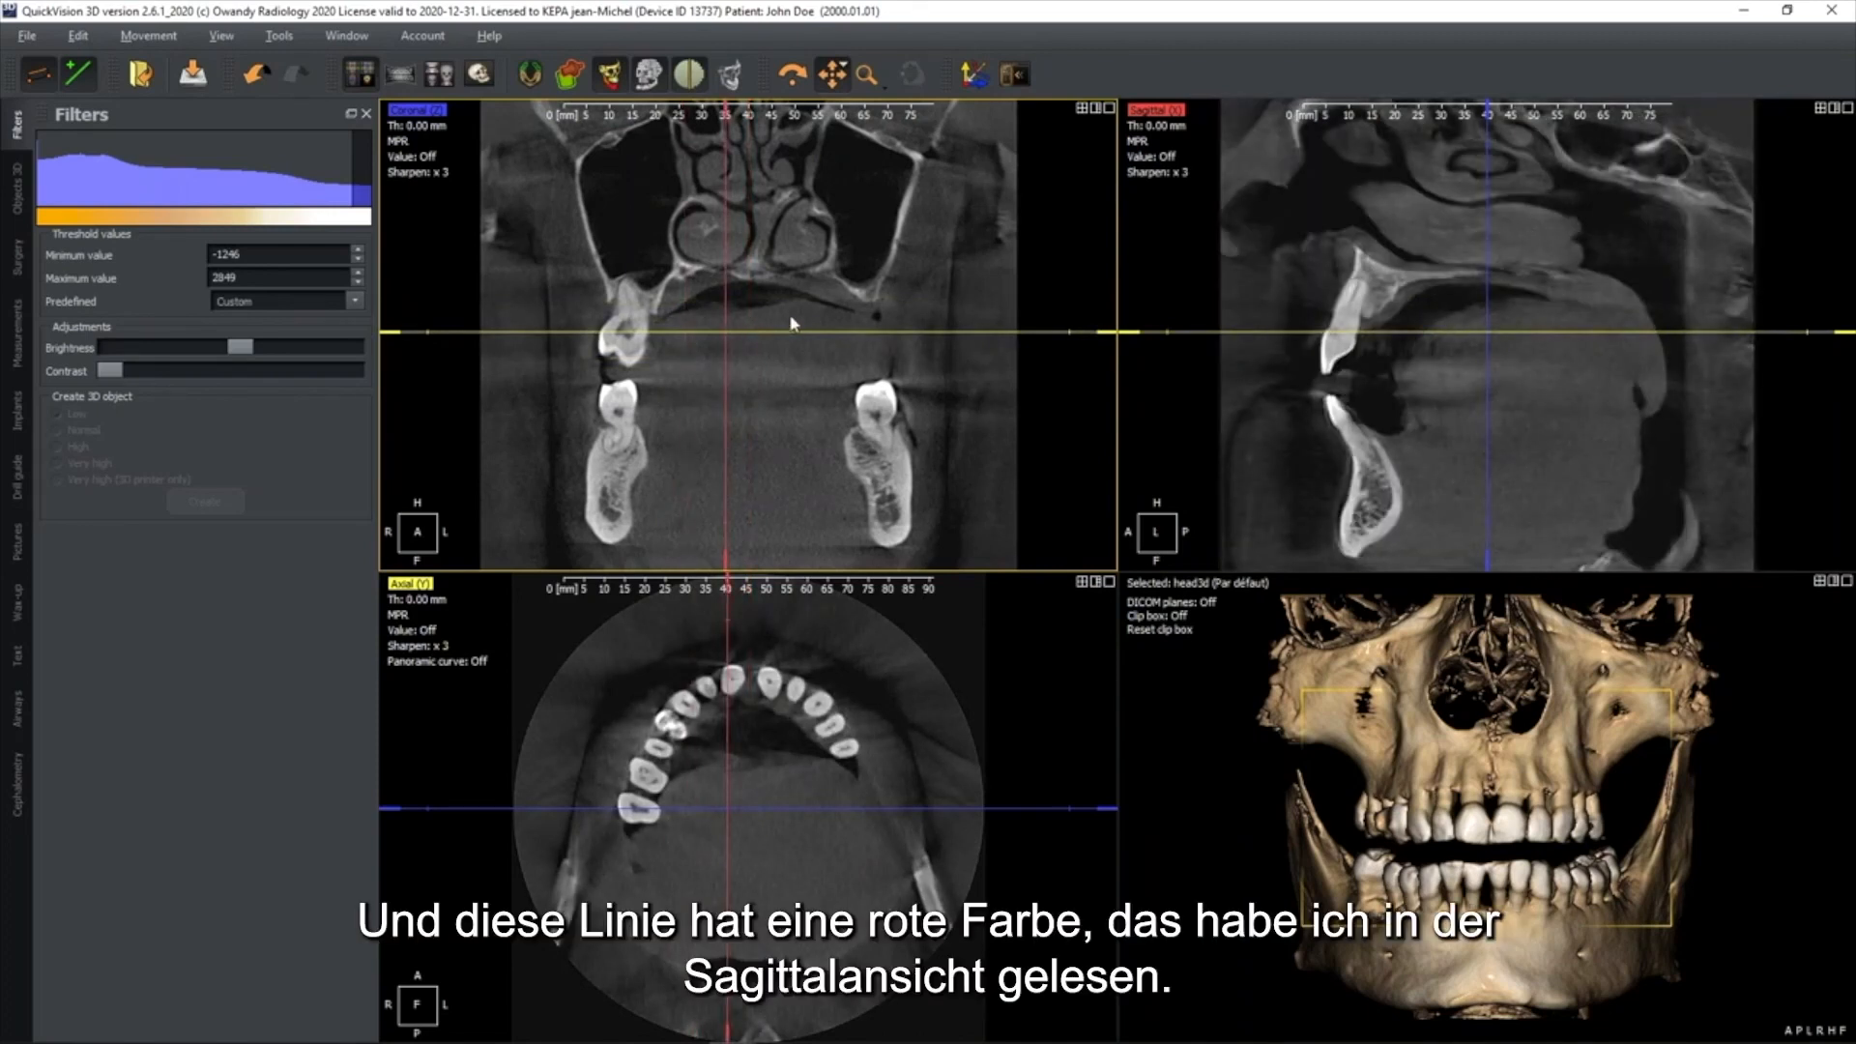
{"action": "left_click", "coordinate": [1305, 284]}
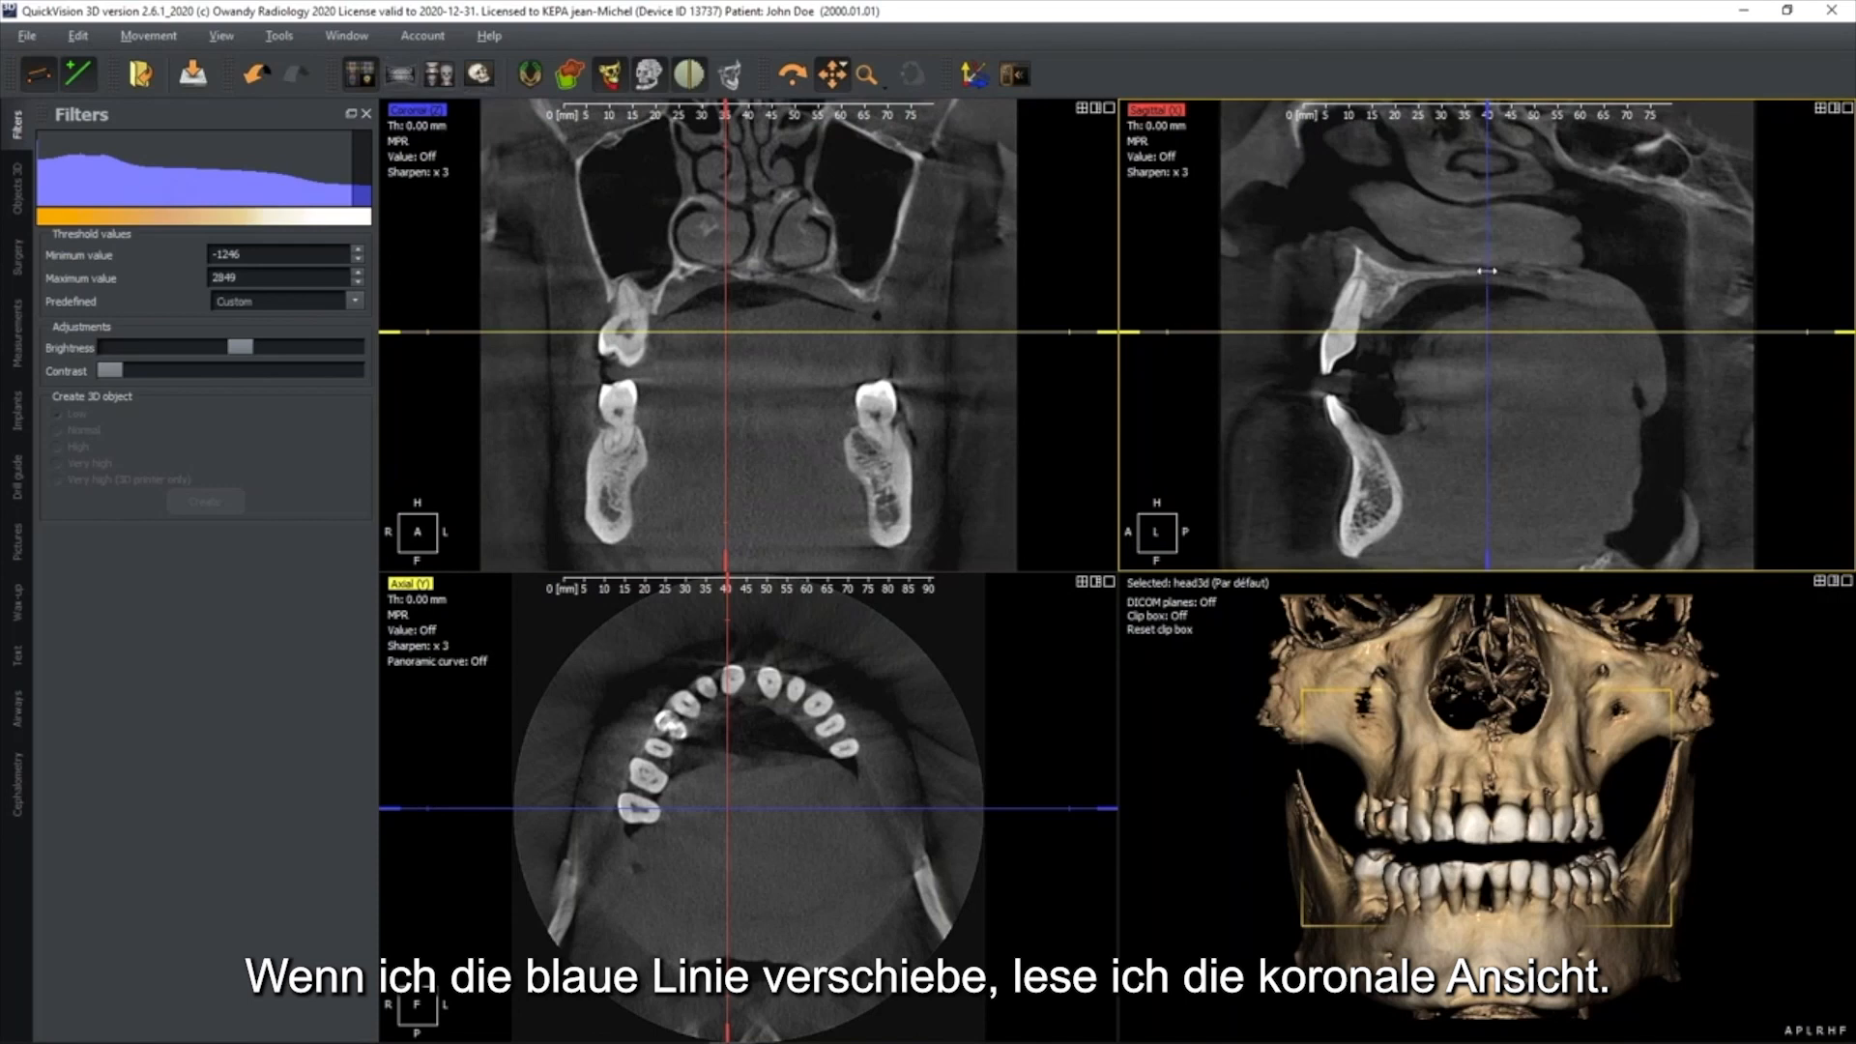
Move the coronal slice forward, centre the crossing lines on the right upper premolars and rotate them along the dental arch
{"action": "left_click_drag", "start_coordinate": [1488, 271], "coordinate": [1450, 272]}
{"action": "left_click_drag", "start_coordinate": [764, 618], "coordinate": [791, 628]}
{"action": "left_click_drag", "start_coordinate": [720, 686], "coordinate": [624, 771]}
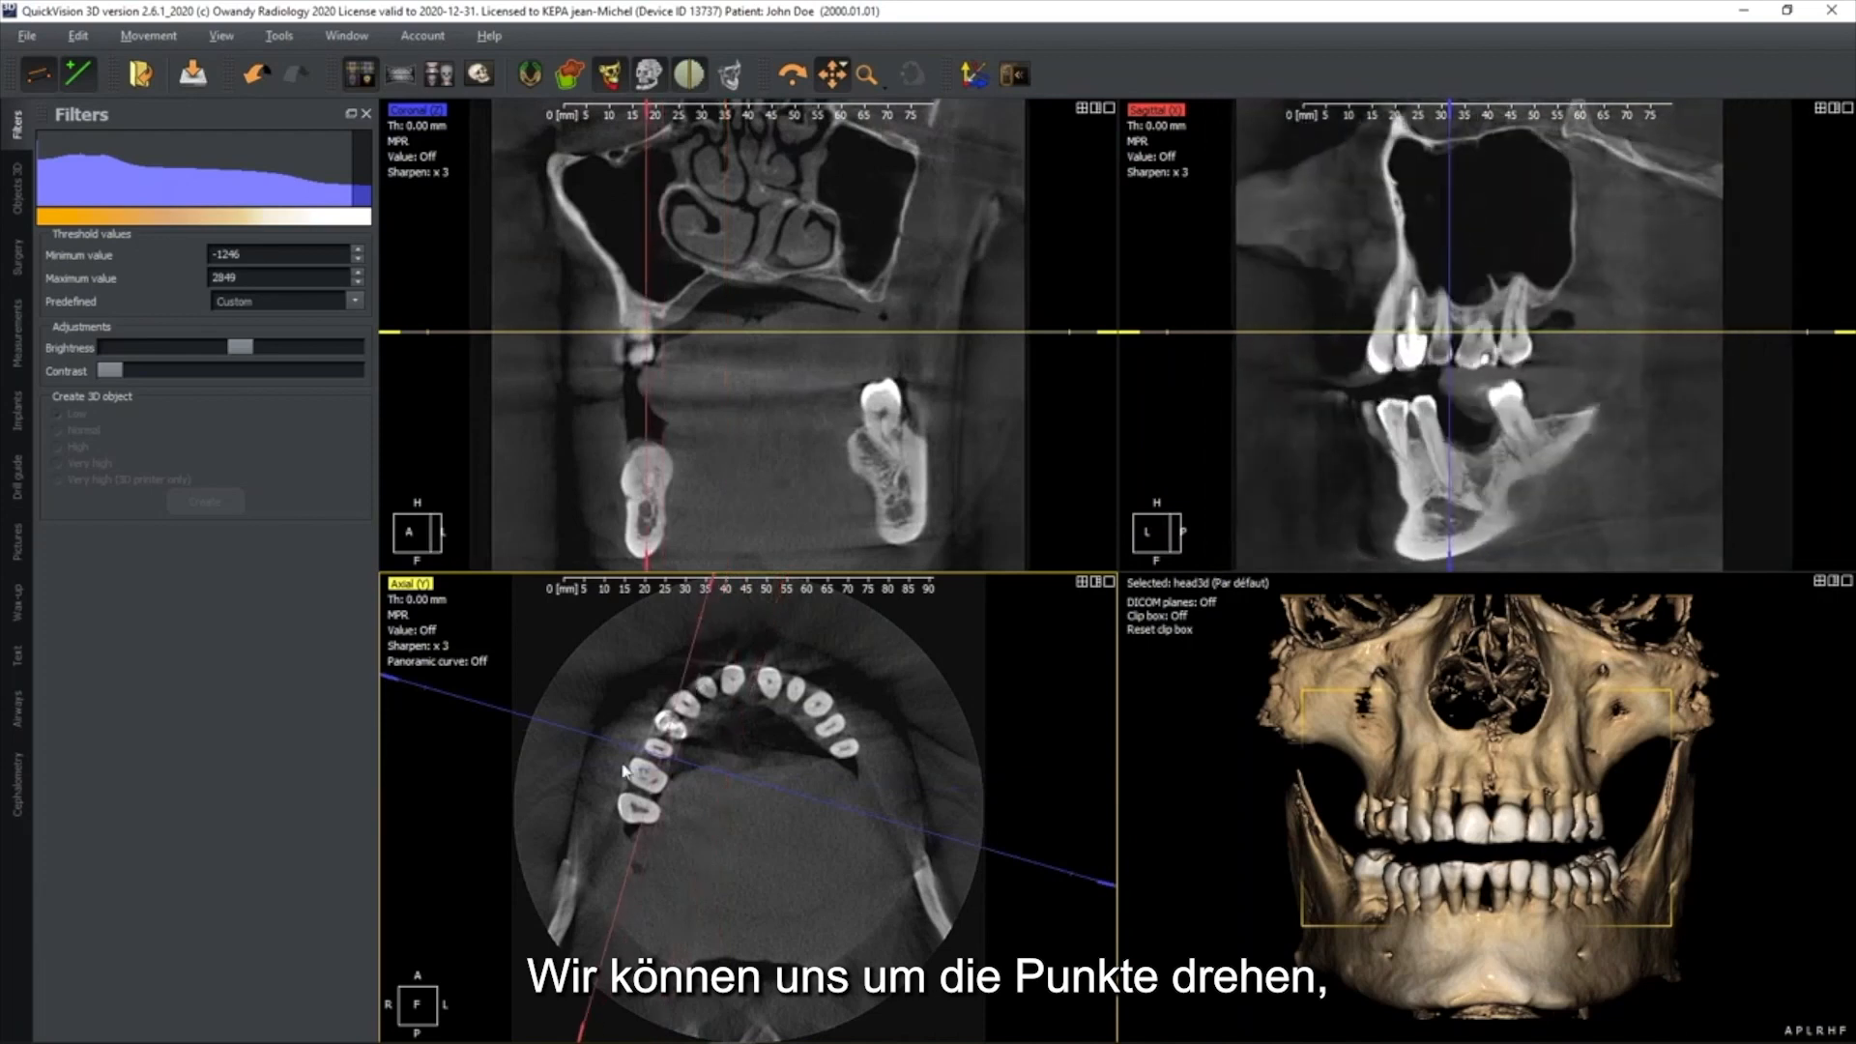
{"action": "left_click_drag", "start_coordinate": [1083, 744], "coordinate": [1054, 914]}
Turn on the clip box in the 3D view, crop the skull down to the lower jaw and switch the box off
{"action": "left_click_drag", "start_coordinate": [1555, 839], "coordinate": [1228, 626]}
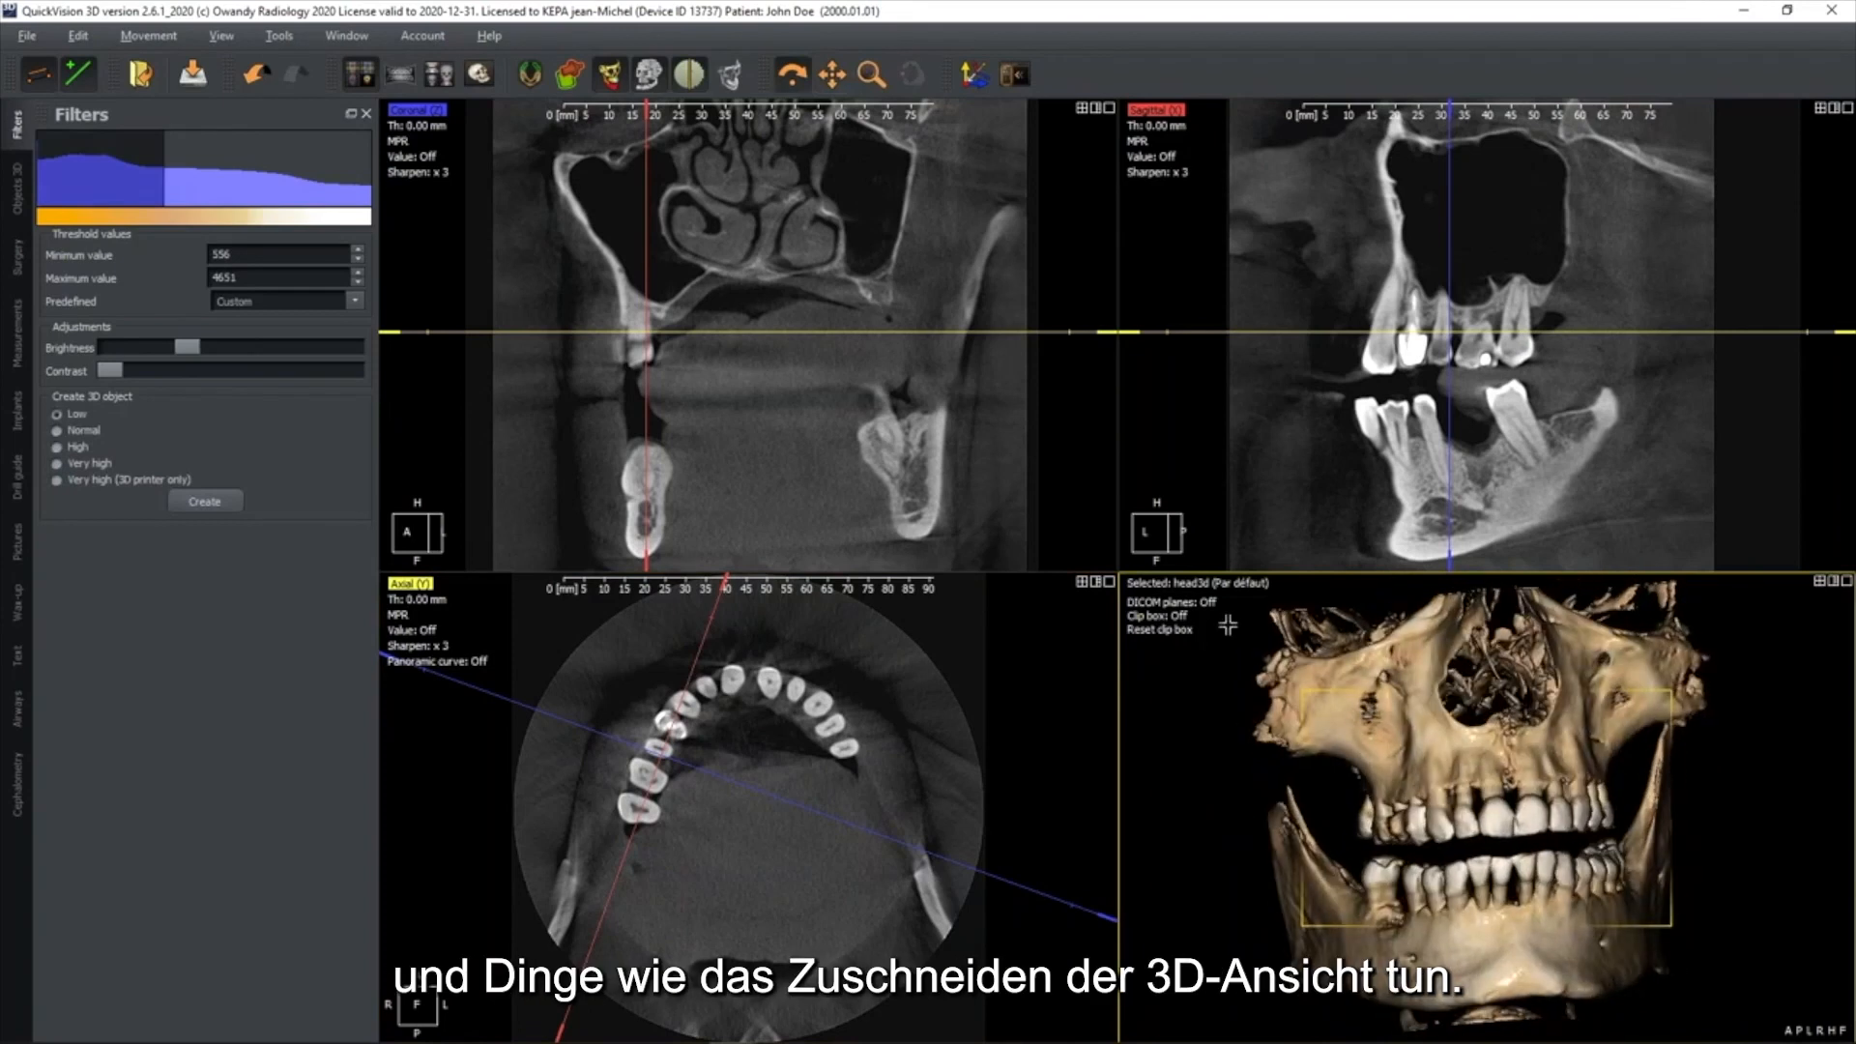
{"action": "left_click", "coordinate": [1172, 616]}
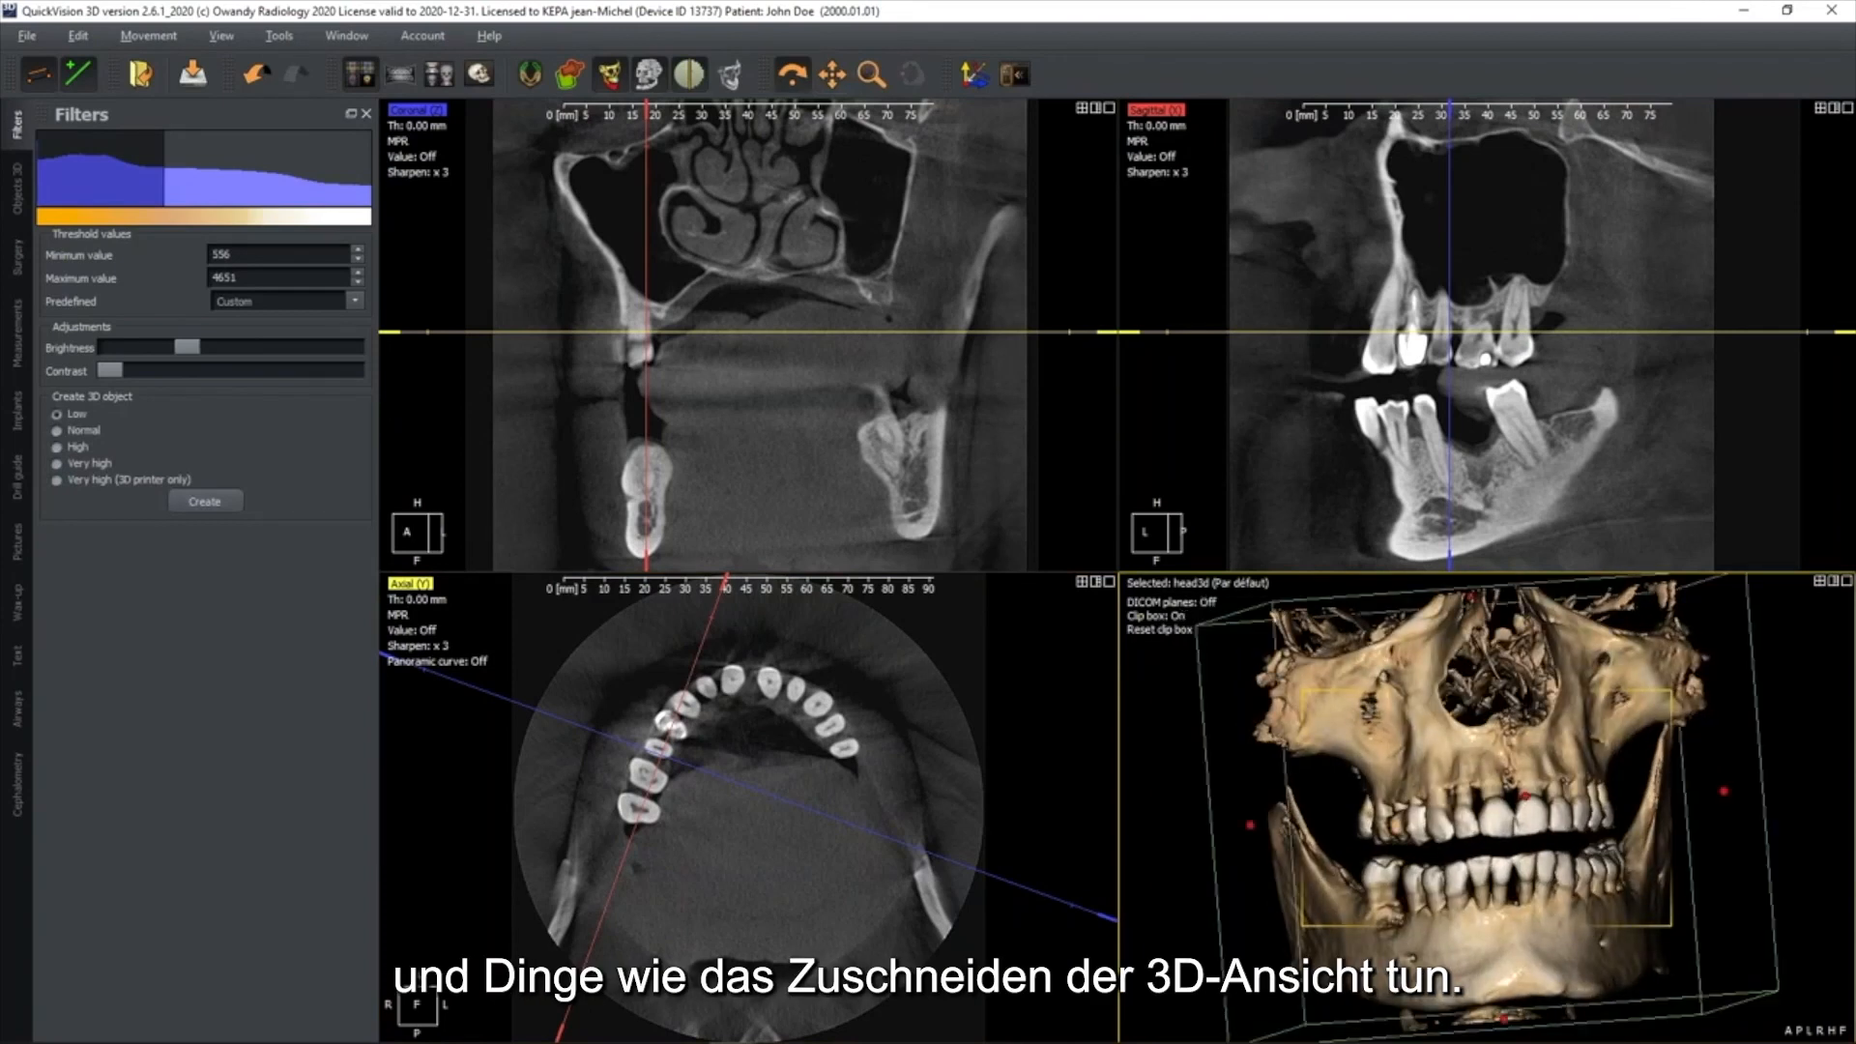
{"action": "left_click_drag", "start_coordinate": [1479, 599], "coordinate": [1469, 849]}
{"action": "middle_click_drag", "start_coordinate": [1494, 901], "coordinate": [1498, 780]}
{"action": "mouse_move", "coordinate": [1498, 779]}
{"action": "left_mouse_down"}
{"action": "mouse_move", "coordinate": [1449, 829]}
{"action": "mouse_move", "coordinate": [1528, 822]}
{"action": "mouse_move", "coordinate": [1479, 771]}
{"action": "left_mouse_up"}
{"action": "mouse_move", "coordinate": [1754, 710]}
{"action": "left_mouse_down"}
{"action": "mouse_move", "coordinate": [1638, 716]}
{"action": "mouse_move", "coordinate": [1742, 707]}
{"action": "left_mouse_up"}
{"action": "left_click_drag", "start_coordinate": [1586, 725], "coordinate": [1558, 801]}
{"action": "left_click", "coordinate": [1180, 617]}
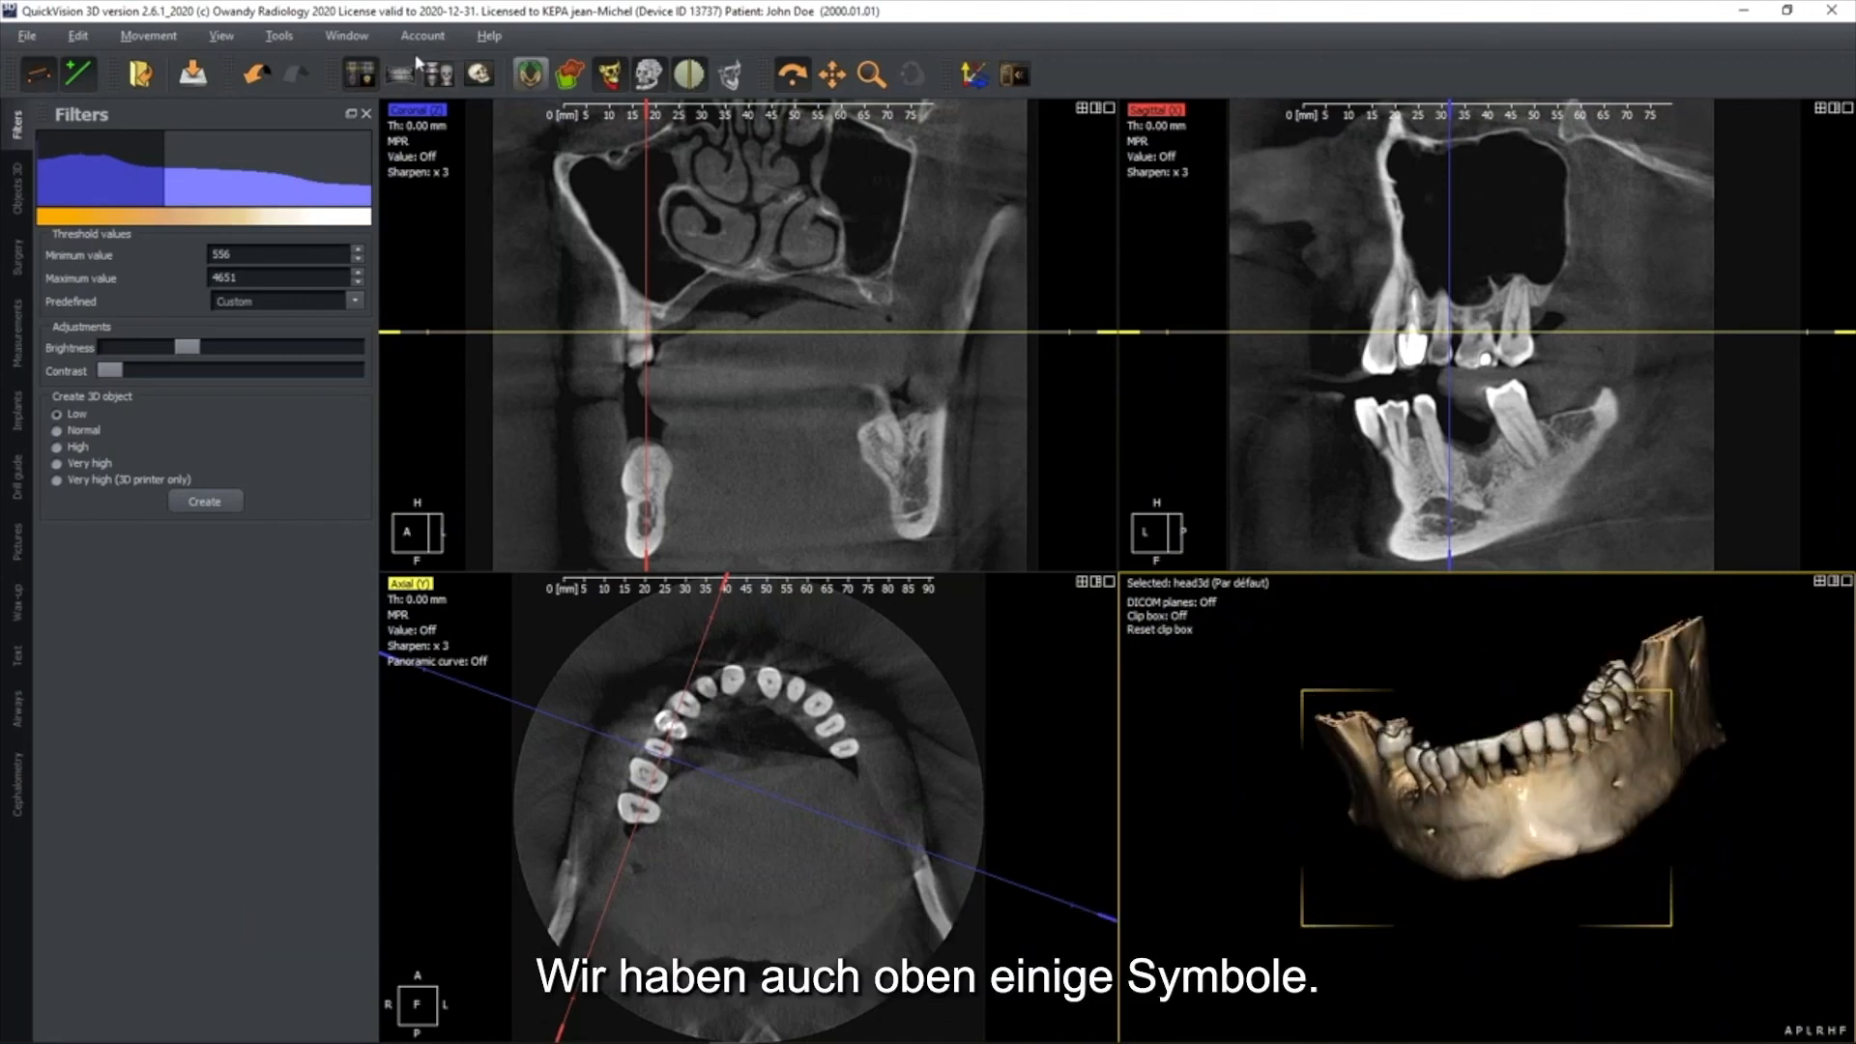
View the panoramic, superimposition and 3D-only layouts, and rotate the skull in the 3D-only layout
{"action": "left_click", "coordinate": [655, 193]}
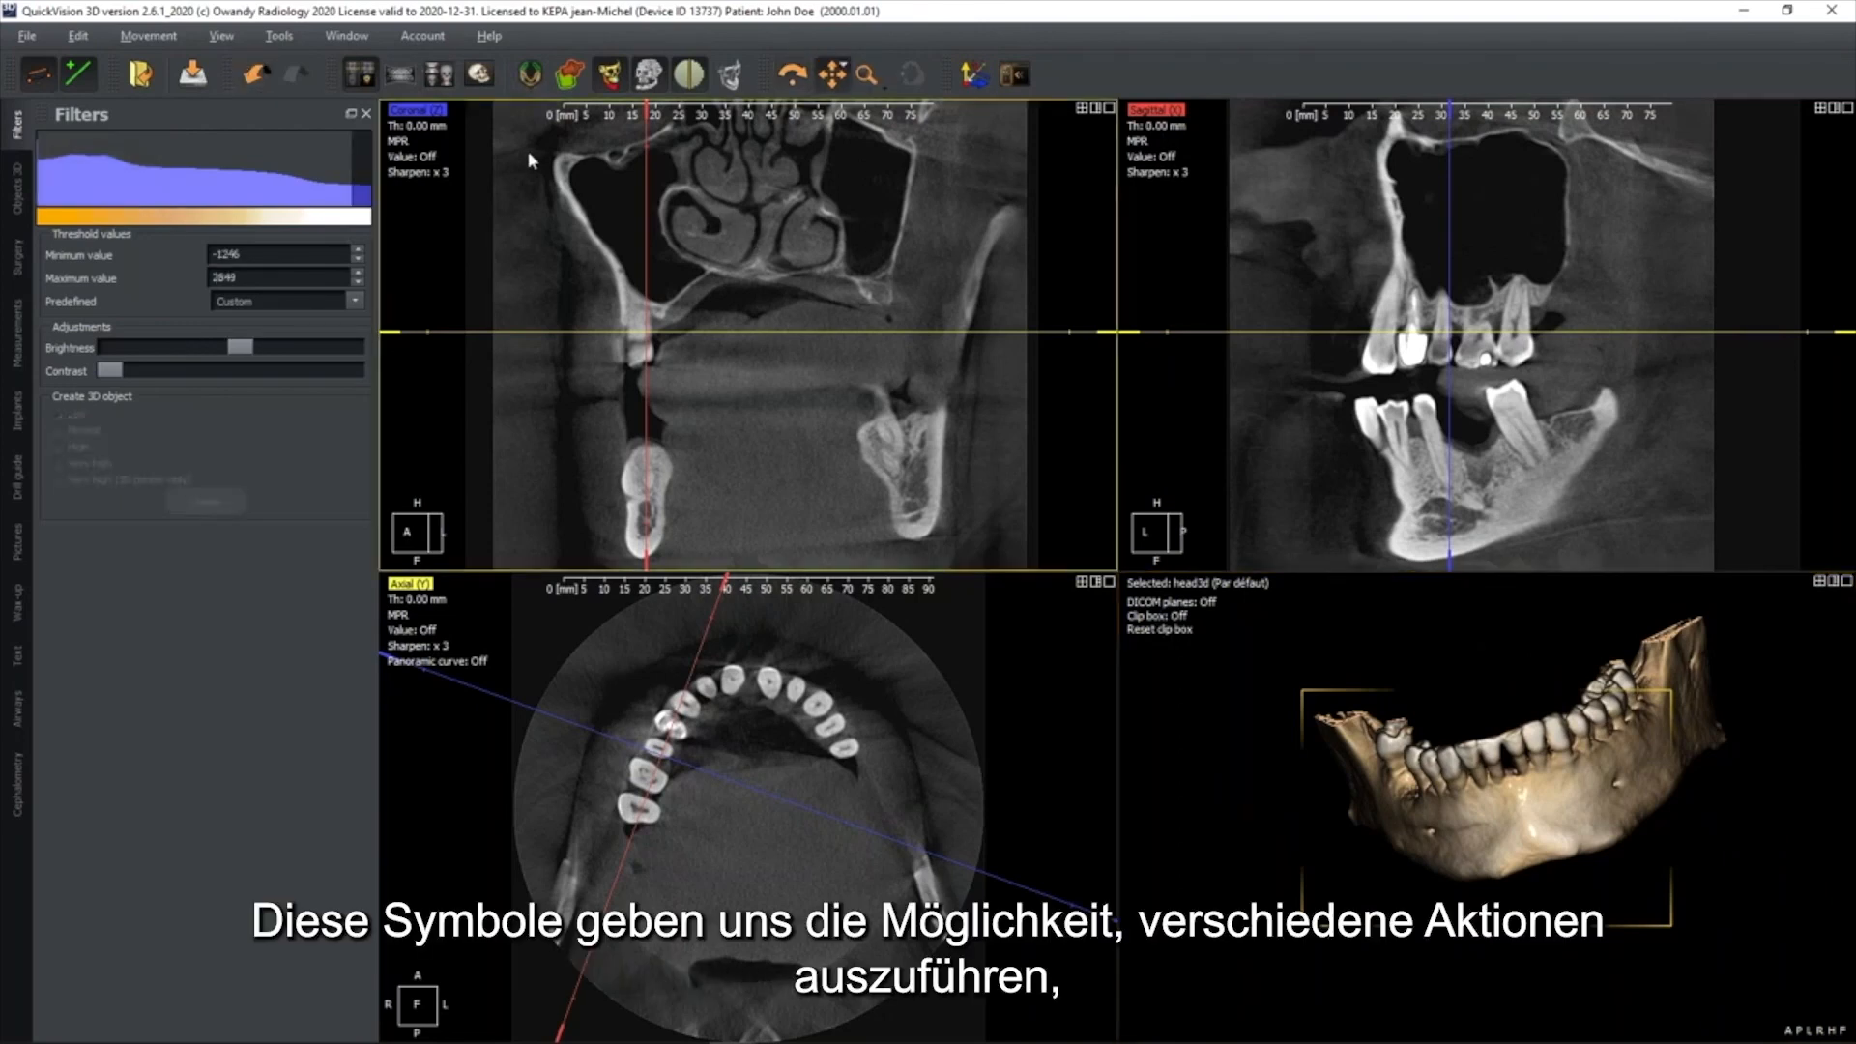
{"action": "left_click", "coordinate": [400, 77]}
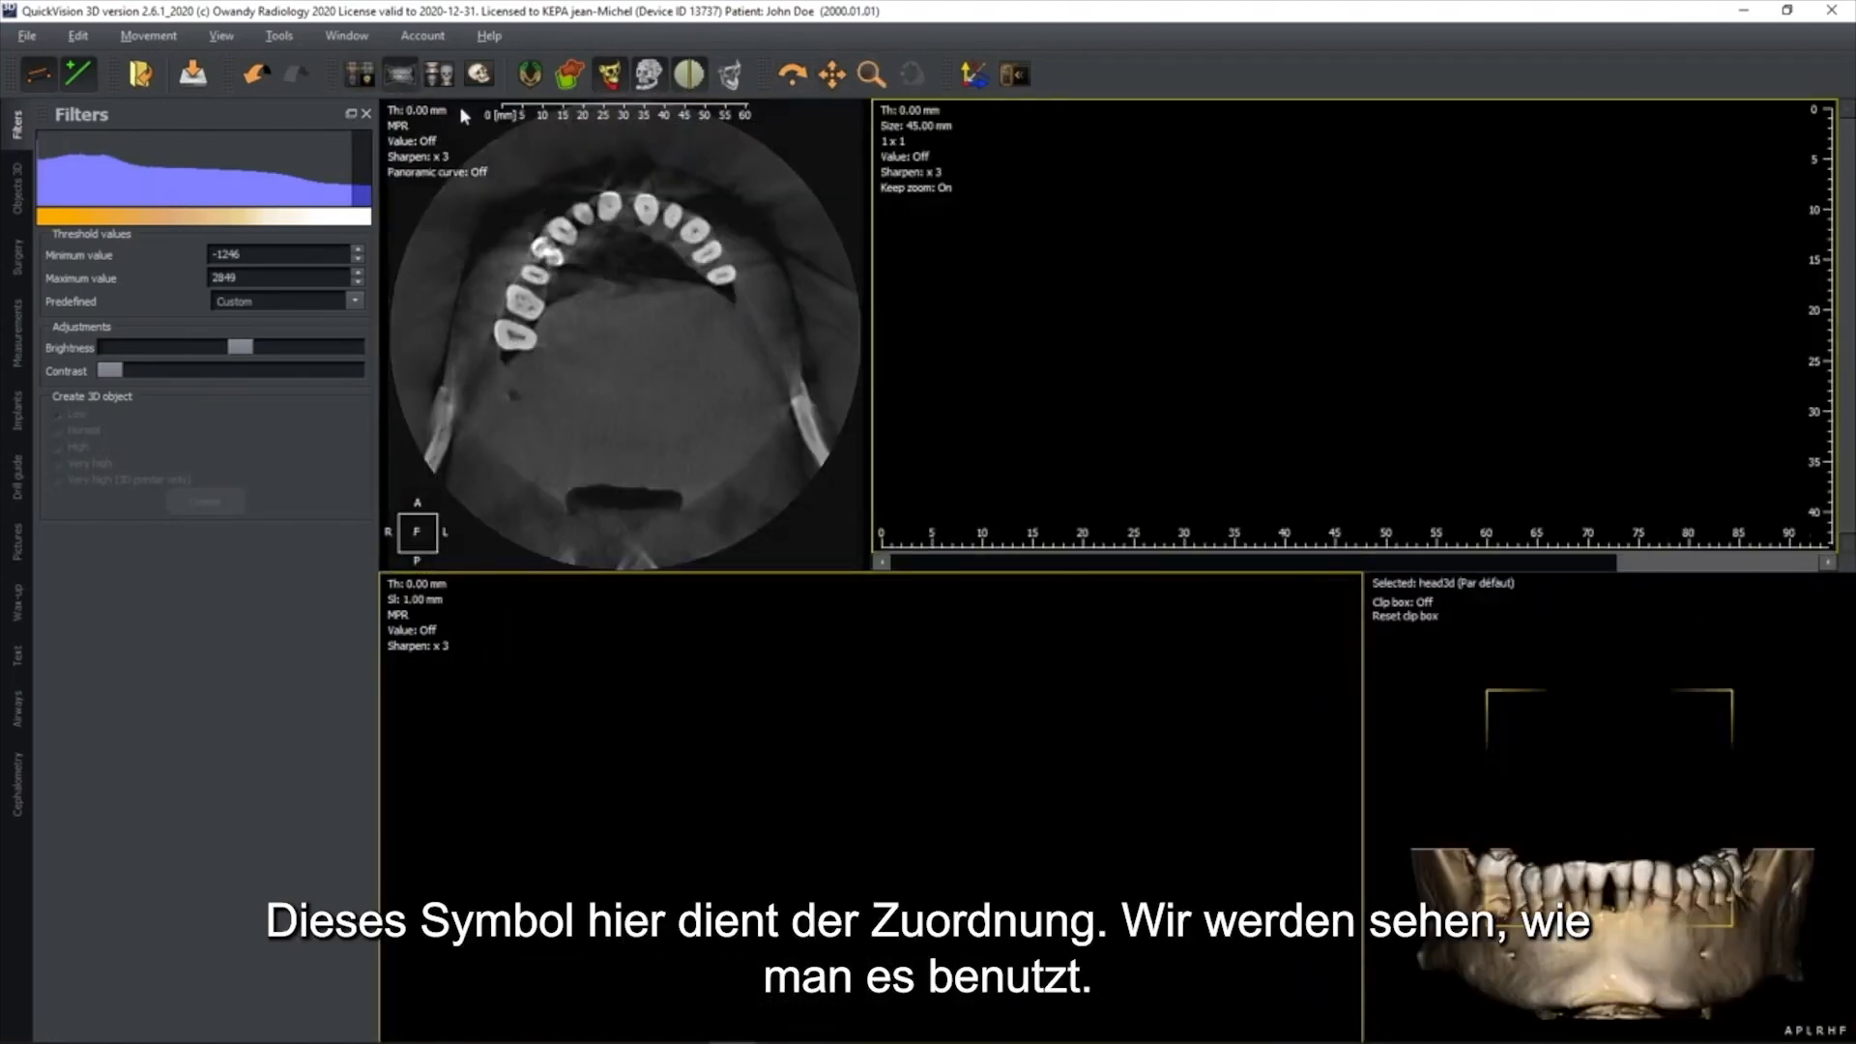
{"action": "left_click", "coordinate": [440, 75]}
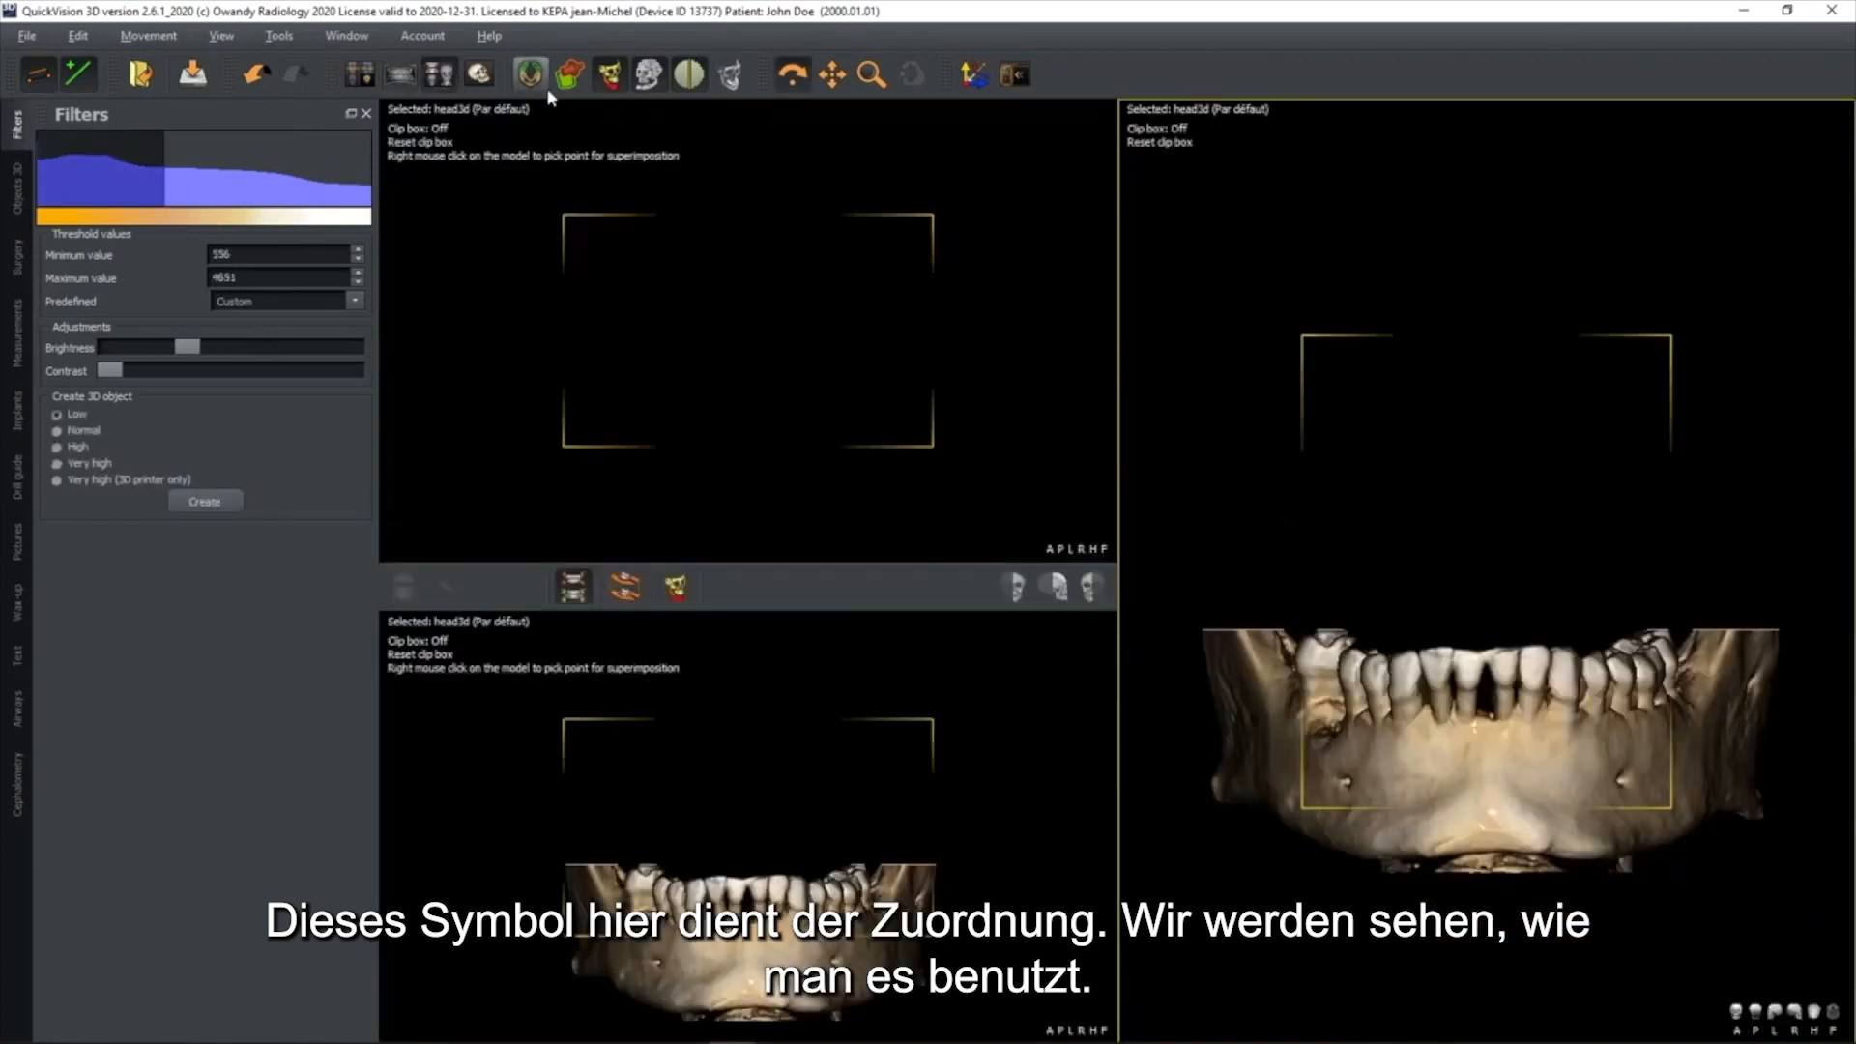
{"action": "left_click", "coordinate": [480, 75]}
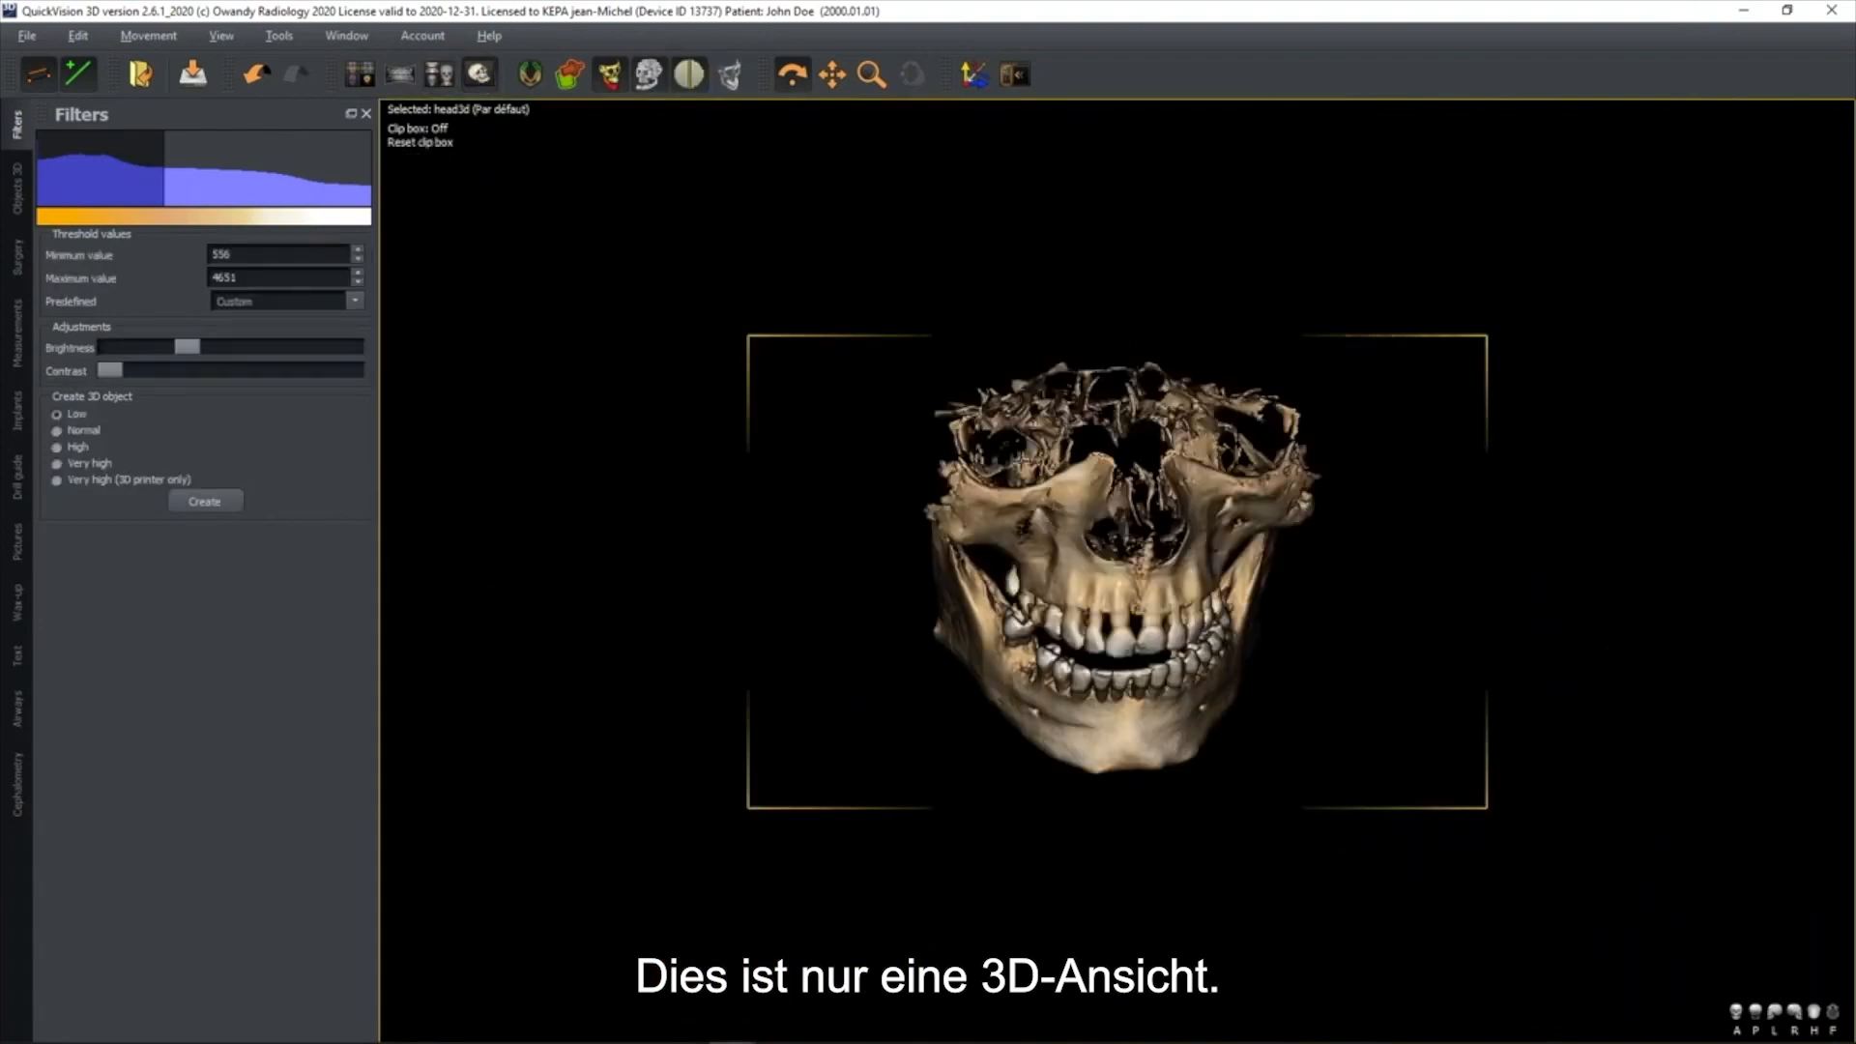
{"action": "left_click_drag", "start_coordinate": [1052, 468], "coordinate": [1044, 433]}
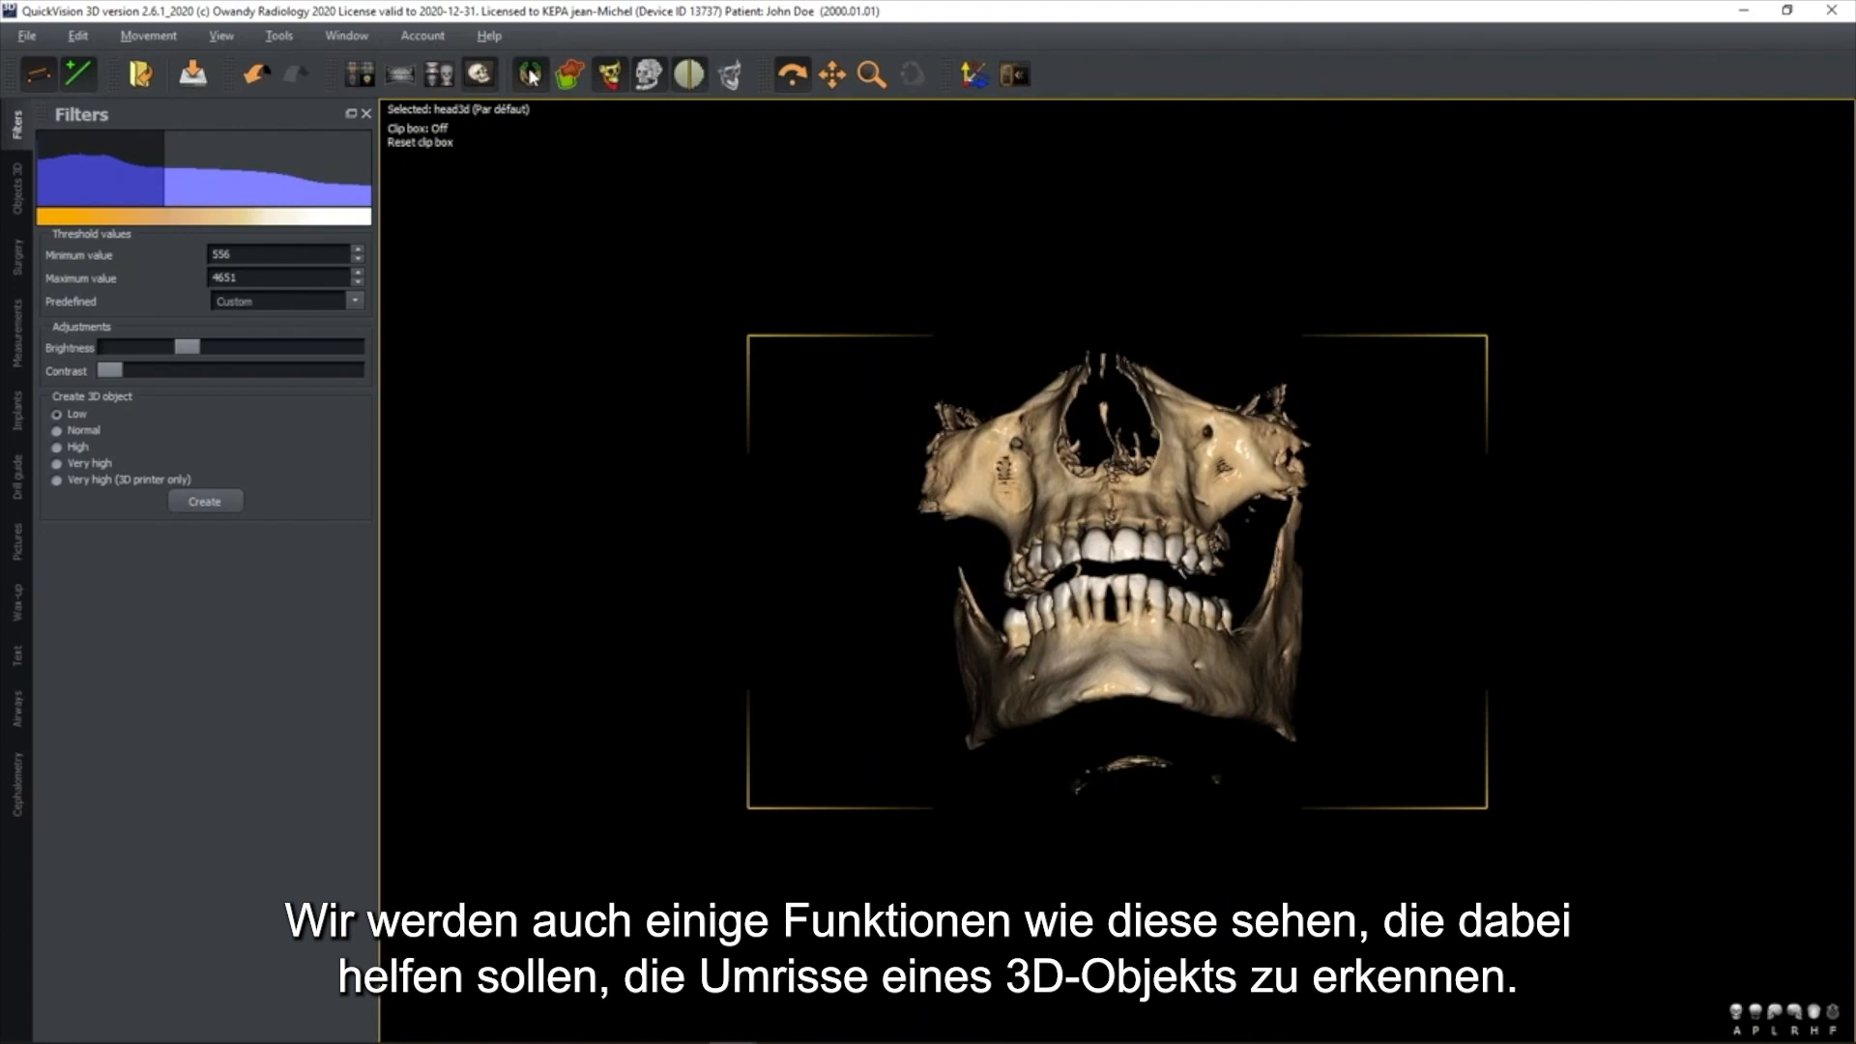
{"action": "left_click_drag", "start_coordinate": [1005, 467], "coordinate": [1030, 481]}
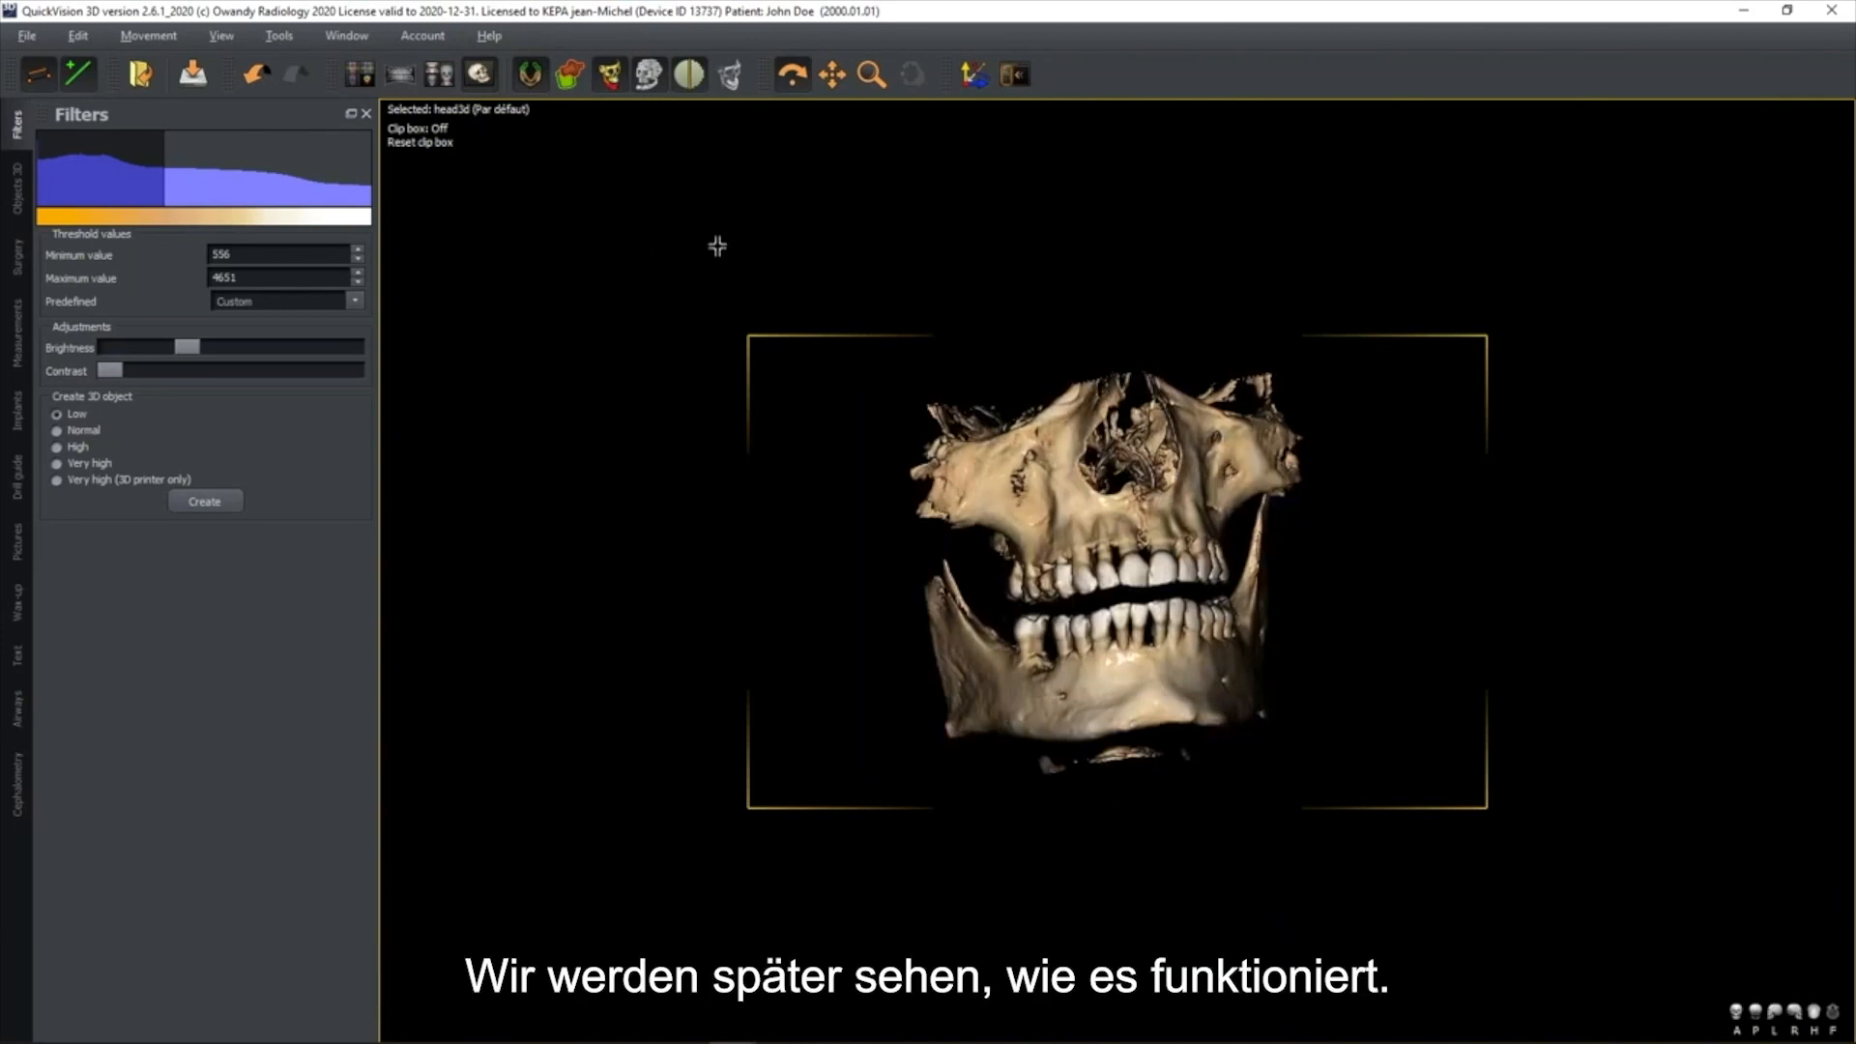
Compare the skull's coloured, single-tone and X-ray style 3D renderings, and return to the coloured rendering
{"action": "left_click", "coordinate": [647, 83]}
{"action": "left_click", "coordinate": [646, 83]}
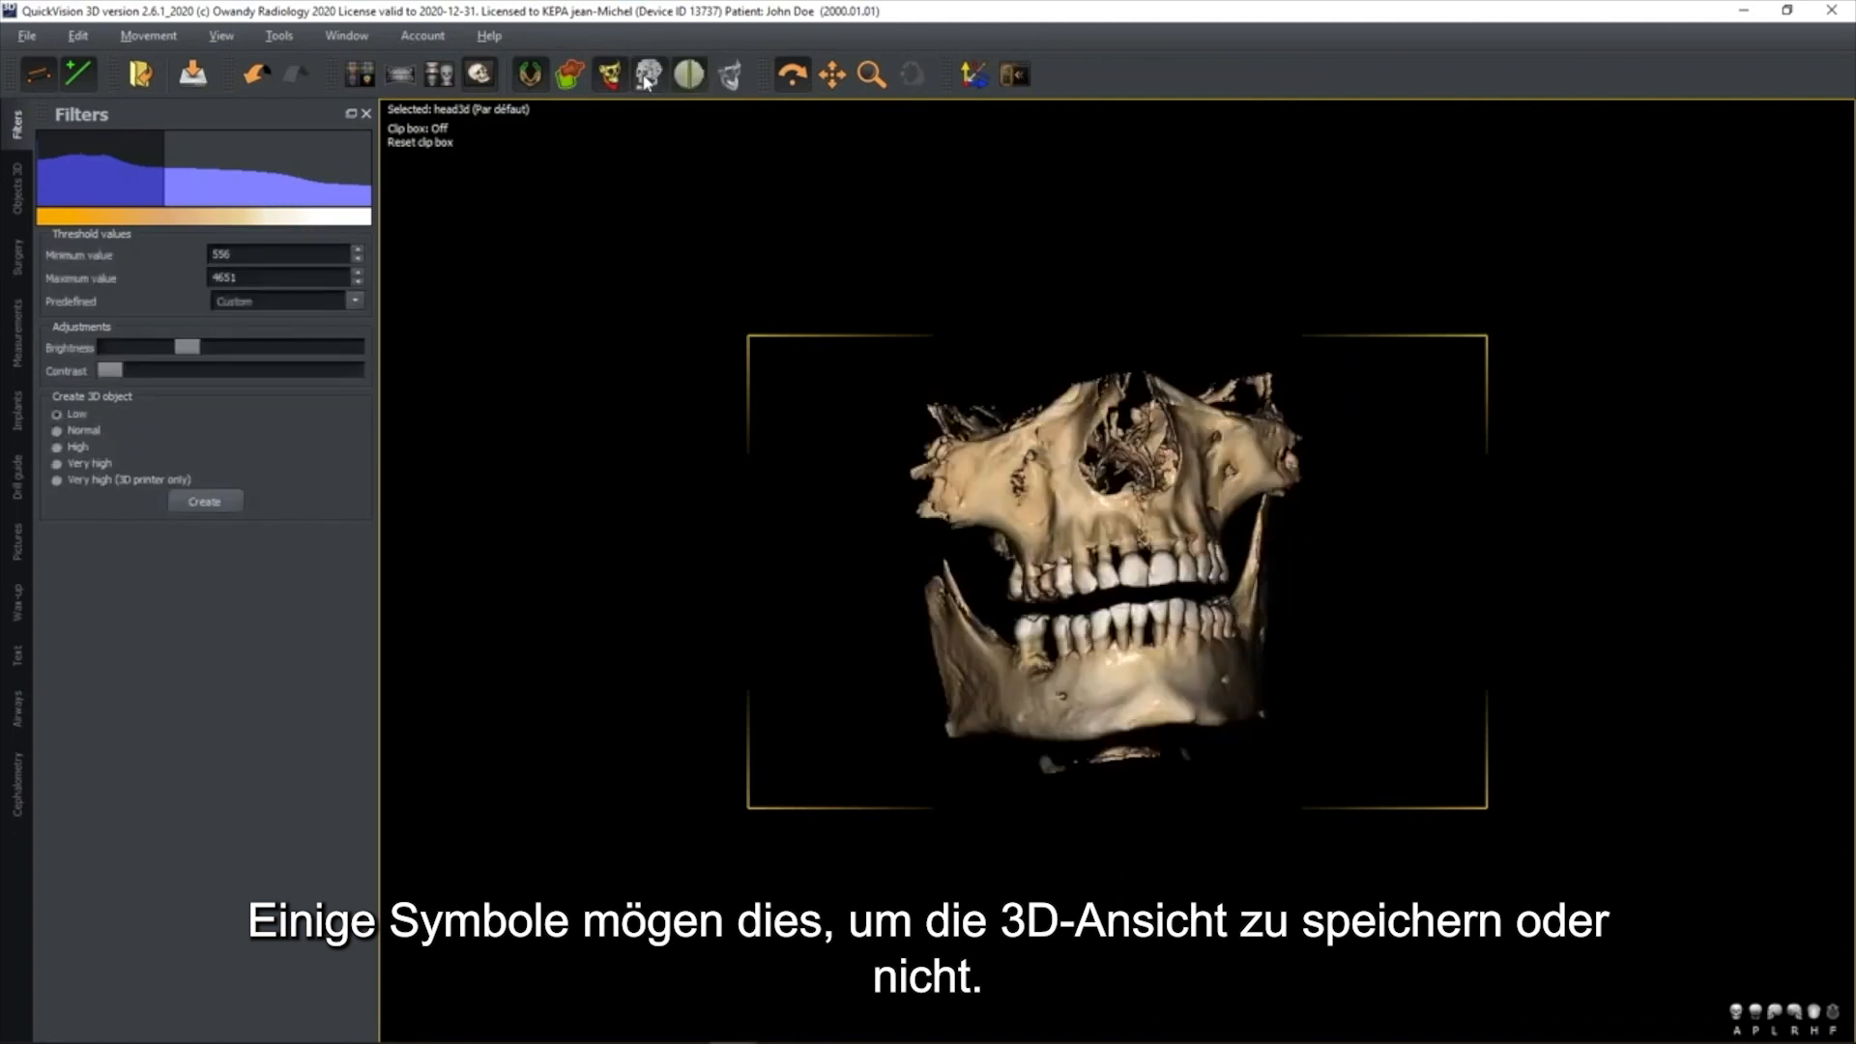
{"action": "scroll", "coordinate": [1133, 571], "scroll_direction": "up", "scroll_amount": 2}
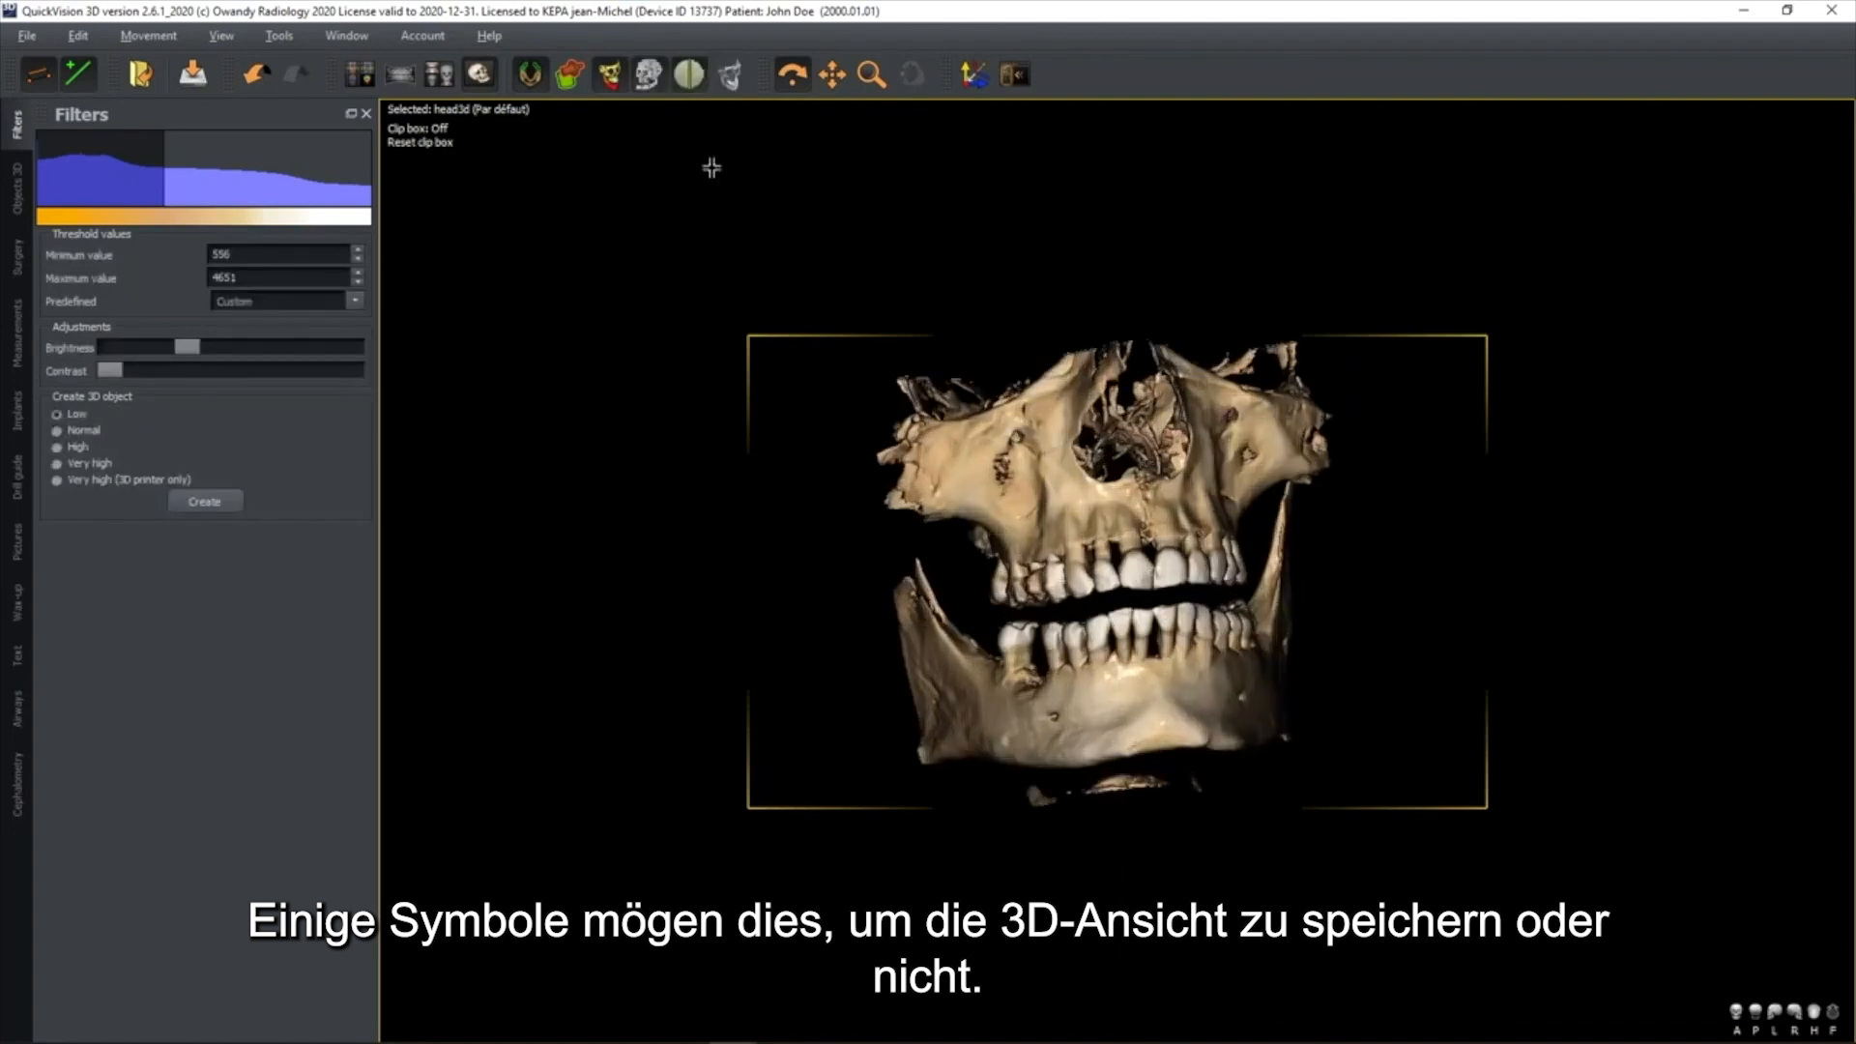
{"action": "left_click", "coordinate": [690, 78]}
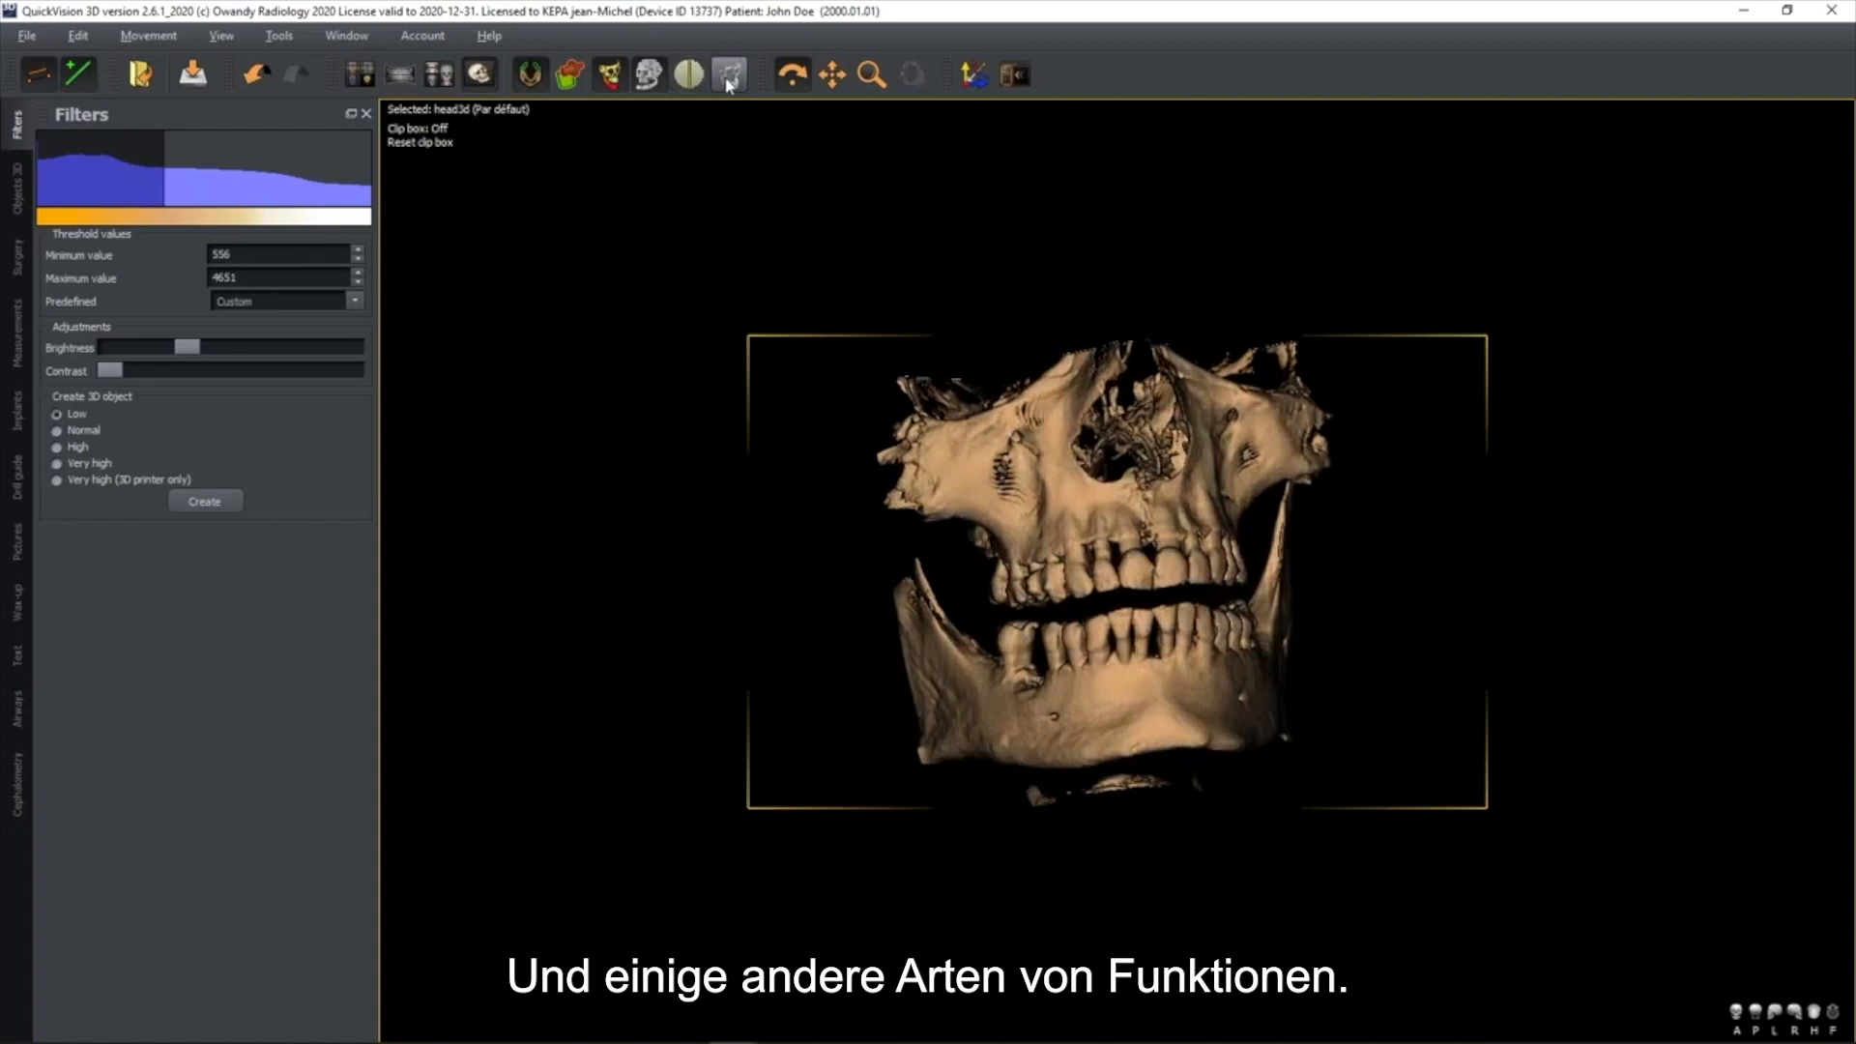
{"action": "left_click", "coordinate": [729, 77]}
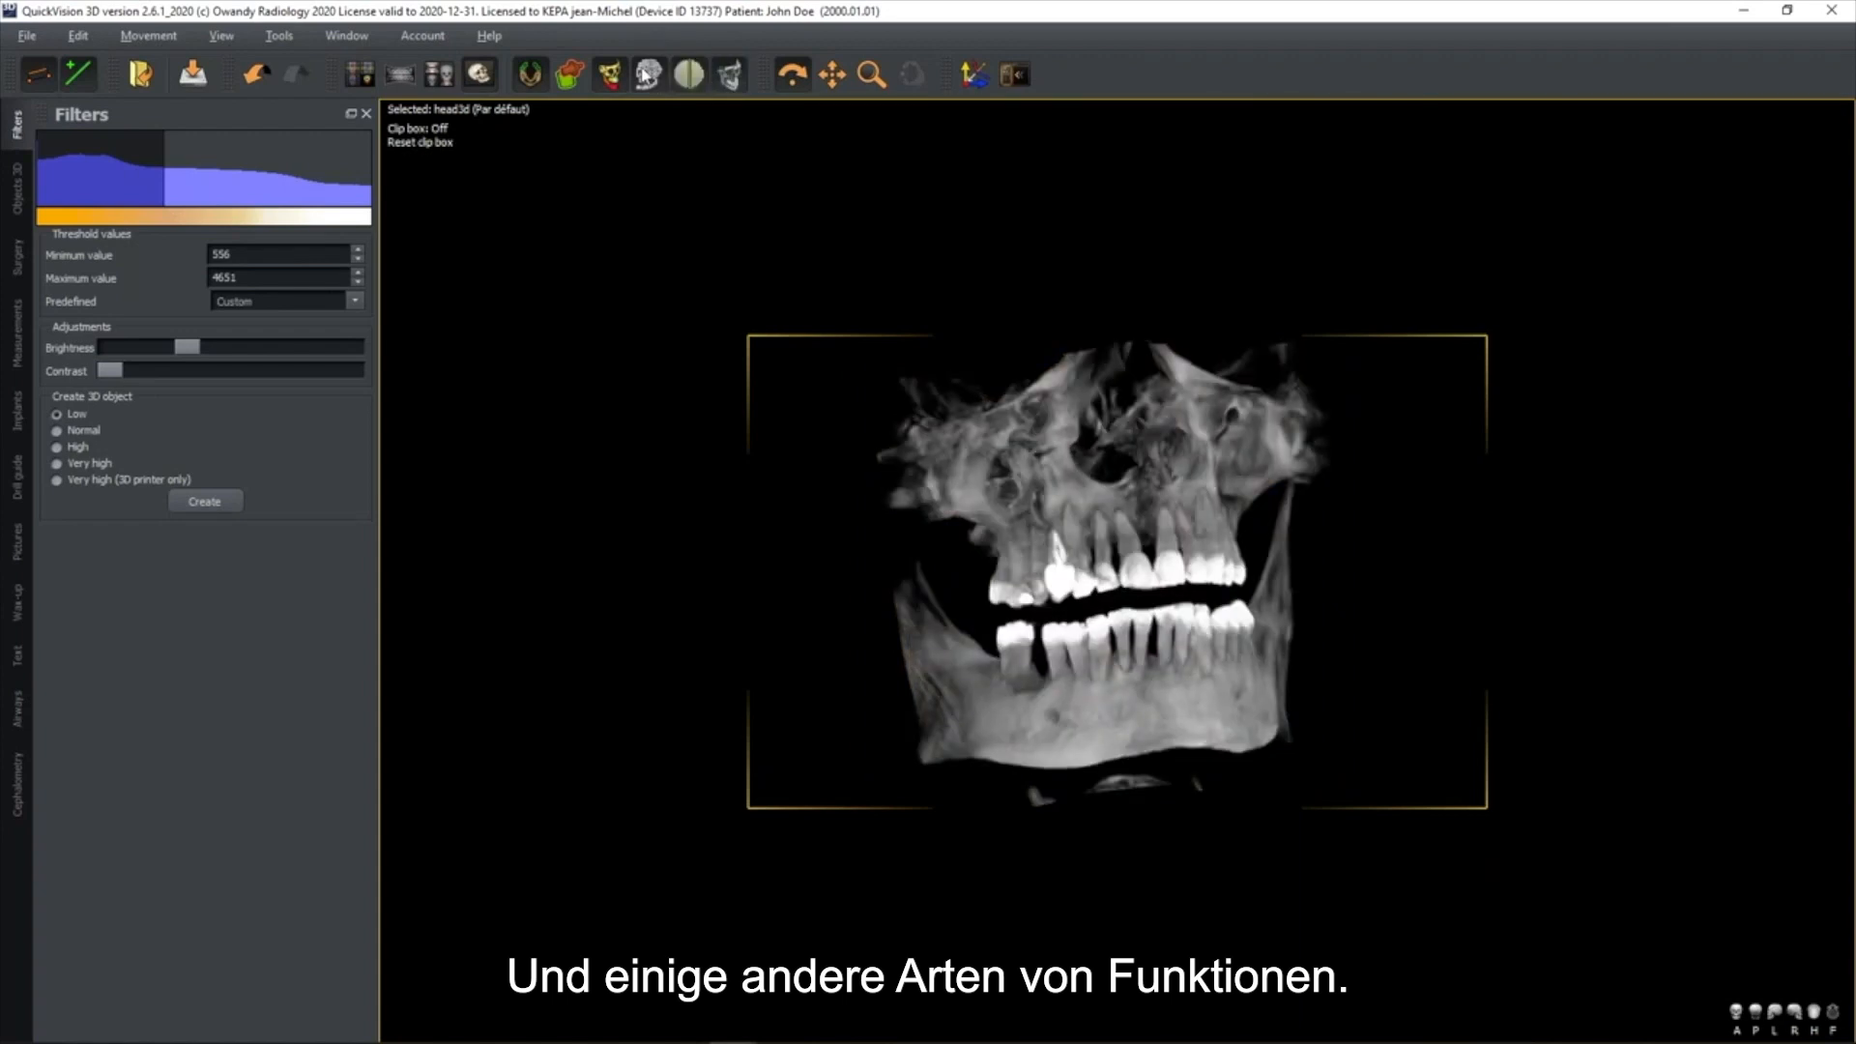
{"action": "left_click", "coordinate": [729, 79]}
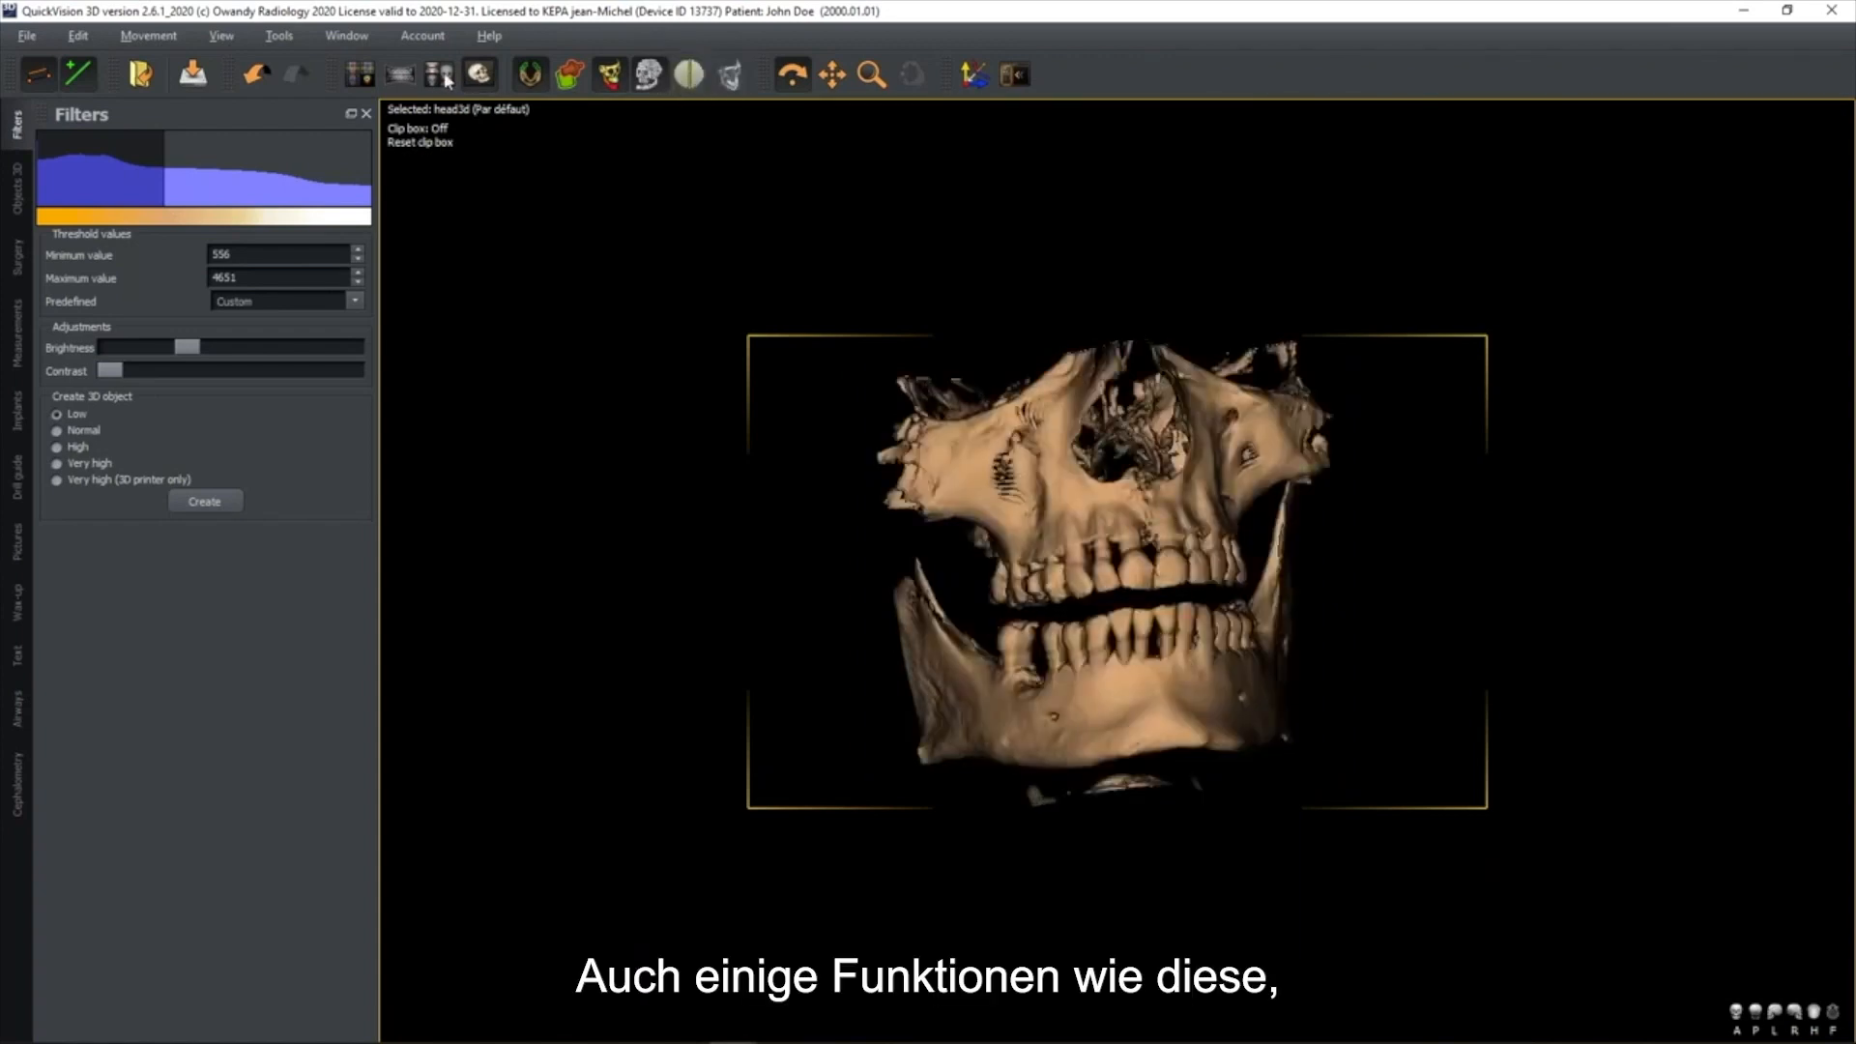
{"action": "left_click", "coordinate": [698, 84]}
Return to the layout with coronal, sagittal, axial and 3D views and reset the slice positions and orientation
{"action": "left_click", "coordinate": [364, 78]}
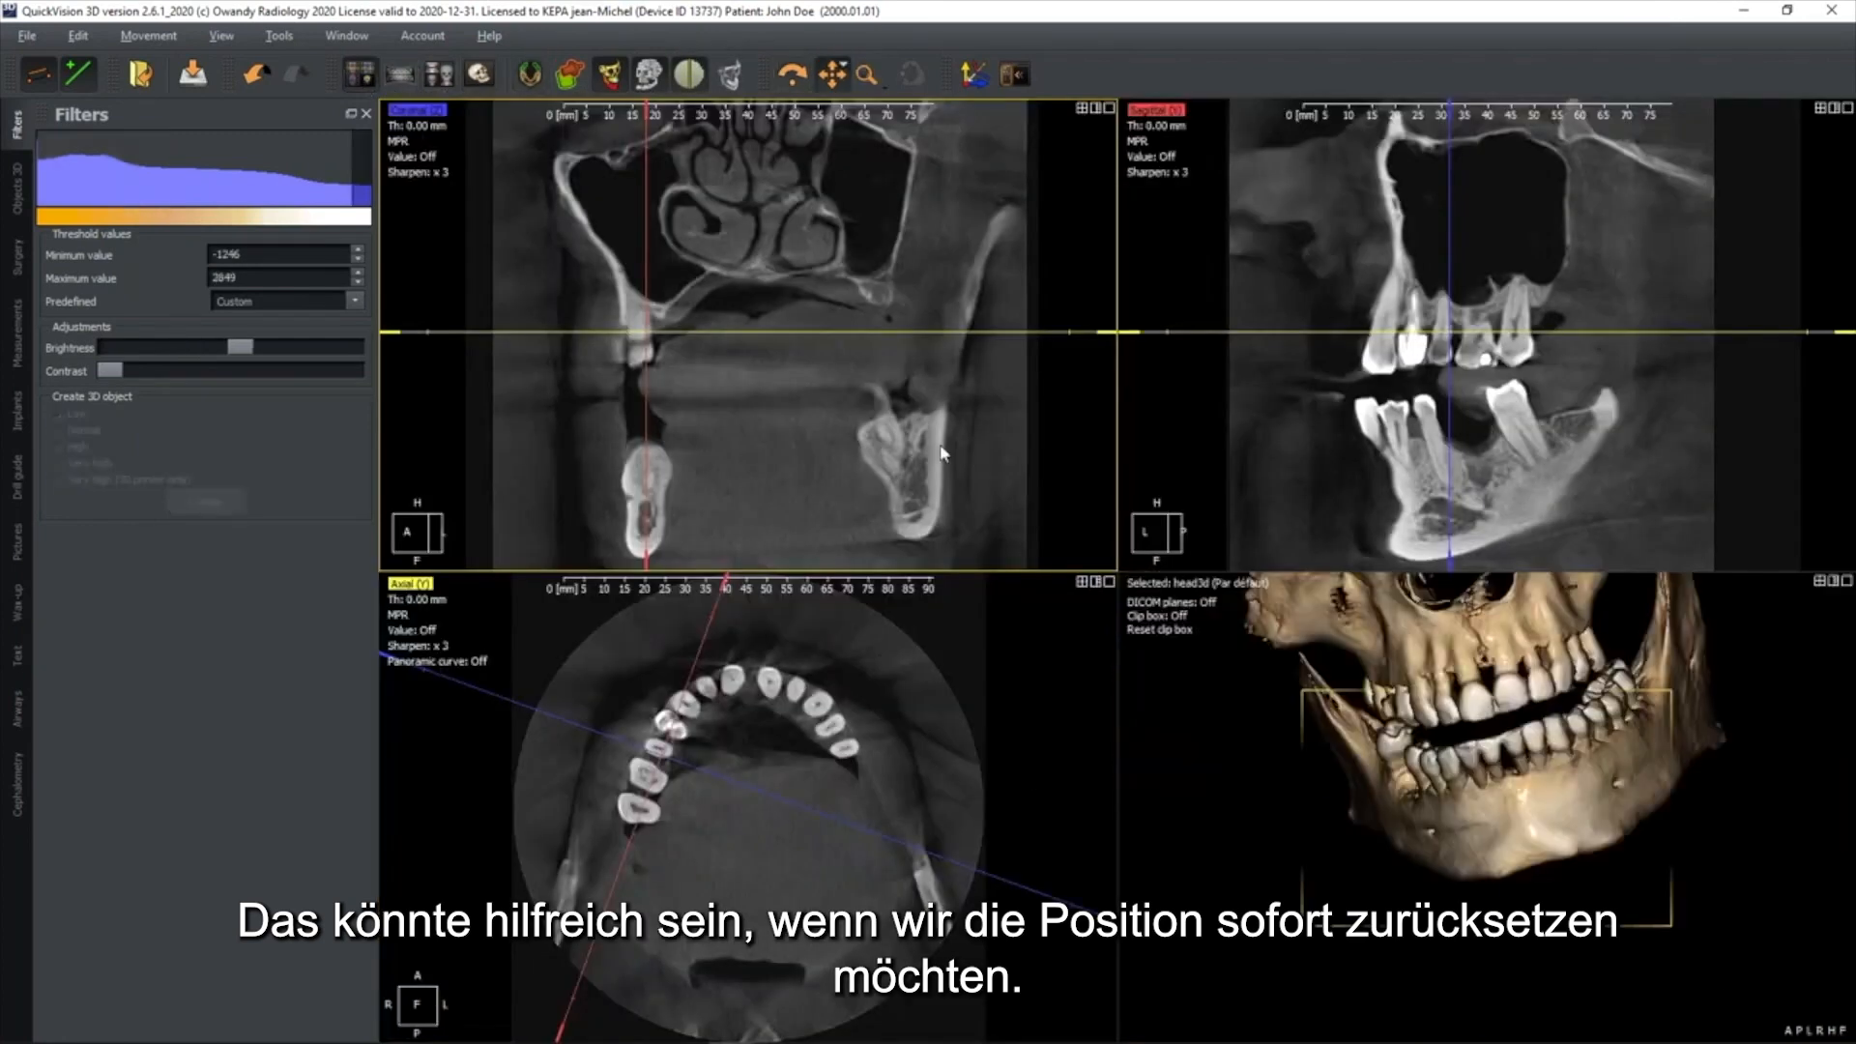
{"action": "left_click", "coordinate": [975, 77]}
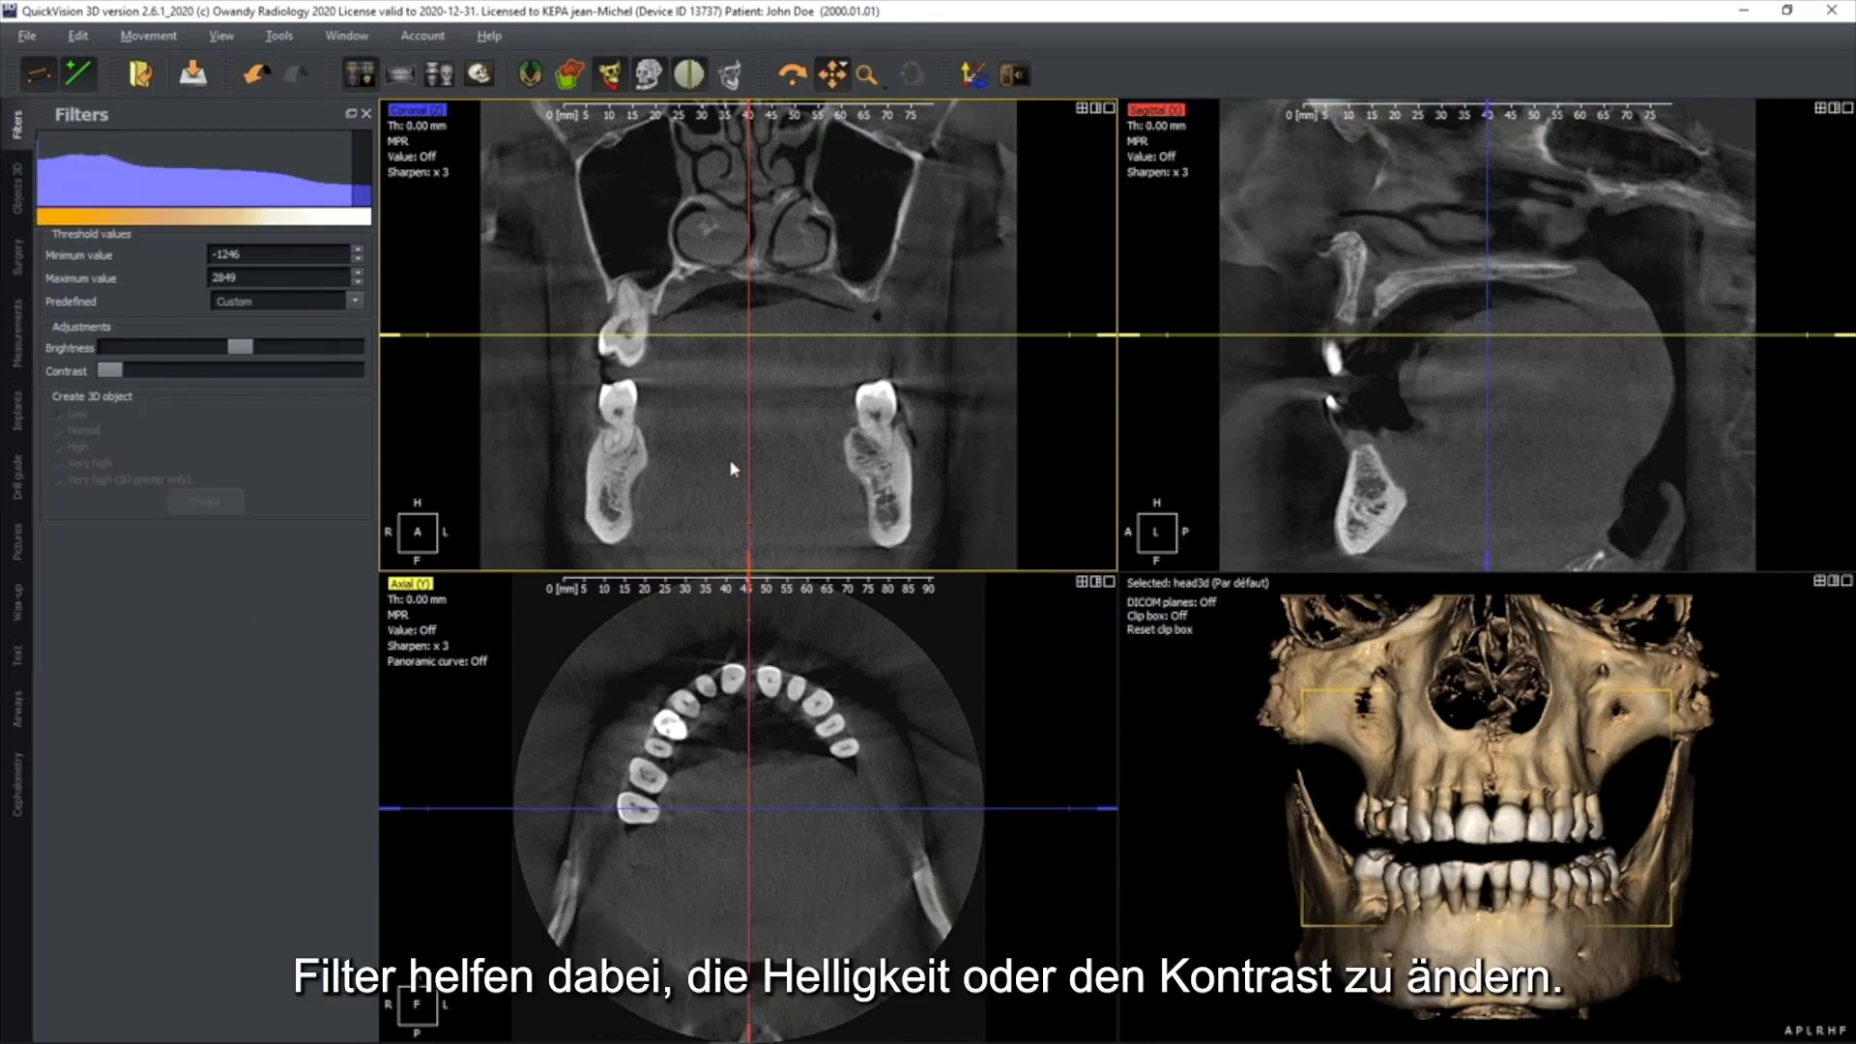
Adjust the brightness of the slices and shift the threshold window on the filter histogram
{"action": "mouse_move", "coordinate": [256, 348]}
{"action": "left_mouse_down"}
{"action": "mouse_move", "coordinate": [285, 350]}
{"action": "mouse_move", "coordinate": [224, 363]}
{"action": "mouse_move", "coordinate": [242, 363]}
{"action": "left_mouse_up"}
{"action": "mouse_move", "coordinate": [220, 192]}
{"action": "left_mouse_down"}
{"action": "mouse_move", "coordinate": [188, 194]}
{"action": "mouse_move", "coordinate": [222, 194]}
{"action": "mouse_move", "coordinate": [205, 194]}
{"action": "left_mouse_up"}
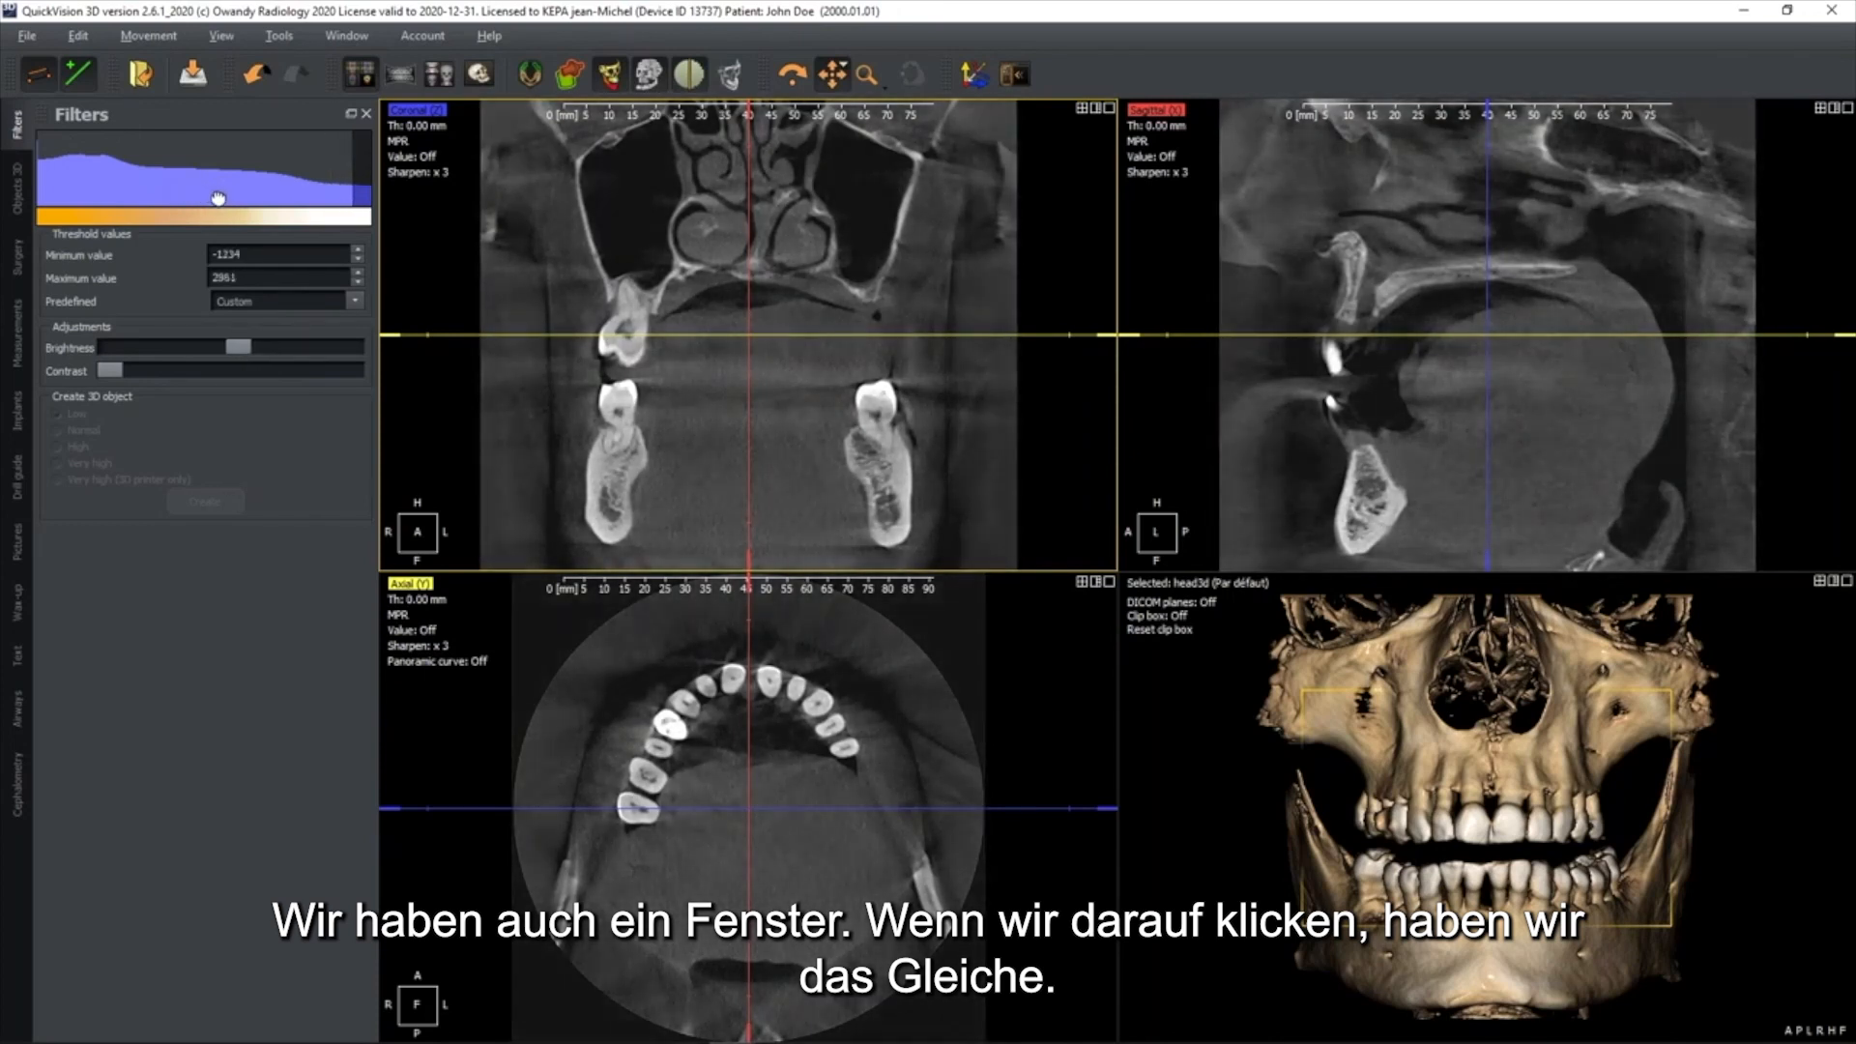
Look through the tool sections from Objects 3D to Cephalometry, and return to the Filters section and the four-view layout
{"action": "left_click", "coordinate": [16, 193]}
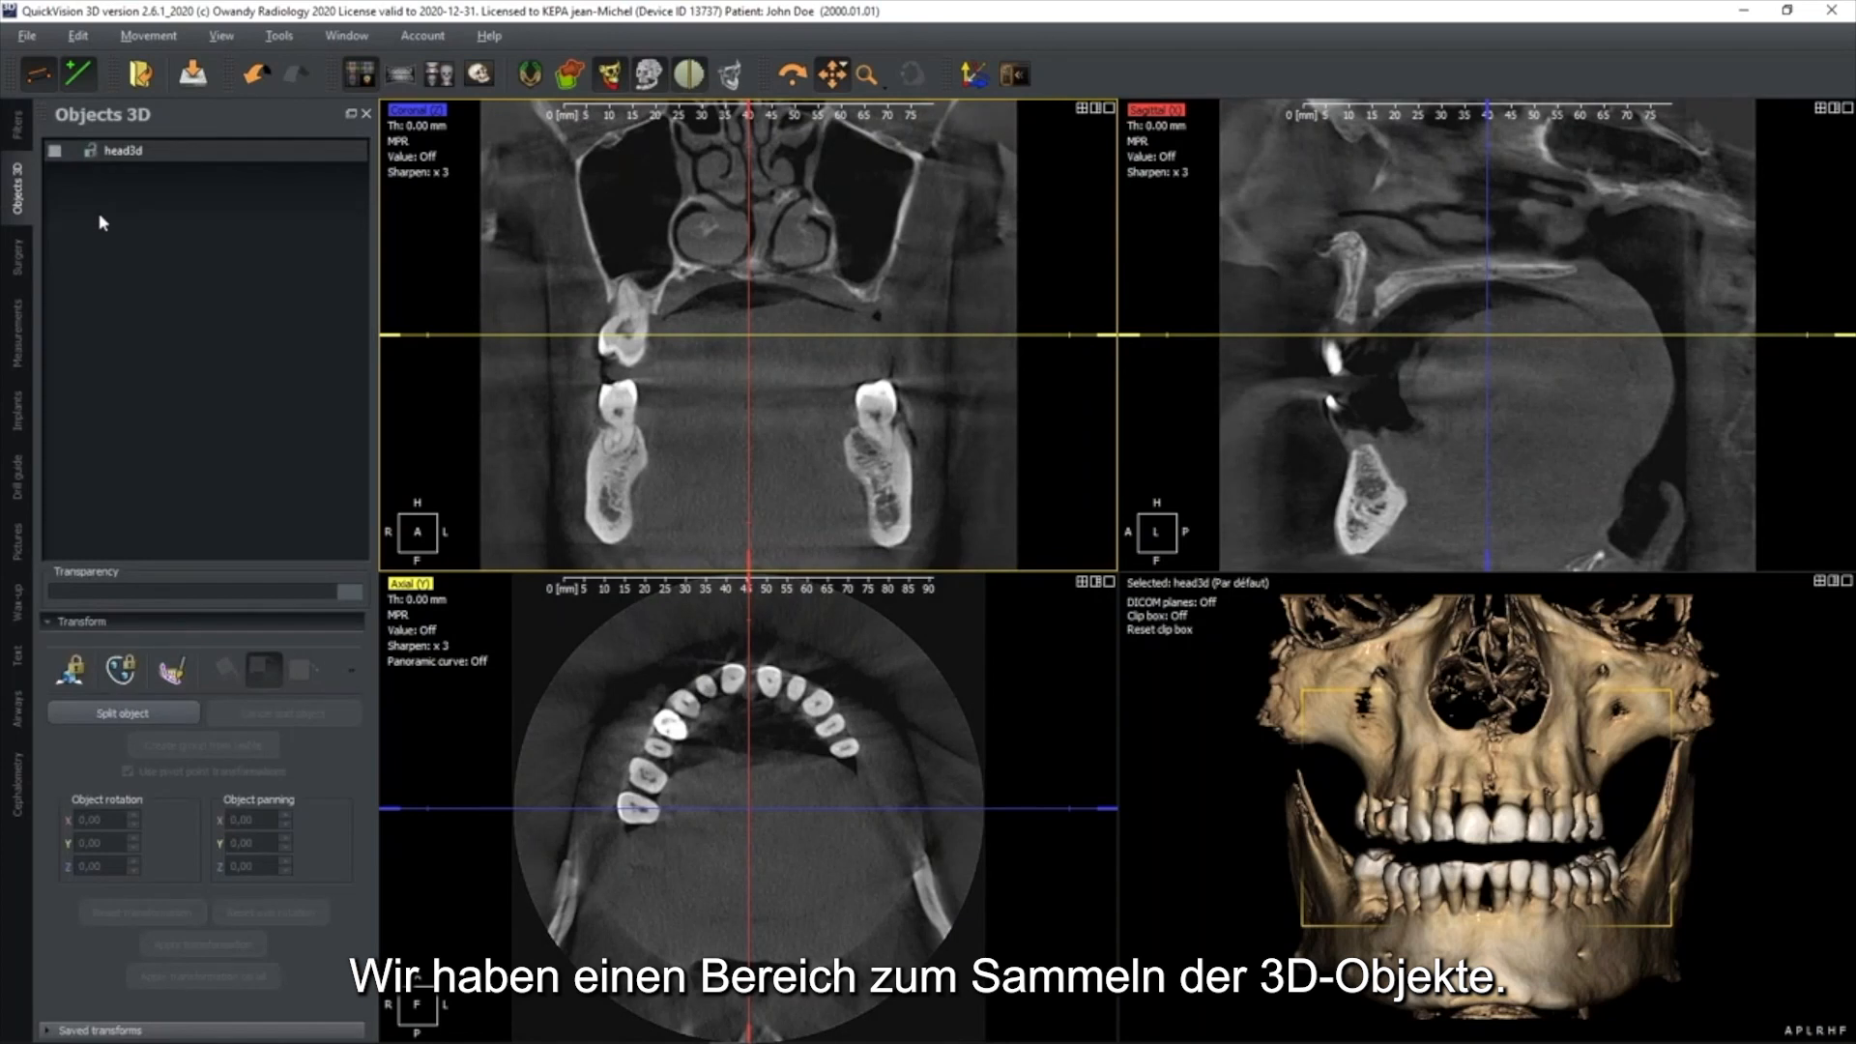
{"action": "left_click", "coordinate": [17, 261]}
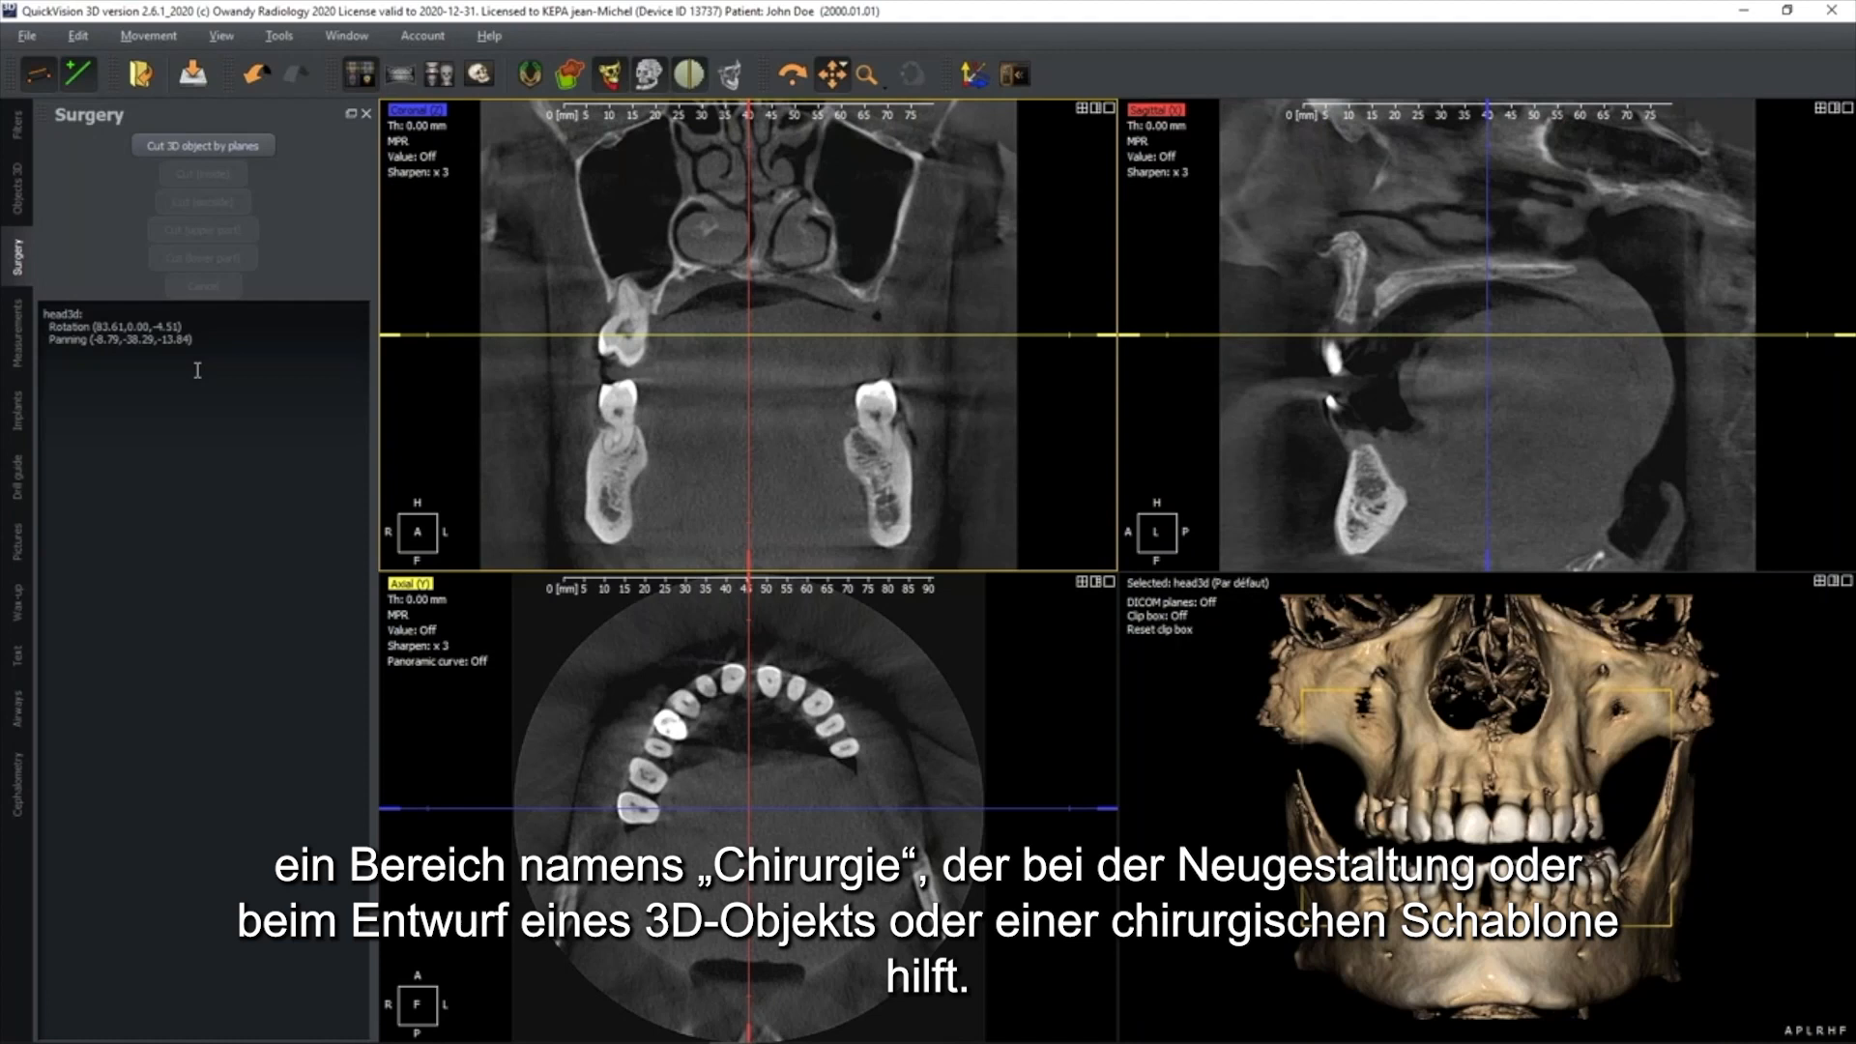
{"action": "left_click", "coordinate": [15, 360]}
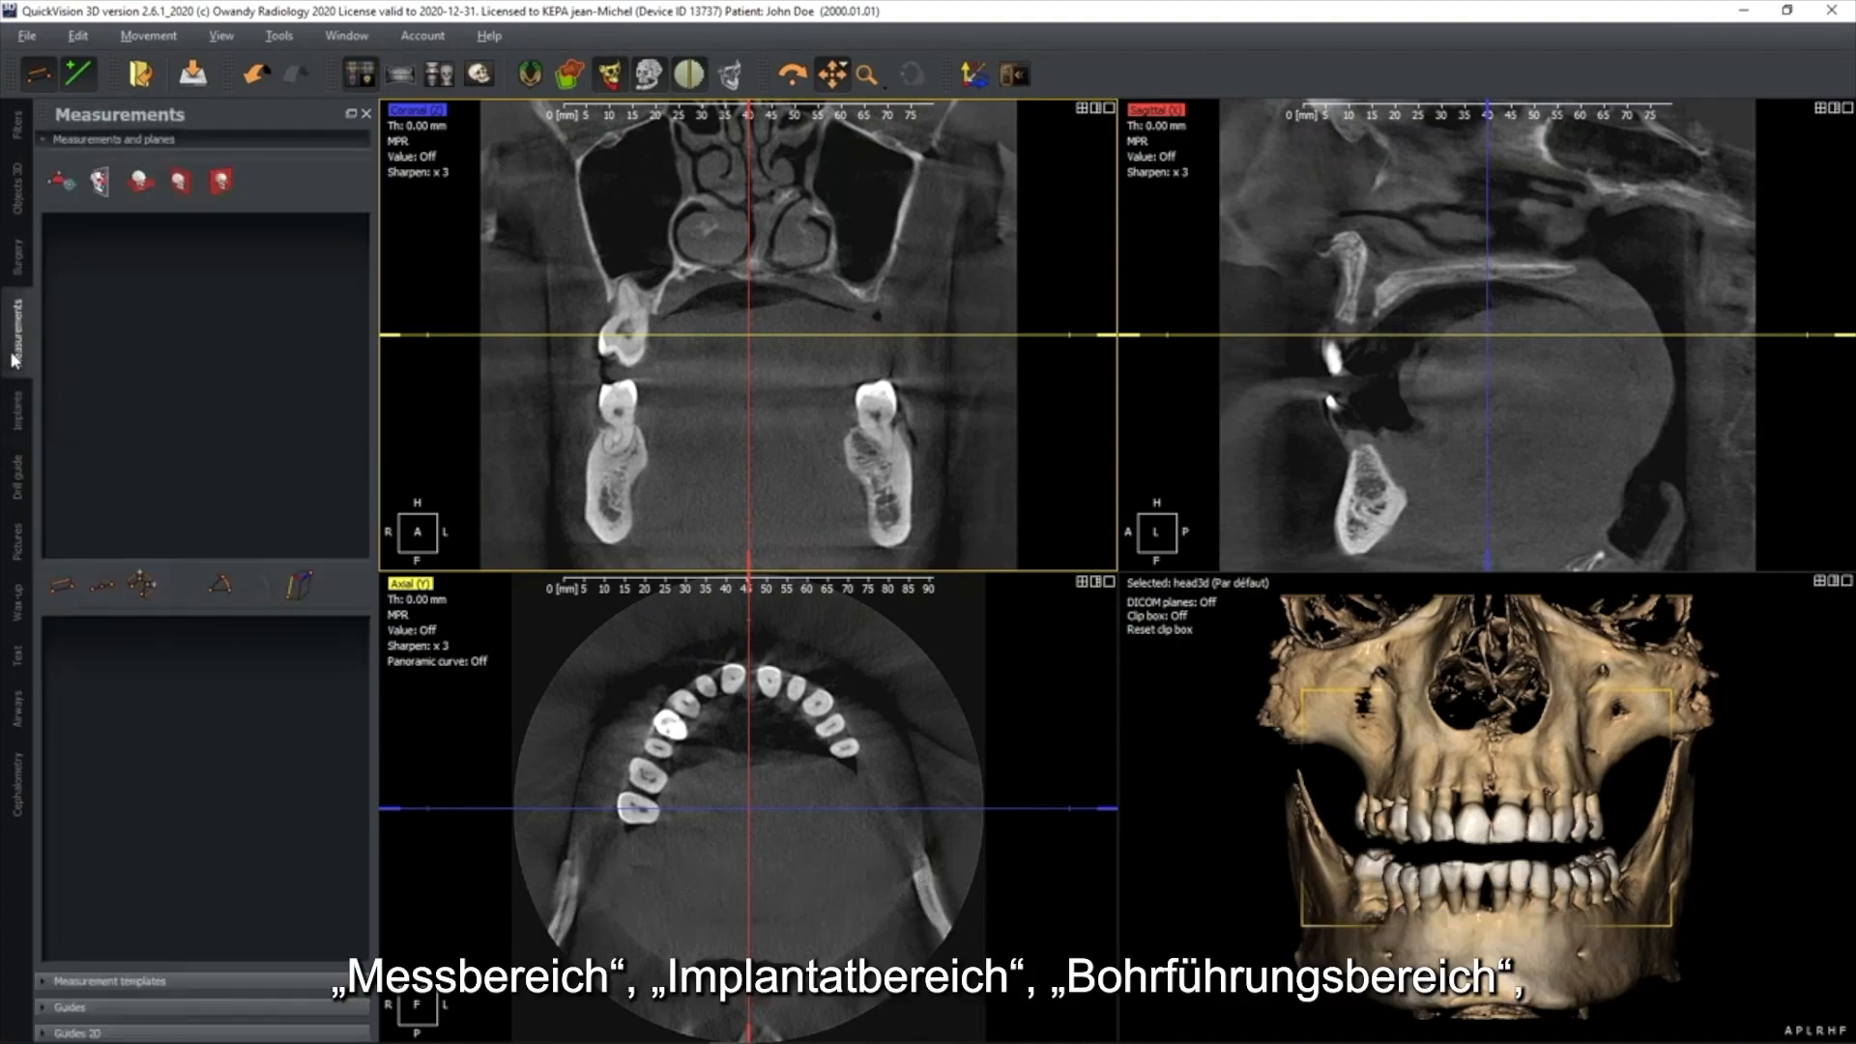
{"action": "left_click", "coordinate": [21, 422]}
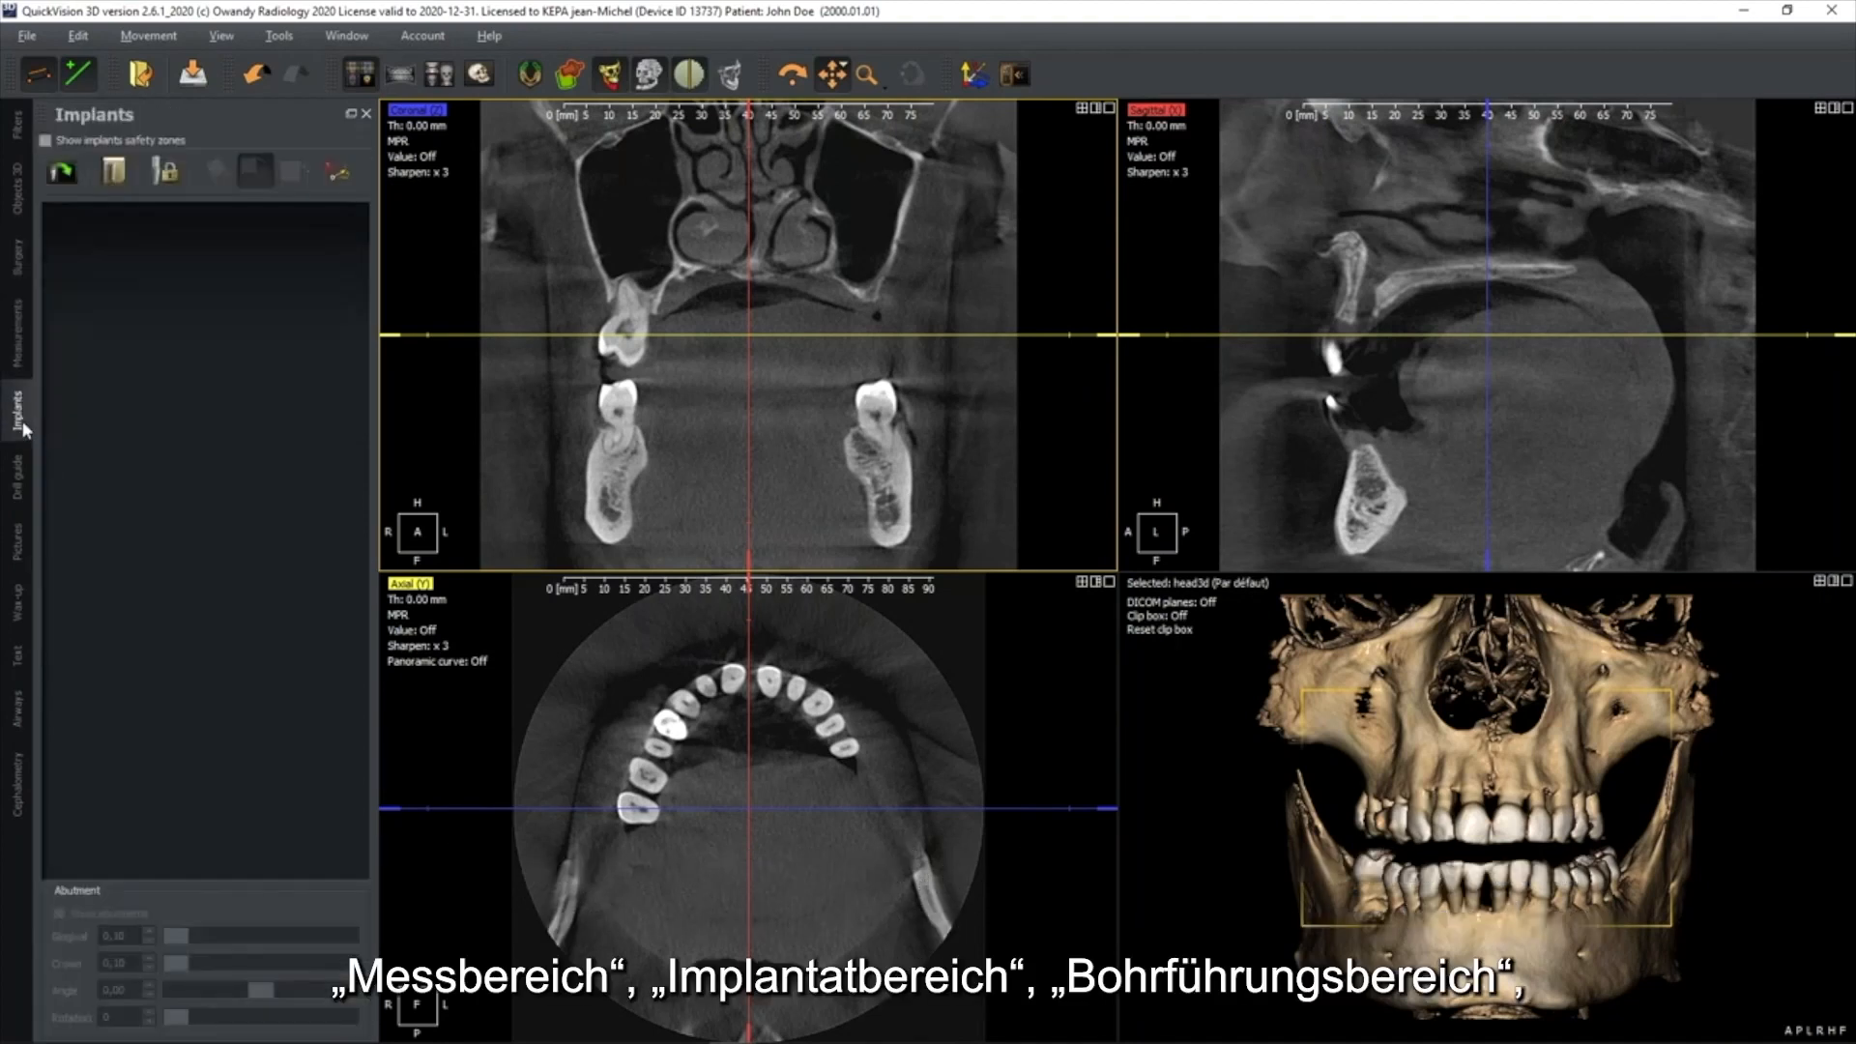
{"action": "left_click", "coordinate": [21, 493]}
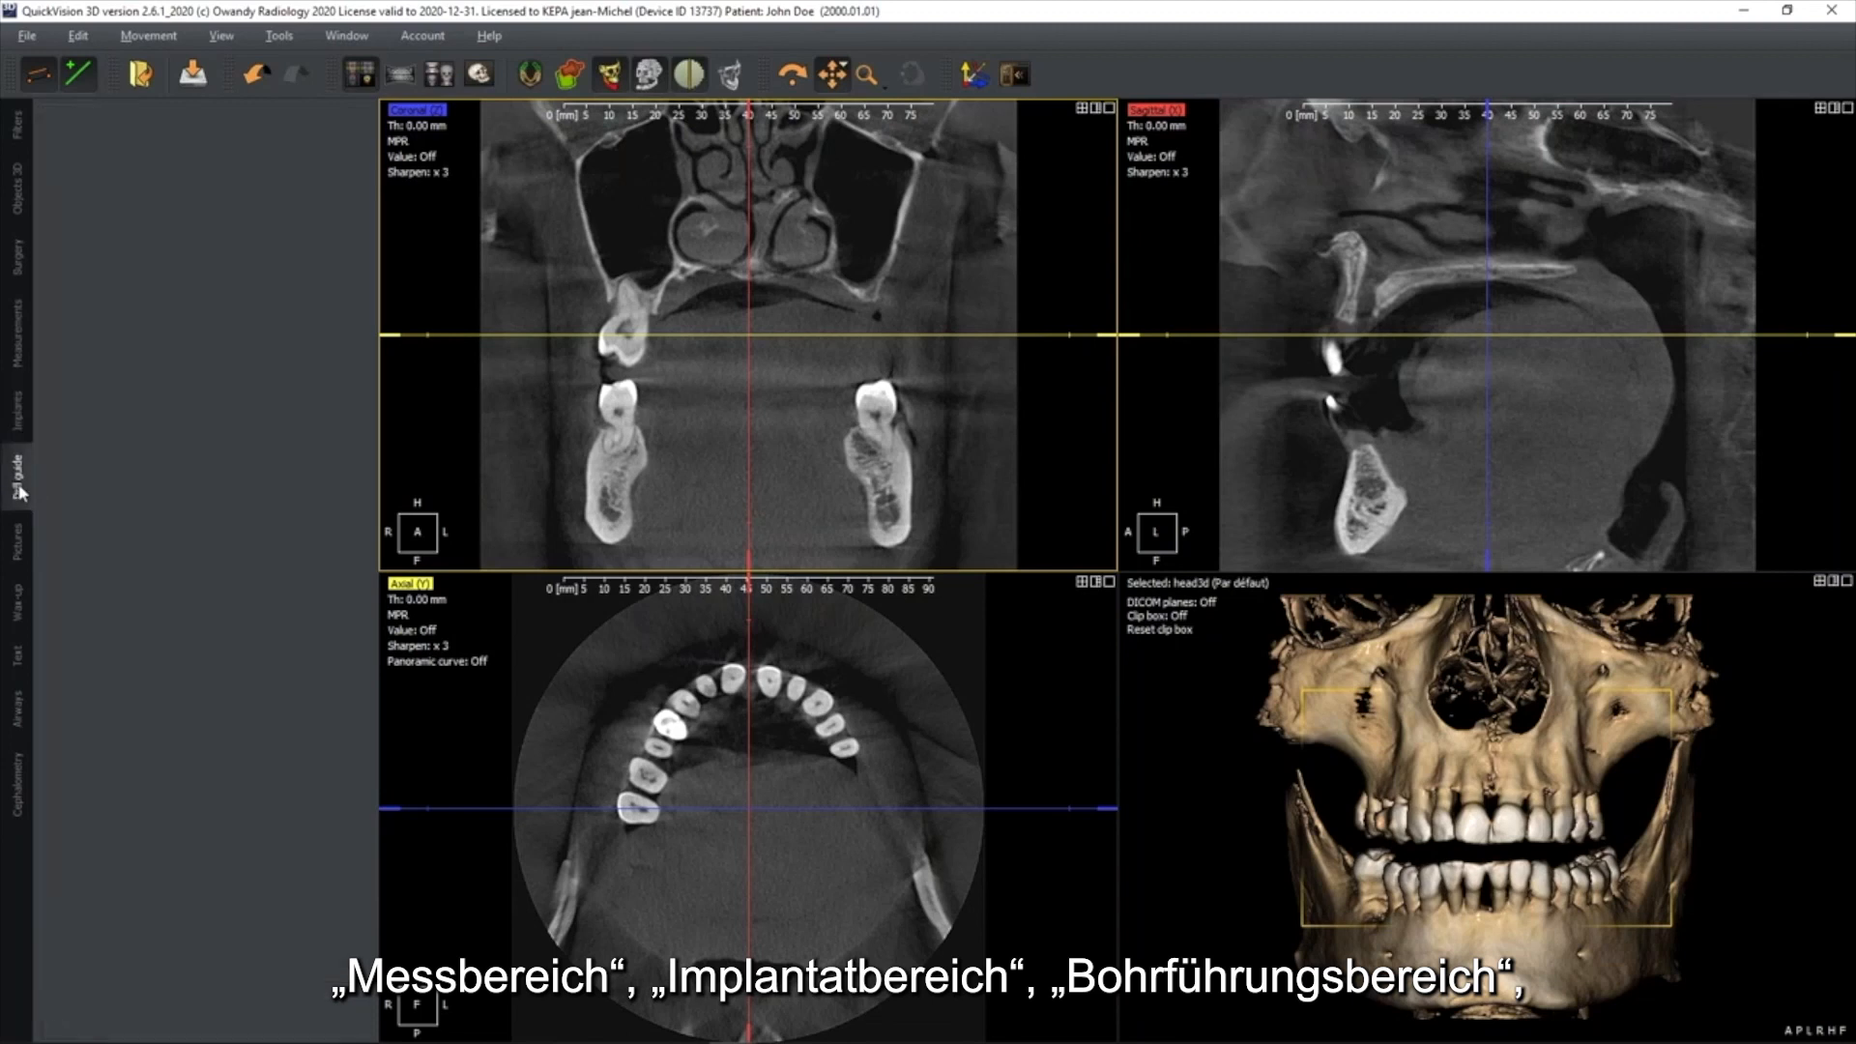
{"action": "left_click", "coordinate": [20, 546]}
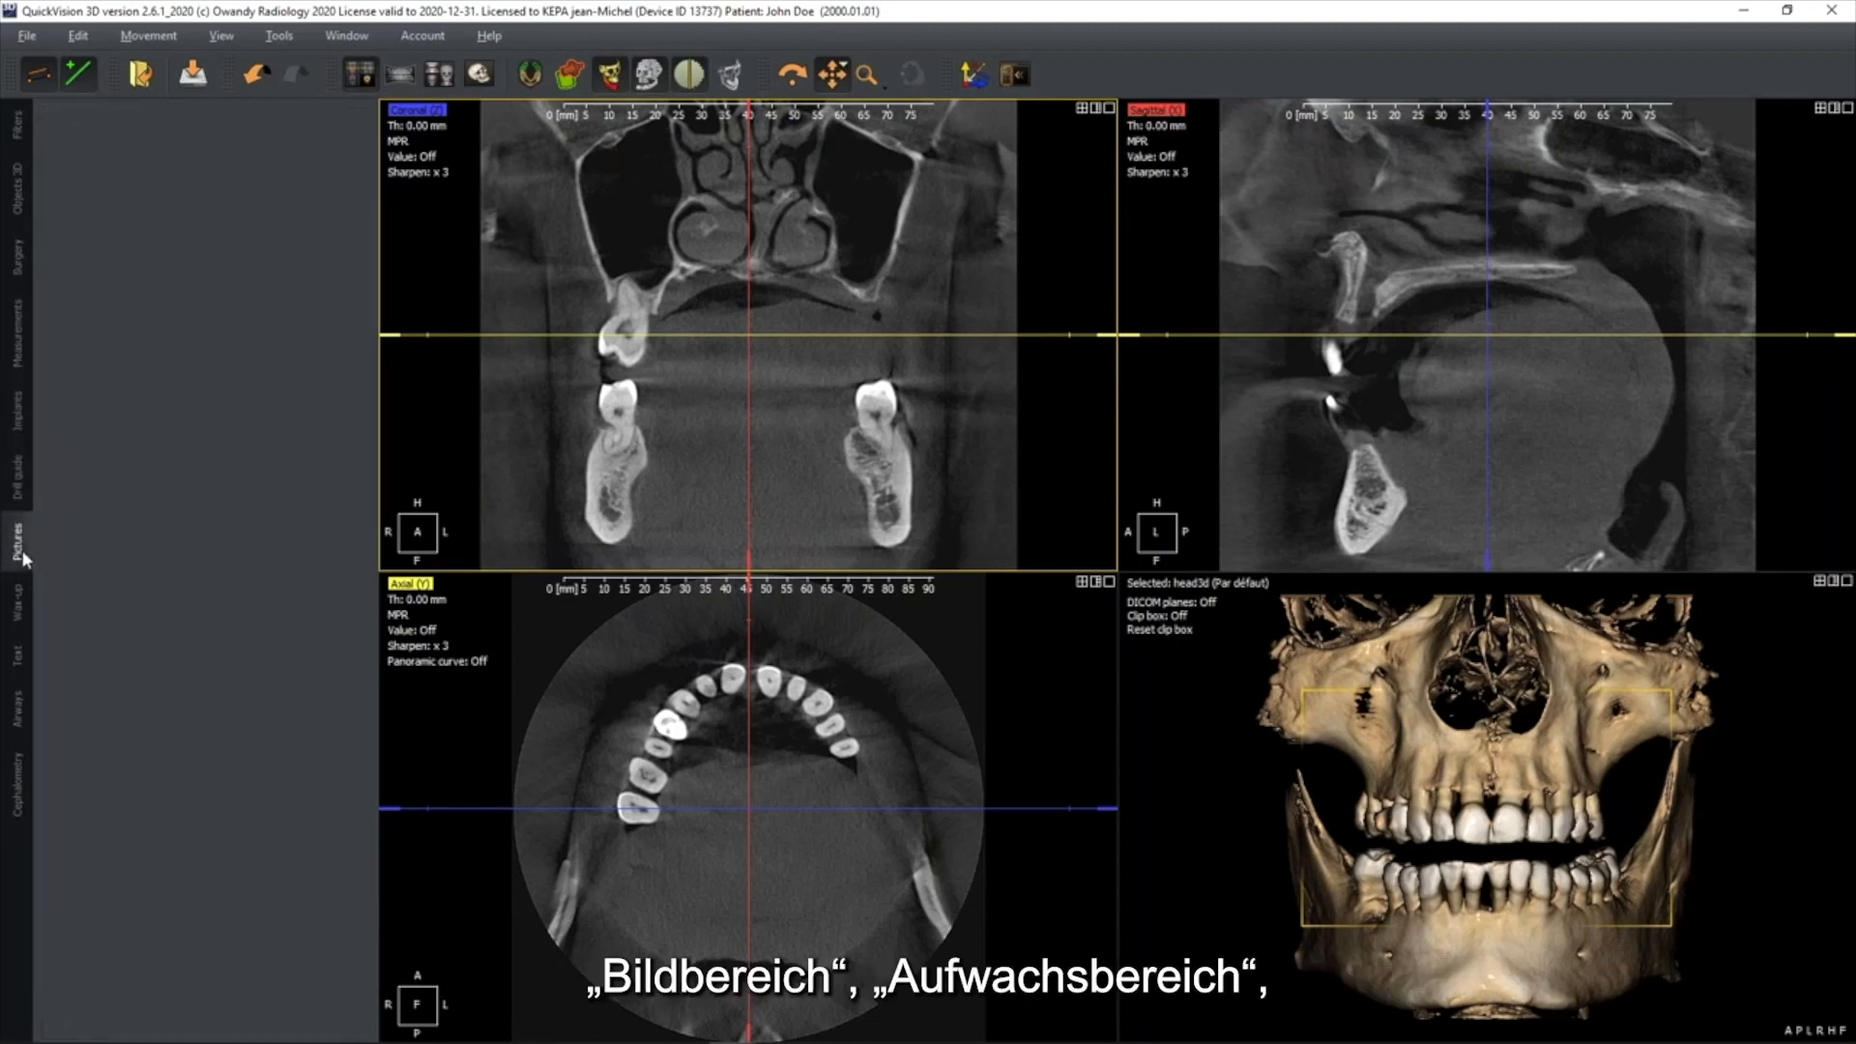
{"action": "left_click", "coordinate": [25, 615]}
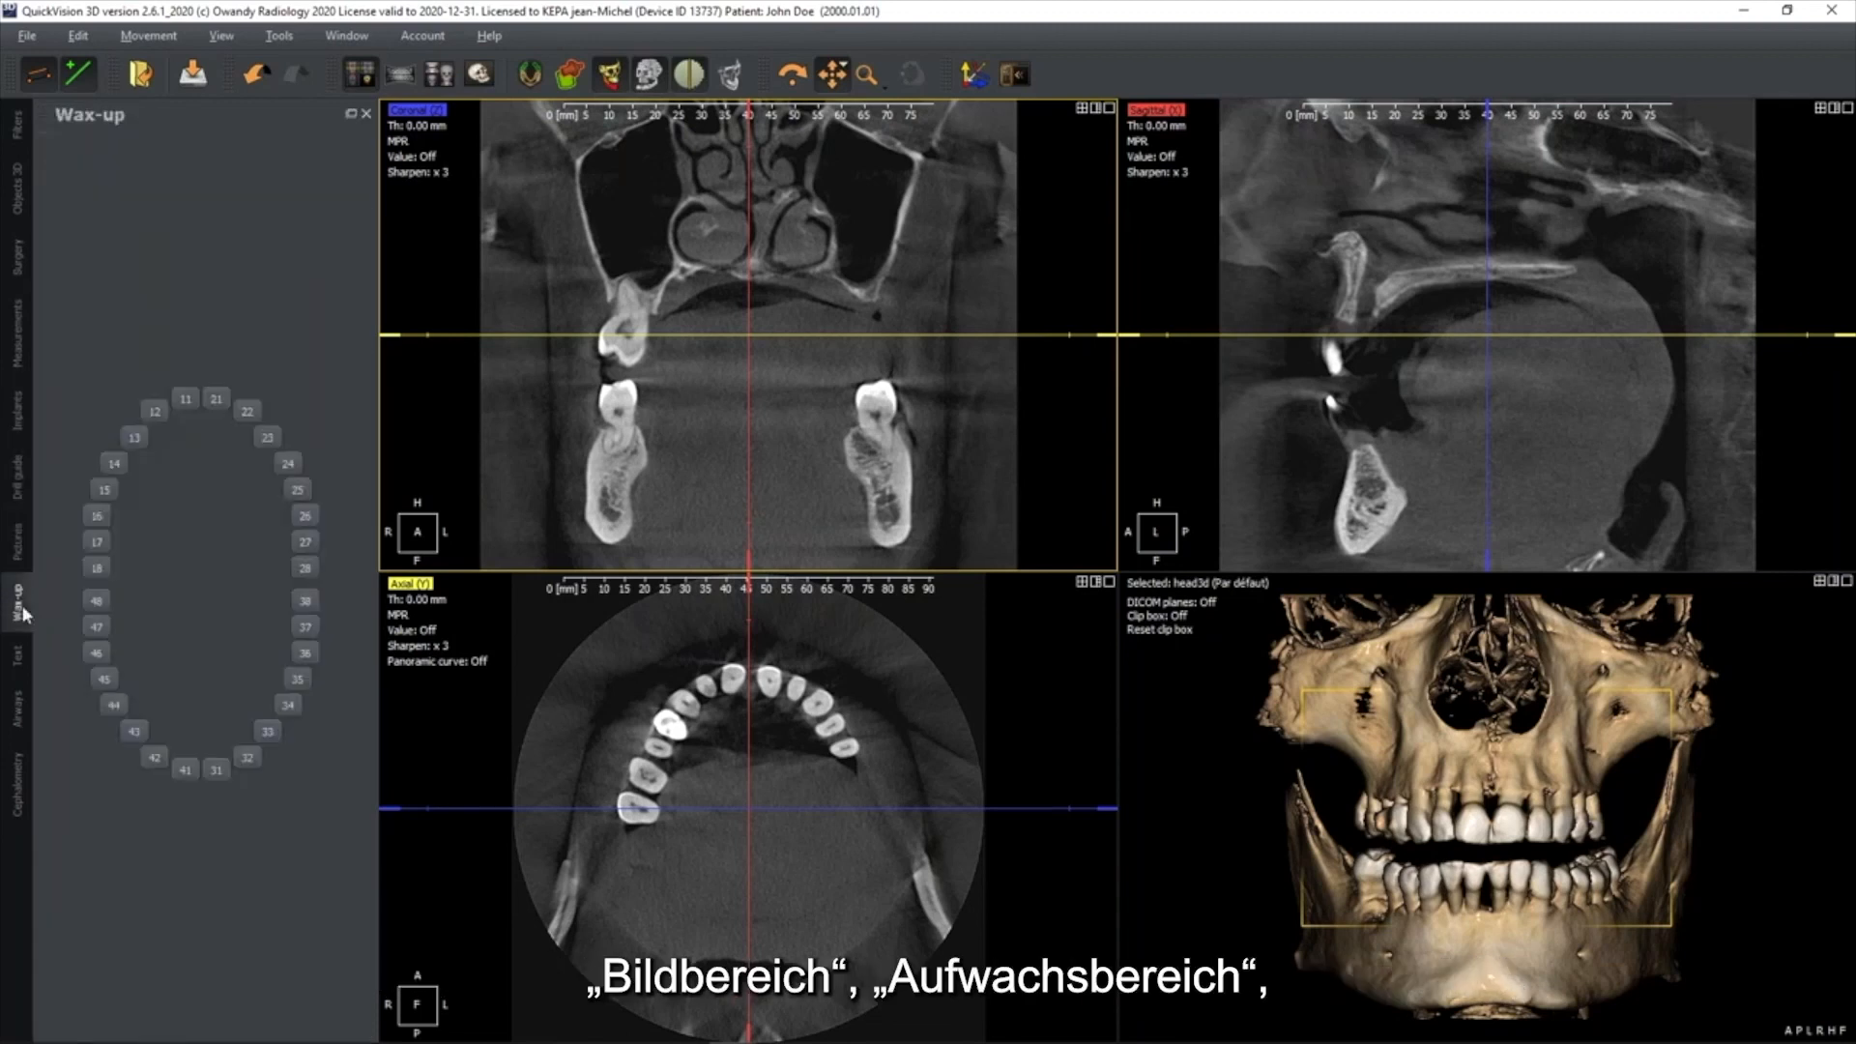
{"action": "left_click", "coordinate": [21, 659]}
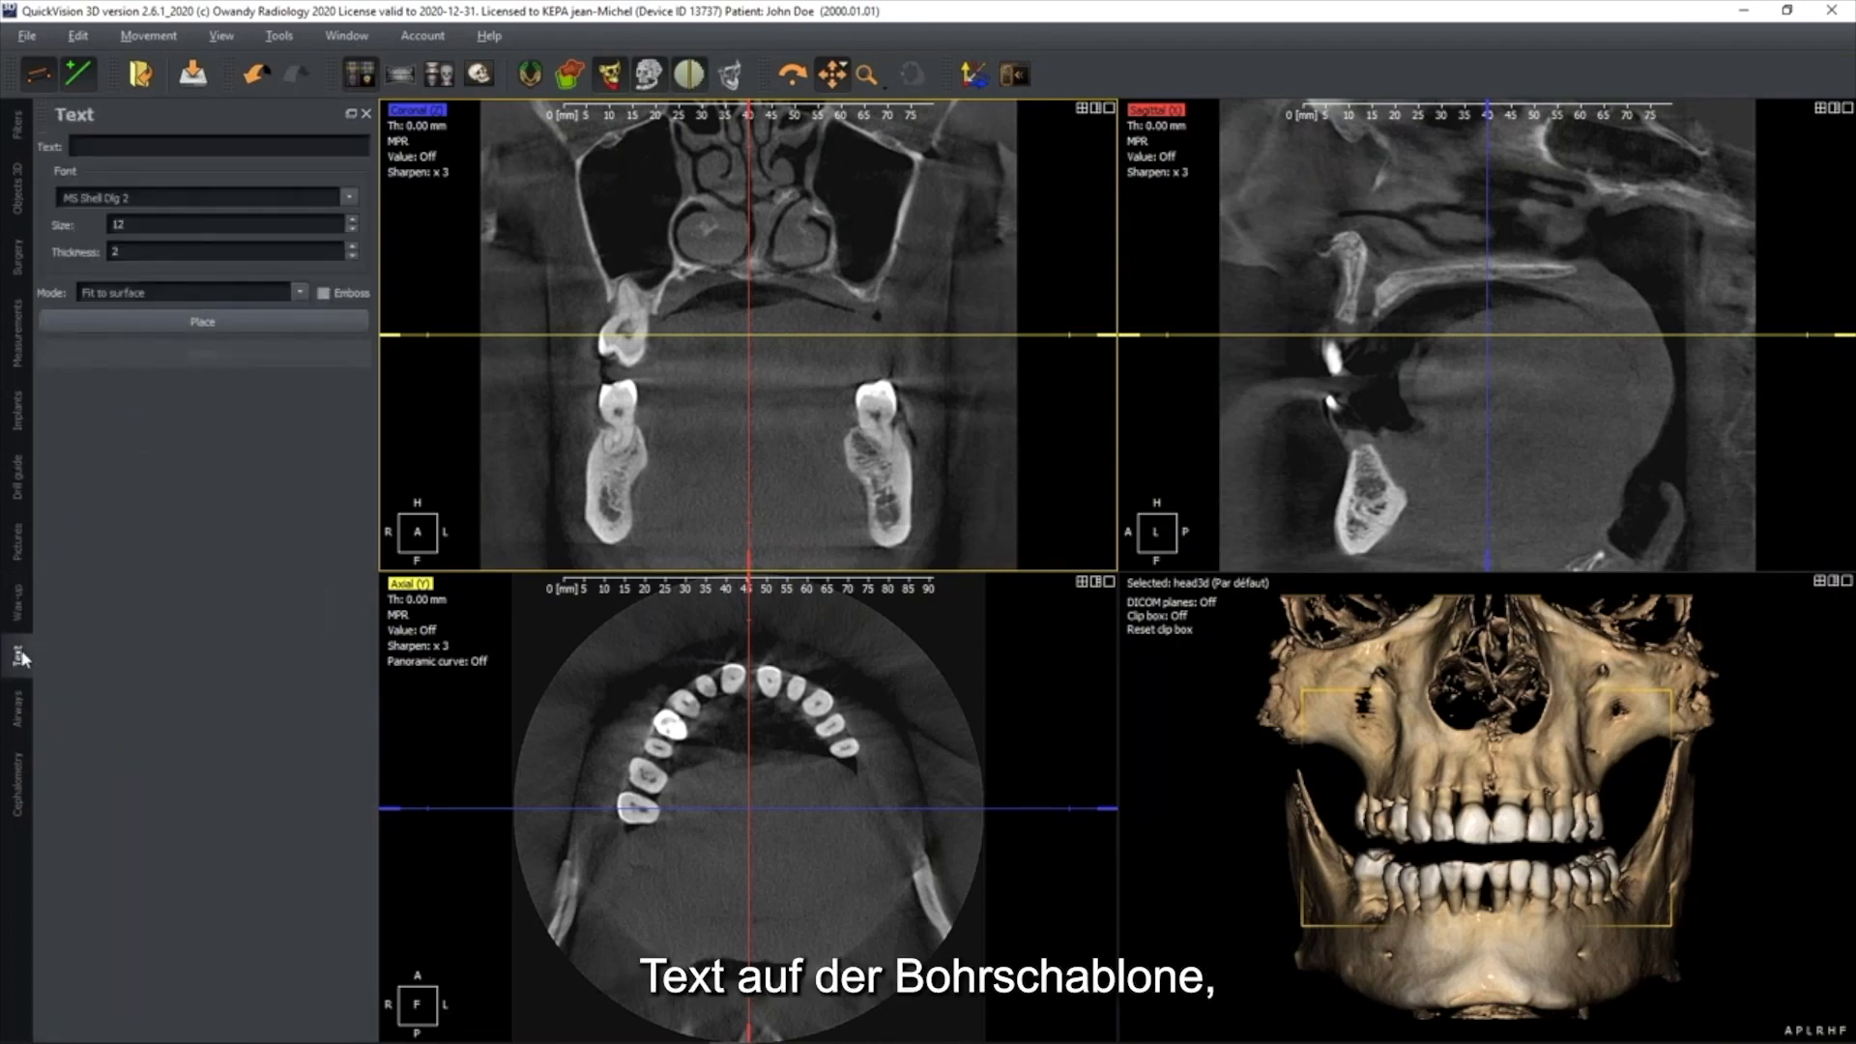
{"action": "left_click", "coordinate": [23, 716]}
{"action": "left_click", "coordinate": [24, 805]}
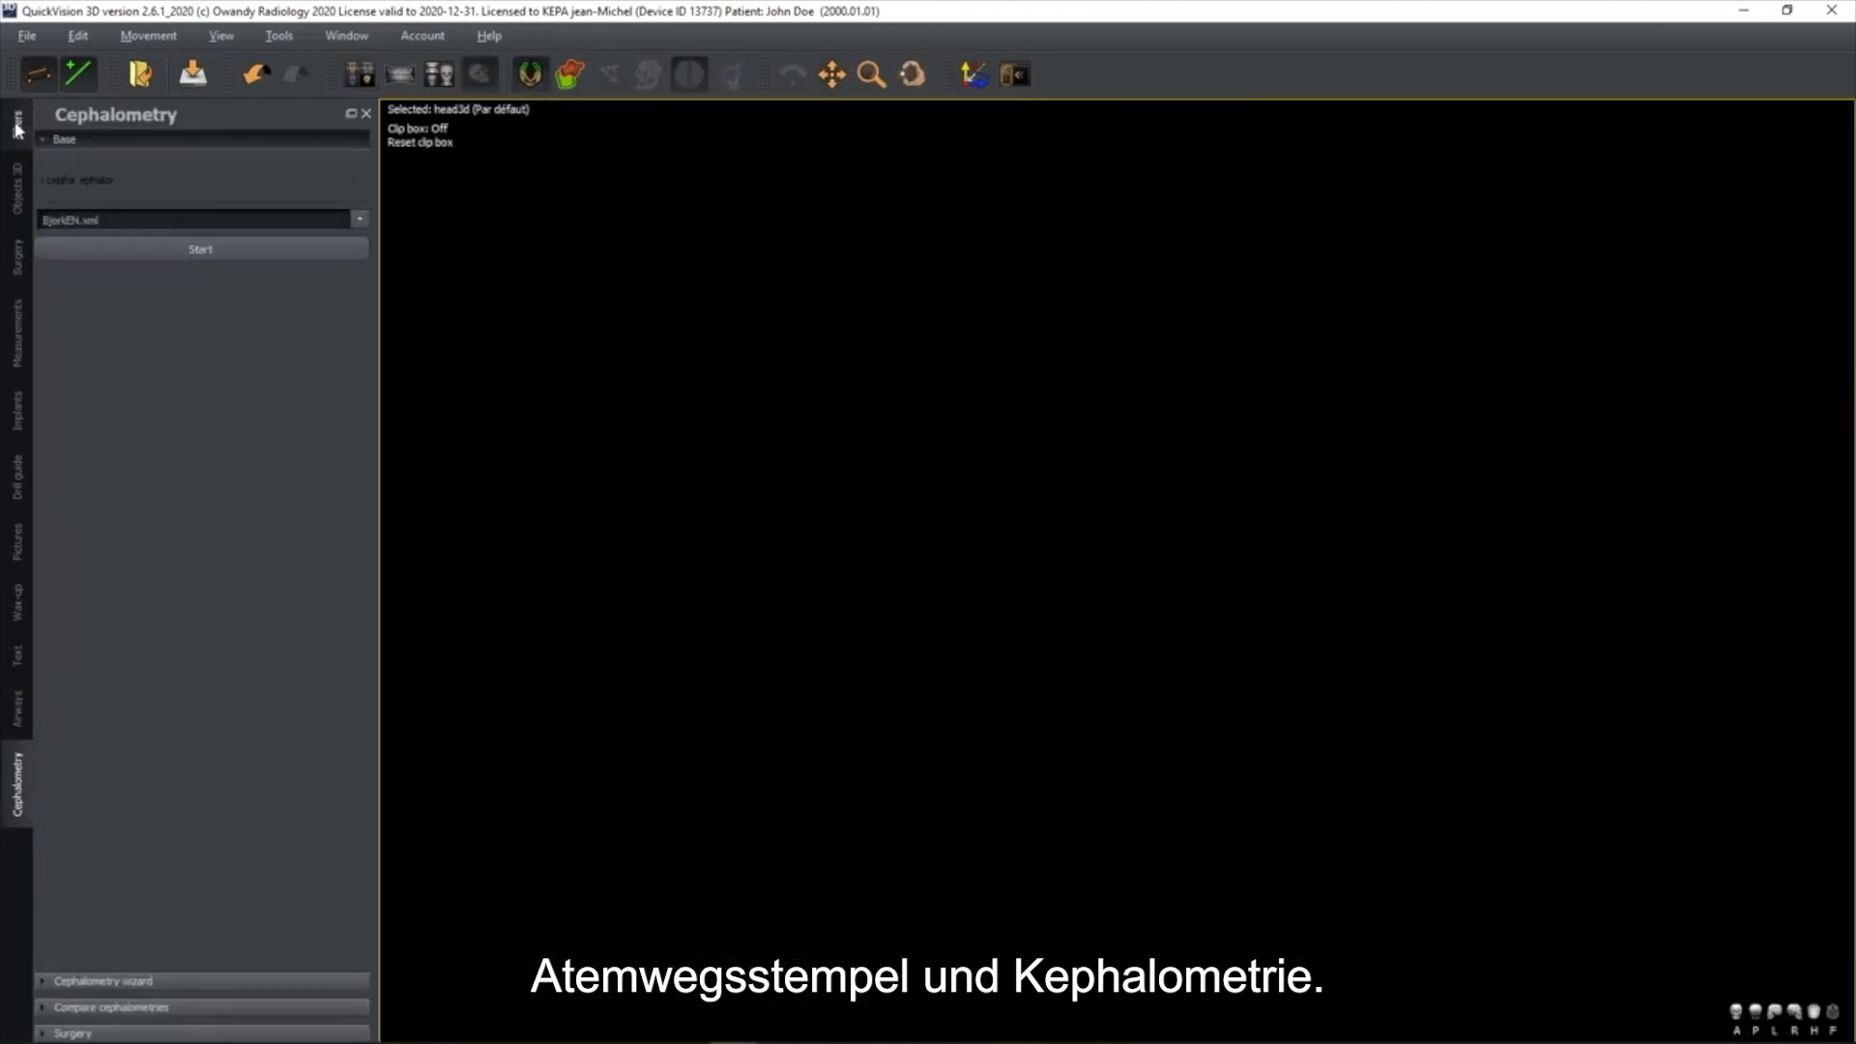
{"action": "left_click", "coordinate": [17, 128]}
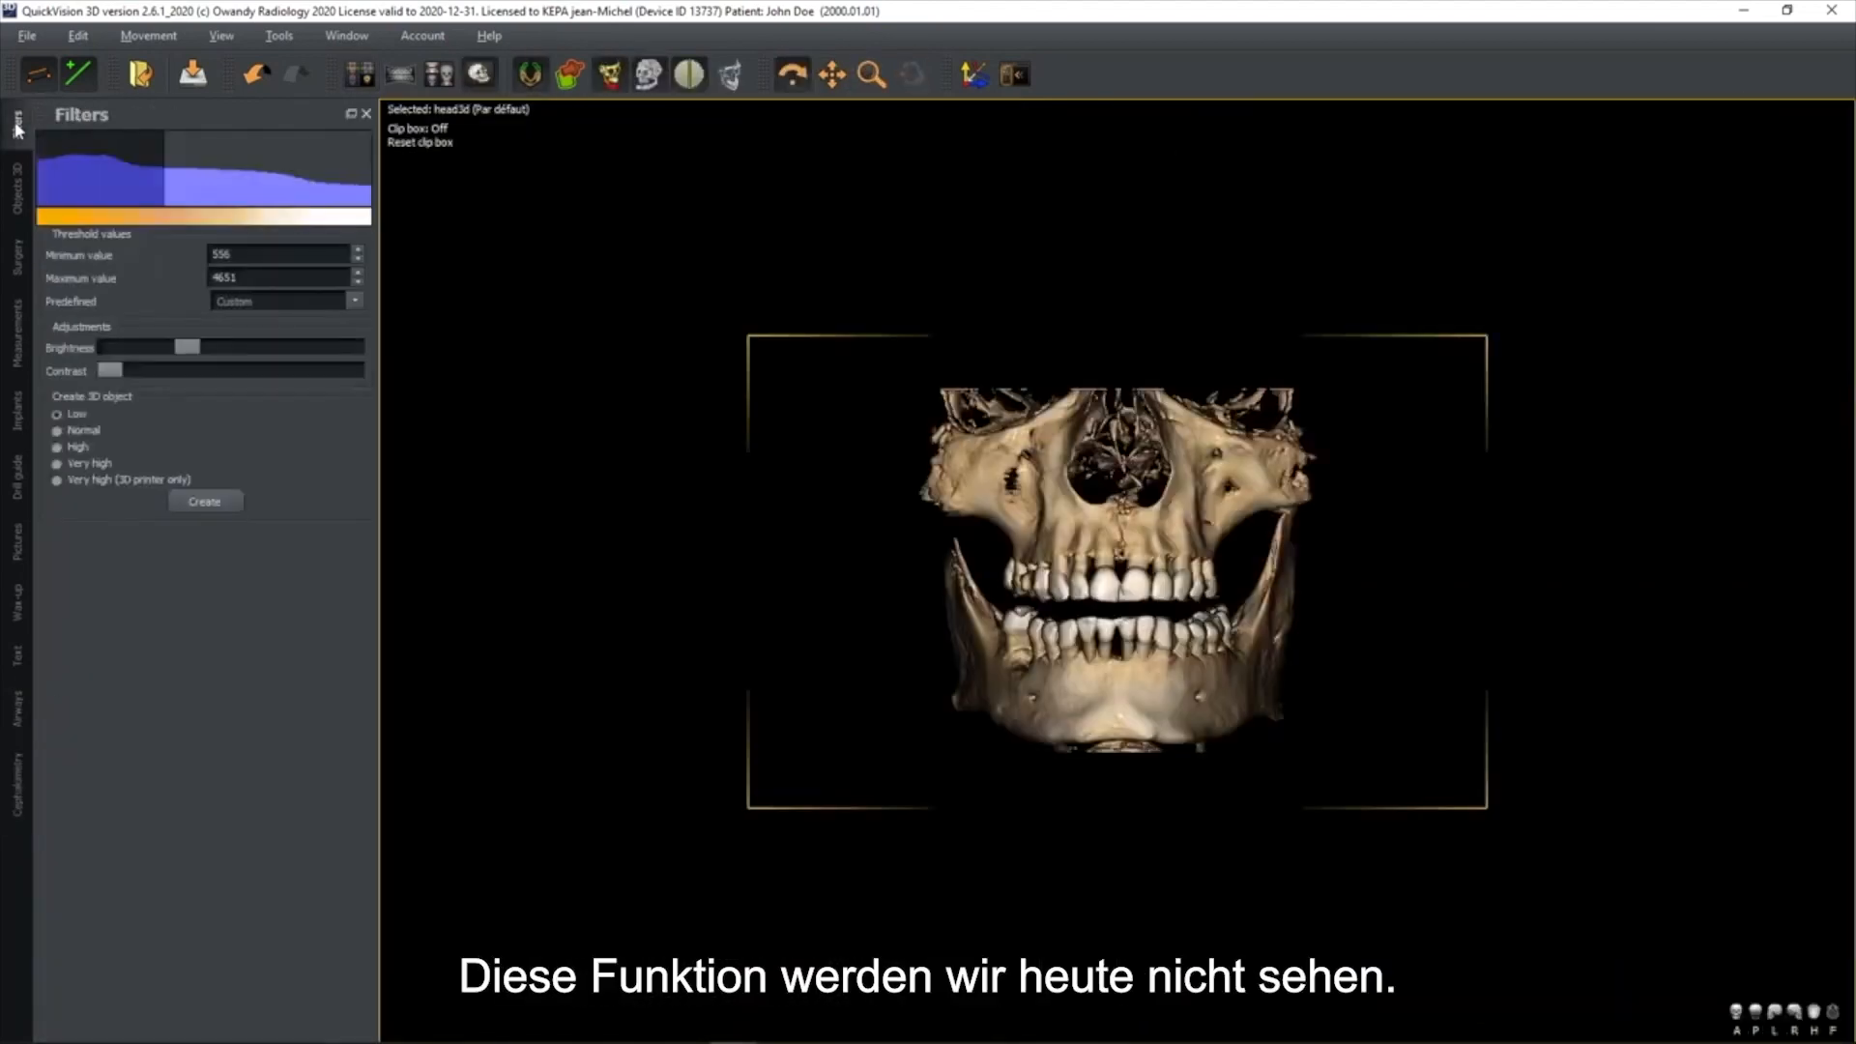
{"action": "left_click", "coordinate": [359, 75]}
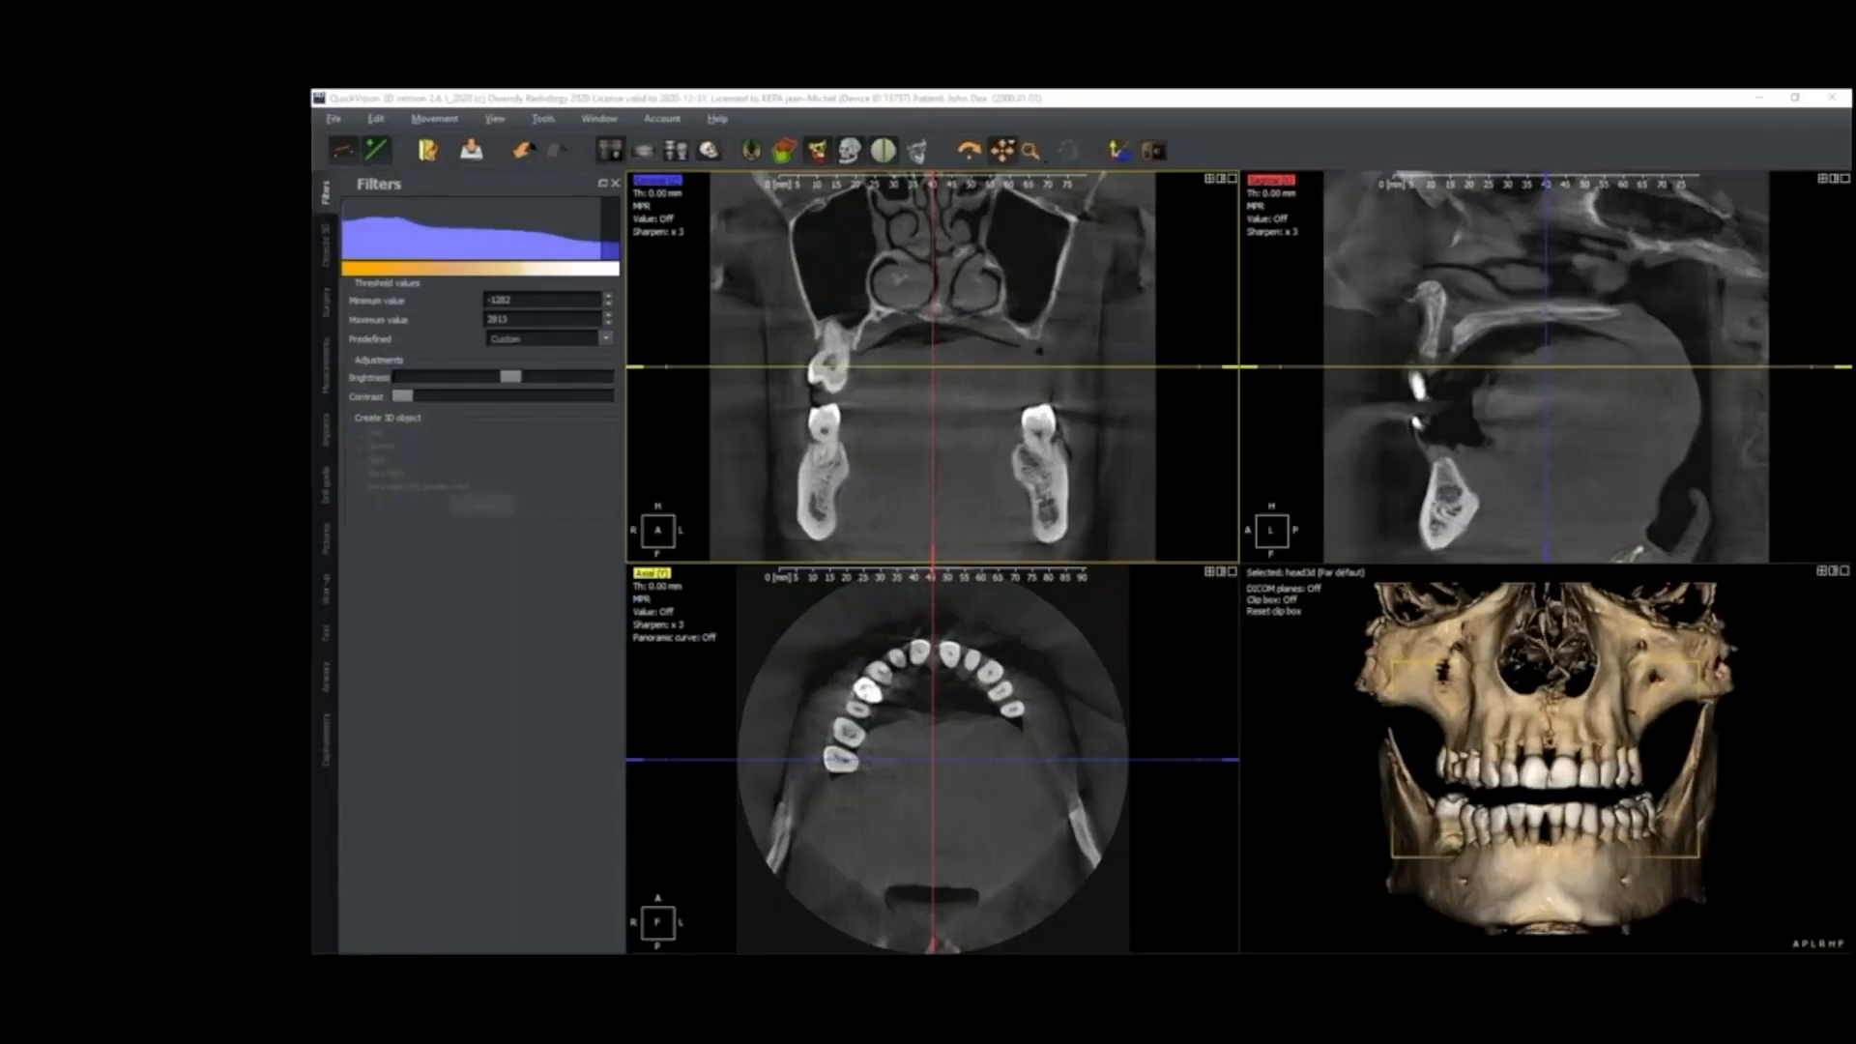
Centre the slice lines on the right upper premolars in the axial view and rotate them along the dental arch
{"action": "left_click", "coordinate": [852, 717]}
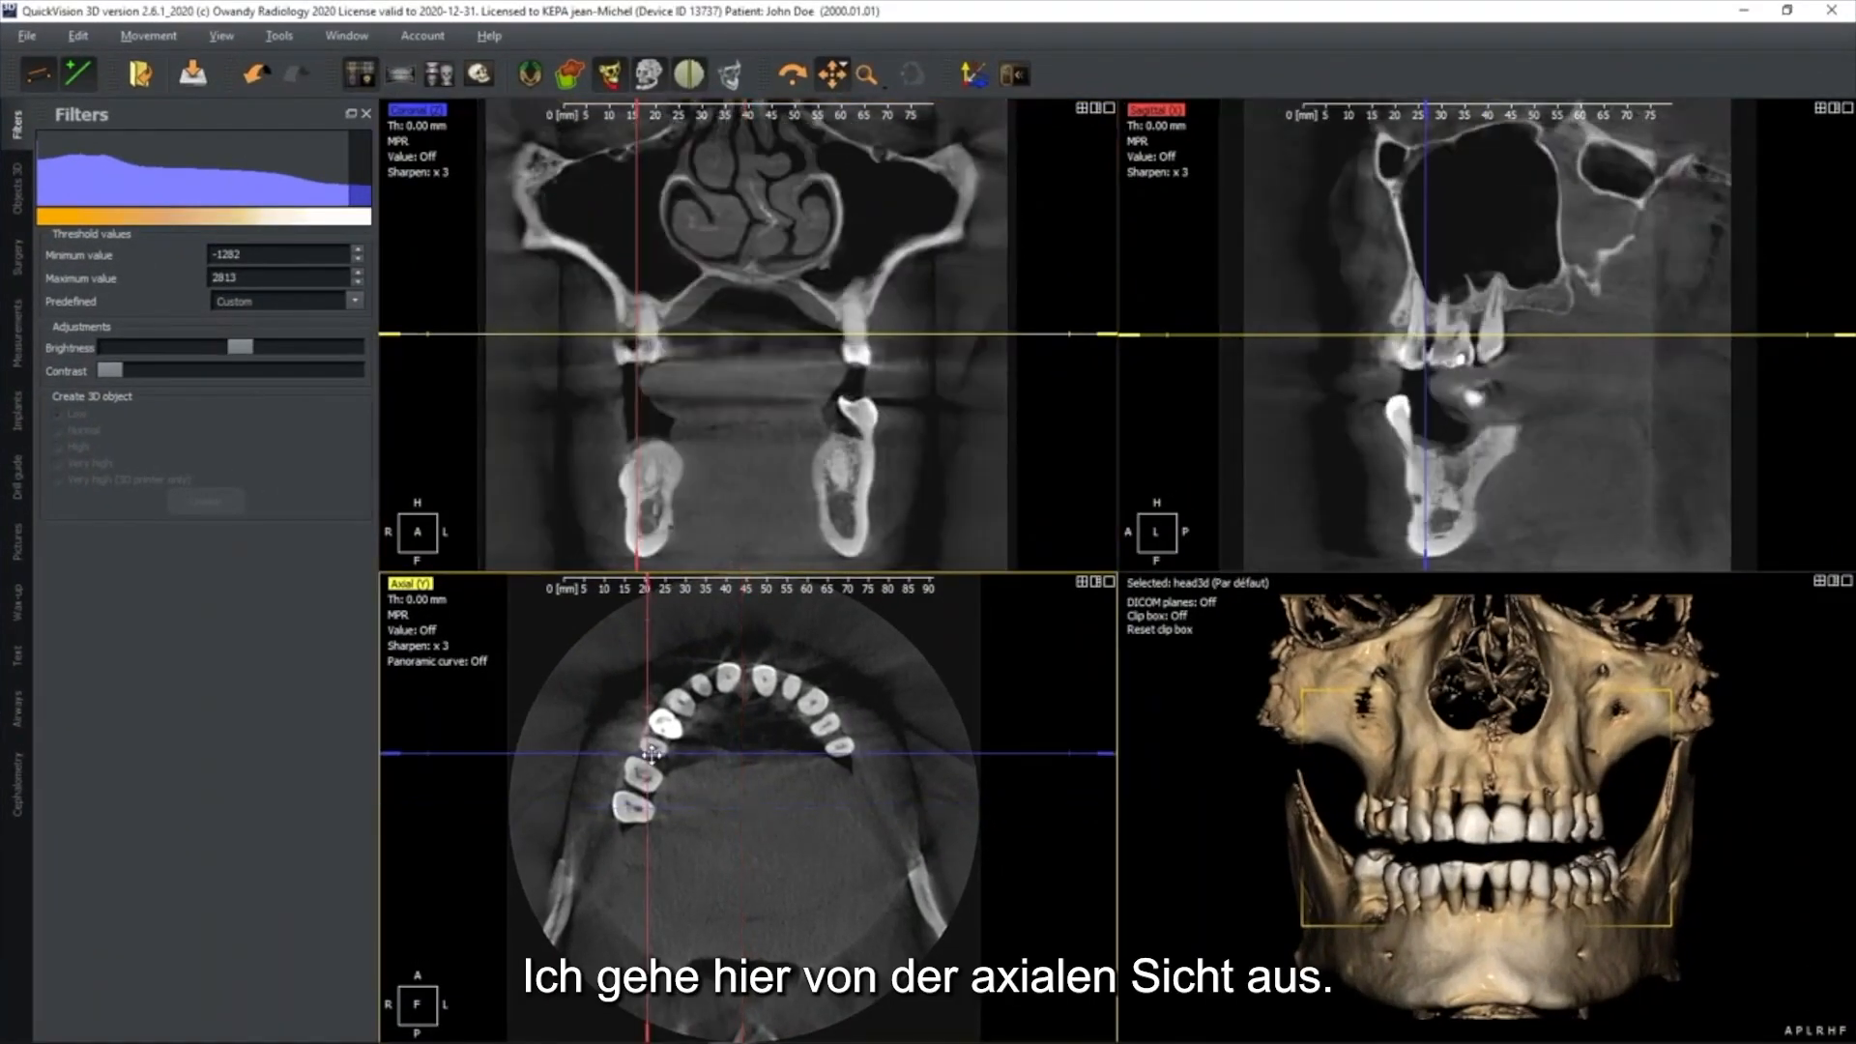
{"action": "left_click", "coordinate": [652, 755]}
{"action": "left_click_drag", "start_coordinate": [652, 609], "coordinate": [715, 625]}
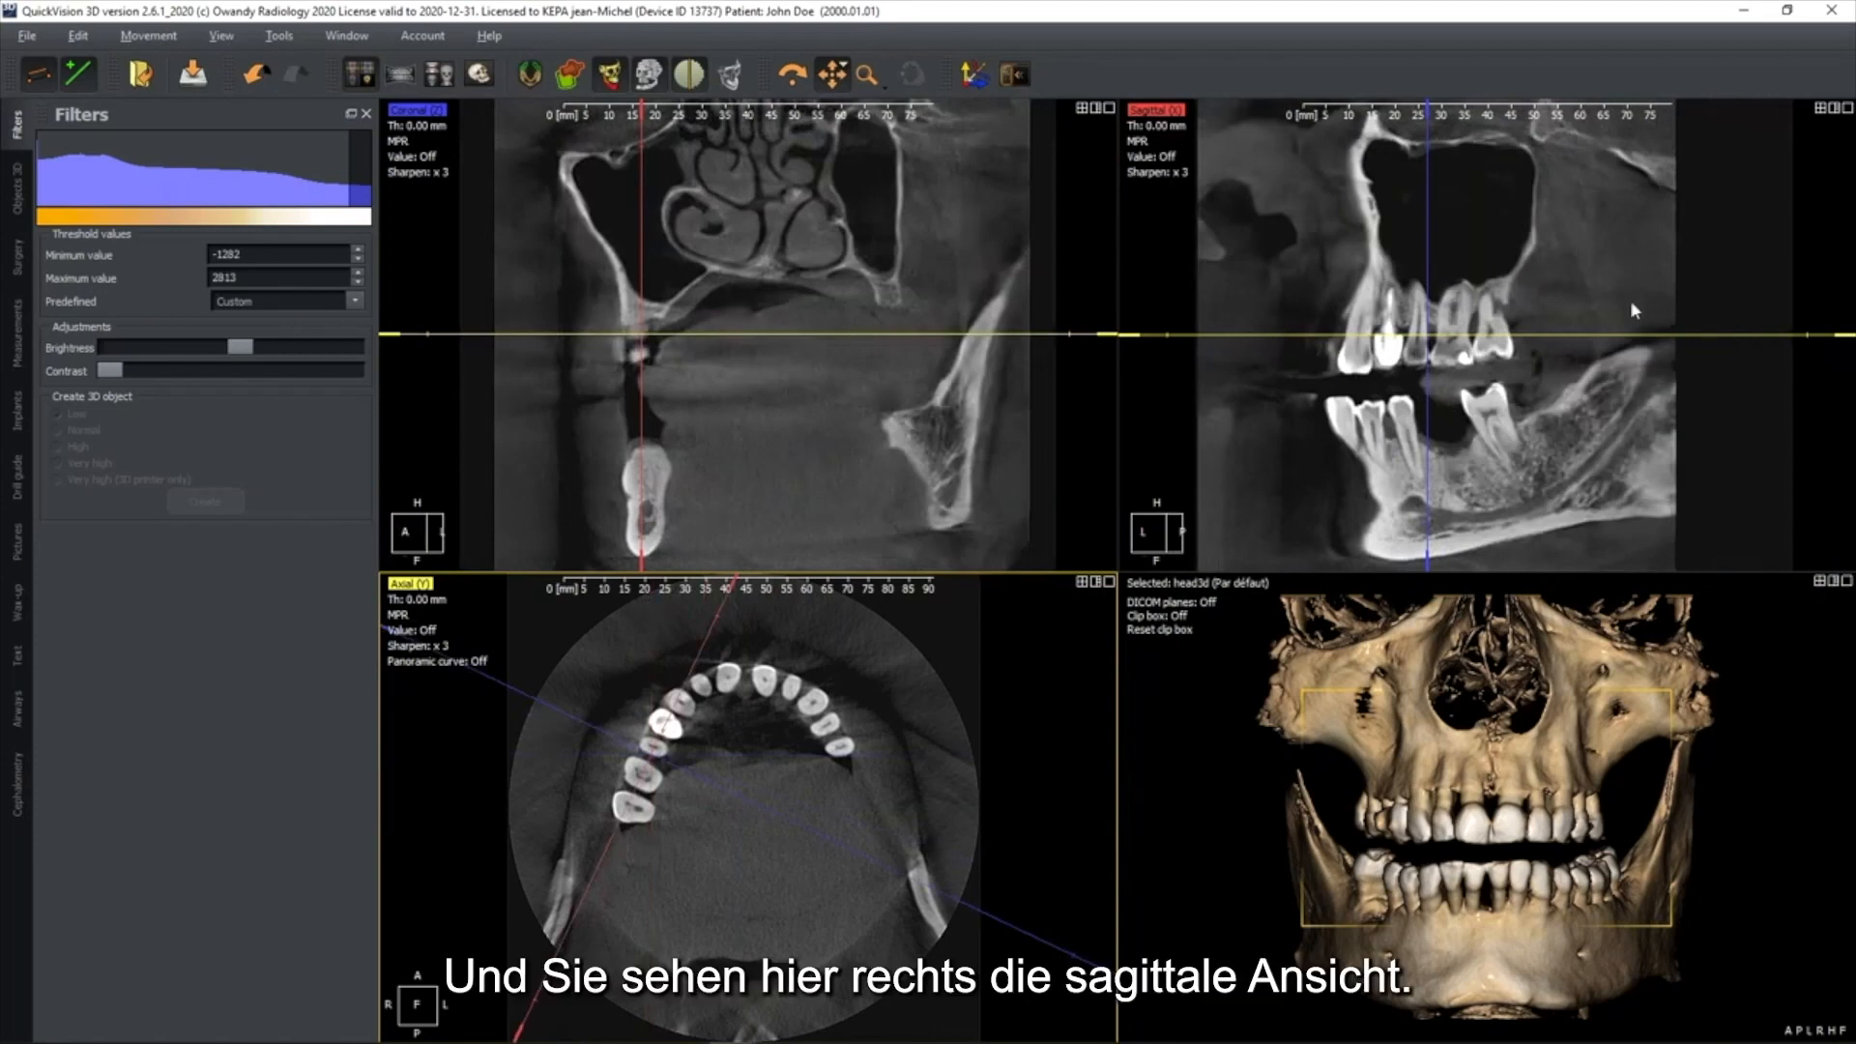
Frame the jaws in the sagittal view with the slice lines hidden, and scroll through the neighbouring sagittal slices
{"action": "left_click_drag", "start_coordinate": [1515, 471], "coordinate": [1508, 386]}
{"action": "scroll", "coordinate": [1508, 384], "scroll_direction": "up", "scroll_amount": 1}
{"action": "key", "text": "space"}
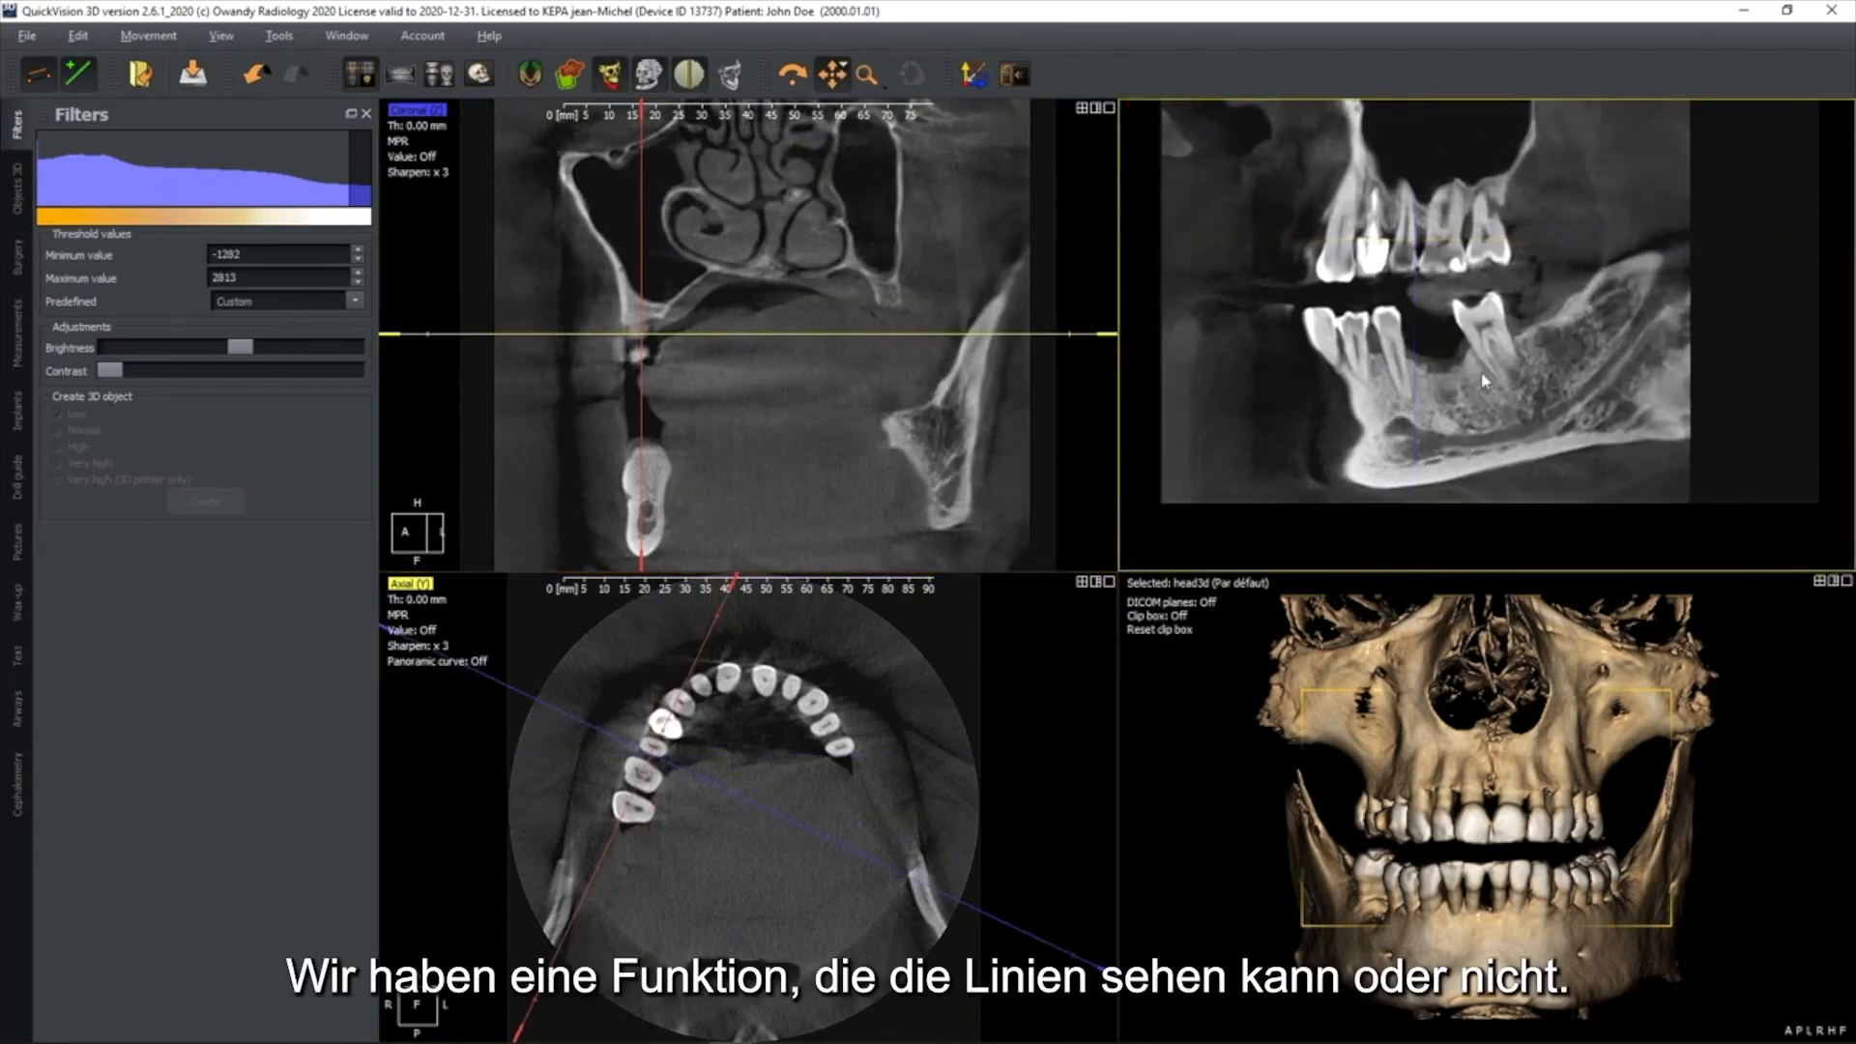
{"action": "key", "text": "space"}
{"action": "key", "text": "space"}
{"action": "scroll", "coordinate": [1450, 368], "scroll_direction": "down", "scroll_amount": 5}
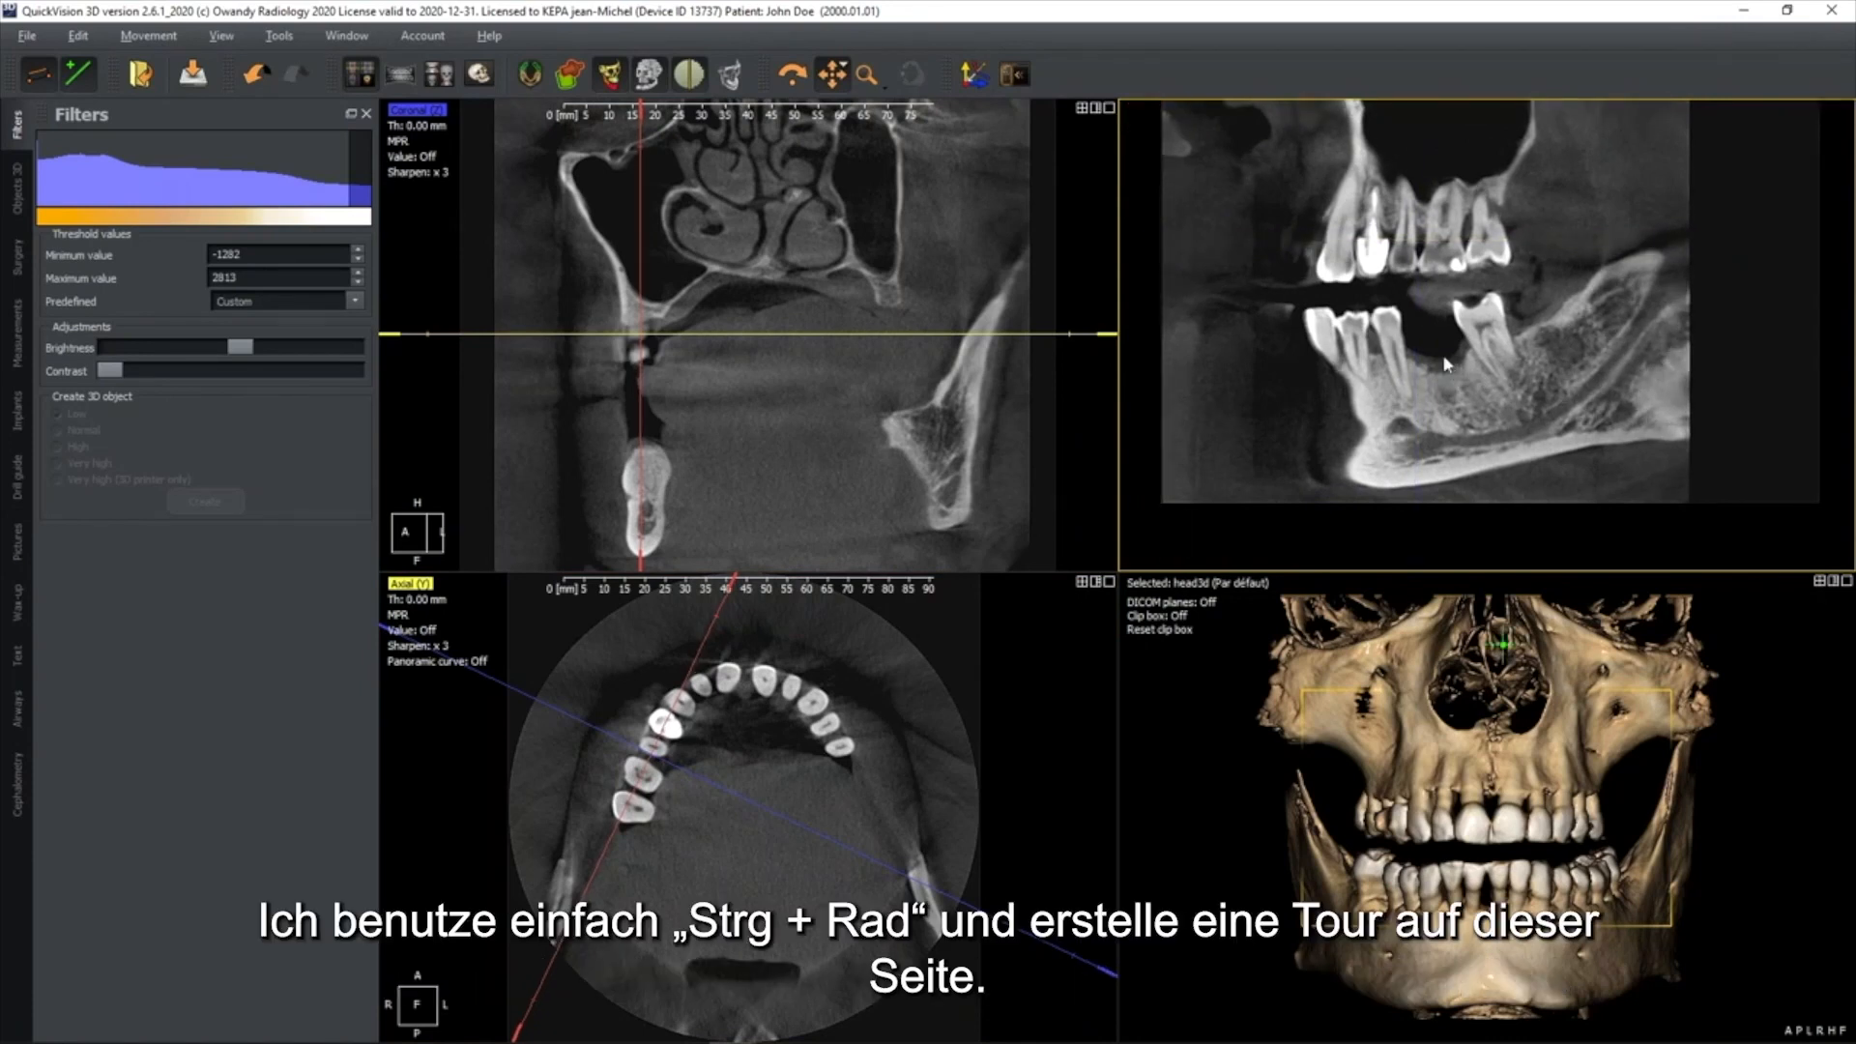
{"action": "scroll", "coordinate": [1447, 364], "scroll_direction": "up", "scroll_amount": 5, "text": "ctrl"}
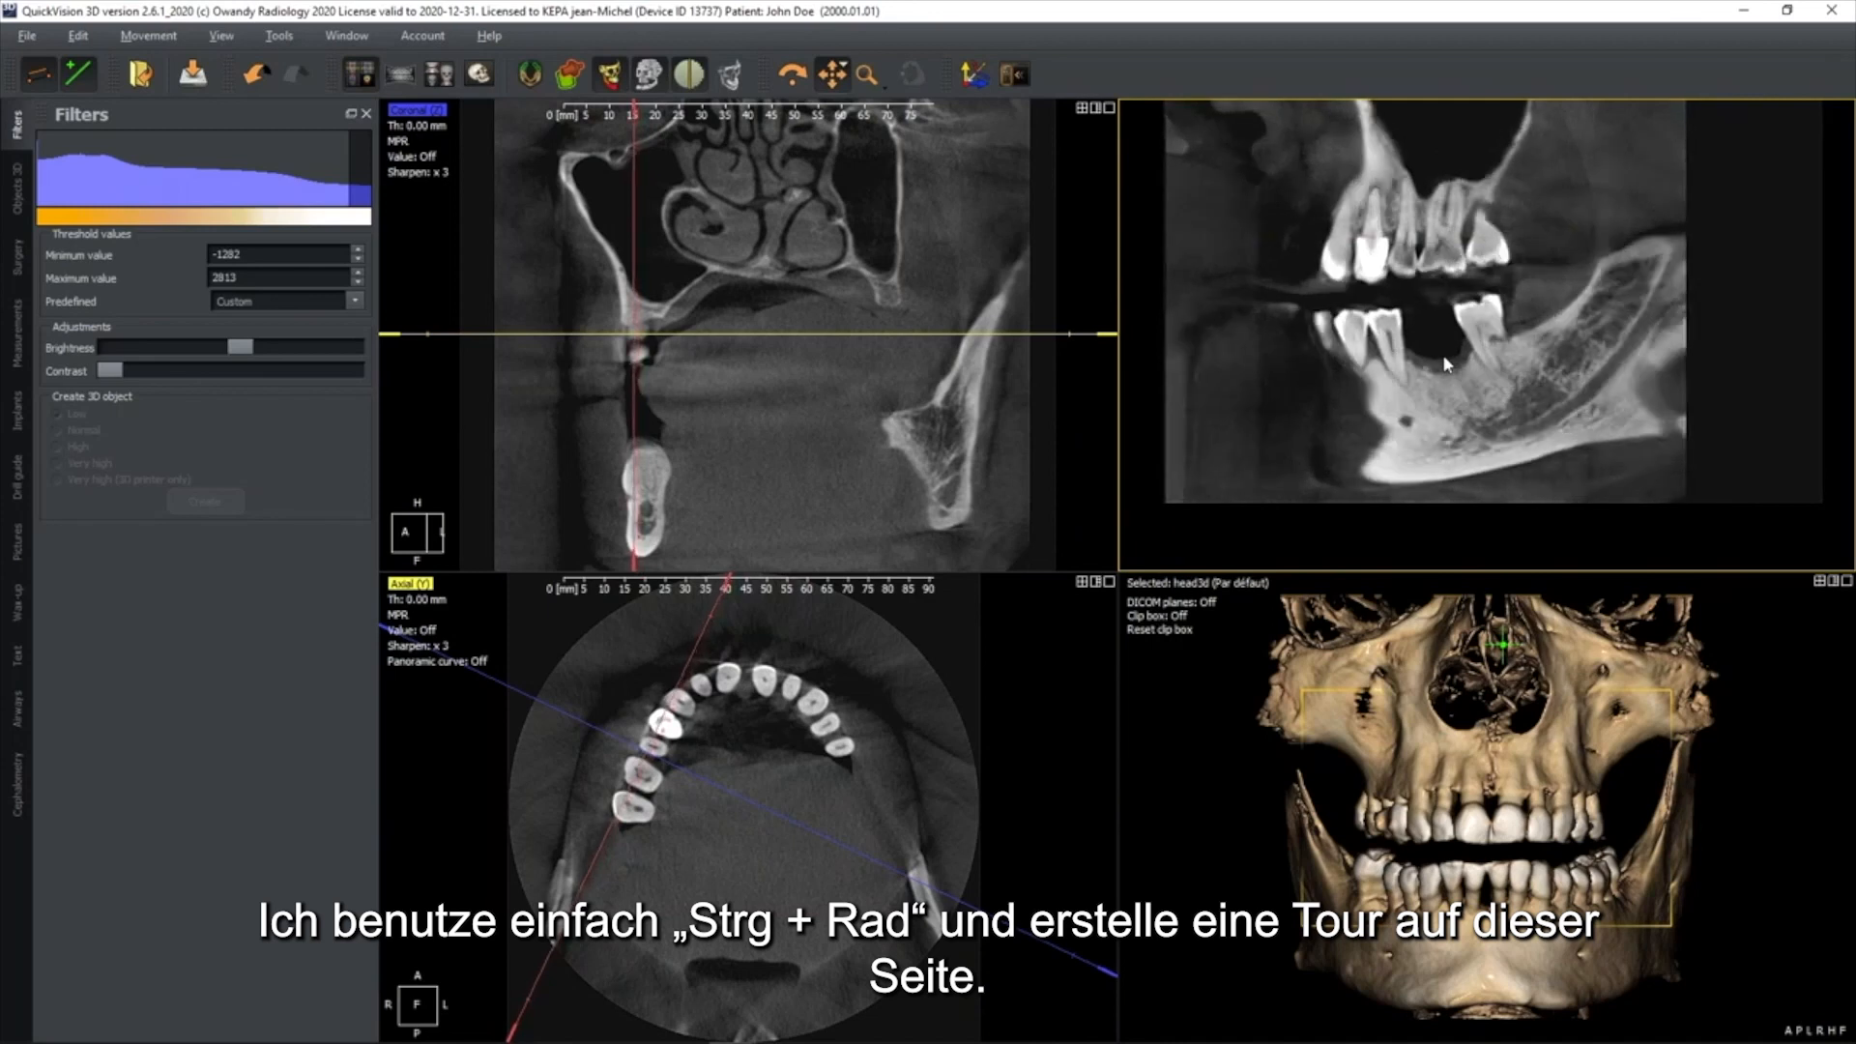
Go through the sagittal slices of the right jaw and shift the sagittal slice line slightly across the arch in the axial view
{"action": "scroll", "coordinate": [1448, 364], "scroll_direction": "up", "scroll_amount": 5, "text": "ctrl"}
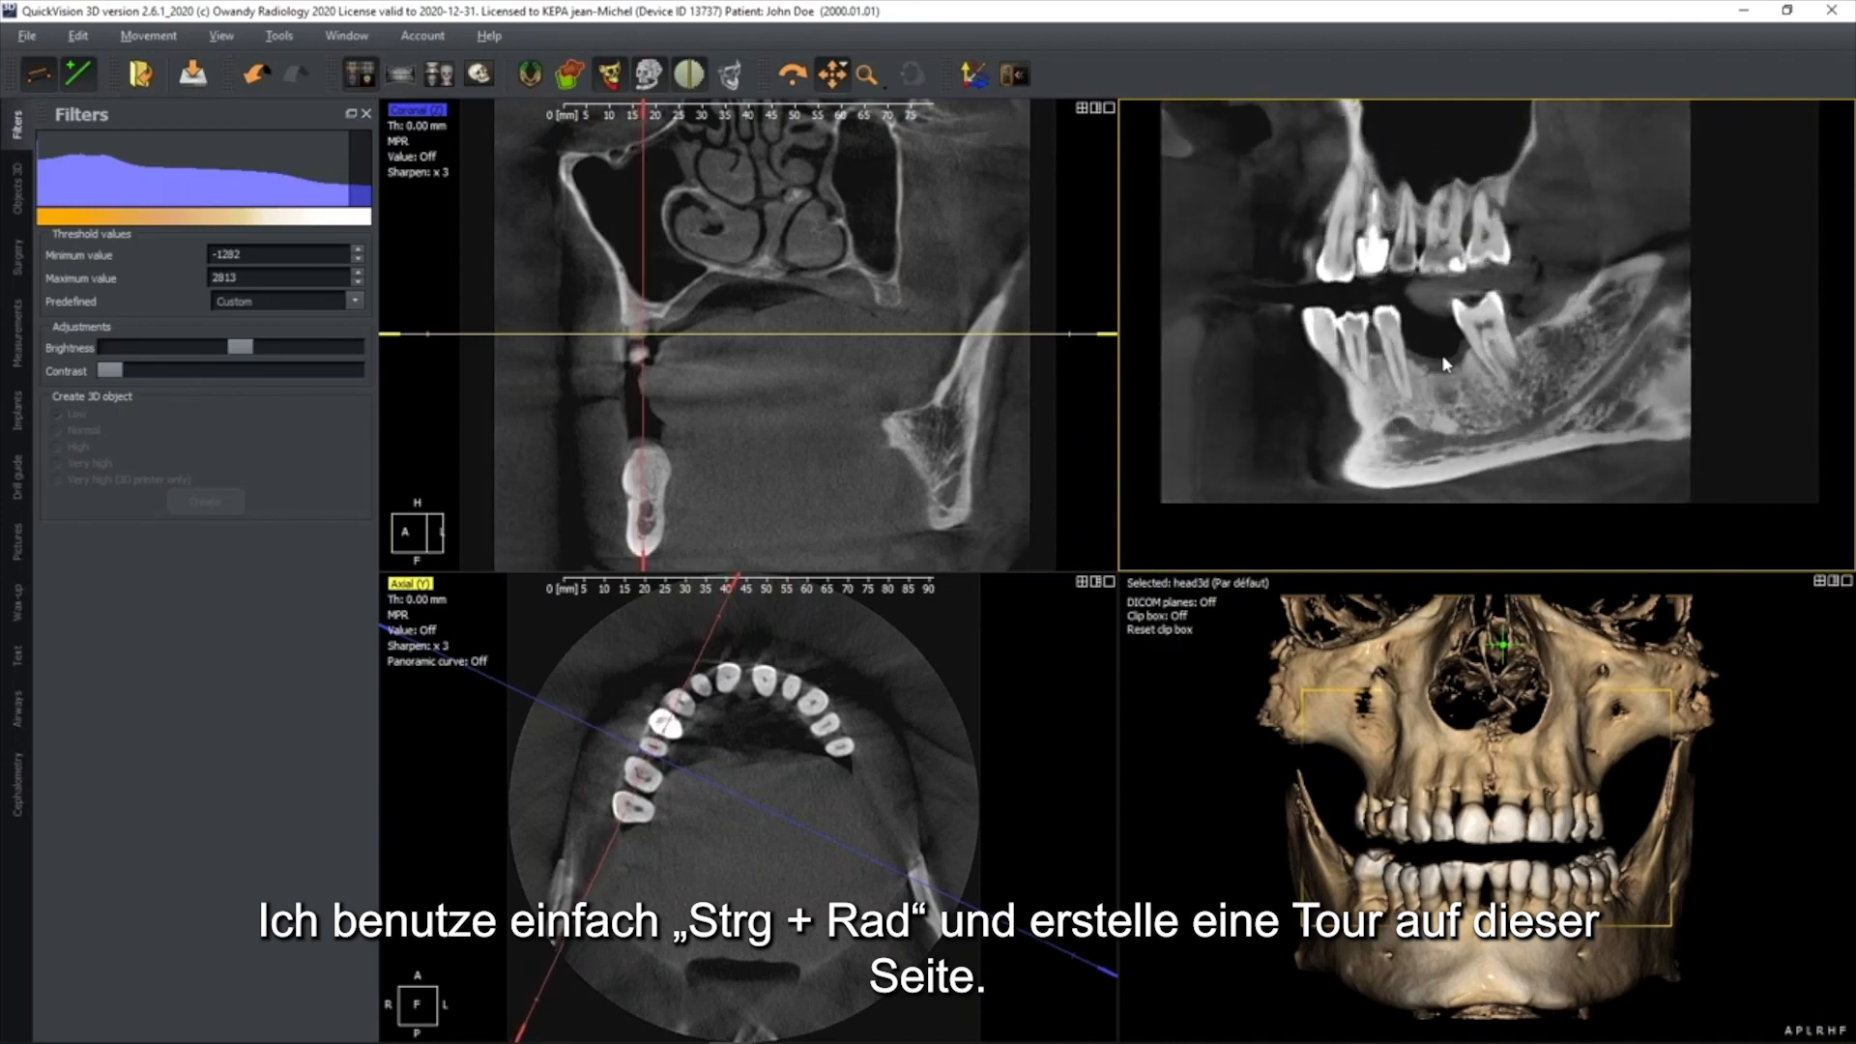
{"action": "scroll", "coordinate": [1442, 363], "scroll_direction": "up", "scroll_amount": 2, "text": "ctrl"}
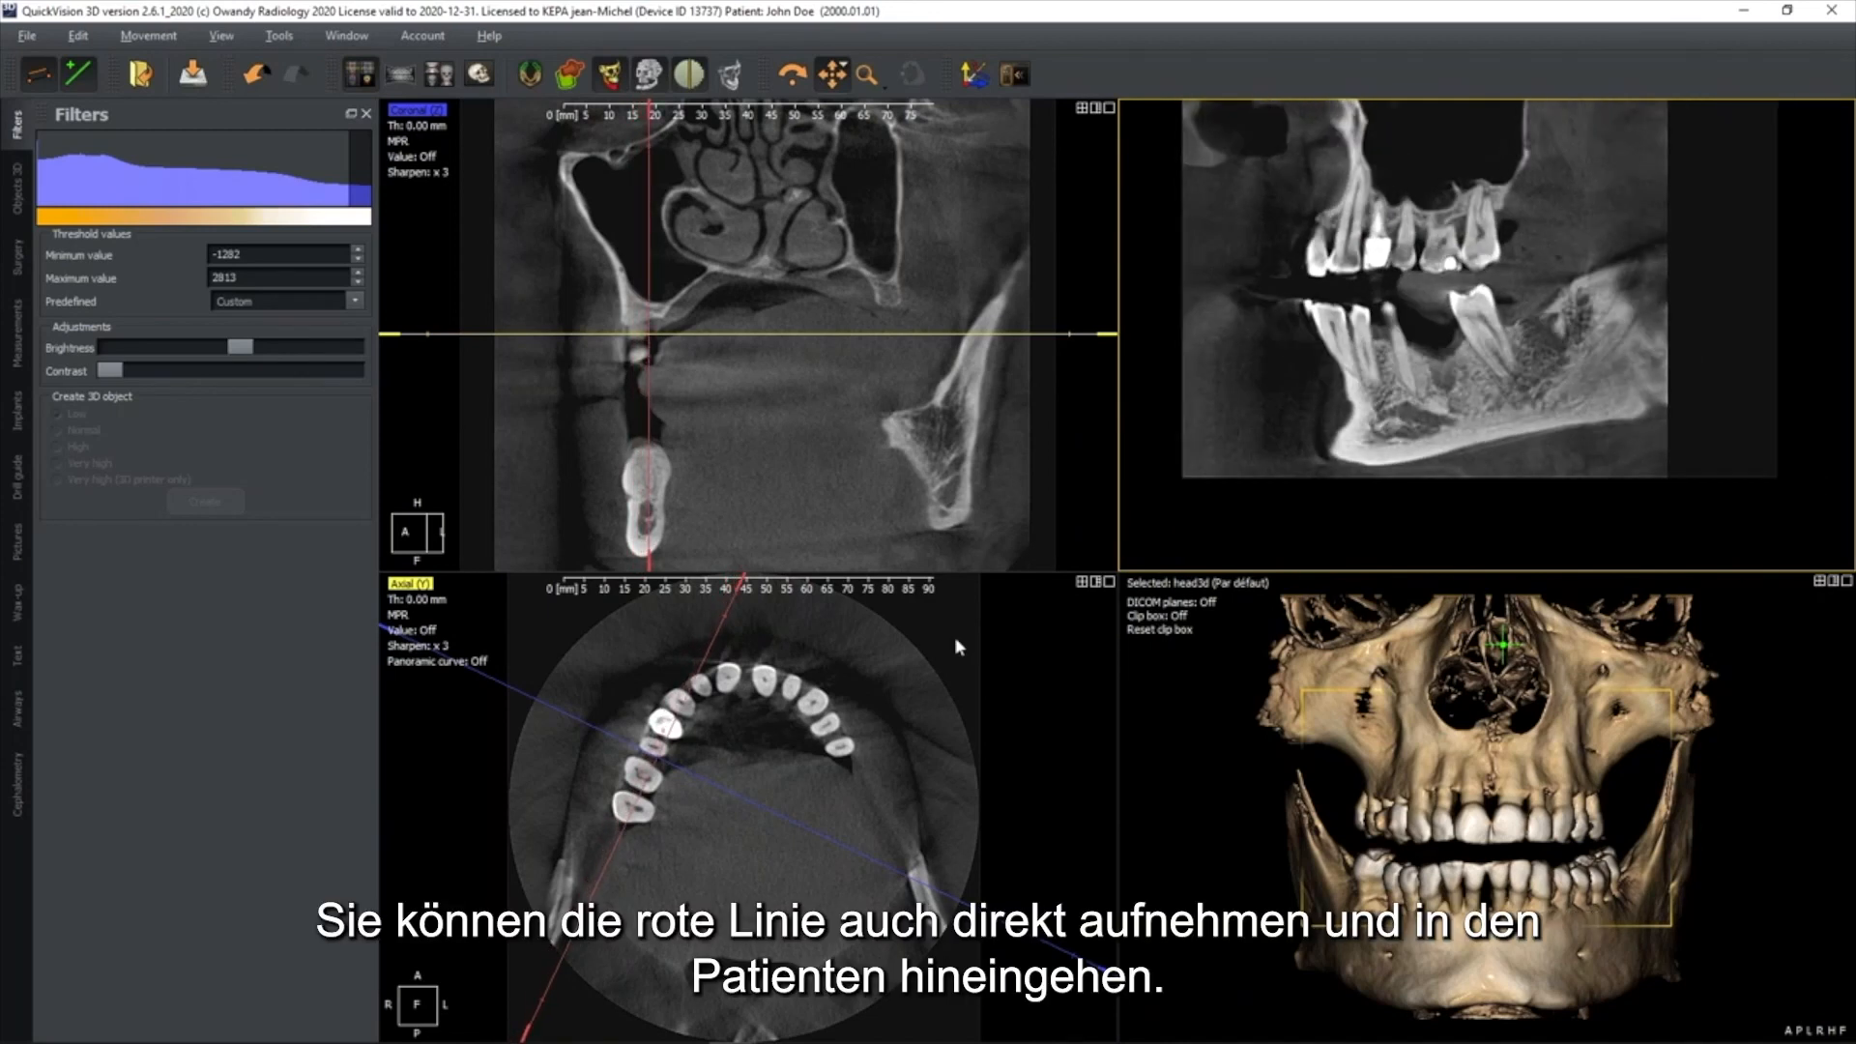
{"action": "left_click_drag", "start_coordinate": [708, 664], "coordinate": [695, 668]}
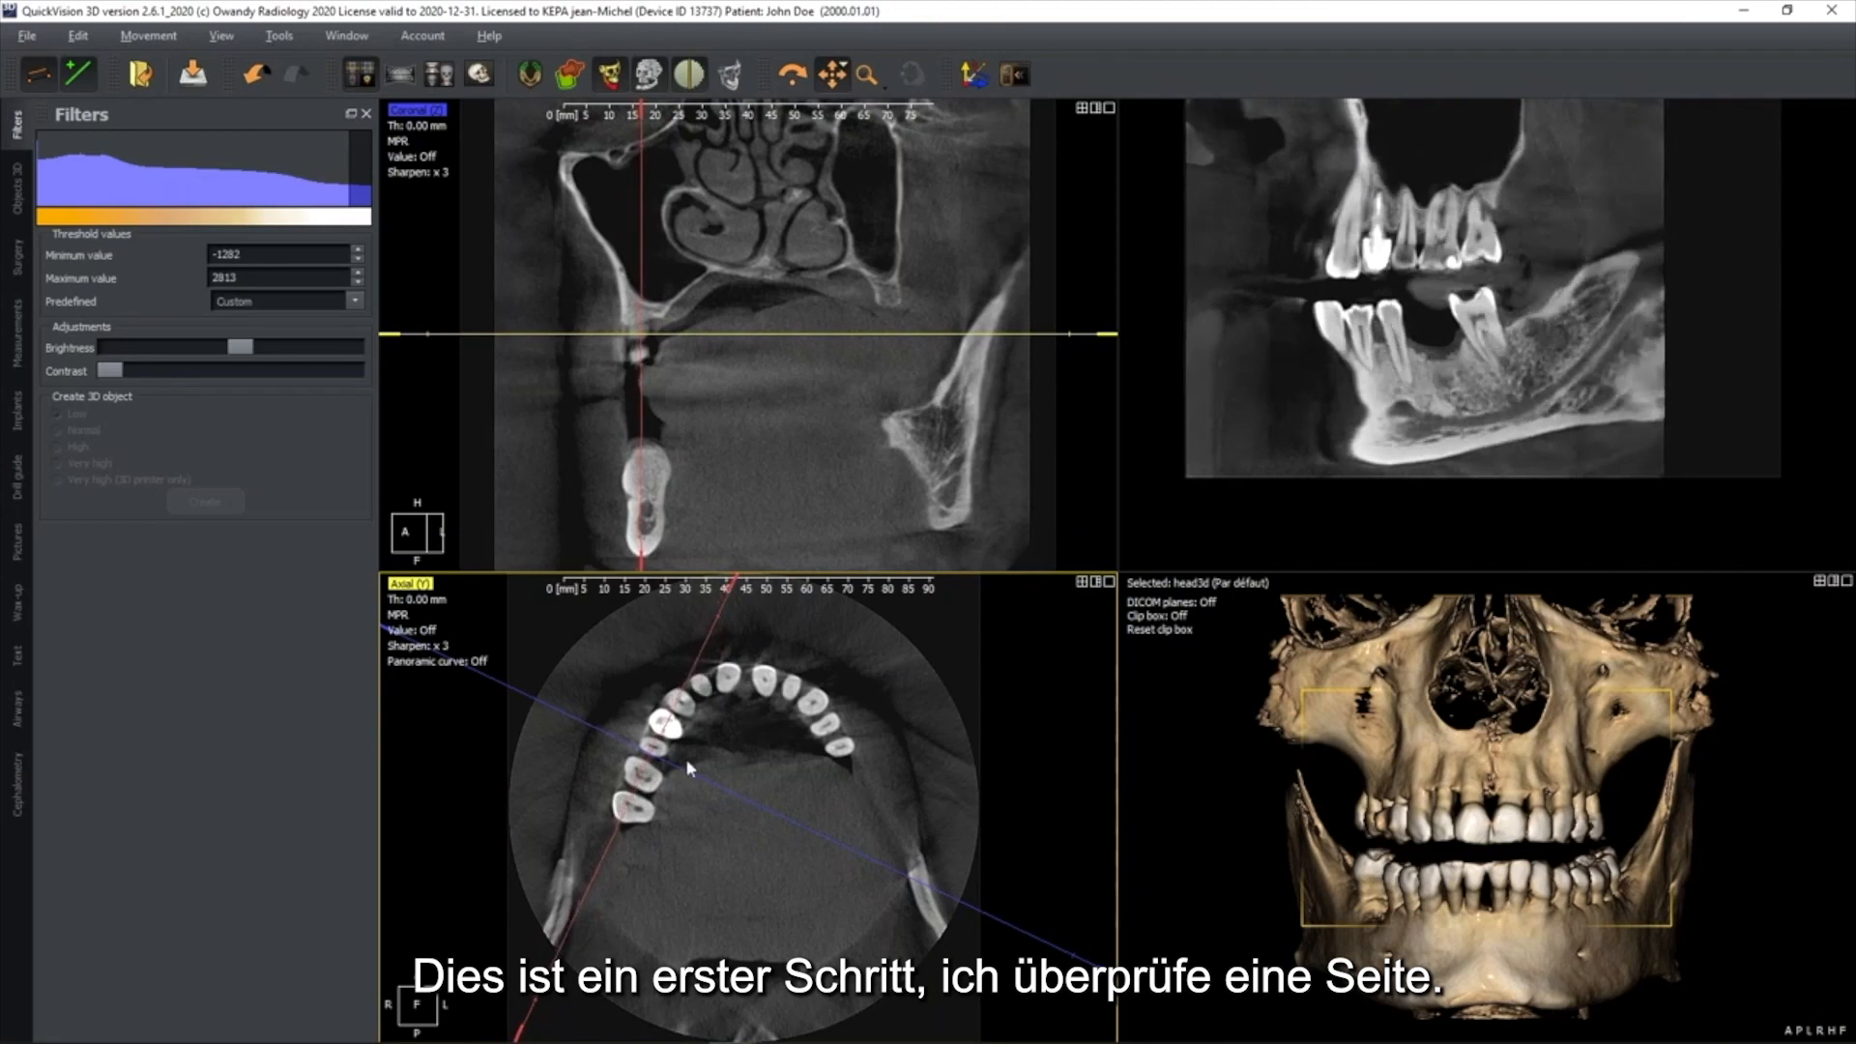
Centre the slice lines on the left upper premolars in the axial view and align the sagittal line with the left dental arch
{"action": "left_click_drag", "start_coordinate": [656, 751], "coordinate": [826, 730]}
{"action": "left_click_drag", "start_coordinate": [906, 623], "coordinate": [779, 608]}
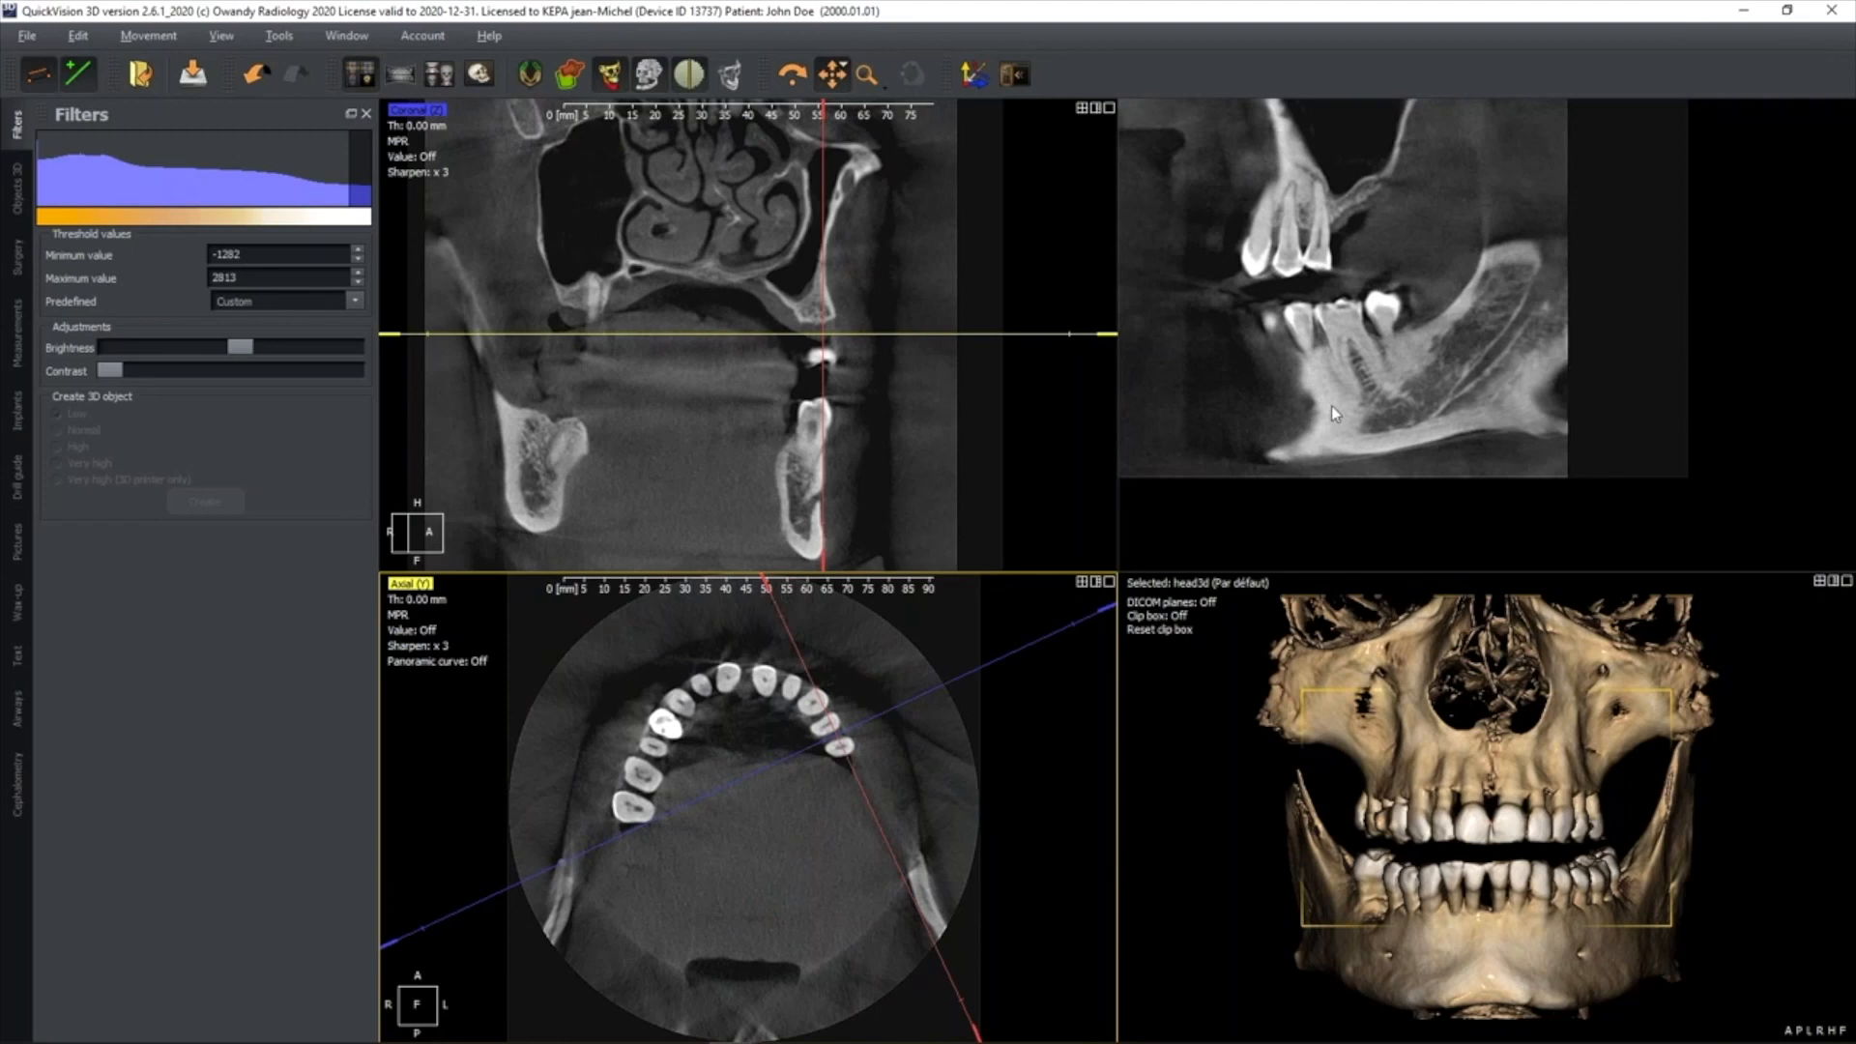
{"action": "mouse_move", "coordinate": [809, 681]}
{"action": "left_mouse_down"}
{"action": "mouse_move", "coordinate": [793, 682]}
{"action": "mouse_move", "coordinate": [813, 682]}
{"action": "left_mouse_up"}
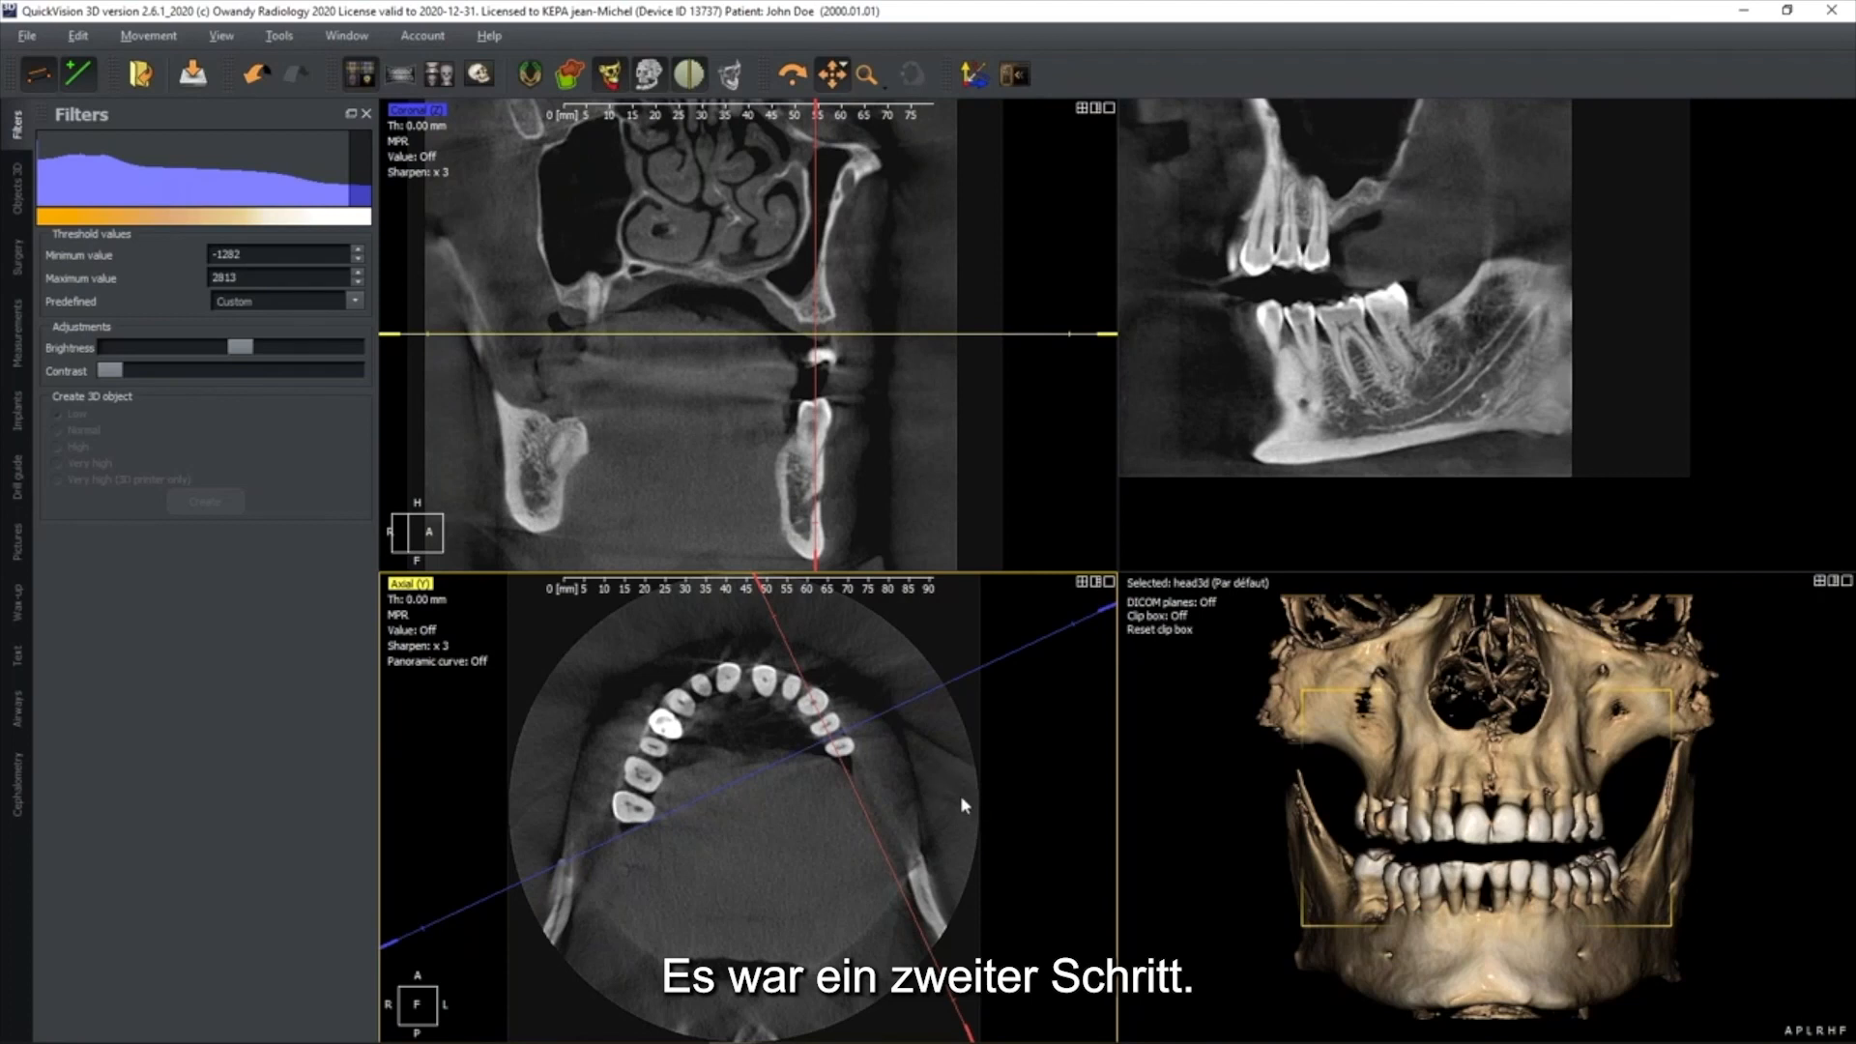
Reset the slice orientation, centre the lines on the upper right central incisor and tilt the coronal line along the tooth's axis
{"action": "left_click", "coordinate": [969, 87]}
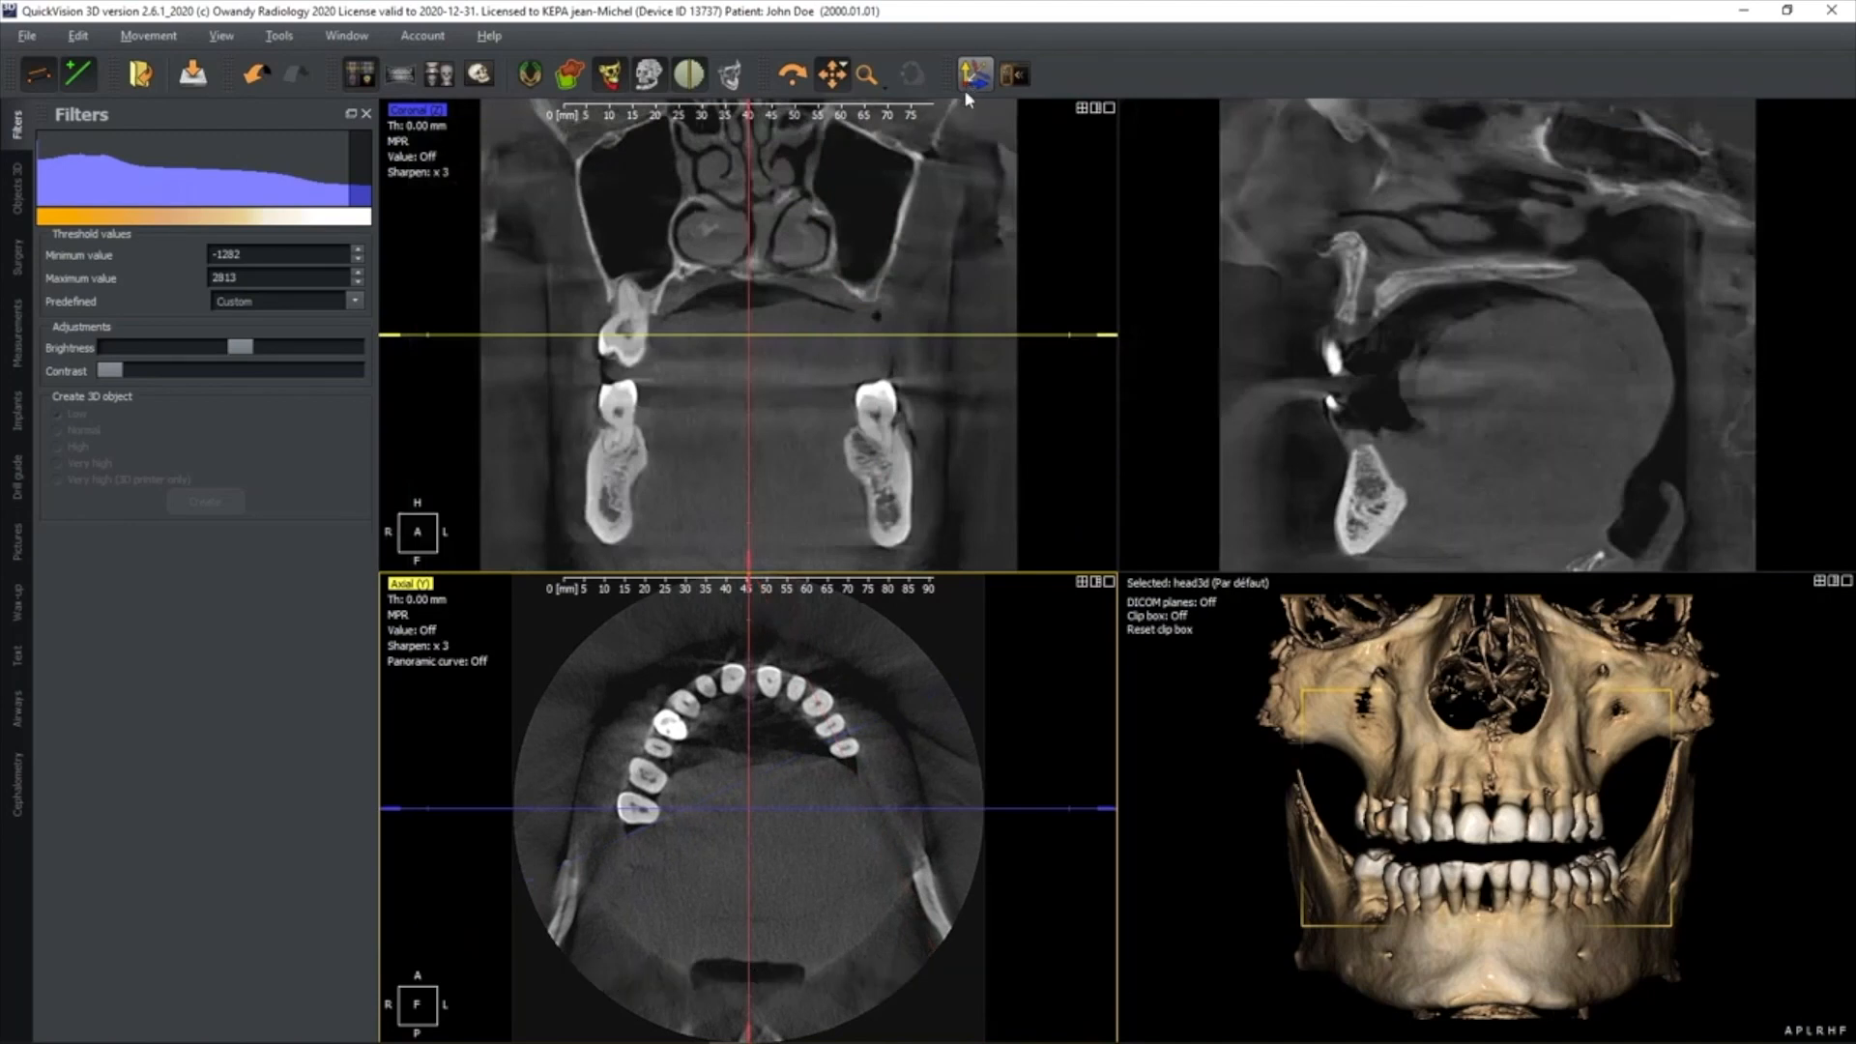
{"action": "left_click_drag", "start_coordinate": [747, 805], "coordinate": [731, 681]}
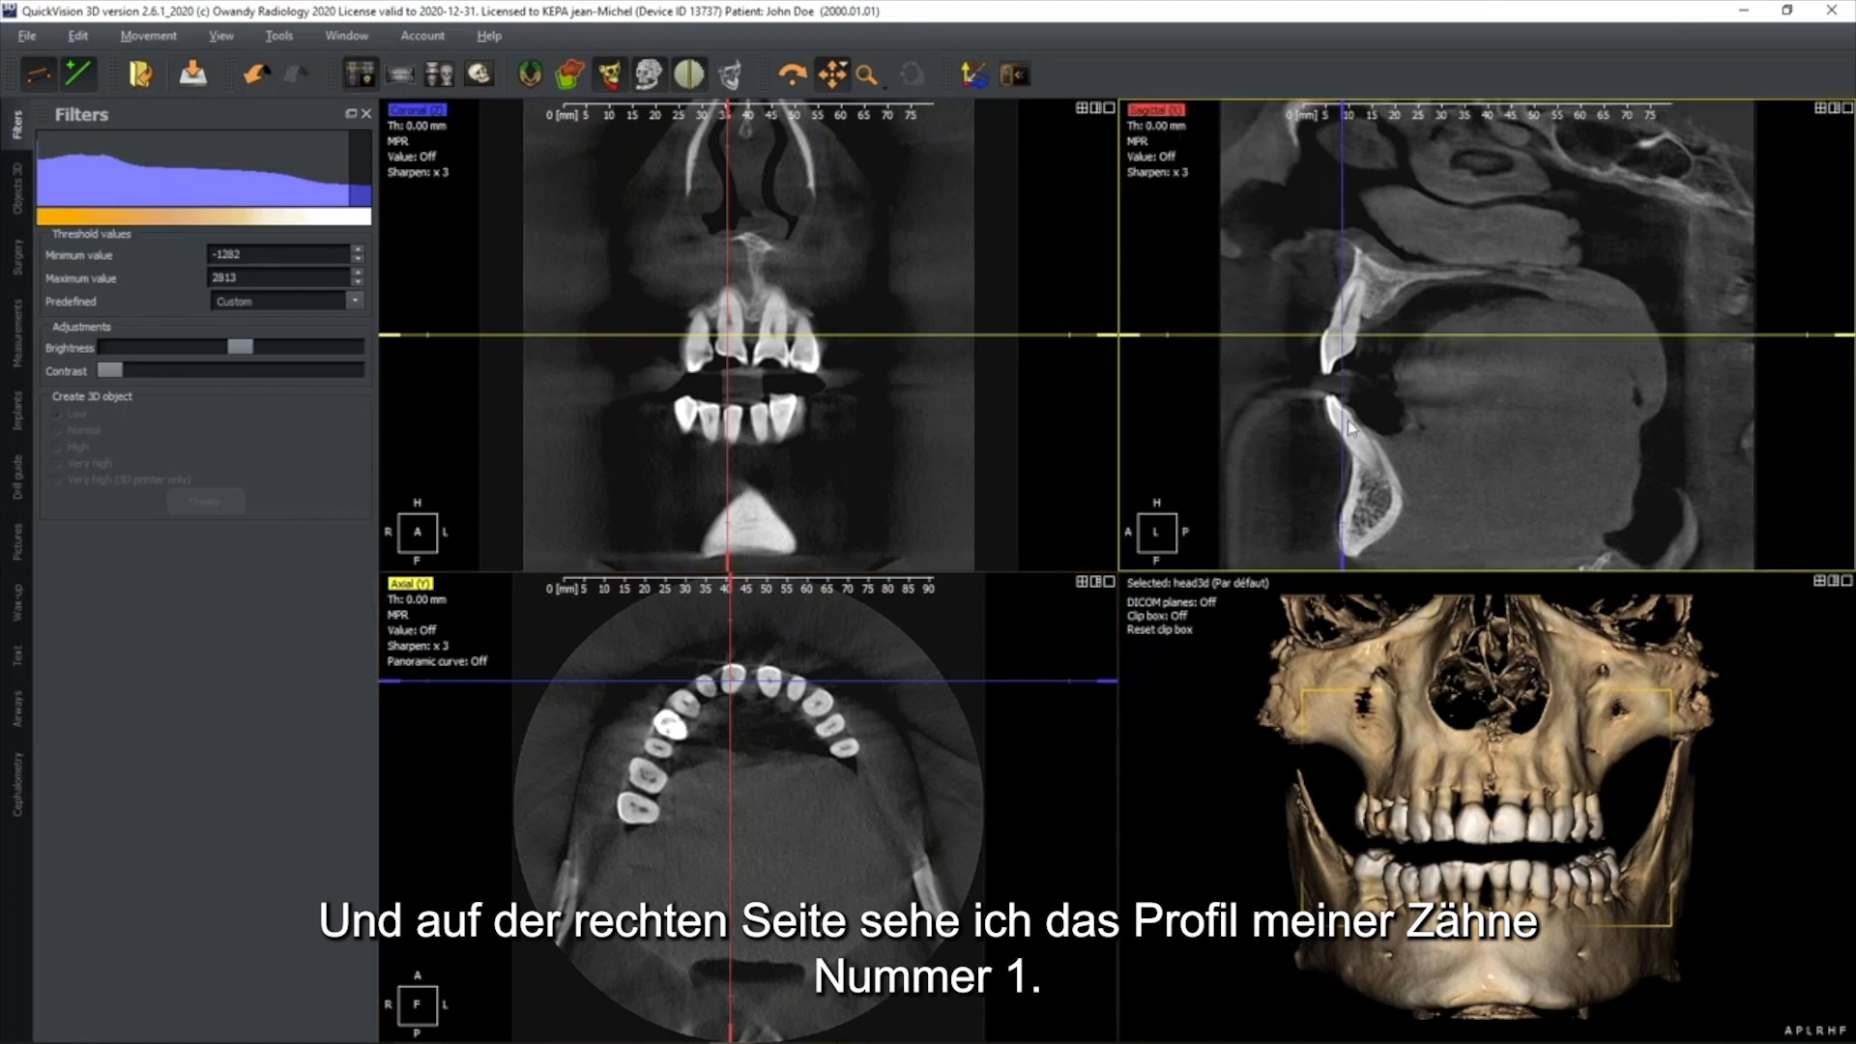
{"action": "left_click_drag", "start_coordinate": [1346, 336], "coordinate": [1346, 318]}
{"action": "left_click_drag", "start_coordinate": [1345, 125], "coordinate": [1407, 141]}
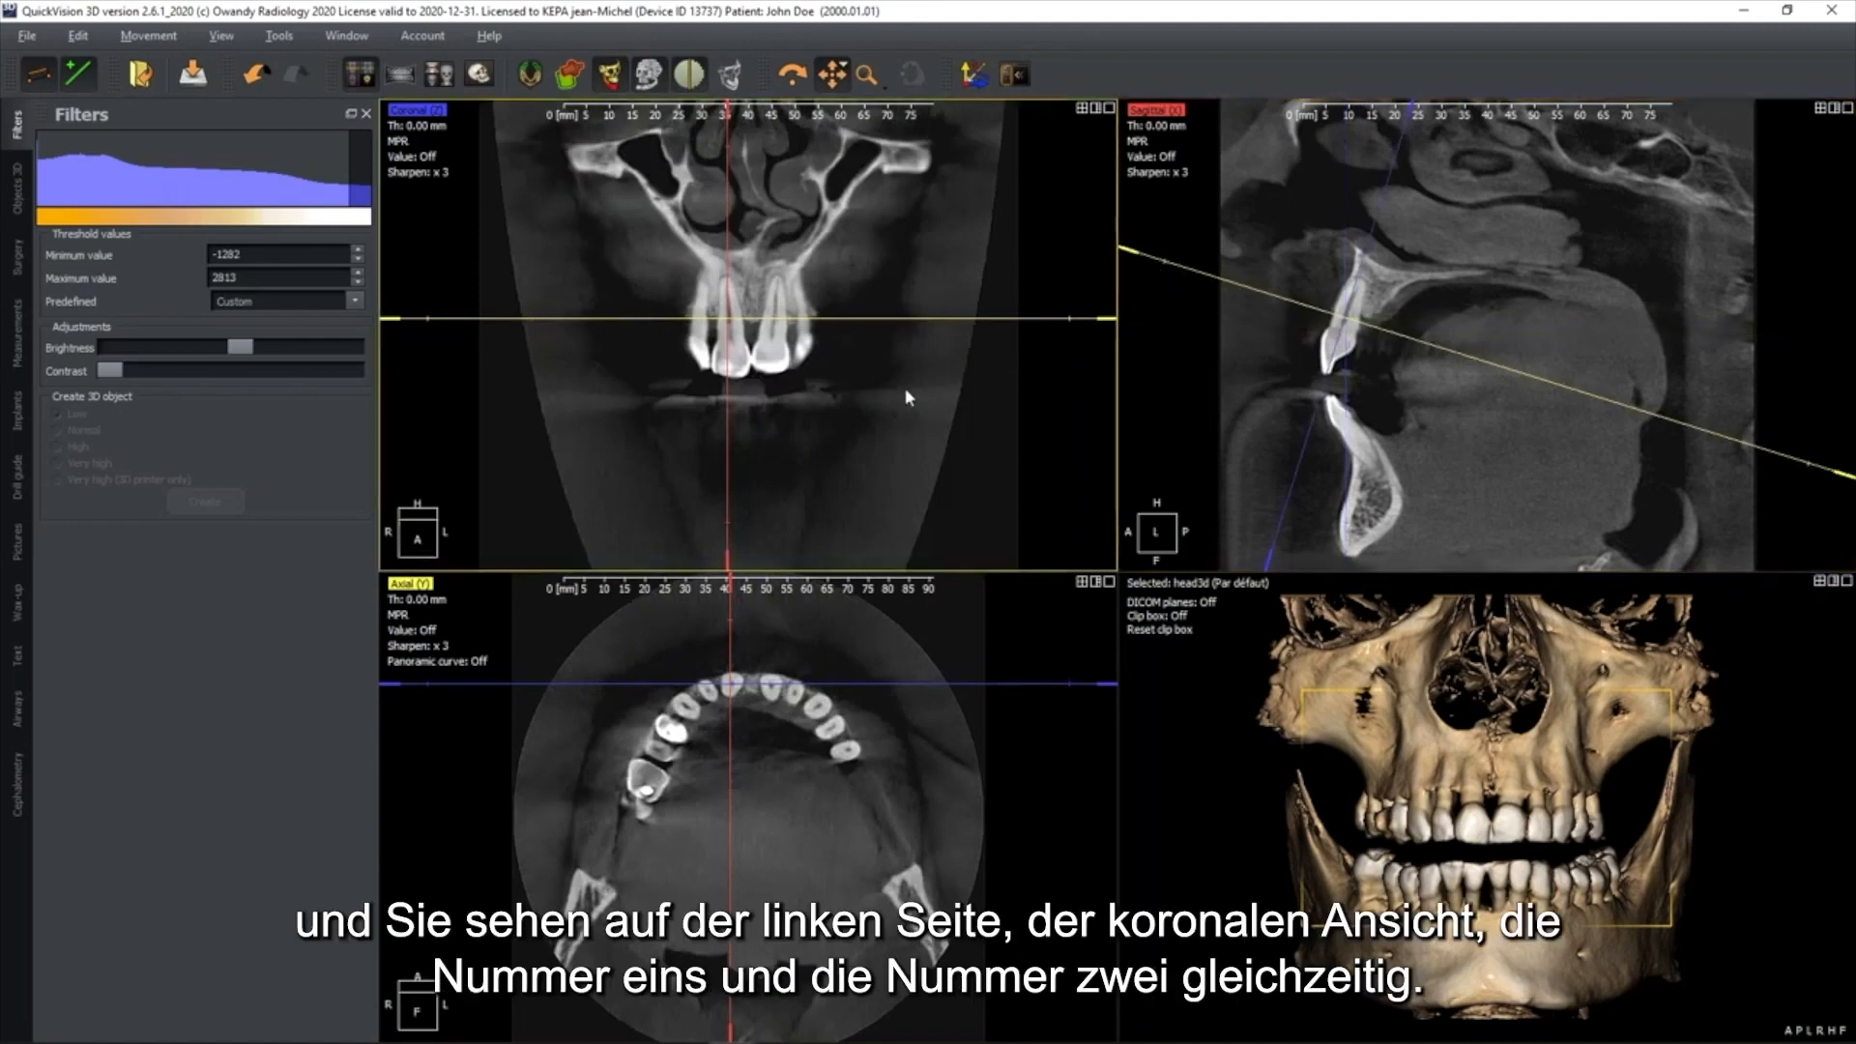
Examine the upper front teeth slice by slice in the enlarged coronal view with the slice lines hidden
{"action": "scroll", "coordinate": [876, 381], "scroll_direction": "up", "scroll_amount": 2}
{"action": "key", "text": "space"}
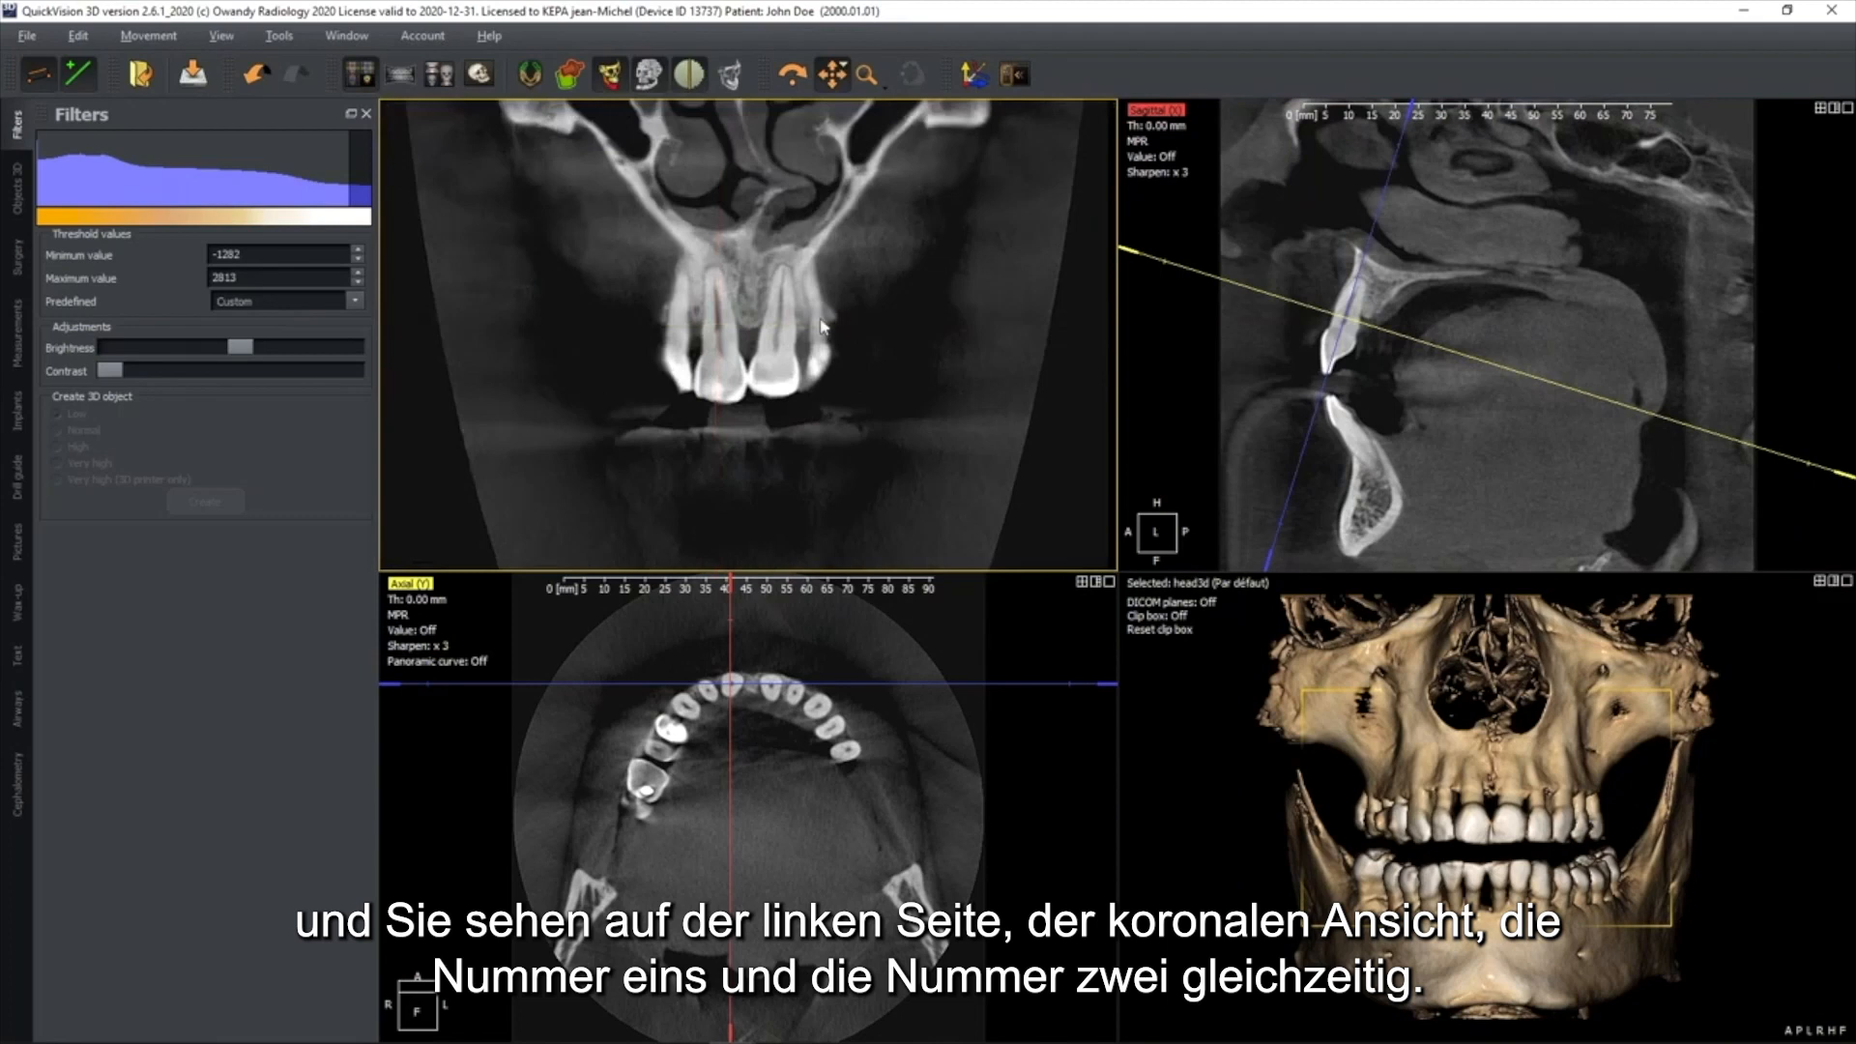
{"action": "scroll", "coordinate": [822, 361], "scroll_direction": "down", "scroll_amount": 4}
{"action": "scroll", "coordinate": [823, 362], "scroll_direction": "down", "scroll_amount": 4}
{"action": "scroll", "coordinate": [824, 354], "scroll_direction": "up", "scroll_amount": 4}
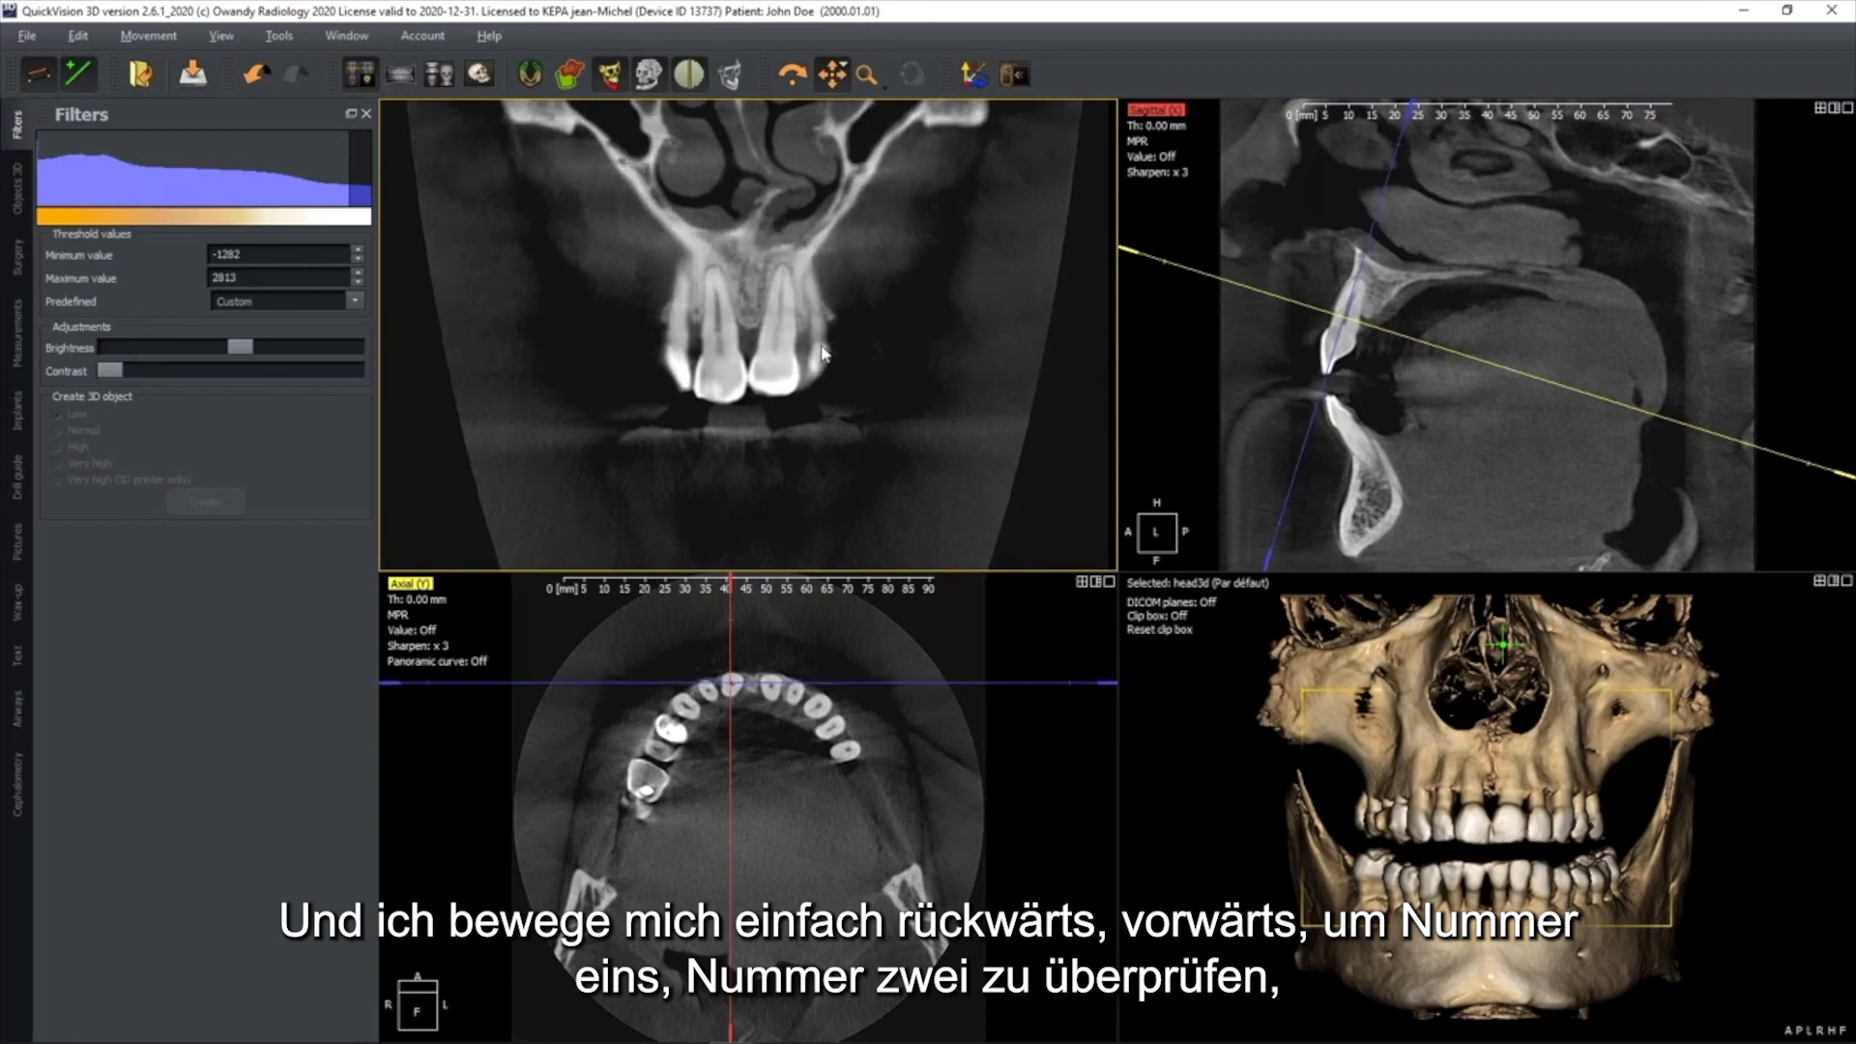
{"action": "scroll", "coordinate": [824, 354], "scroll_direction": "down", "scroll_amount": 4}
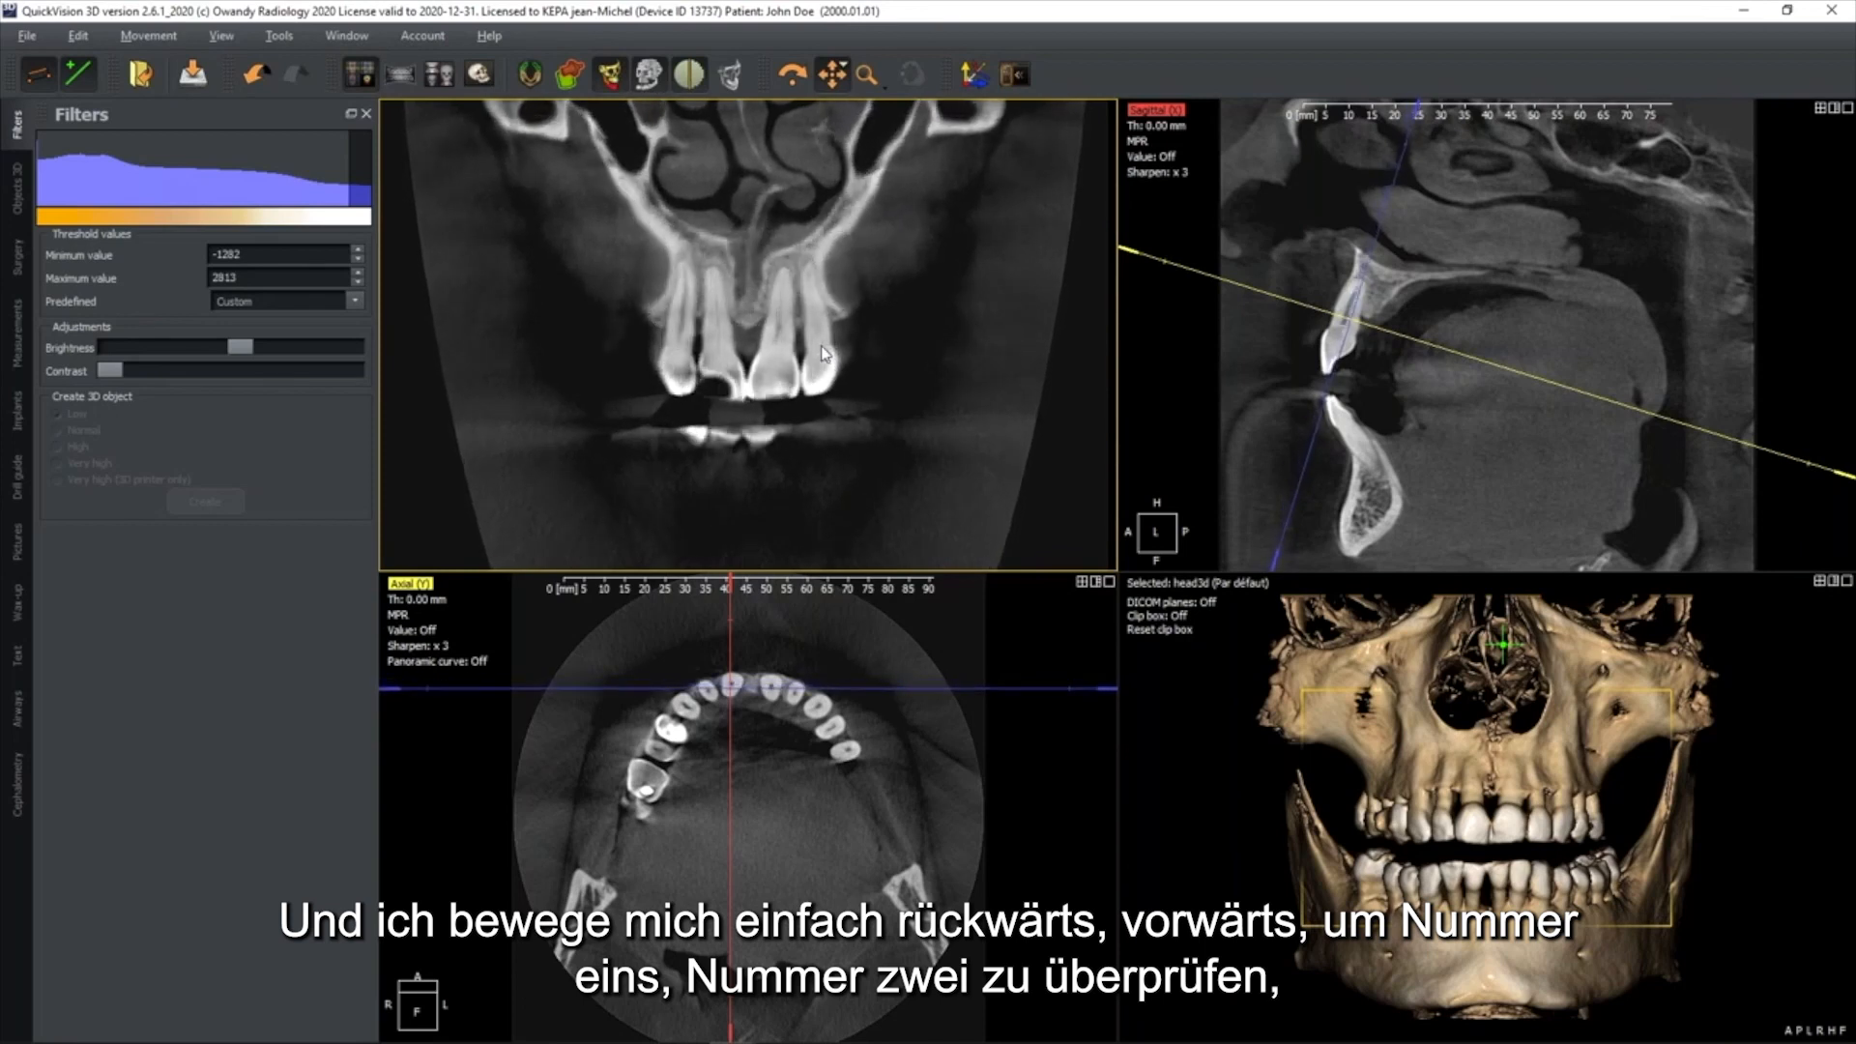
{"action": "scroll", "coordinate": [822, 346], "scroll_direction": "down", "scroll_amount": 5}
{"action": "scroll", "coordinate": [821, 345], "scroll_direction": "down", "scroll_amount": 5}
{"action": "scroll", "coordinate": [808, 356], "scroll_direction": "down", "scroll_amount": 2}
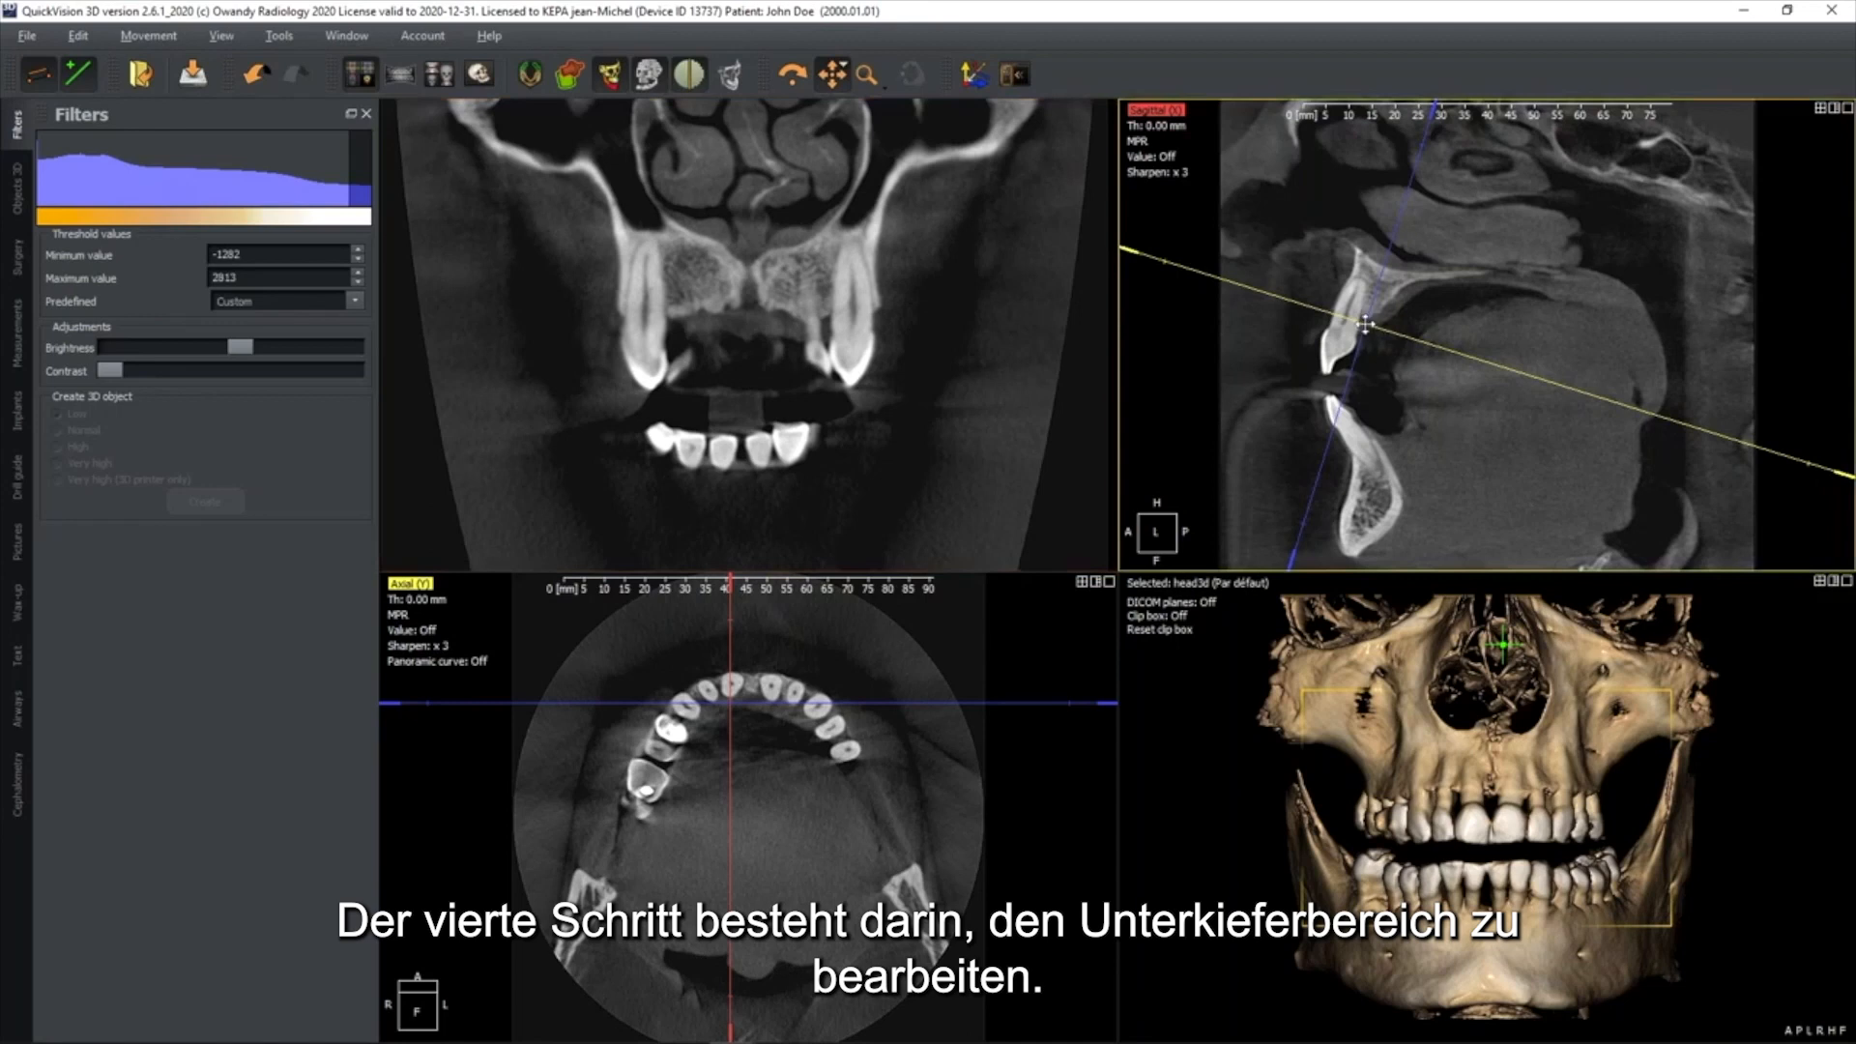
Move the slice centre to the lower incisor in the sagittal view, tilt the coronal line along its axis and frame the lower jaw
{"action": "left_click_drag", "start_coordinate": [1366, 326], "coordinate": [1349, 428]}
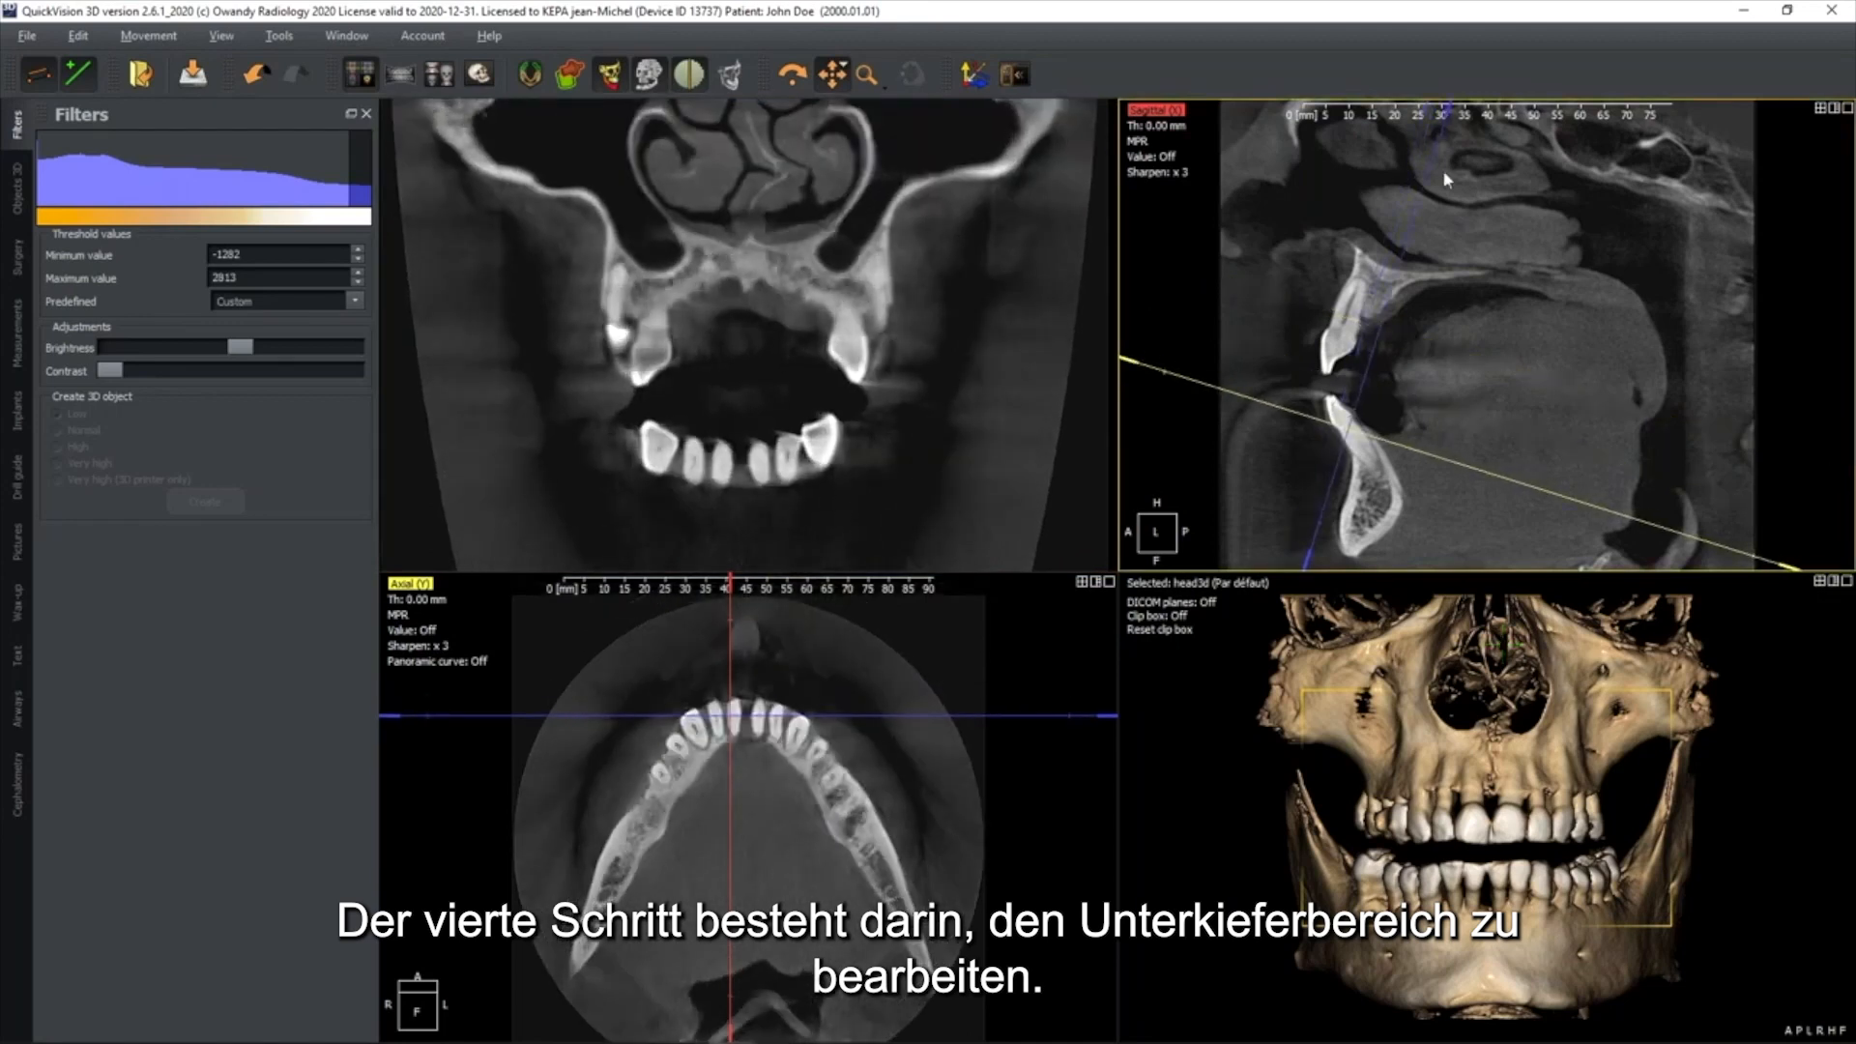
{"action": "left_click_drag", "start_coordinate": [1409, 133], "coordinate": [1221, 184]}
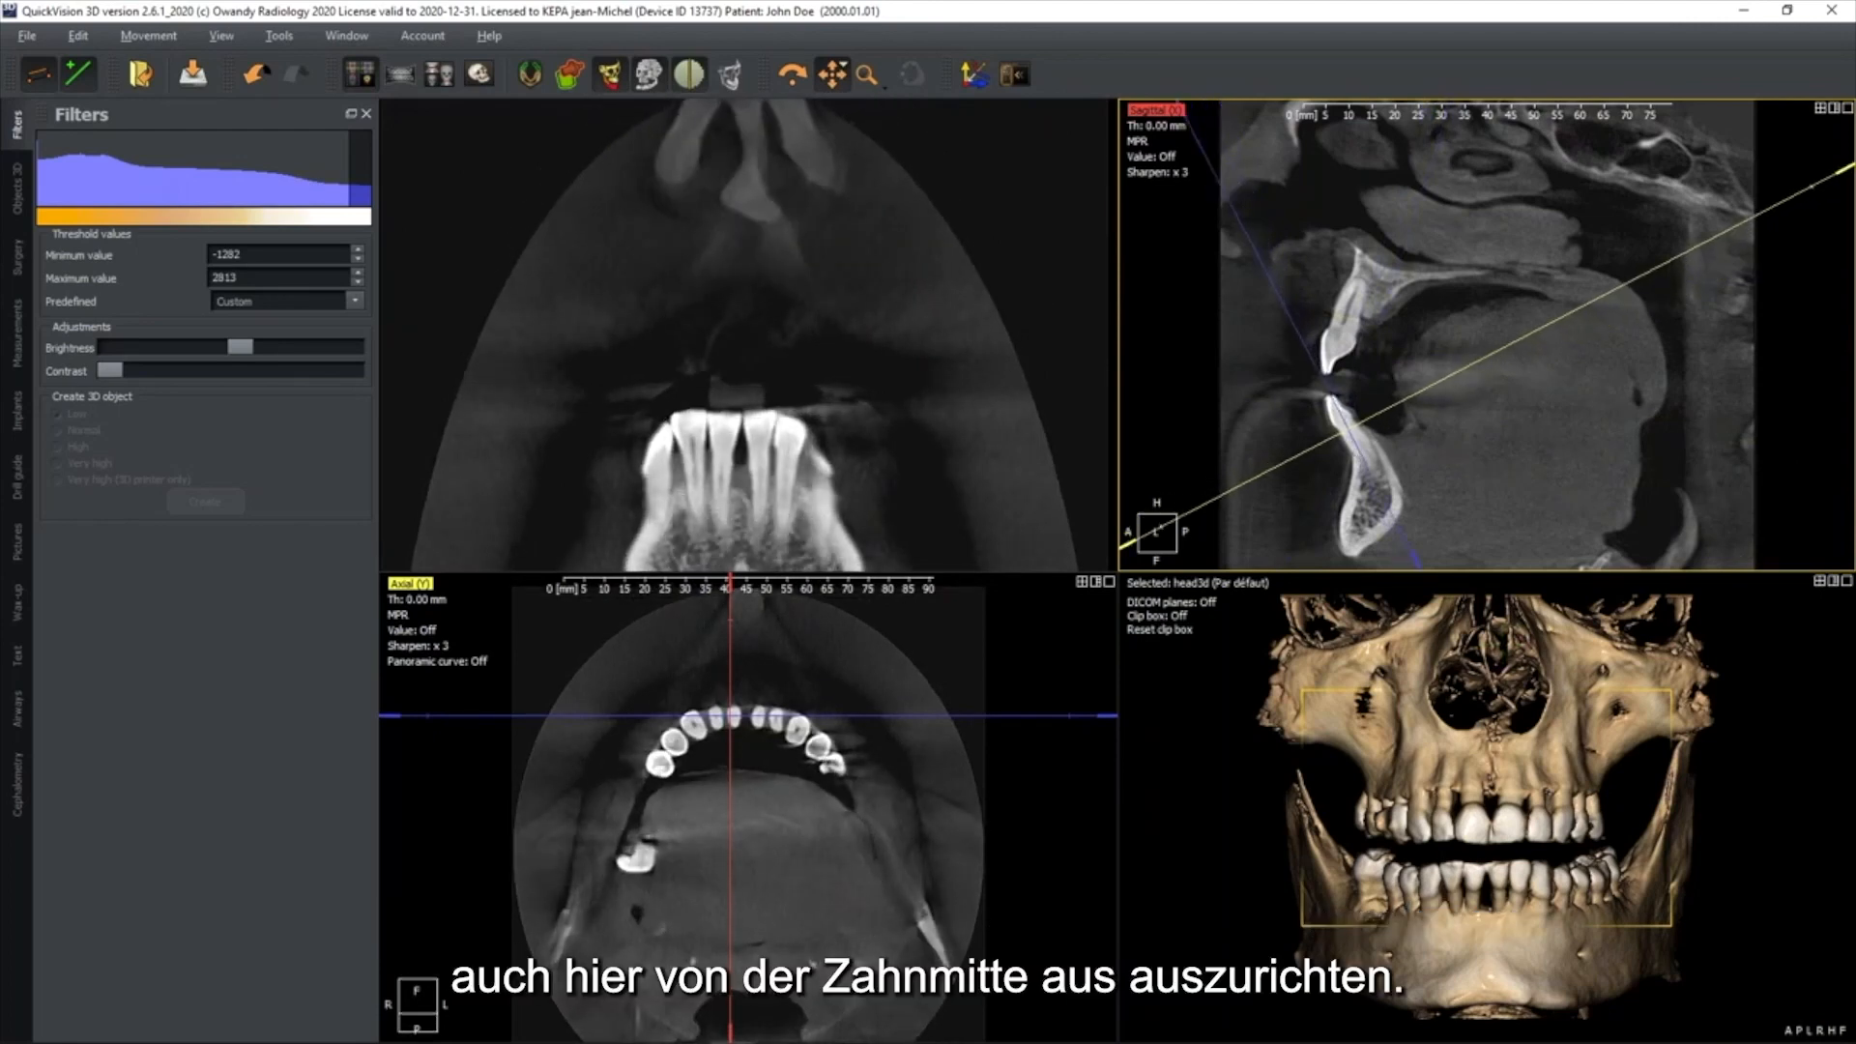
{"action": "left_click_drag", "start_coordinate": [871, 444], "coordinate": [888, 334]}
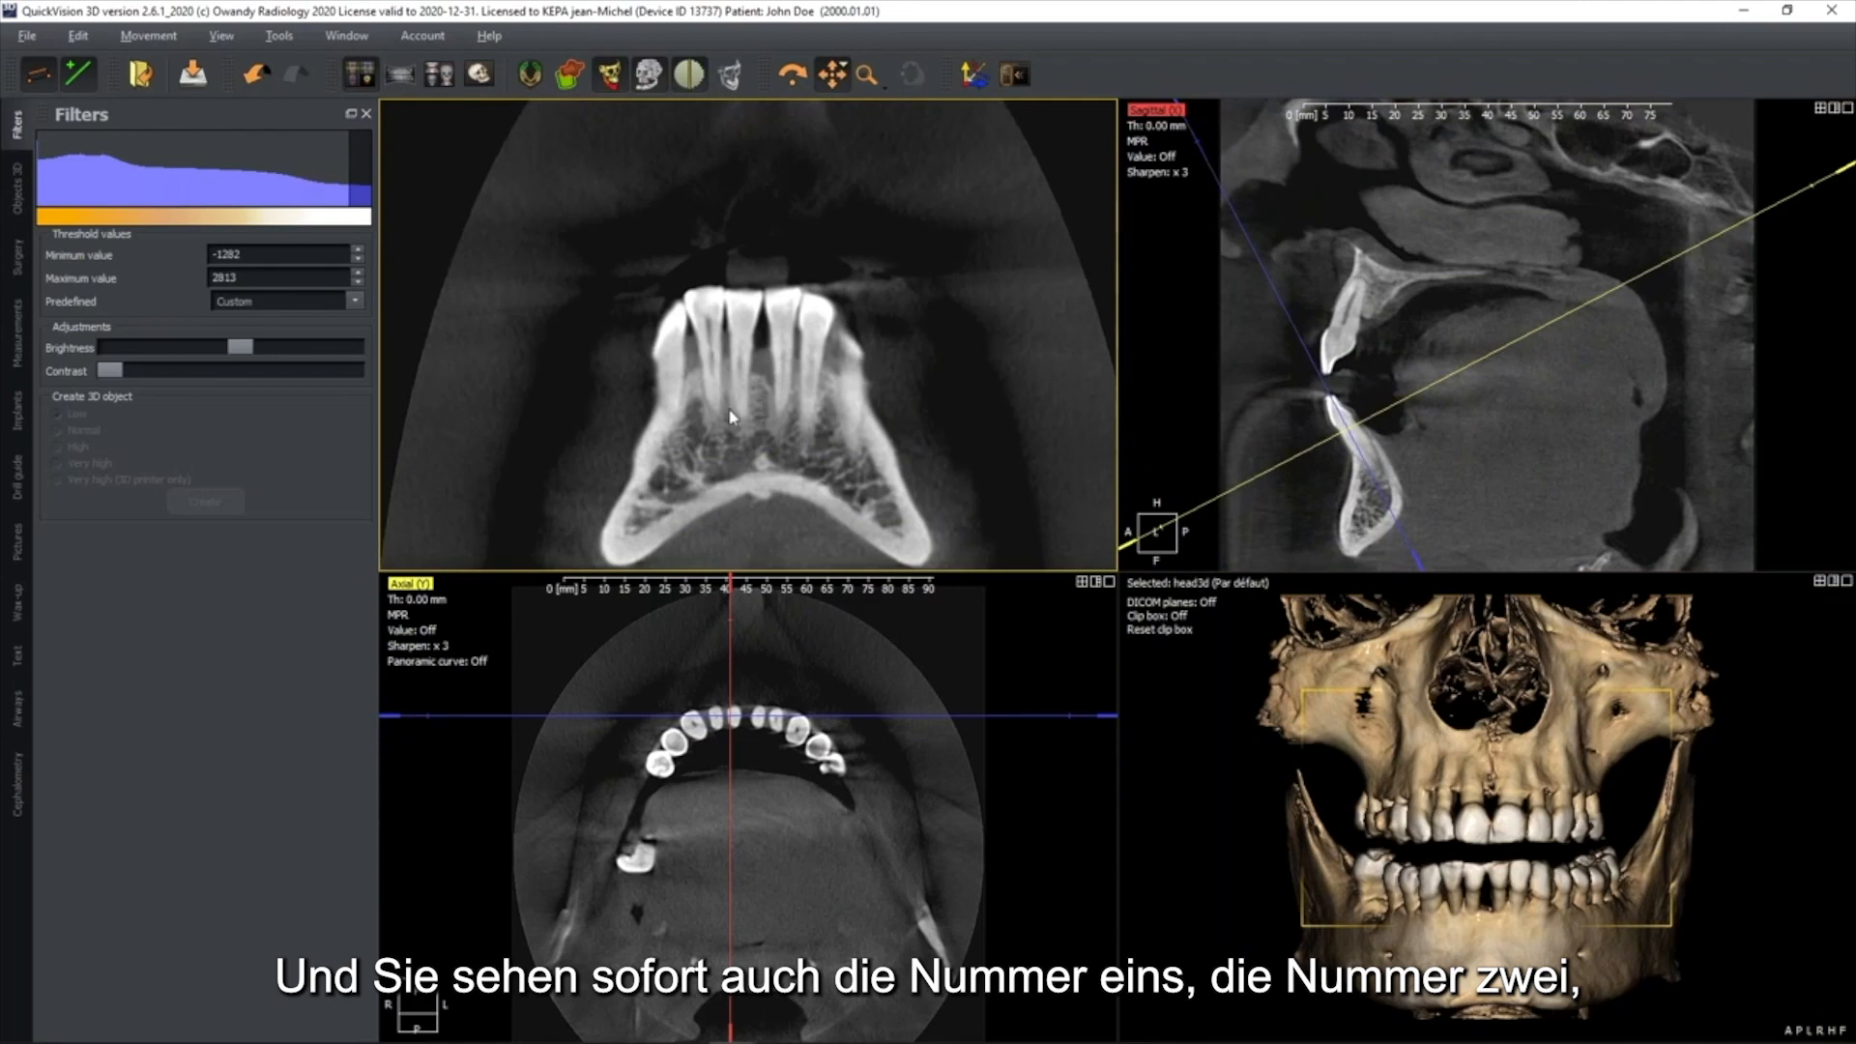
Check the lower front teeth by going back and forth through the neighbouring coronal slices
{"action": "scroll", "coordinate": [735, 406], "scroll_direction": "down", "scroll_amount": 4}
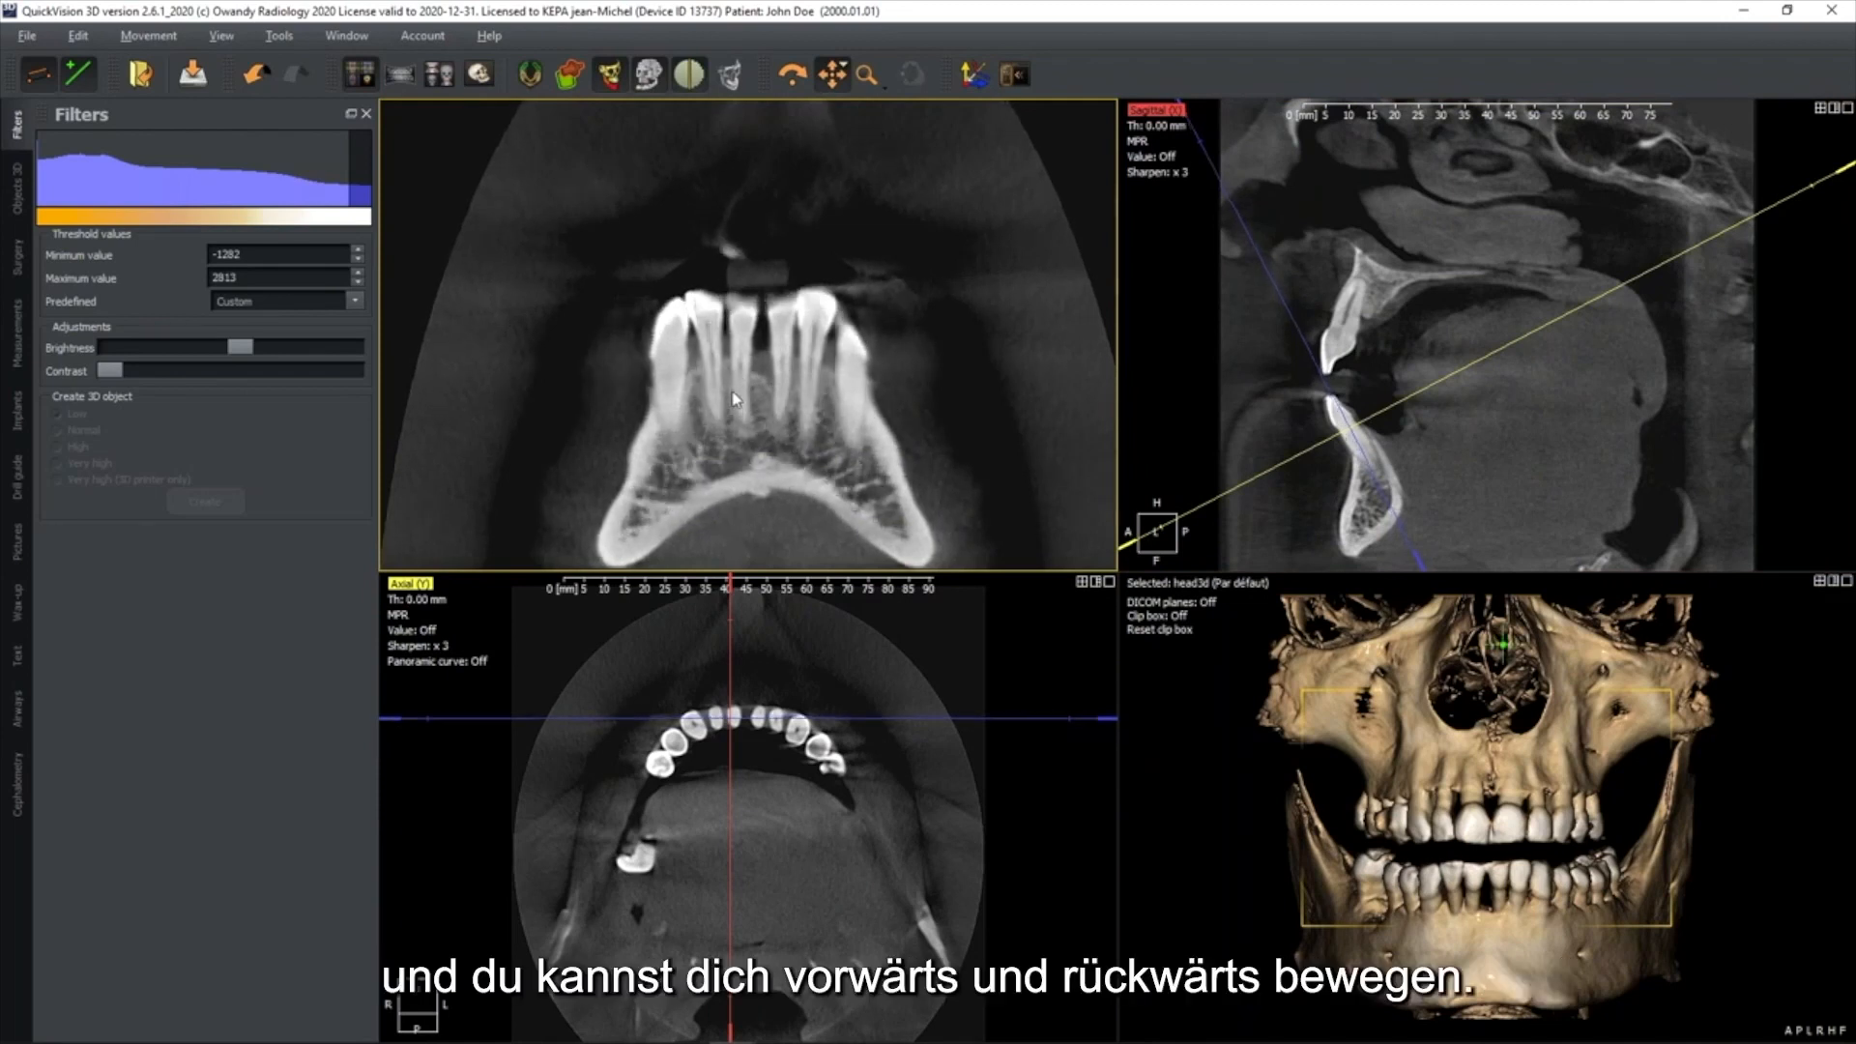
{"action": "scroll", "coordinate": [734, 399], "scroll_direction": "up", "scroll_amount": 5}
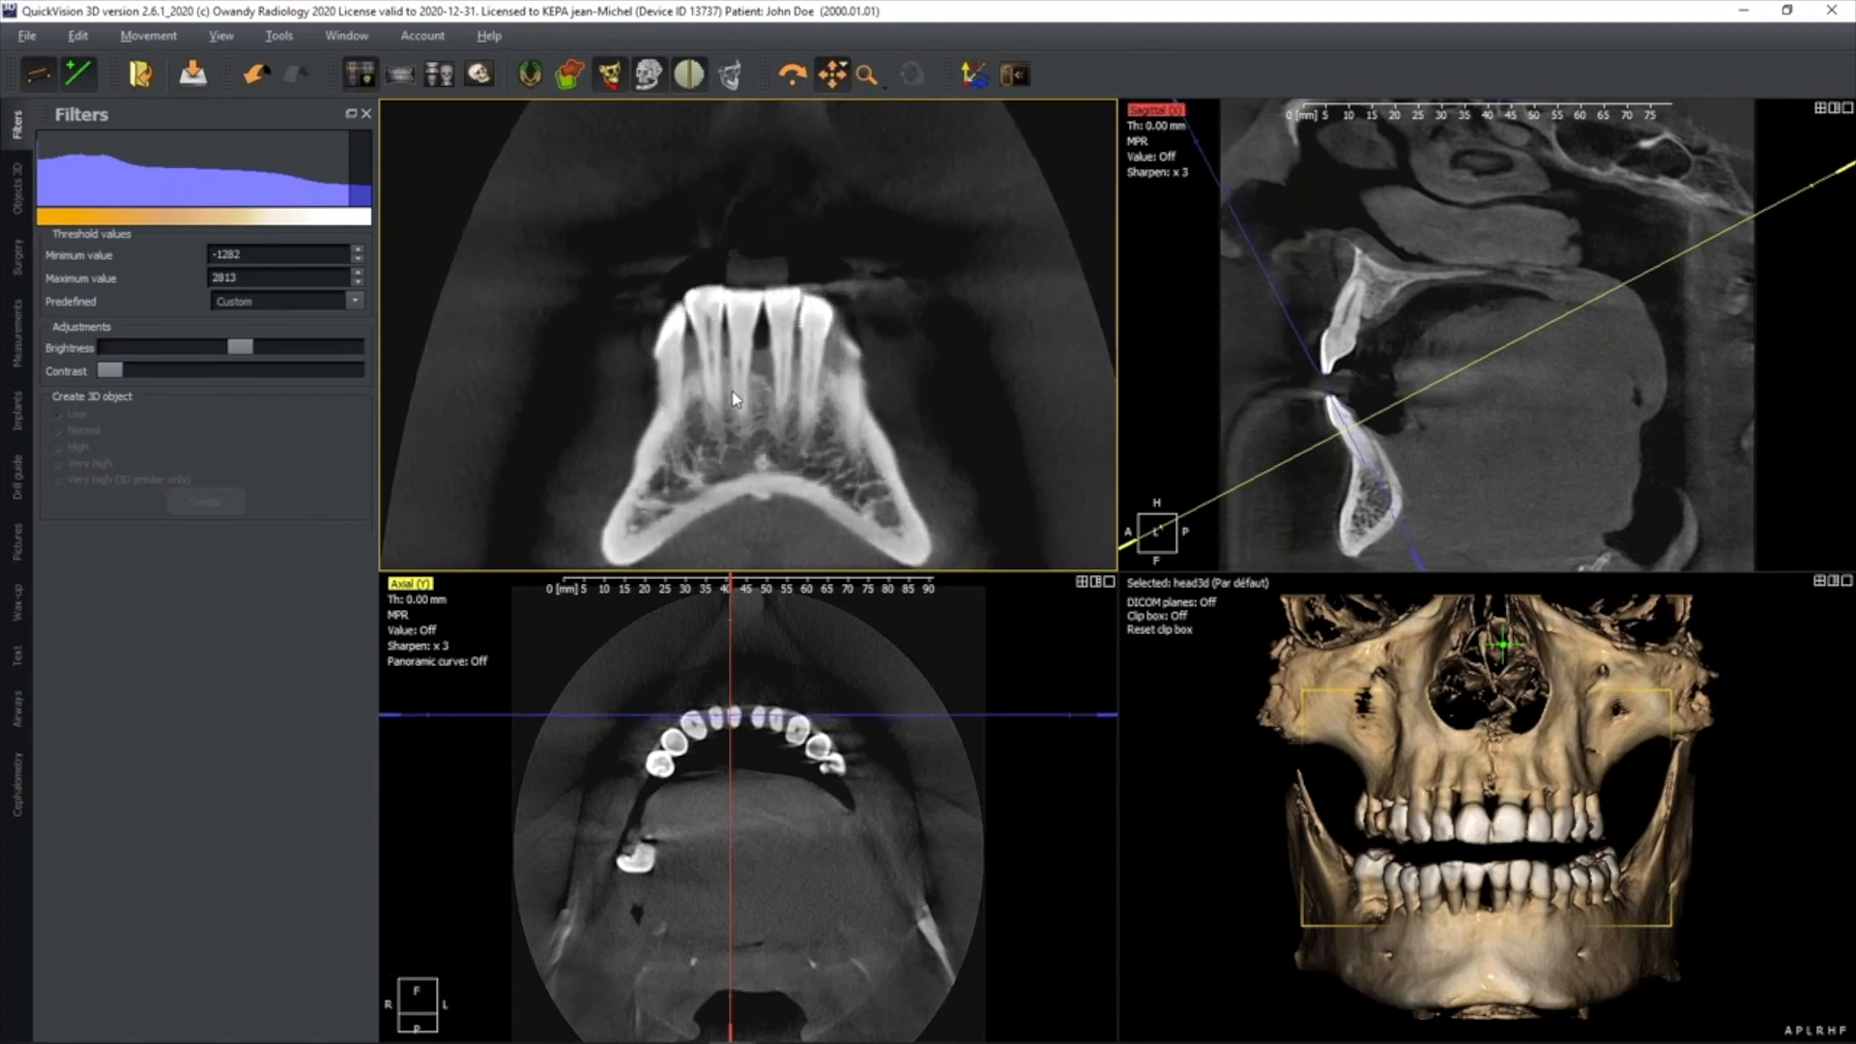
{"action": "scroll", "coordinate": [735, 399], "scroll_direction": "down", "scroll_amount": 3}
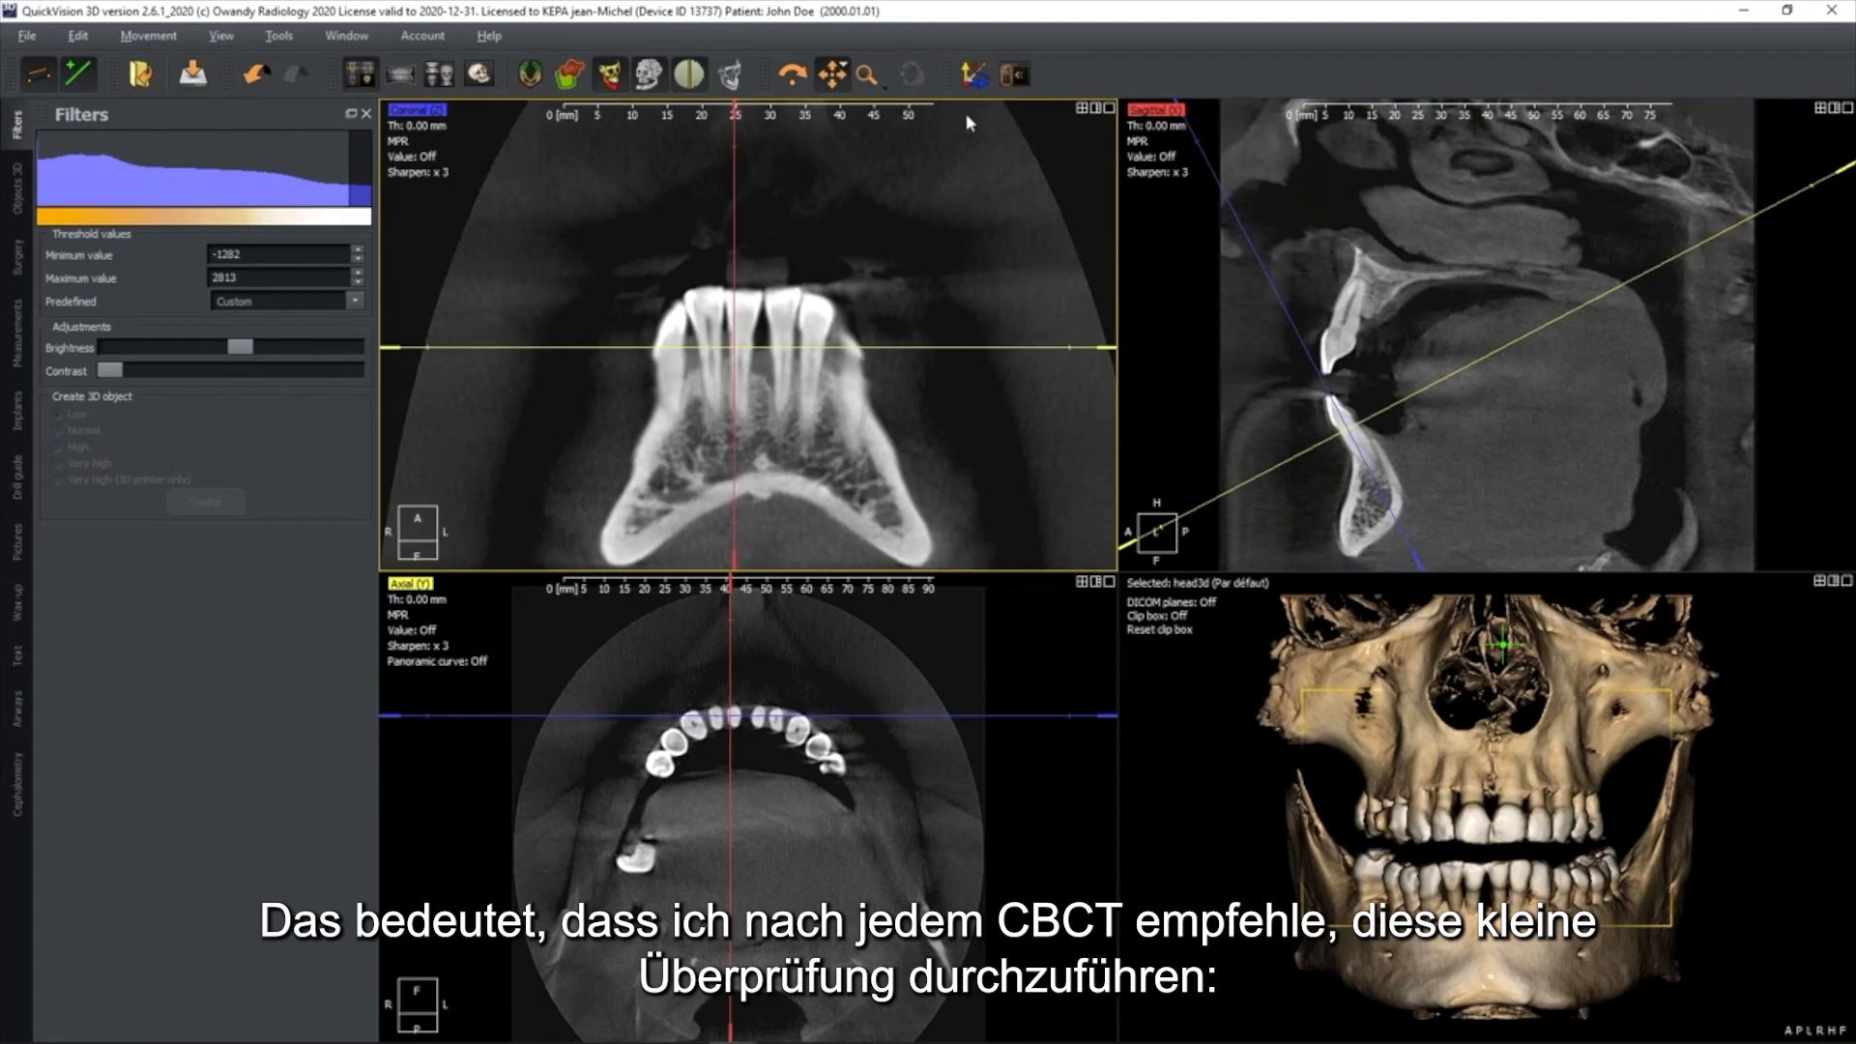
Reset the slice orientation, centre the lines on the right upper premolars in the axial view and rotate them along the bone
{"action": "left_click", "coordinate": [975, 77]}
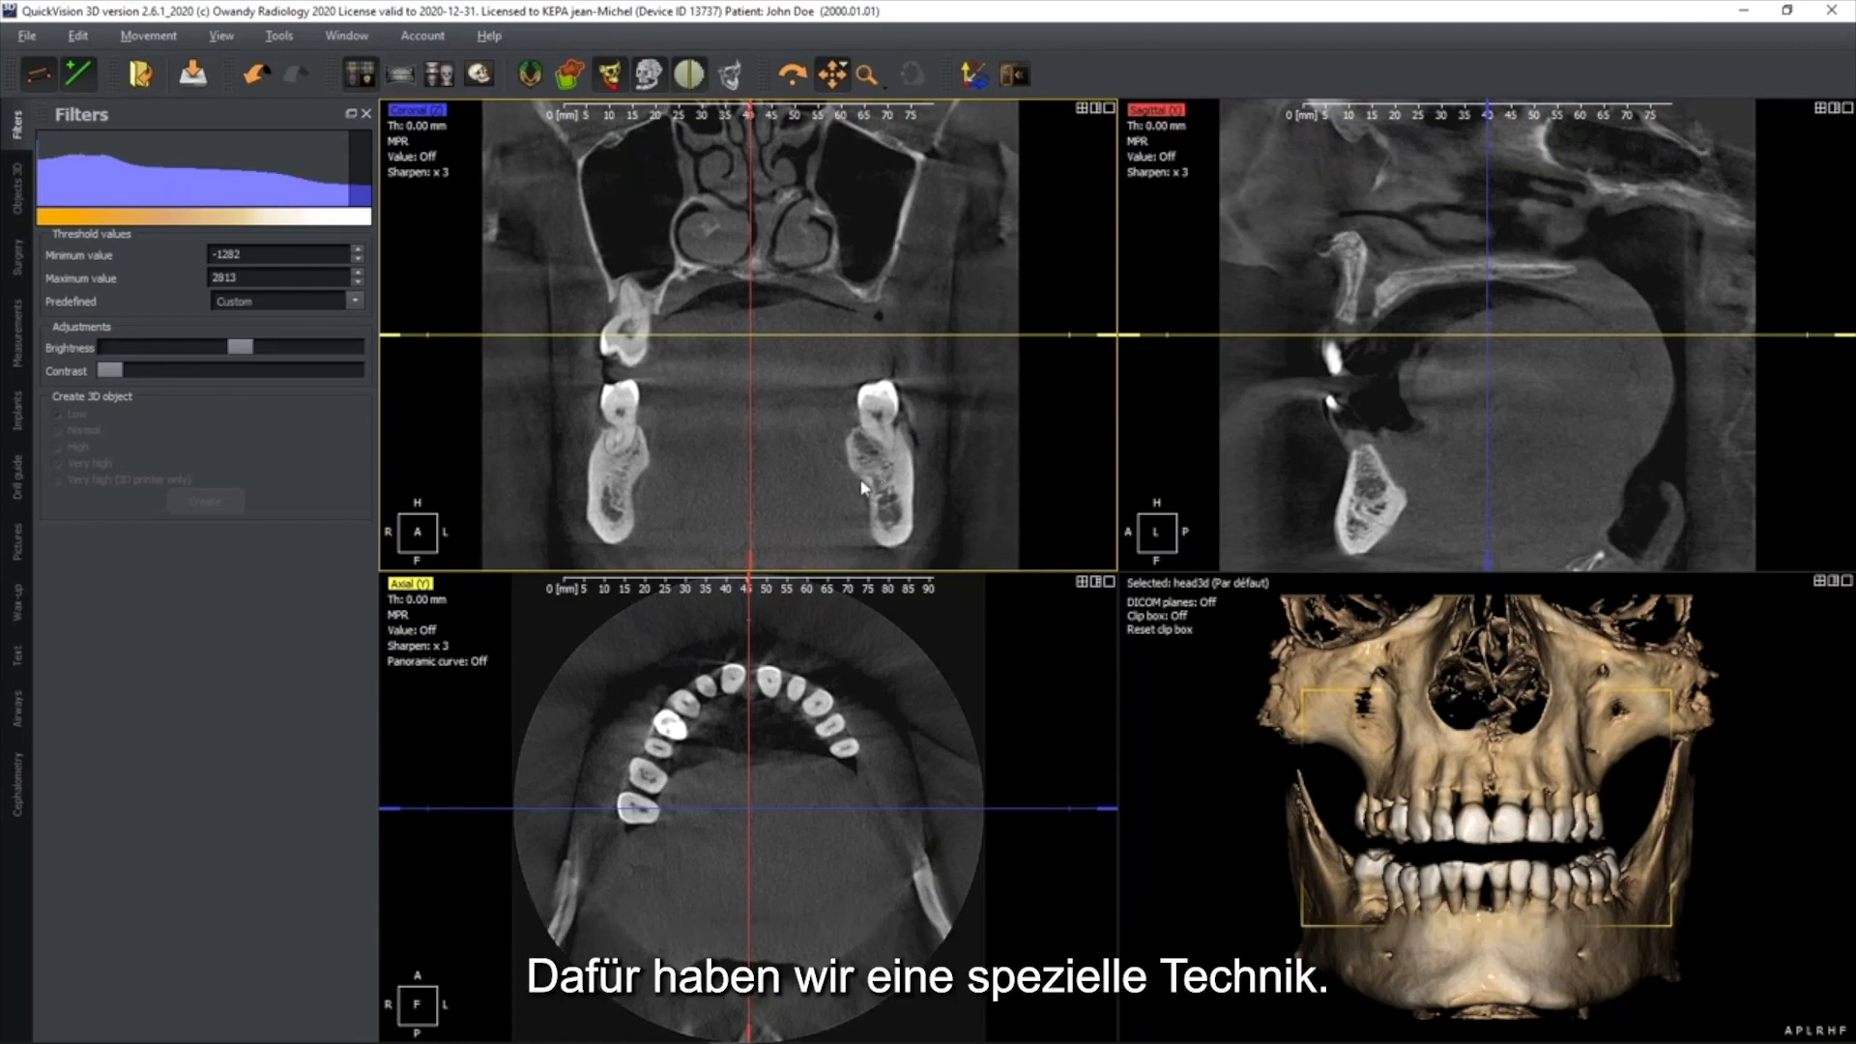
{"action": "left_click", "coordinate": [801, 769]}
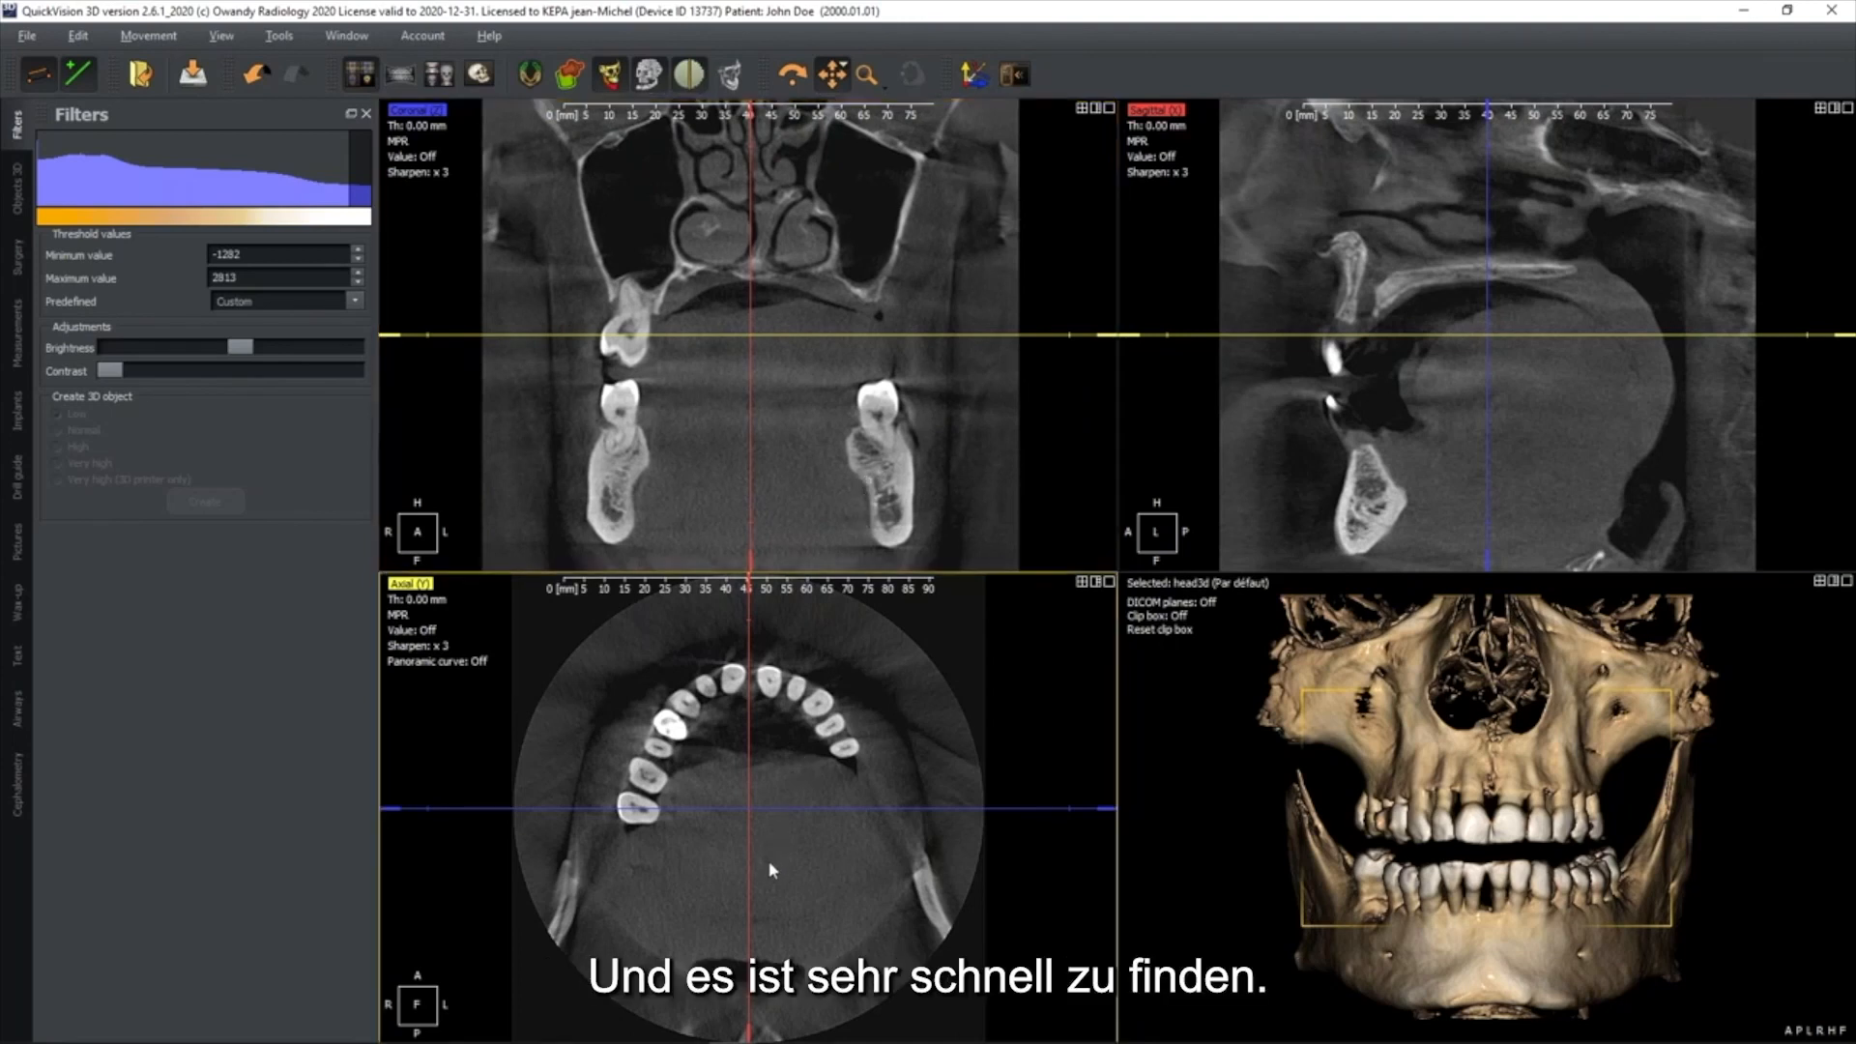
{"action": "left_click_drag", "start_coordinate": [750, 809], "coordinate": [654, 759]}
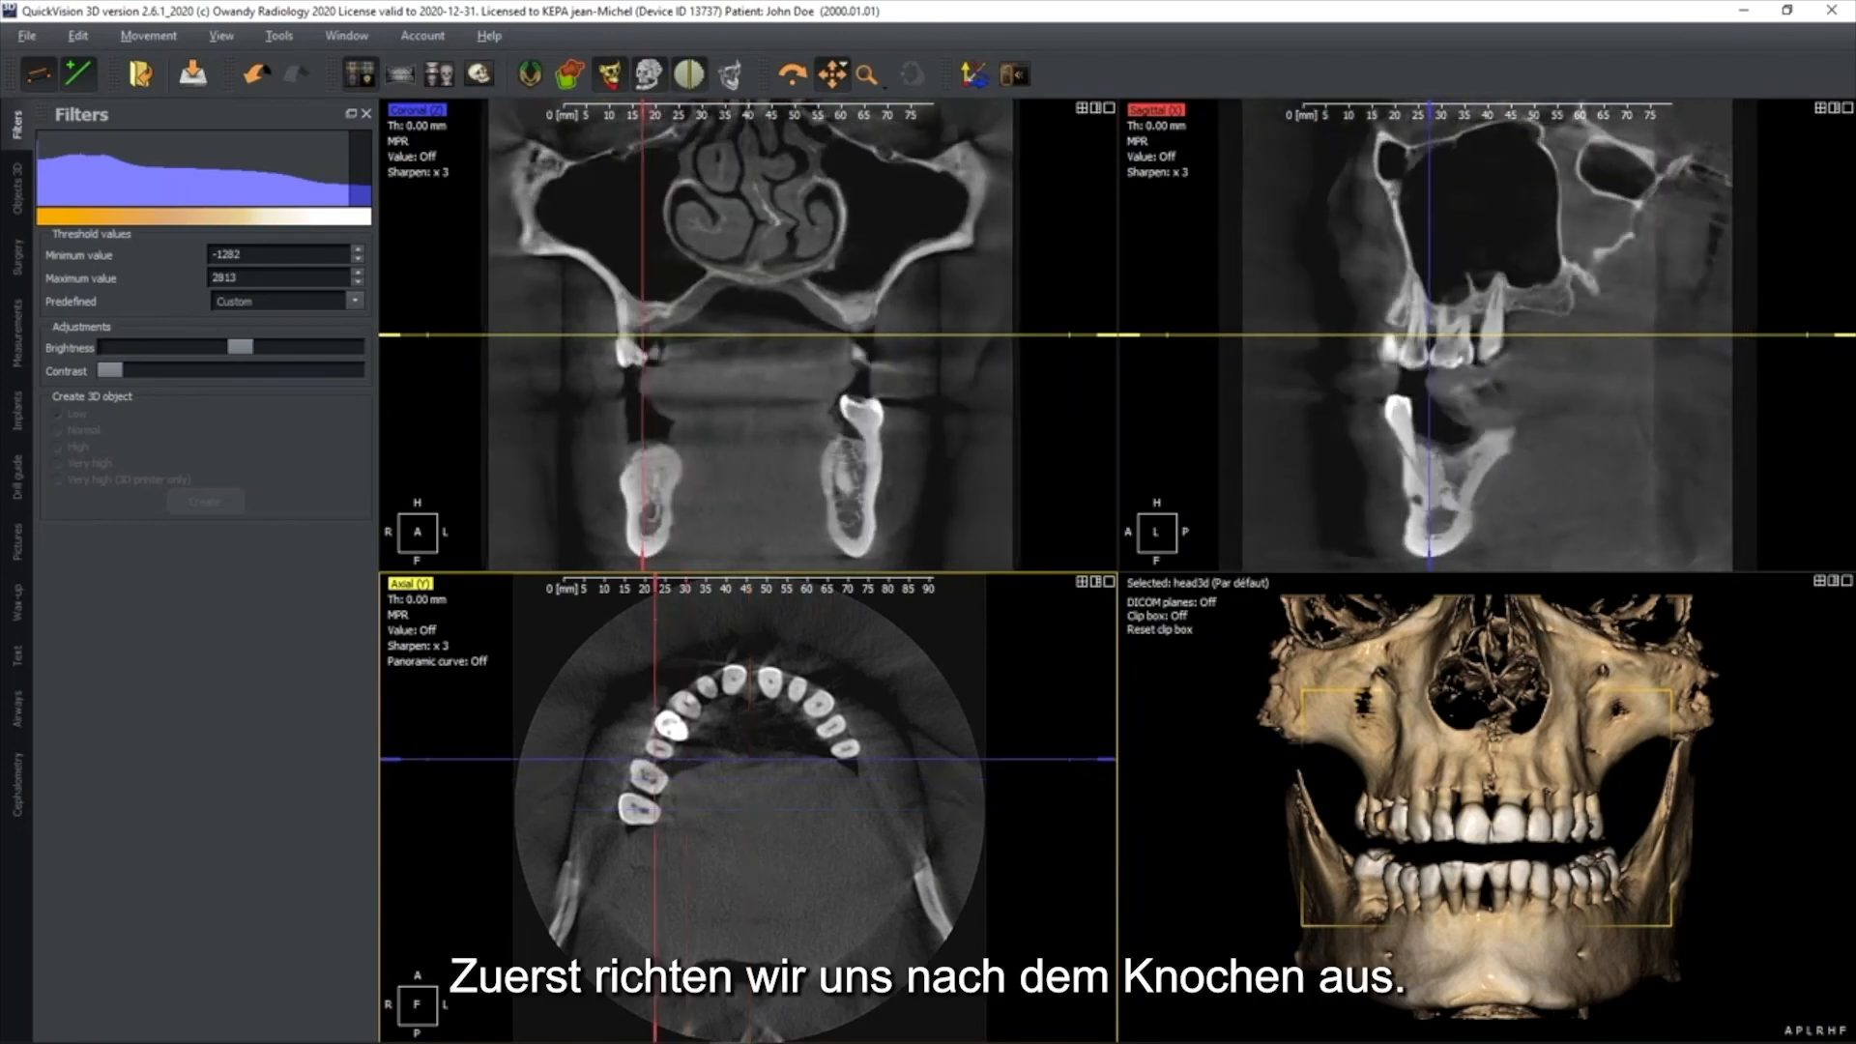
{"action": "left_click_drag", "start_coordinate": [654, 608], "coordinate": [708, 619]}
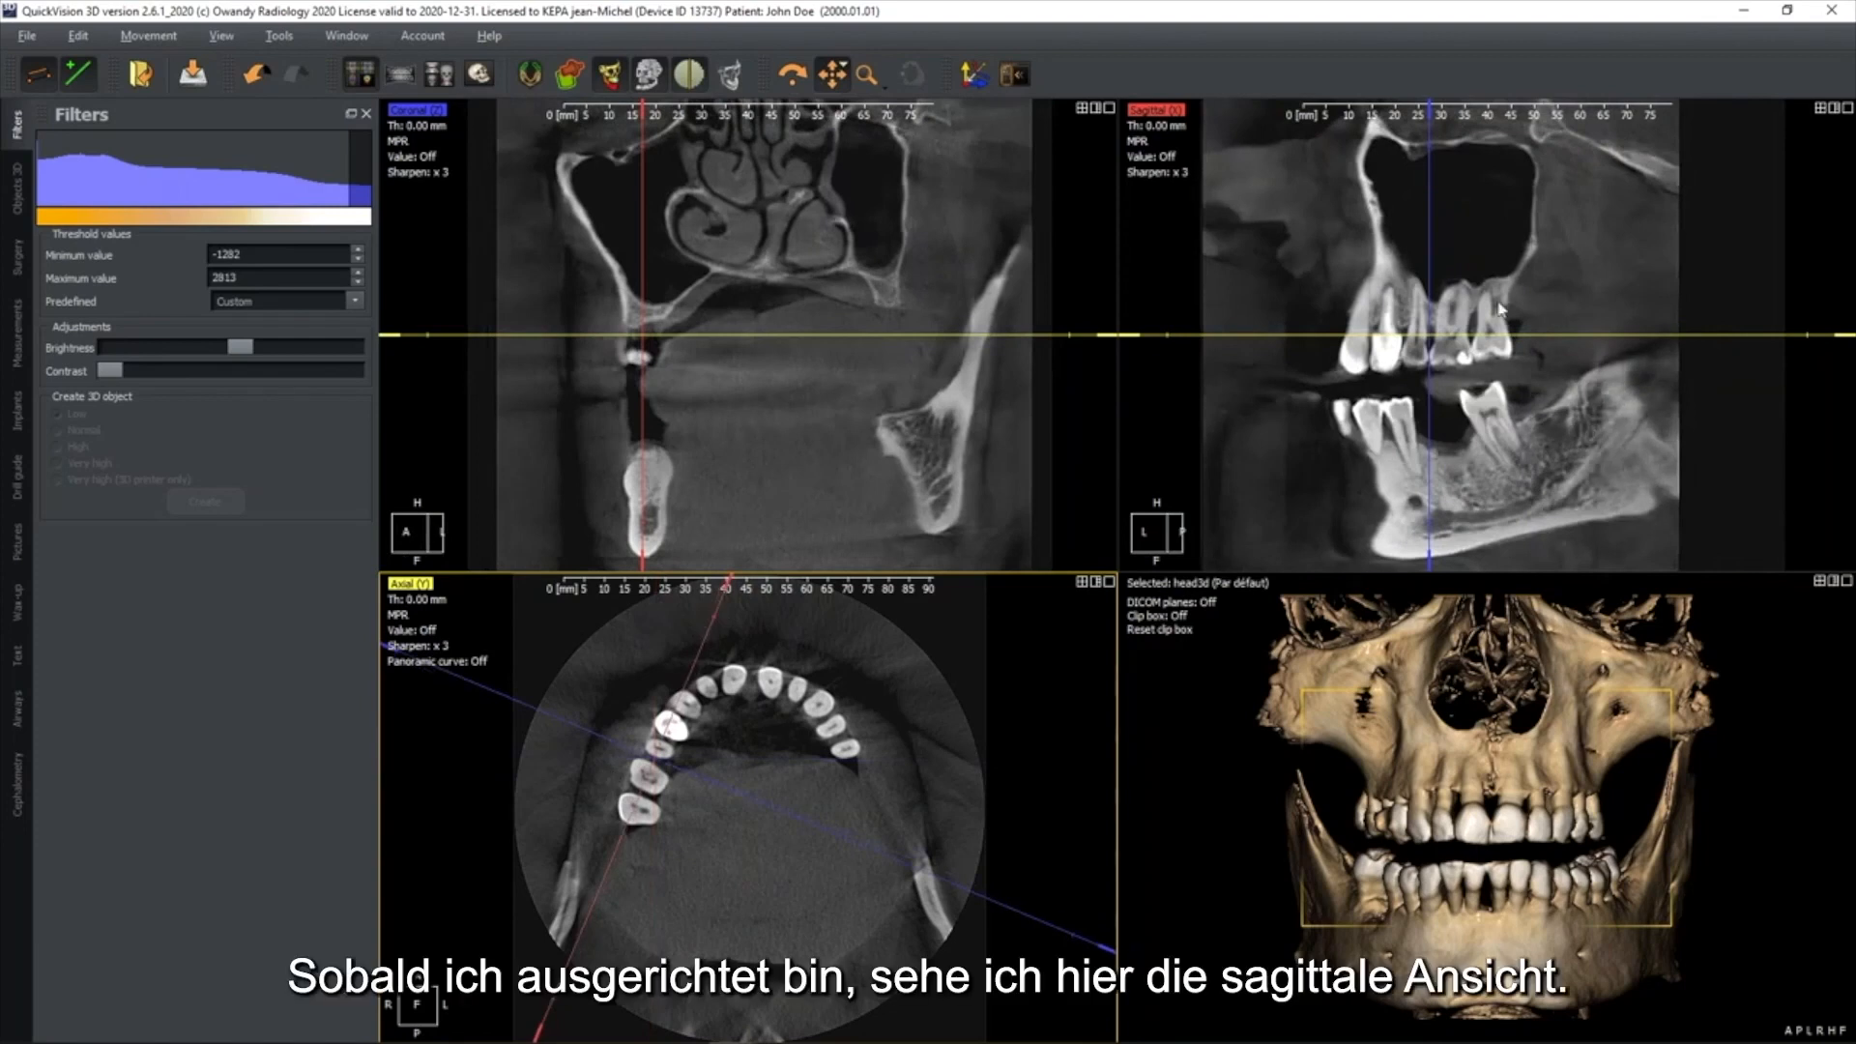
Enlarge and frame the lower jaw in the sagittal and coronal views with their slice lines hidden
{"action": "scroll", "coordinate": [1527, 467], "scroll_direction": "up", "scroll_amount": 1}
{"action": "left_click_drag", "start_coordinate": [1531, 441], "coordinate": [1542, 350]}
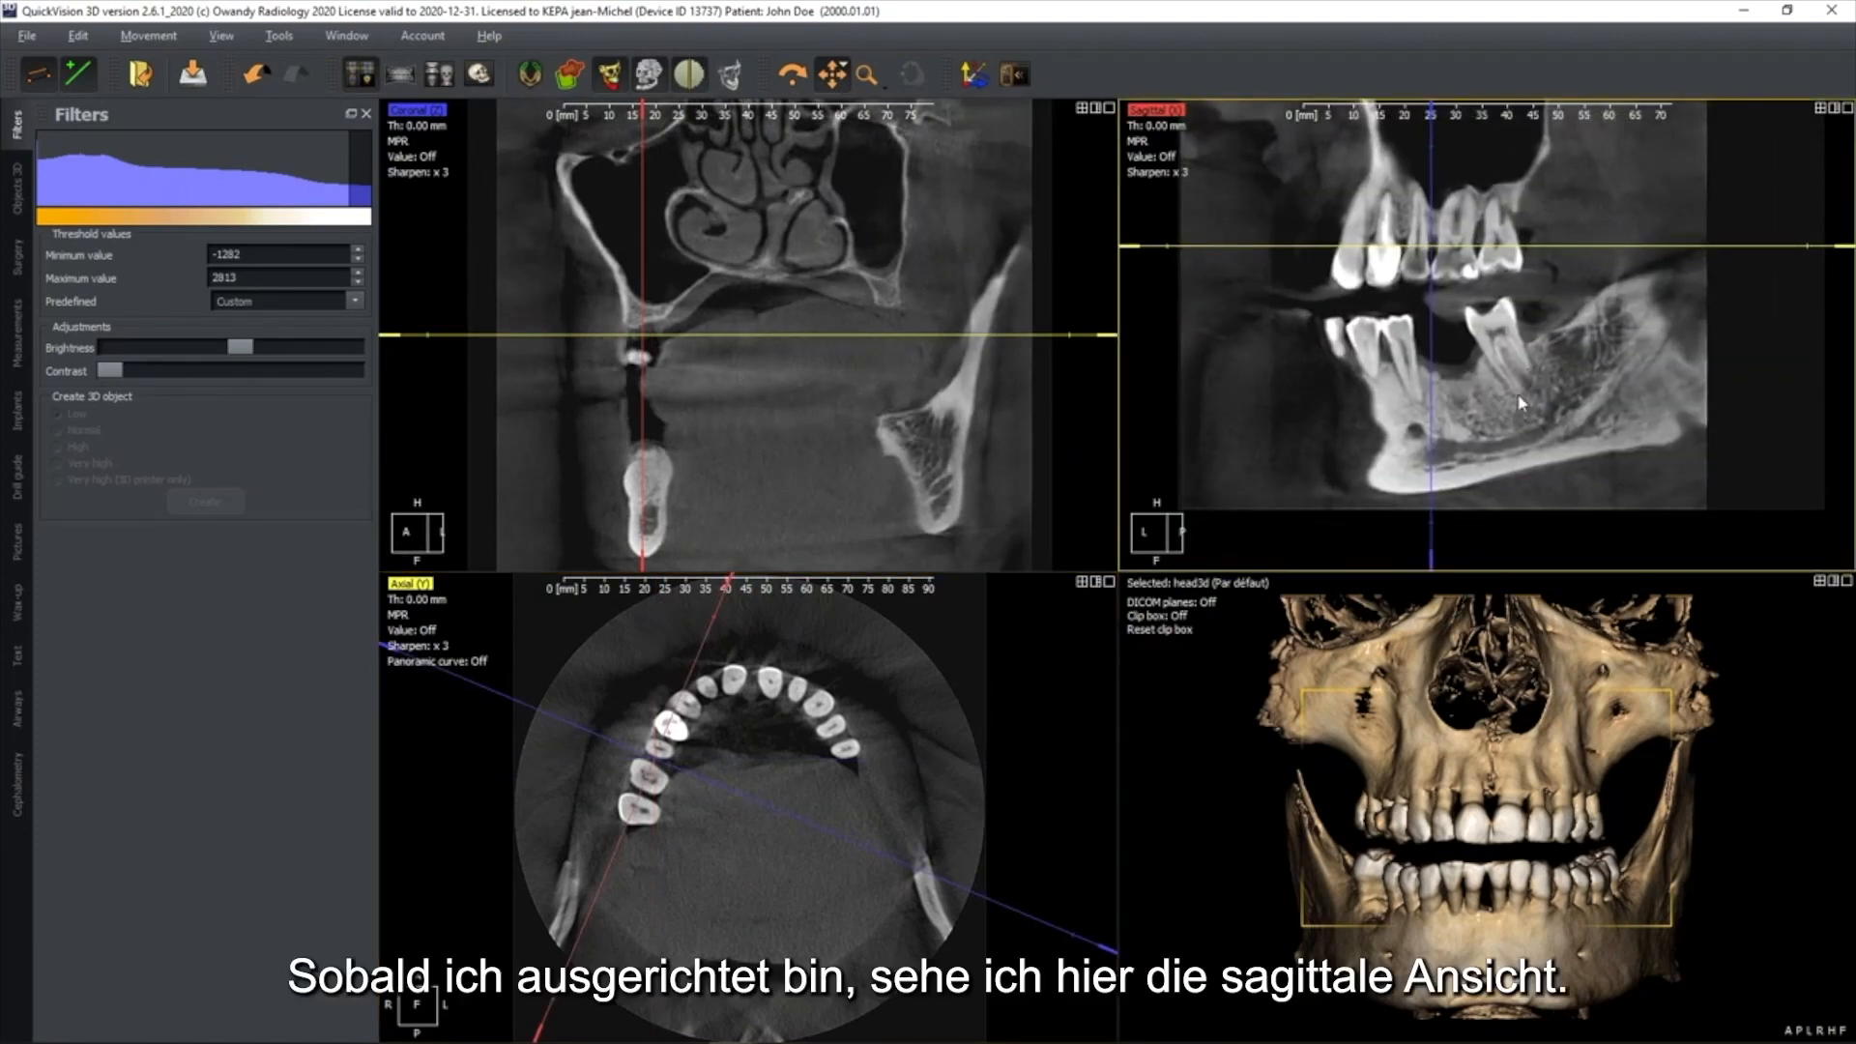
{"action": "key", "text": "space"}
{"action": "left_click", "coordinate": [955, 428]}
{"action": "key", "text": "space"}
{"action": "scroll", "coordinate": [882, 420], "scroll_direction": "up", "scroll_amount": 1}
{"action": "left_click_drag", "start_coordinate": [869, 412], "coordinate": [965, 259]}
{"action": "scroll", "coordinate": [824, 334], "scroll_direction": "up", "scroll_amount": 2}
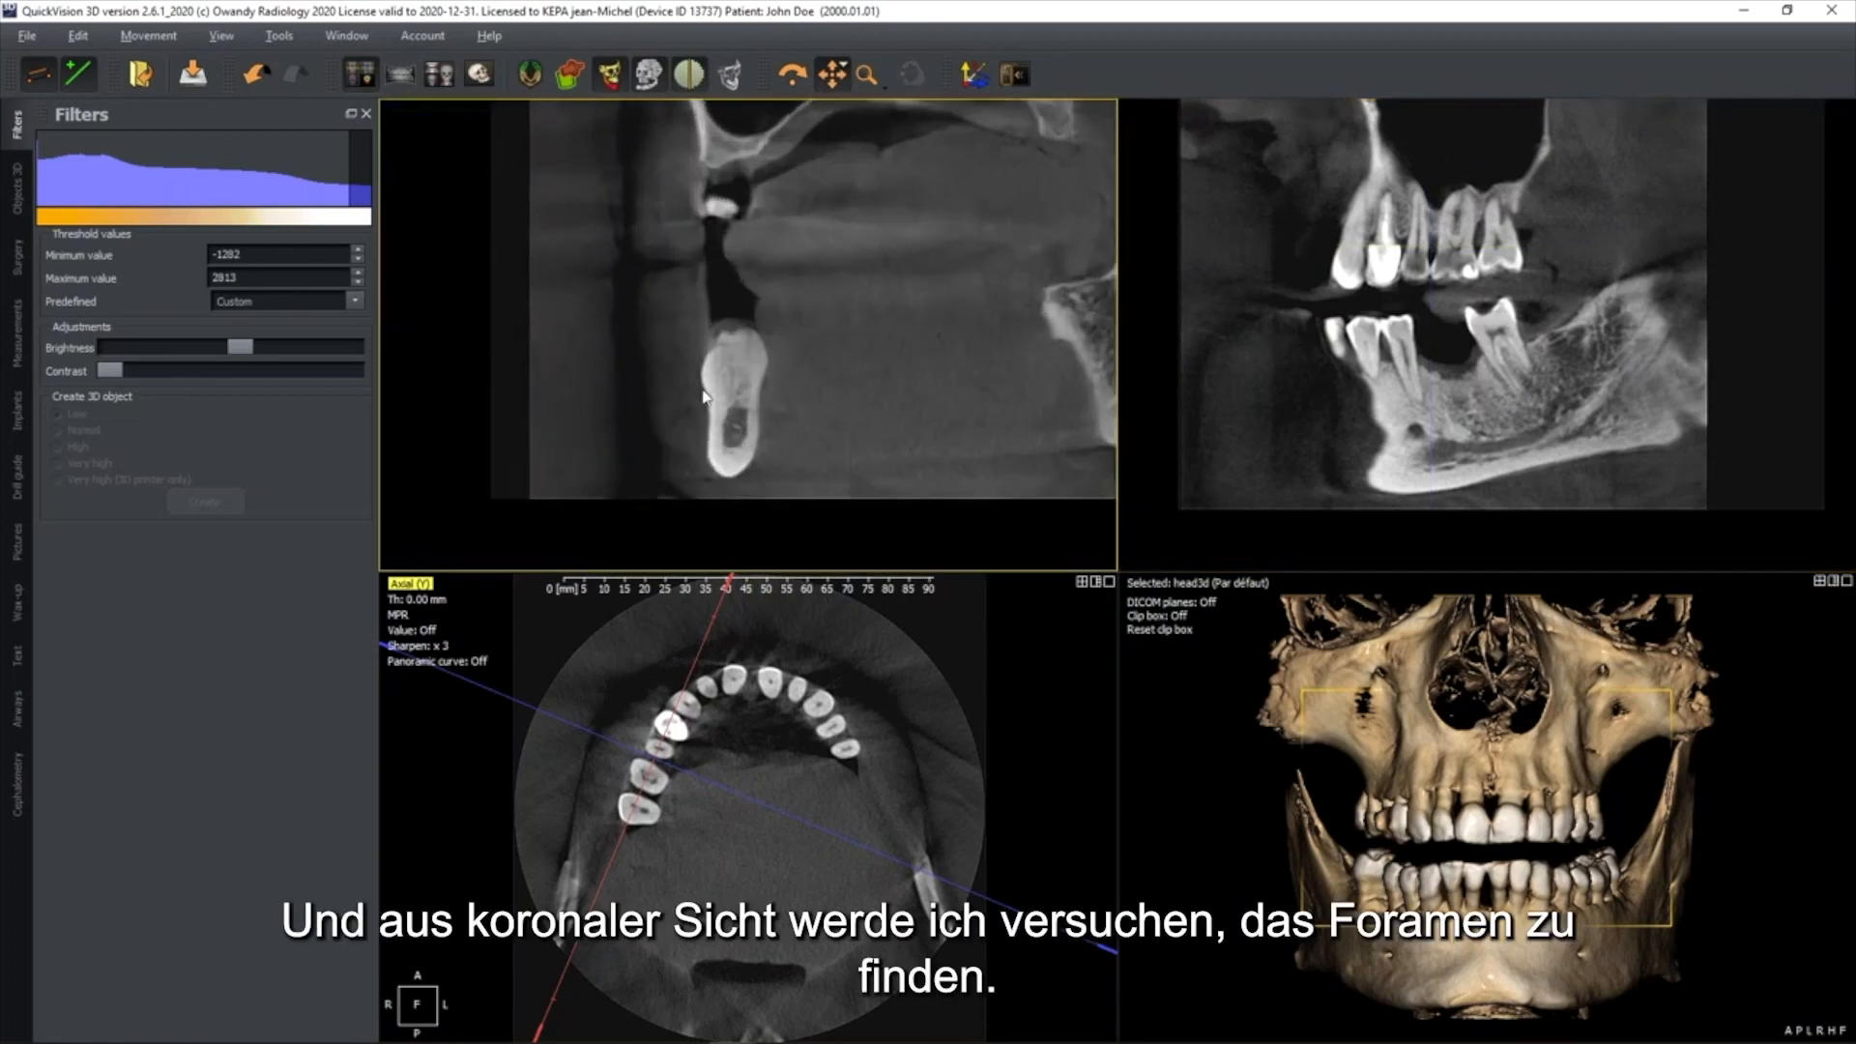
Show the right side of the mandible in the 3D view and move the coronal slice line to the mental foramen
{"action": "left_click_drag", "start_coordinate": [1417, 781], "coordinate": [1461, 895]}
{"action": "middle_click_drag", "start_coordinate": [1461, 895], "coordinate": [1560, 727]}
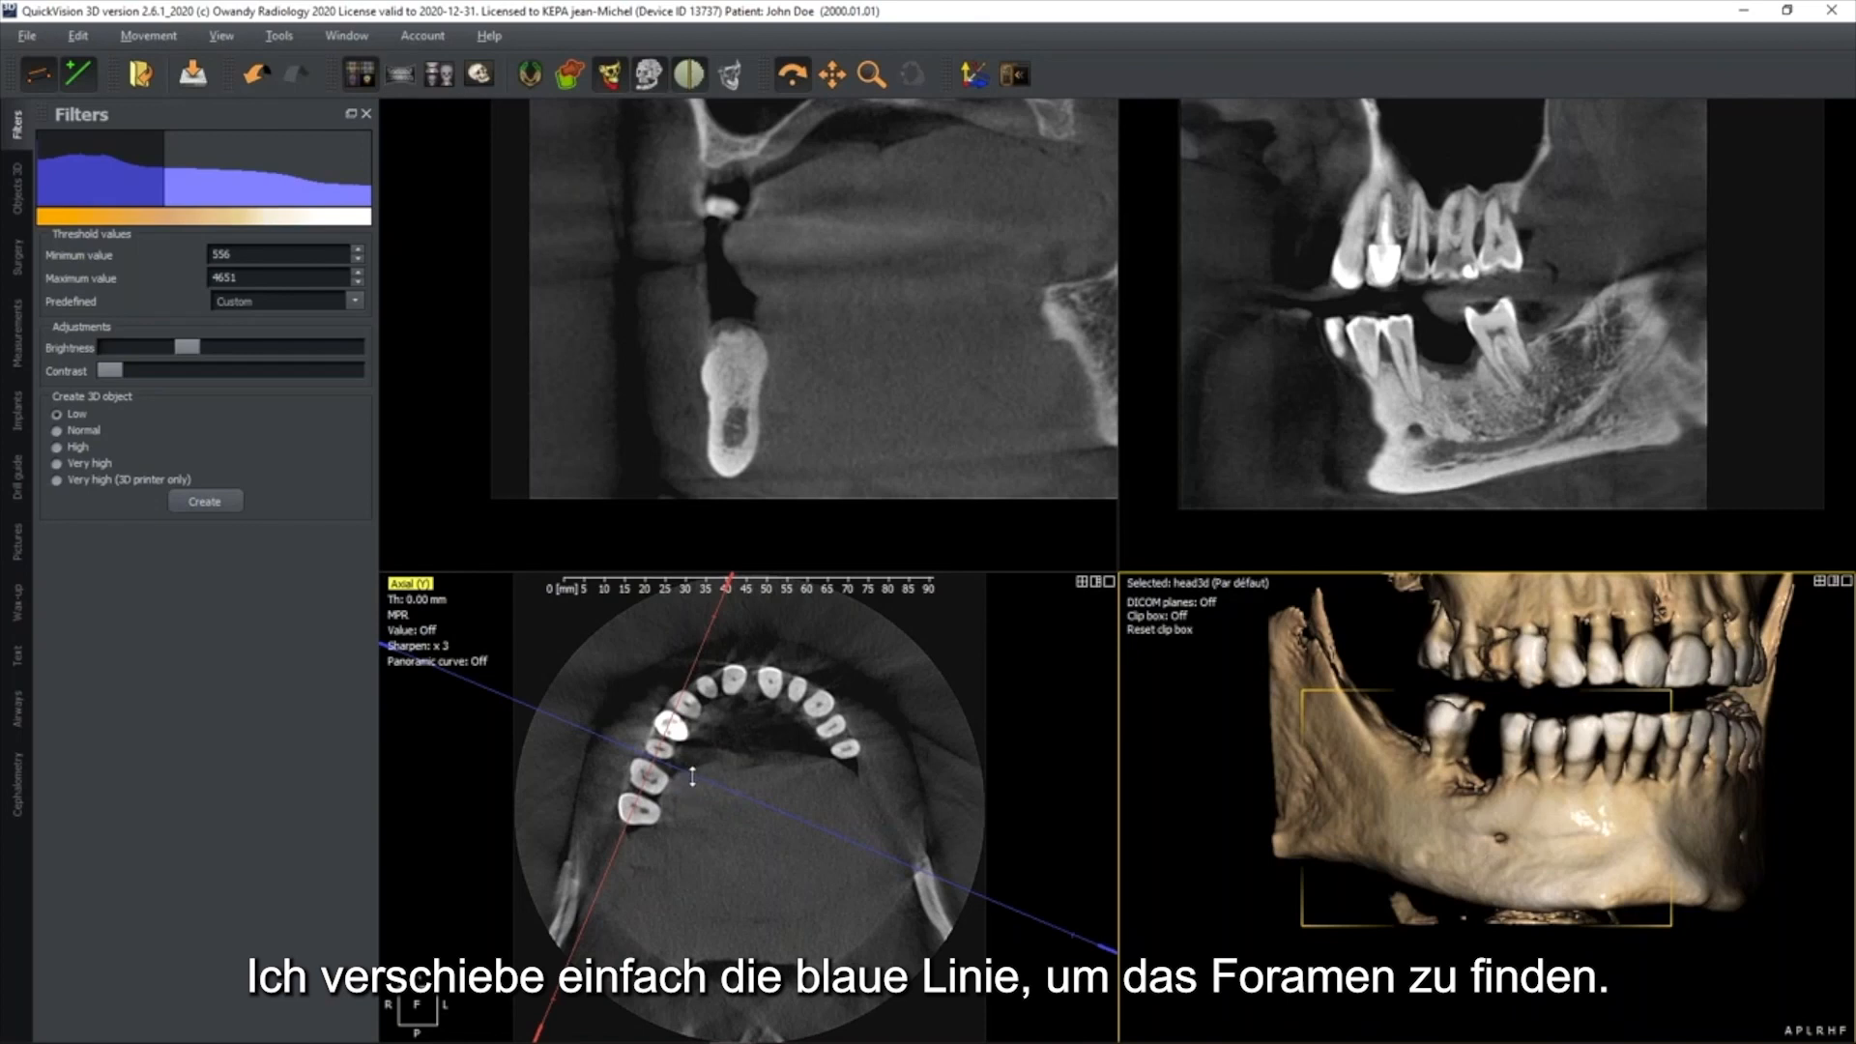
{"action": "left_click_drag", "start_coordinate": [692, 777], "coordinate": [698, 766]}
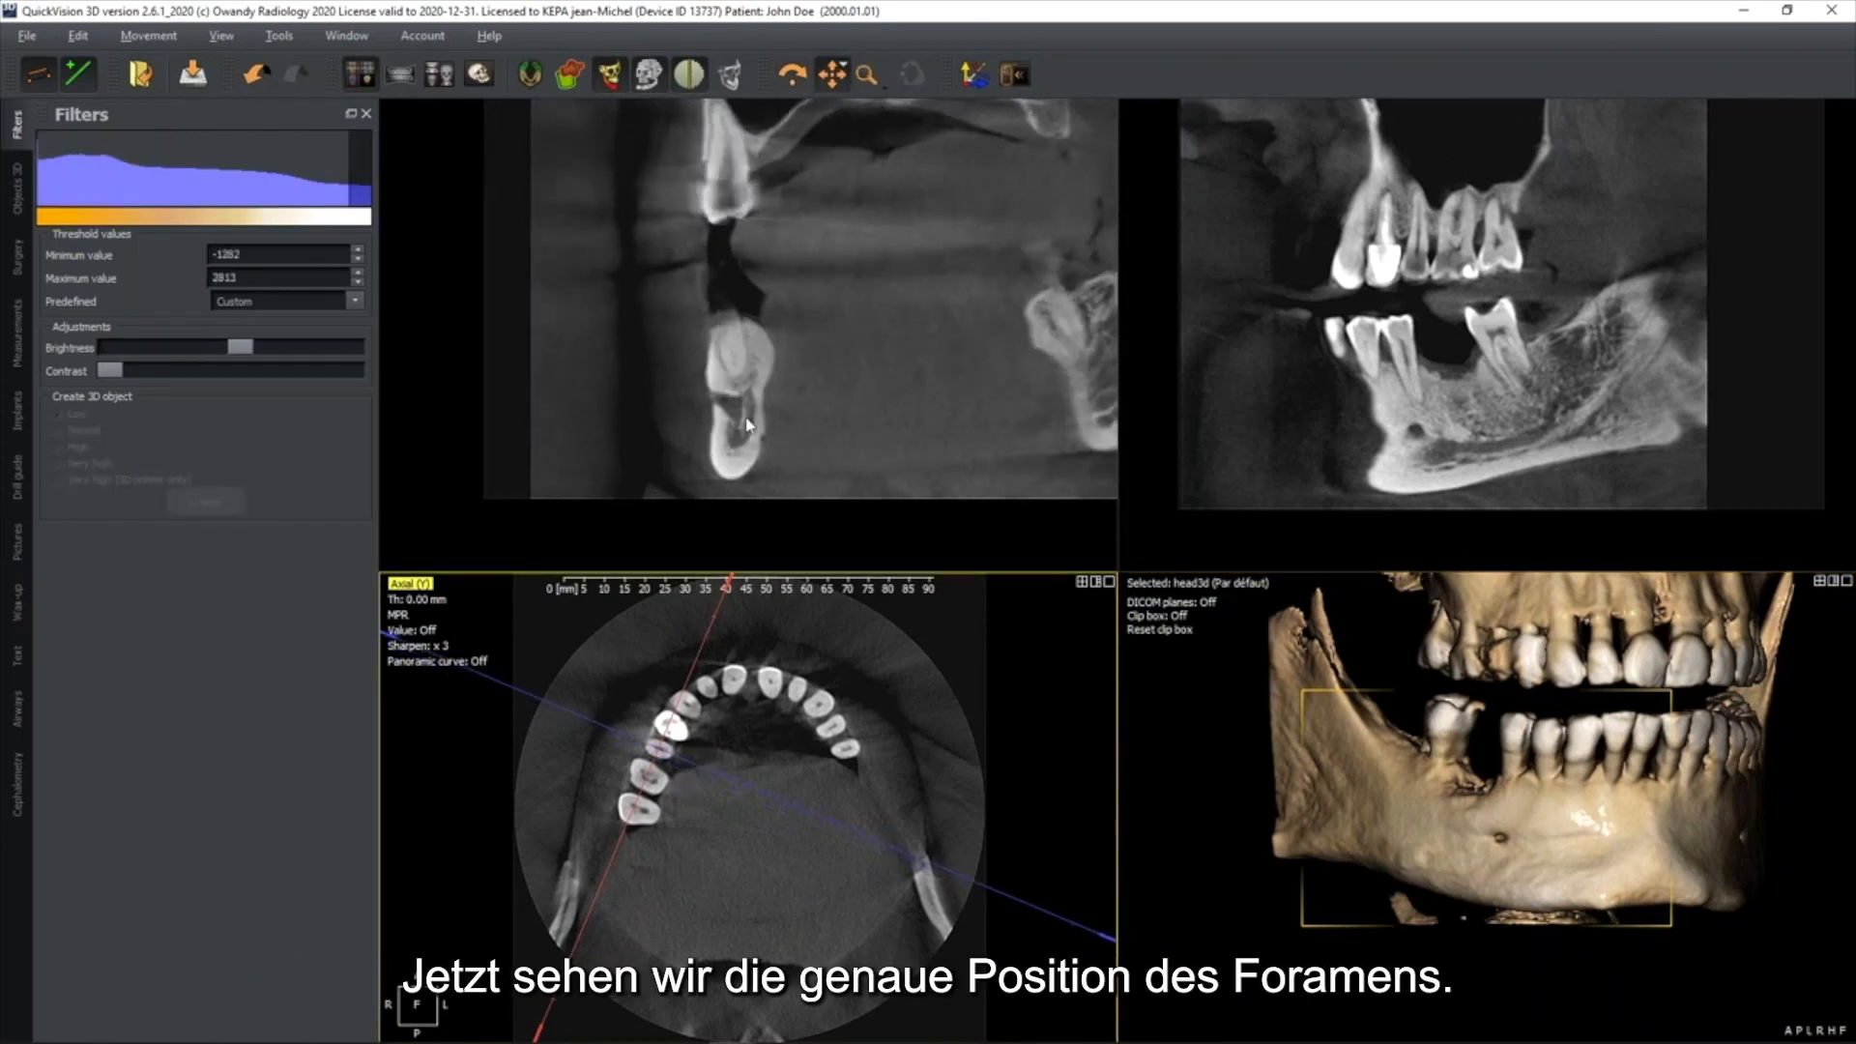
Shift the sagittal line onto the nerve canal, rotate the axial slice lines to follow the nerve, and hide the coronal and sagittal lines
{"action": "left_click", "coordinate": [729, 388]}
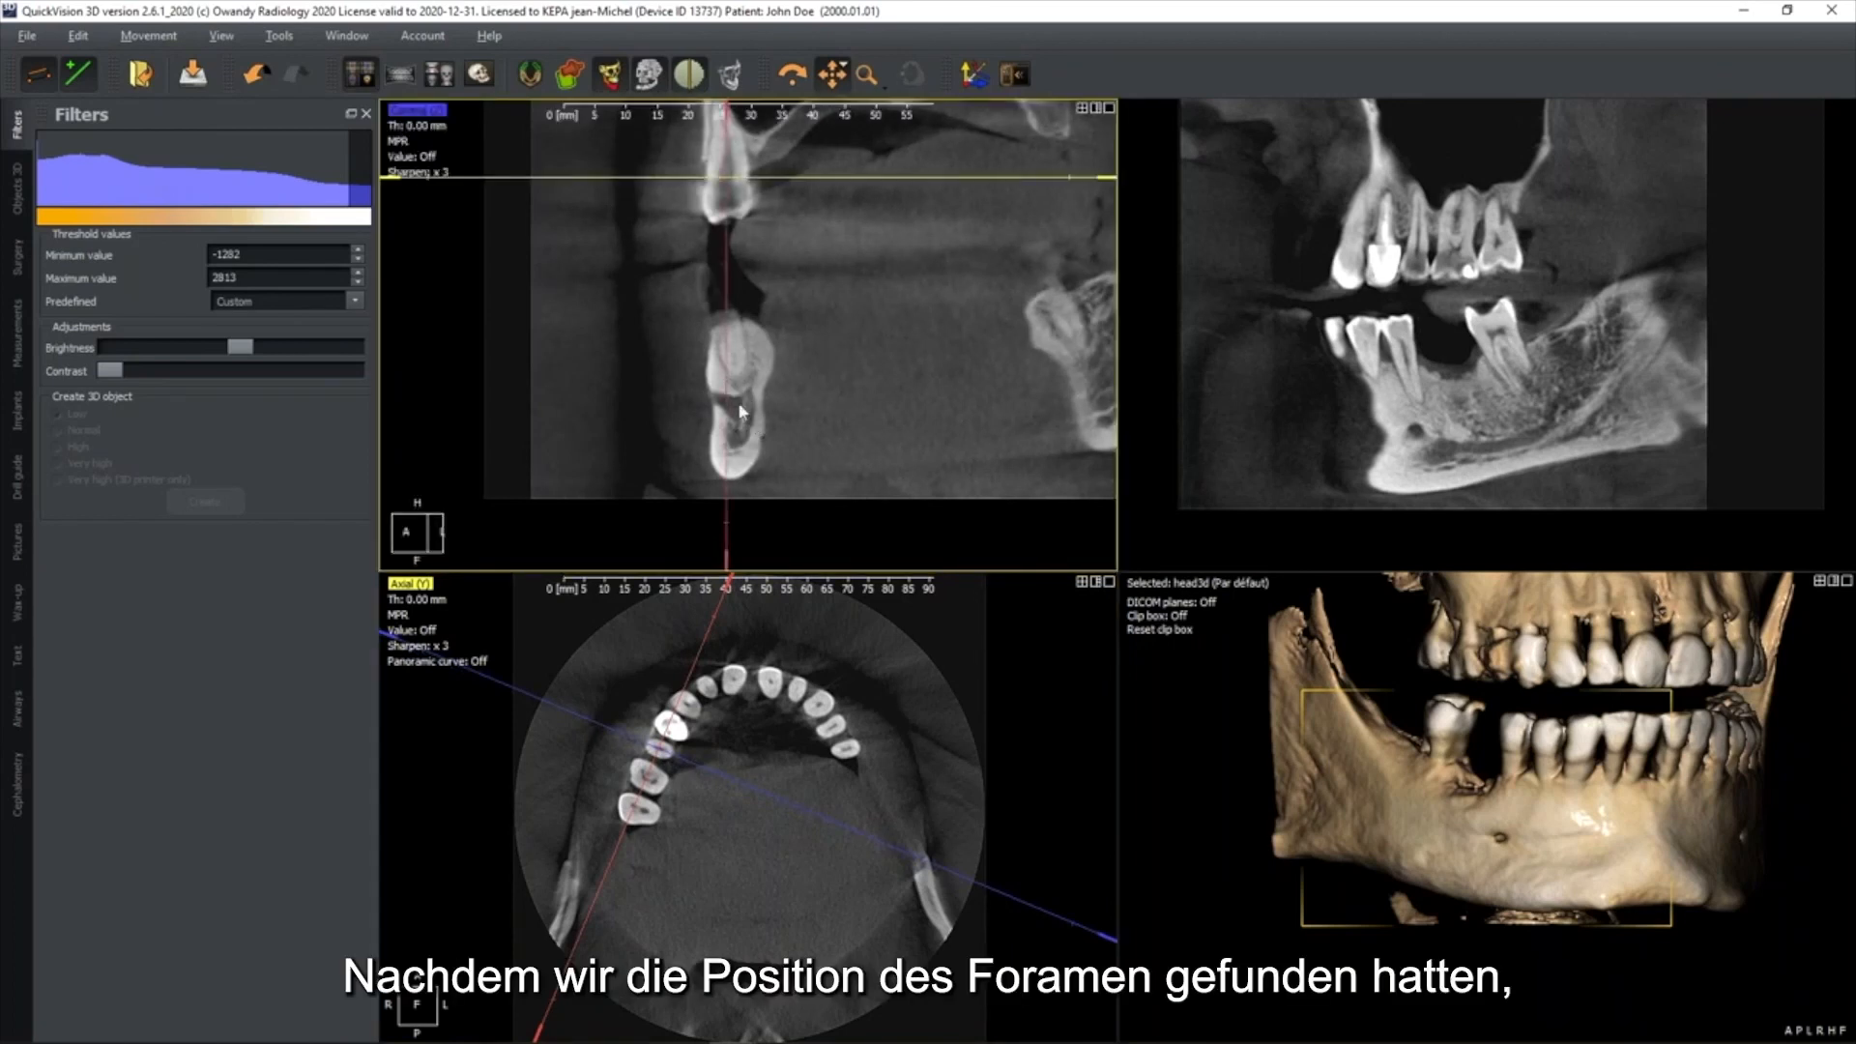
{"action": "mouse_move", "coordinate": [726, 386]}
{"action": "left_mouse_down"}
{"action": "mouse_move", "coordinate": [698, 385]}
{"action": "mouse_move", "coordinate": [732, 389]}
{"action": "left_mouse_up"}
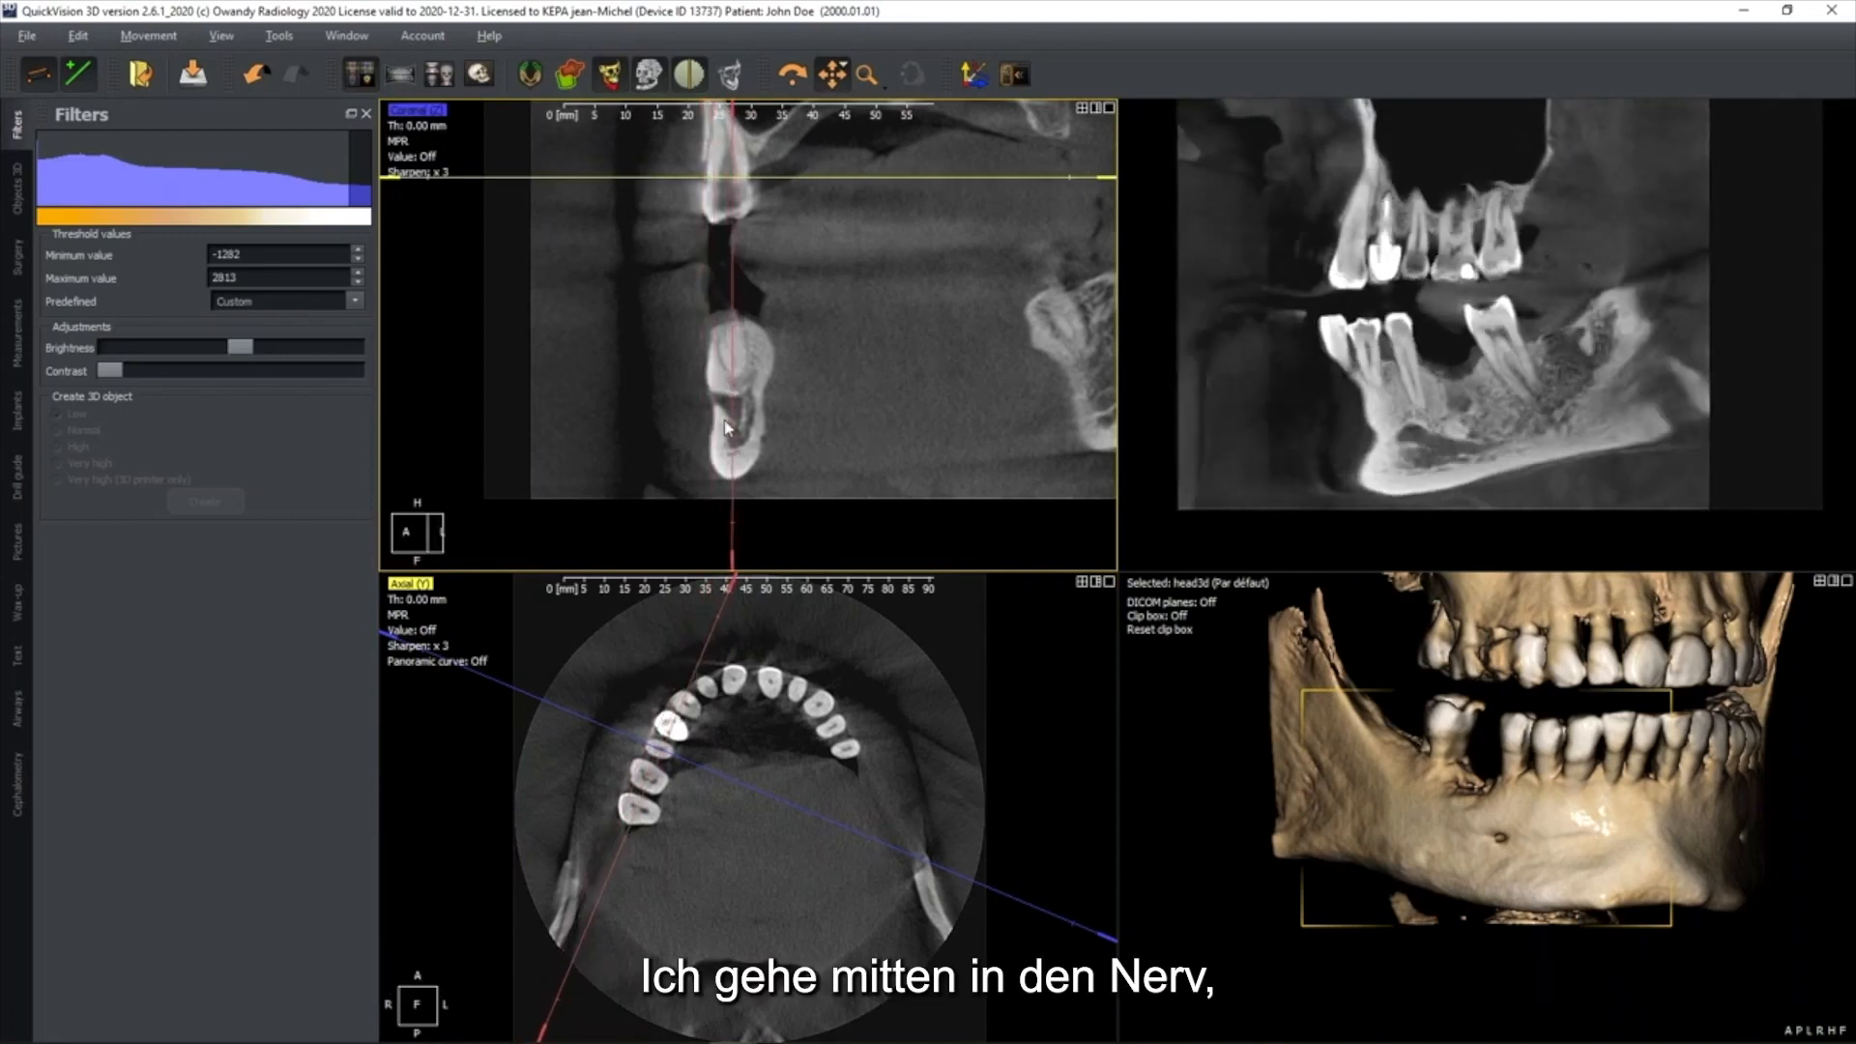
{"action": "left_click", "coordinate": [1469, 437]}
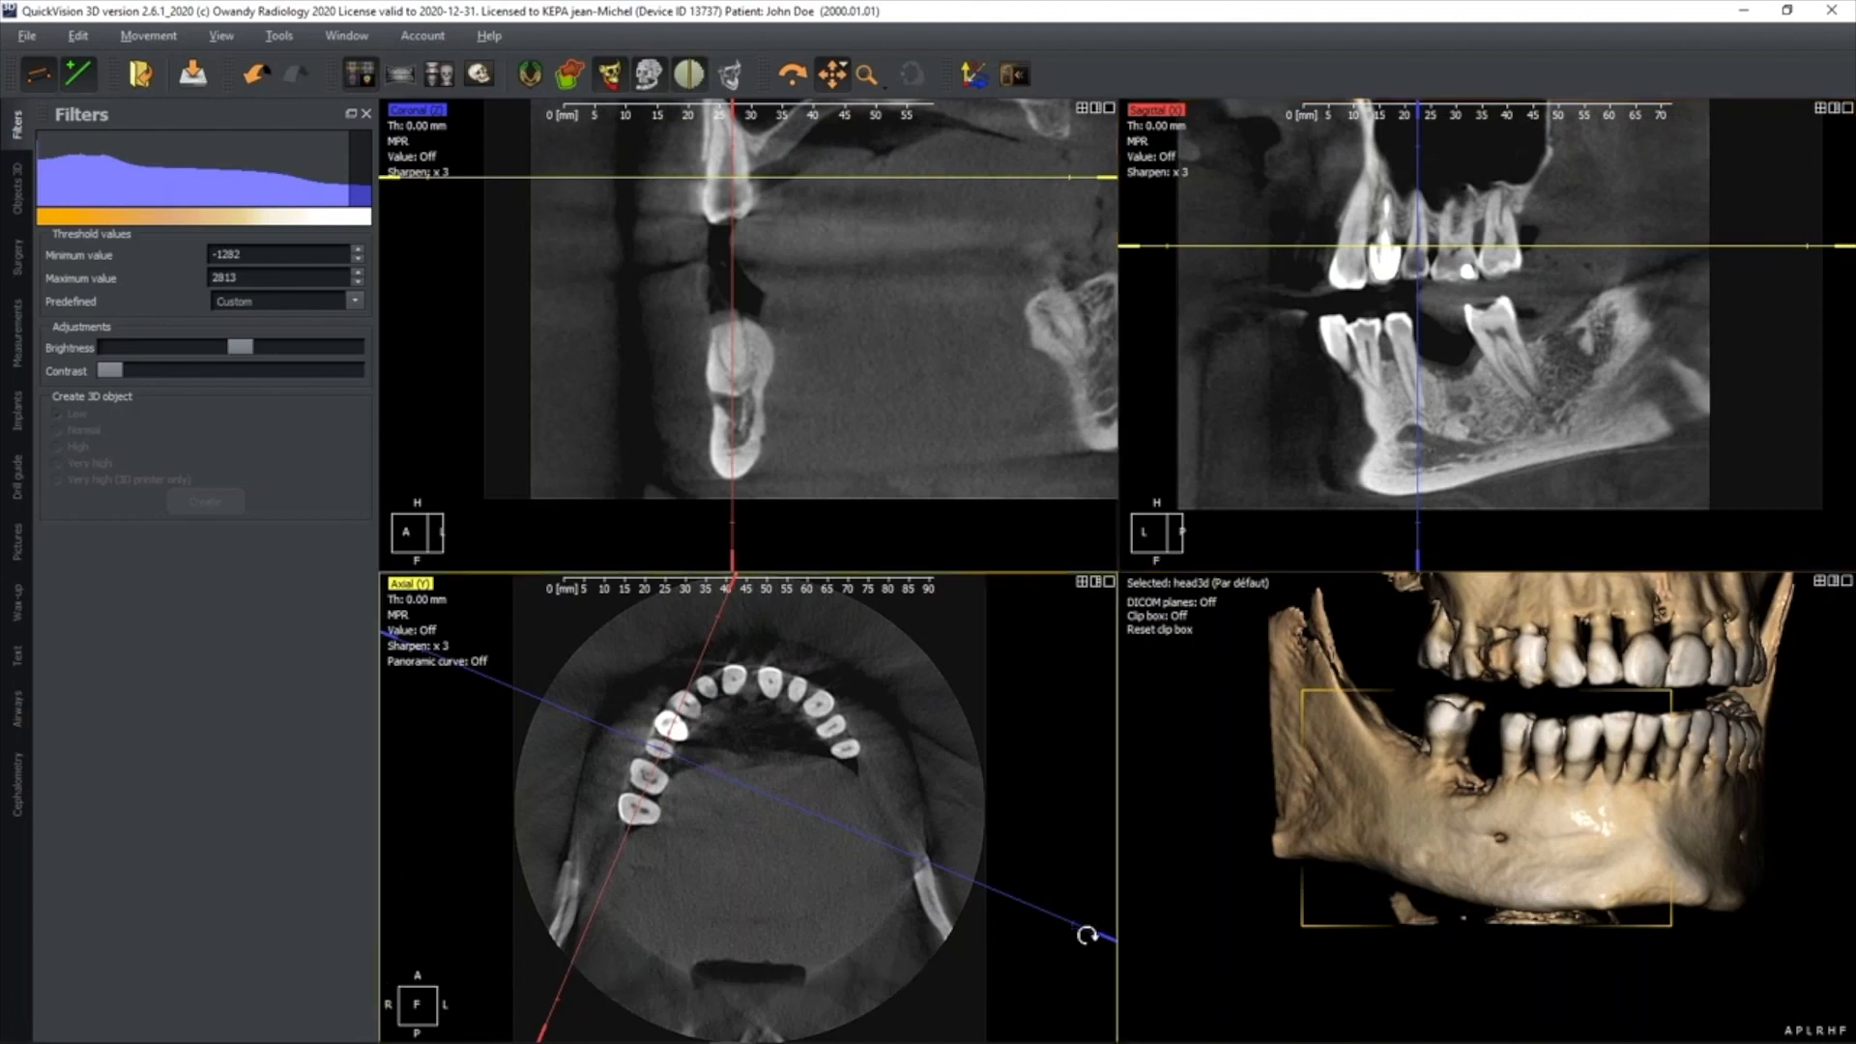
{"action": "left_click_drag", "start_coordinate": [1083, 945], "coordinate": [1069, 960]}
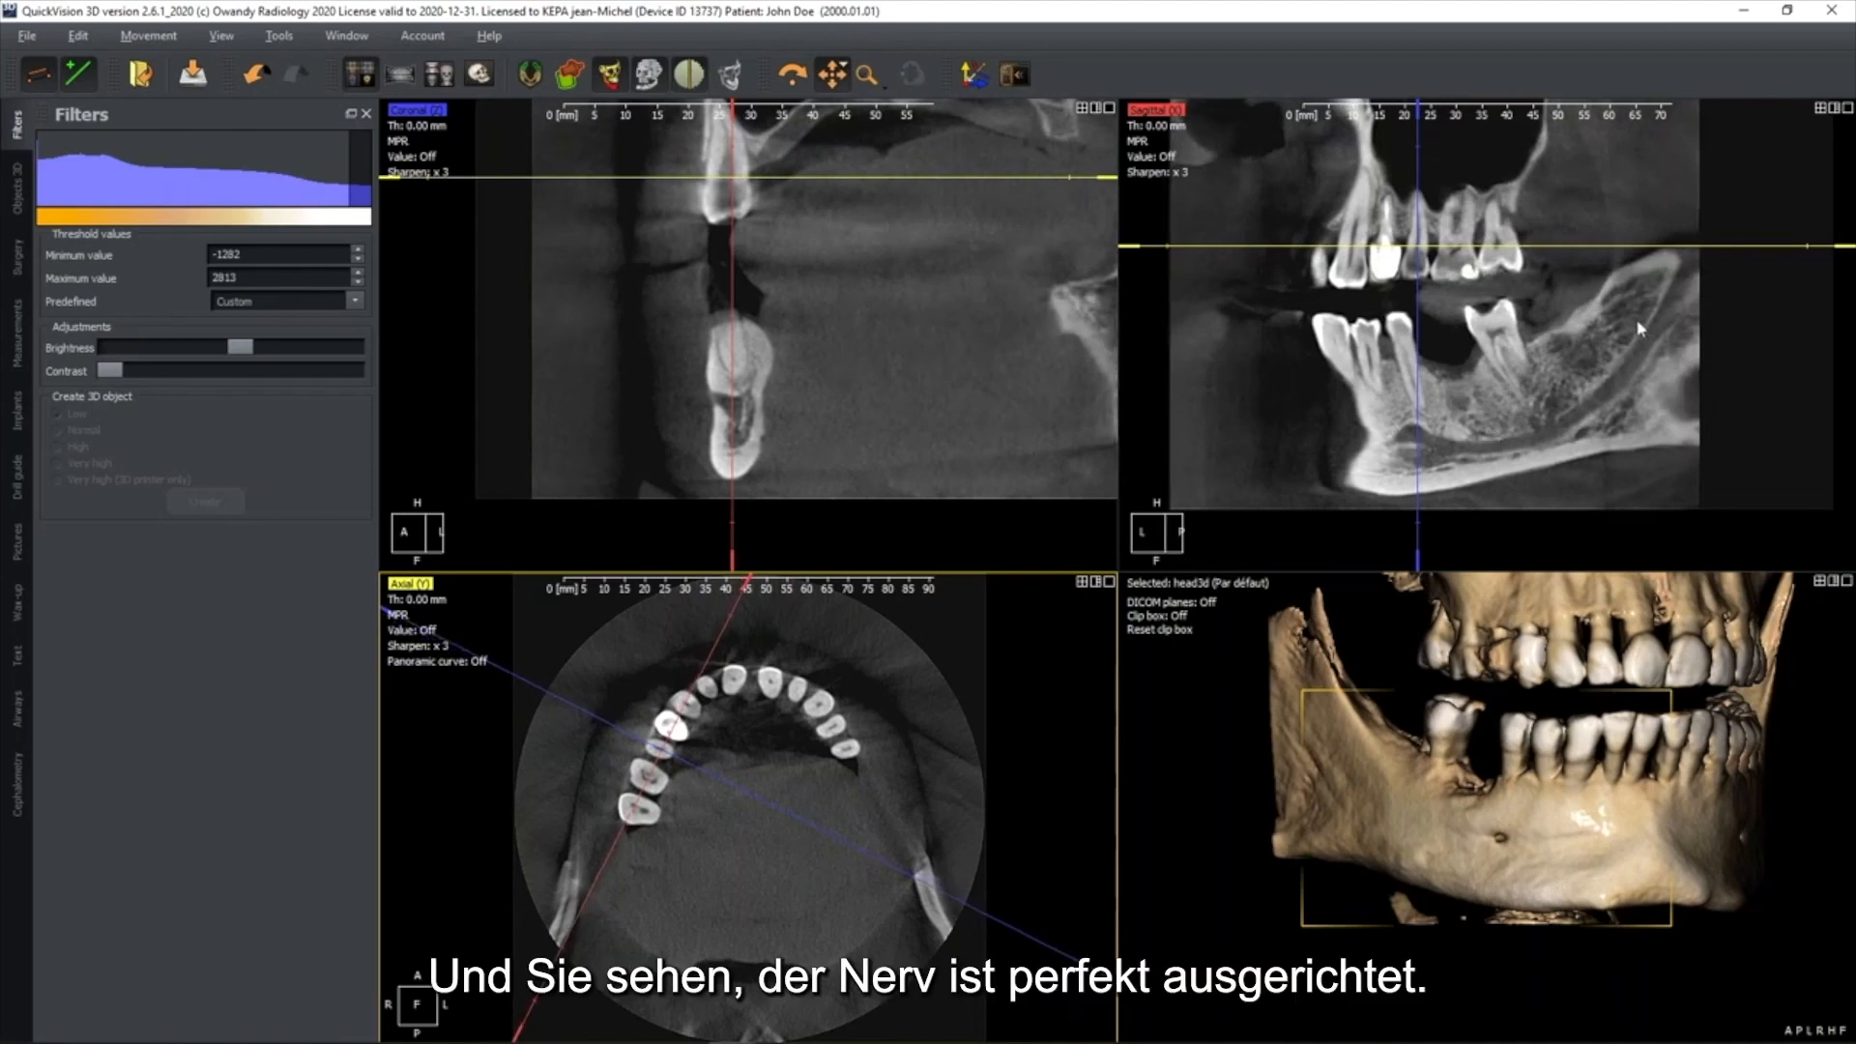
{"action": "double_click", "coordinate": [1013, 367]}
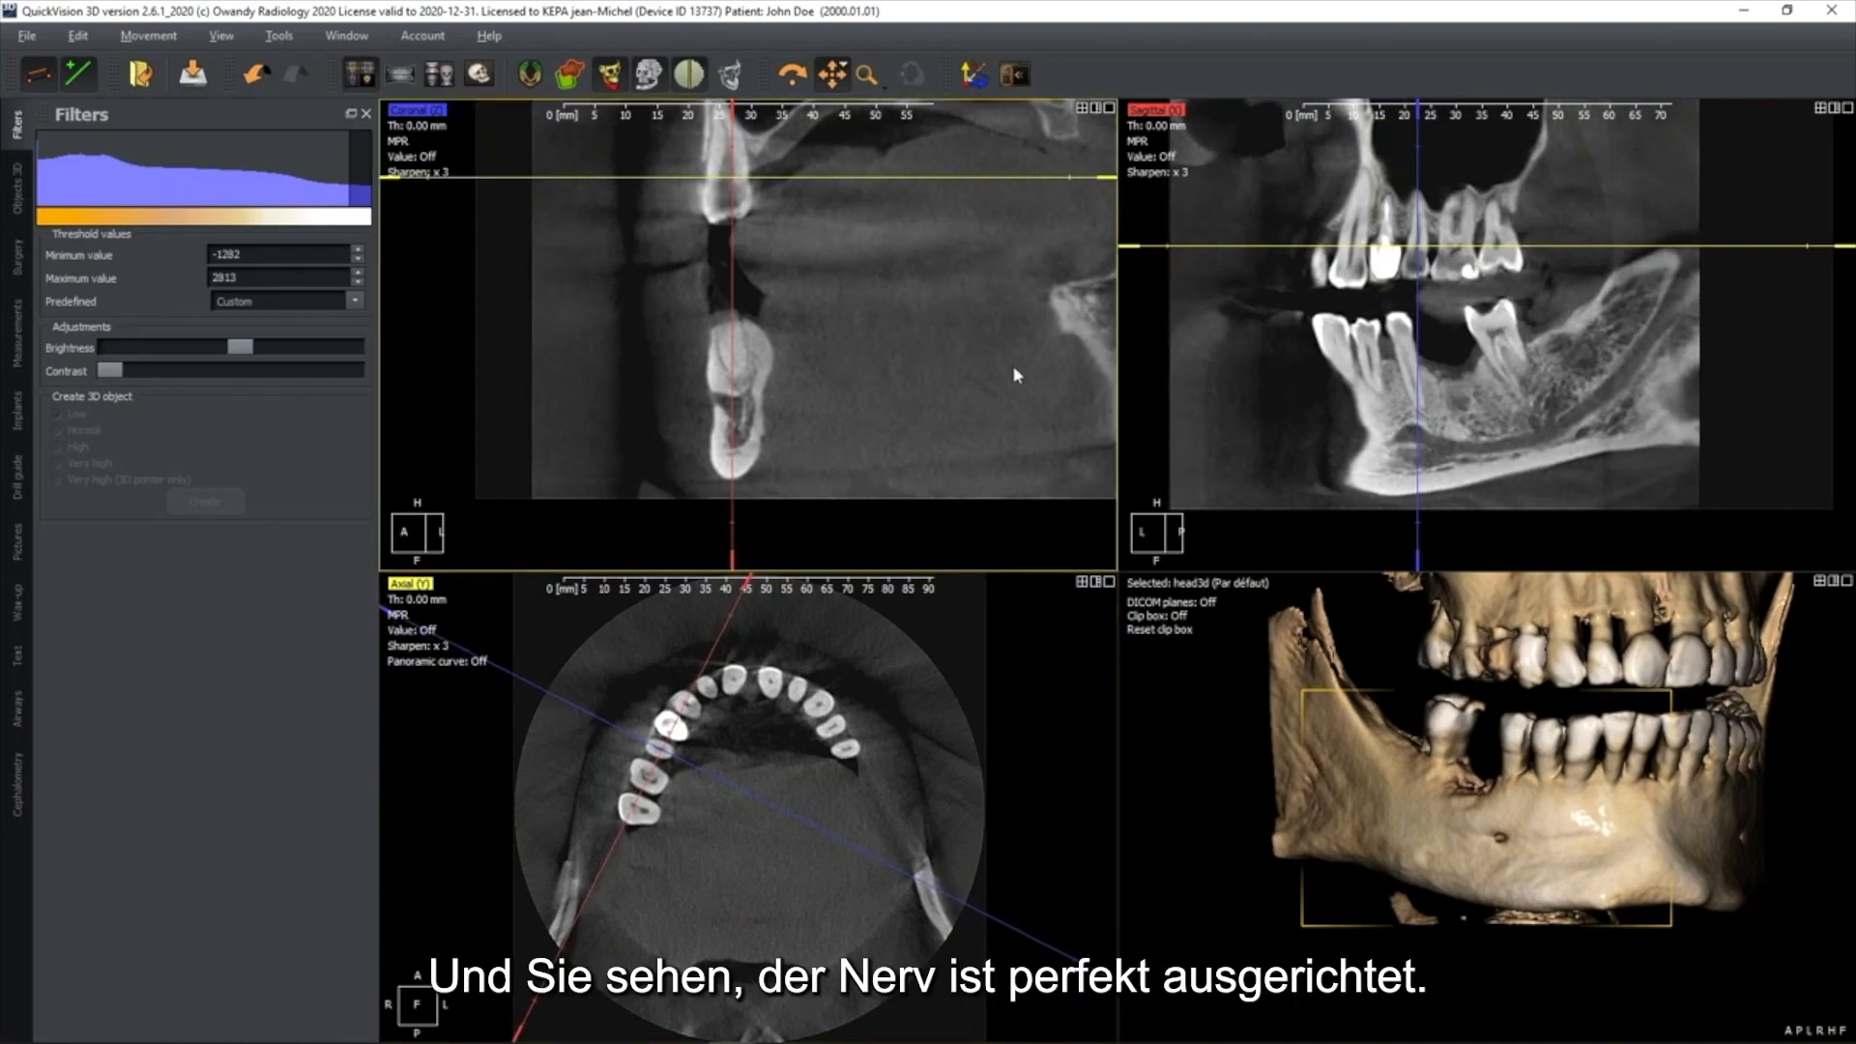
{"action": "double_click", "coordinate": [1303, 394]}
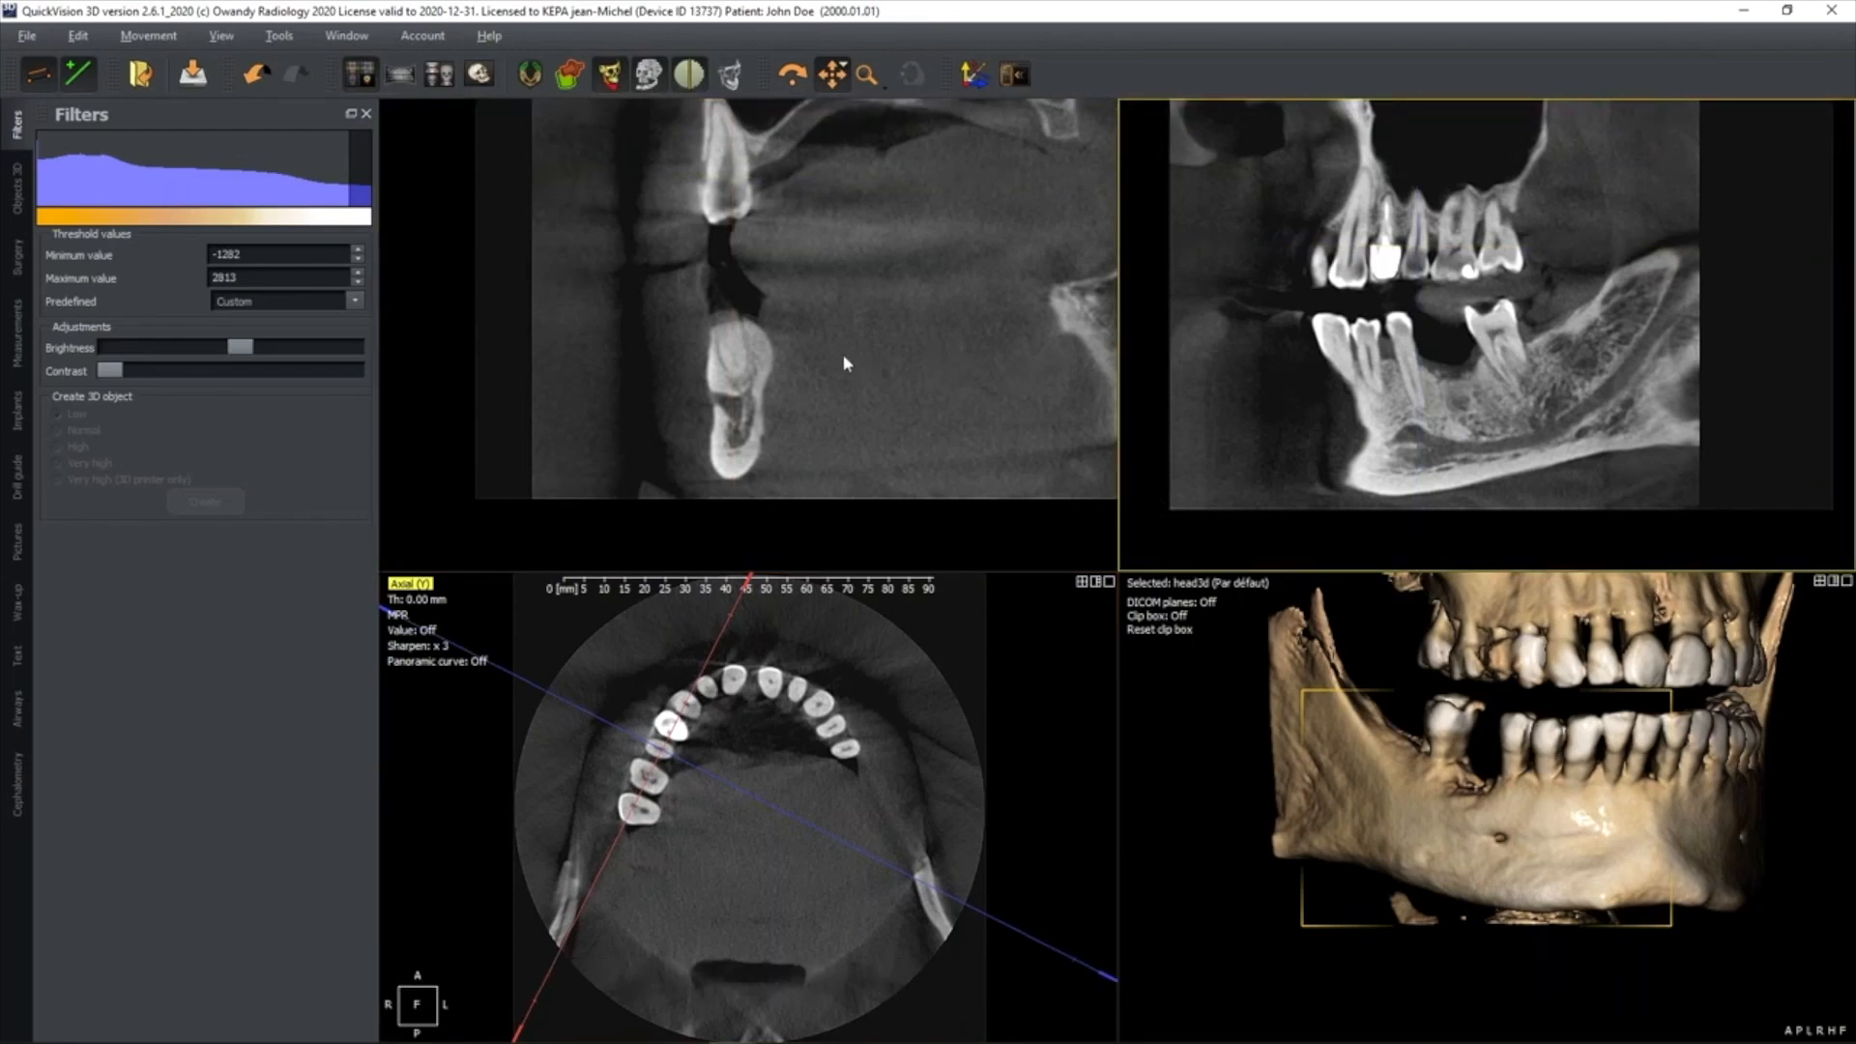
Create a nerve object and place its first two points at the mental foramen in the coronal view
{"action": "left_click", "coordinate": [20, 194]}
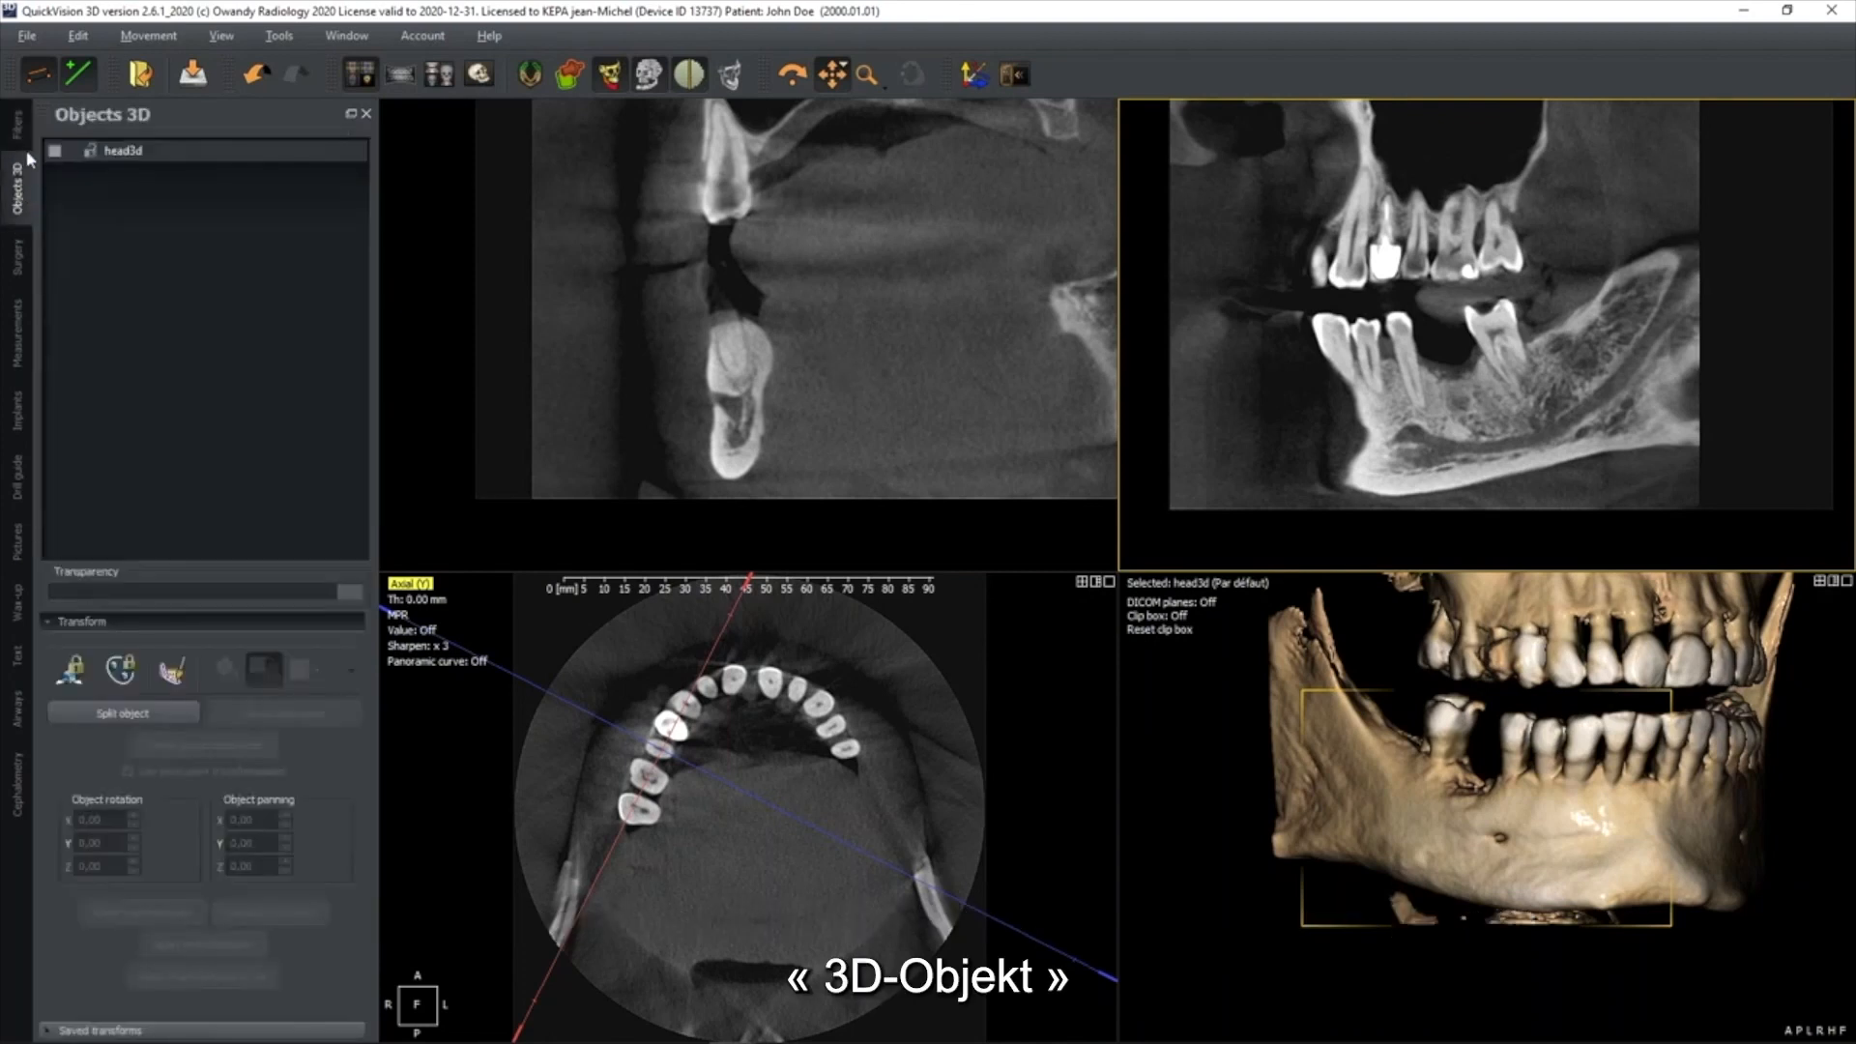
{"action": "left_click", "coordinate": [171, 672]}
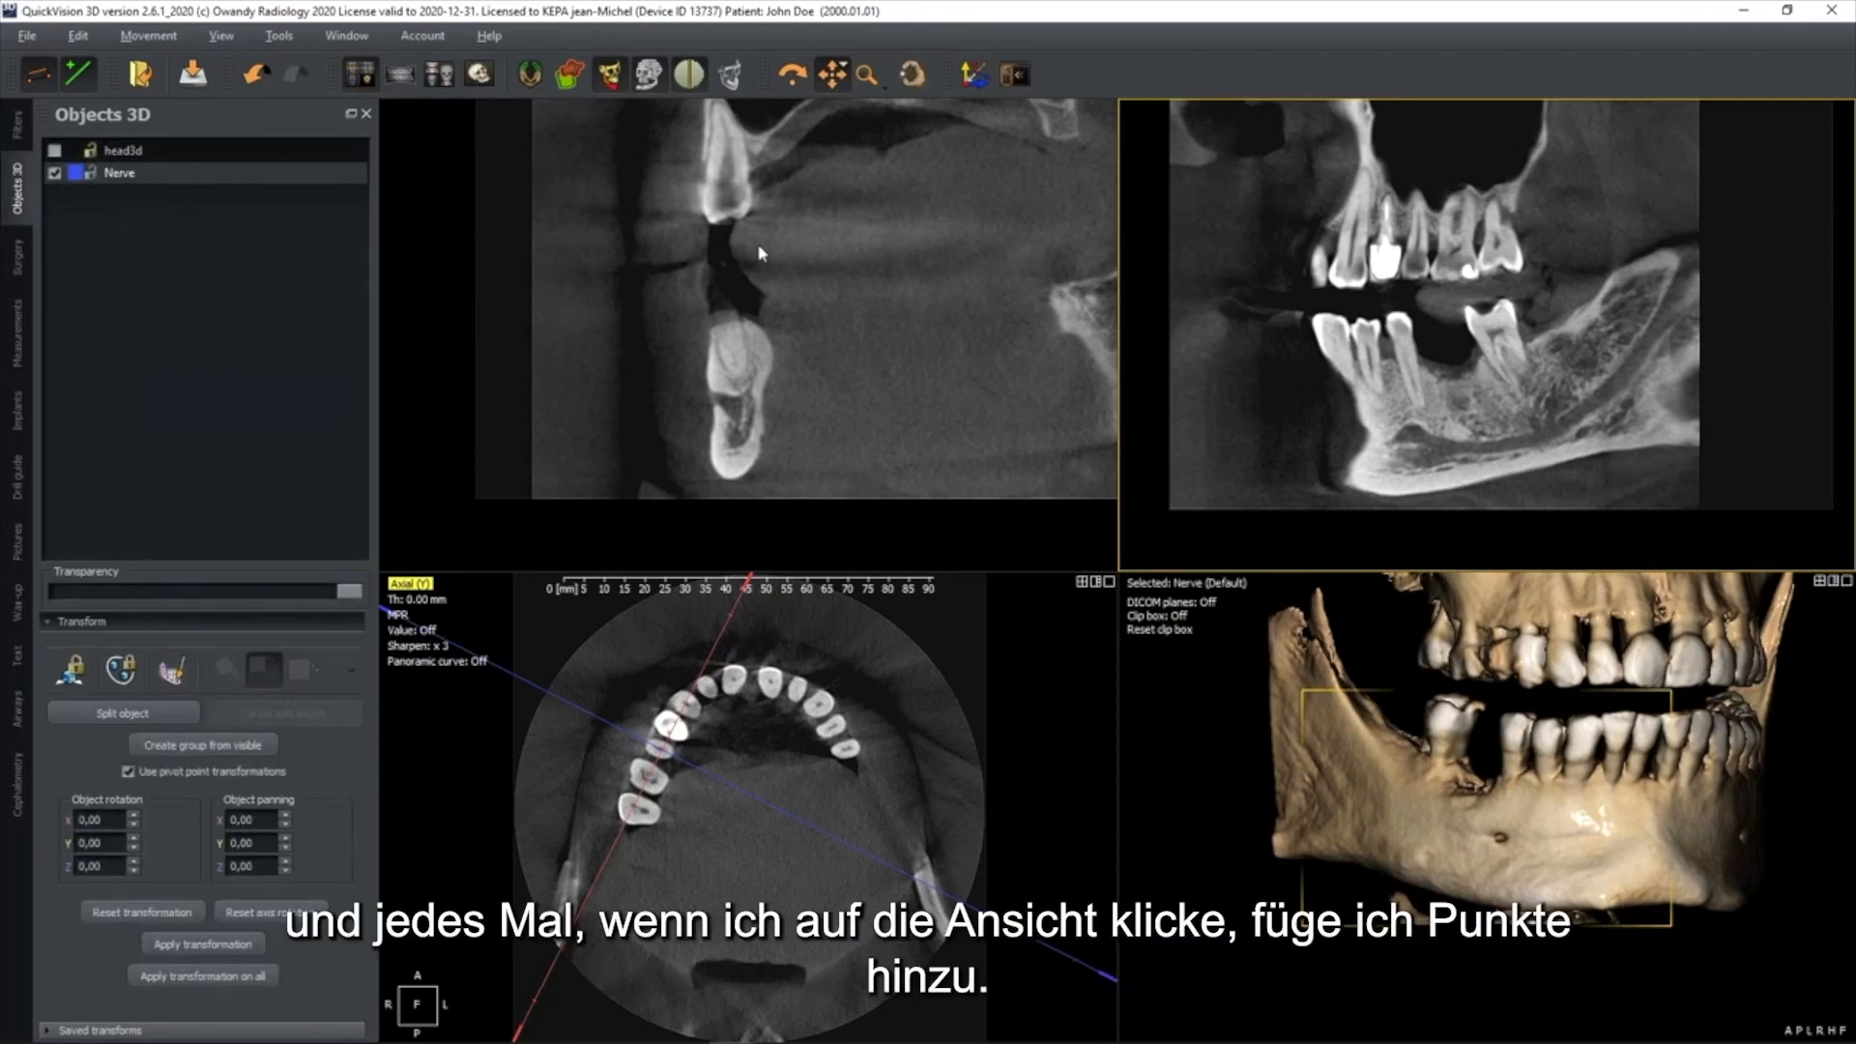
{"action": "left_click", "coordinate": [859, 182]}
{"action": "left_click", "coordinate": [912, 75]}
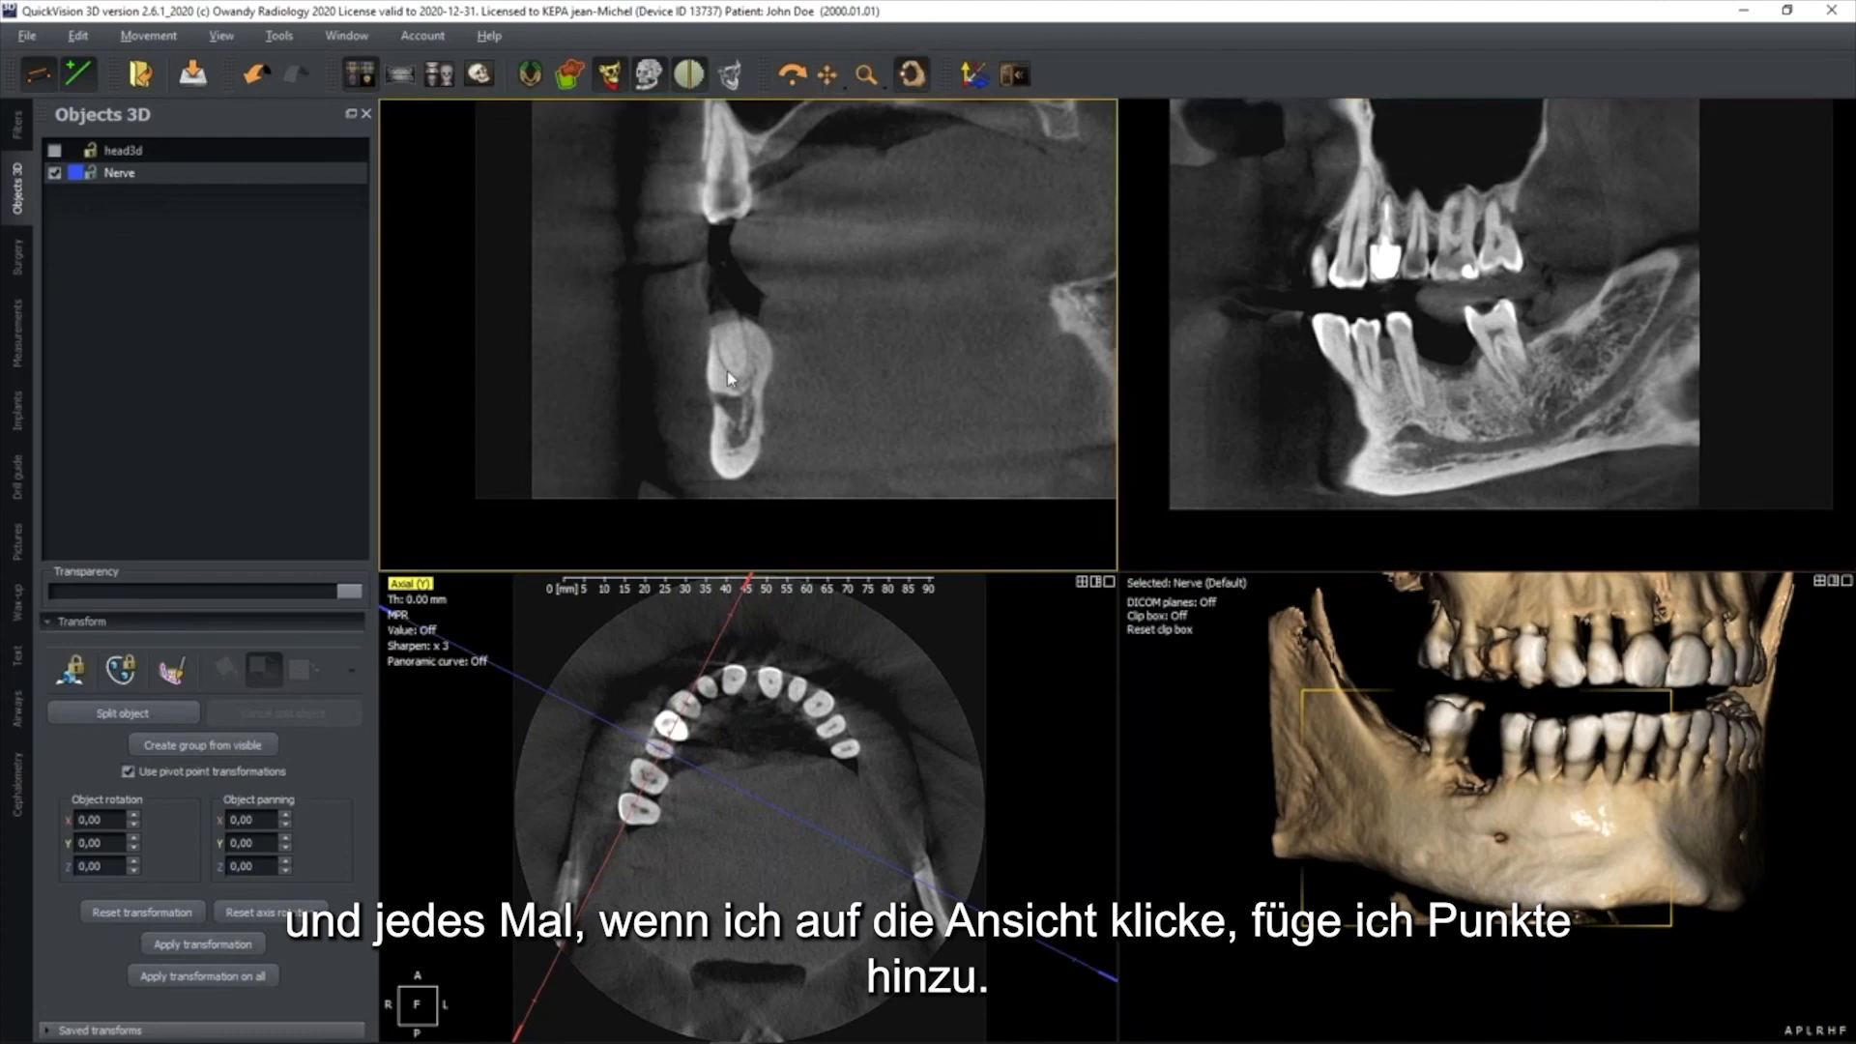
{"action": "left_click", "coordinate": [659, 364]}
{"action": "left_click", "coordinate": [734, 403]}
{"action": "left_click_drag", "start_coordinate": [658, 371], "coordinate": [734, 409]}
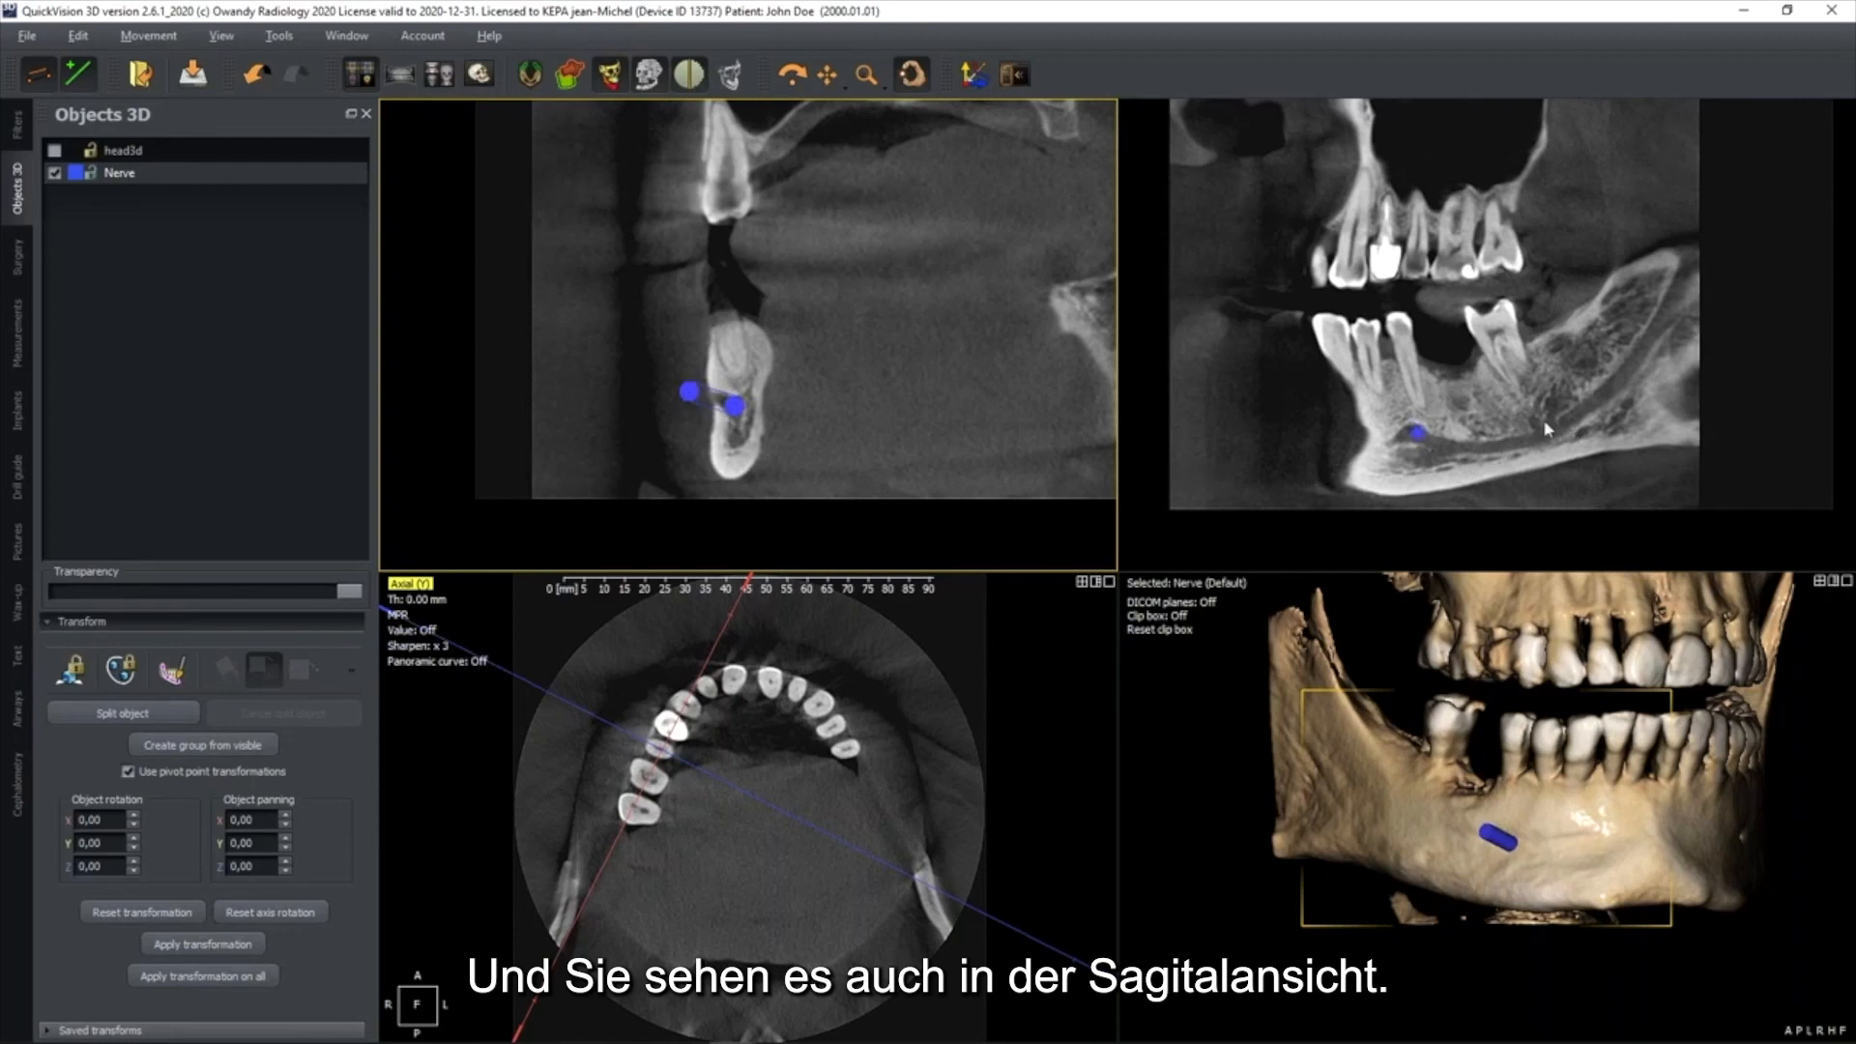
Trace the nerve in the sagittal view with a row of points along the mandibular canal up the ramus
{"action": "middle_click_drag", "start_coordinate": [1524, 409], "coordinate": [1482, 365]}
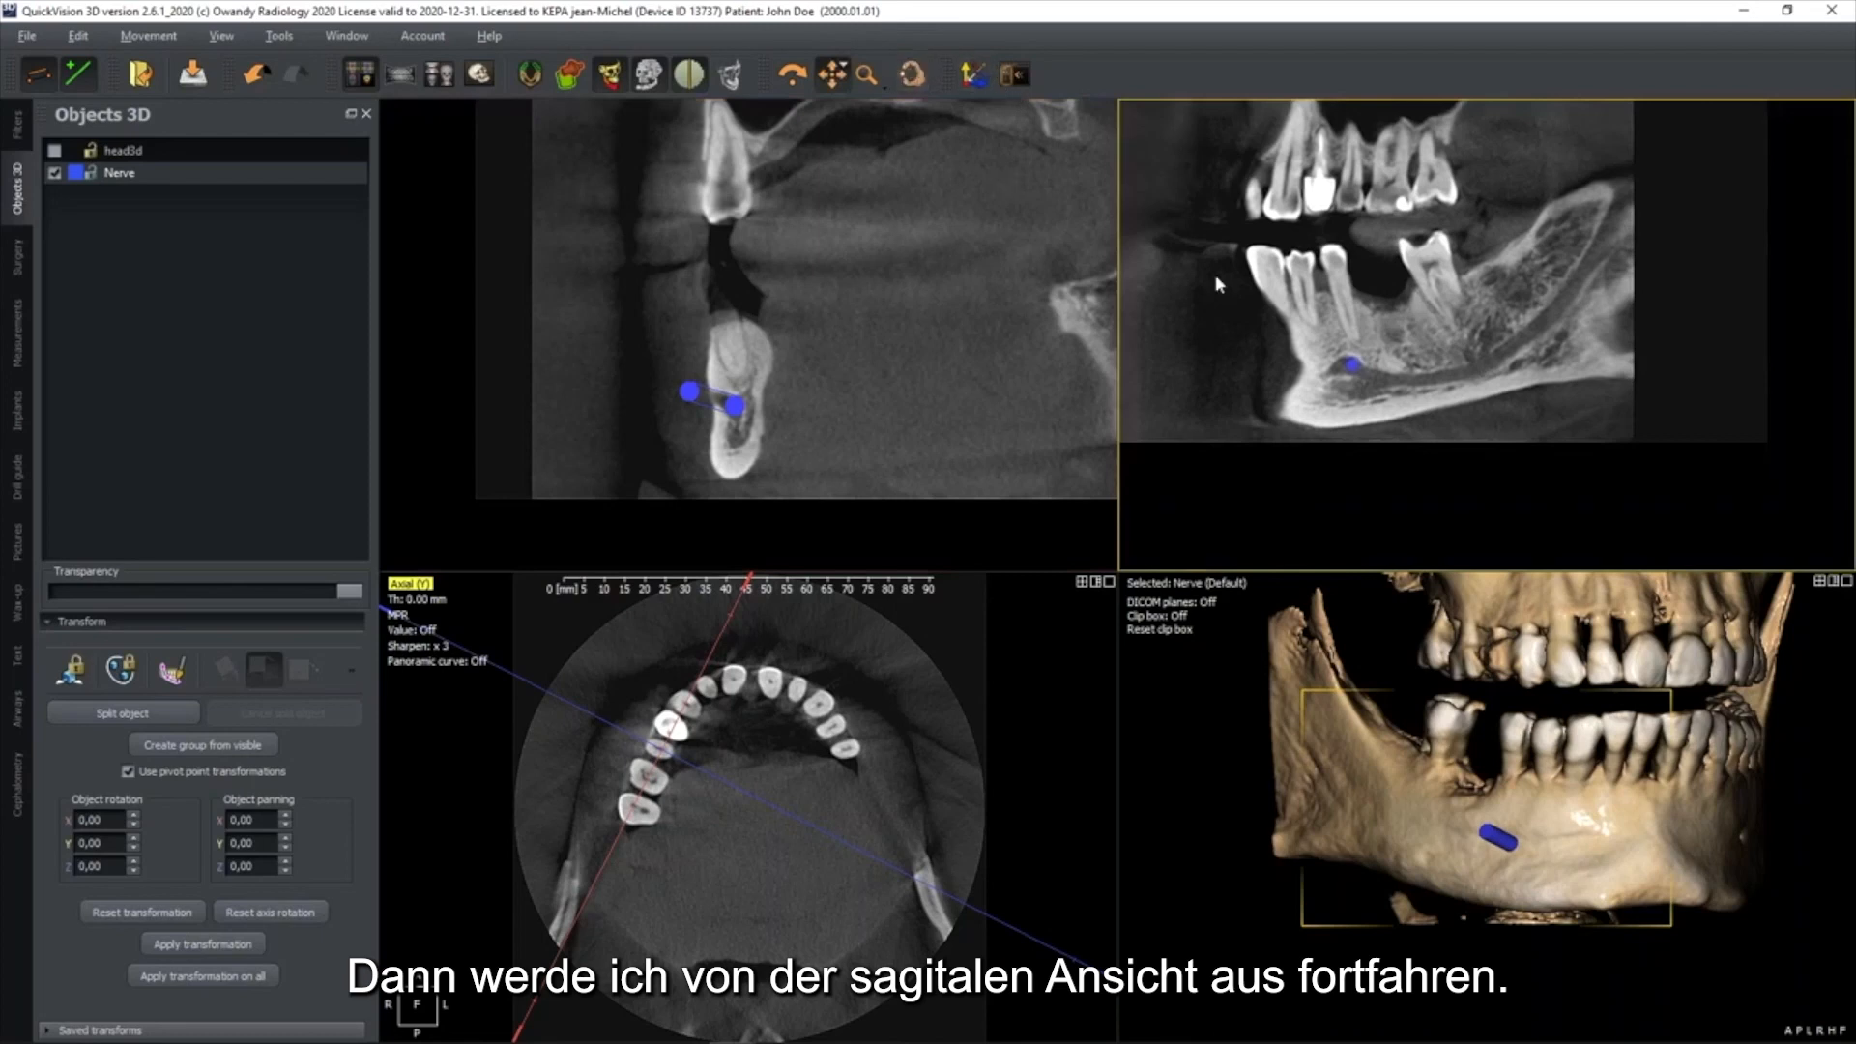
{"action": "left_click", "coordinate": [912, 75]}
{"action": "left_click", "coordinate": [1369, 368]}
{"action": "left_click", "coordinate": [1399, 378]}
{"action": "left_click", "coordinate": [1432, 376]}
{"action": "left_click", "coordinate": [1467, 370]}
{"action": "left_click", "coordinate": [1502, 355]}
{"action": "left_click", "coordinate": [1524, 338]}
{"action": "left_click", "coordinate": [1551, 311]}
{"action": "left_click", "coordinate": [1567, 292]}
{"action": "left_click", "coordinate": [1594, 255]}
{"action": "left_click", "coordinate": [1613, 223]}
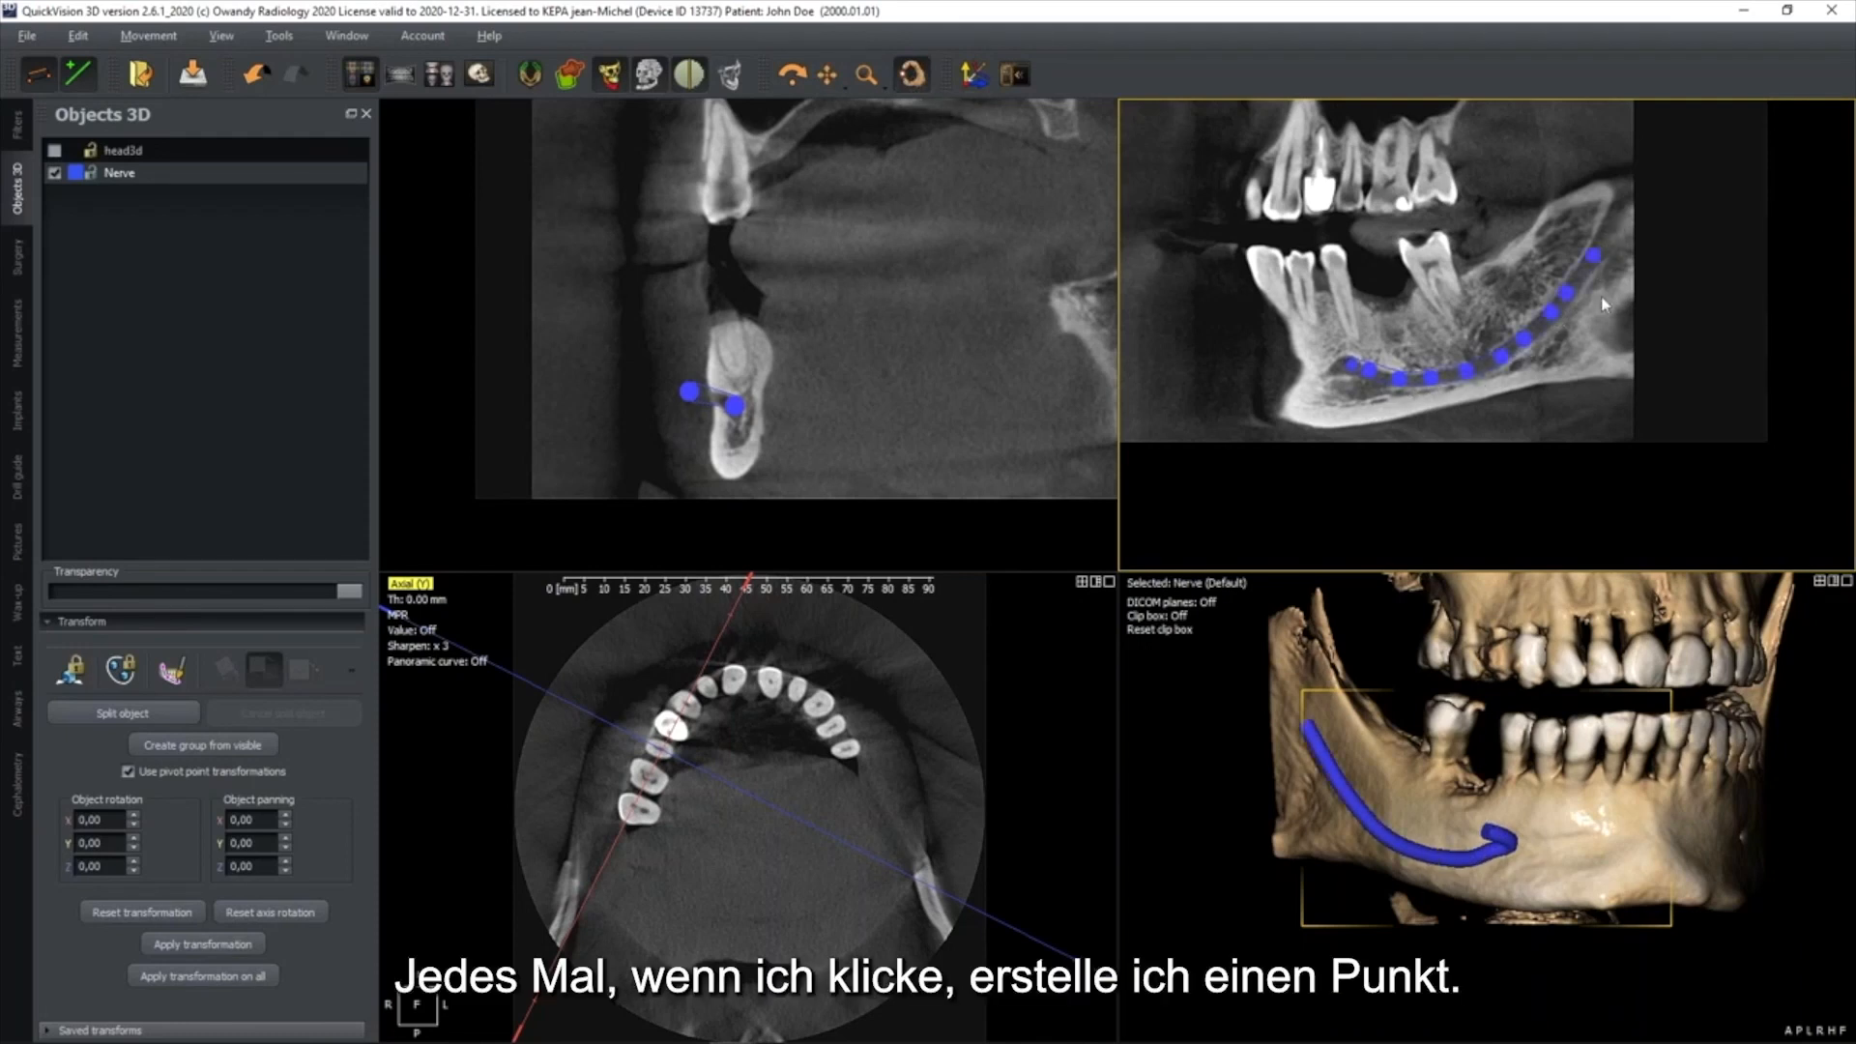
Finish the nerve points and set the nerve's colour to bright green (#55ff00)
{"action": "left_click_drag", "start_coordinate": [1568, 379], "coordinate": [1562, 375]}
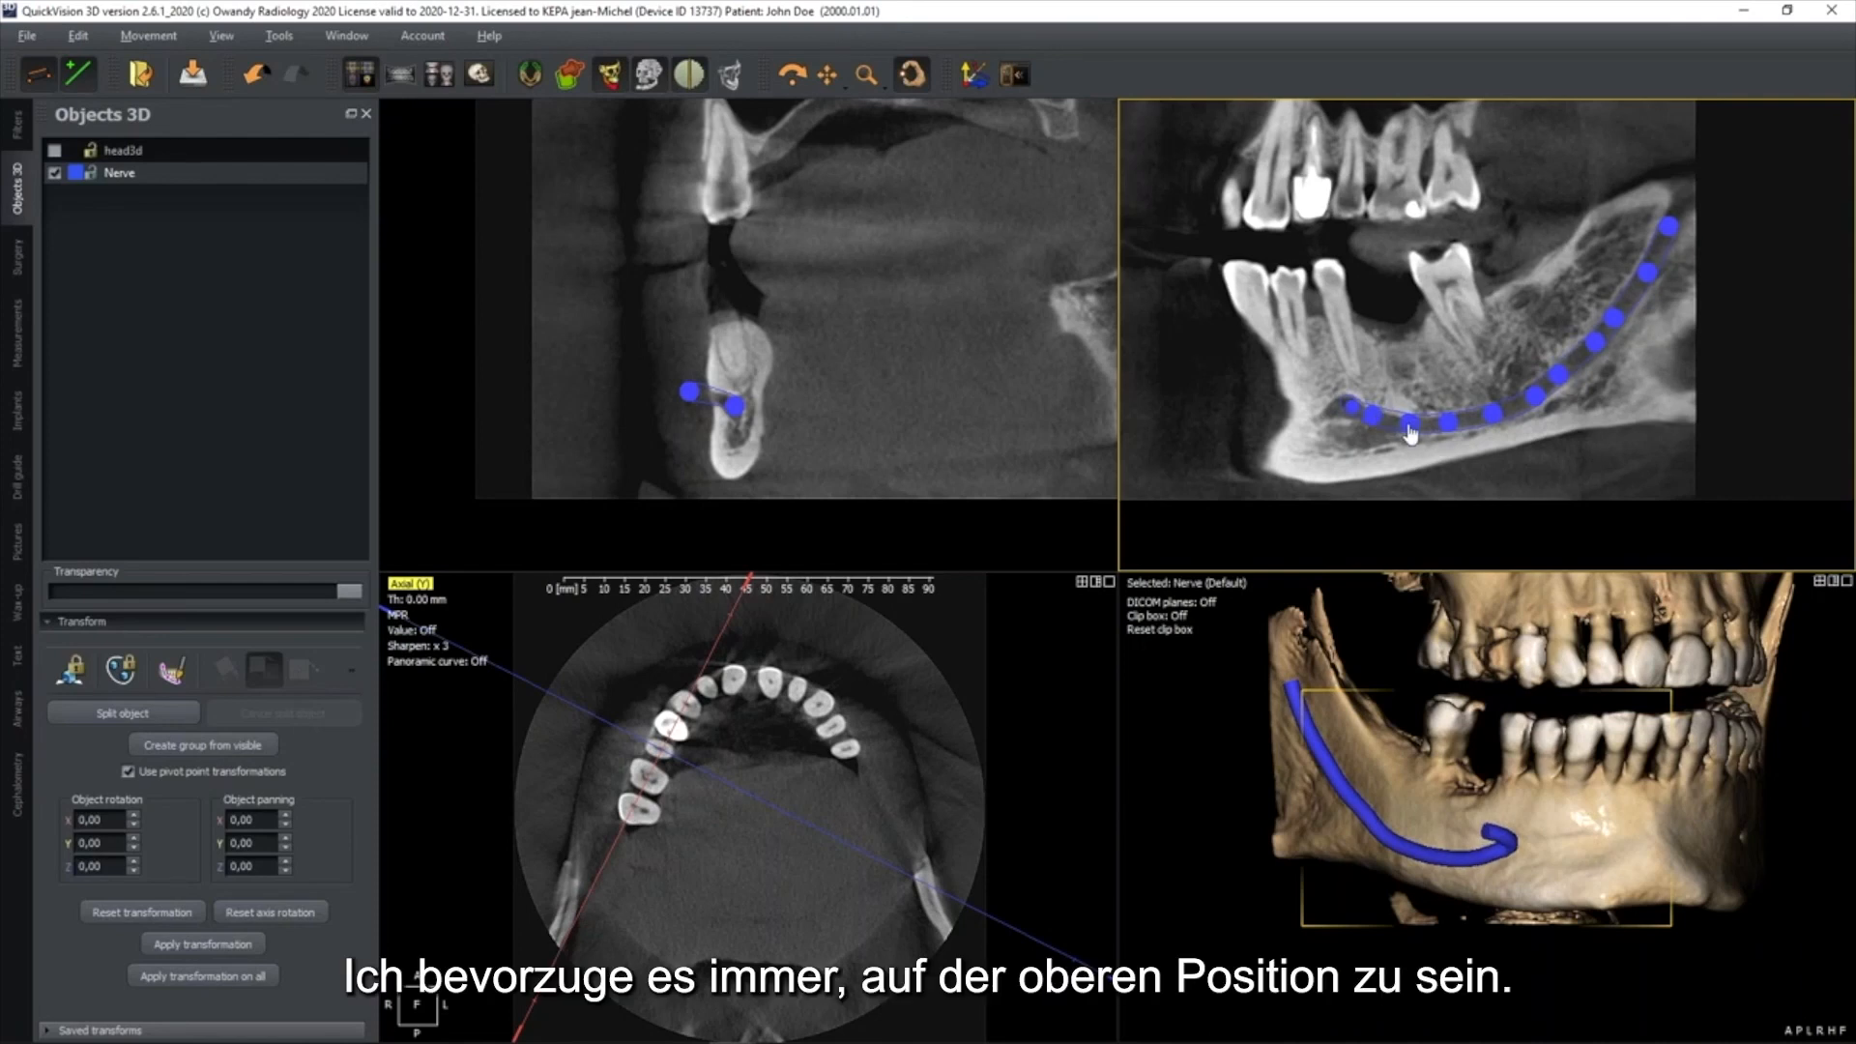
{"action": "right_click", "coordinate": [1493, 416]}
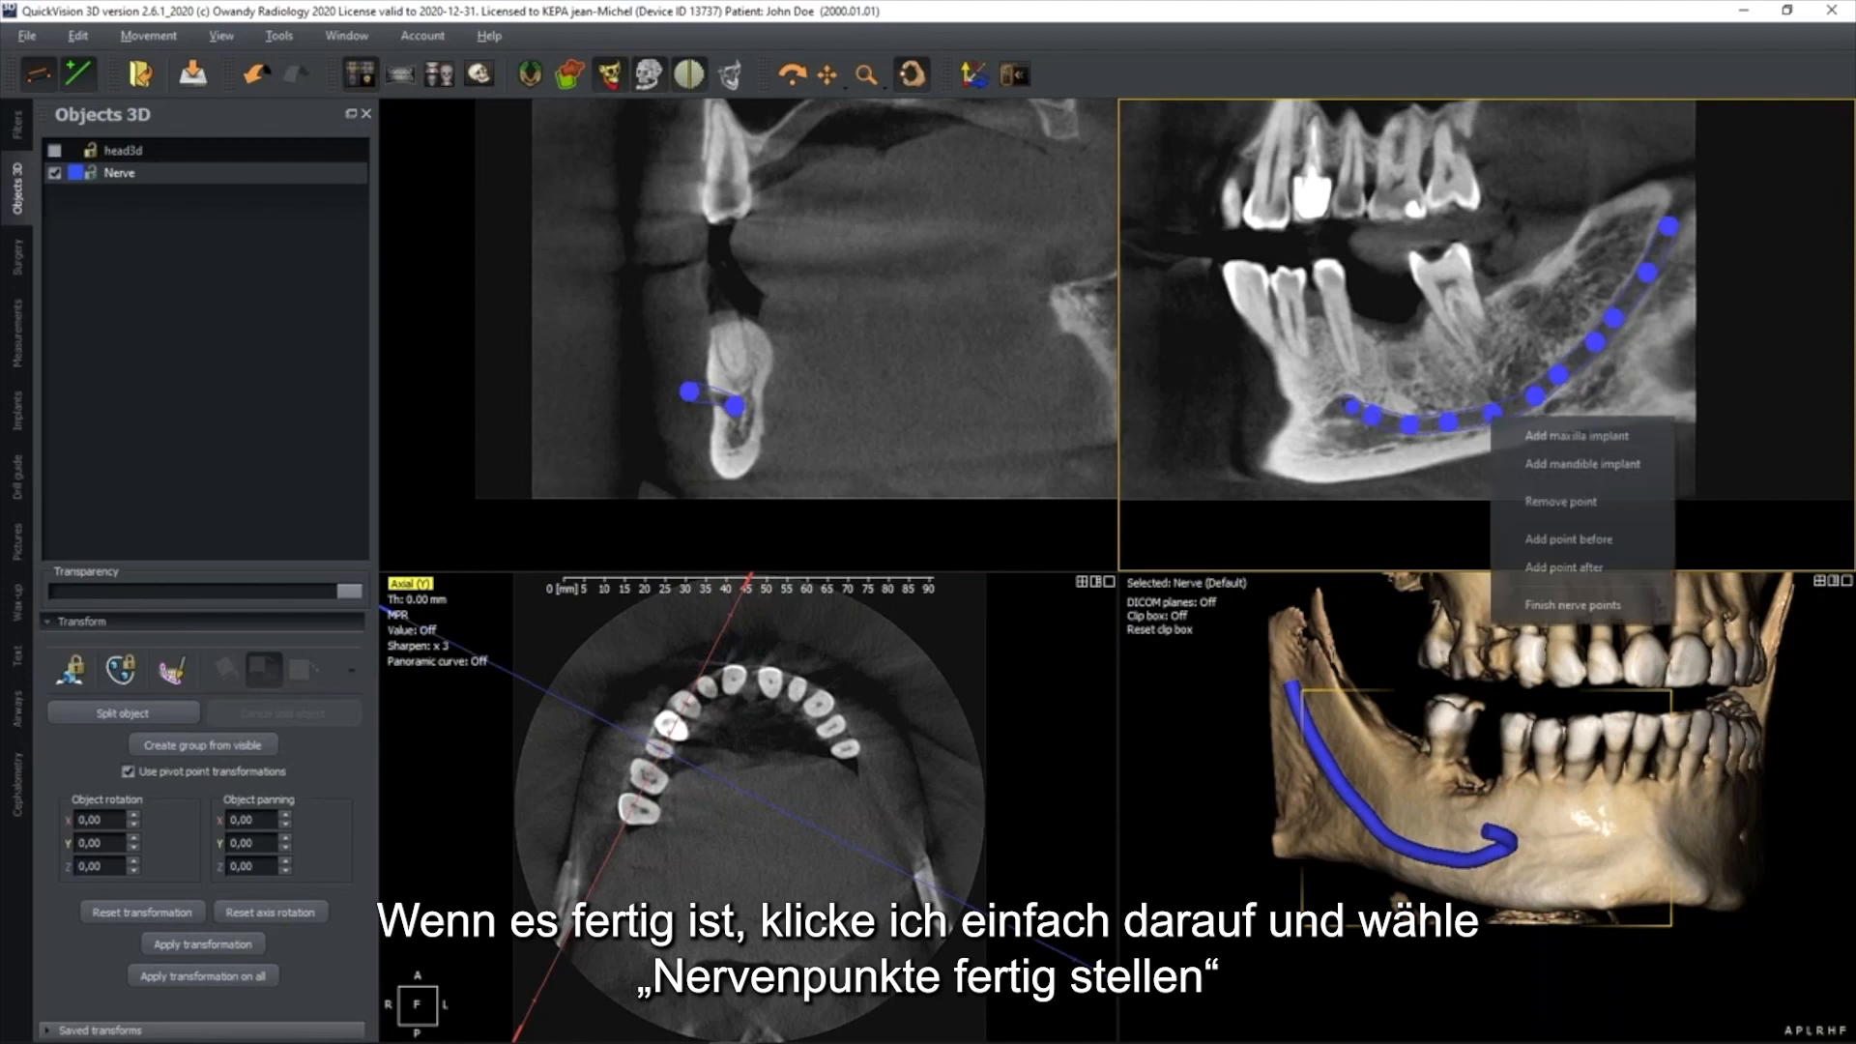
{"action": "left_click", "coordinate": [1553, 607]}
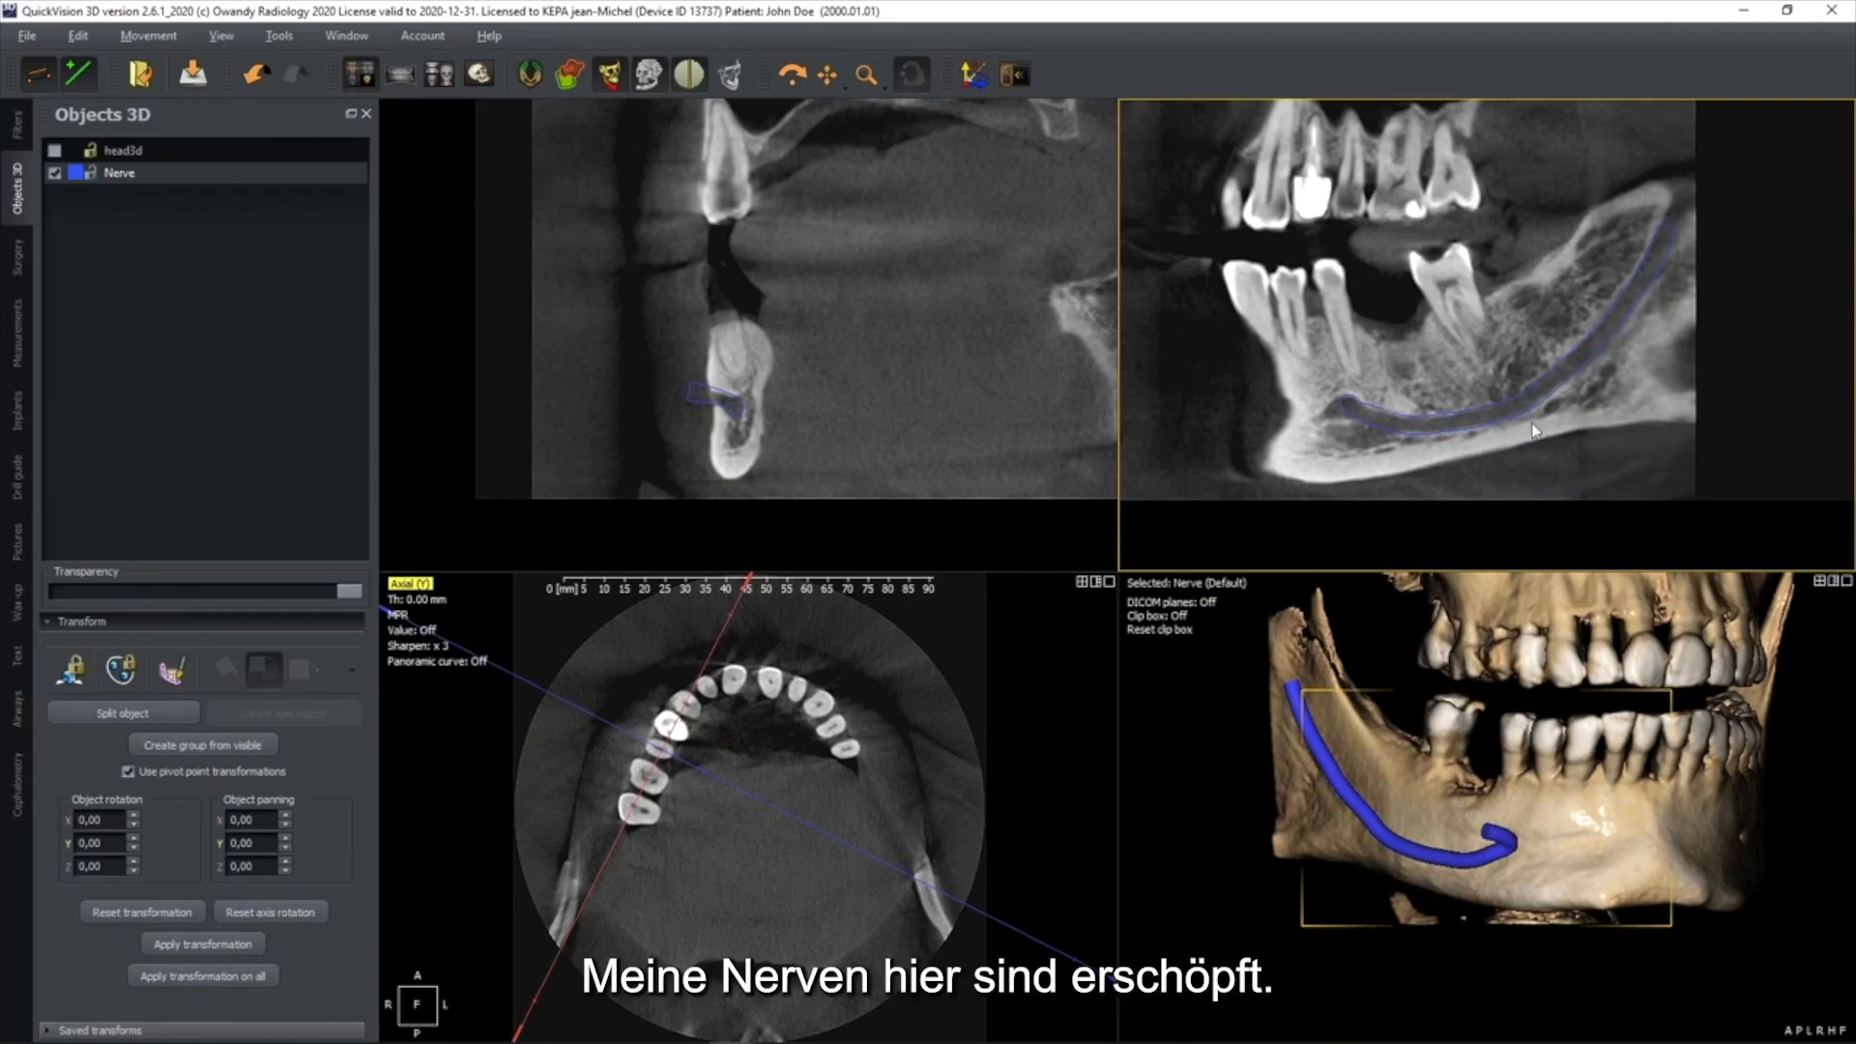
{"action": "left_click", "coordinate": [77, 173]}
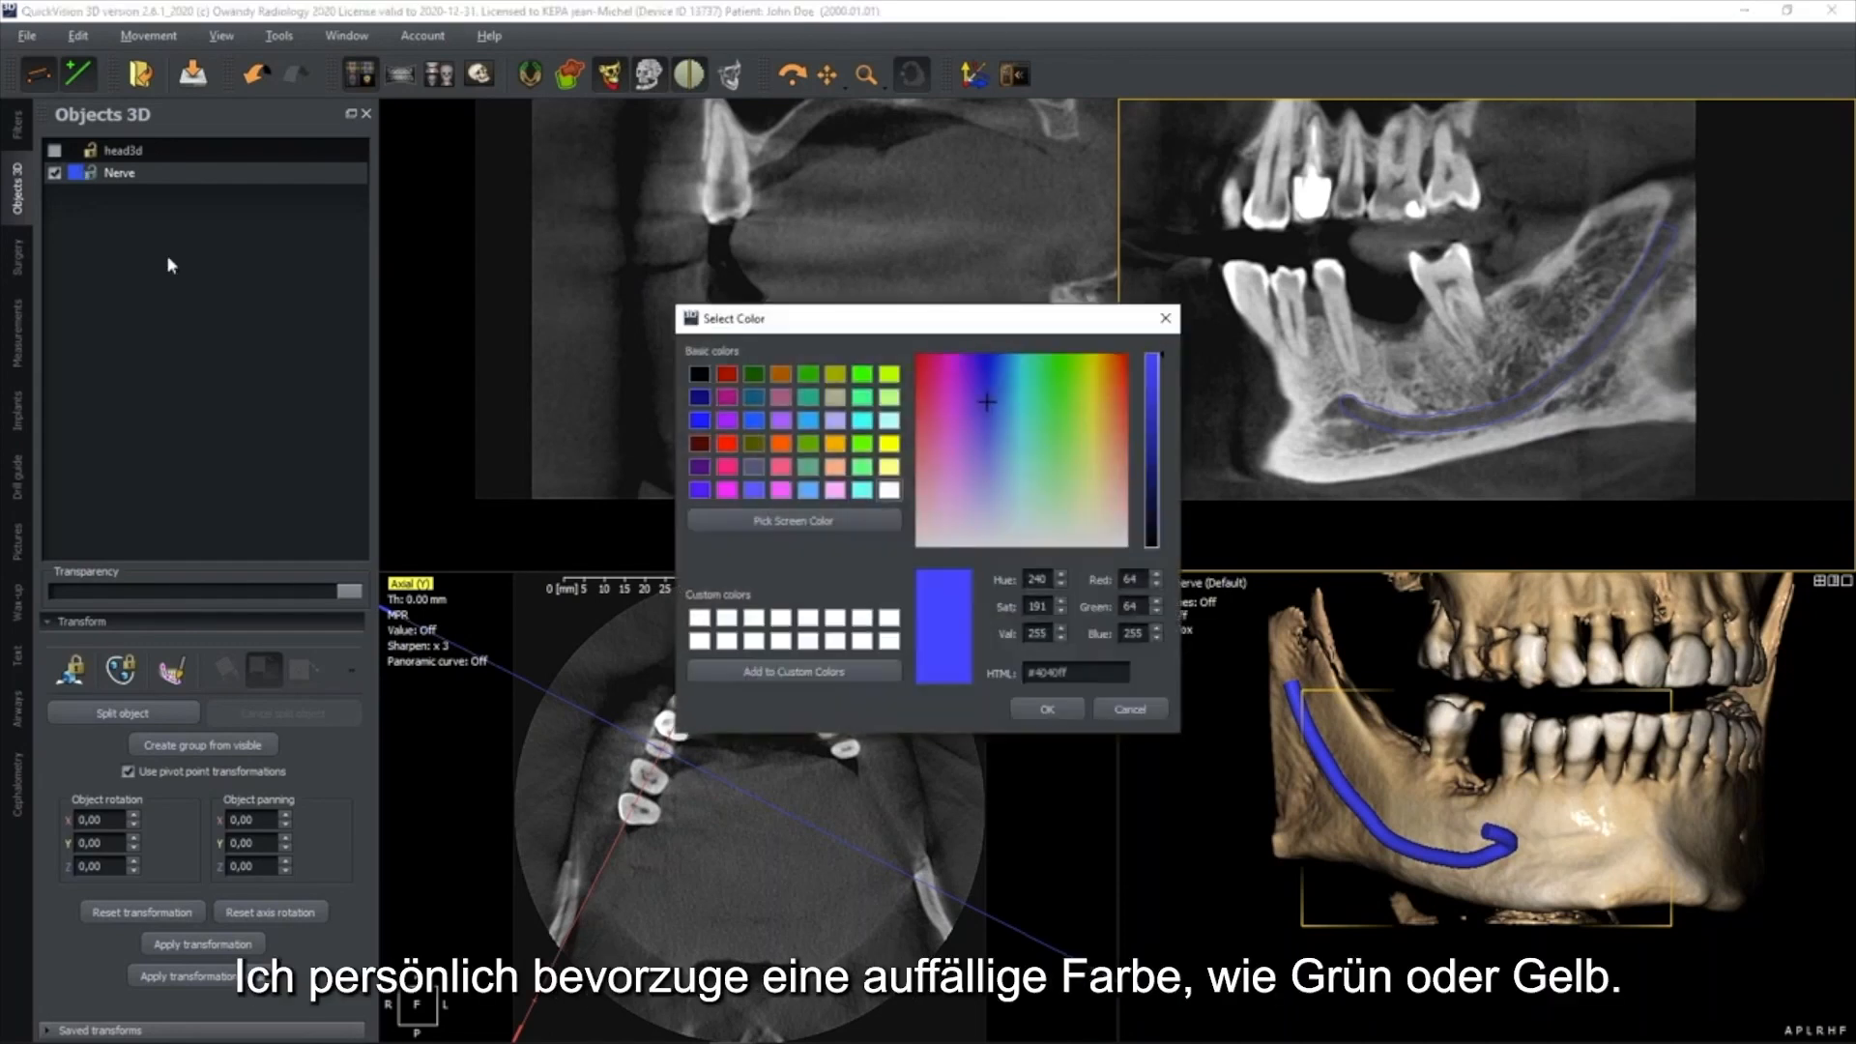
{"action": "left_click", "coordinate": [859, 450]}
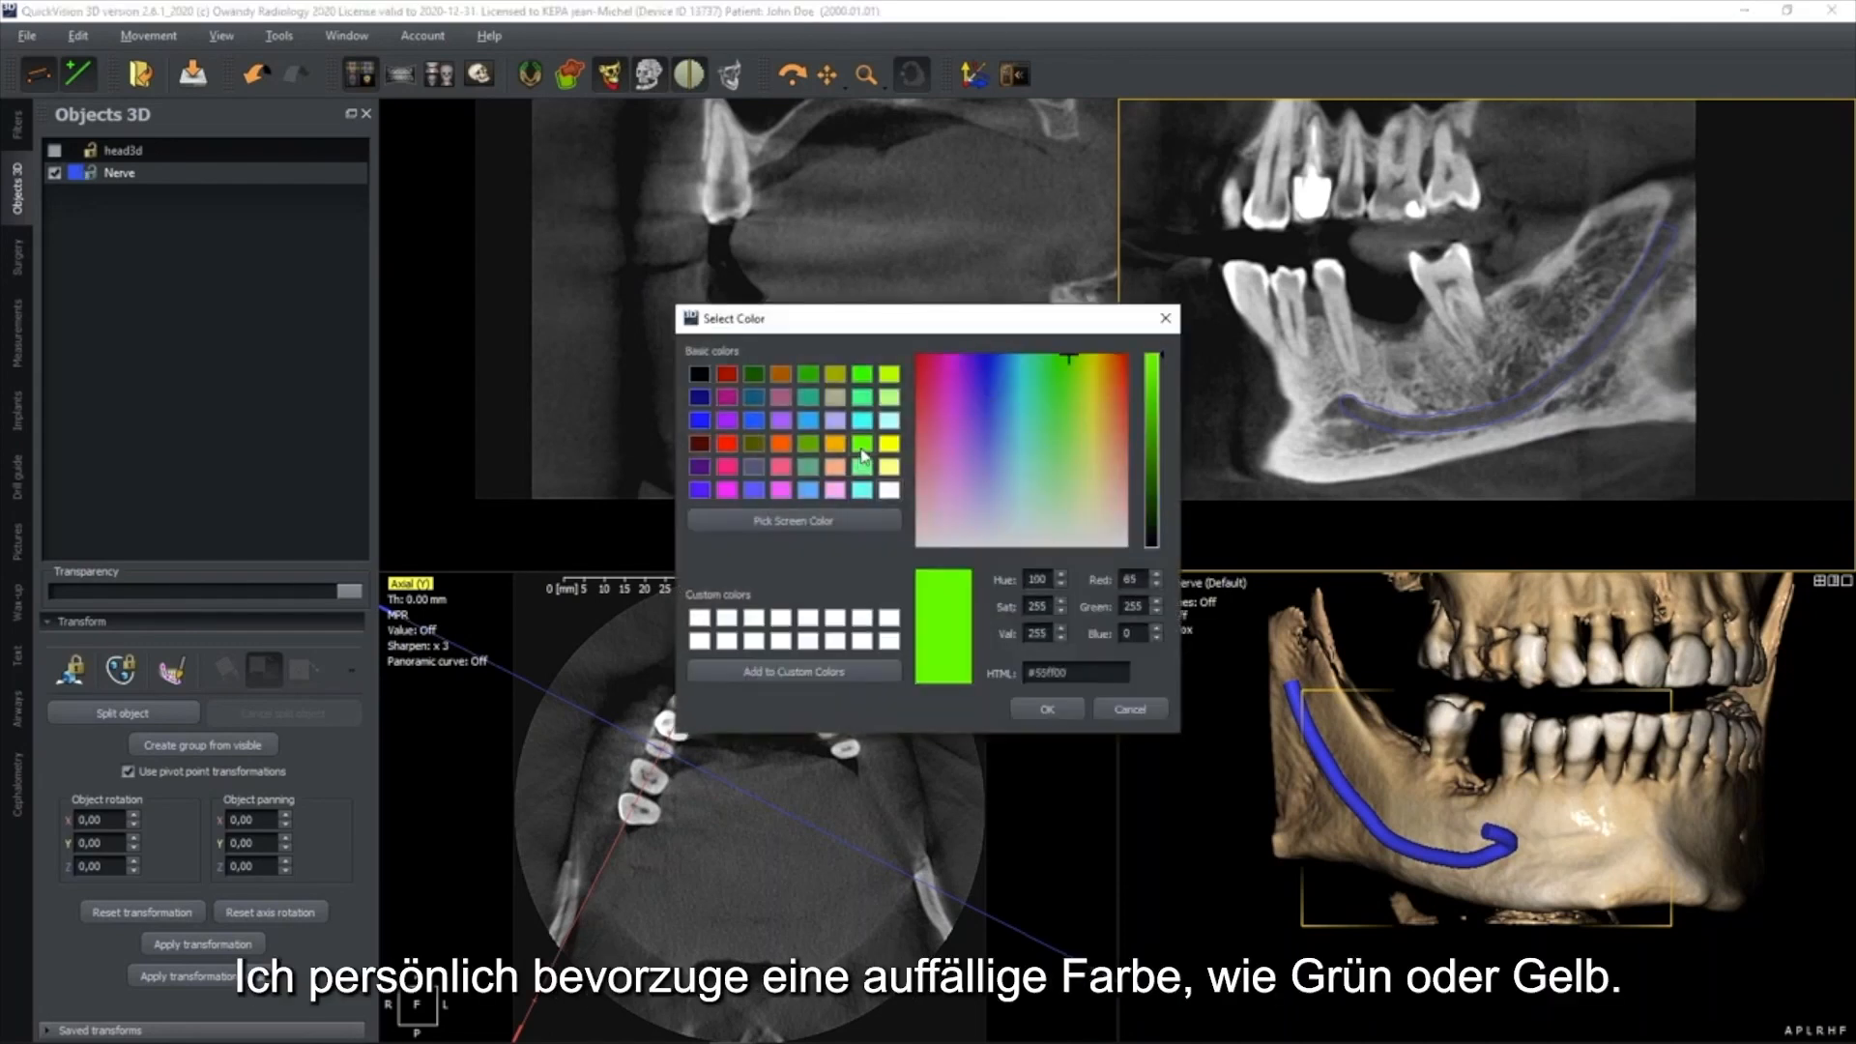
{"action": "left_click", "coordinate": [1044, 709]}
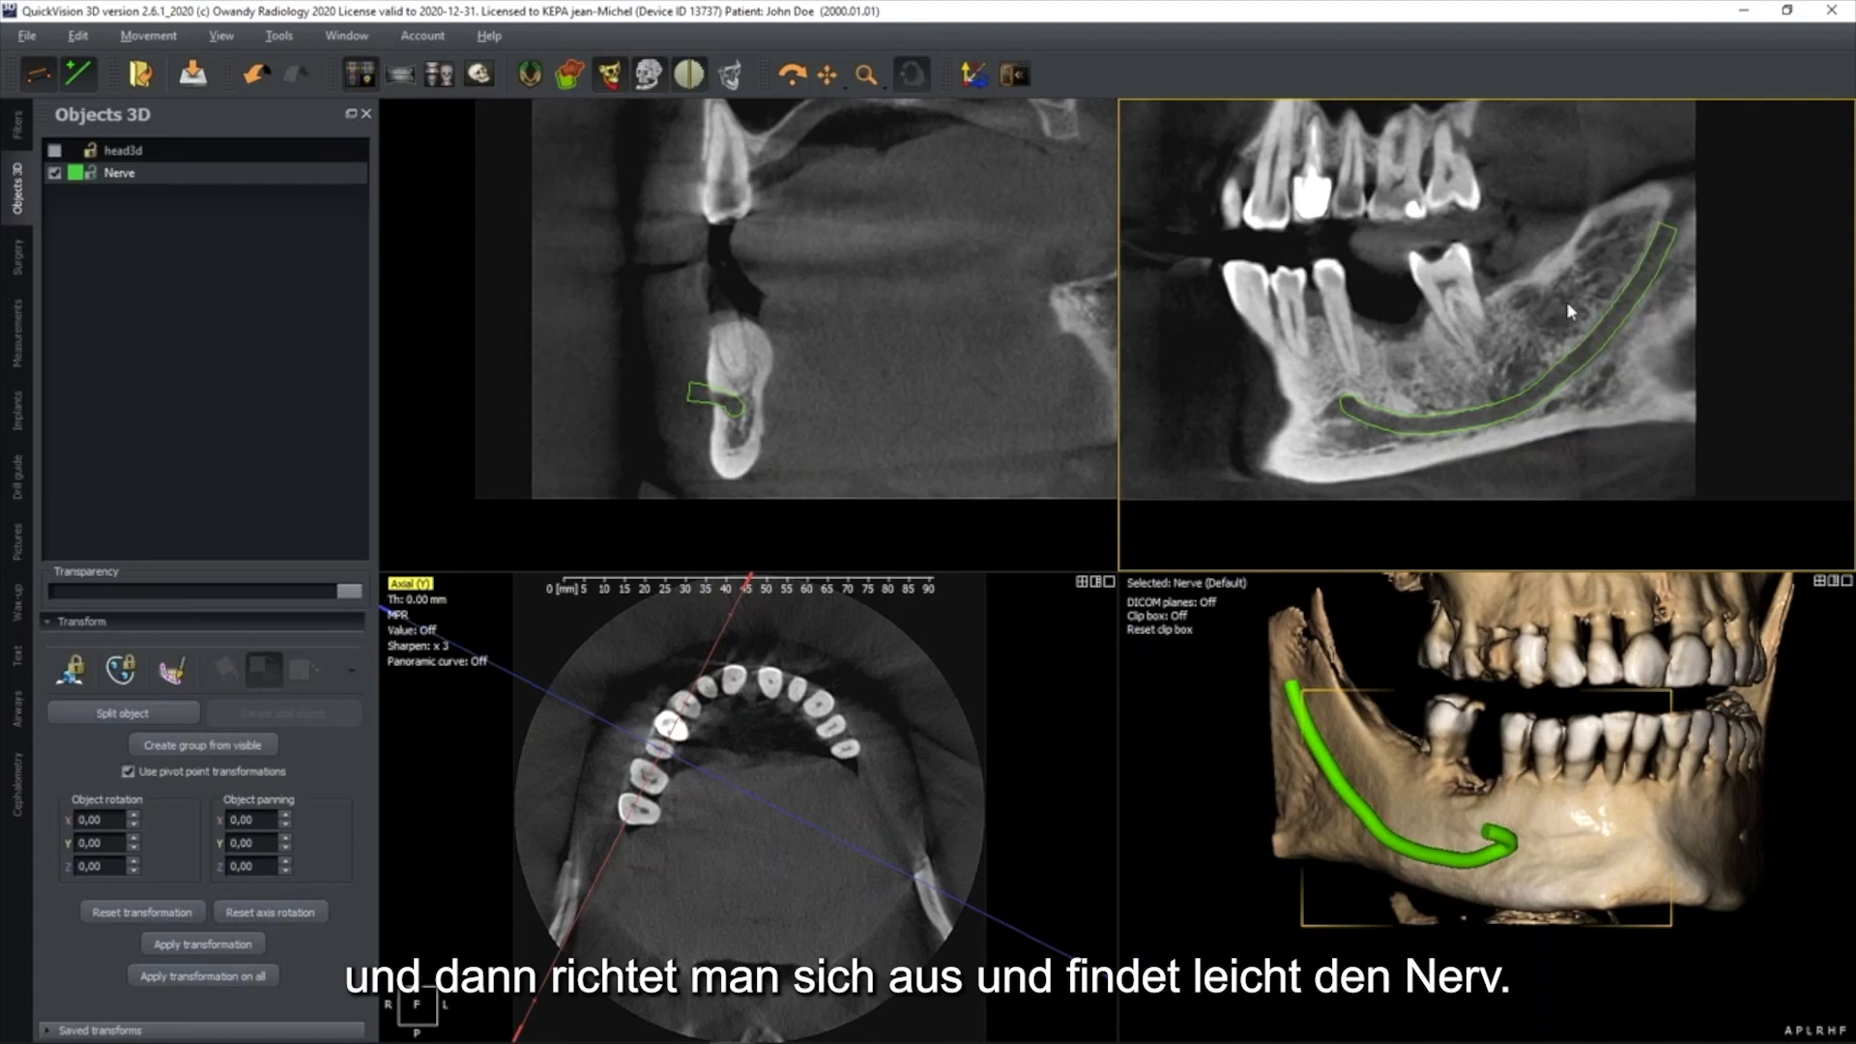
Show the coronal and sagittal slice lines, centre them on the lower tooth gap and tilt them roughly parallel to the neighbouring crowns
{"action": "double_click", "coordinate": [976, 363]}
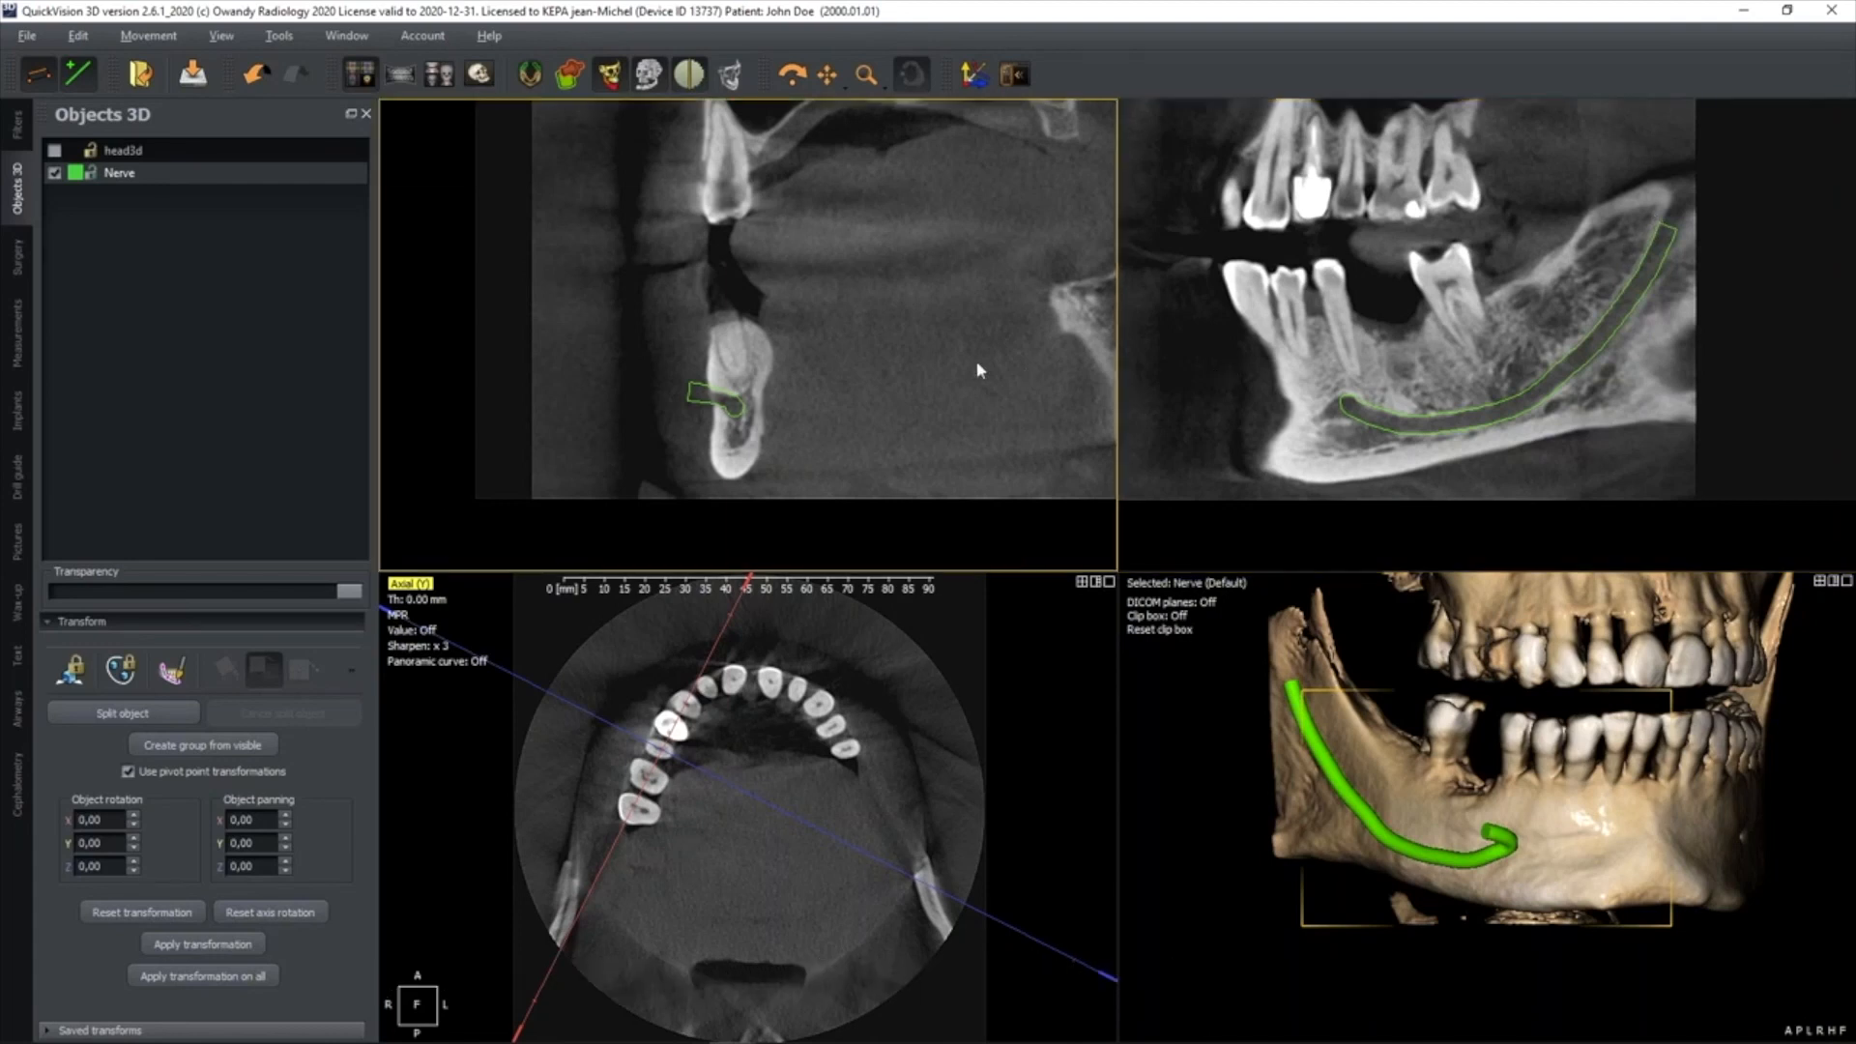
{"action": "double_click", "coordinate": [1371, 345]}
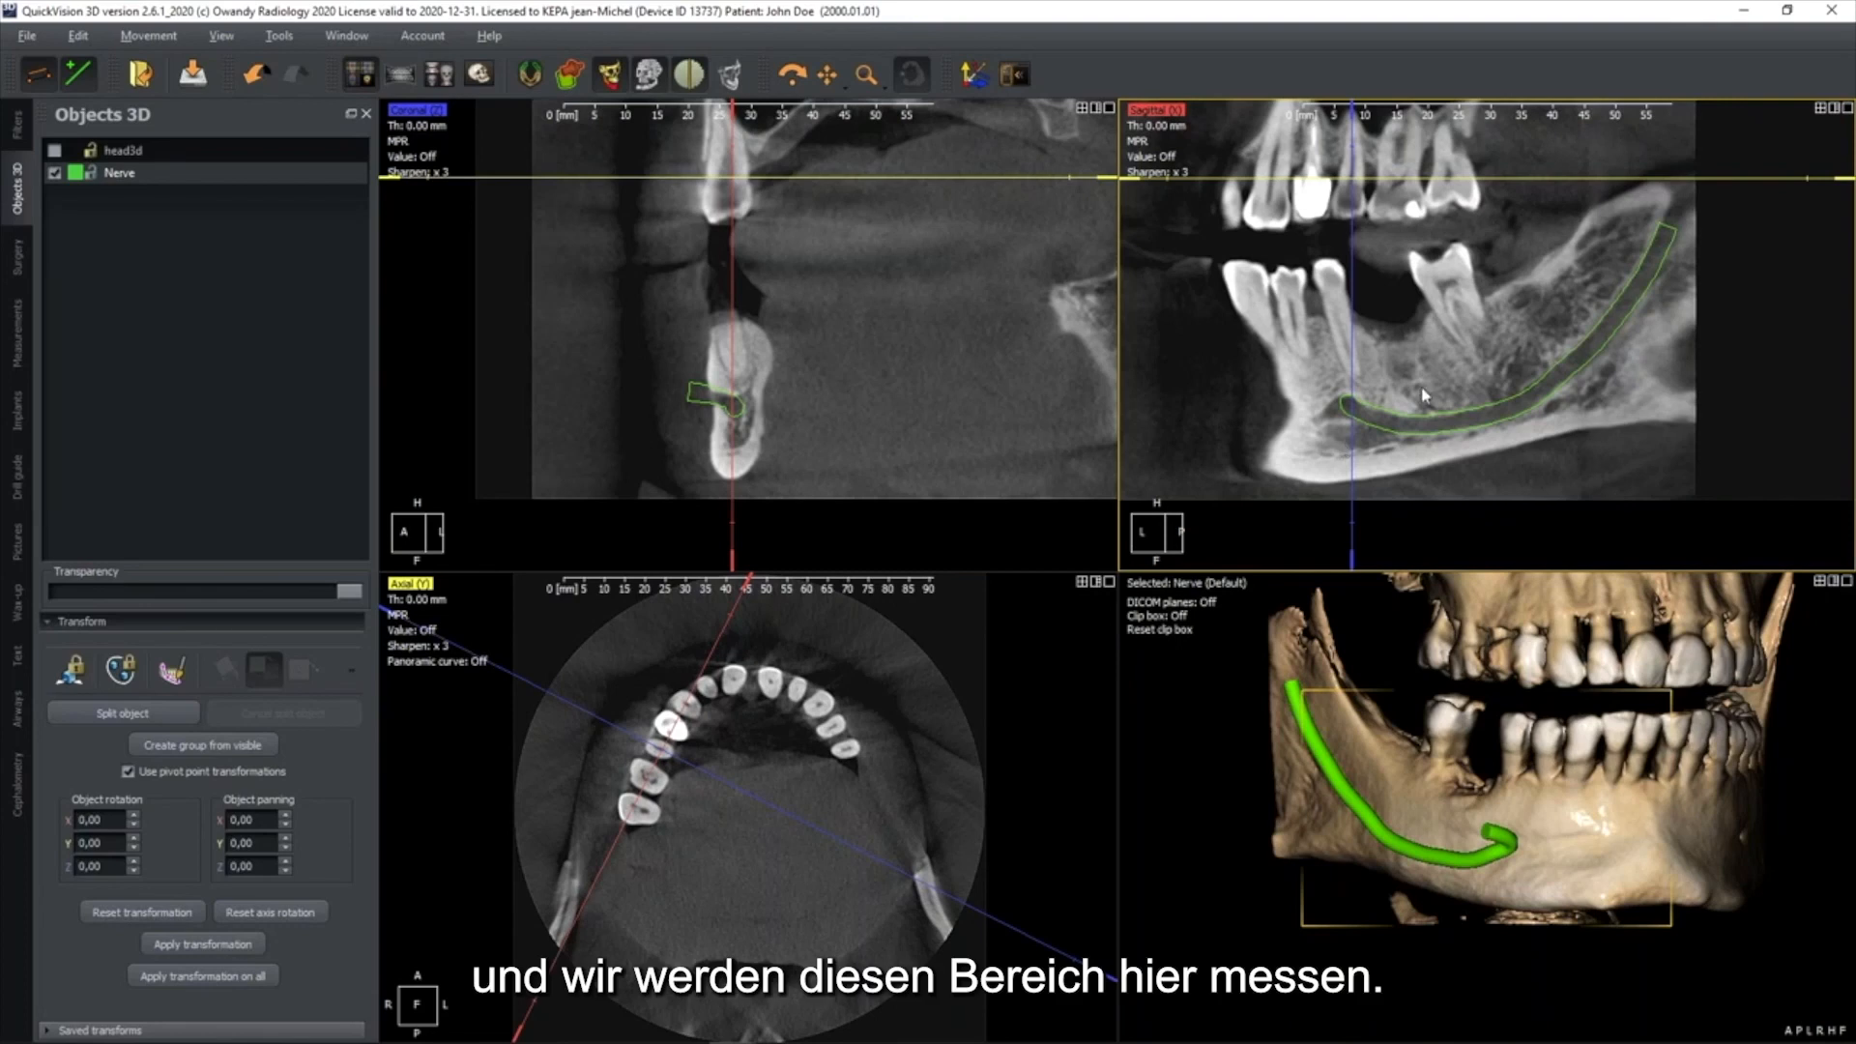
{"action": "left_click_drag", "start_coordinate": [1353, 179], "coordinate": [1381, 294]}
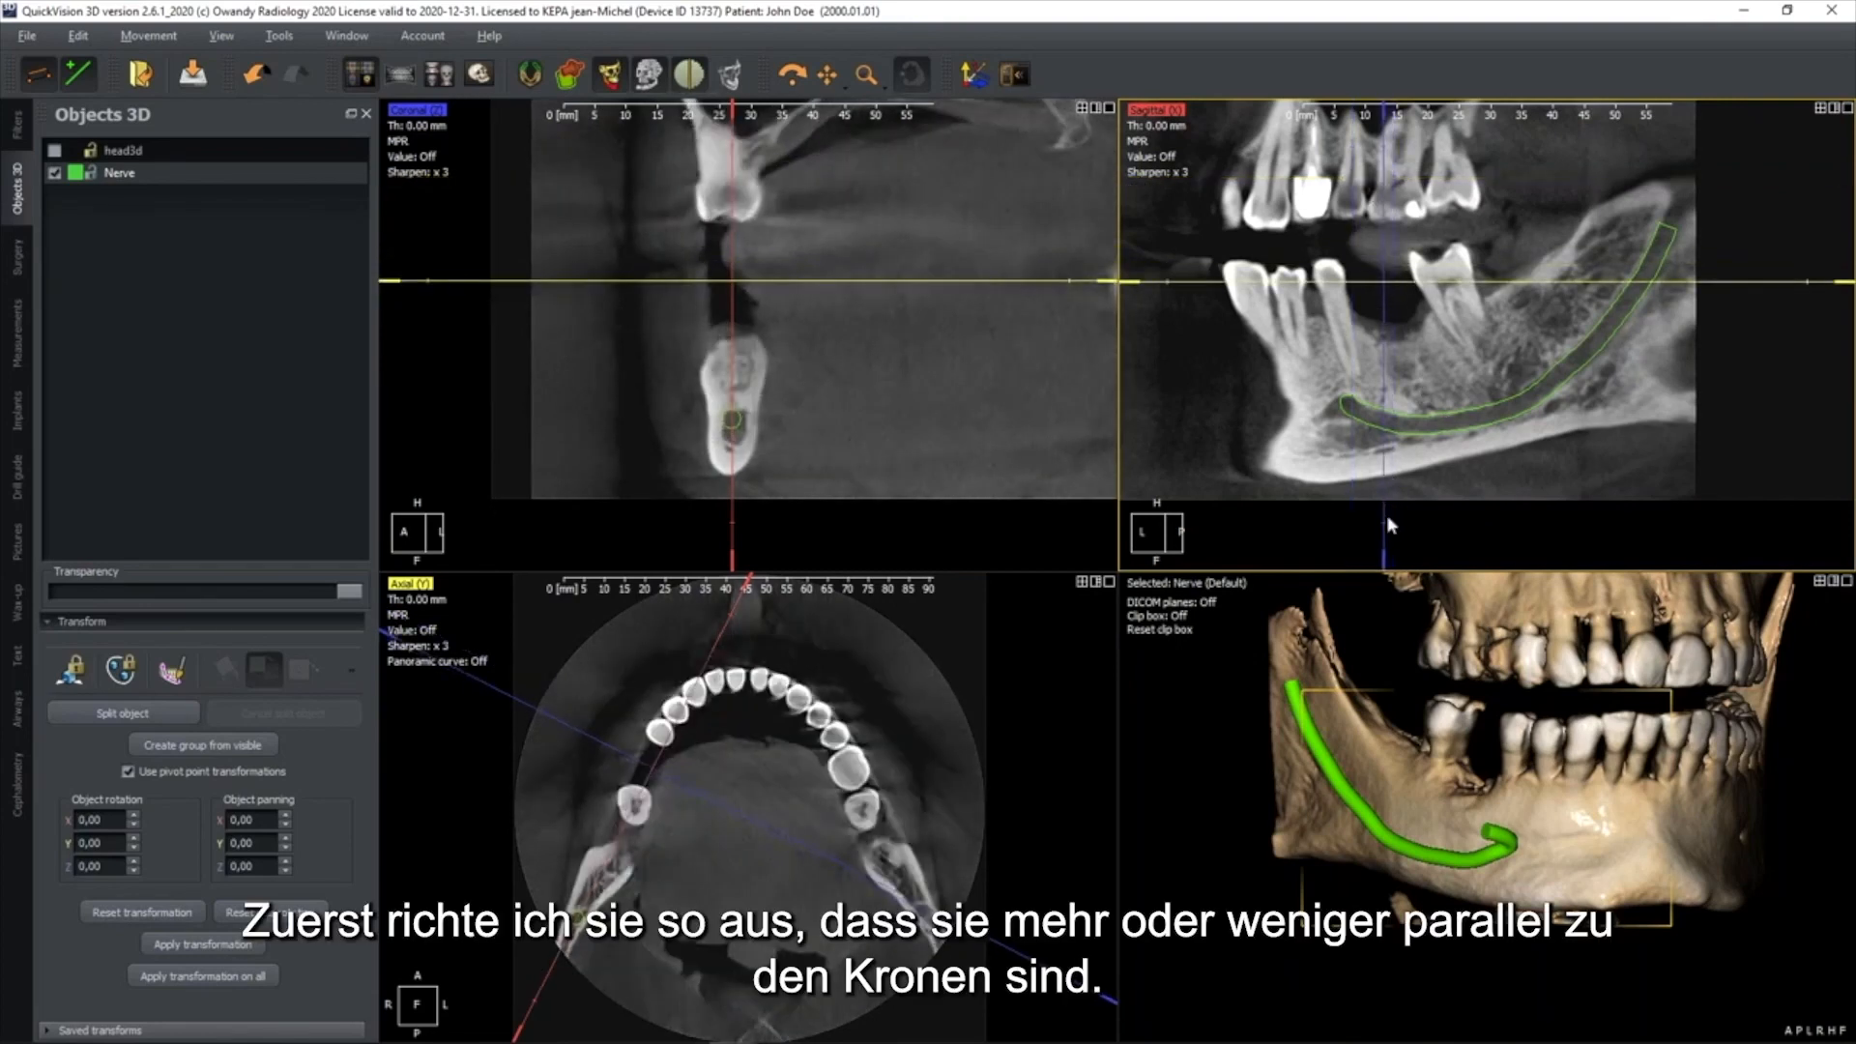
{"action": "left_click_drag", "start_coordinate": [1386, 530], "coordinate": [1451, 531]}
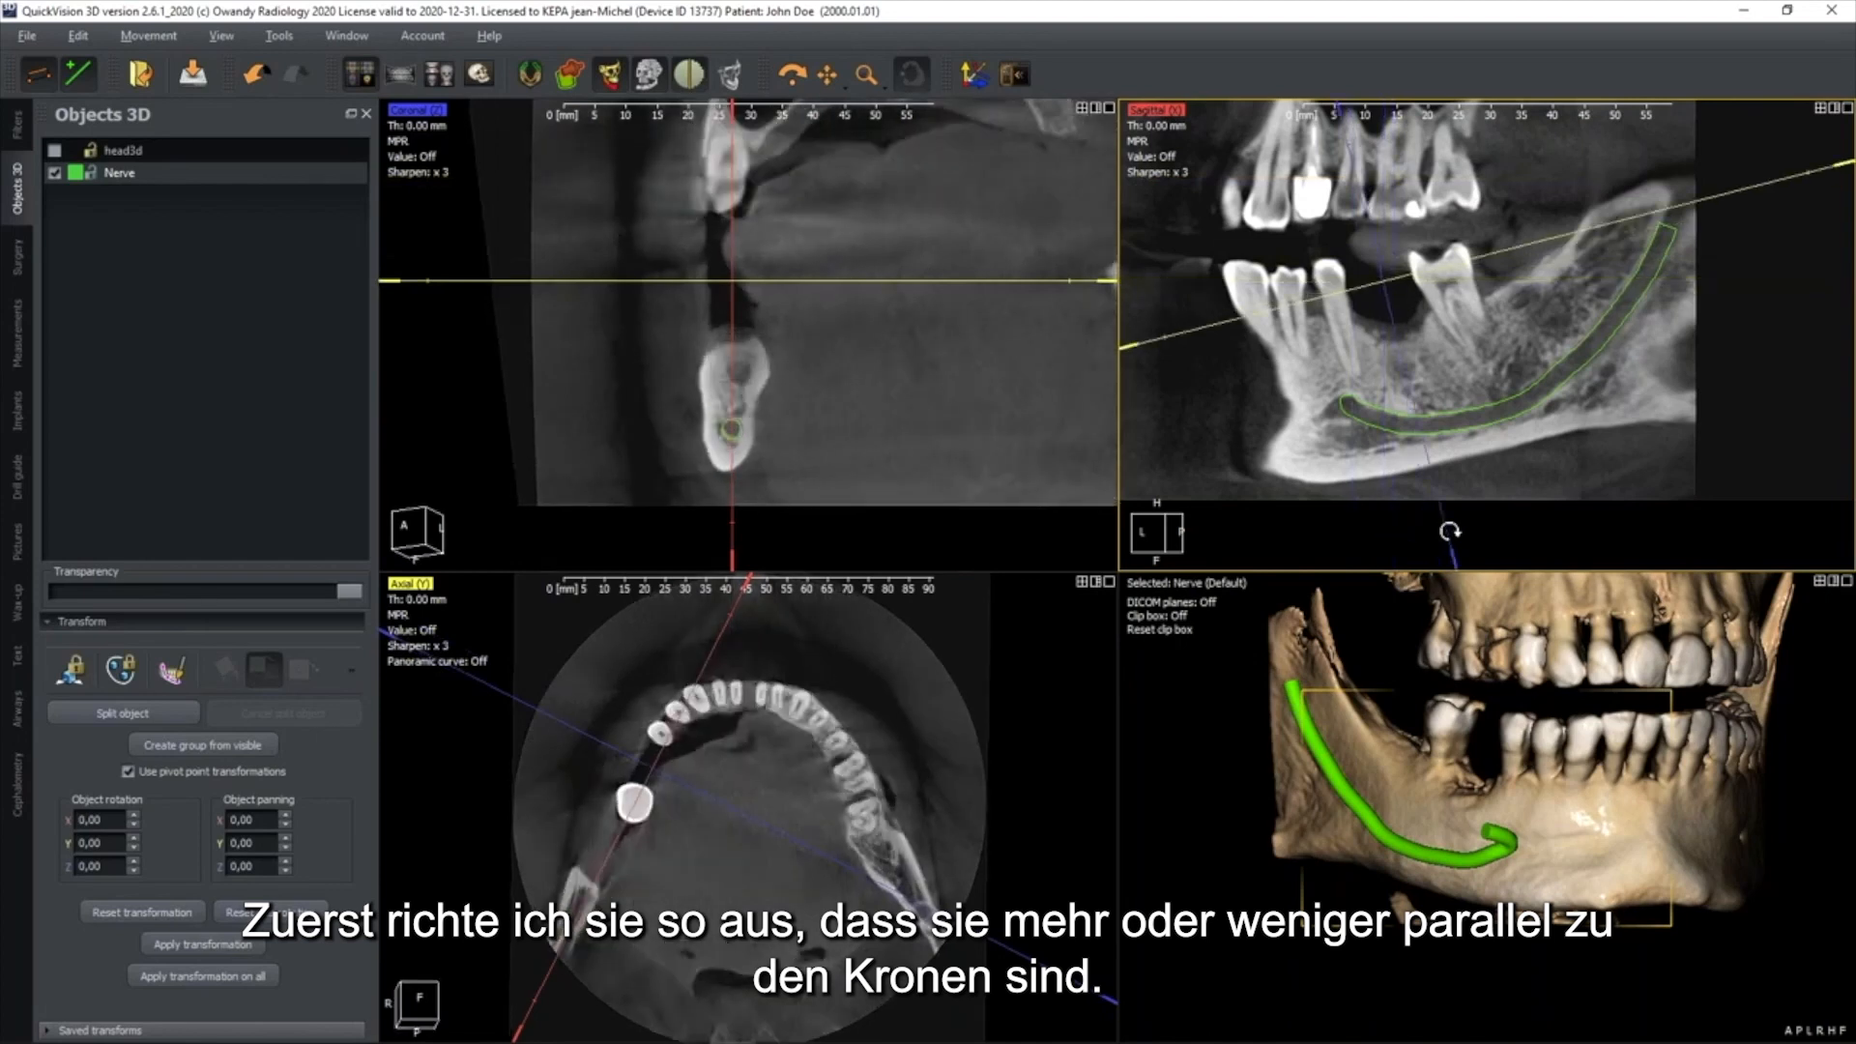
{"action": "left_click_drag", "start_coordinate": [1834, 169], "coordinate": [1834, 201]}
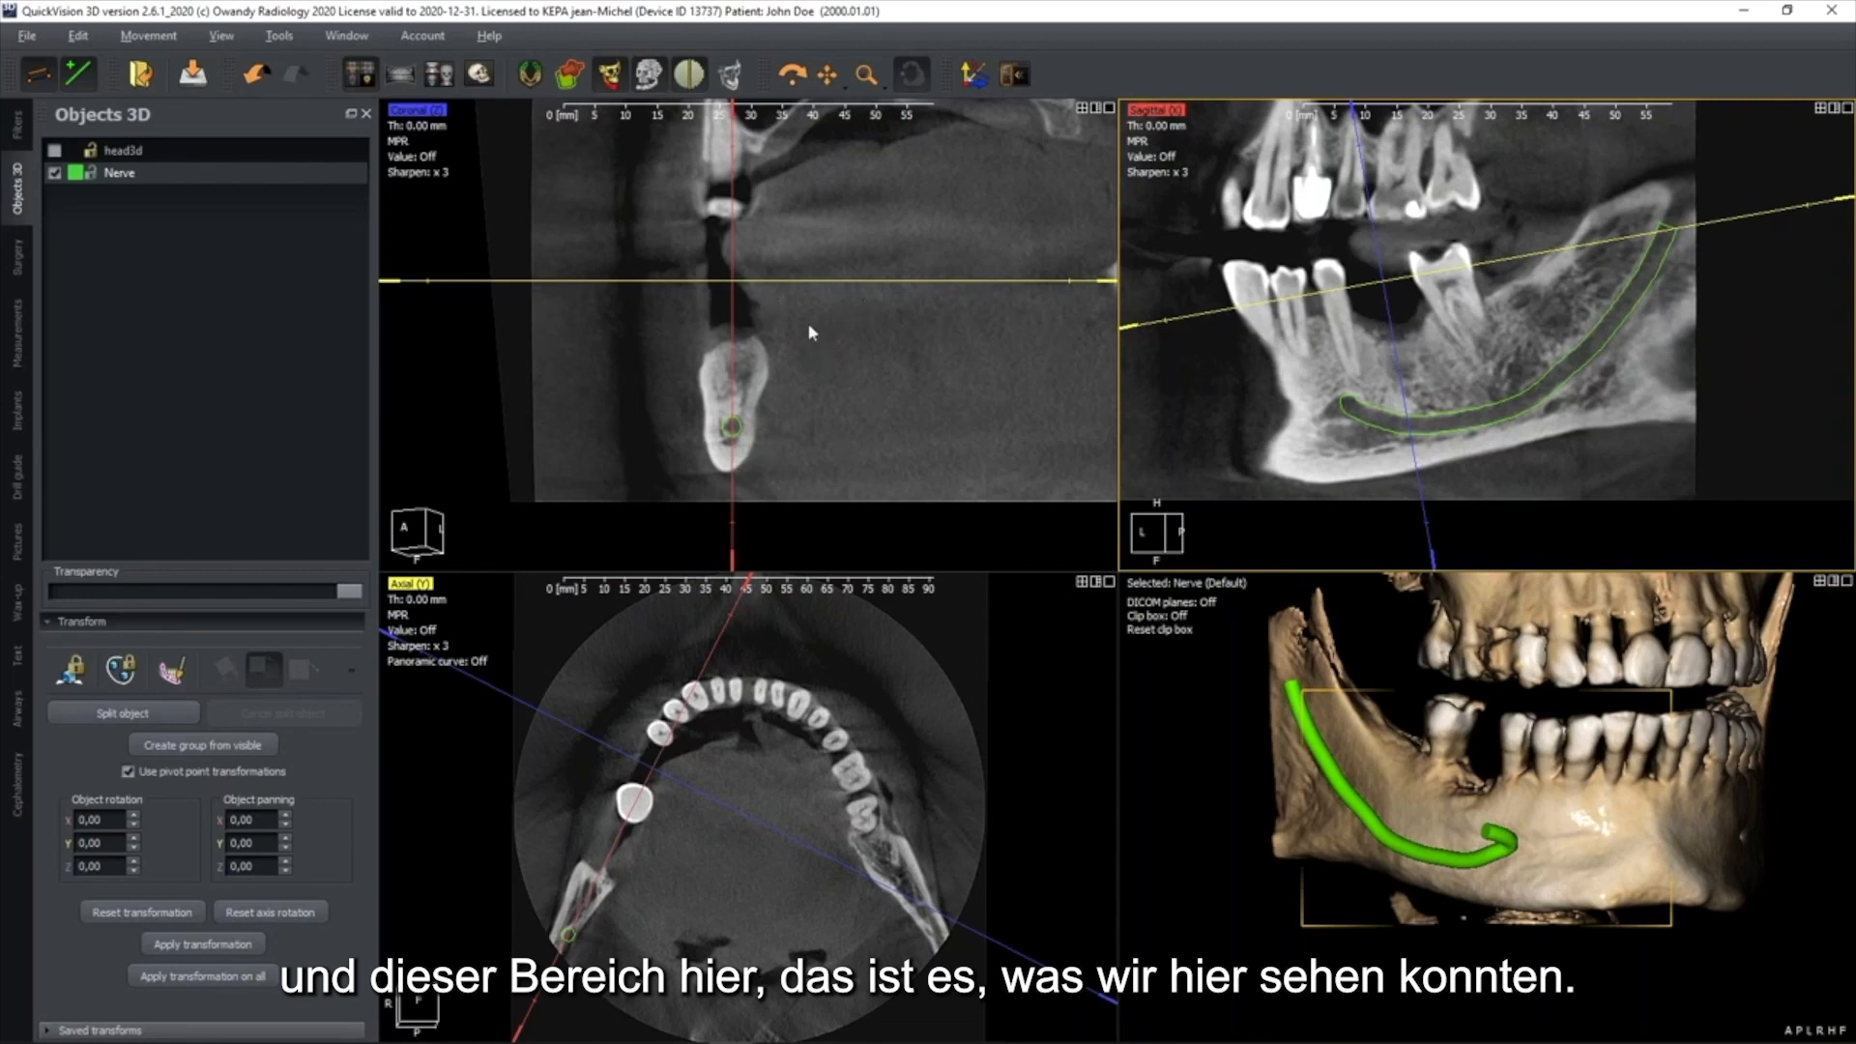
Measure the mandible point to point in the coronal view, from crest to nerve and across its width, with the labels moved beside the bone
{"action": "scroll", "coordinate": [773, 427], "scroll_direction": "up", "scroll_amount": 3}
{"action": "middle_click_drag", "start_coordinate": [775, 420], "coordinate": [799, 371]}
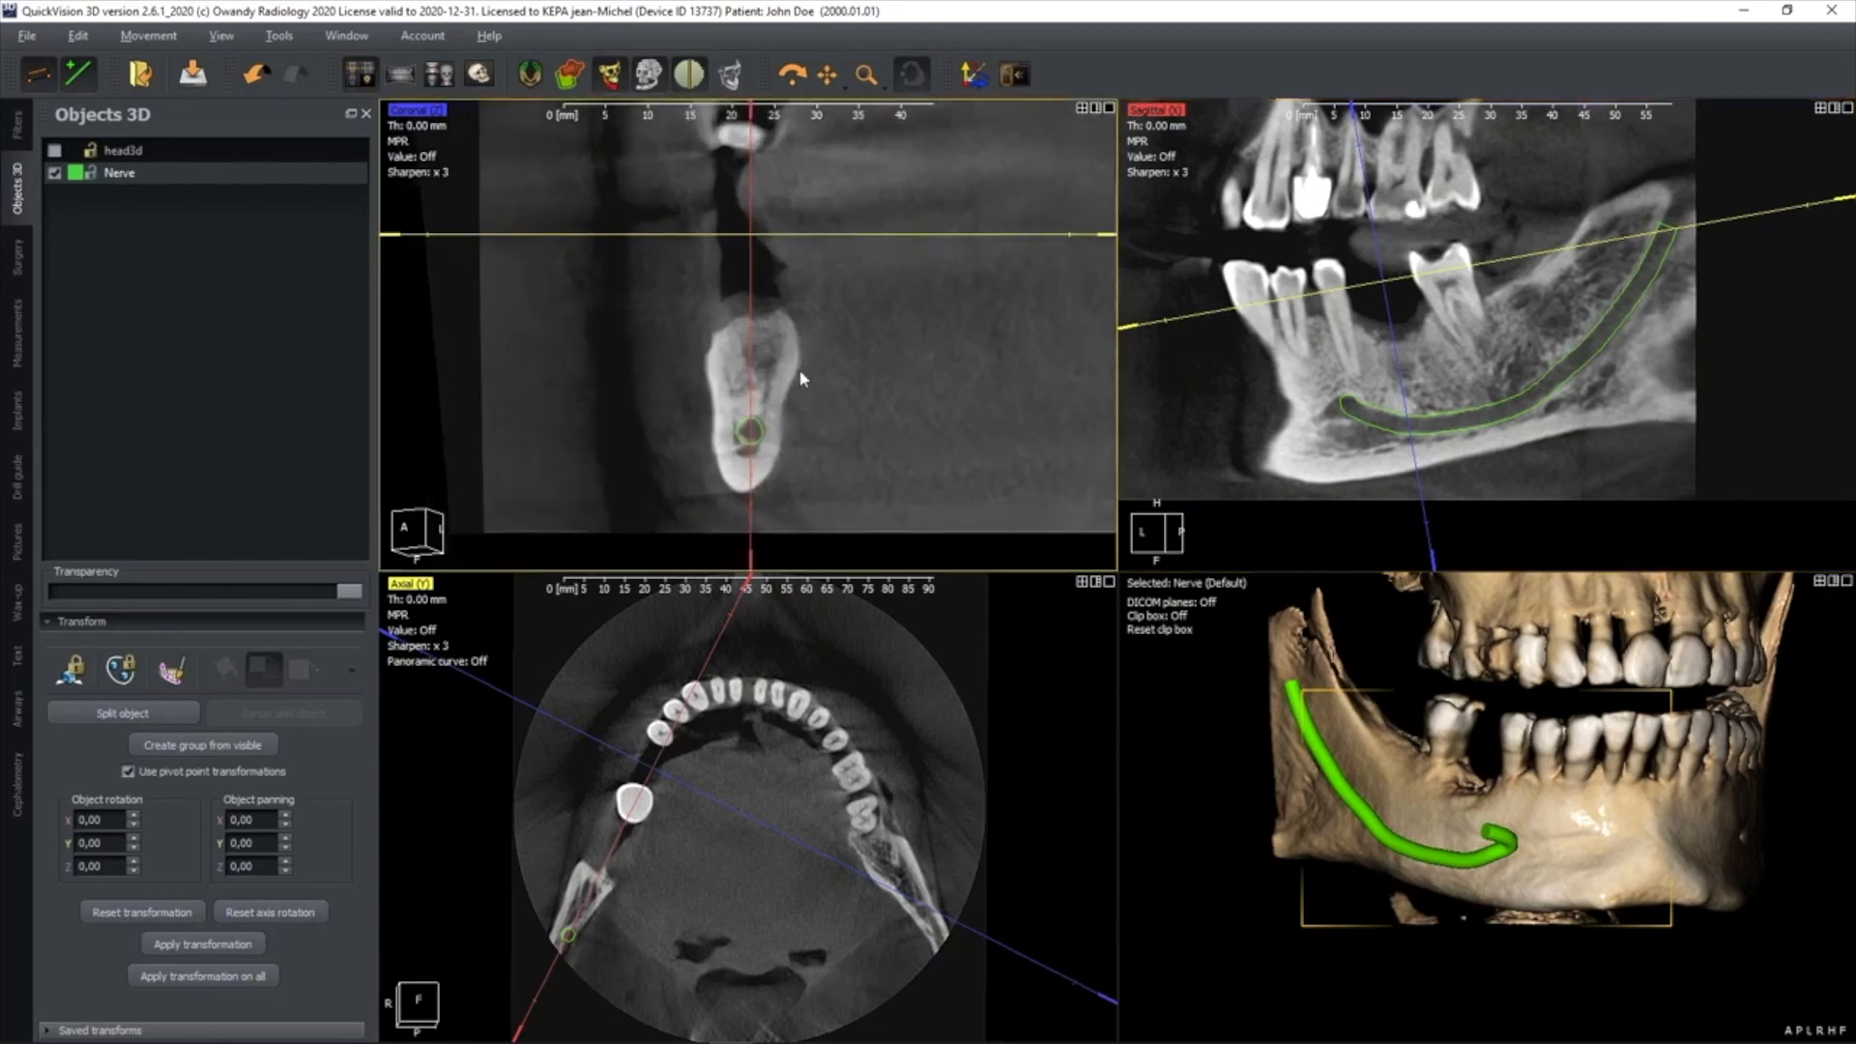
{"action": "key", "text": "space"}
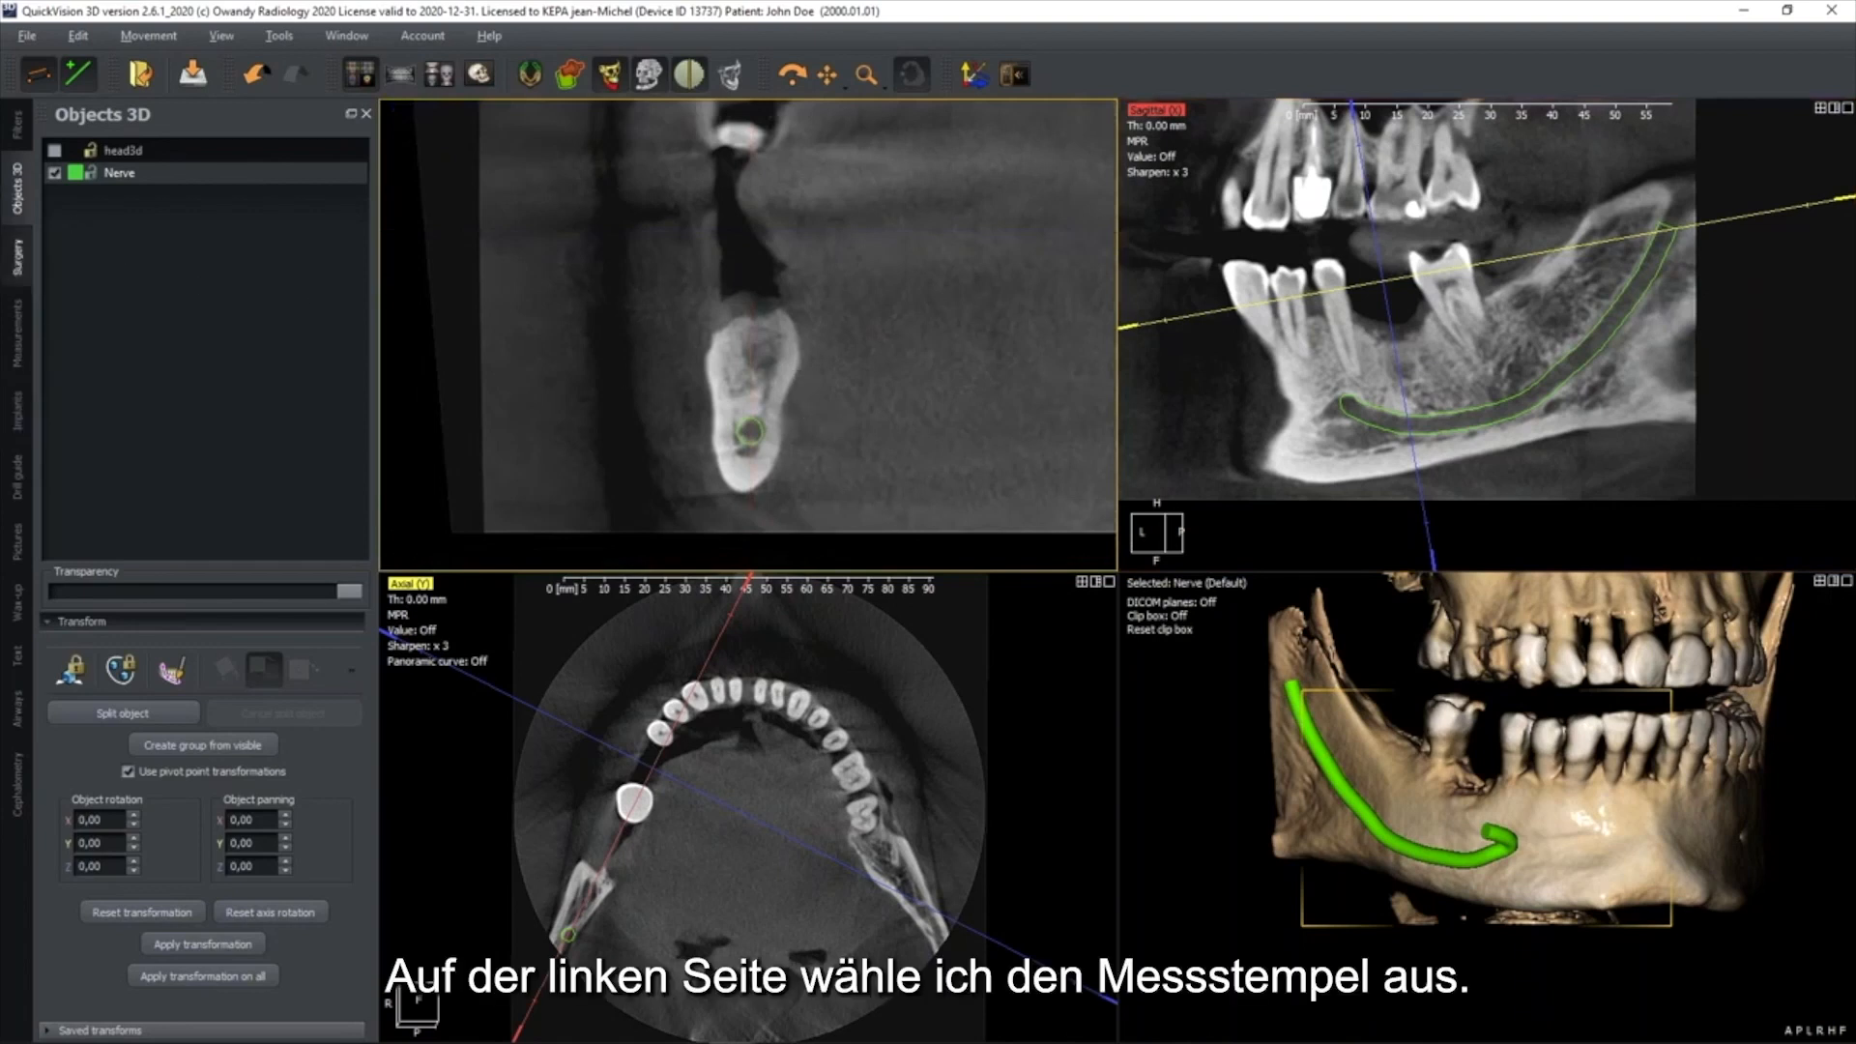
{"action": "left_click", "coordinate": [17, 335]}
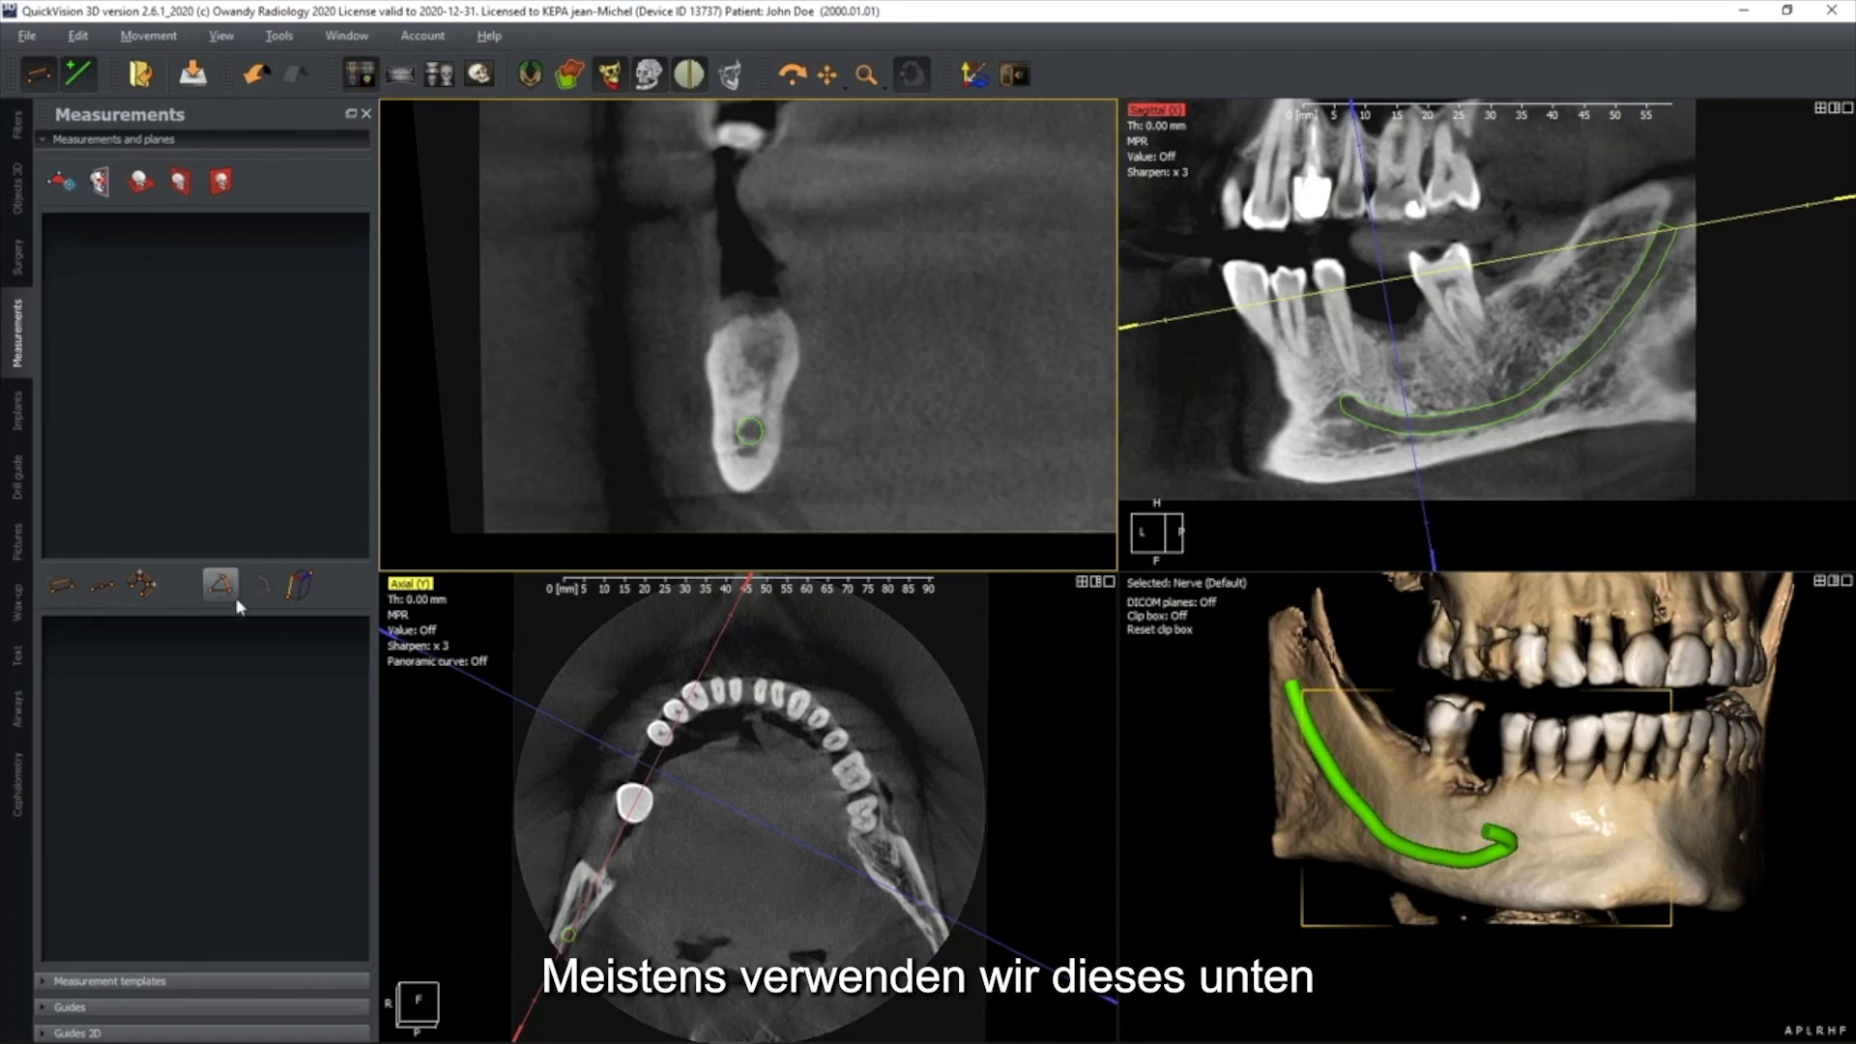
{"action": "left_click", "coordinate": [62, 587]}
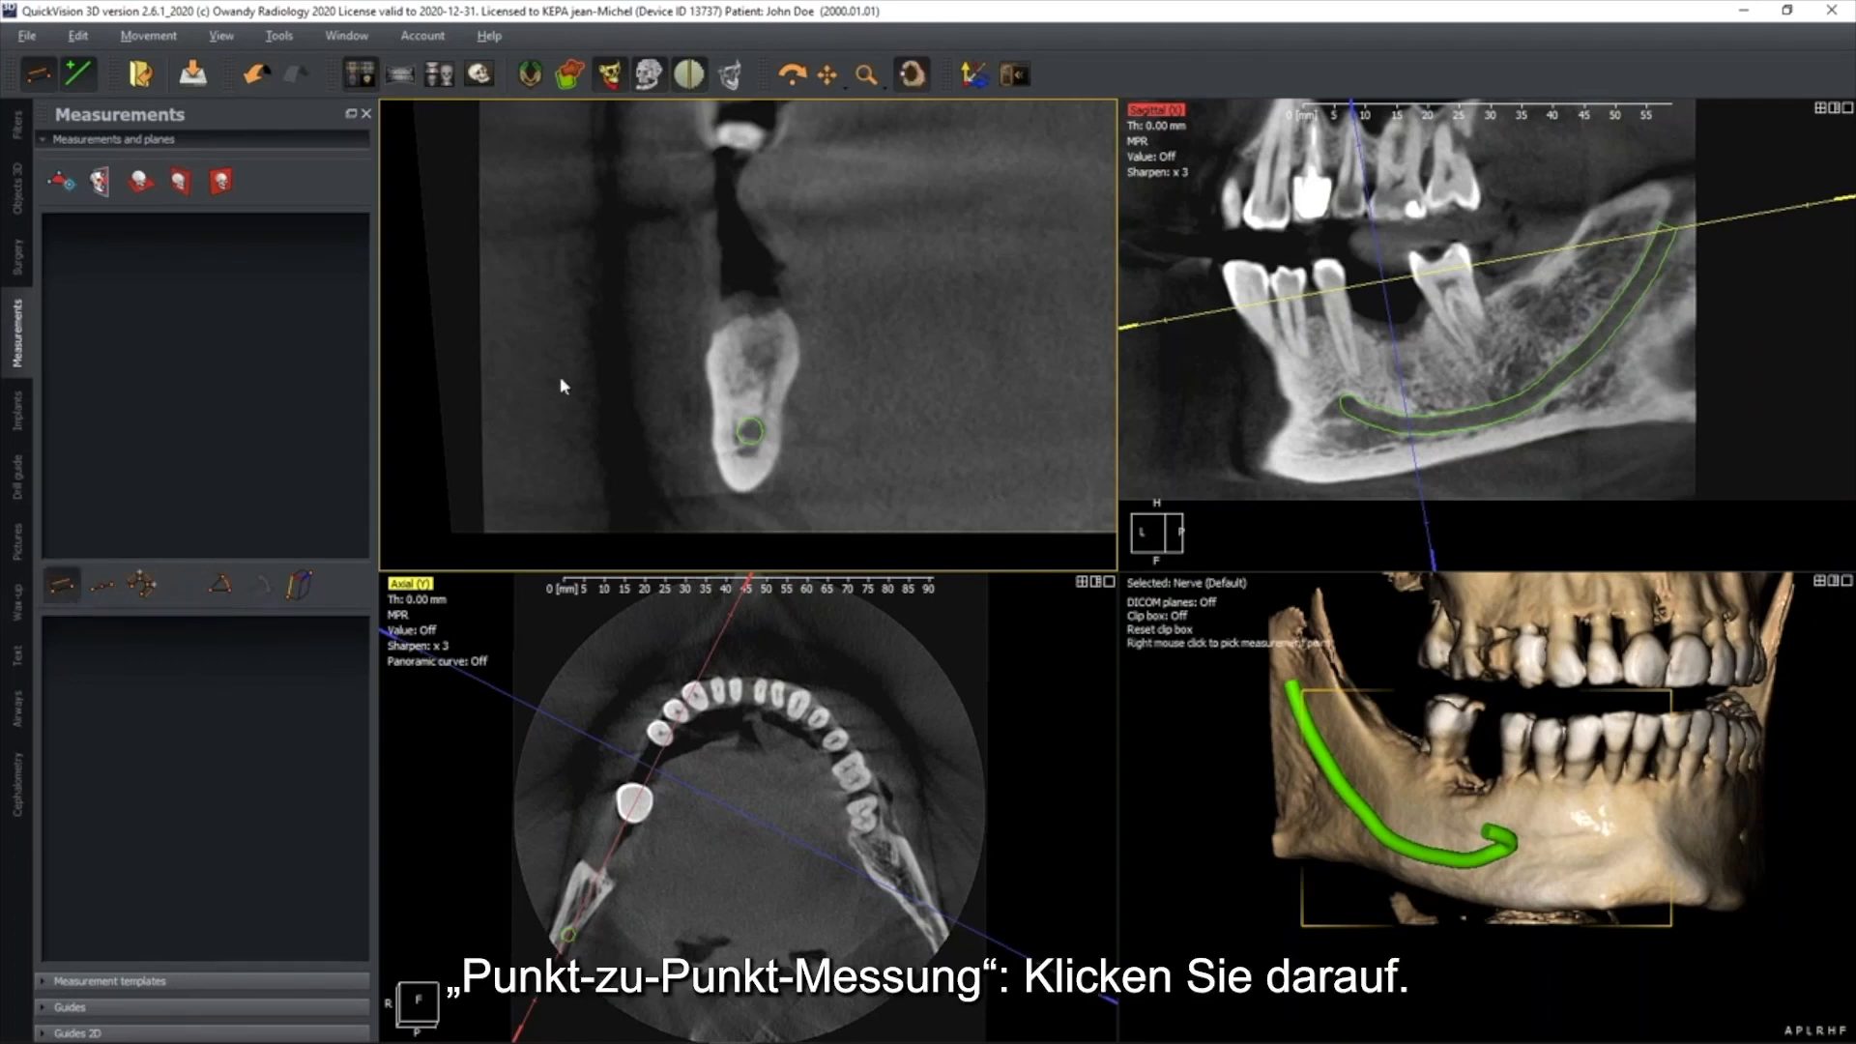
{"action": "right_click", "coordinate": [756, 318]}
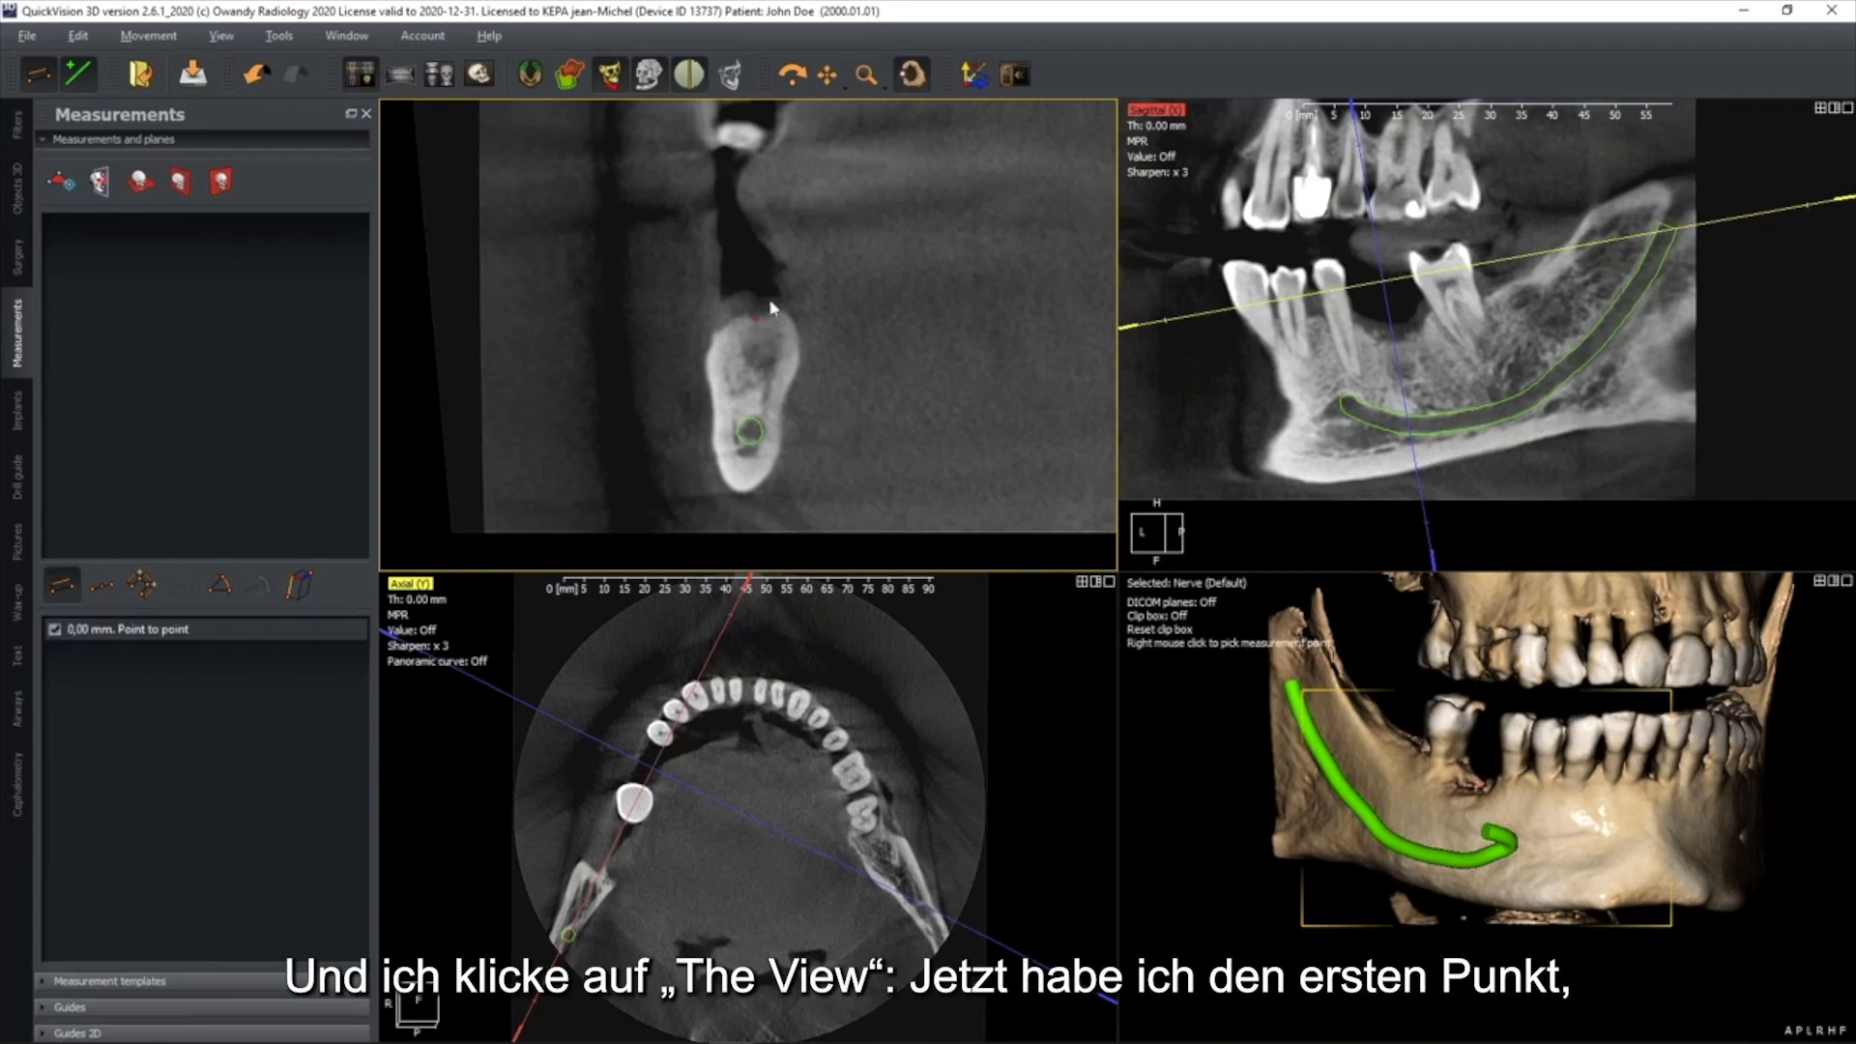
{"action": "right_click", "coordinate": [760, 395]}
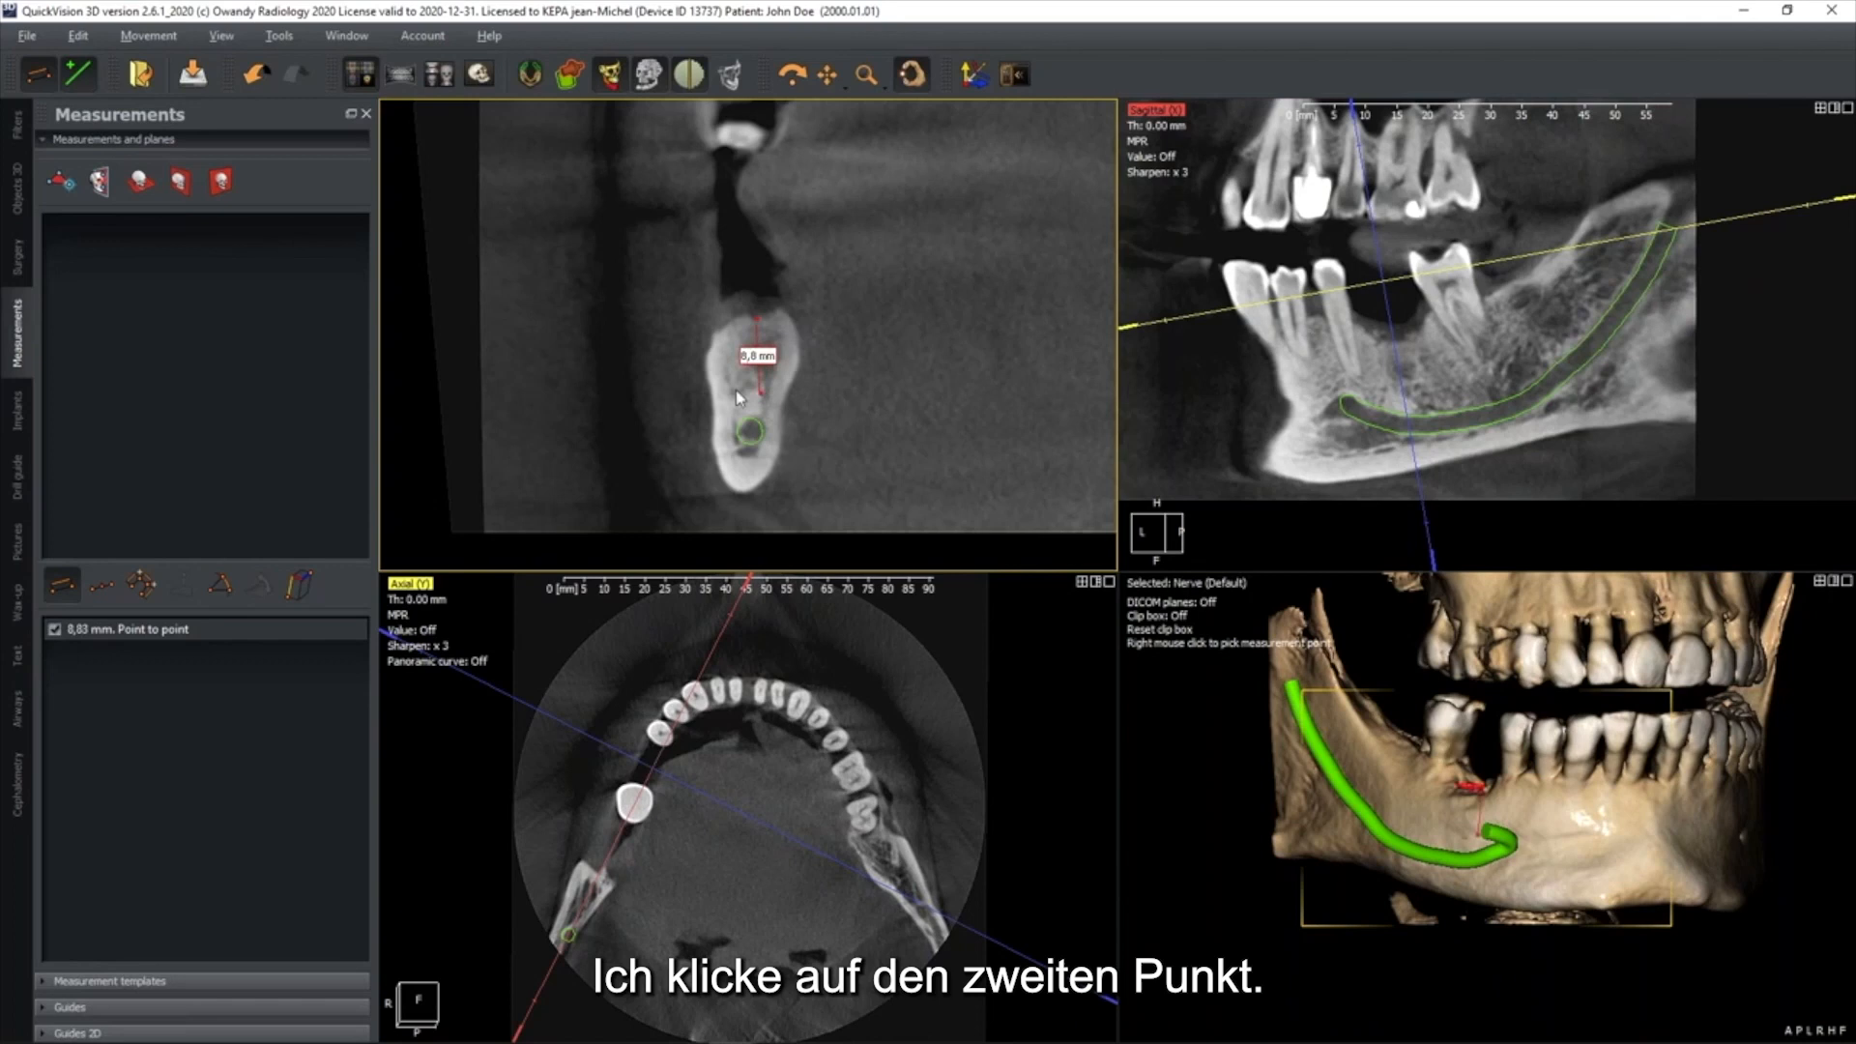
{"action": "left_click_drag", "start_coordinate": [762, 397], "coordinate": [661, 318]}
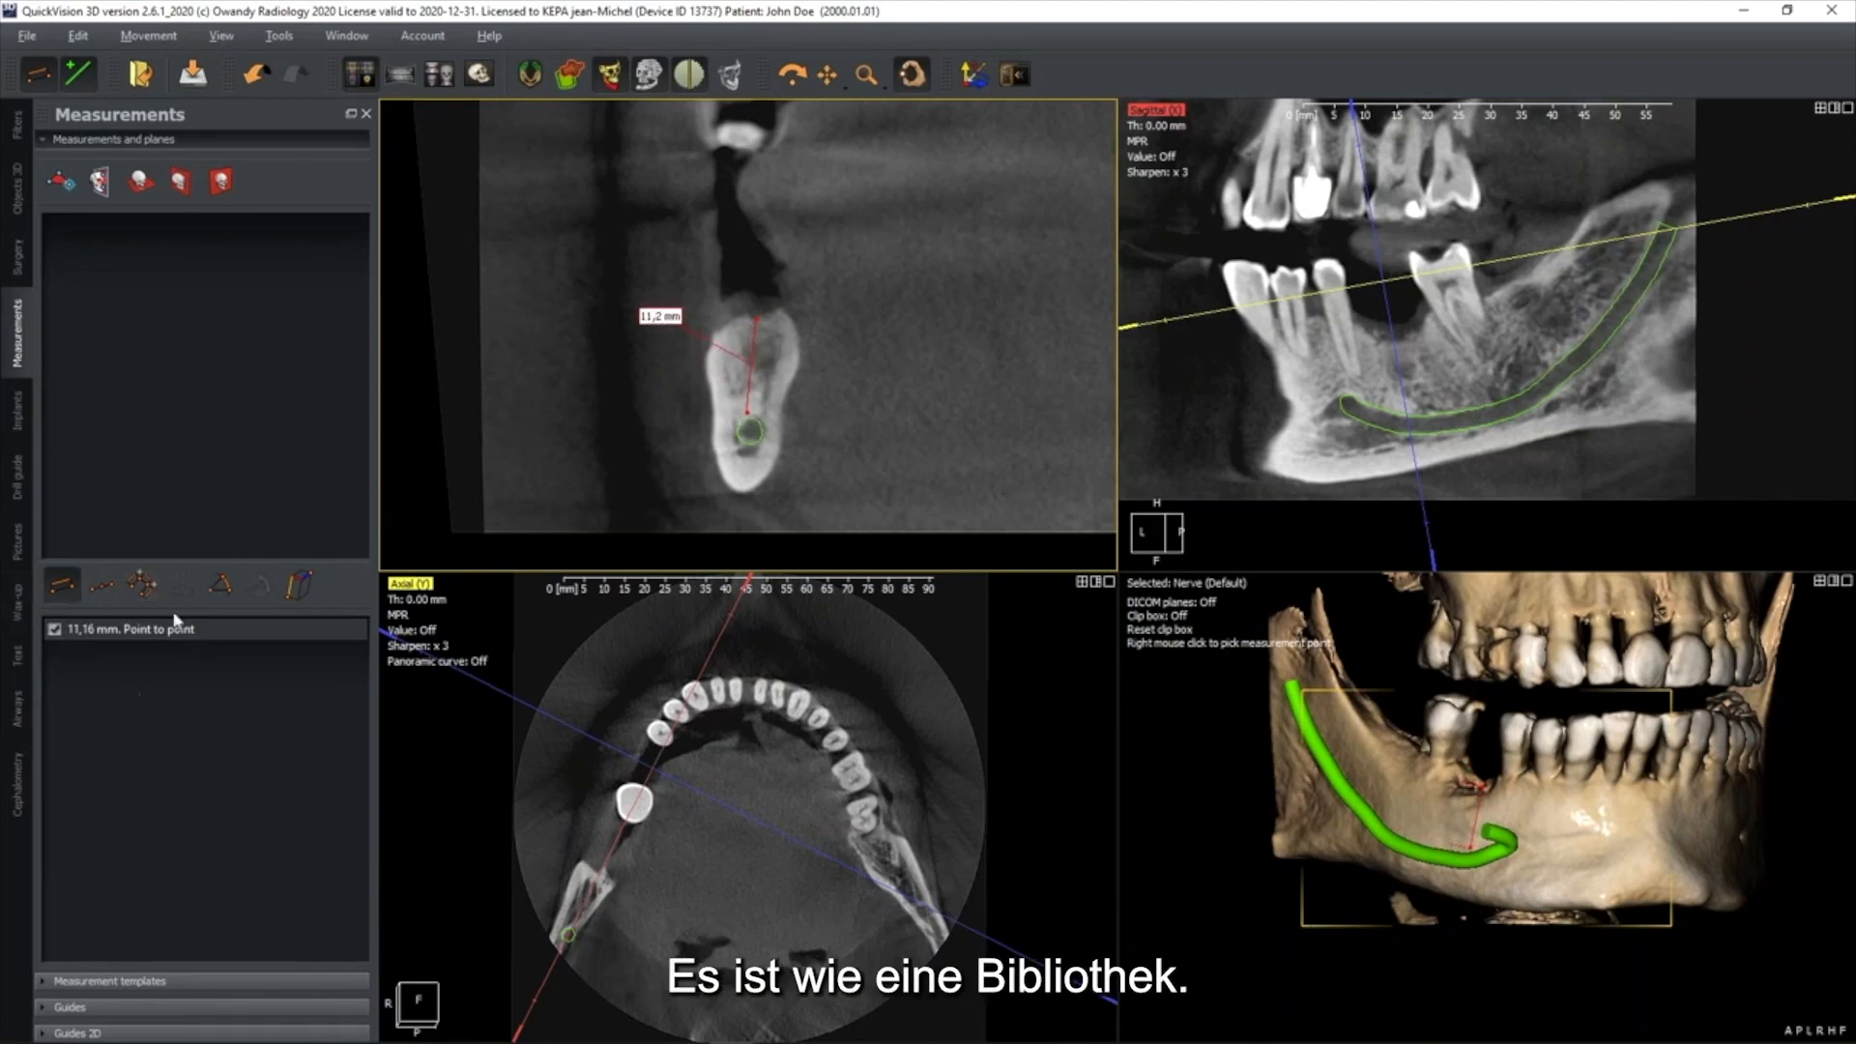
{"action": "left_click_drag", "start_coordinate": [666, 329], "coordinate": [647, 255]}
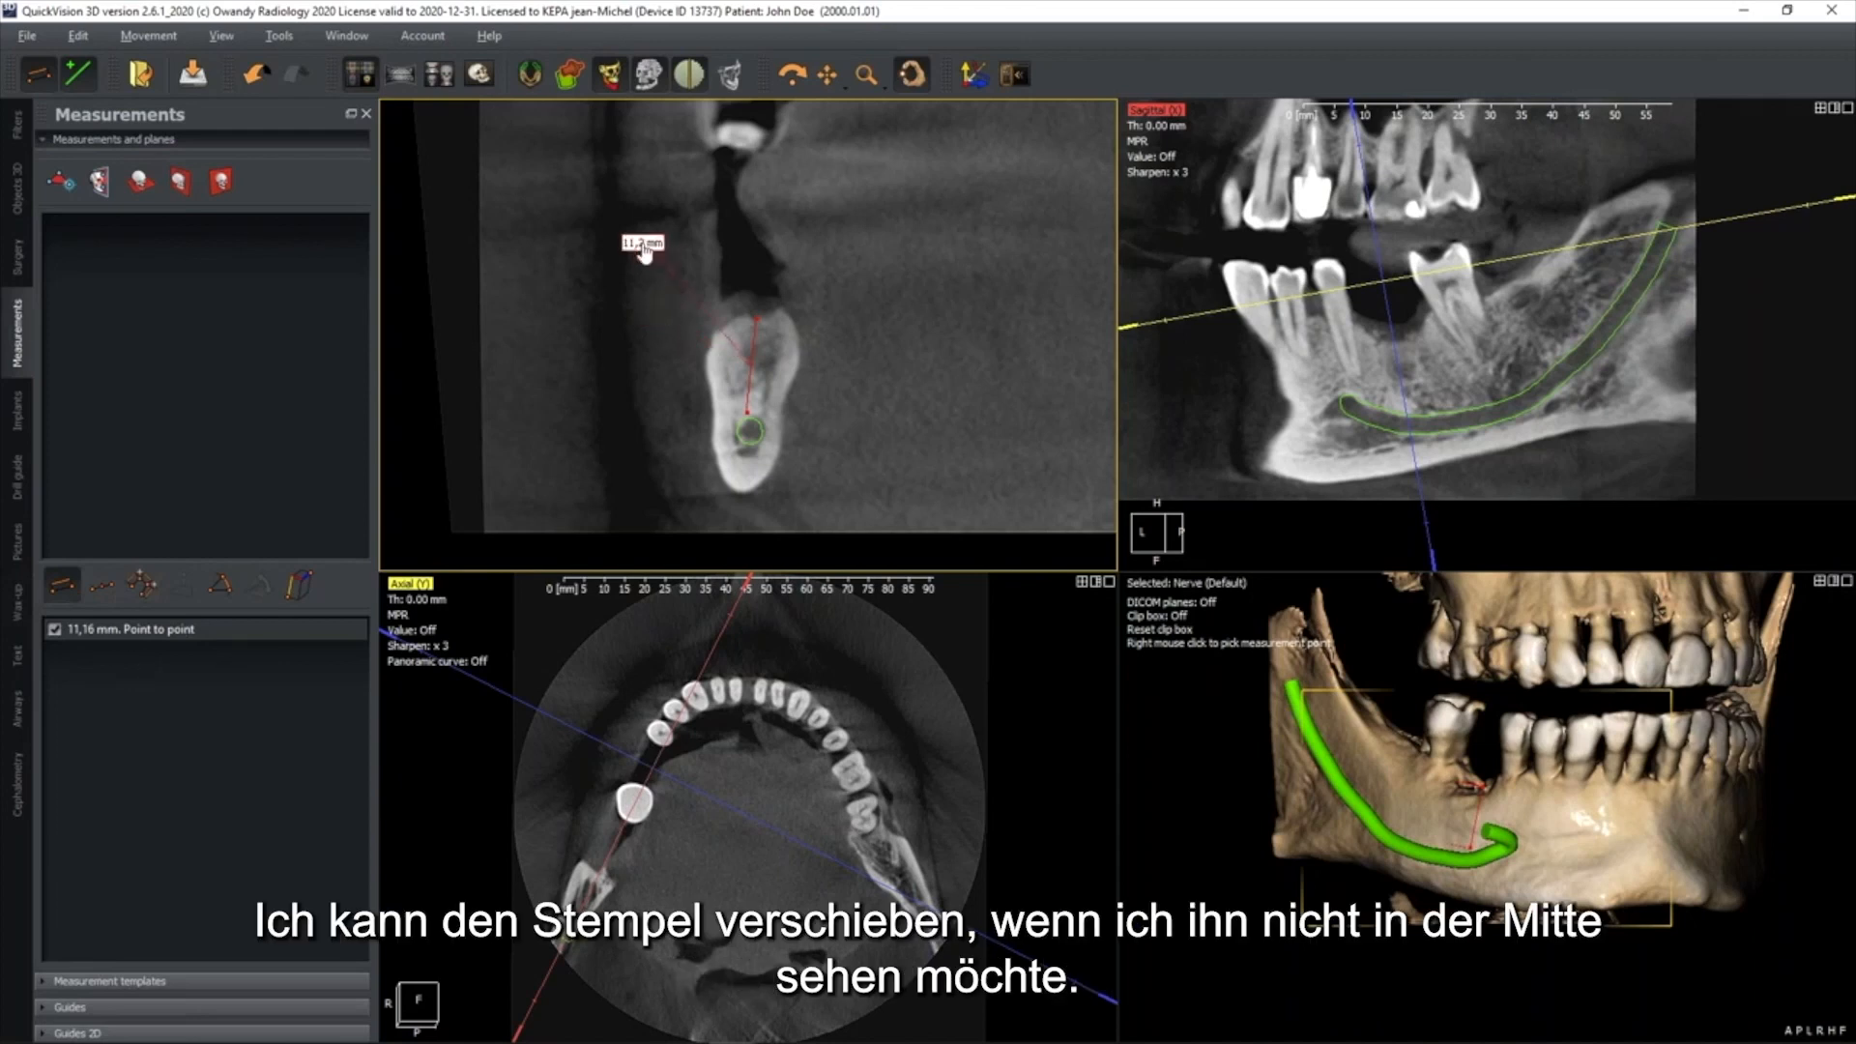
{"action": "left_click", "coordinate": [713, 360]}
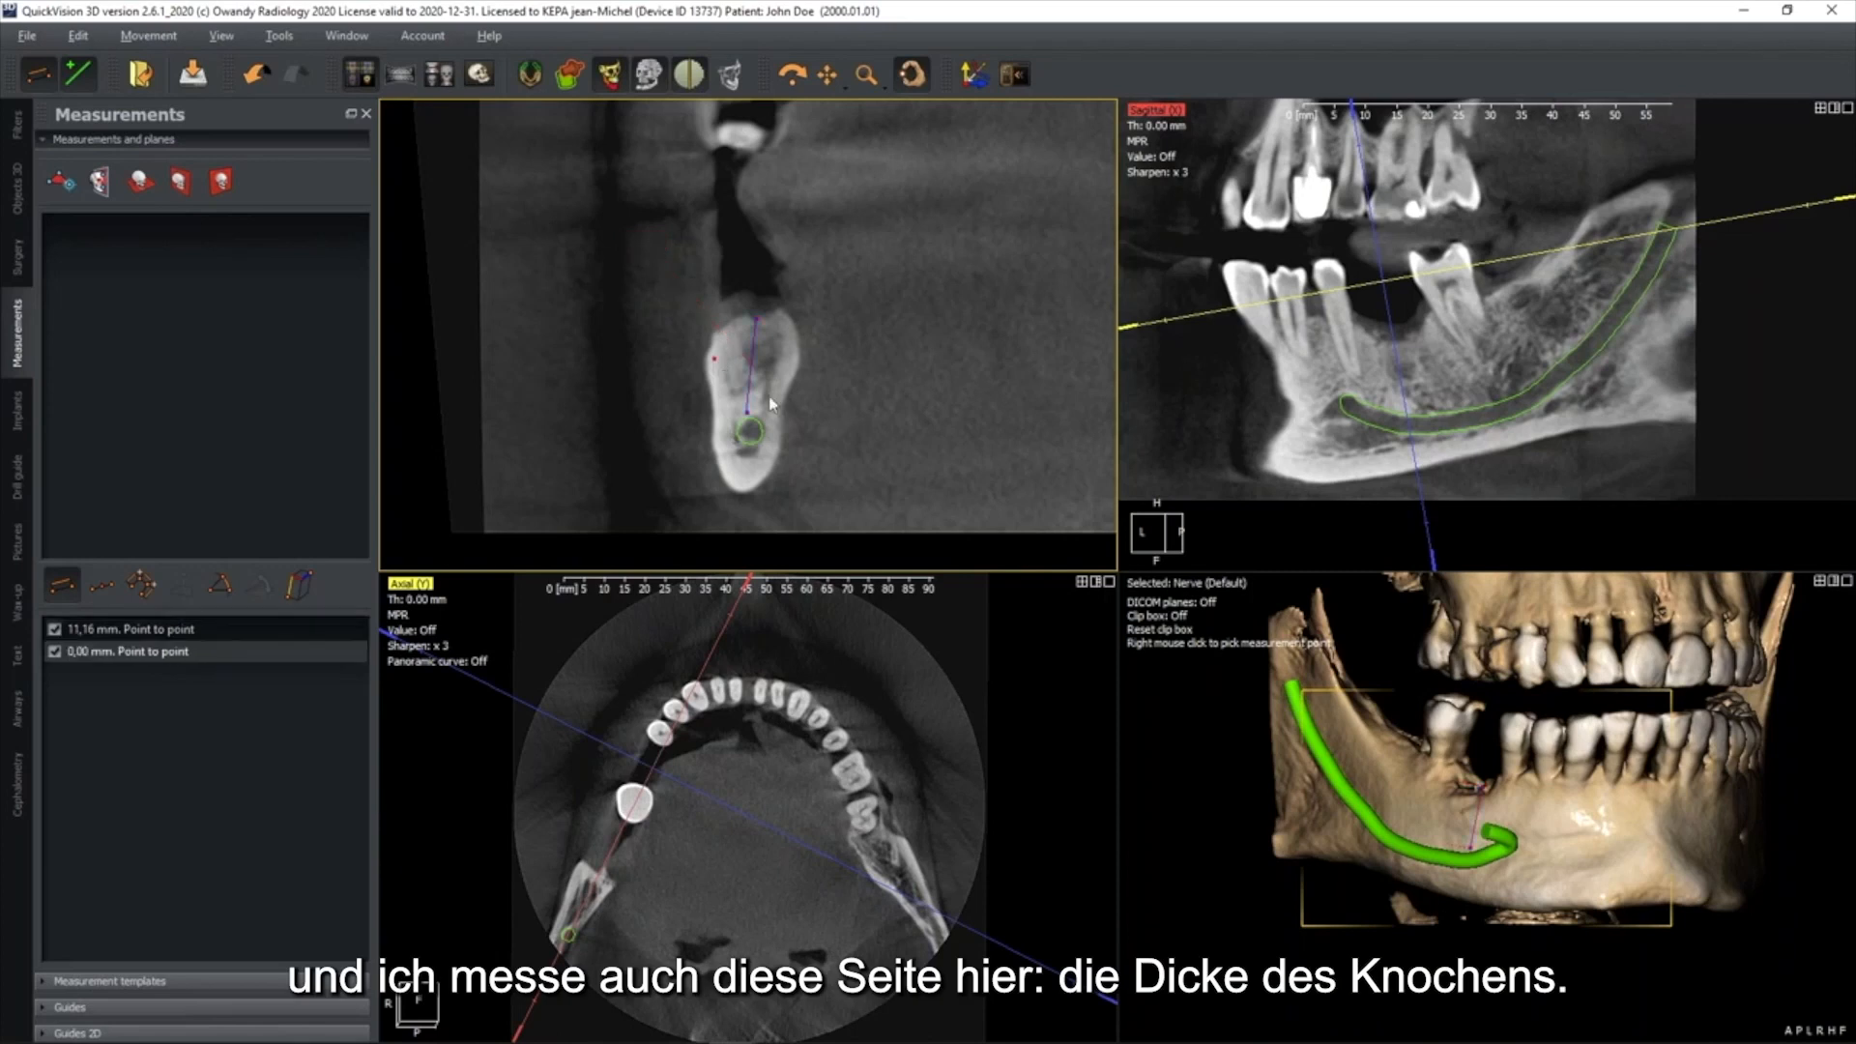
{"action": "left_click", "coordinate": [790, 364]}
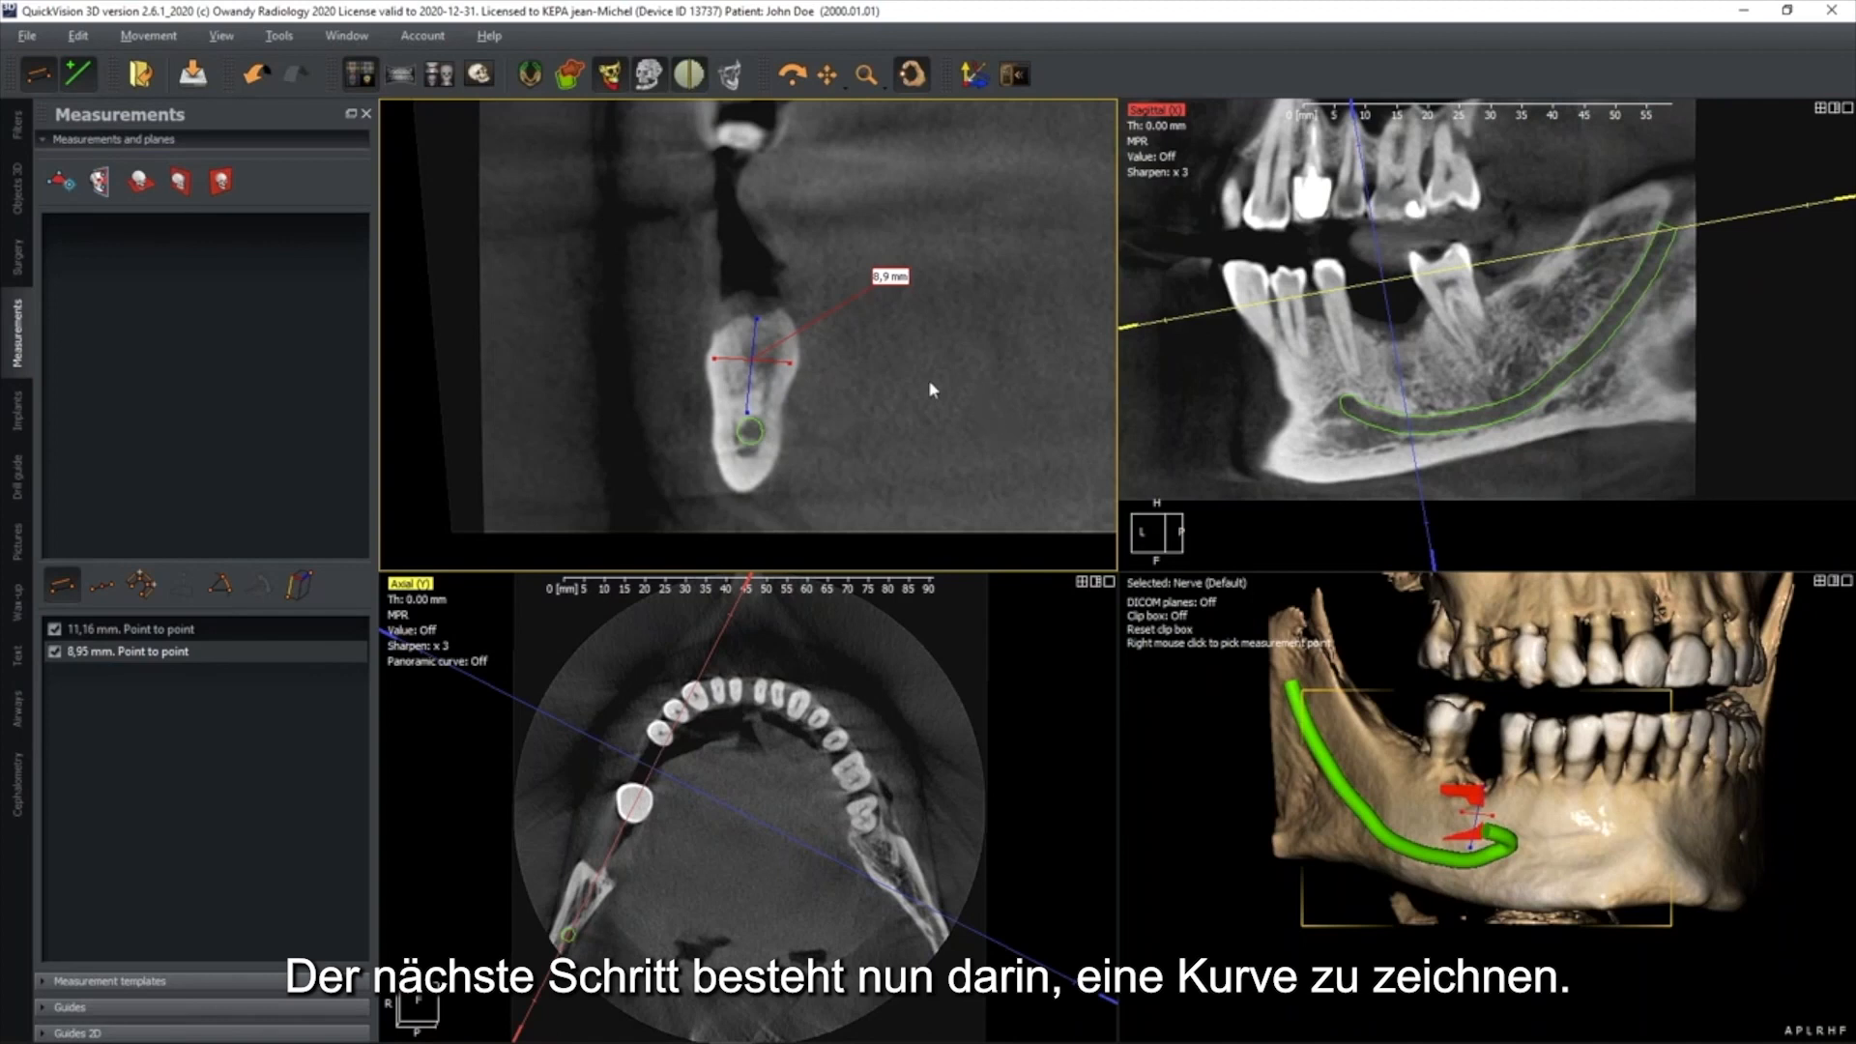
Reset the orientation of the slice views, undo the stray measurement point and leave drawing mode
{"action": "left_click", "coordinate": [974, 76]}
{"action": "left_click", "coordinate": [937, 224]}
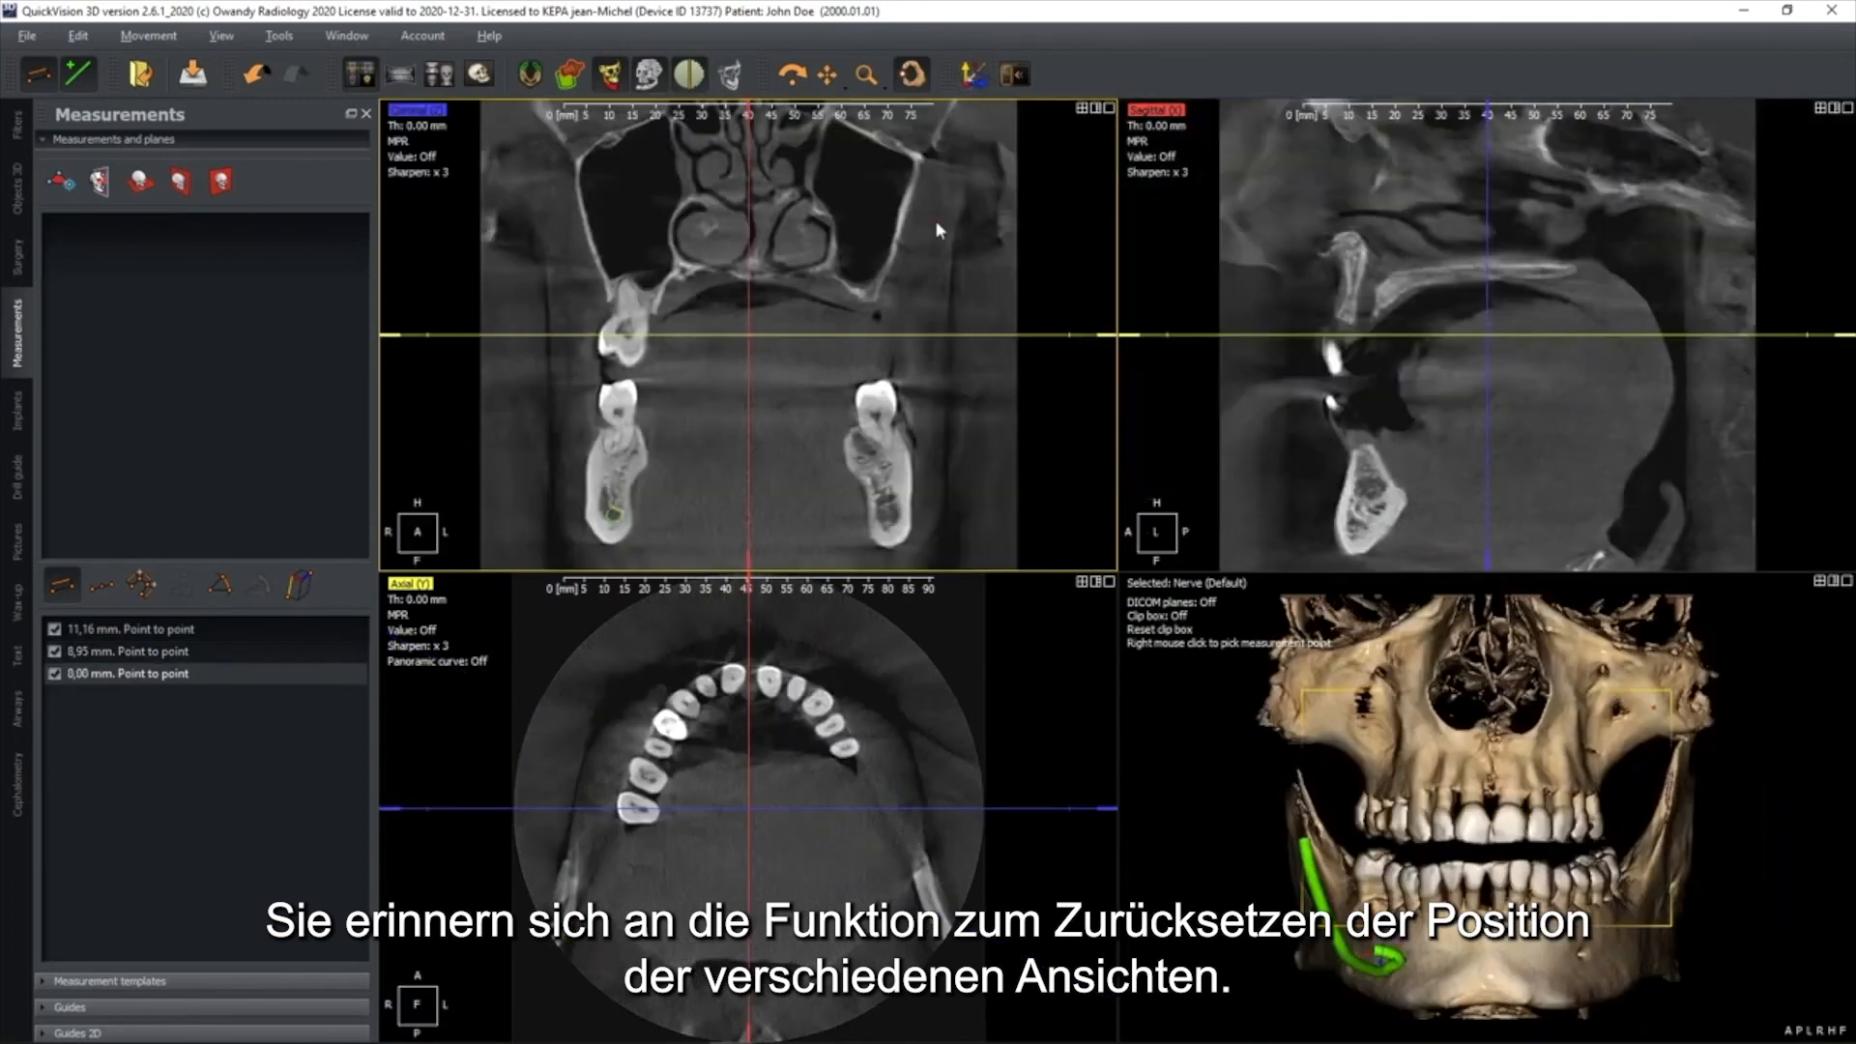
{"action": "key", "text": "ctrl+z"}
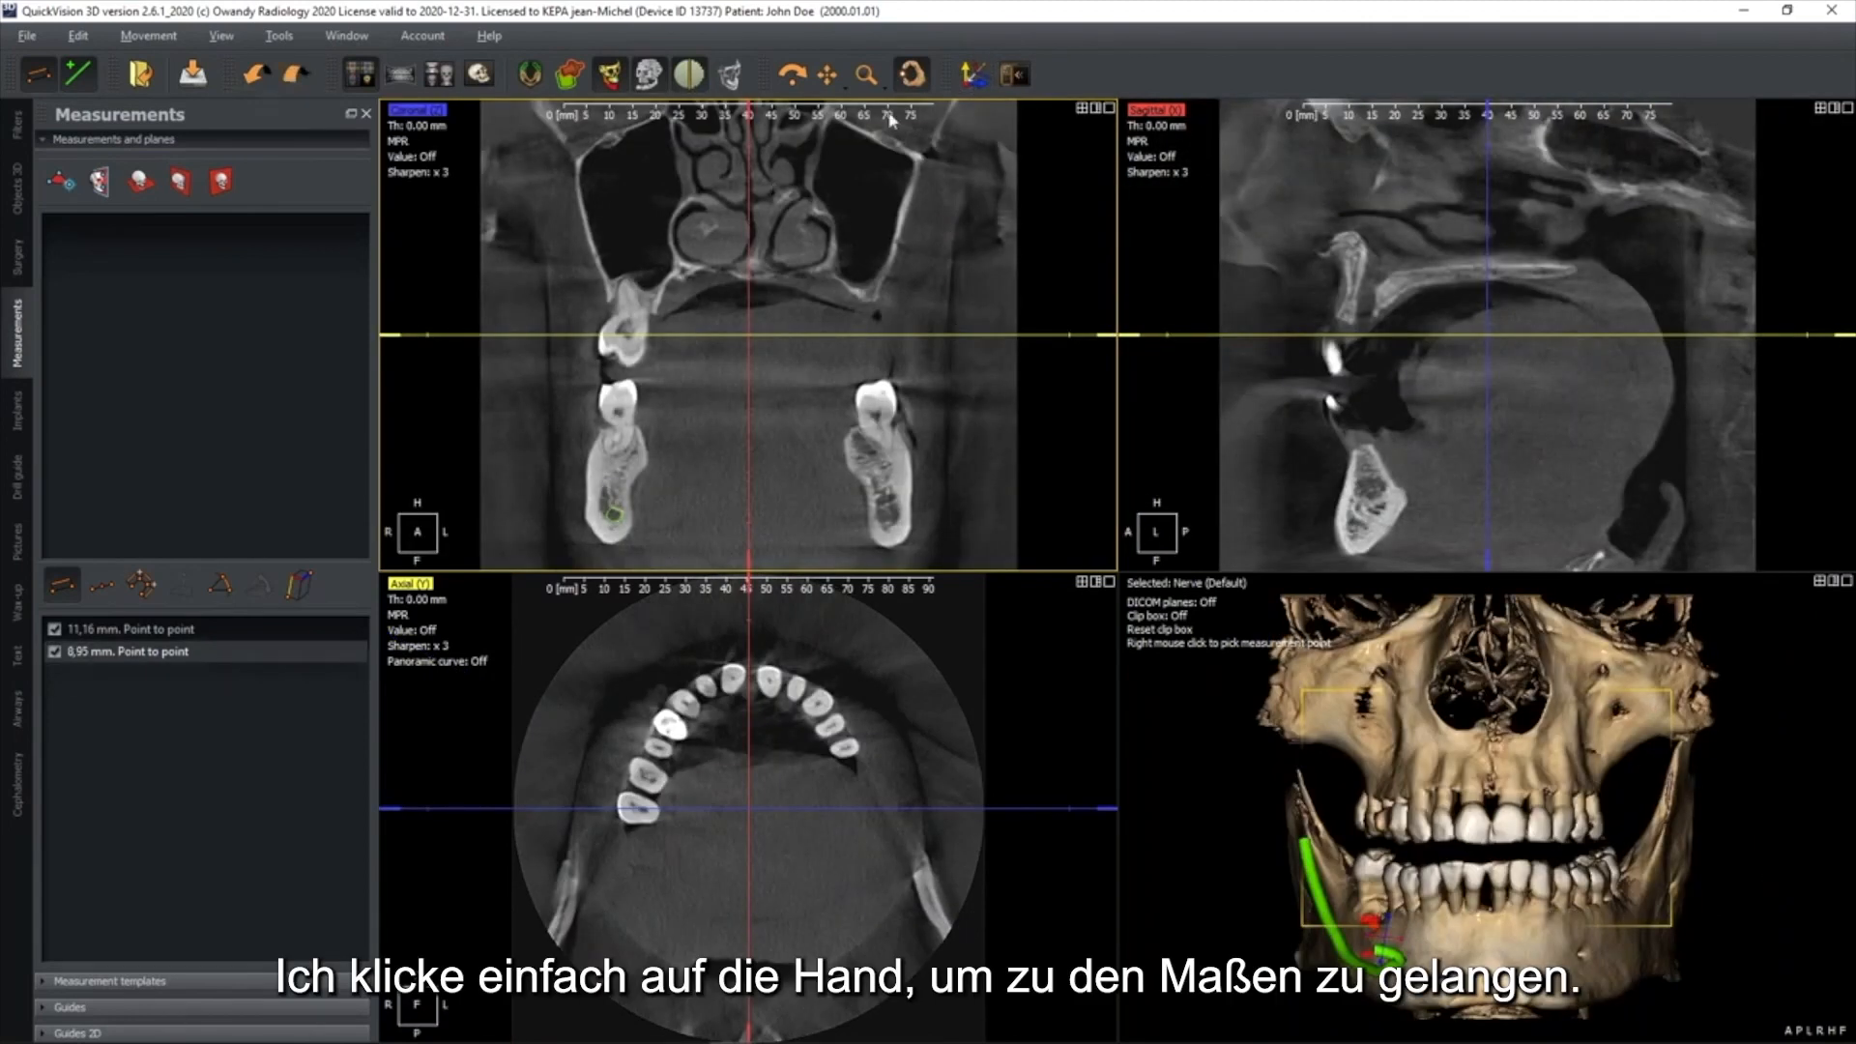
{"action": "left_click", "coordinate": [914, 77]}
Lower the axial slice line in the coronal view to the level of the lower teeth's roots and enlarge the axial view
{"action": "left_click_drag", "start_coordinate": [854, 333], "coordinate": [848, 418]}
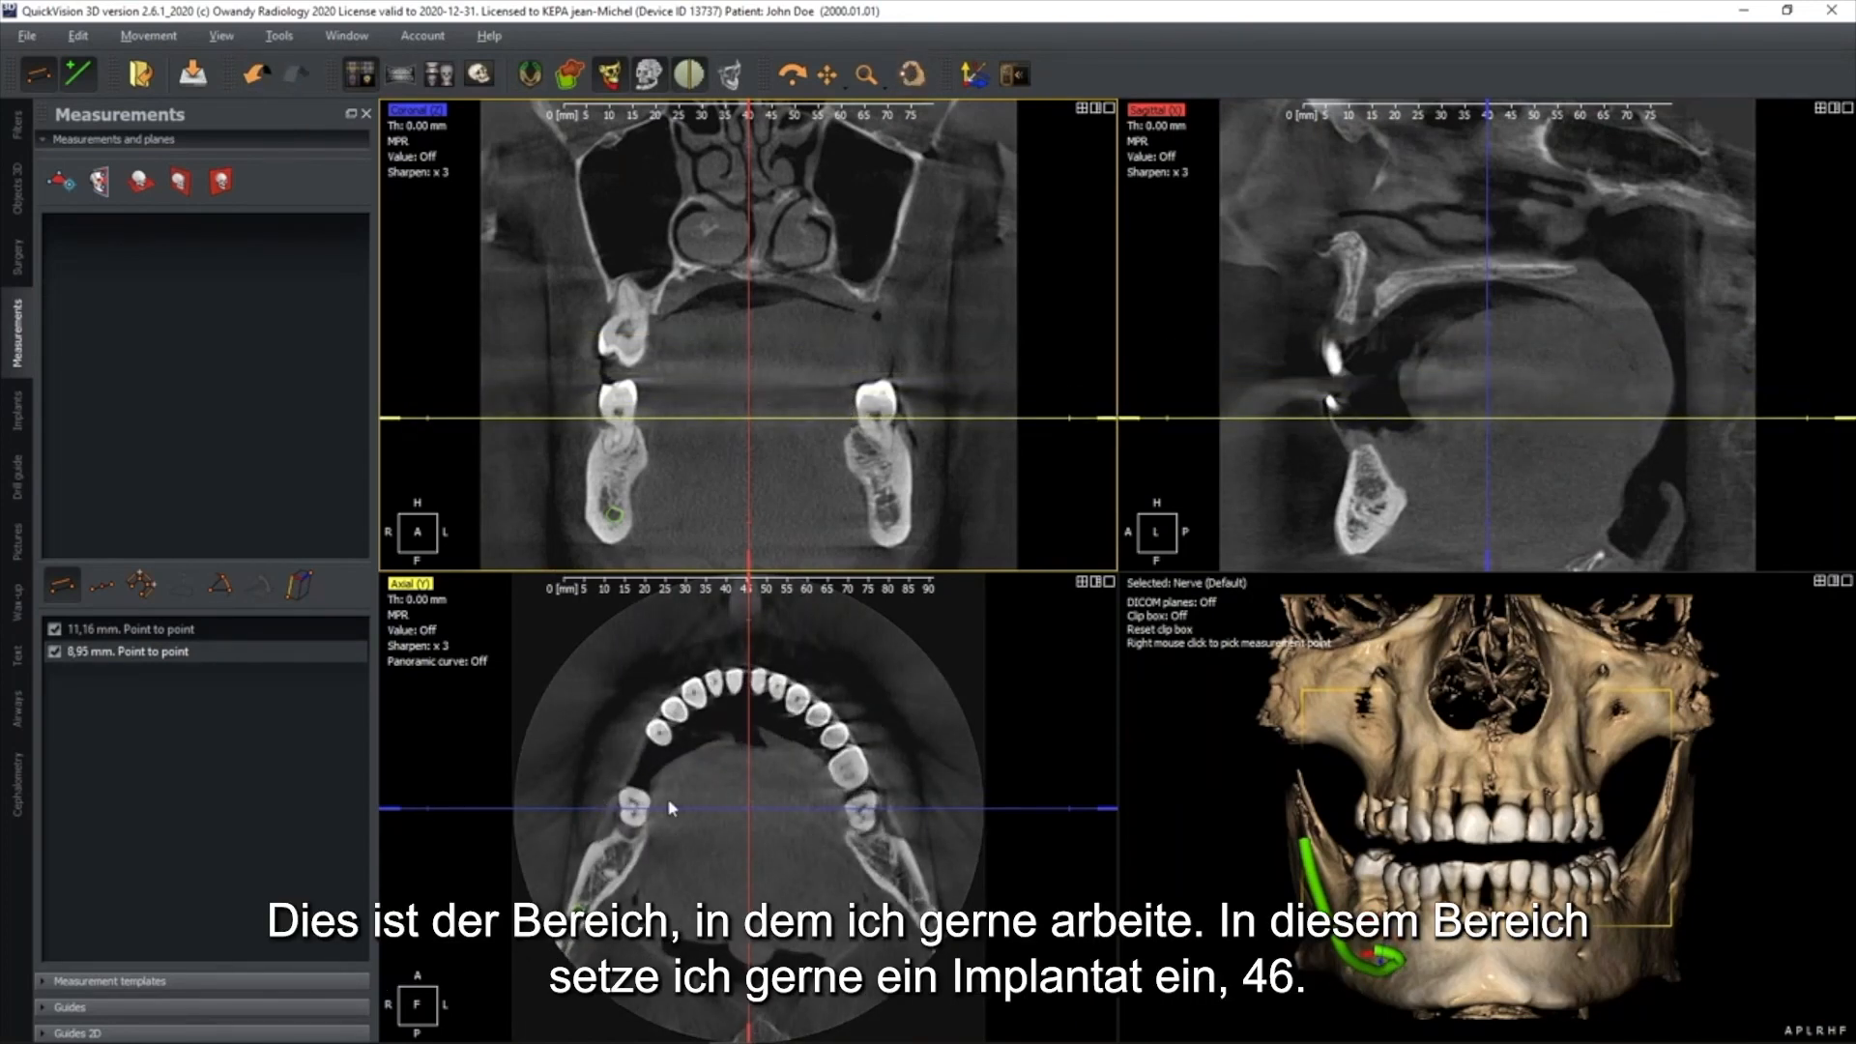
{"action": "scroll", "coordinate": [667, 798], "scroll_direction": "up", "scroll_amount": 2}
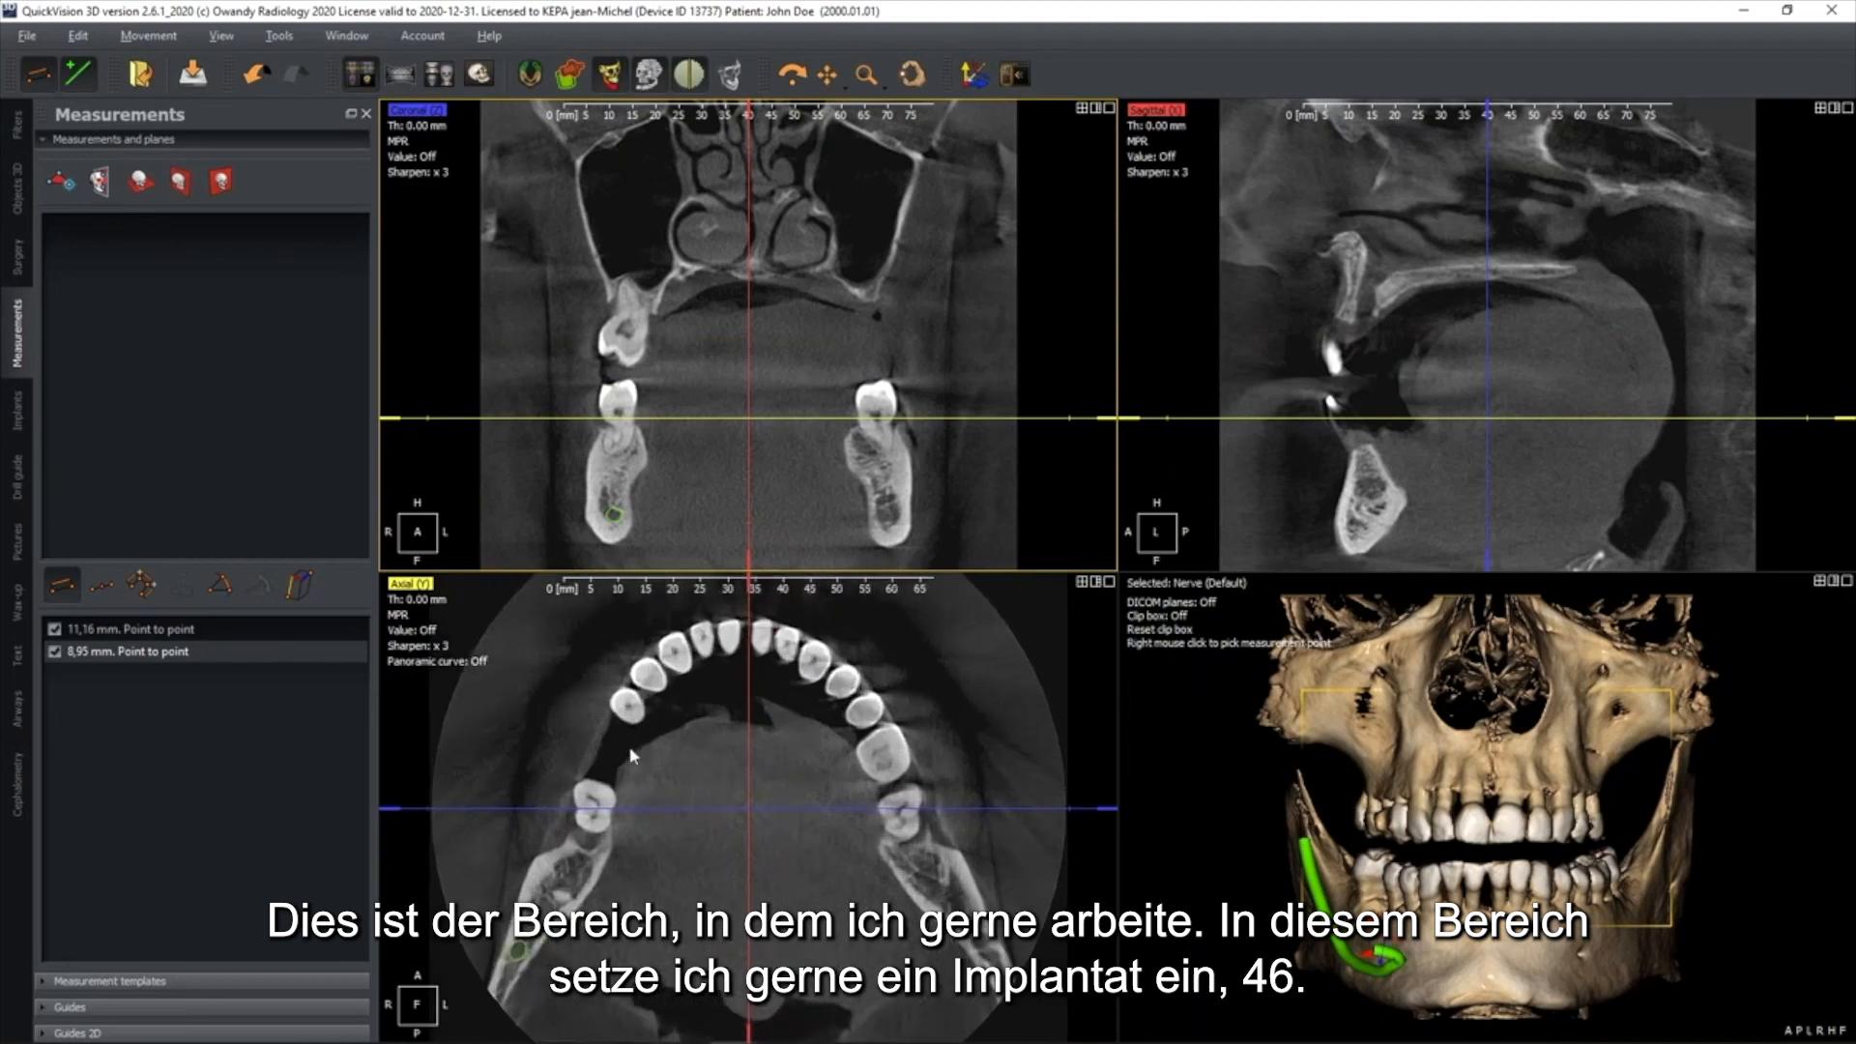
{"action": "left_click_drag", "start_coordinate": [932, 418], "coordinate": [932, 430]}
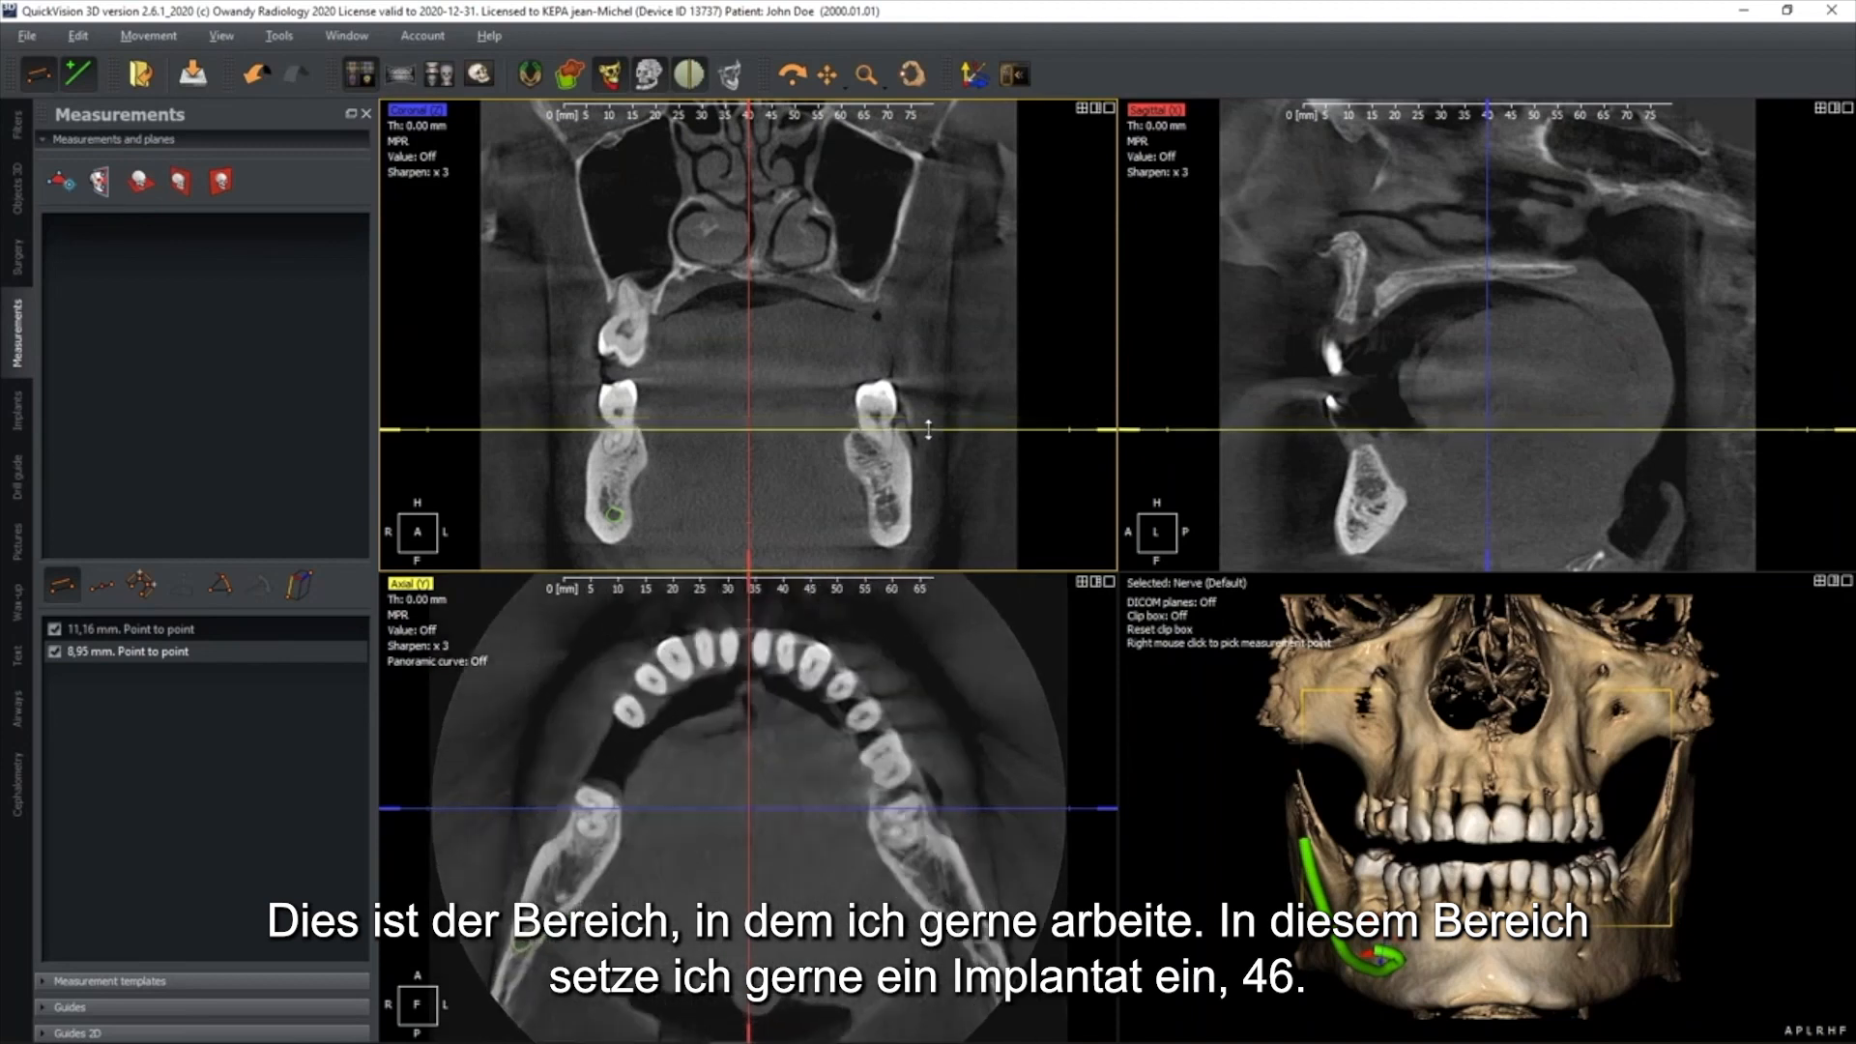
Switch to the panoramic layout and set the panoramic curve to Mandible
{"action": "left_click", "coordinate": [404, 73]}
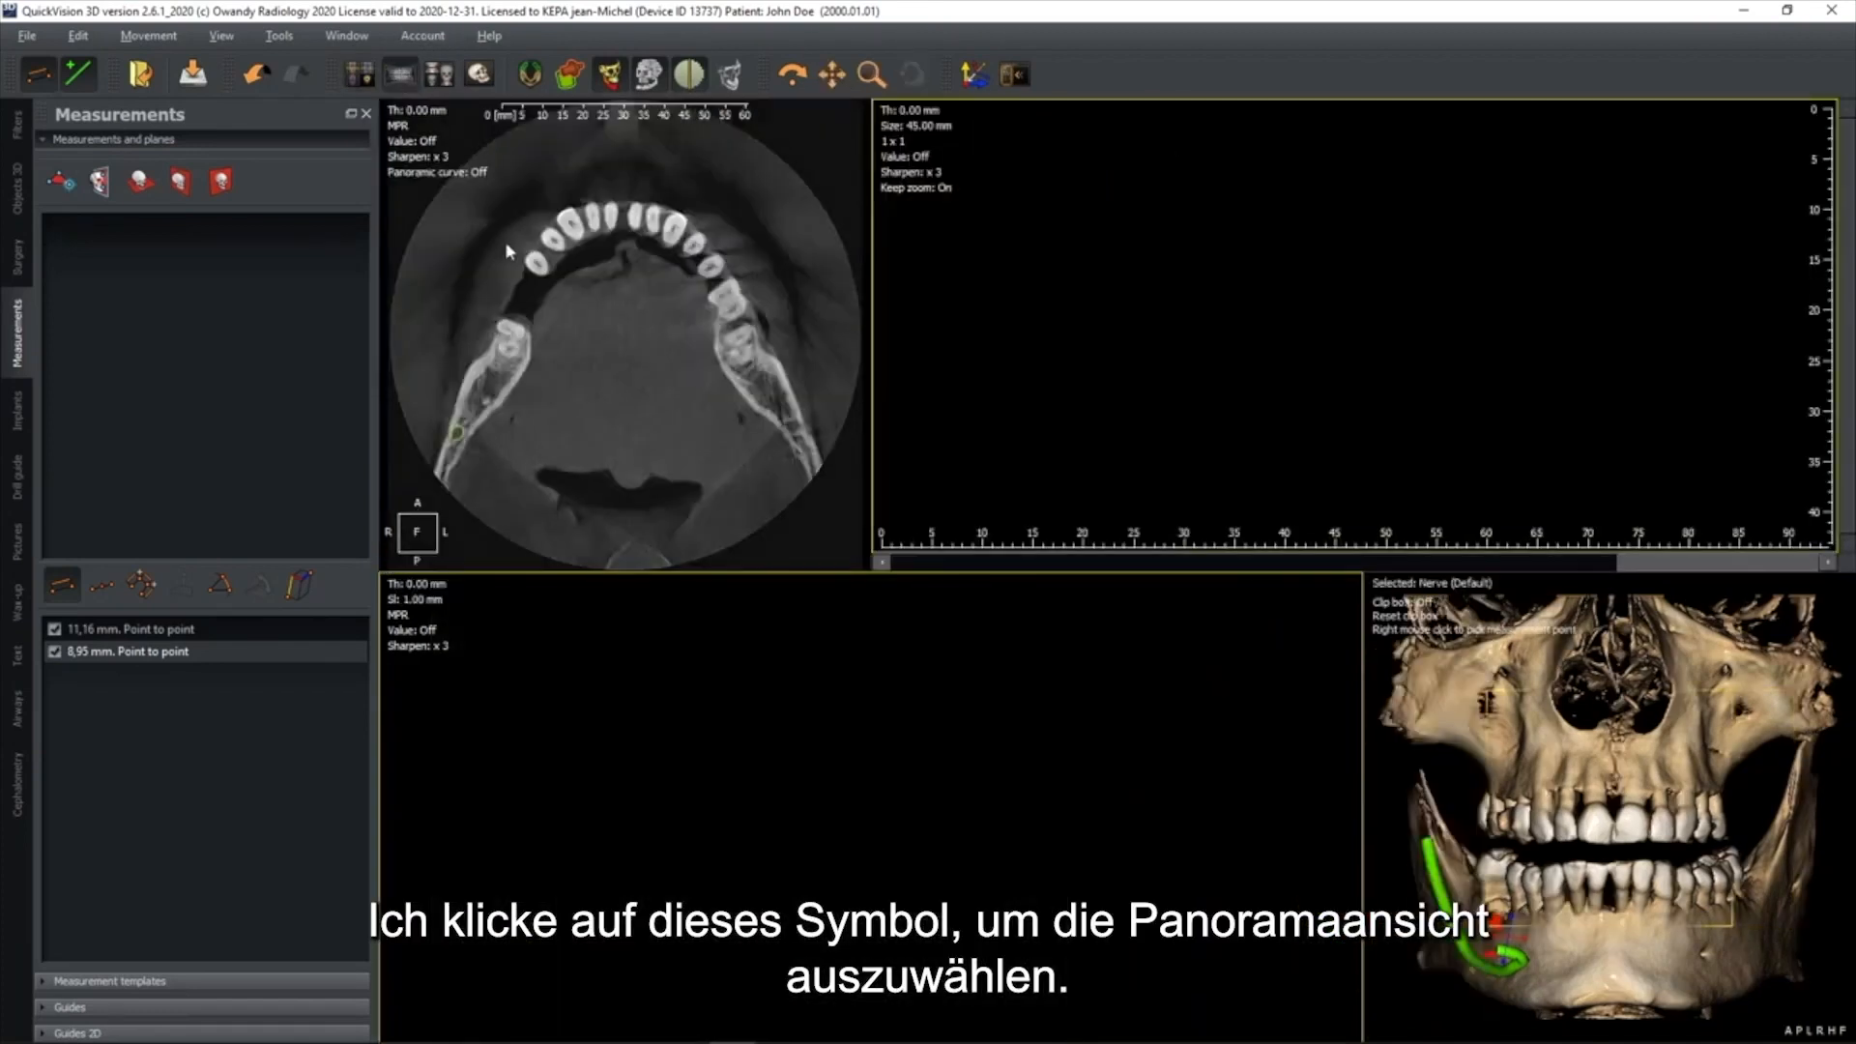
{"action": "left_click", "coordinate": [479, 175]}
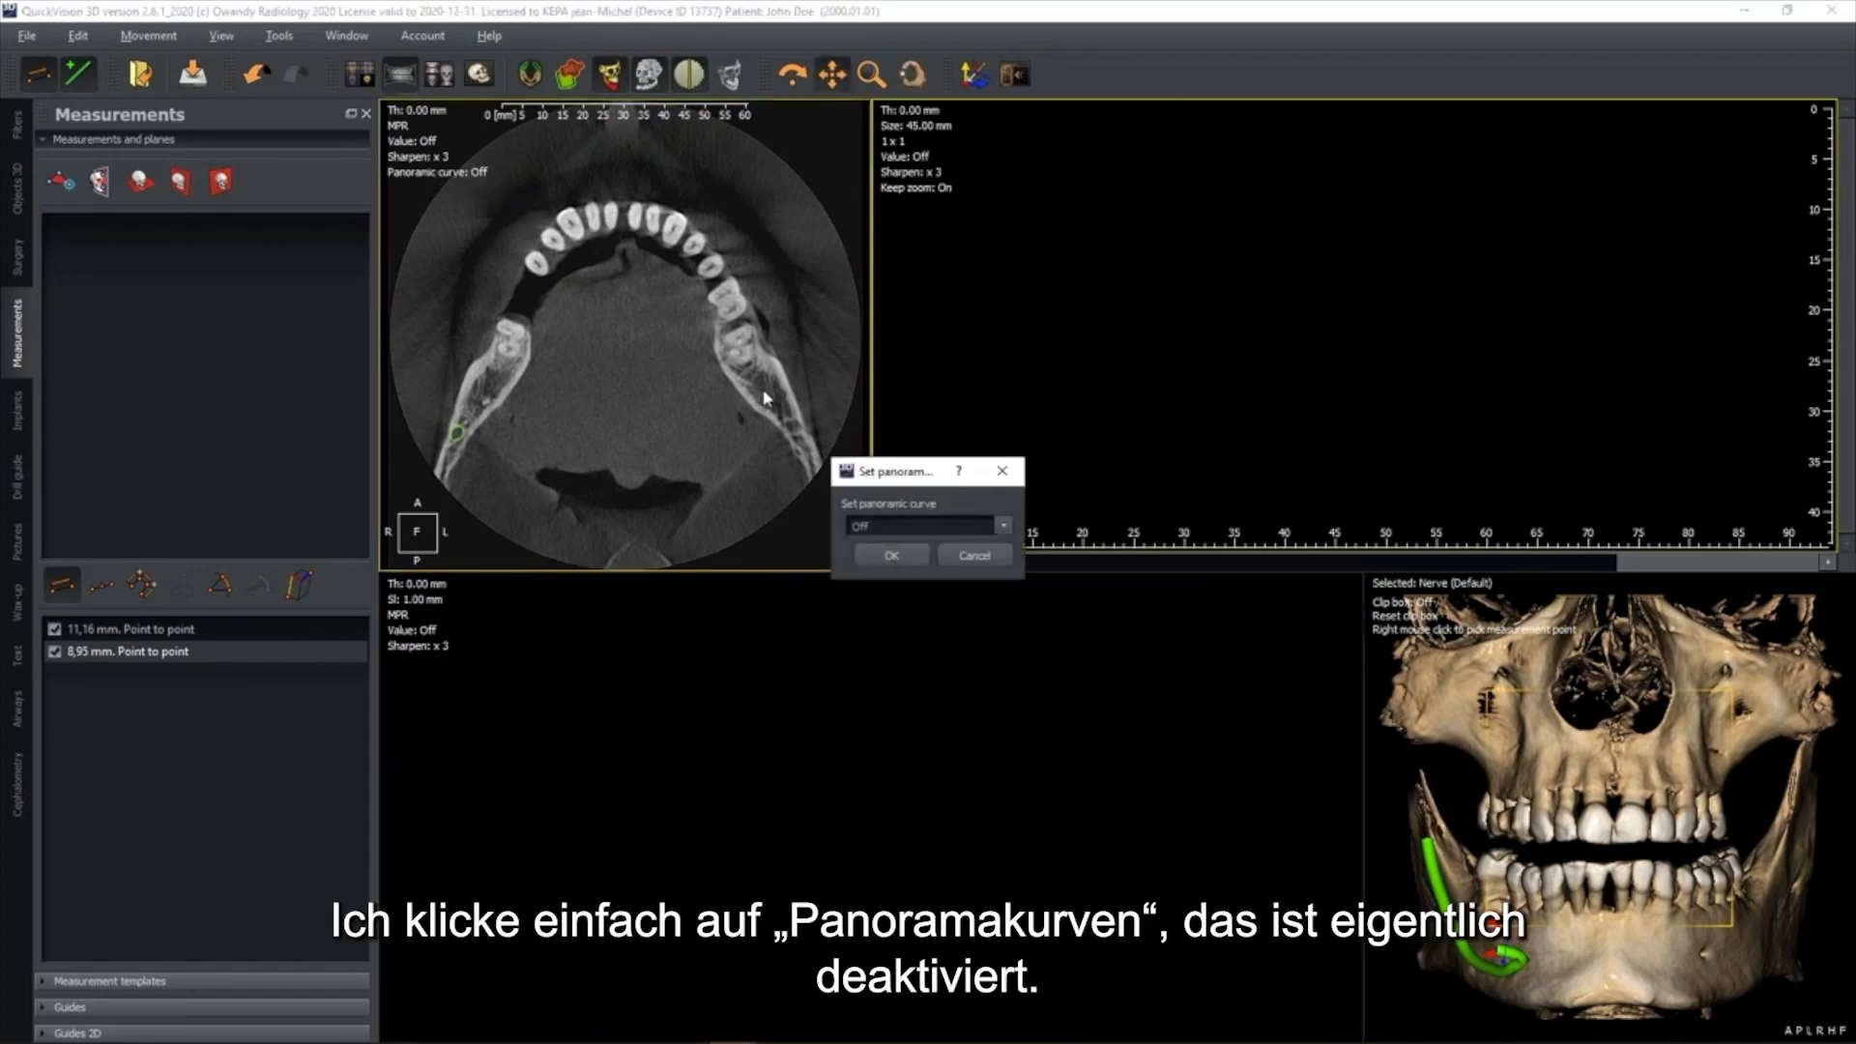
{"action": "left_click", "coordinate": [916, 522]}
{"action": "left_click", "coordinate": [874, 573]}
{"action": "left_click", "coordinate": [899, 553]}
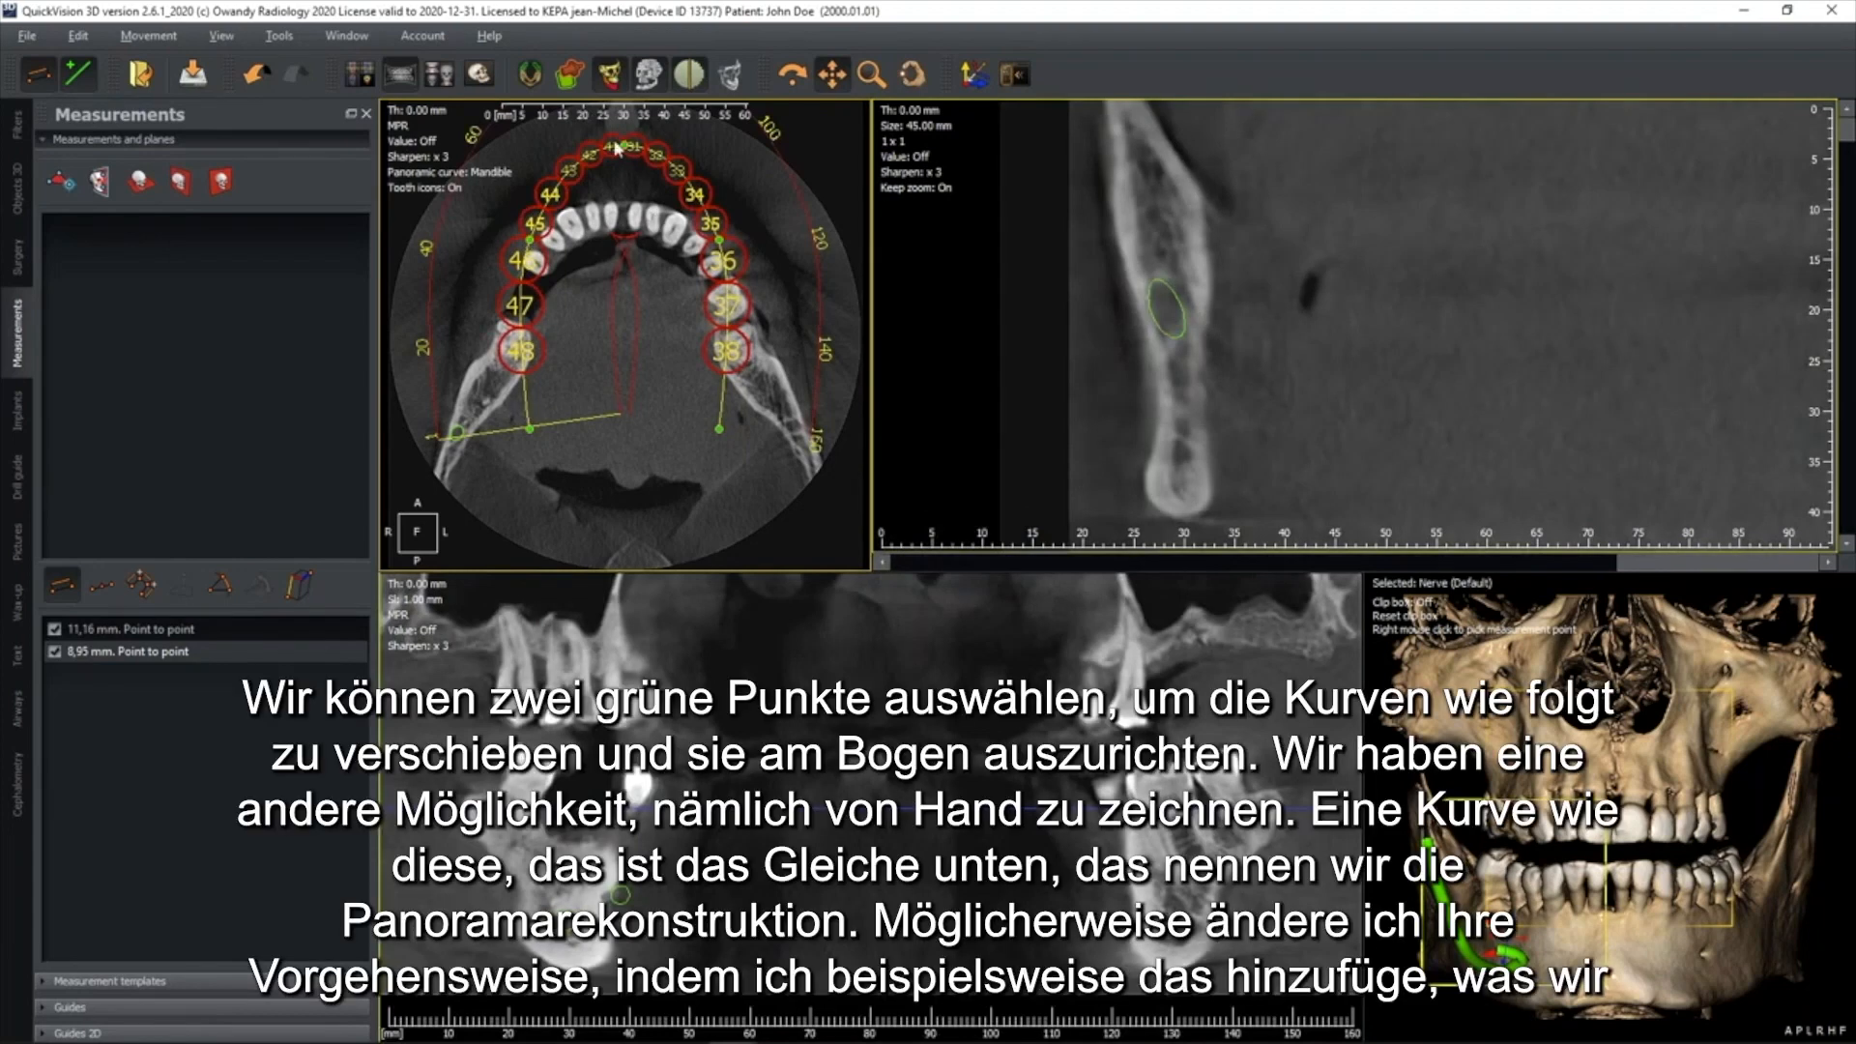
Move the control points of the mandibular panoramic curve in the axial view so the curve follows the dental arch
{"action": "mouse_move", "coordinate": [466, 368]}
{"action": "left_mouse_down"}
{"action": "mouse_move", "coordinate": [454, 357]}
{"action": "mouse_move", "coordinate": [466, 385]}
{"action": "left_mouse_up"}
{"action": "left_click_drag", "start_coordinate": [490, 412], "coordinate": [501, 400]}
{"action": "left_click_drag", "start_coordinate": [620, 224], "coordinate": [702, 302]}
{"action": "left_click_drag", "start_coordinate": [719, 240], "coordinate": [720, 243]}
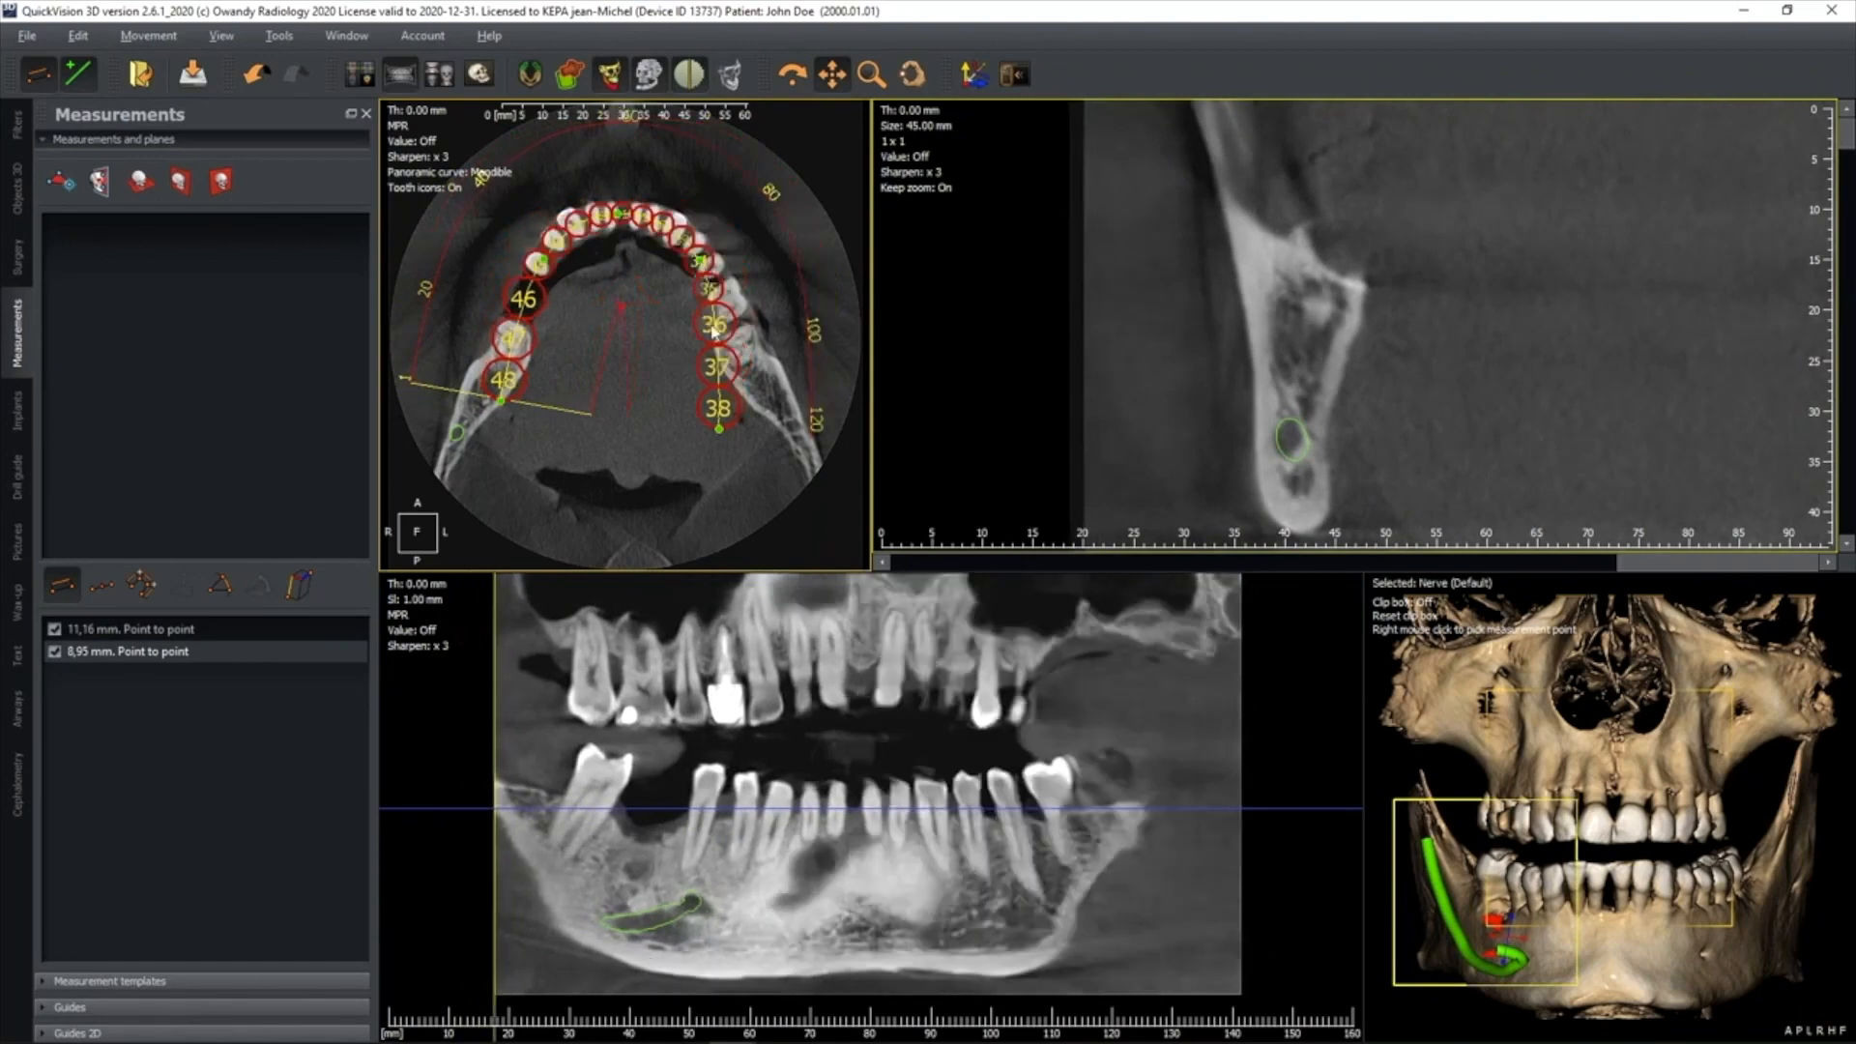
{"action": "left_click_drag", "start_coordinate": [760, 429], "coordinate": [769, 440]}
Remove all points of the panoramic curve and redraw it by hand along the lower arch, from the right molars to the left molars
{"action": "right_click", "coordinate": [761, 421]}
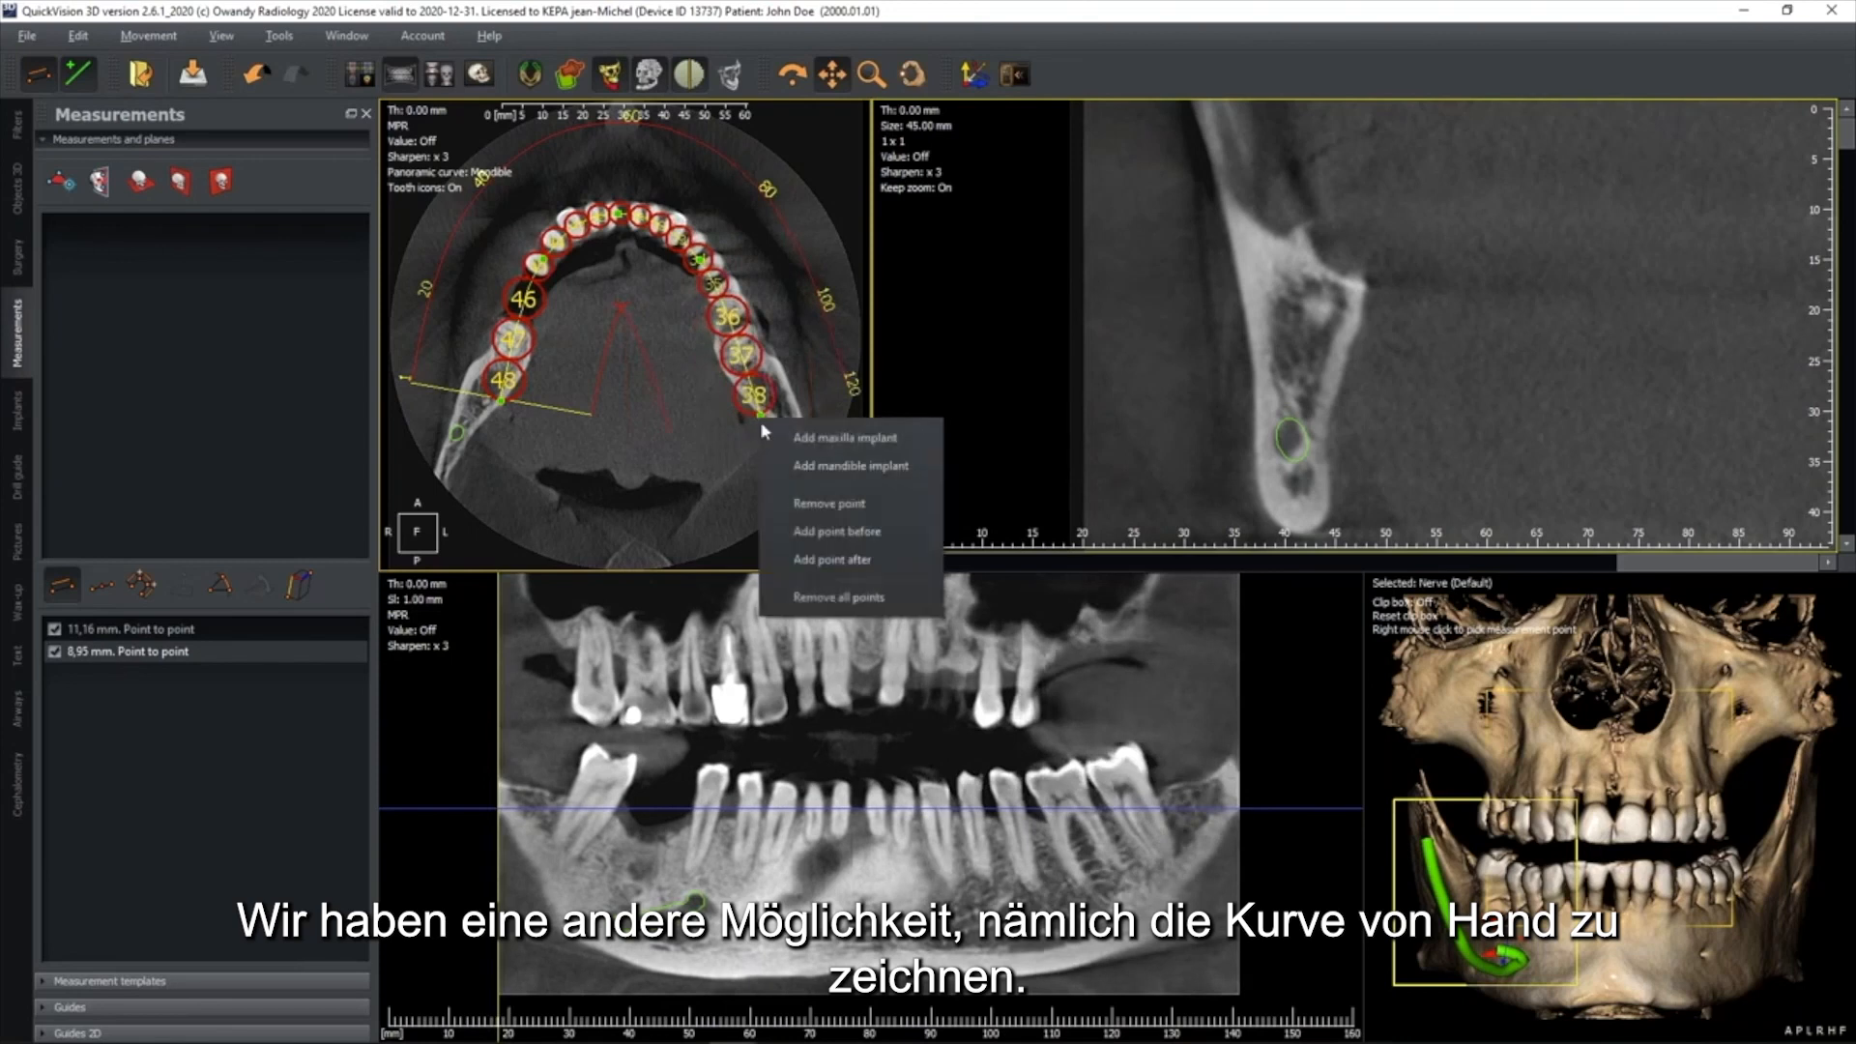
{"action": "left_click", "coordinate": [809, 598]}
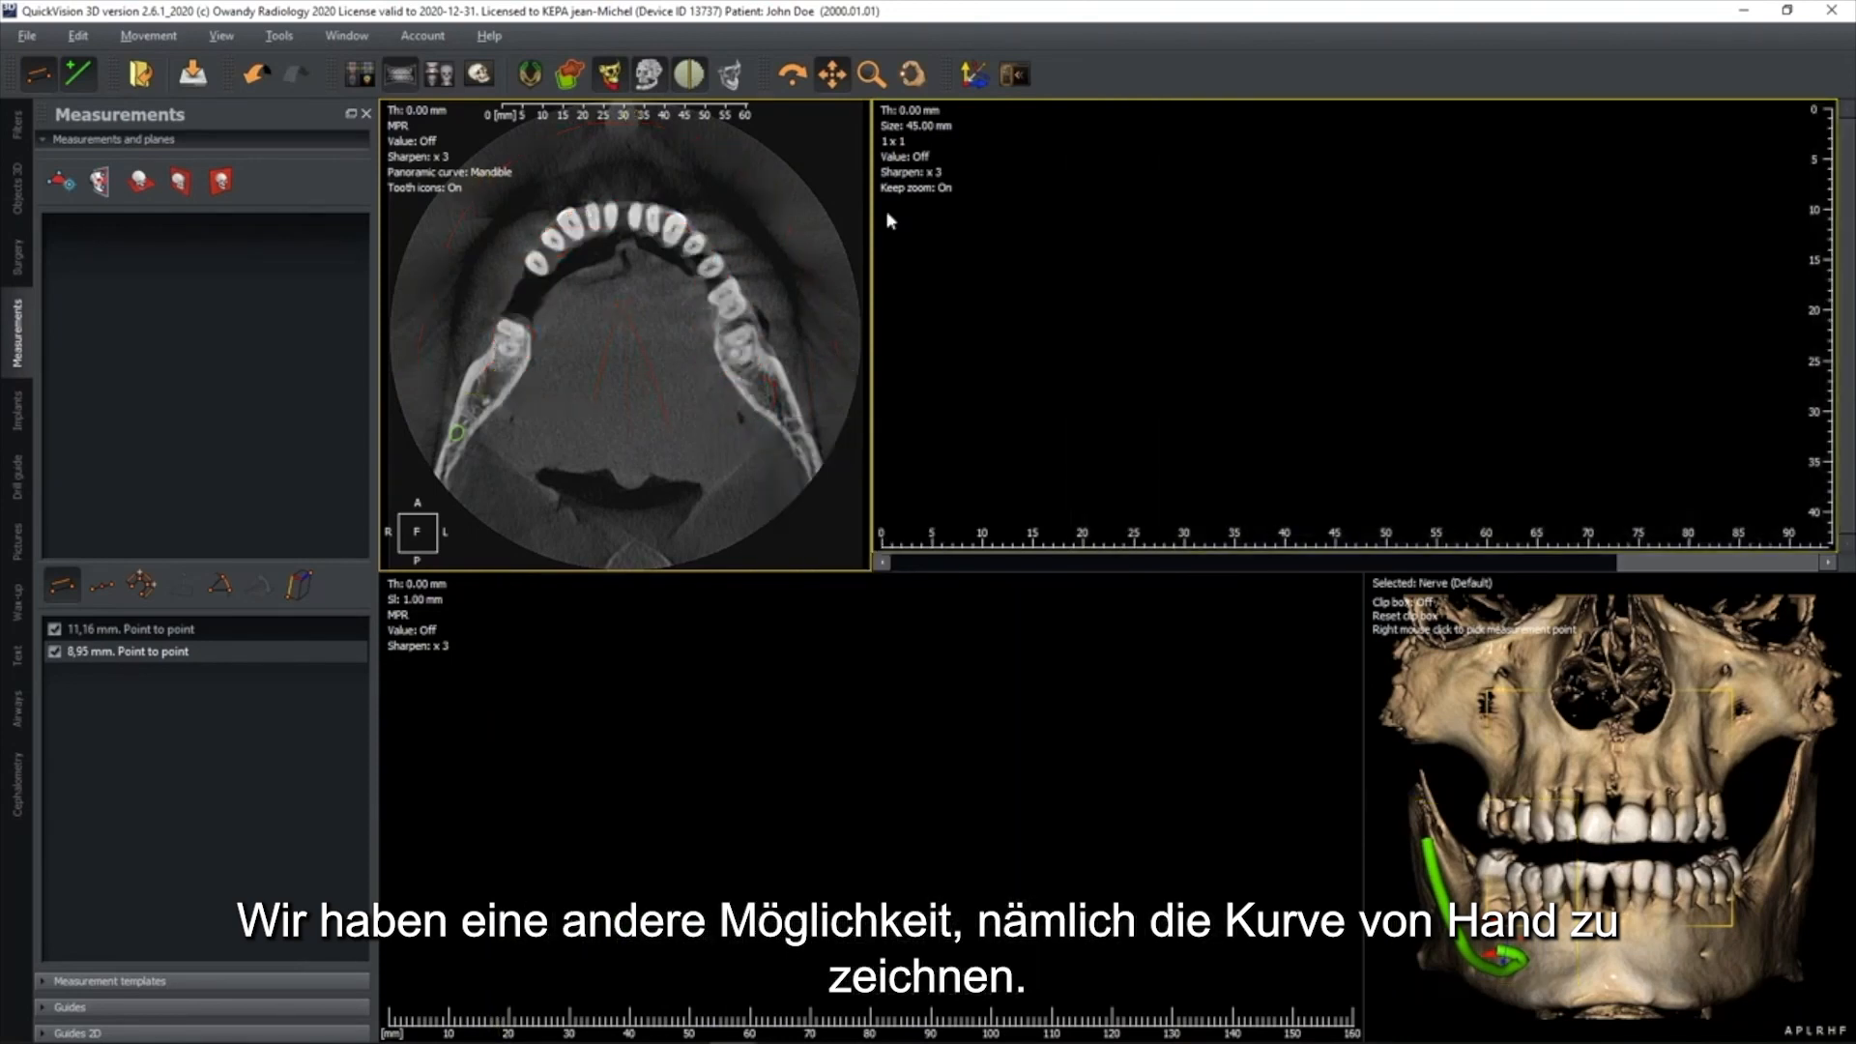
{"action": "left_click", "coordinate": [548, 255]}
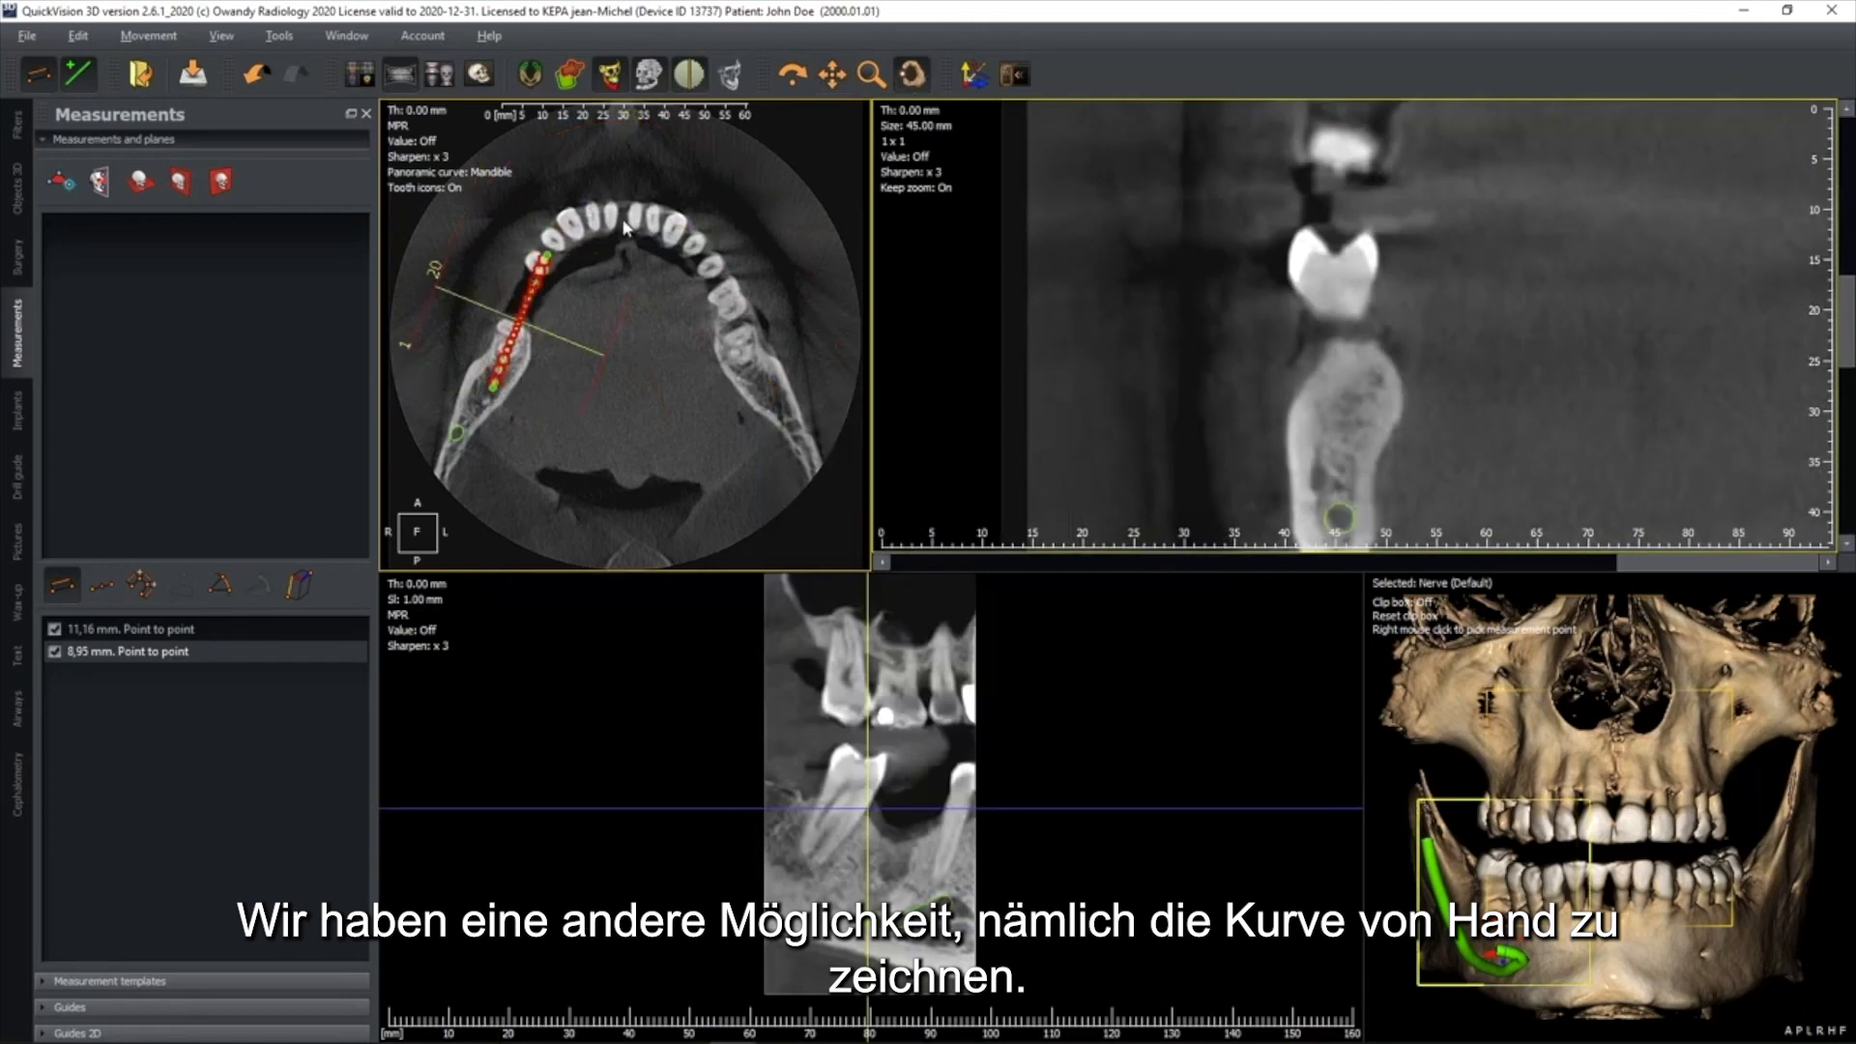
{"action": "left_click", "coordinate": [622, 220]}
{"action": "left_click", "coordinate": [706, 265]}
{"action": "left_click", "coordinate": [757, 400]}
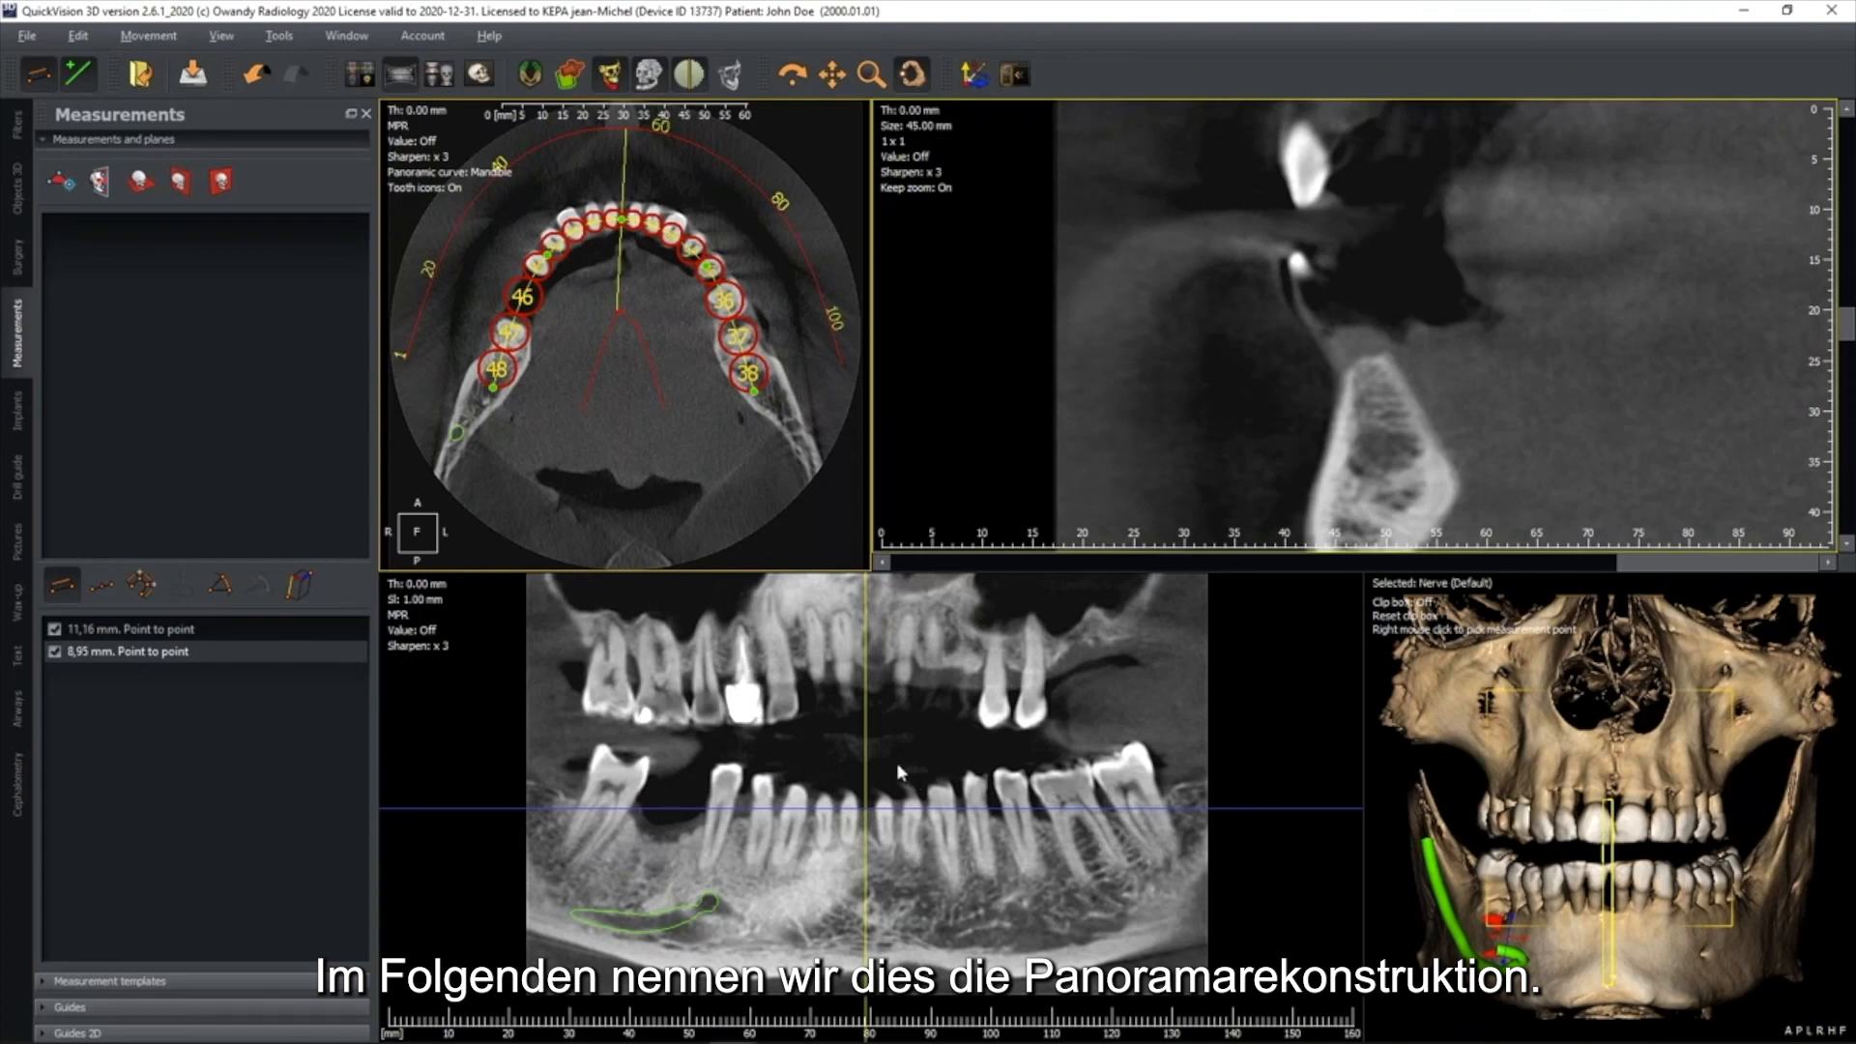
Set the panoramic view's slice thickness to 10 mm and its sharpening to x 5
{"action": "double_click", "coordinate": [443, 585]}
{"action": "type", "text": "10"}
{"action": "key", "text": "Return"}
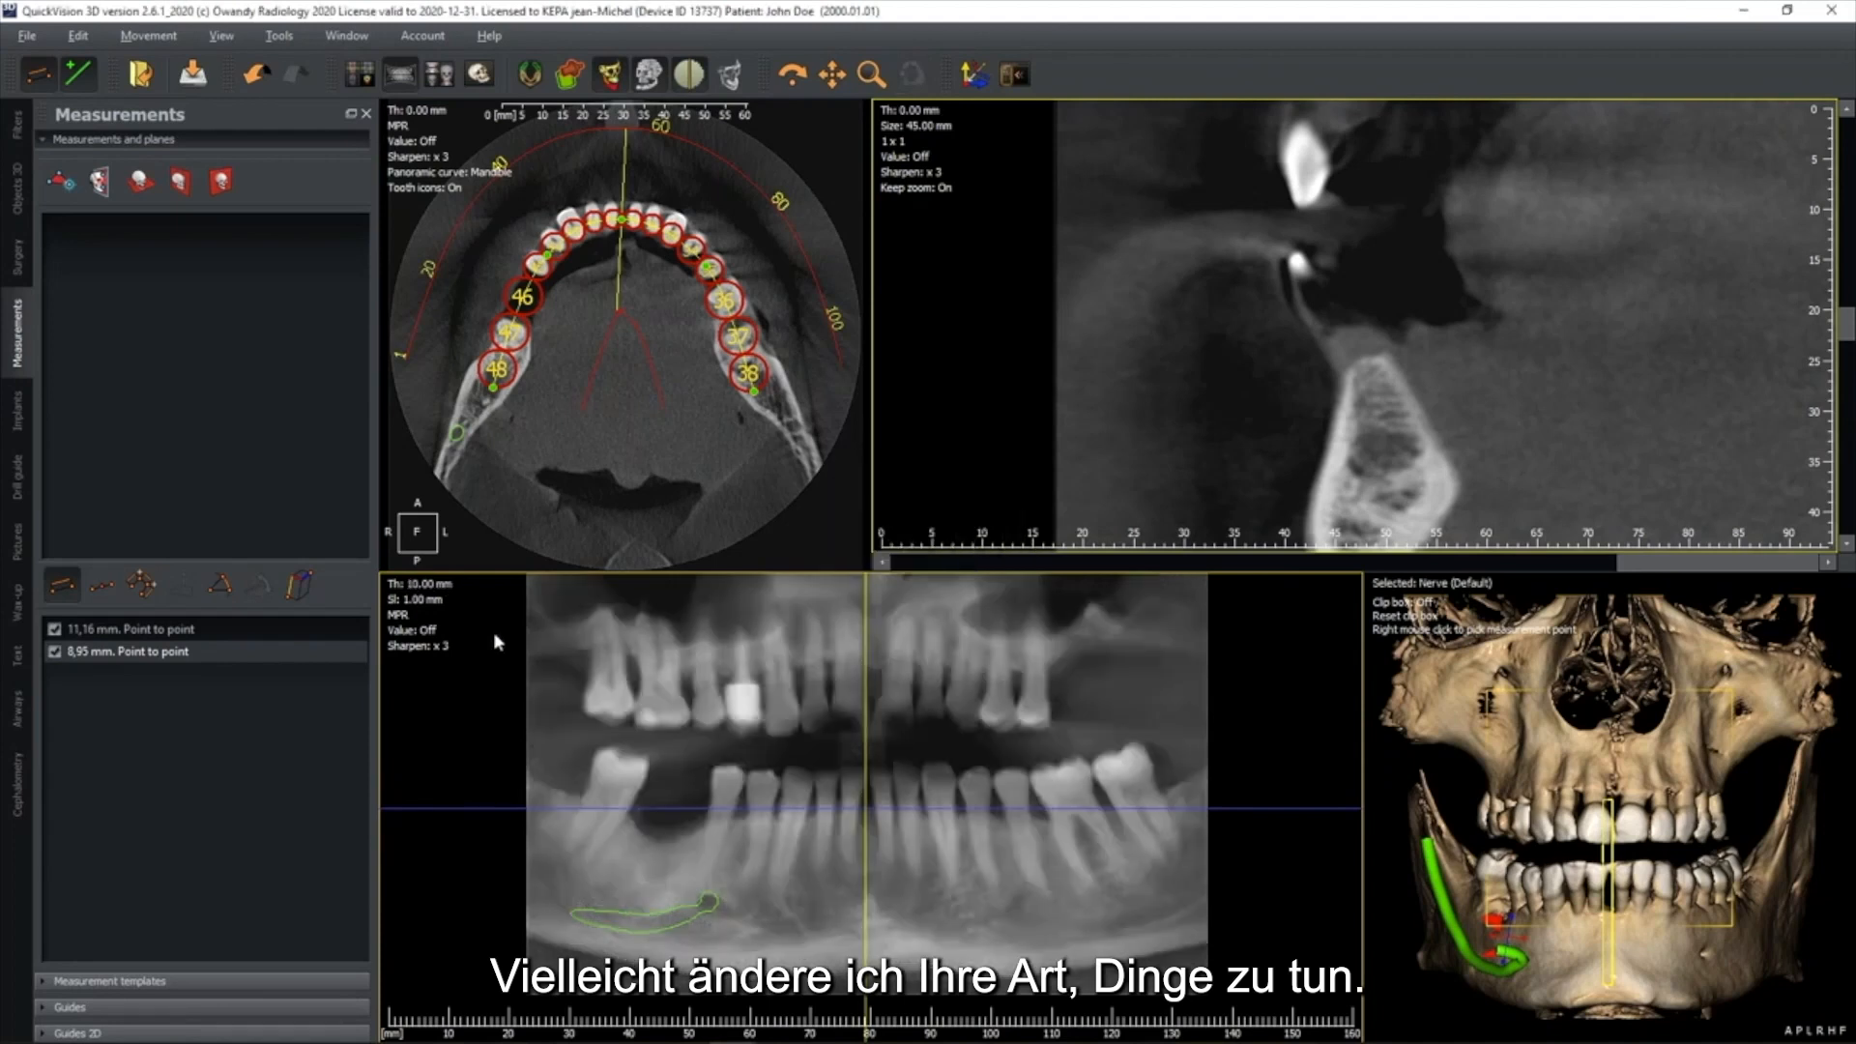
{"action": "double_click", "coordinate": [435, 646]}
{"action": "left_click", "coordinate": [895, 557]}
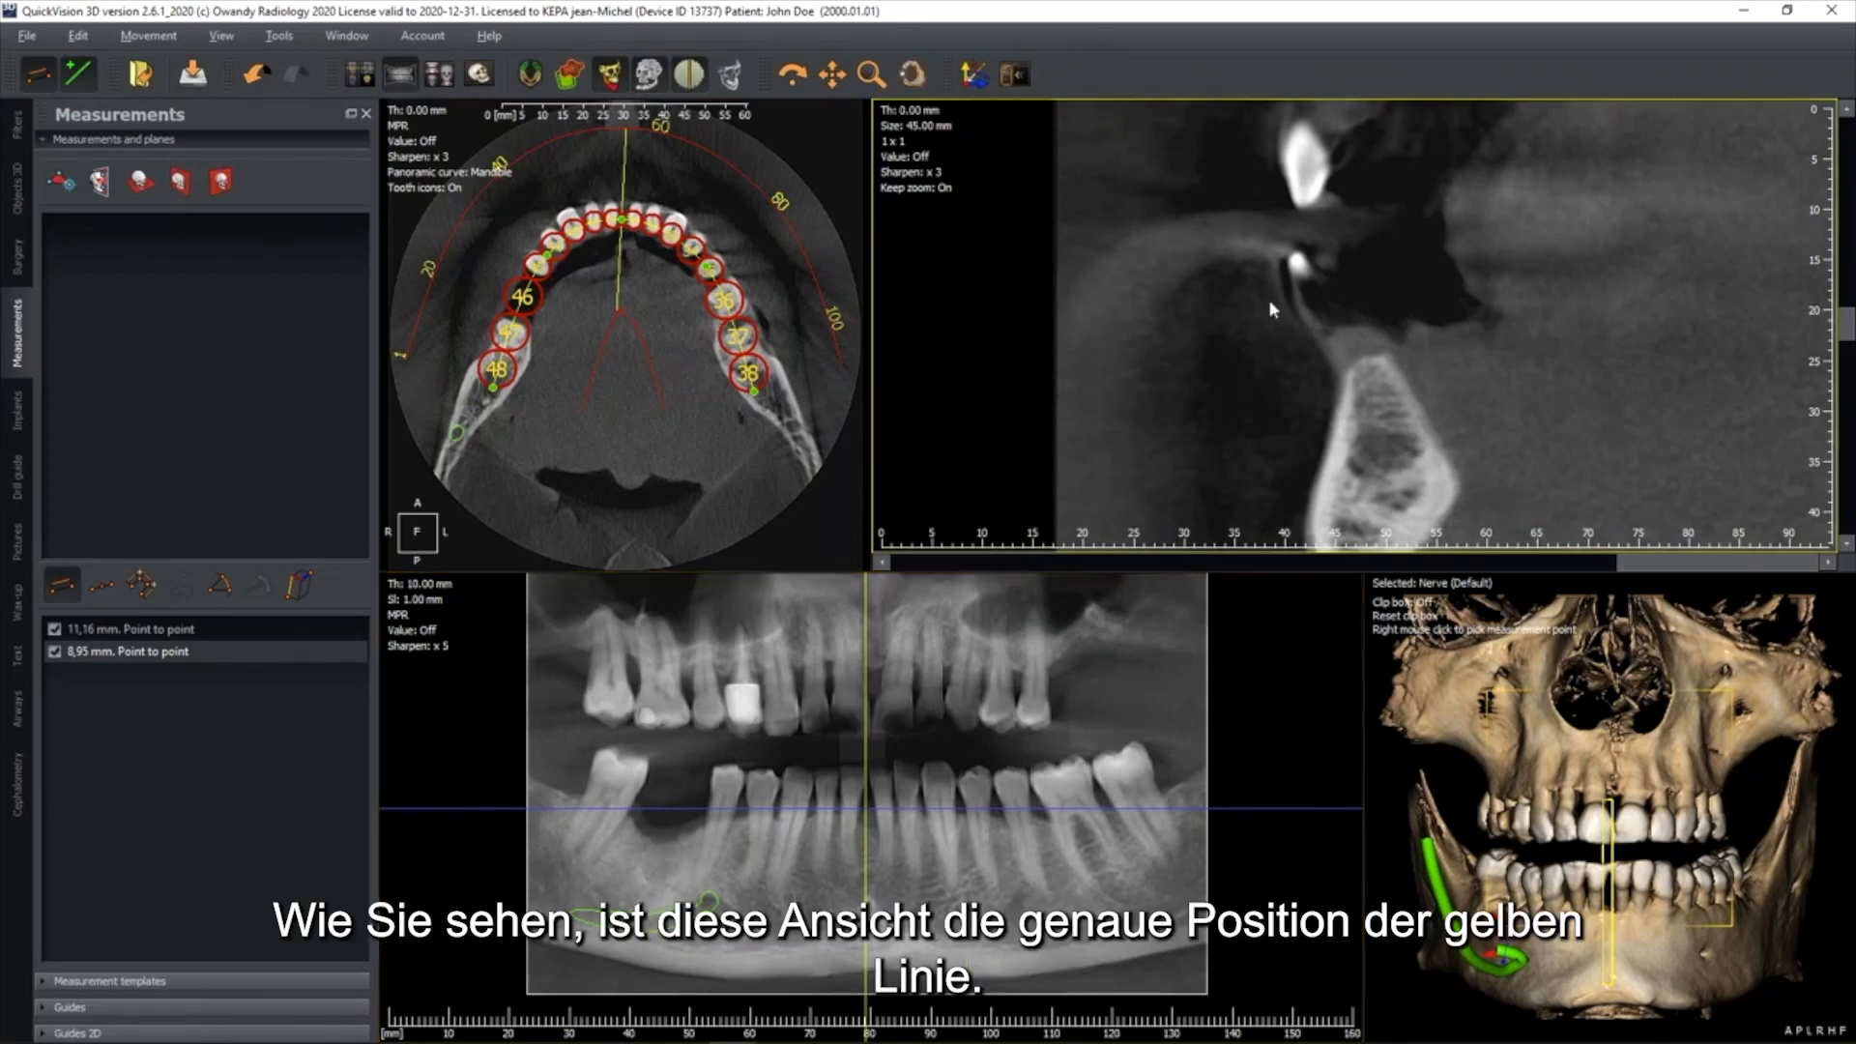
Place the yellow cross-section line at the missing tooth 46 in the panoramic view and frame the whole section
{"action": "scroll", "coordinate": [1269, 299], "scroll_direction": "down", "scroll_amount": 5}
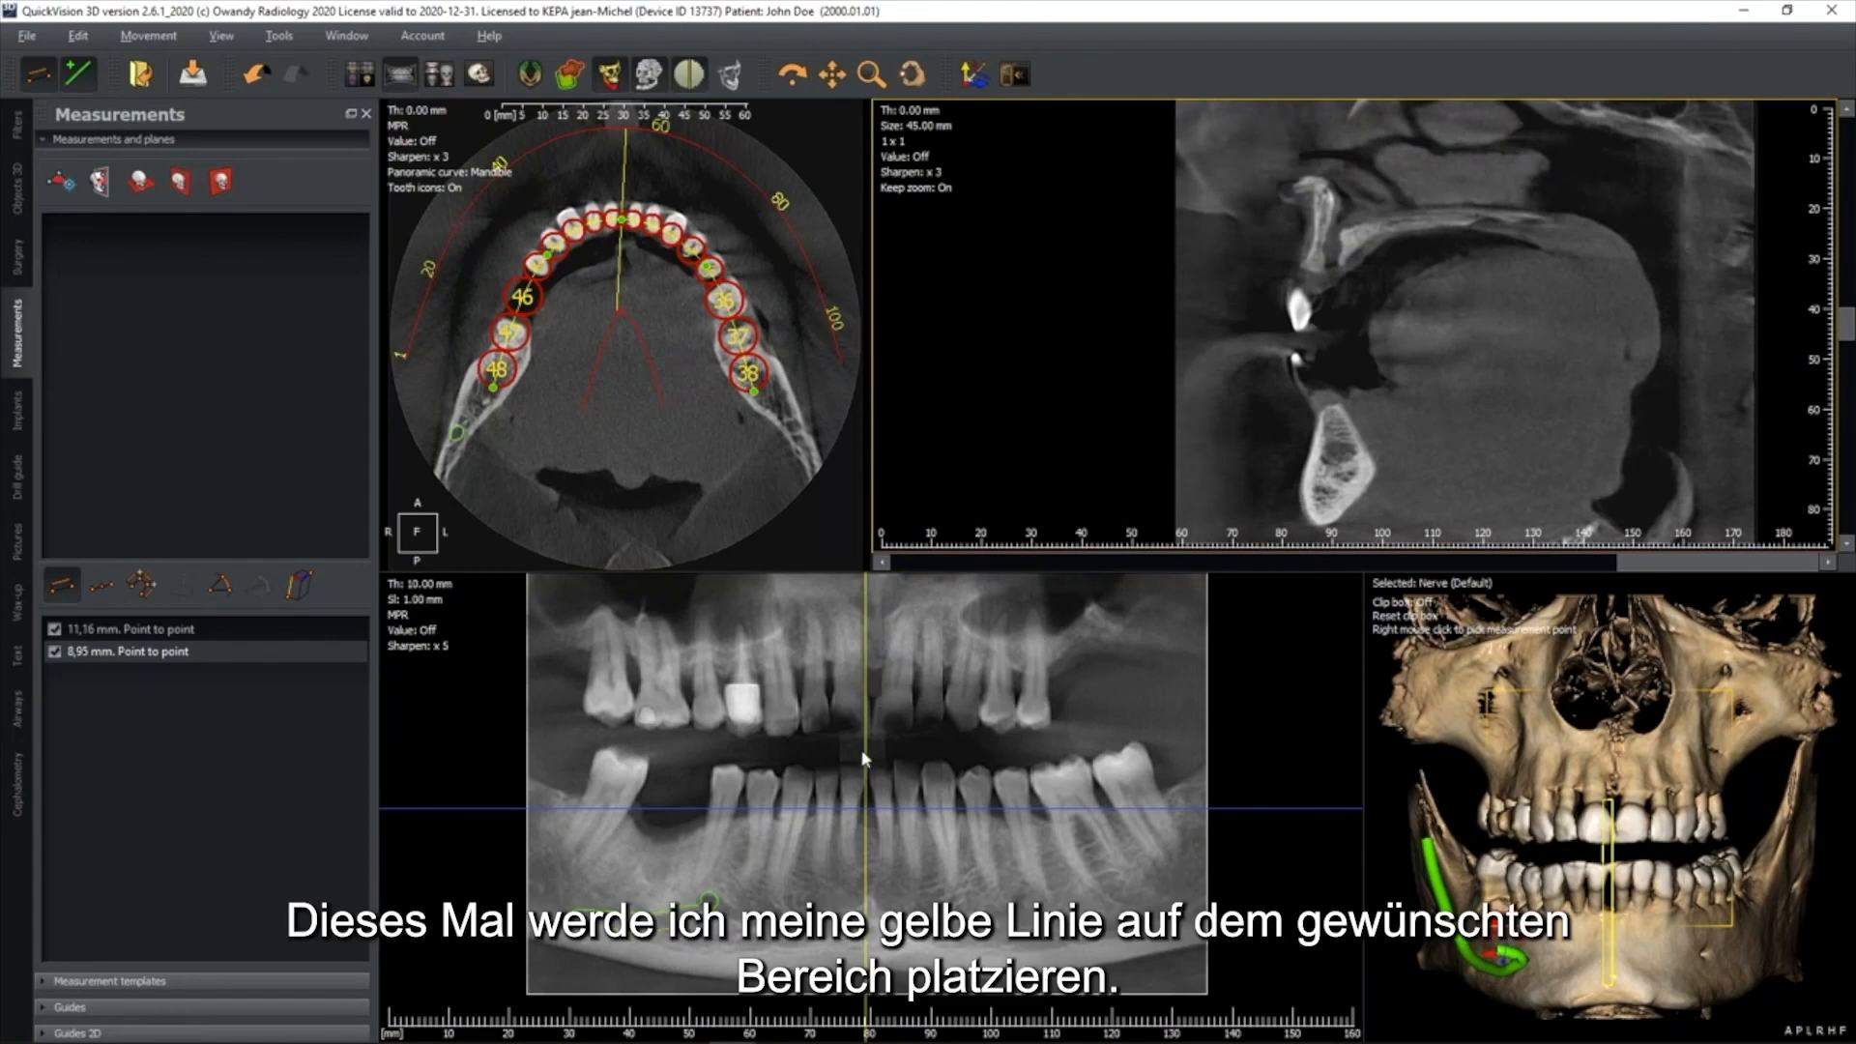
{"action": "left_click_drag", "start_coordinate": [866, 753], "coordinate": [682, 758]}
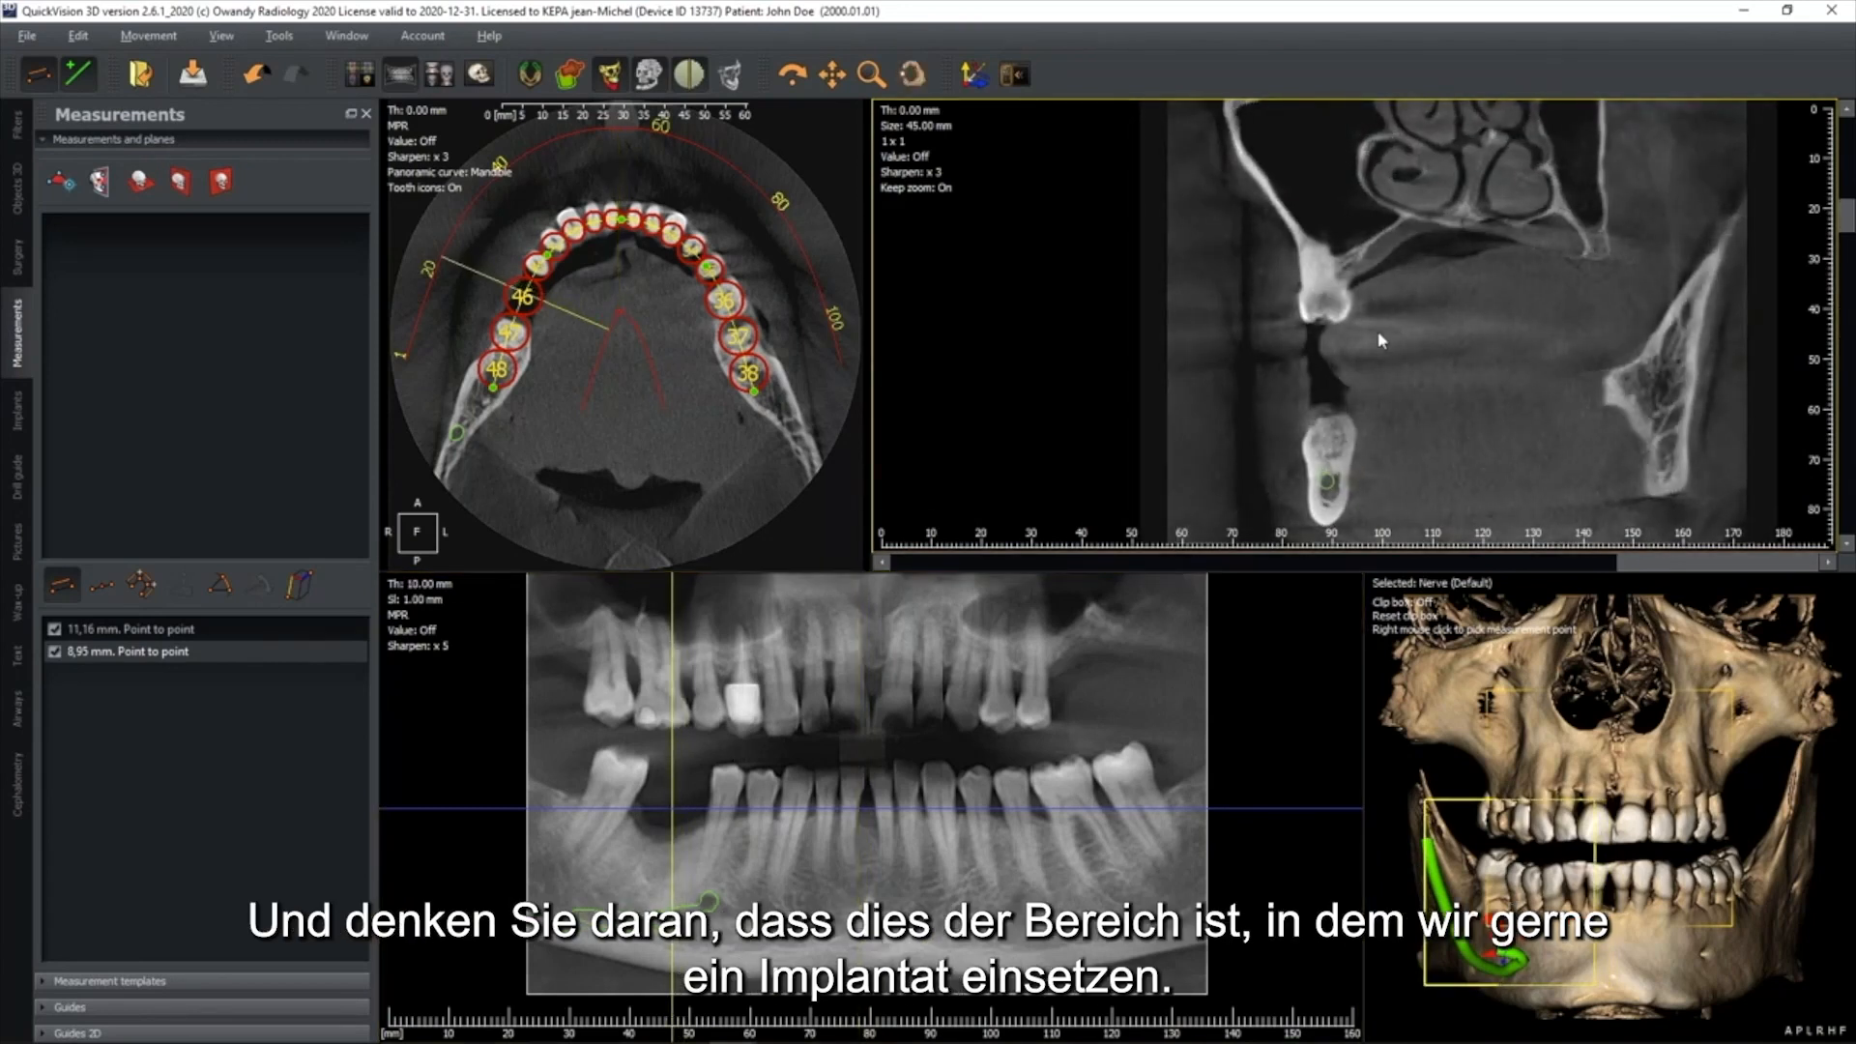
{"action": "middle_click_drag", "start_coordinate": [1328, 530], "coordinate": [1376, 416]}
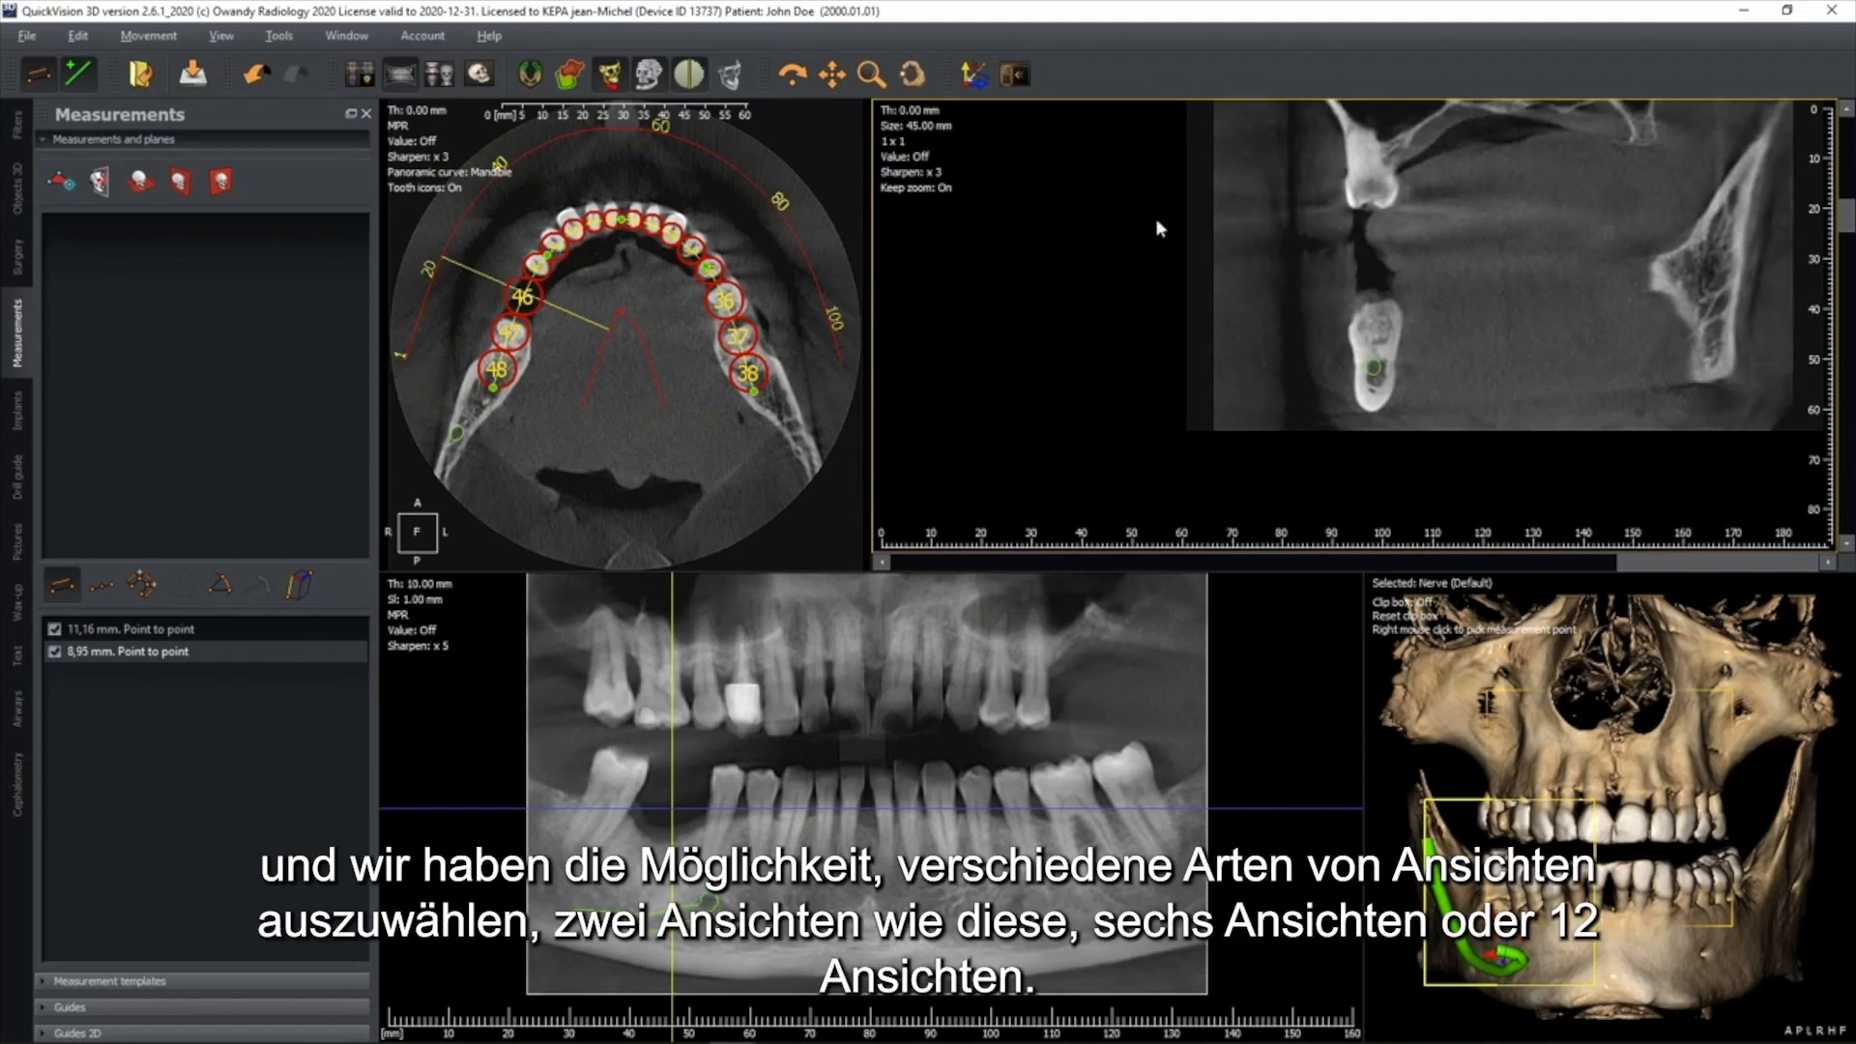
Show the cross-sections in the 2 x 1 layout and switch them to 4 x 3
{"action": "left_click", "coordinate": [918, 148]}
{"action": "left_click", "coordinate": [947, 188]}
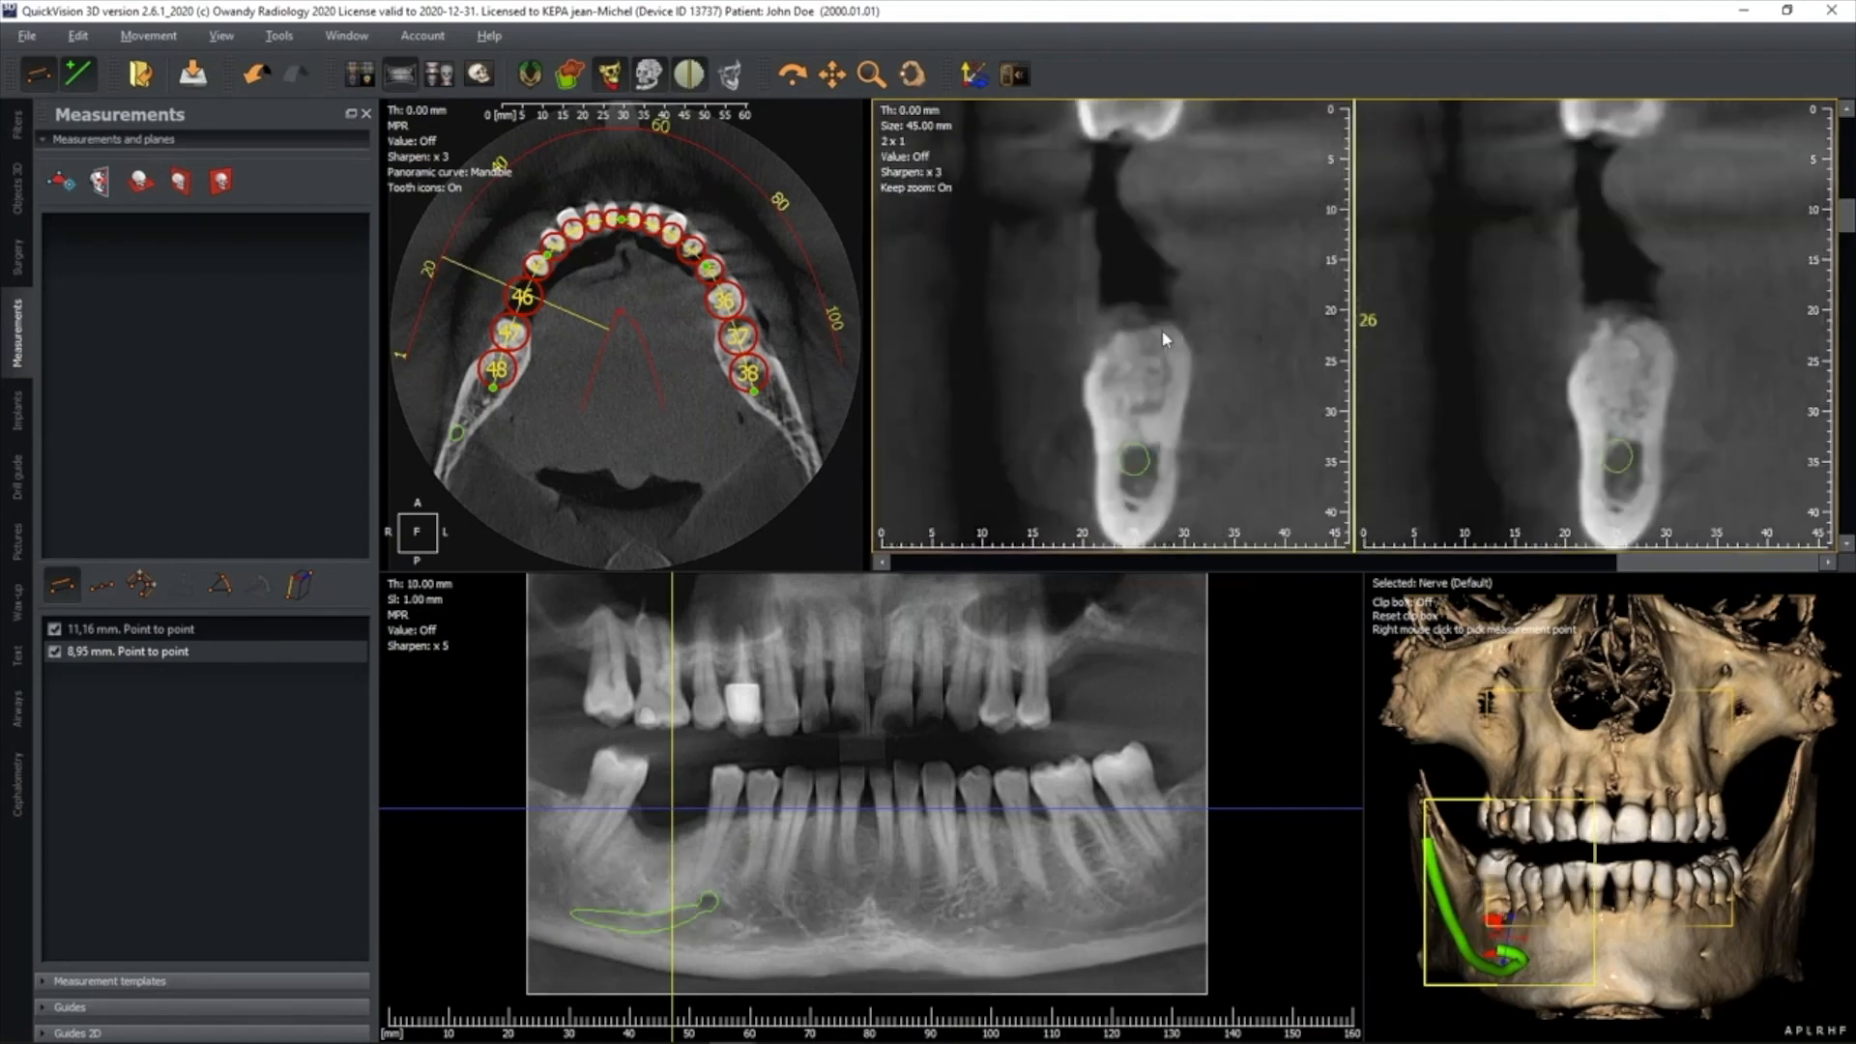
{"action": "left_click", "coordinate": [897, 142]}
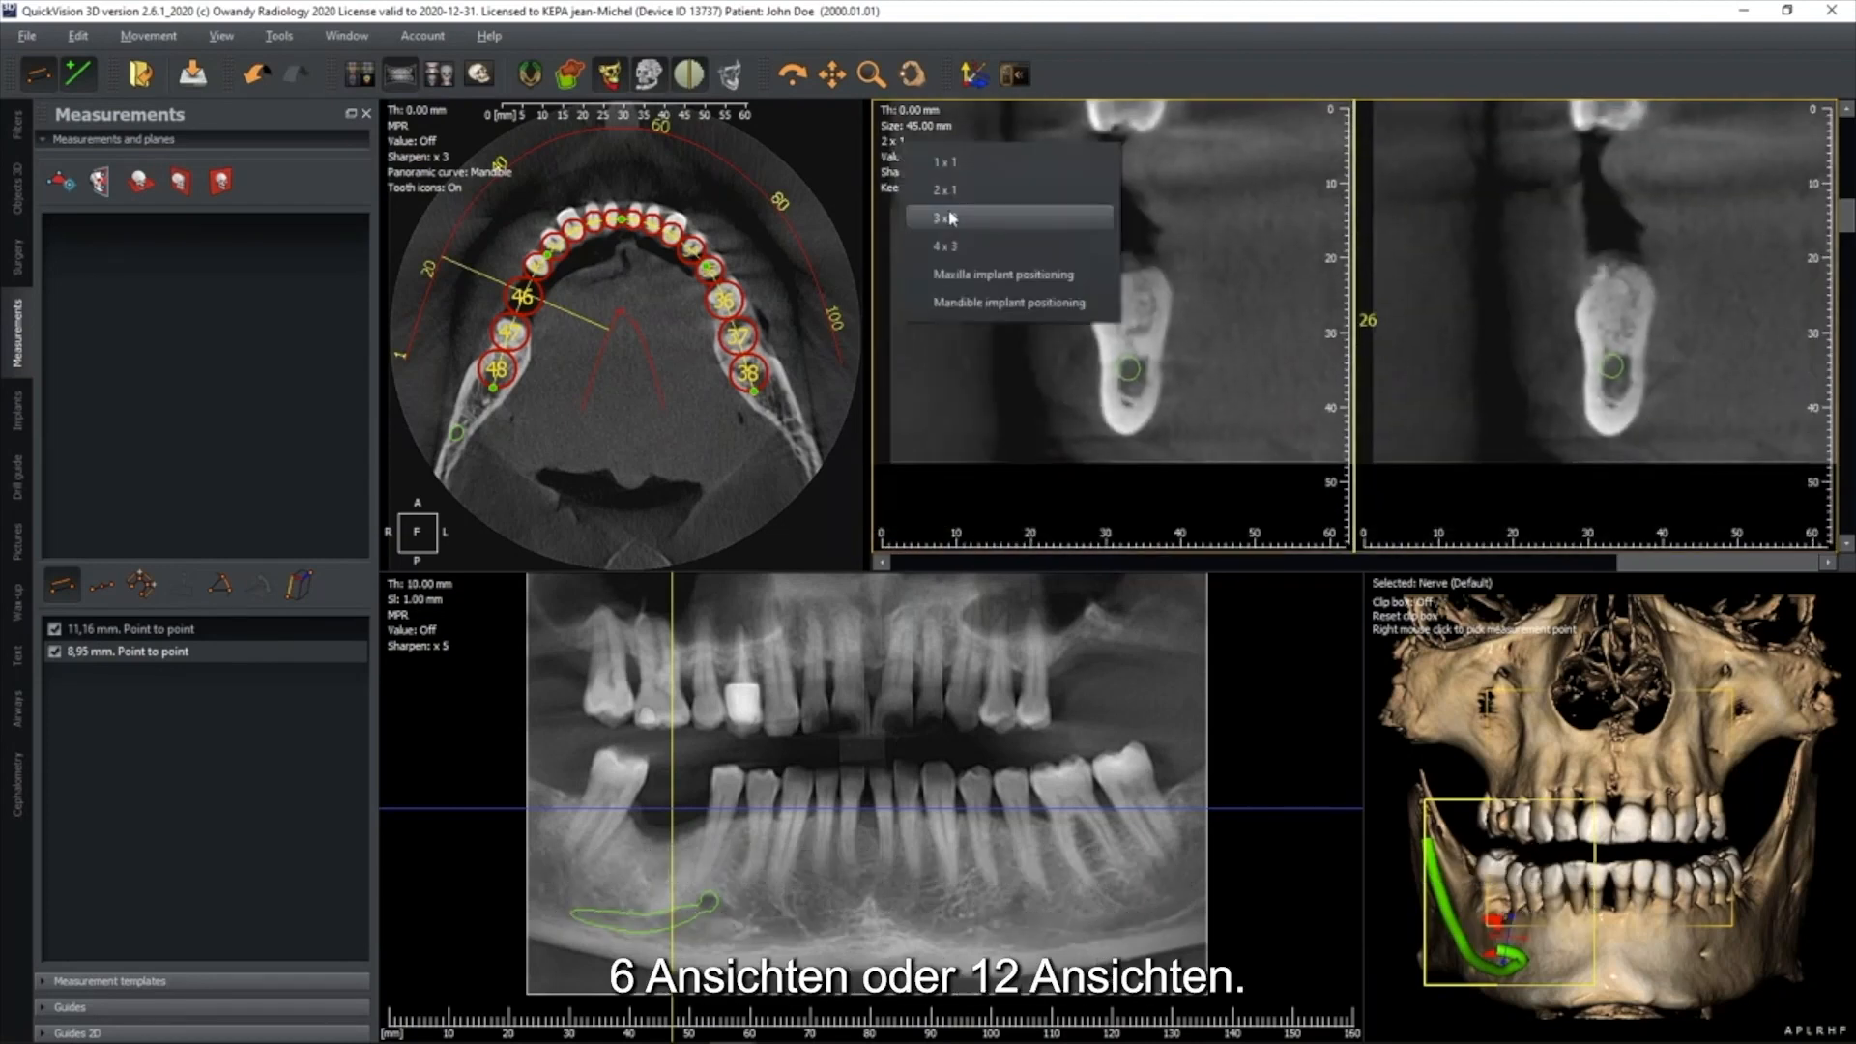
{"action": "left_click", "coordinate": [953, 241]}
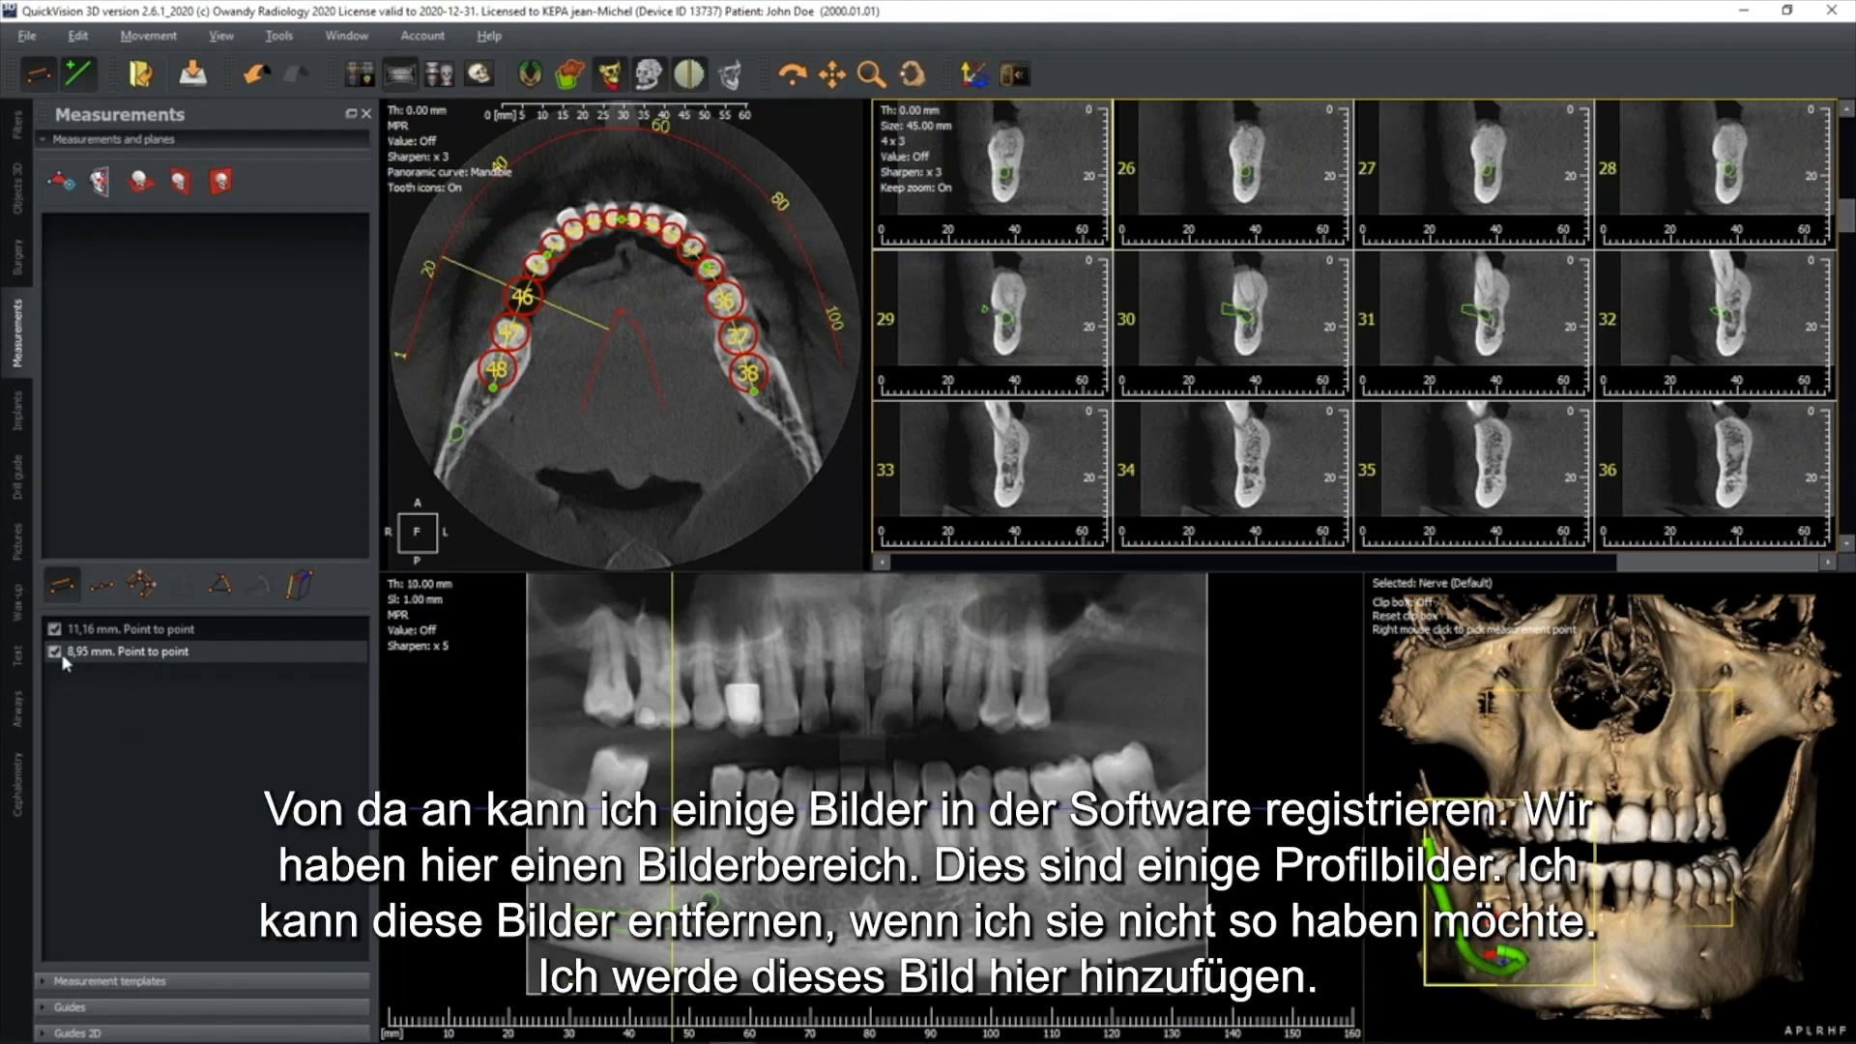
Open the list of stored pictures and remove both generated profile pictures
{"action": "left_click", "coordinate": [18, 542]}
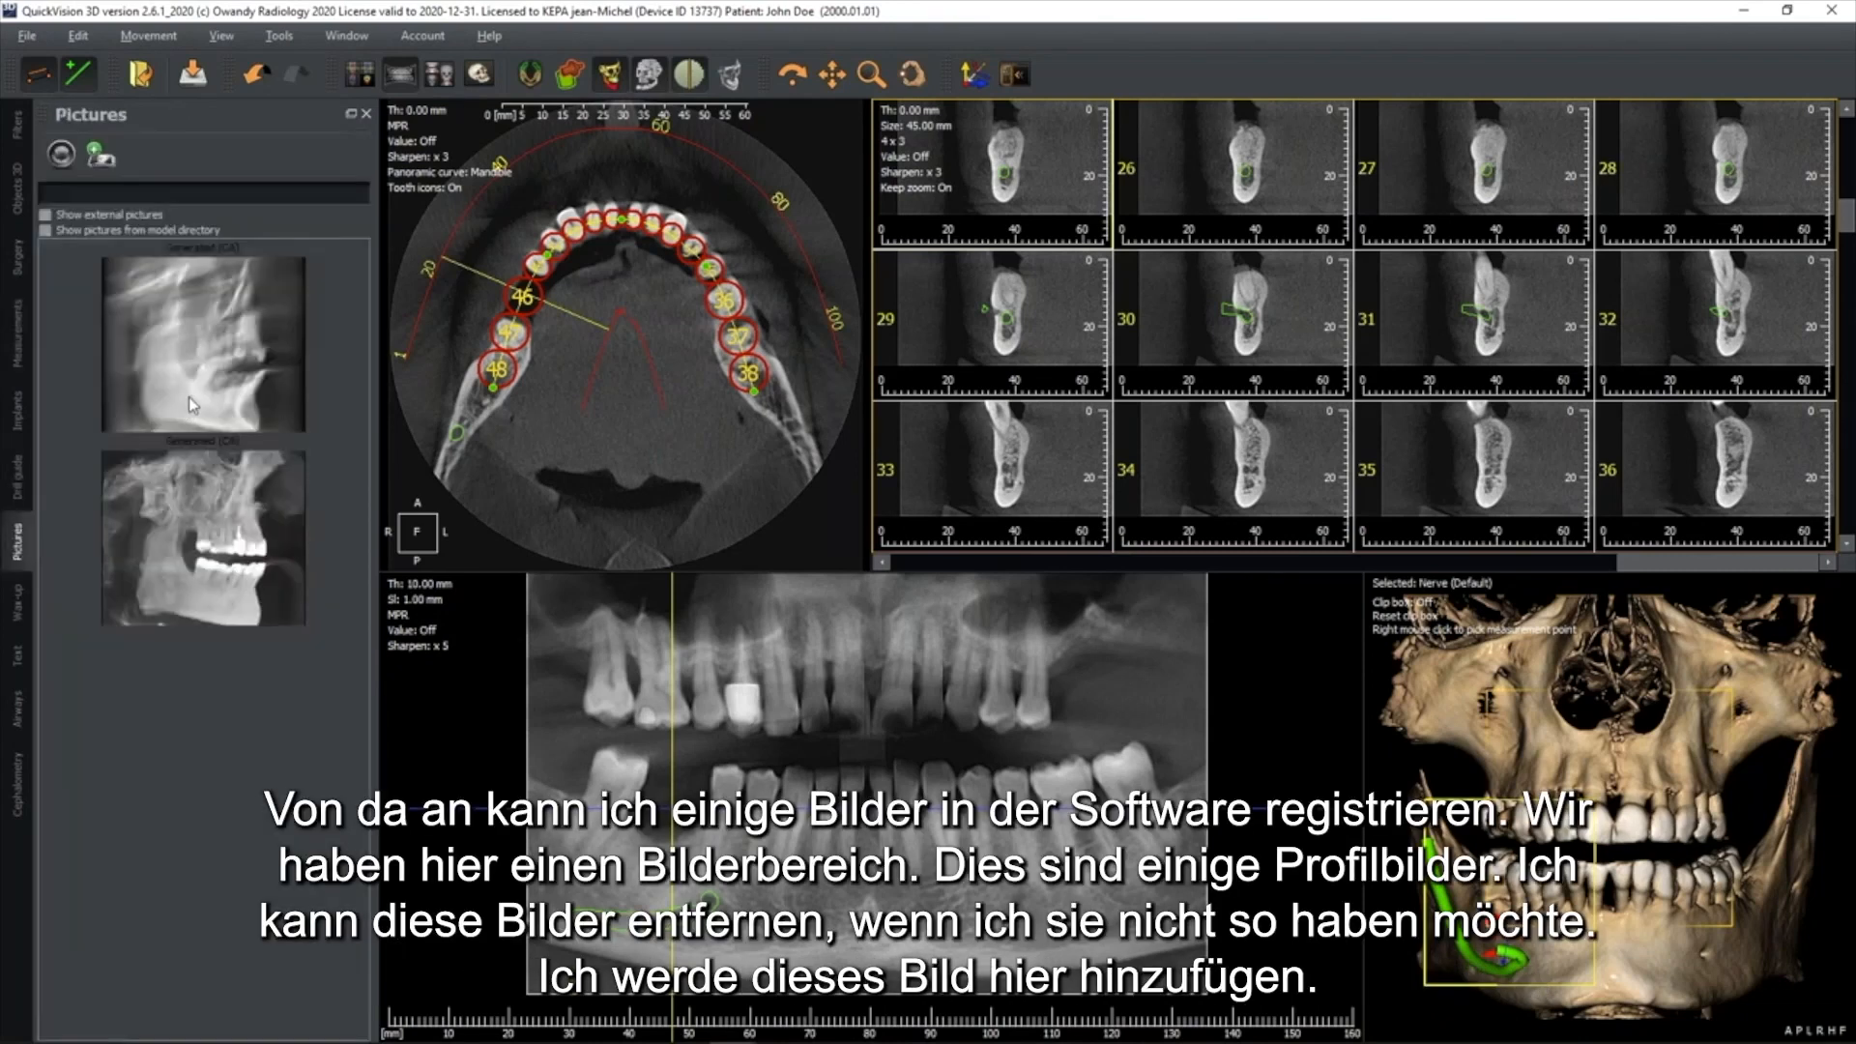
{"action": "left_click", "coordinate": [216, 389]}
{"action": "left_click", "coordinate": [203, 489]}
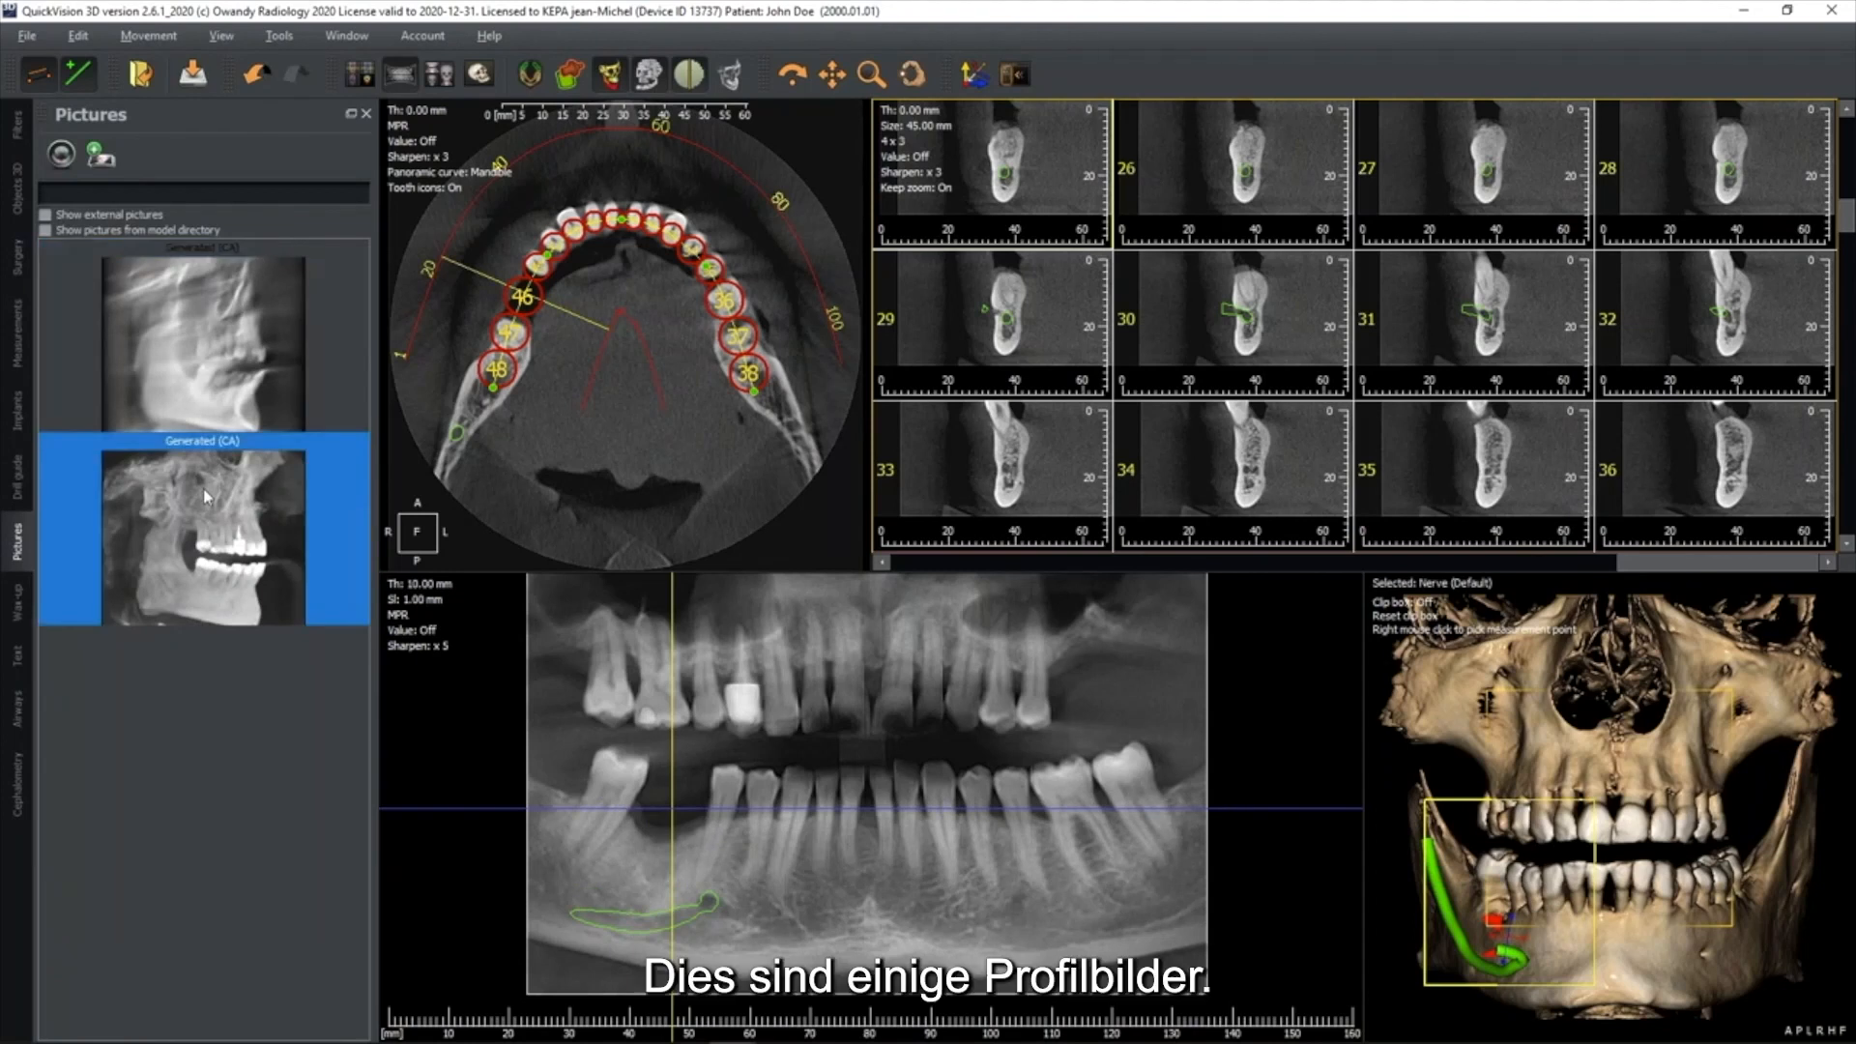
{"action": "right_click", "coordinate": [206, 364]}
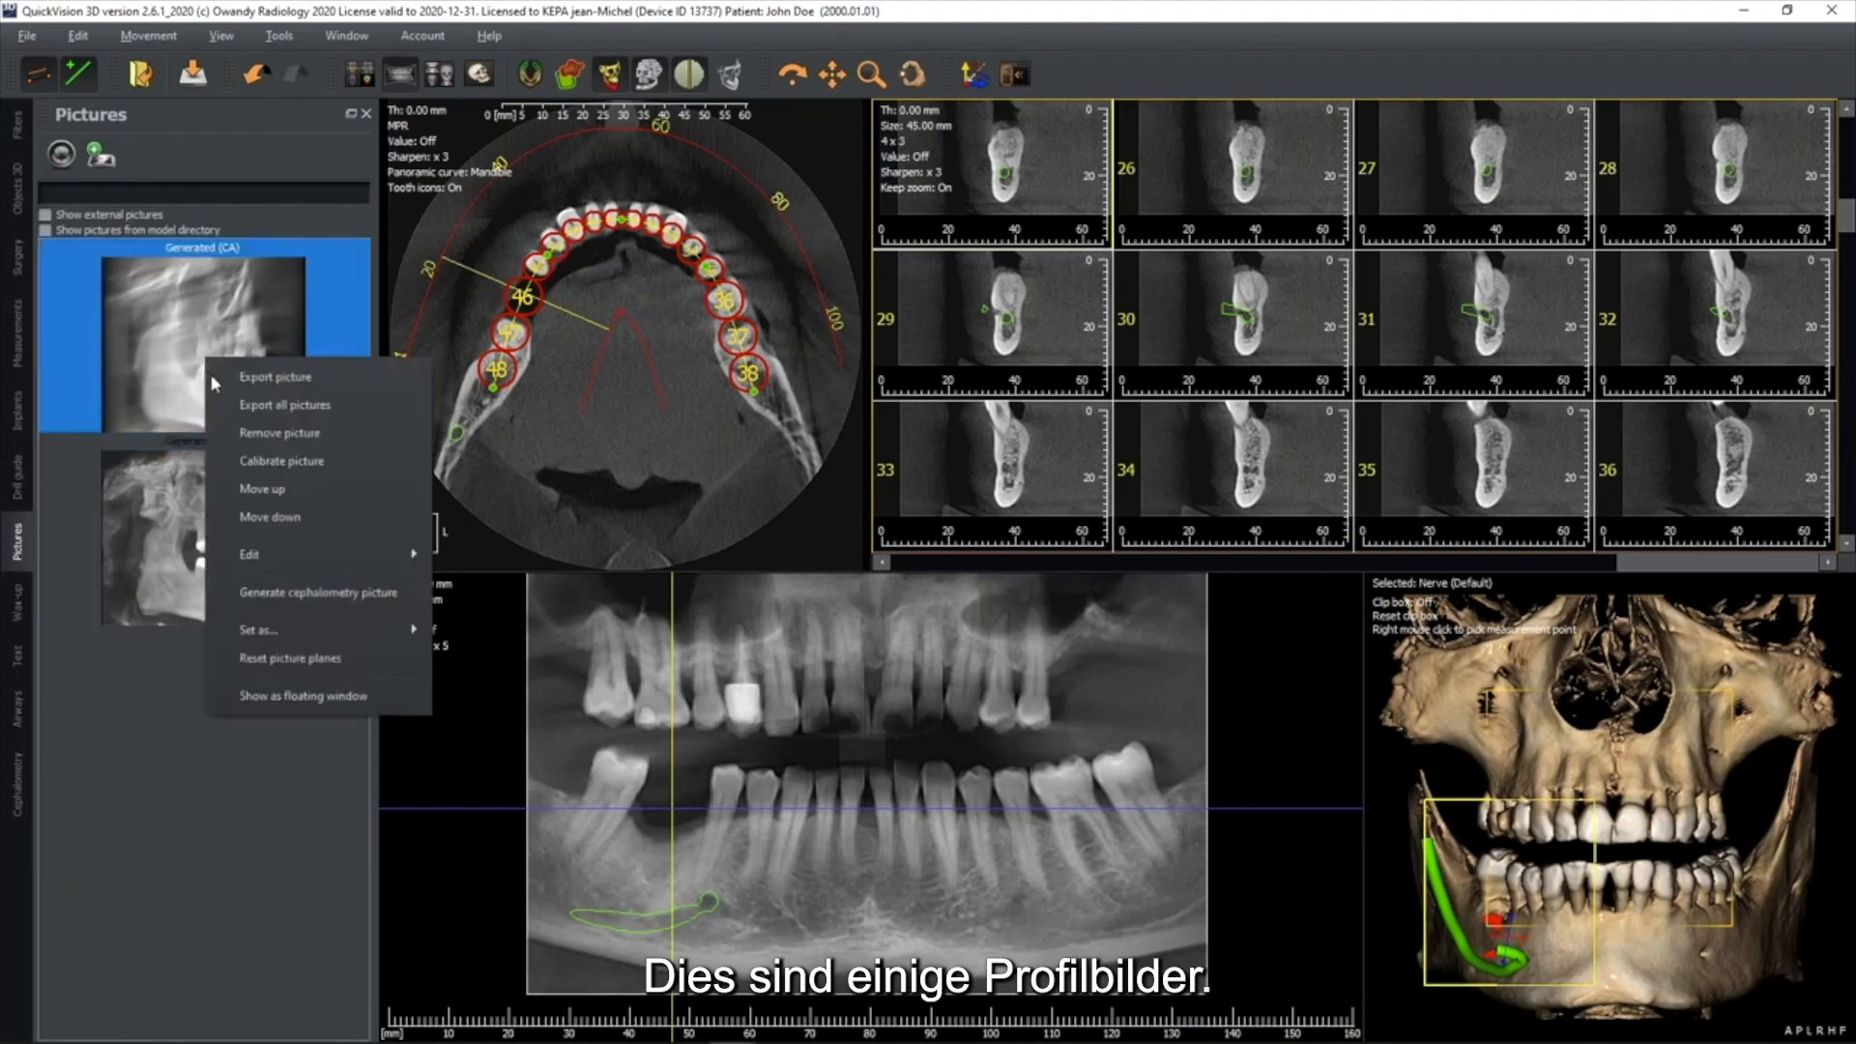
{"action": "left_click", "coordinate": [240, 433]}
{"action": "left_click", "coordinate": [901, 558]}
{"action": "right_click", "coordinate": [262, 364]}
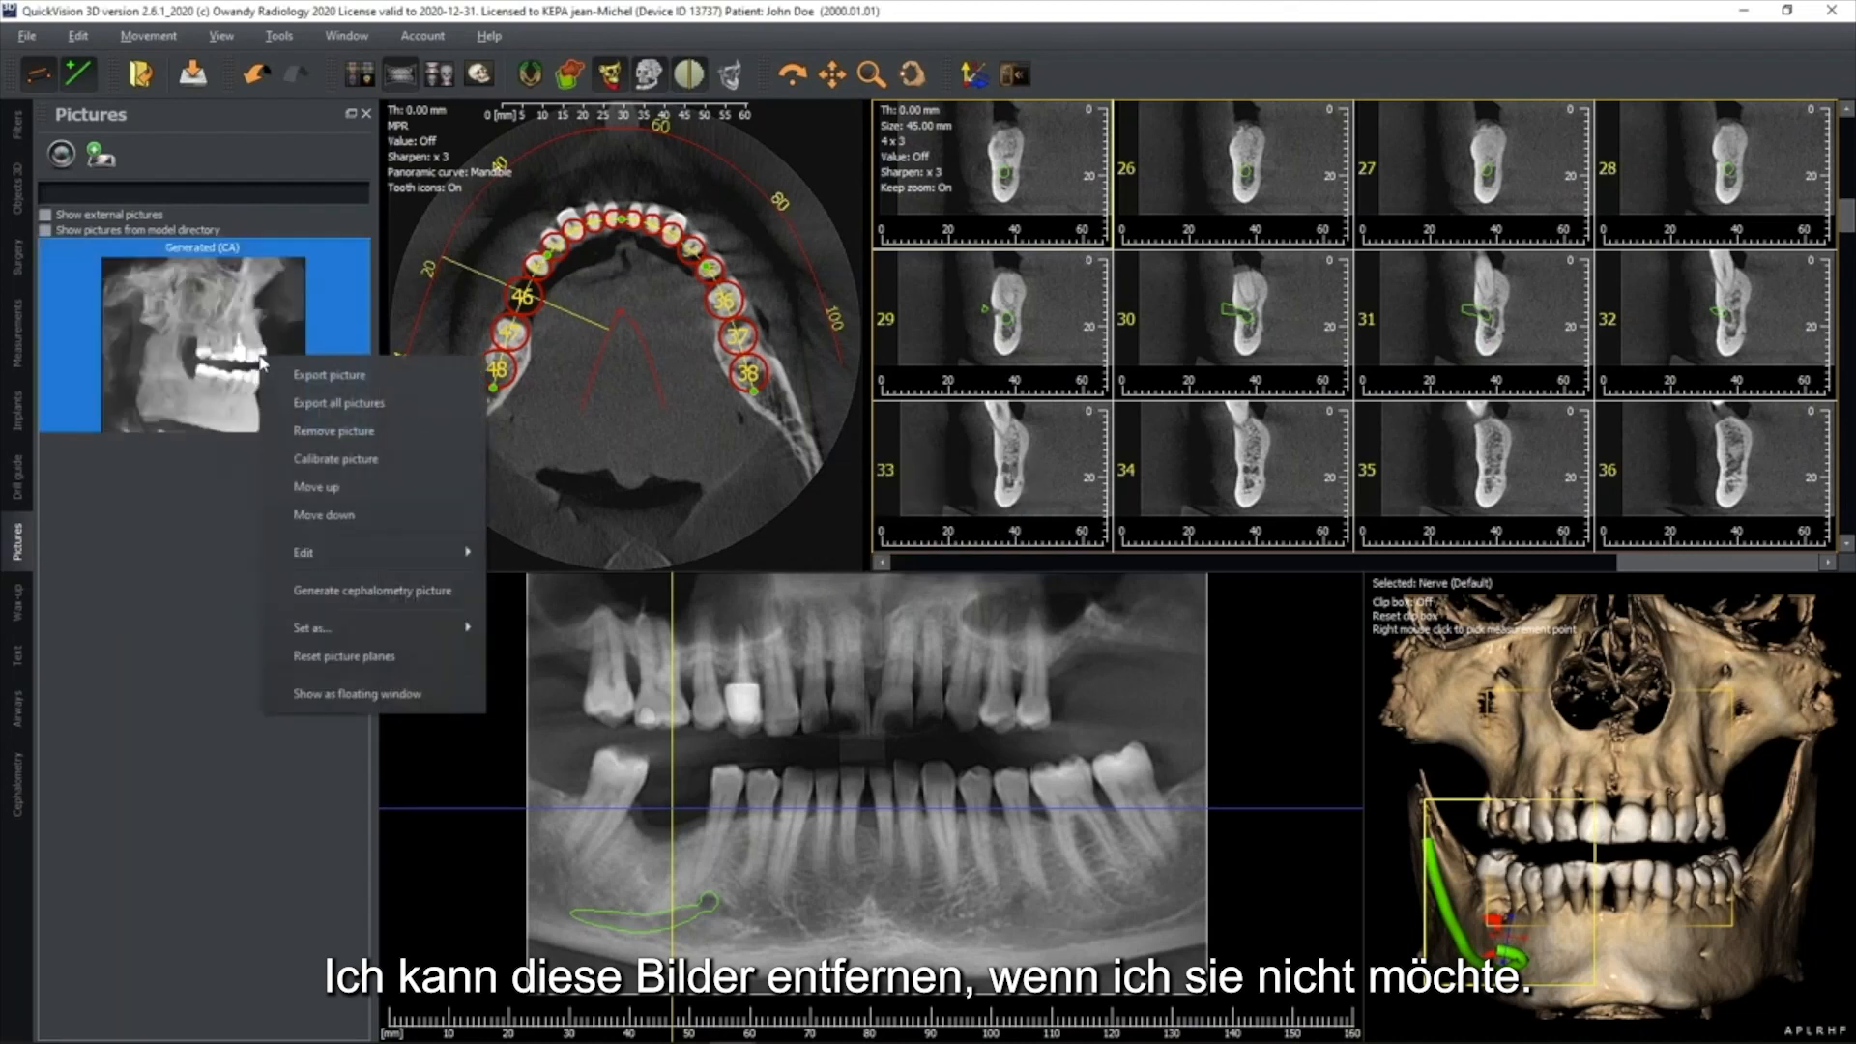
{"action": "left_click", "coordinate": [333, 430]}
{"action": "key", "text": "Return"}
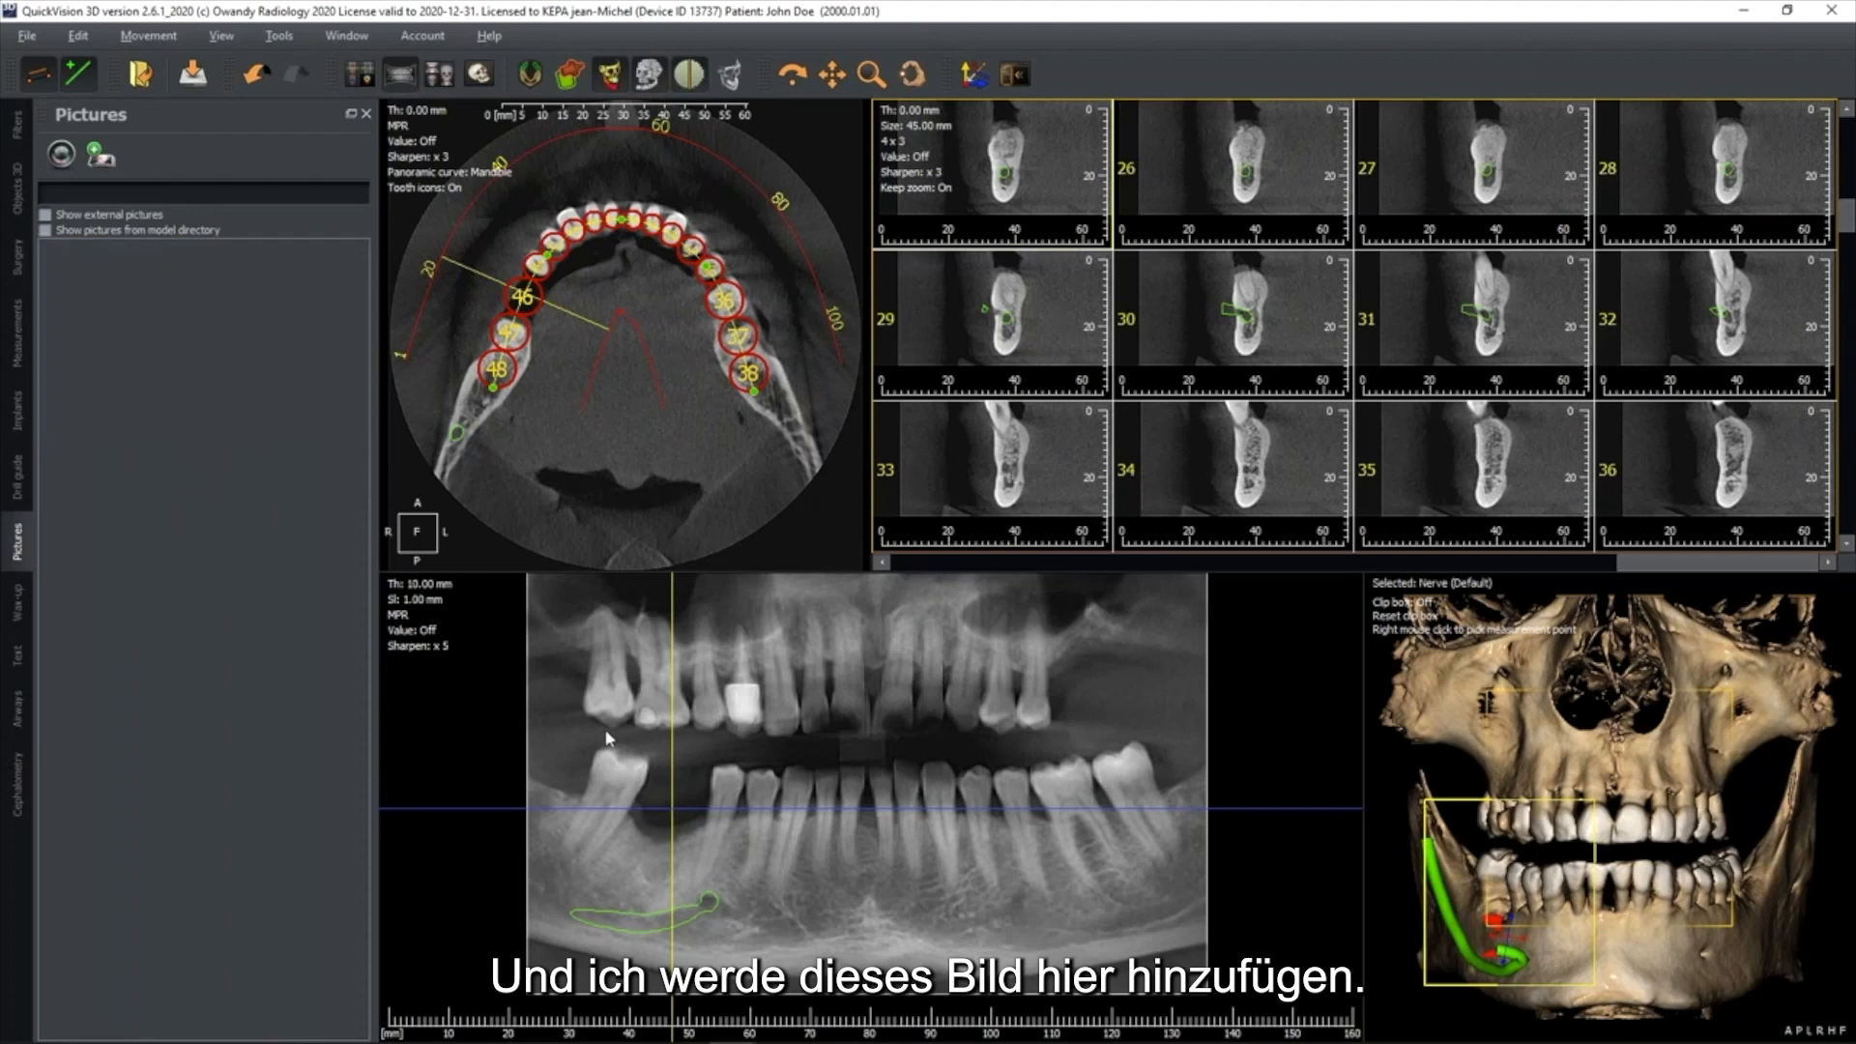
Take a picture of the current views with the name "test" and the description "comment"
{"action": "left_click", "coordinate": [62, 154]}
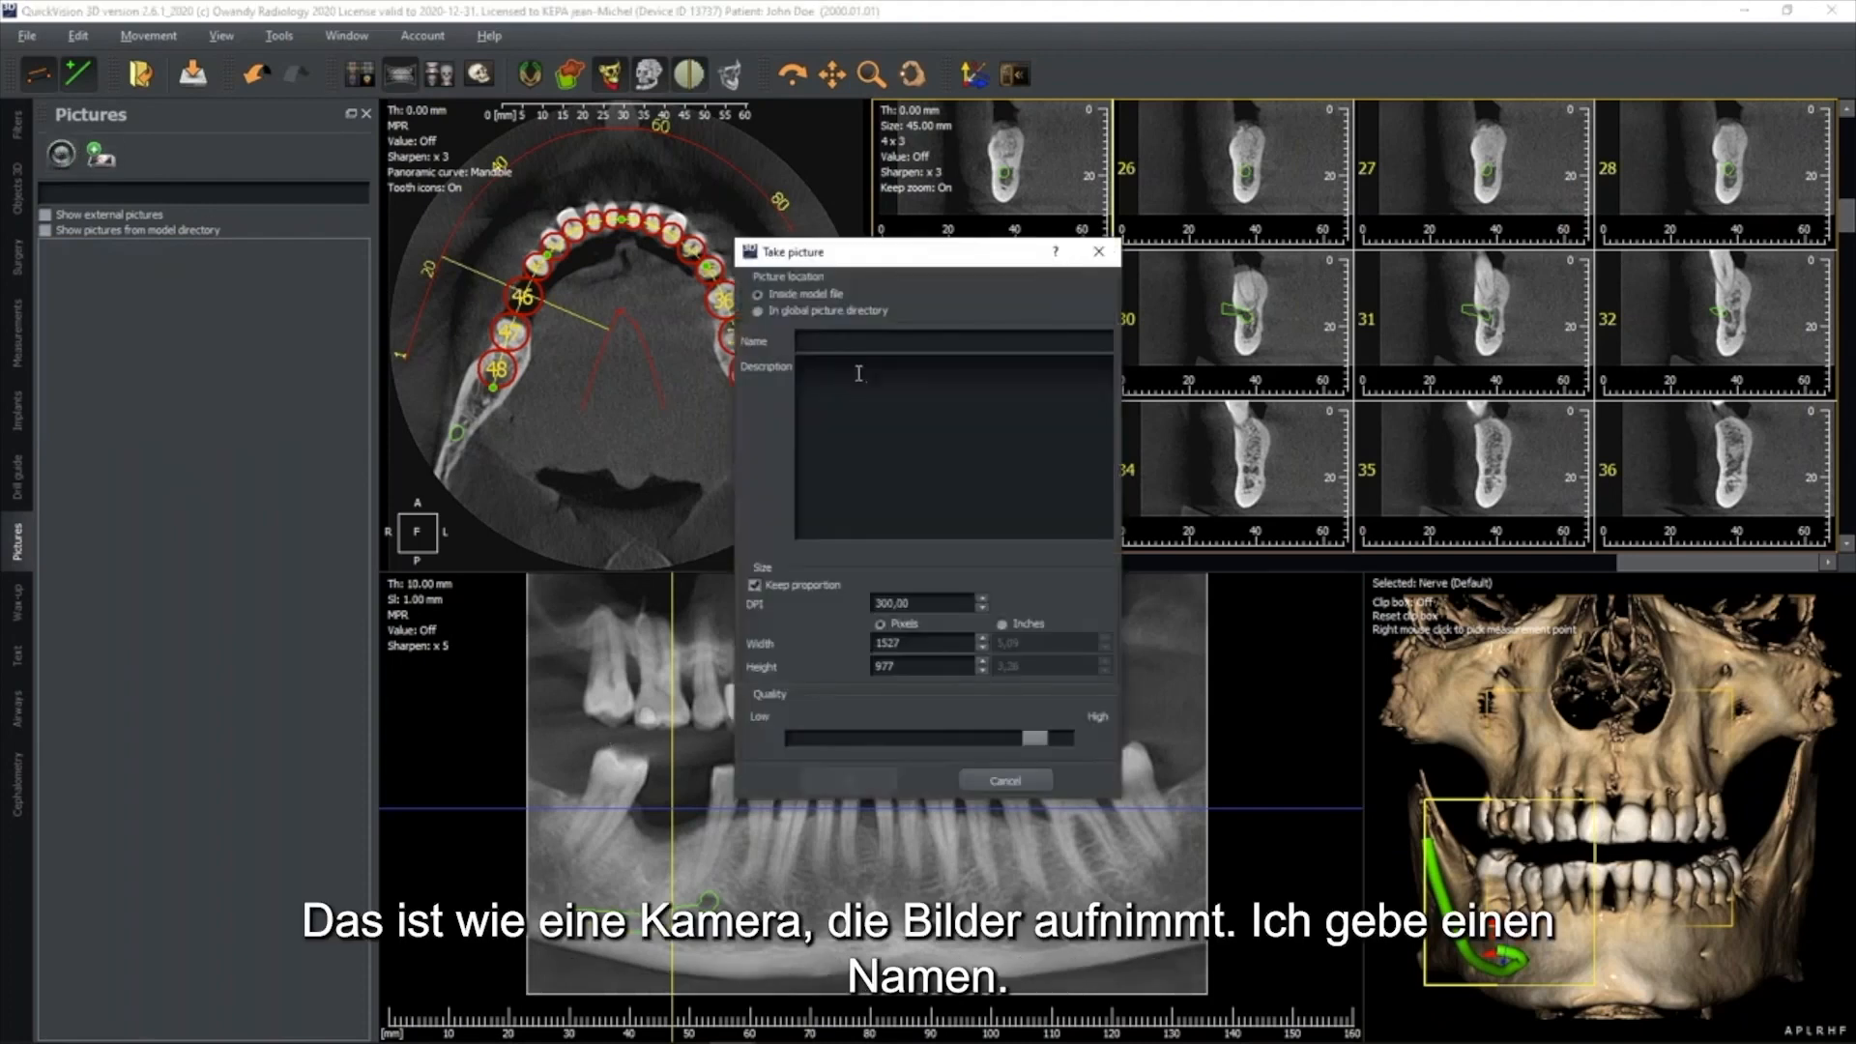
{"action": "type", "text": "test"}
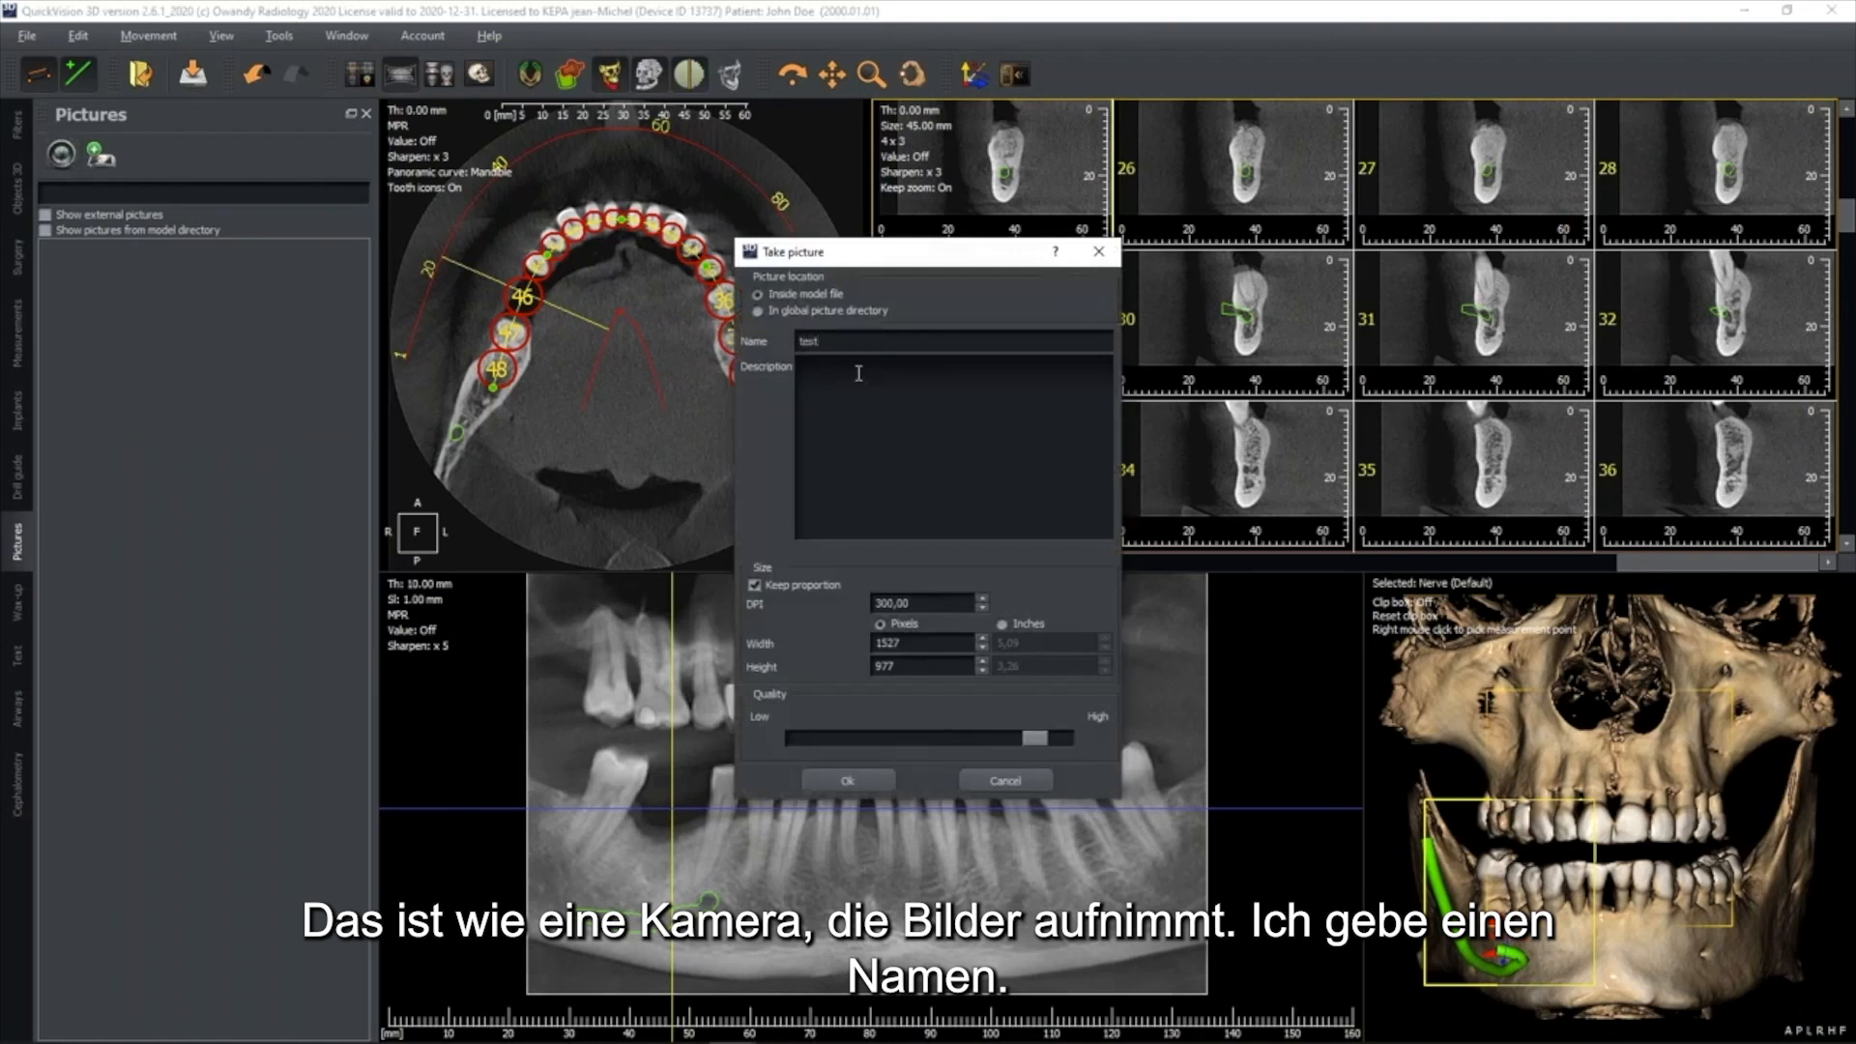
{"action": "left_click", "coordinate": [858, 374]}
{"action": "type", "text": "comments"}
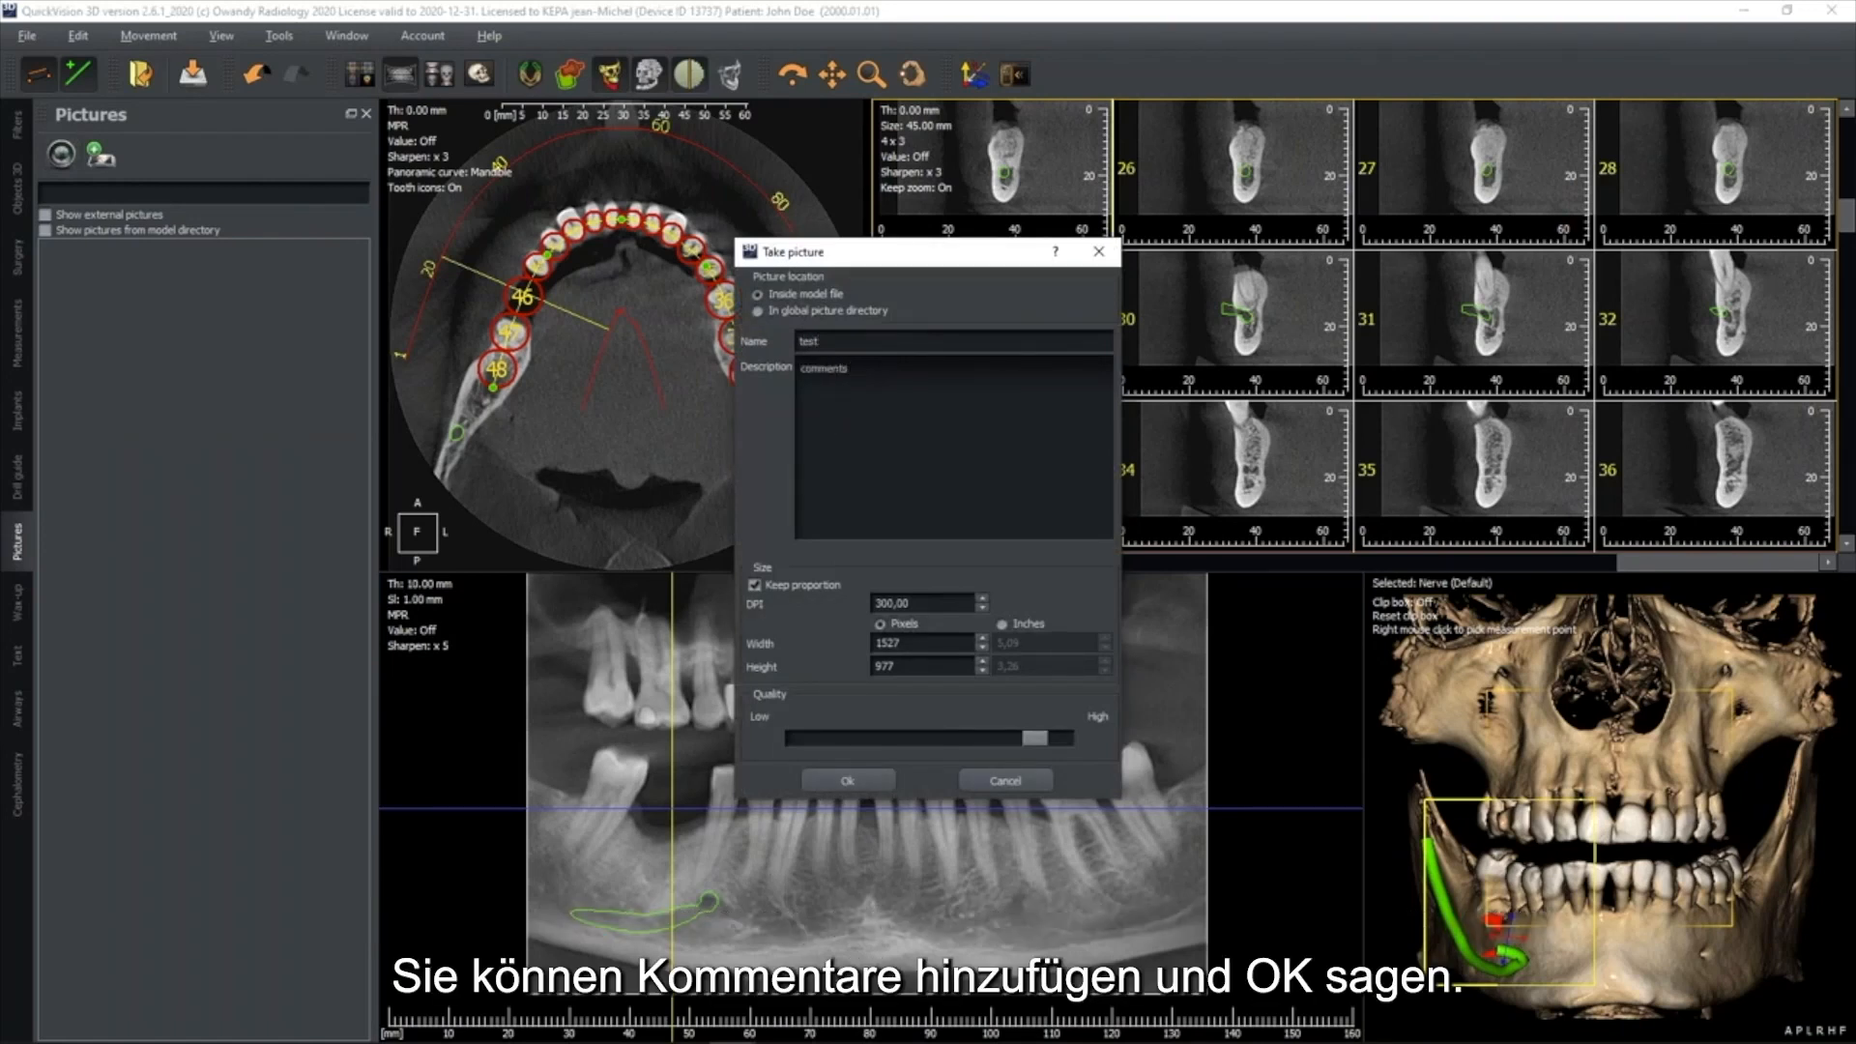
{"action": "left_click", "coordinate": [848, 780]}
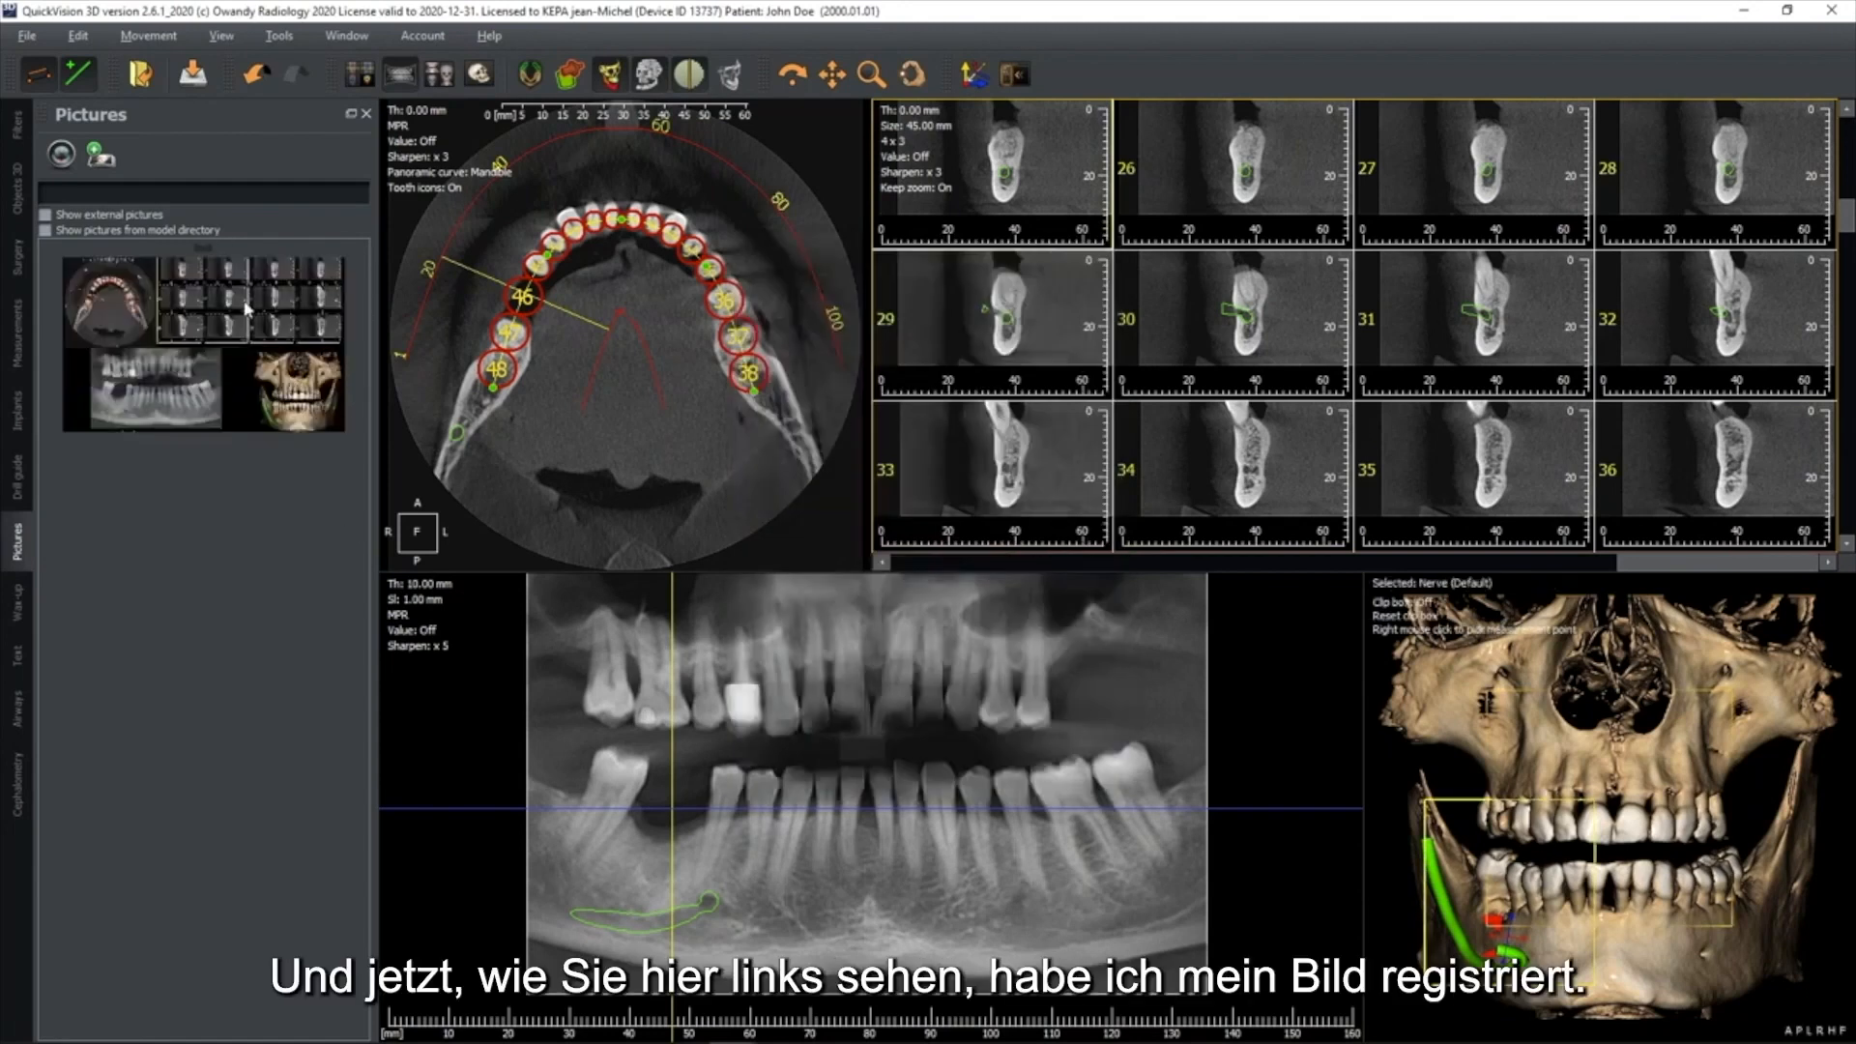
View the saved picture "test" in its own window and close it
{"action": "left_click", "coordinate": [213, 319]}
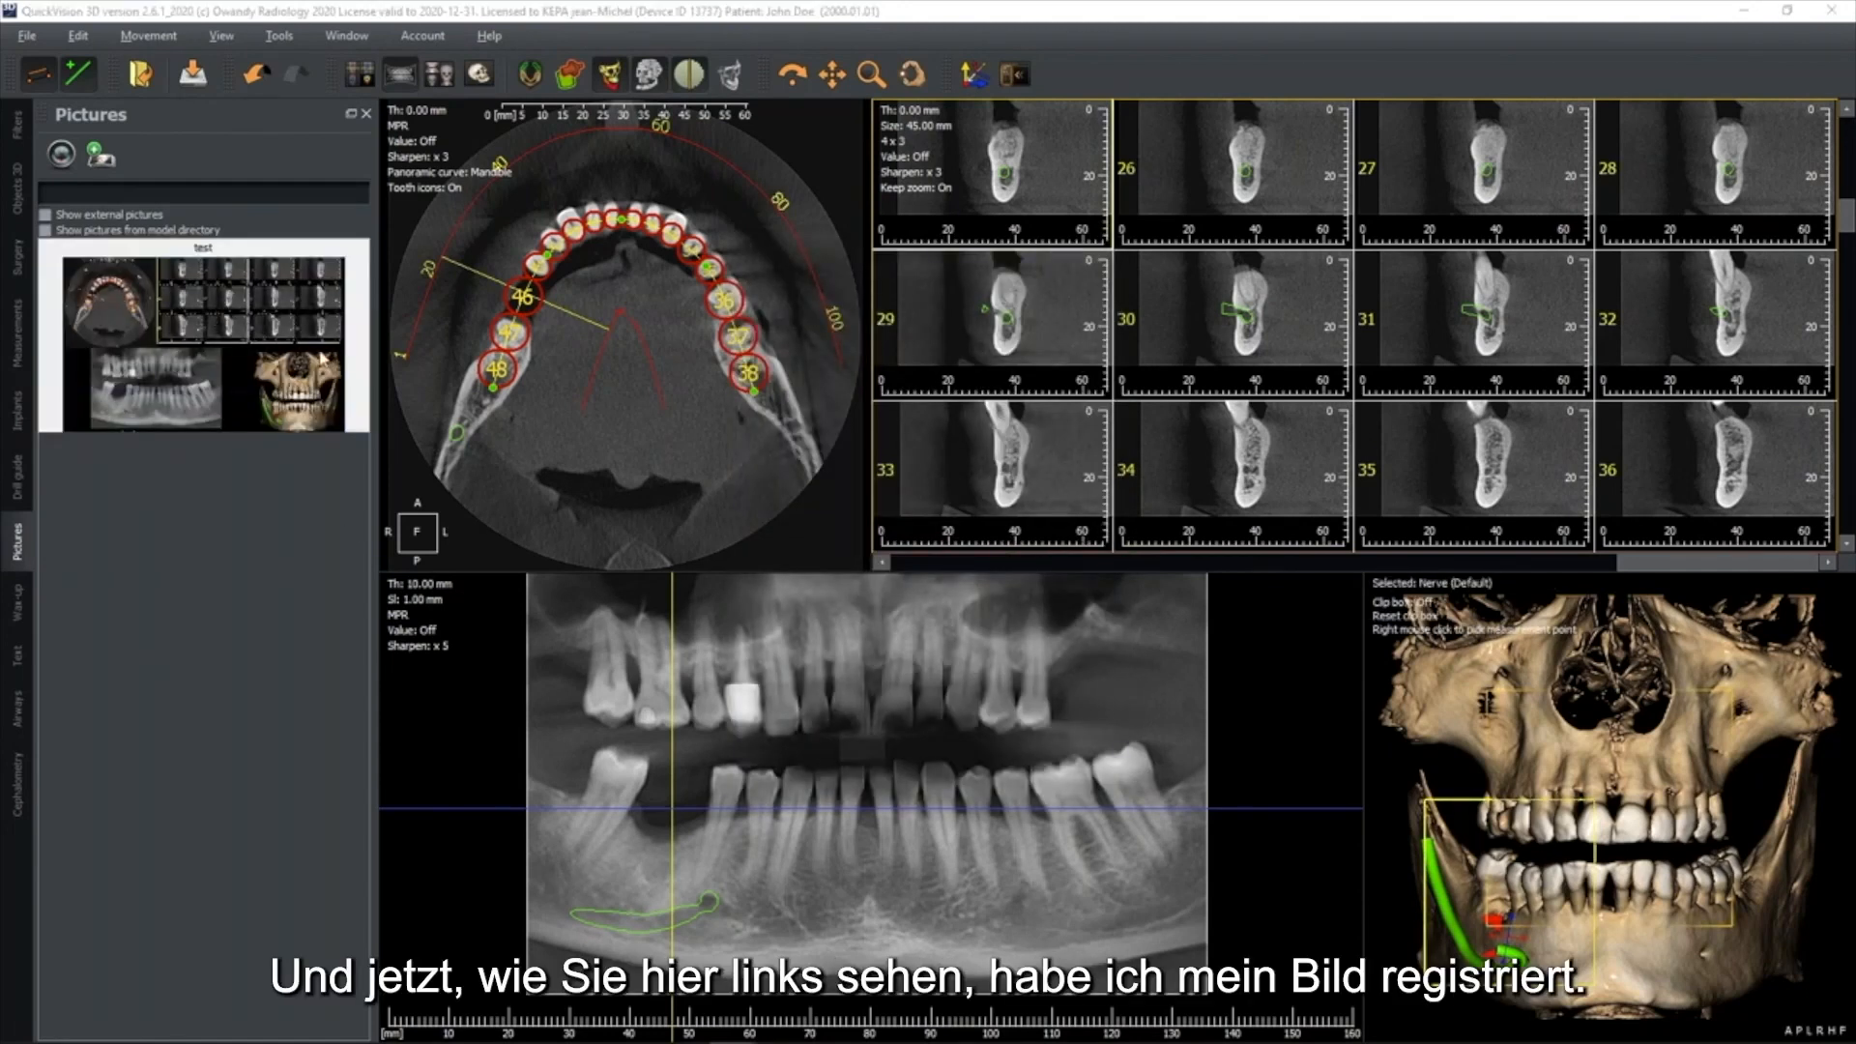
{"action": "double_click", "coordinate": [213, 338]}
{"action": "left_click_drag", "start_coordinate": [440, 288], "coordinate": [1112, 97]}
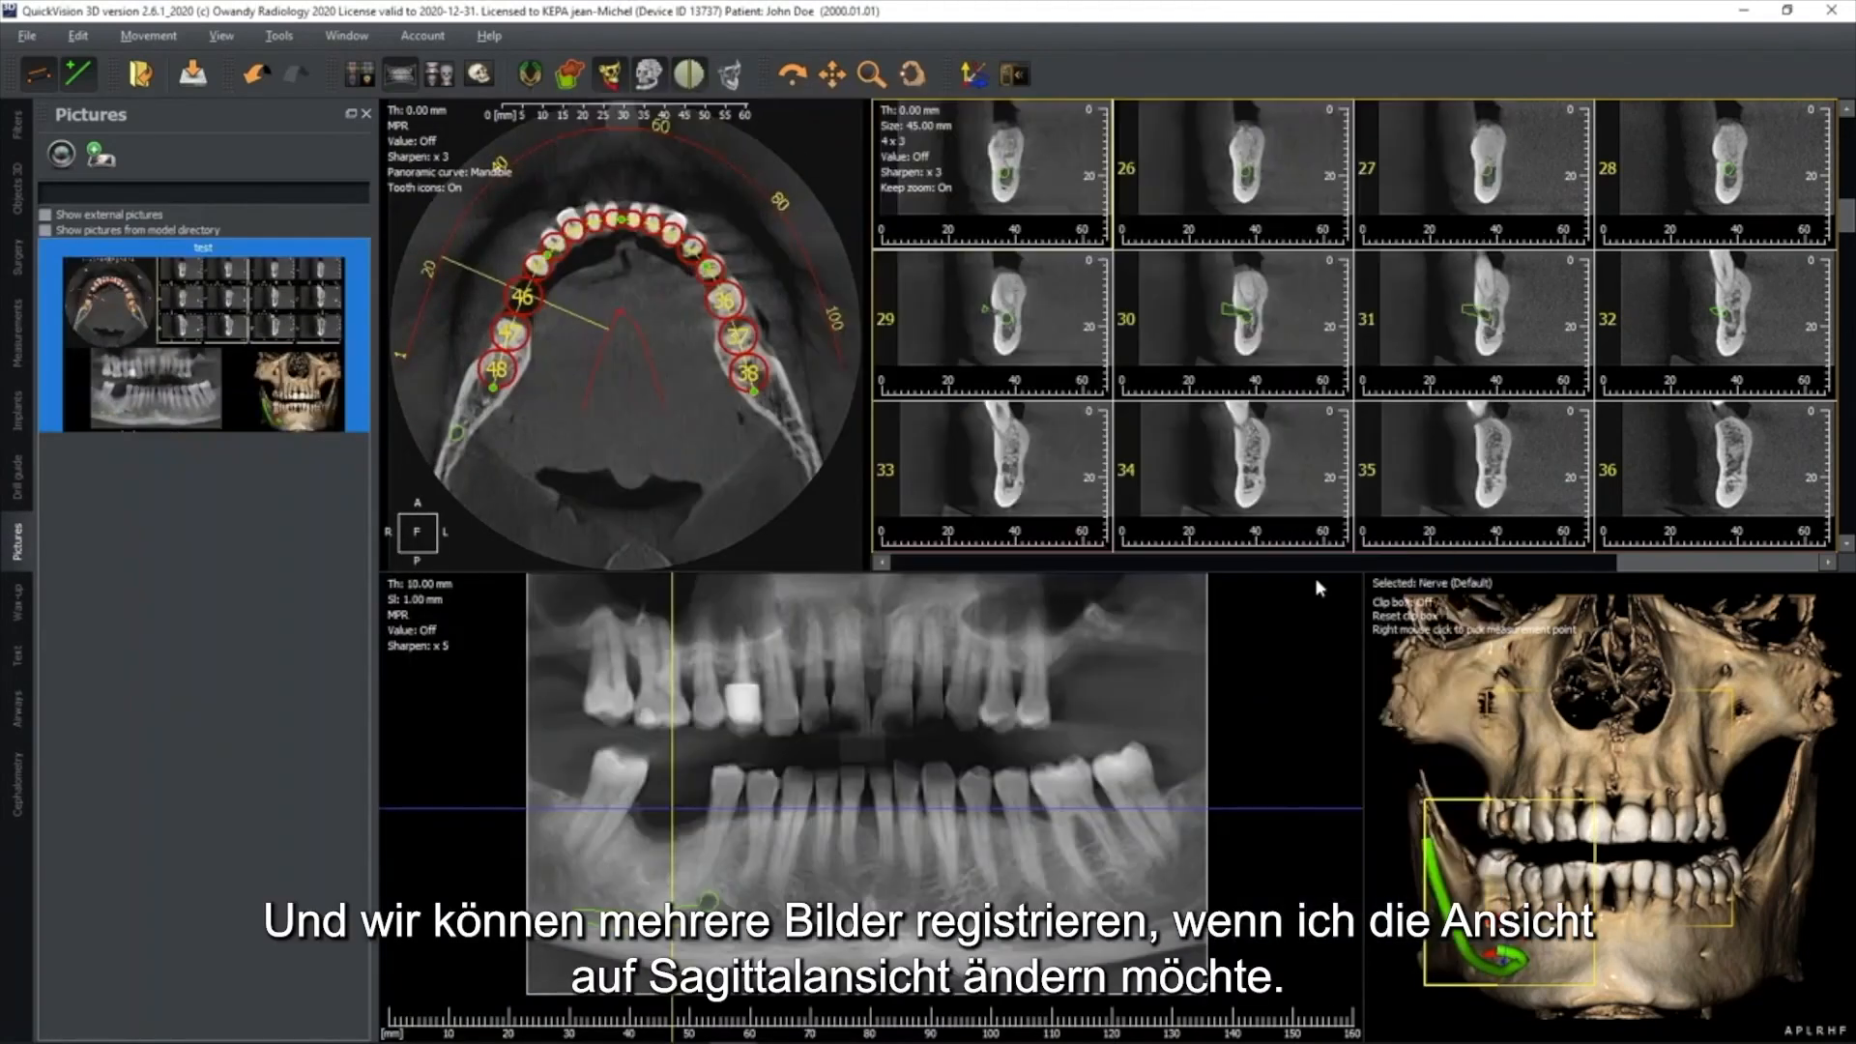
{"action": "left_click", "coordinate": [1477, 101]}
Rotate the cross-sections to a sagittal orientation and show them as a single 1 x 1 view
{"action": "left_click", "coordinate": [1350, 565]}
{"action": "left_click", "coordinate": [1605, 565]}
{"action": "left_click", "coordinate": [1603, 566]}
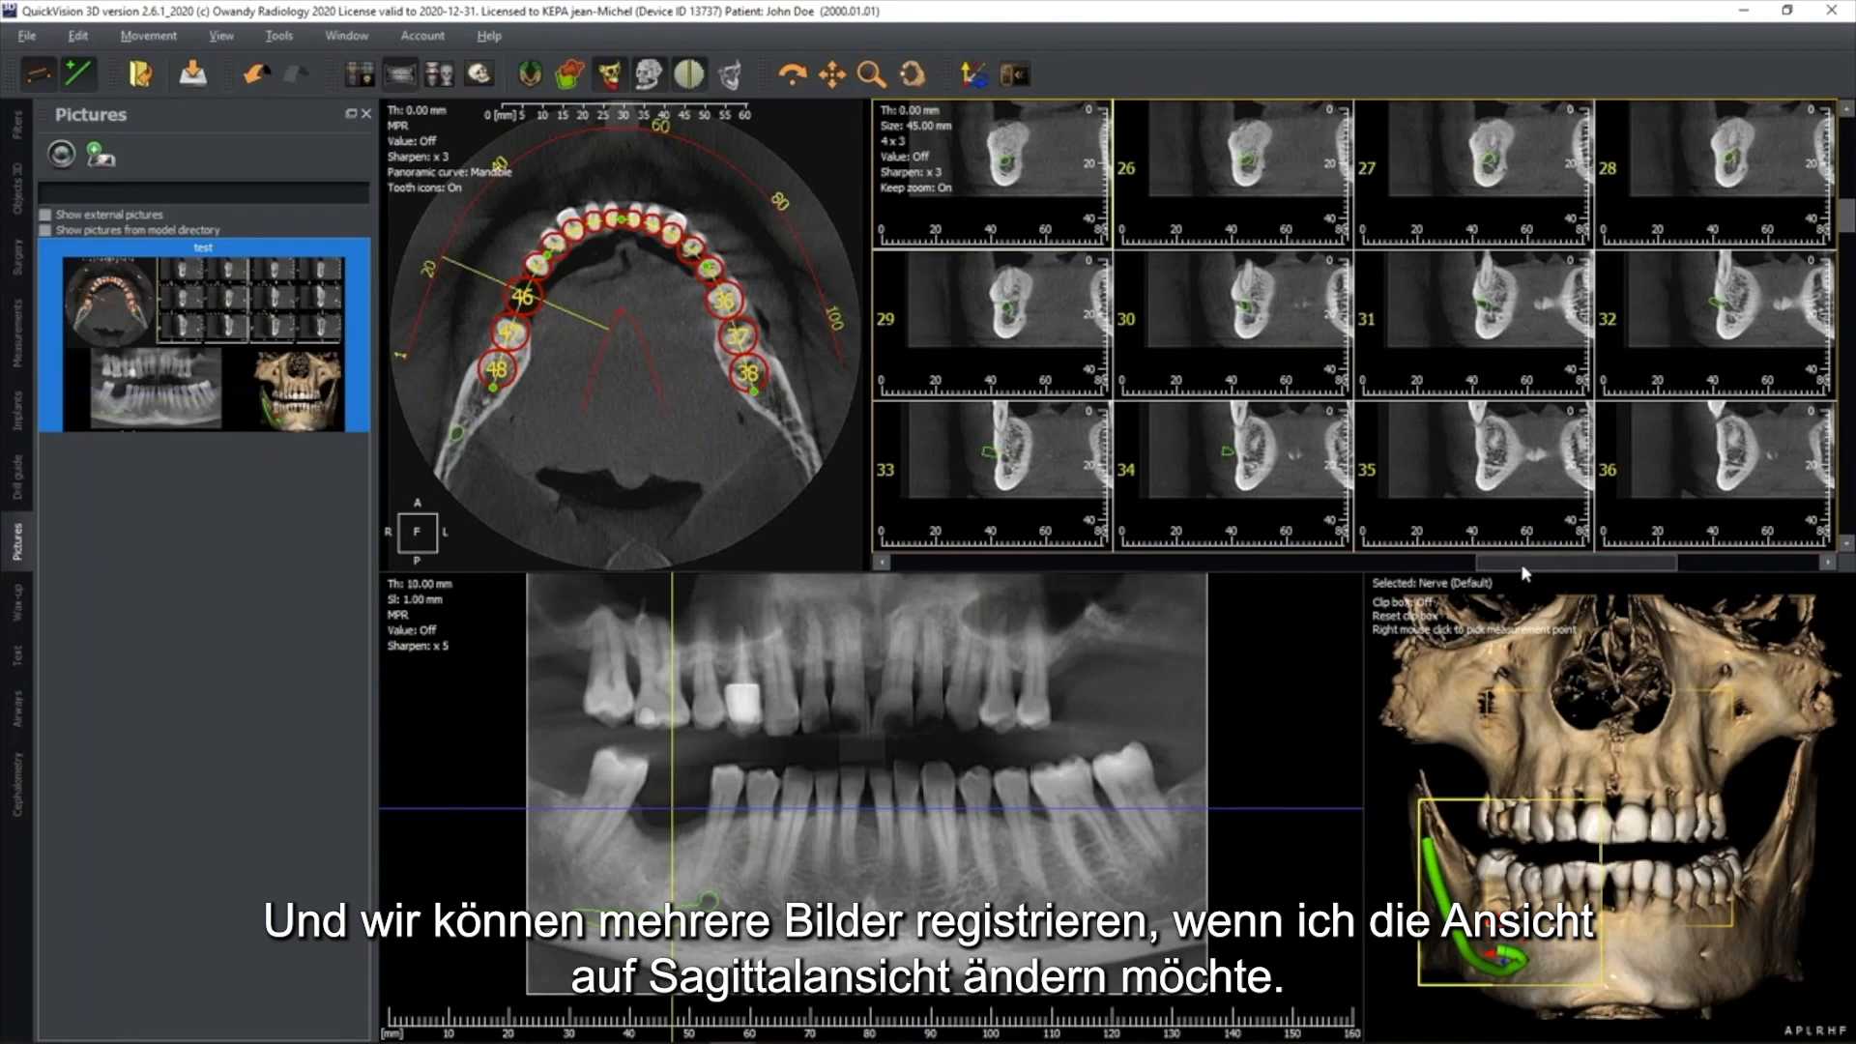
{"action": "left_click", "coordinate": [1366, 567]}
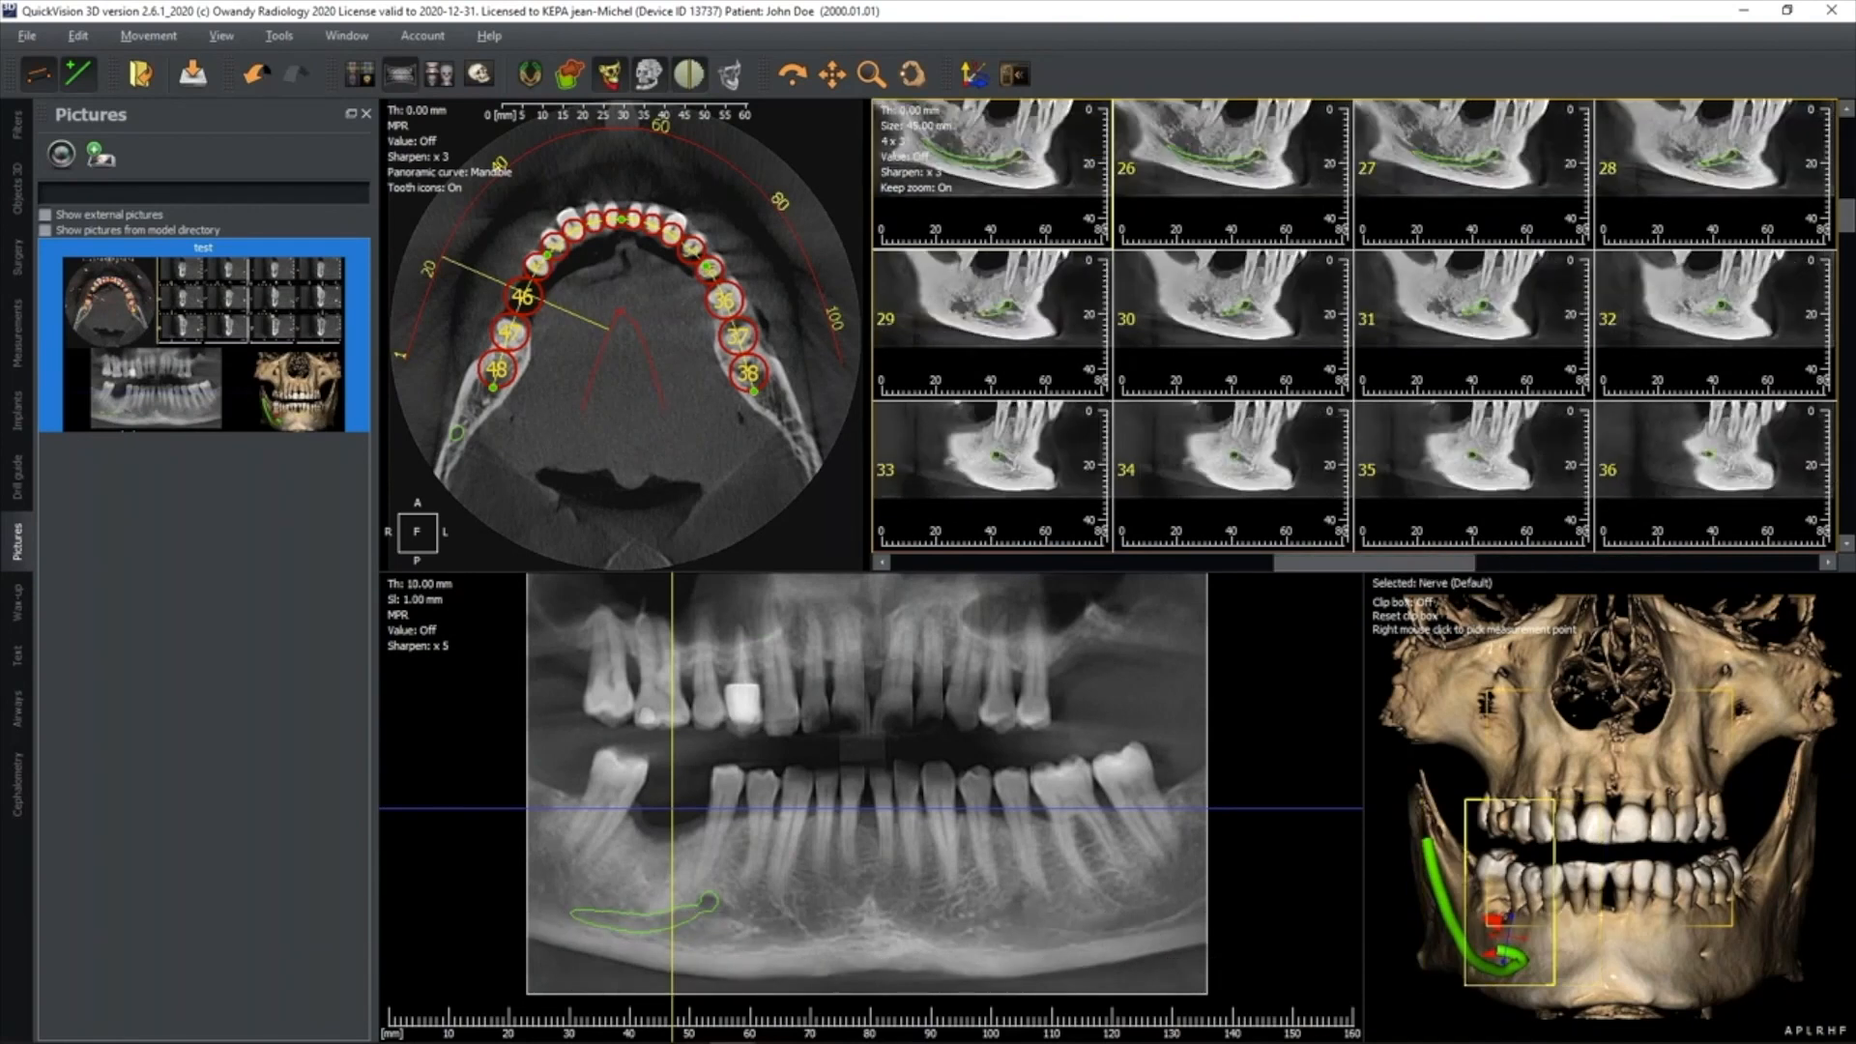
{"action": "left_click", "coordinate": [894, 142]}
{"action": "left_click", "coordinate": [973, 161]}
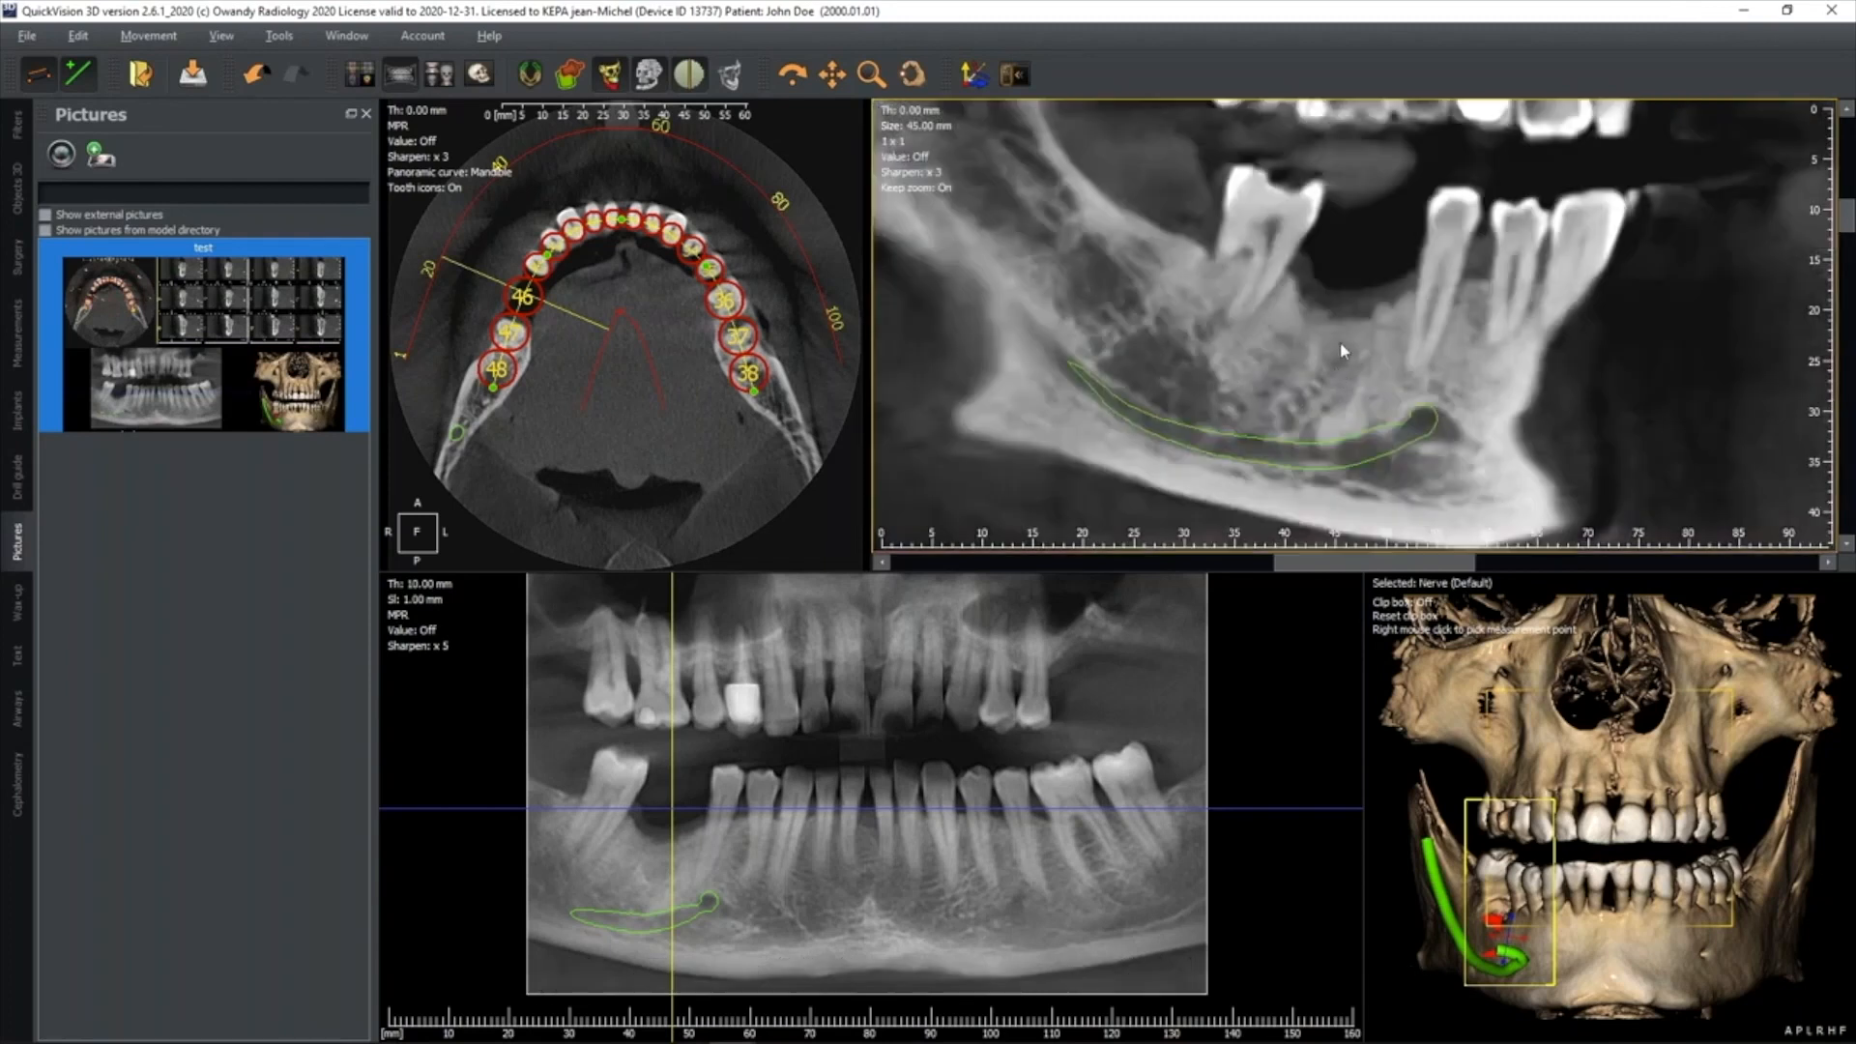
Take a second picture of the views with the sagittal section and name it "test2"
{"action": "left_click", "coordinate": [76, 158]}
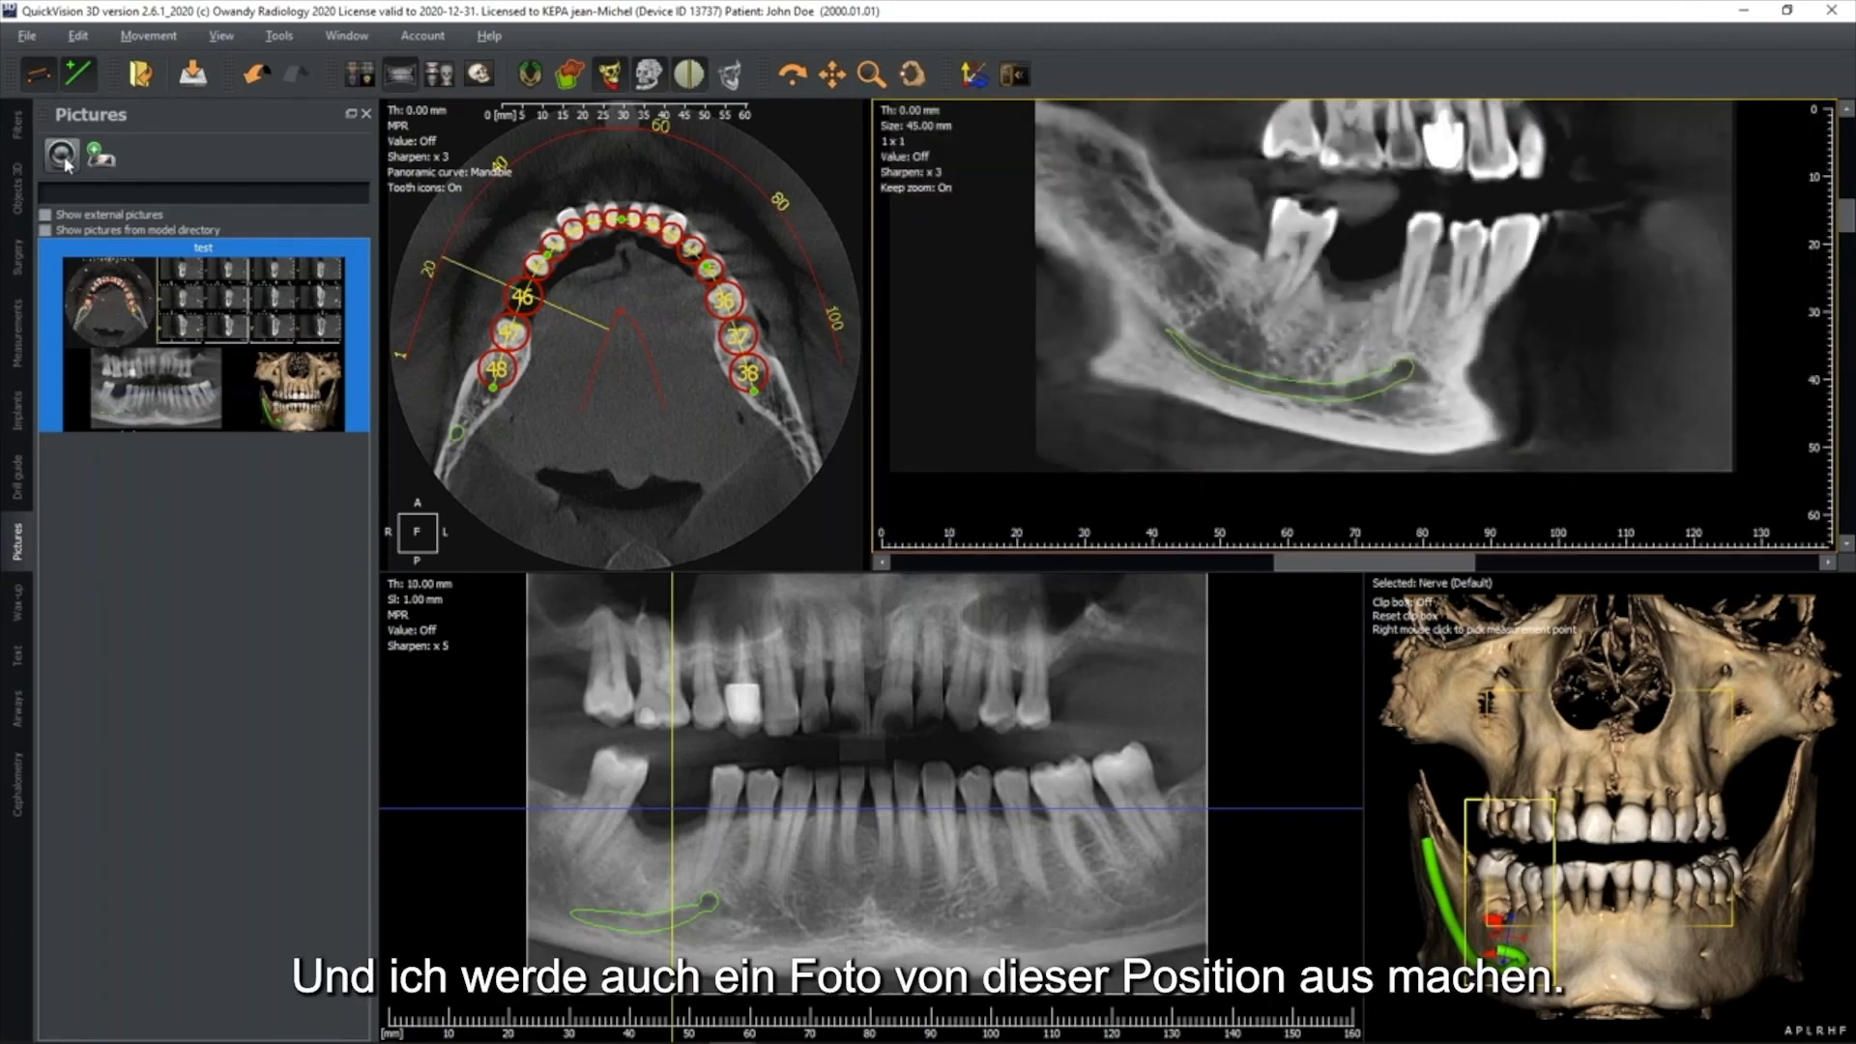
{"action": "type", "text": "test2"}
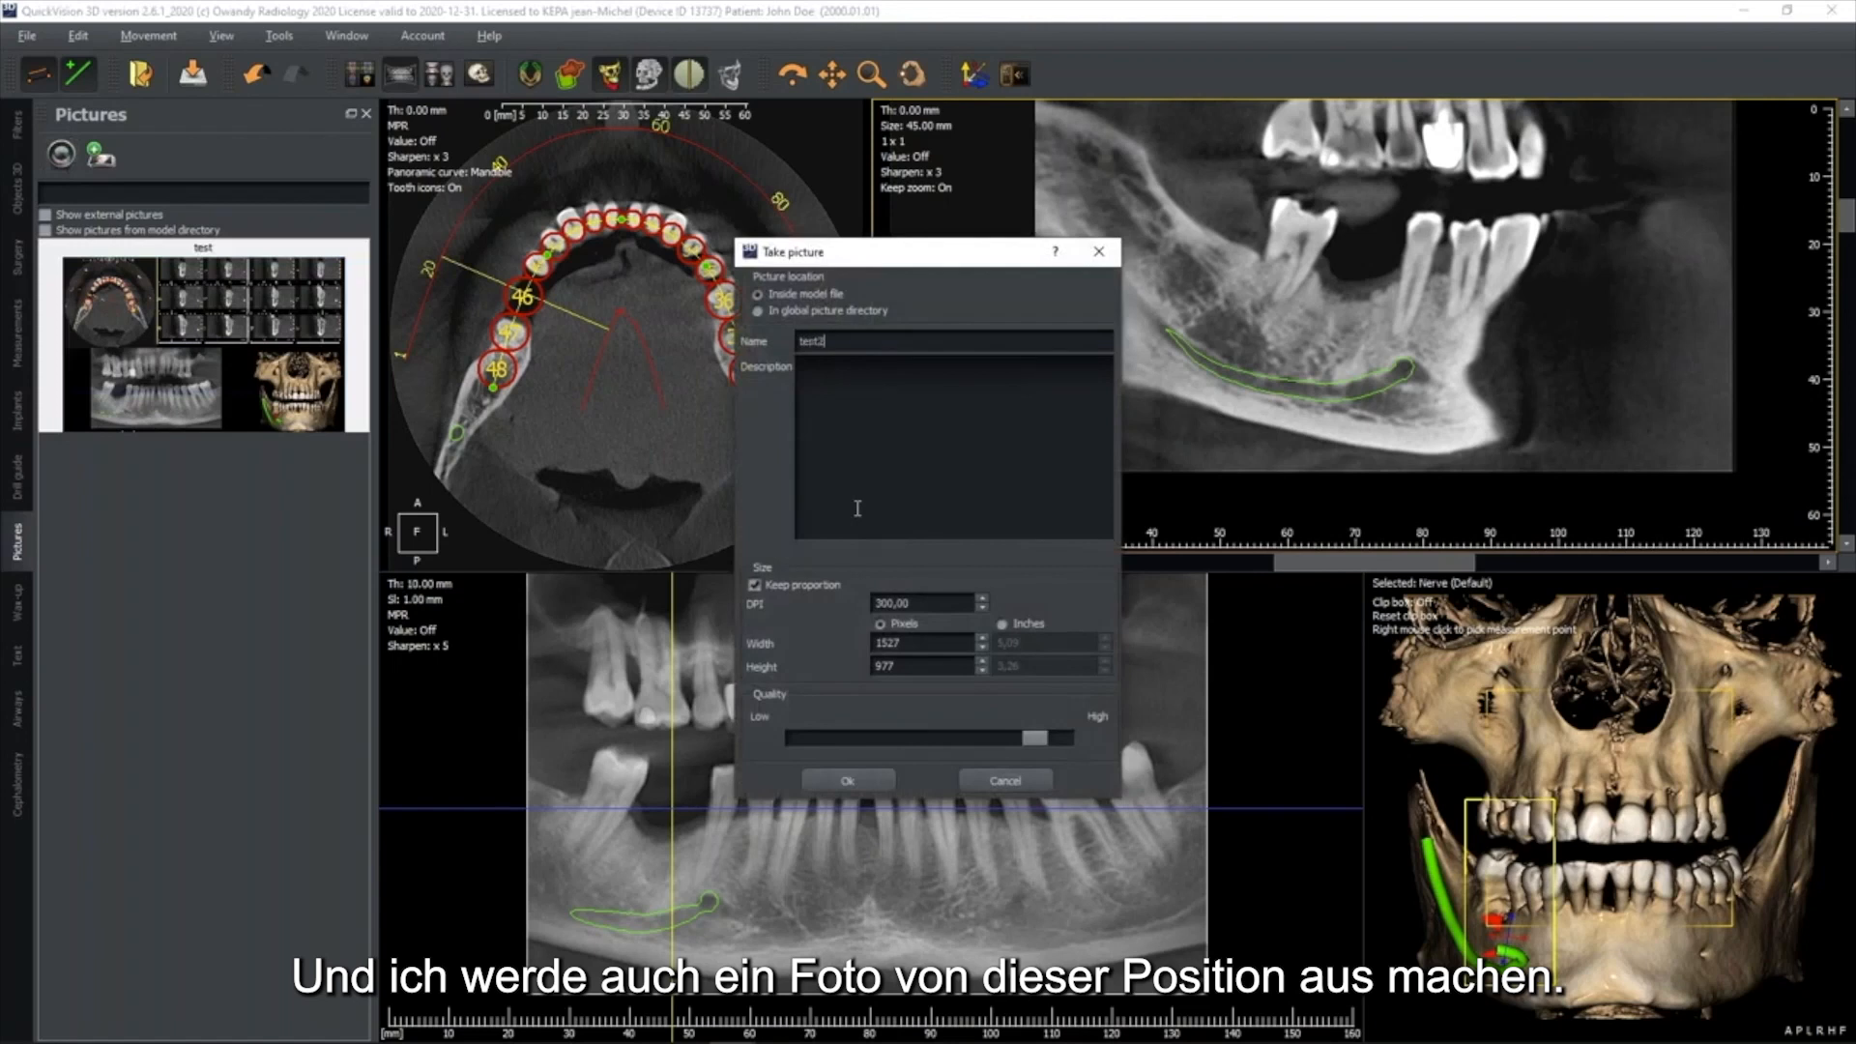
{"action": "left_click", "coordinate": [848, 779]}
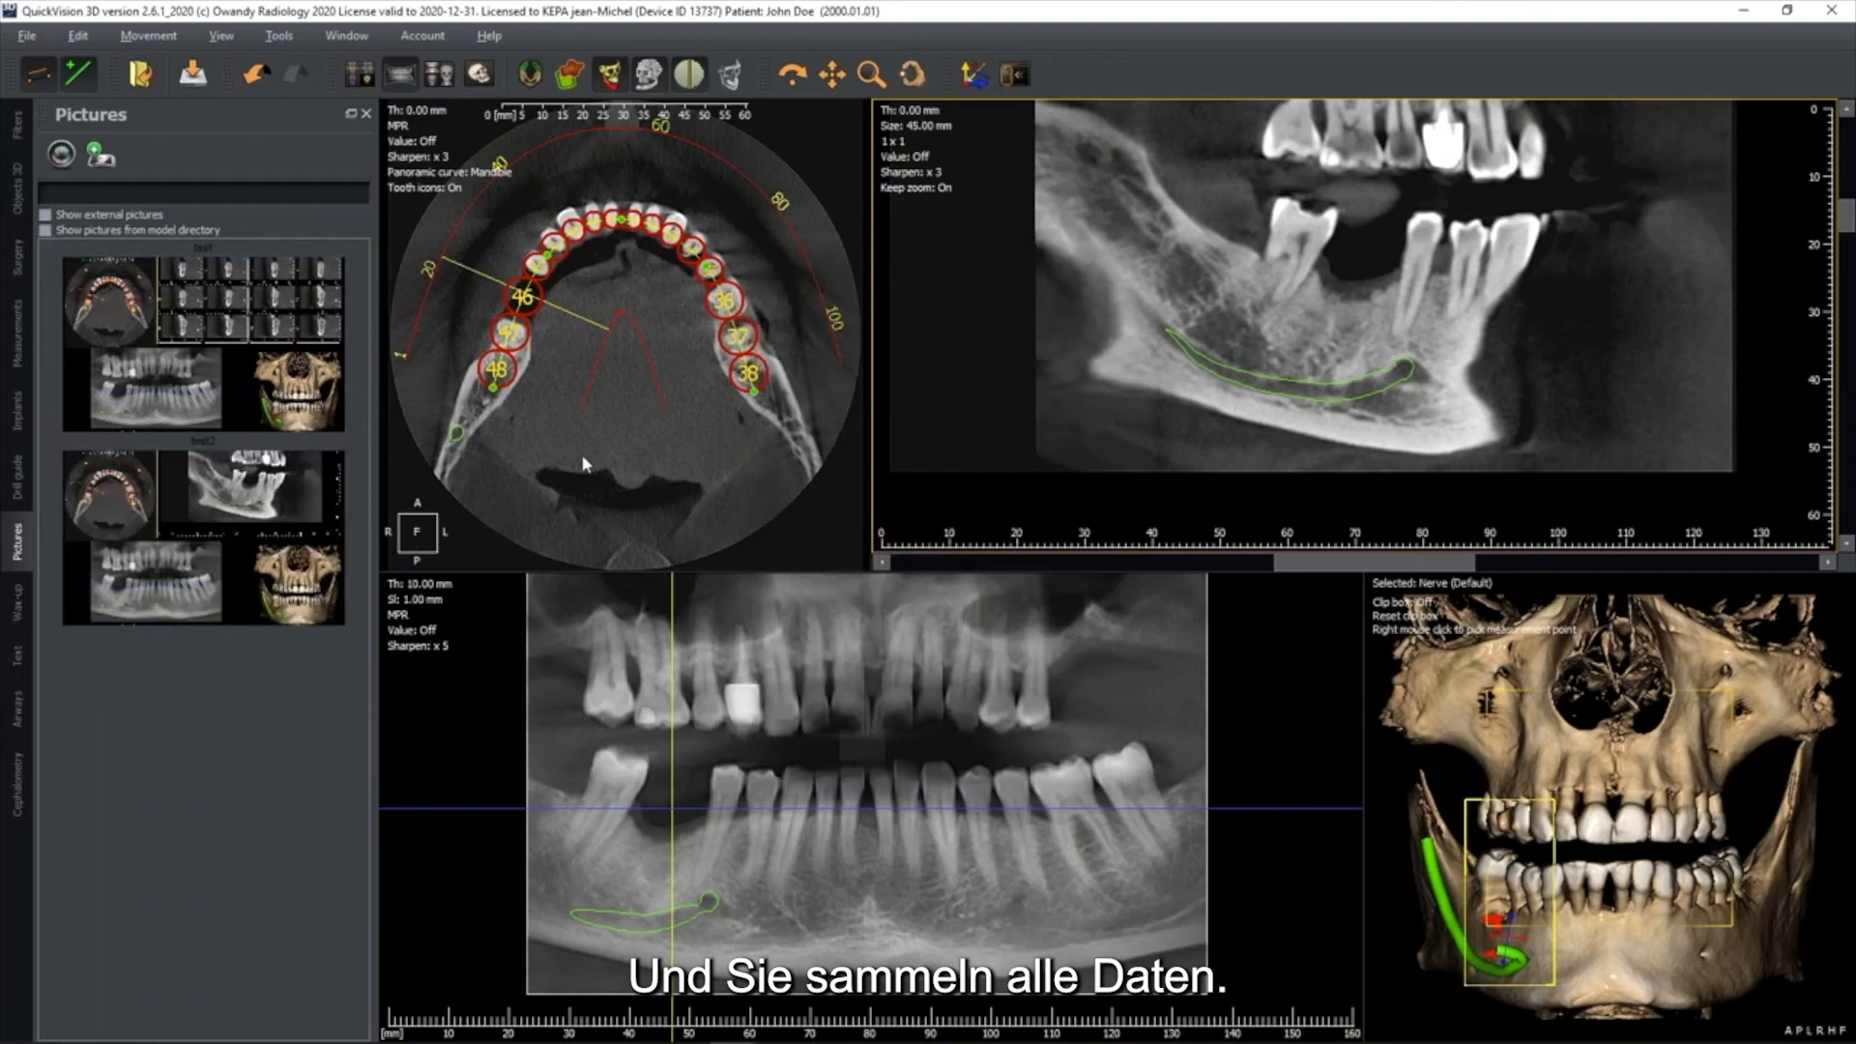
Set the cross-section layout back to 4 x 3 and return the sections to the coronal orientation
{"action": "left_click", "coordinate": [904, 143]}
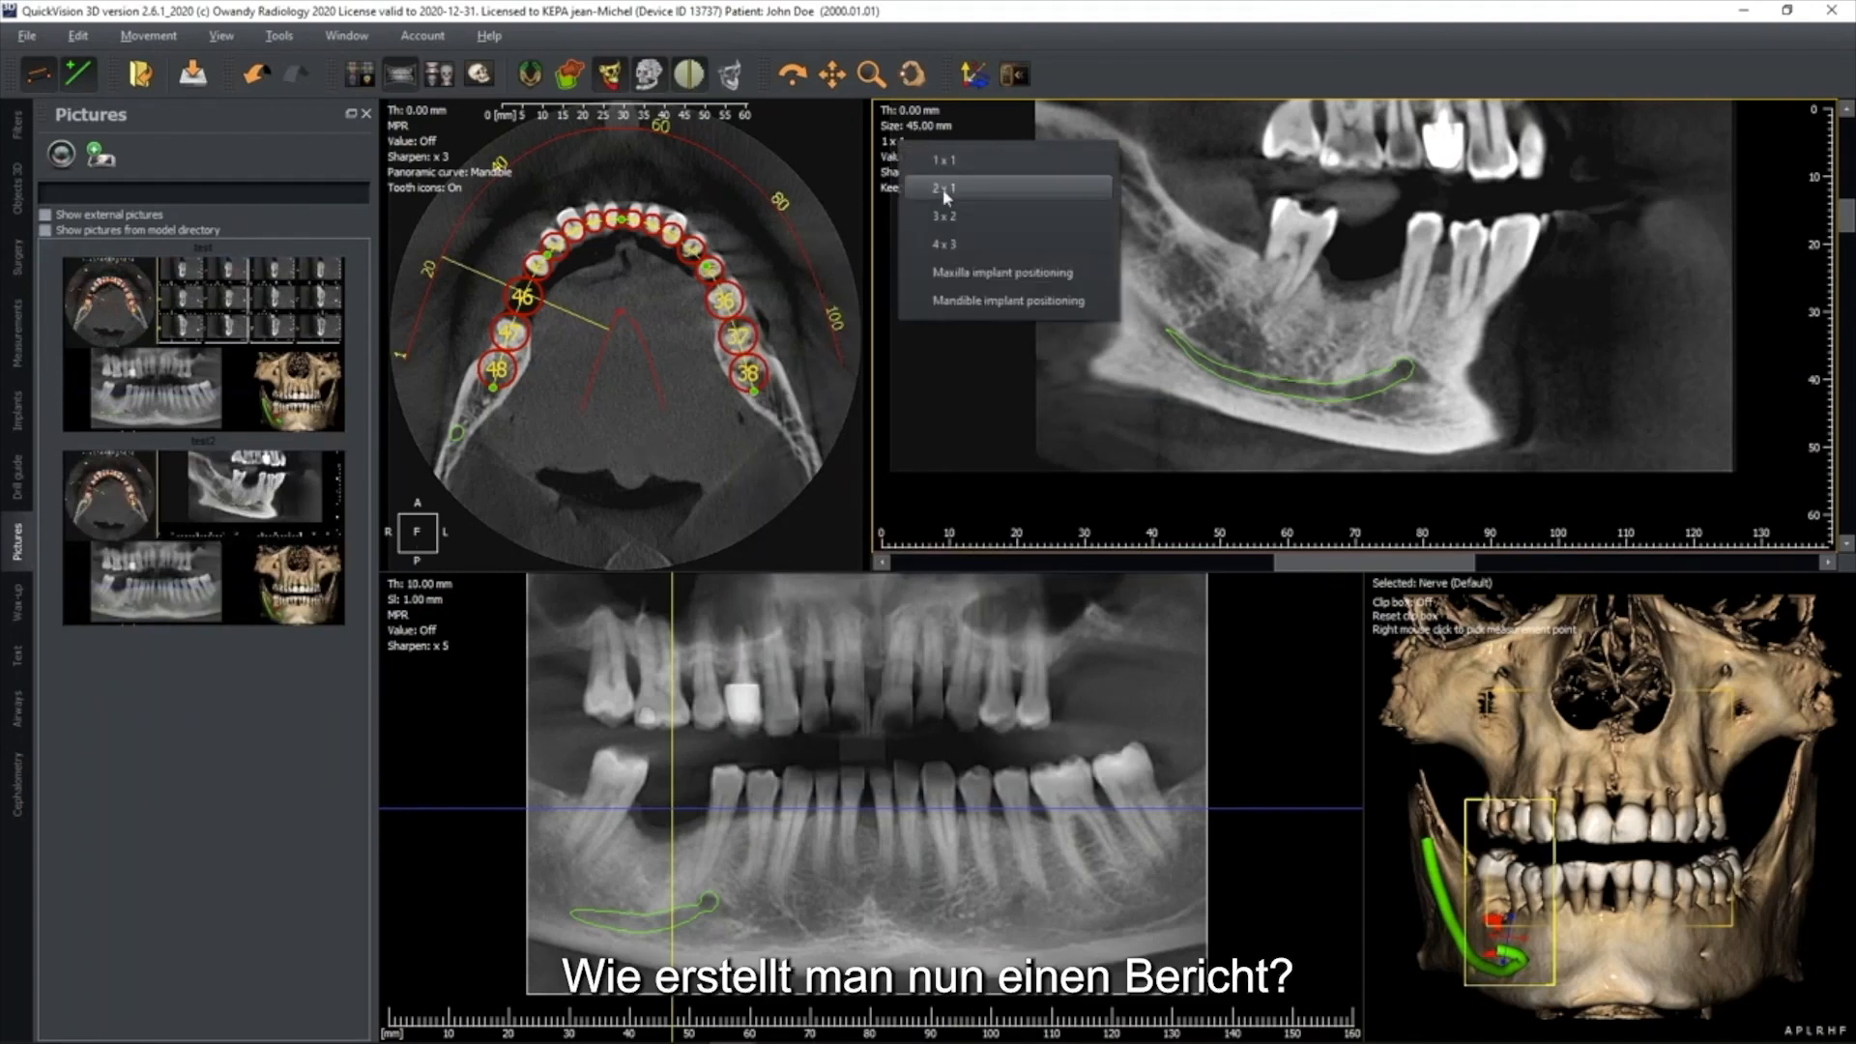
{"action": "left_click", "coordinate": [952, 246]}
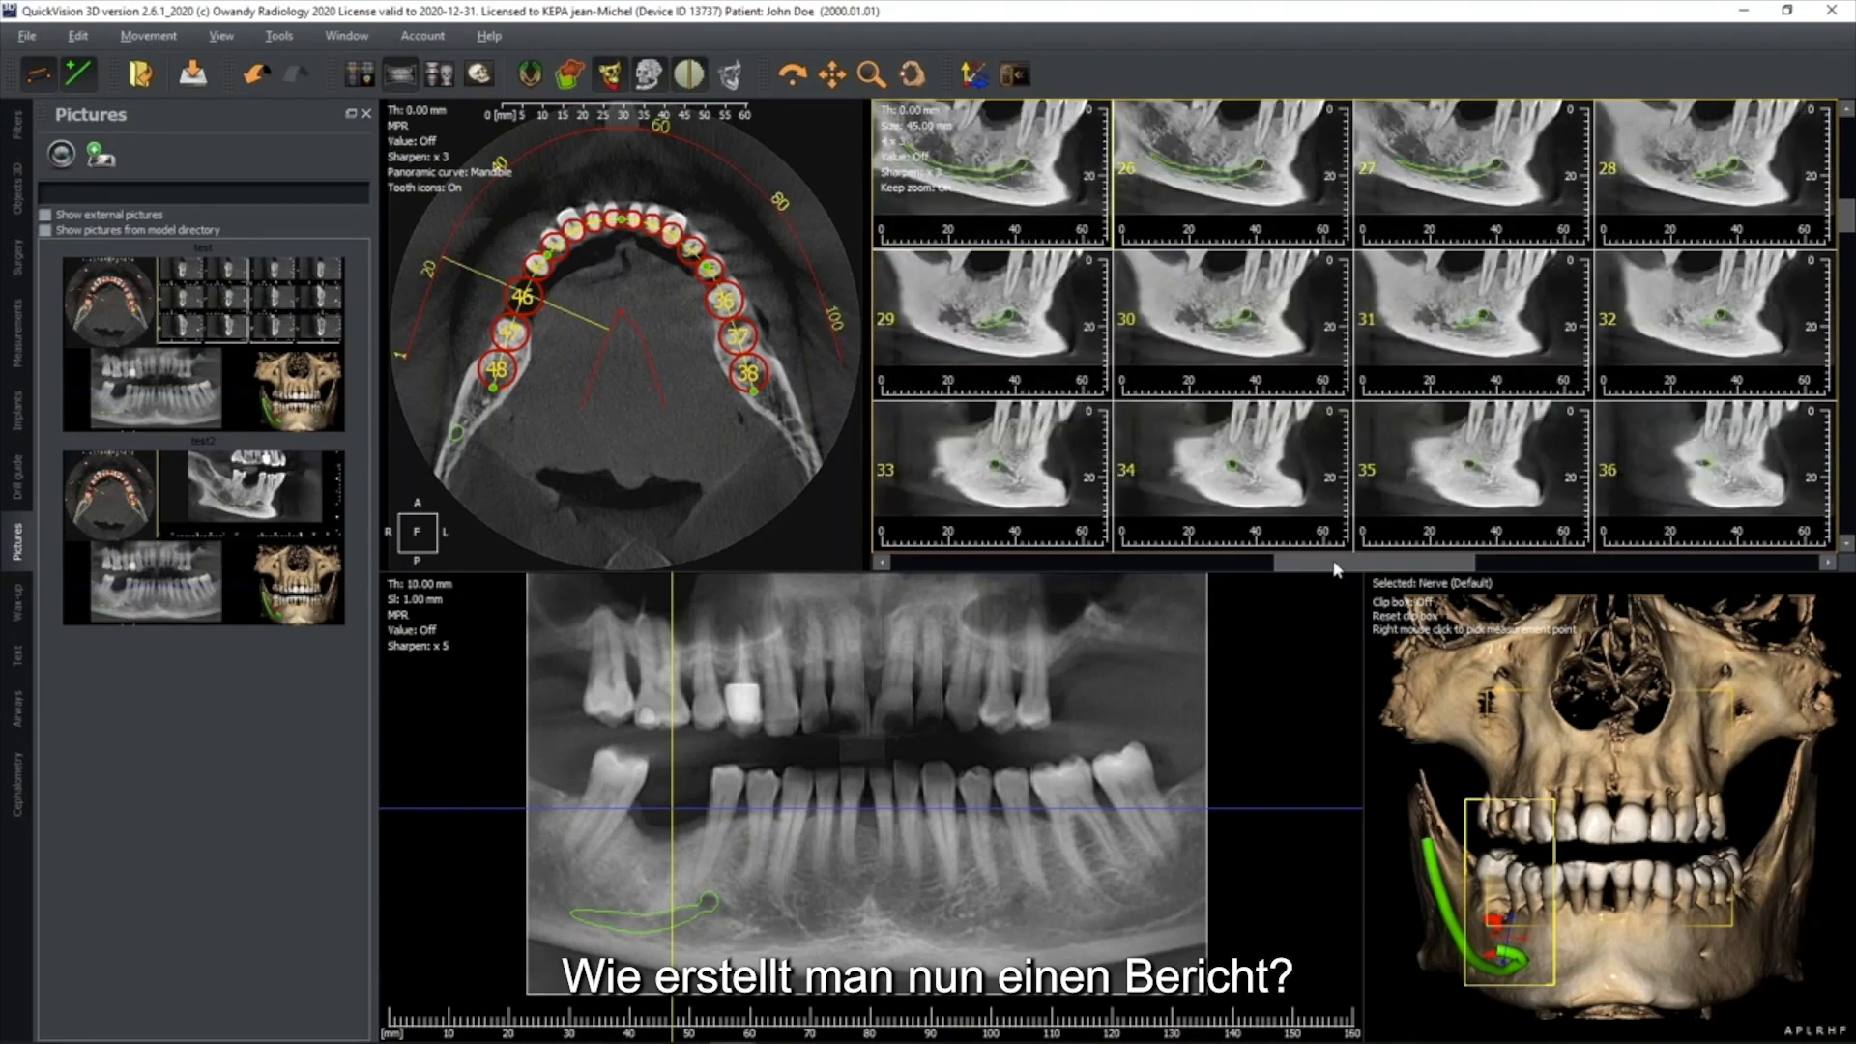
{"action": "left_click", "coordinate": [1789, 565]}
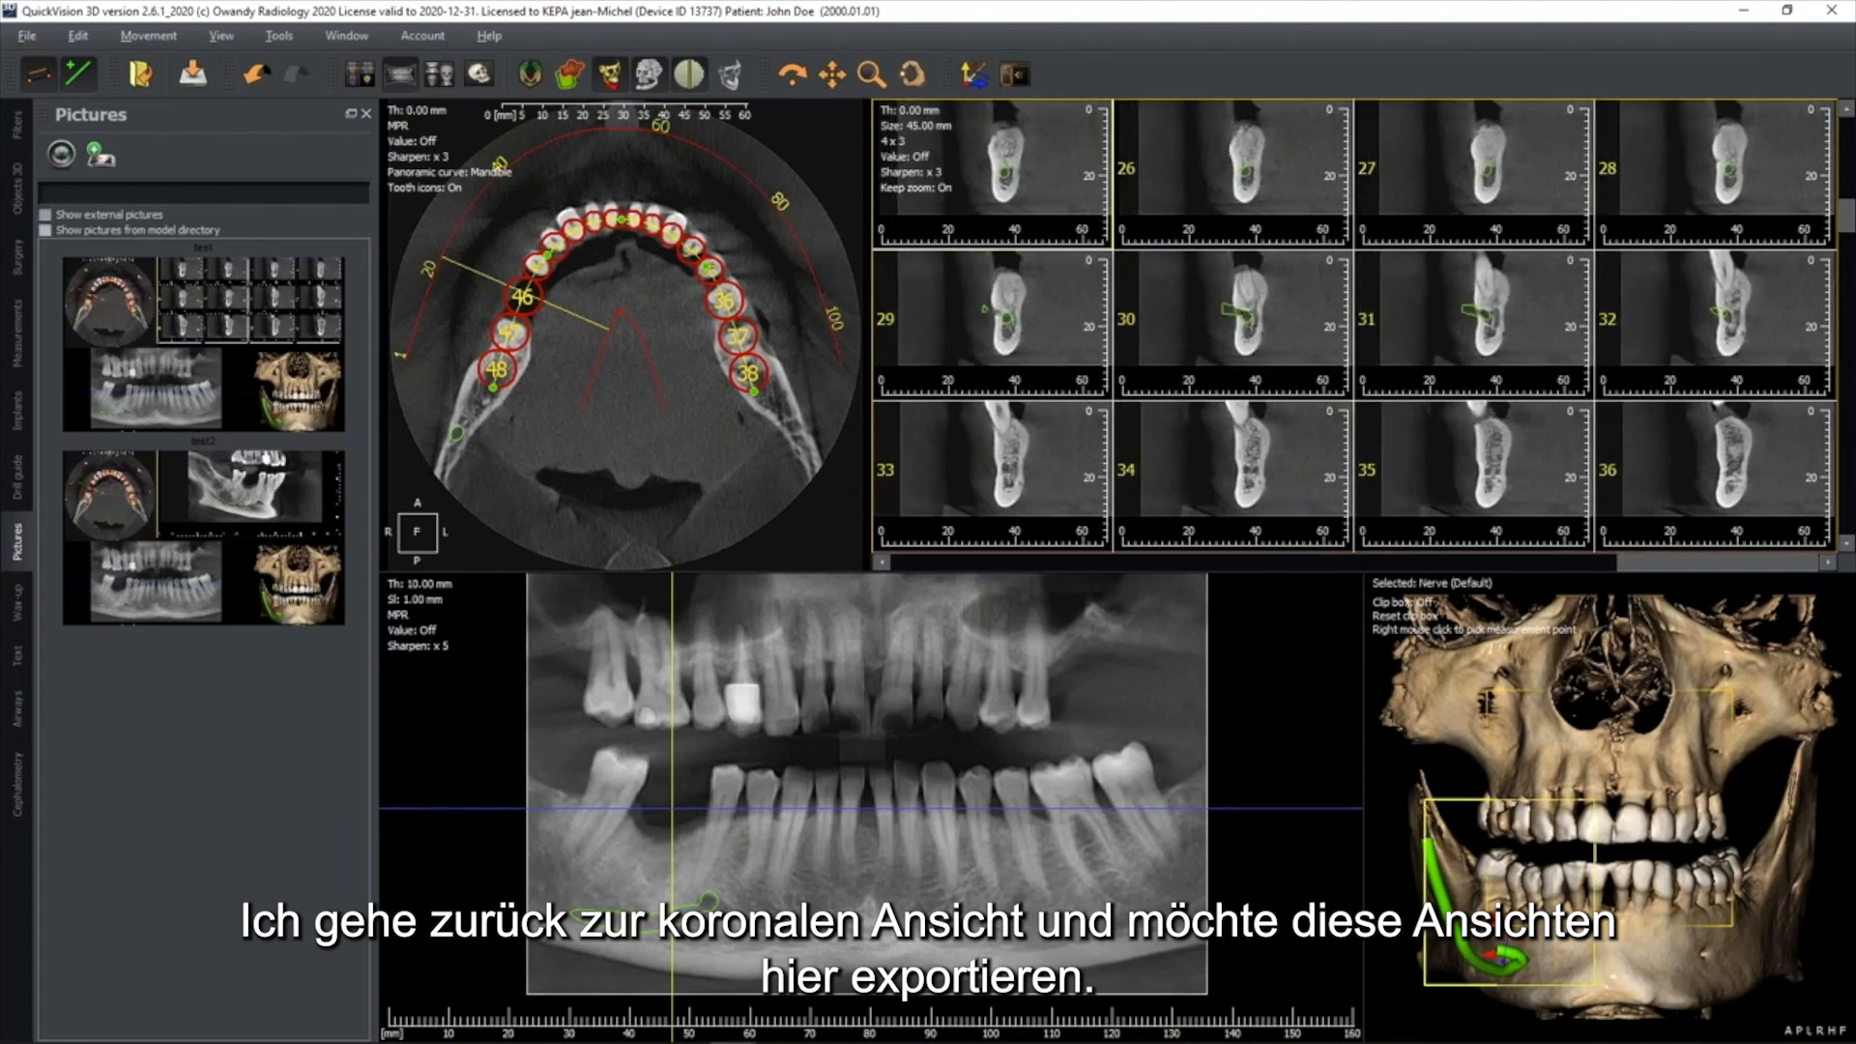
Start a printed report and fill in the practice name and the additional information "Informations"
{"action": "left_click", "coordinate": [27, 42]}
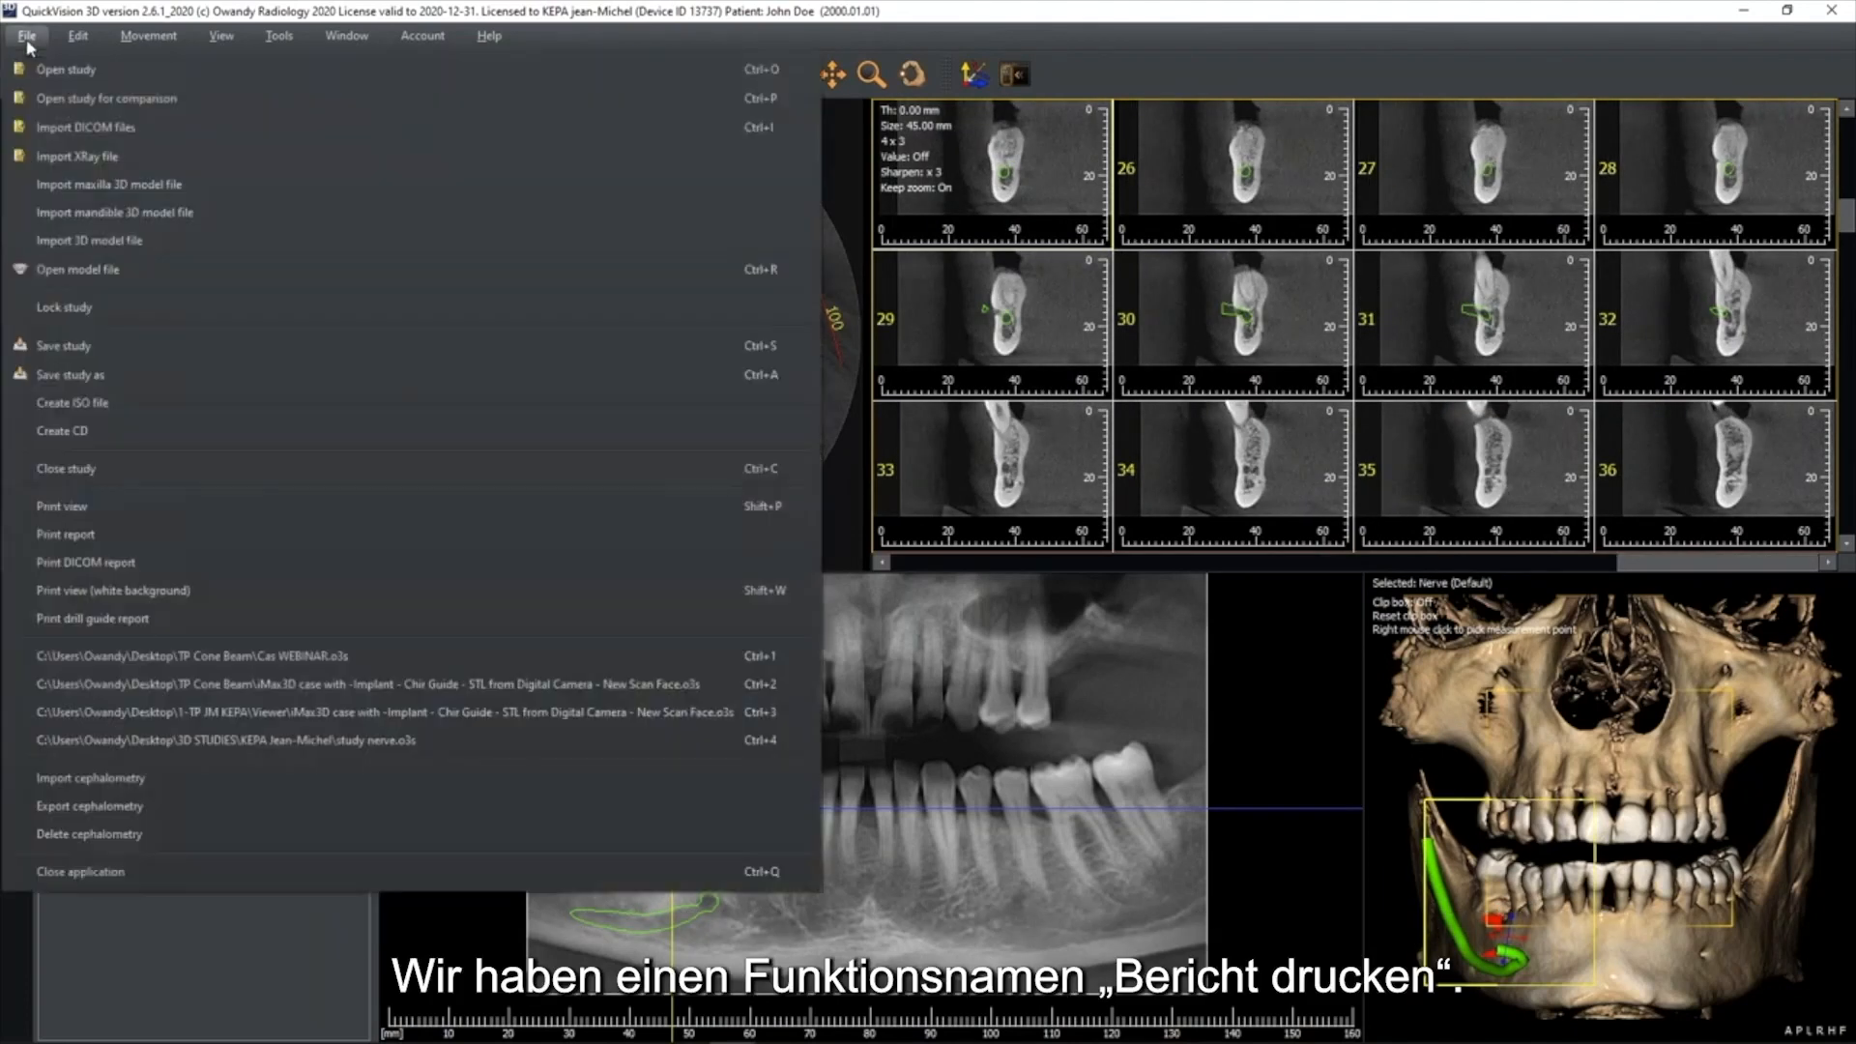
{"action": "left_click", "coordinate": [75, 535]}
{"action": "left_click", "coordinate": [861, 298]}
{"action": "type", "text": "Dr APEX"}
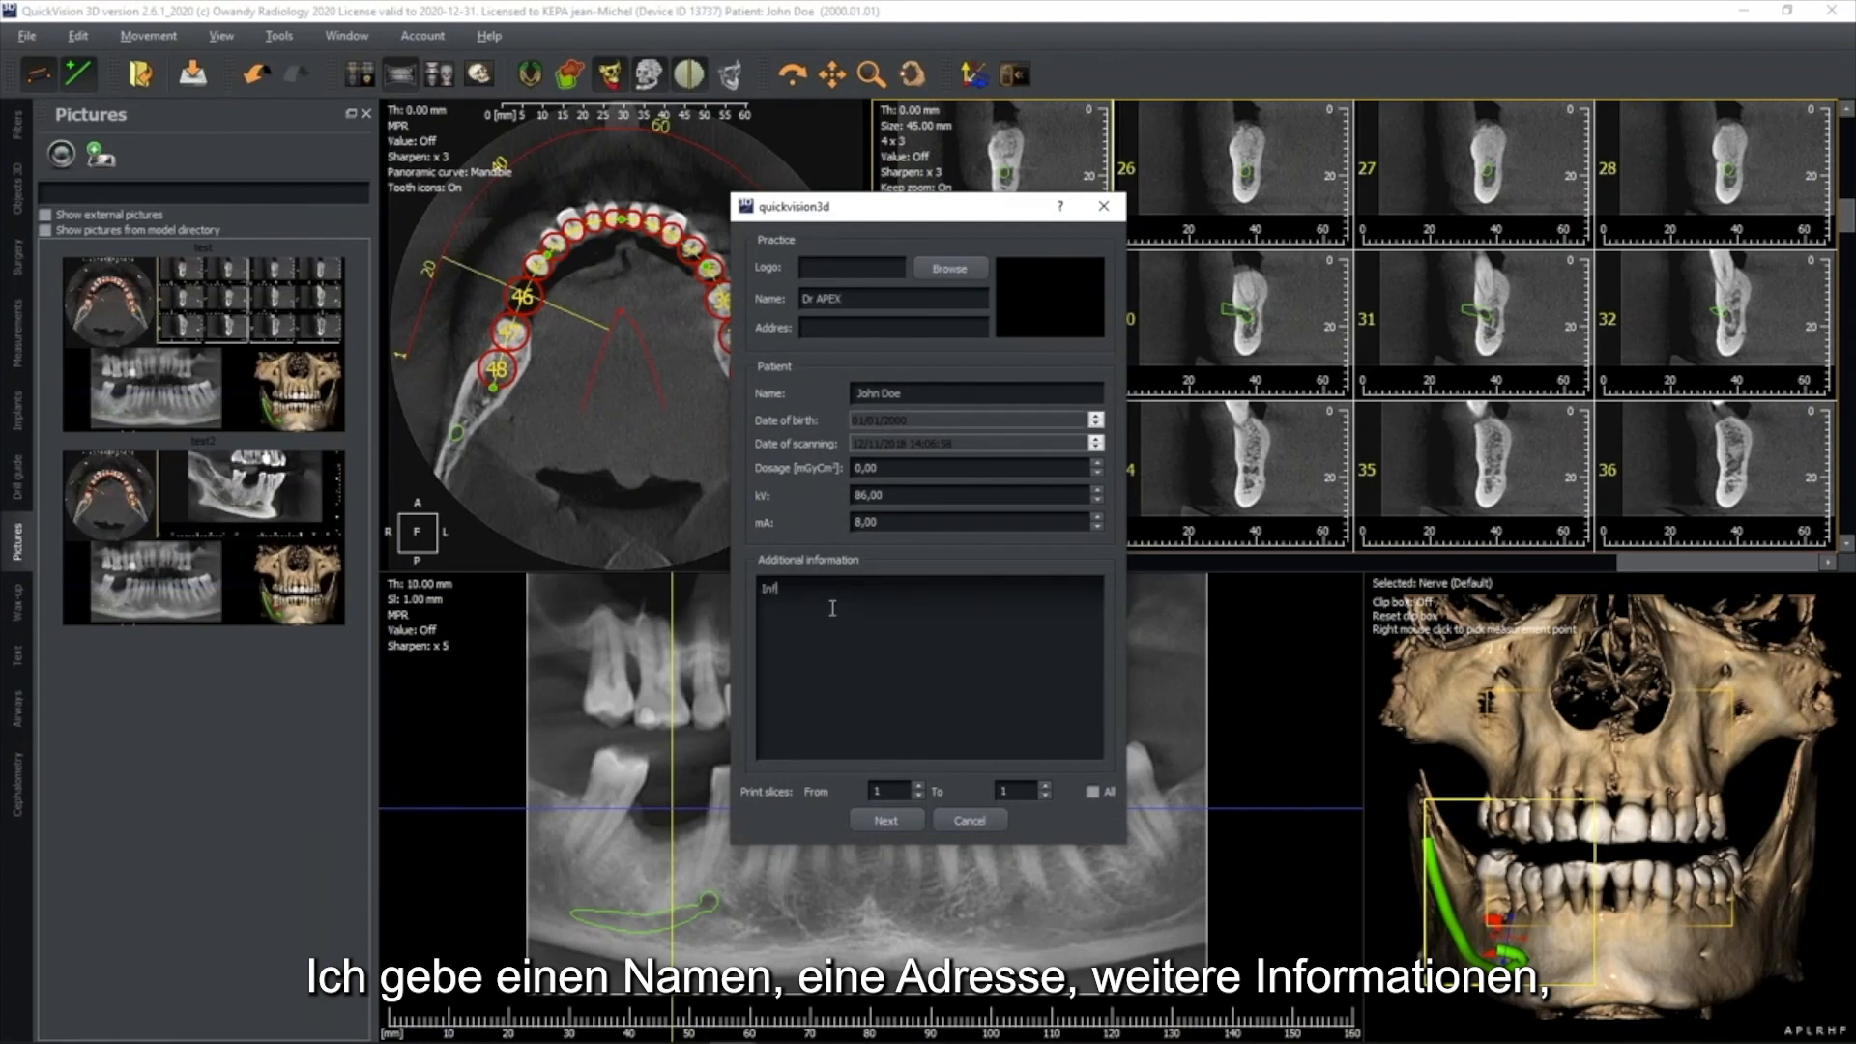
{"action": "type", "text": "ormations"}
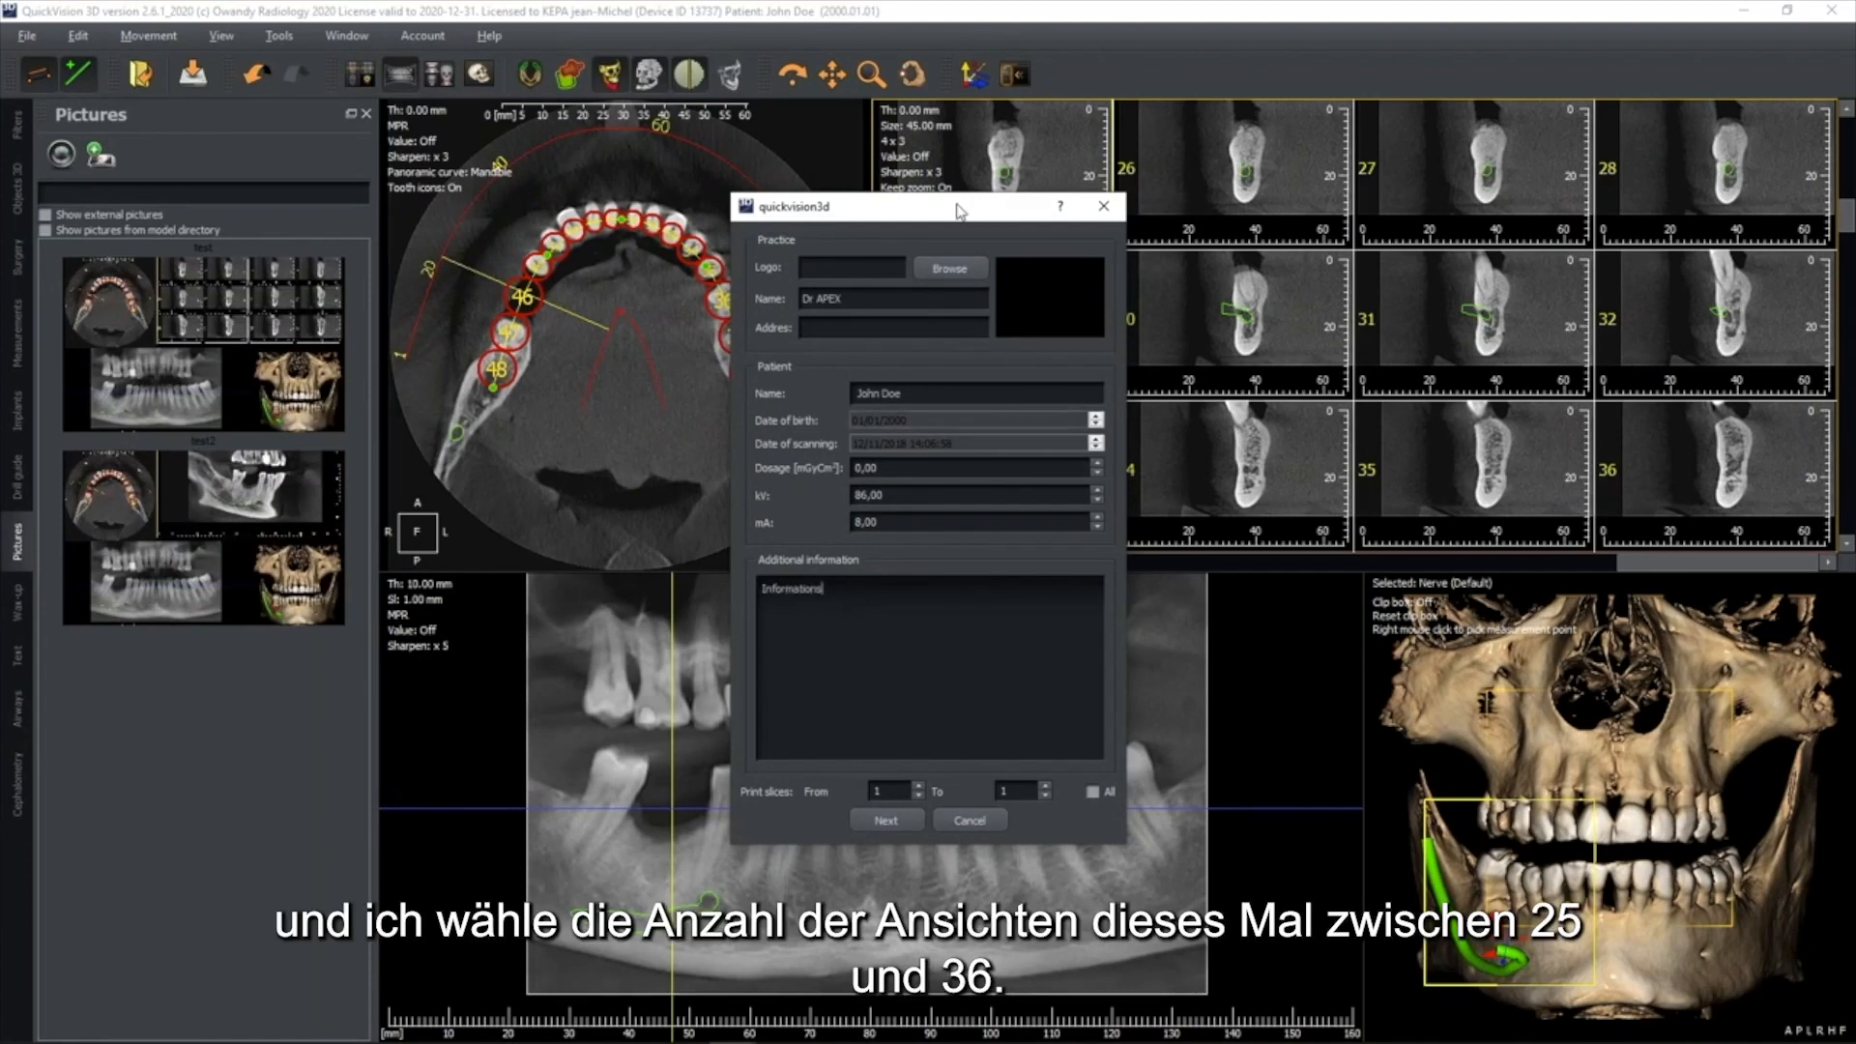
Set the report's printed slice range from 25 to 36 and generate the print preview
{"action": "left_click_drag", "start_coordinate": [957, 206], "coordinate": [722, 140]}
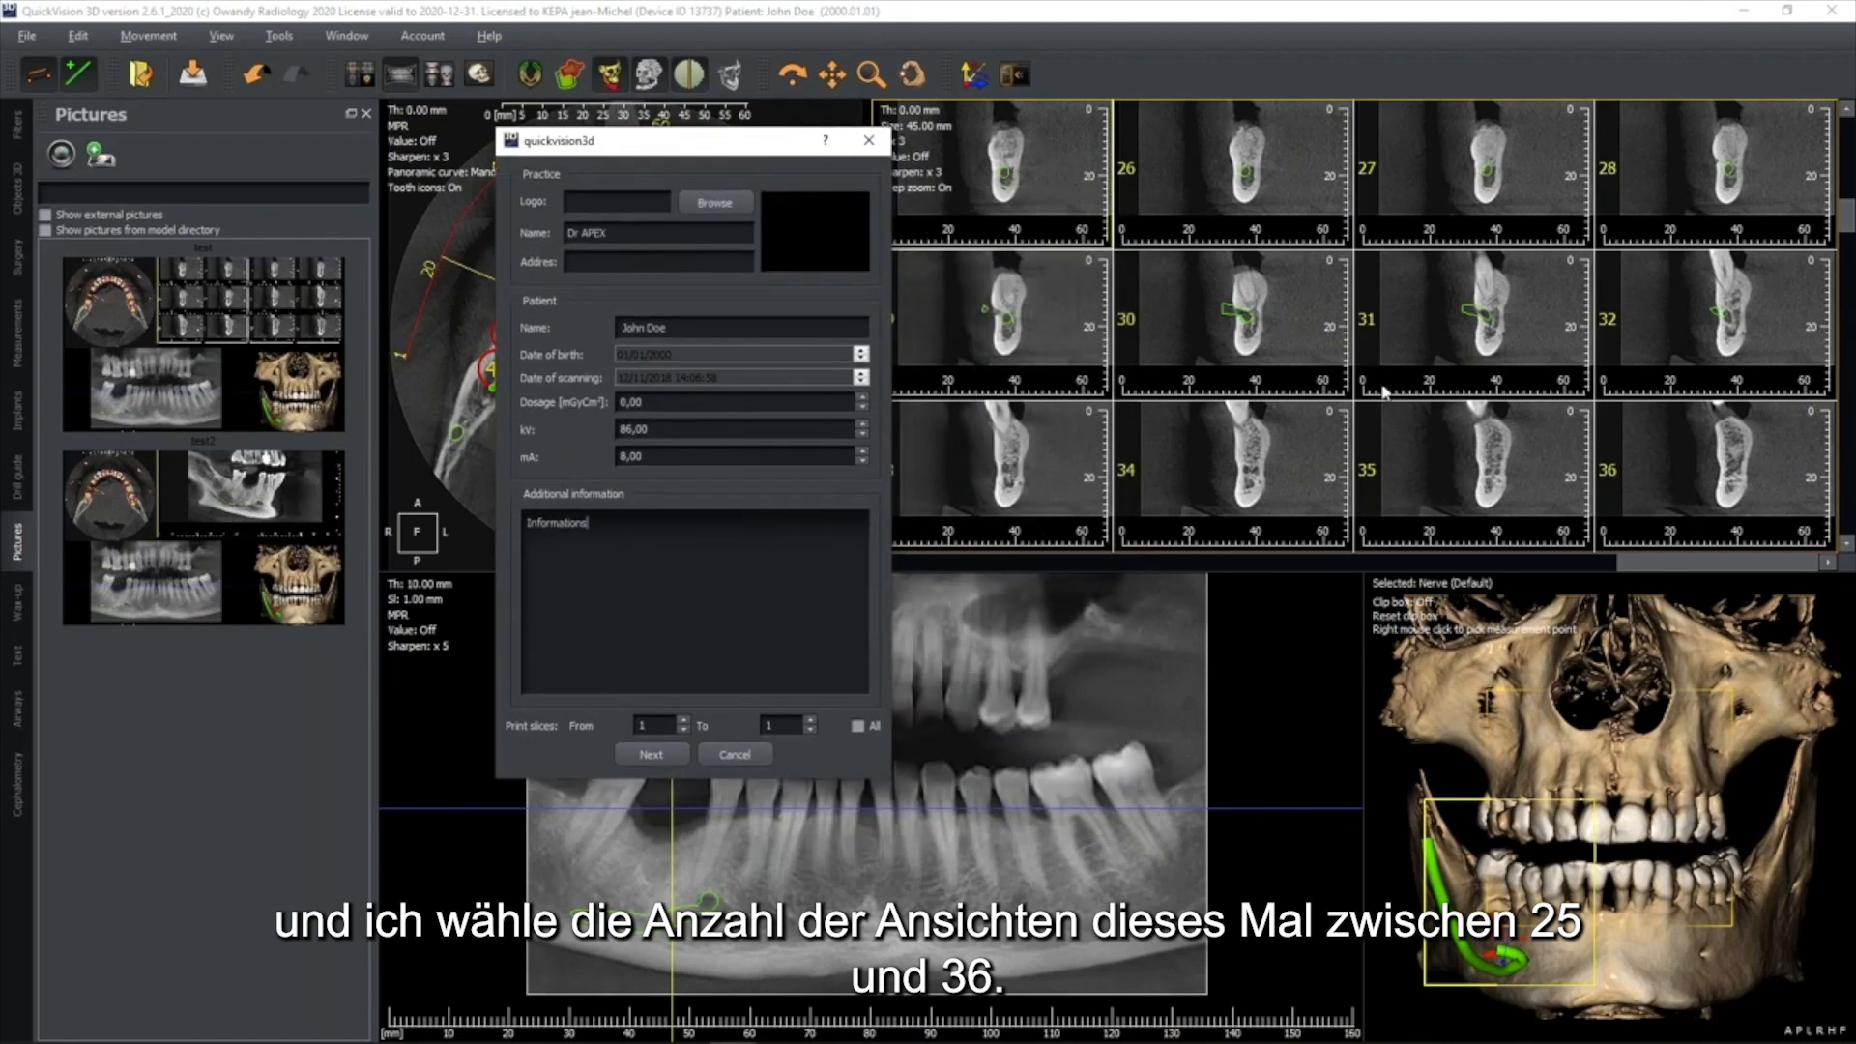
{"action": "left_click_drag", "start_coordinate": [650, 725], "coordinate": [625, 721]}
{"action": "type", "text": "25"}
{"action": "left_click", "coordinate": [652, 756]}
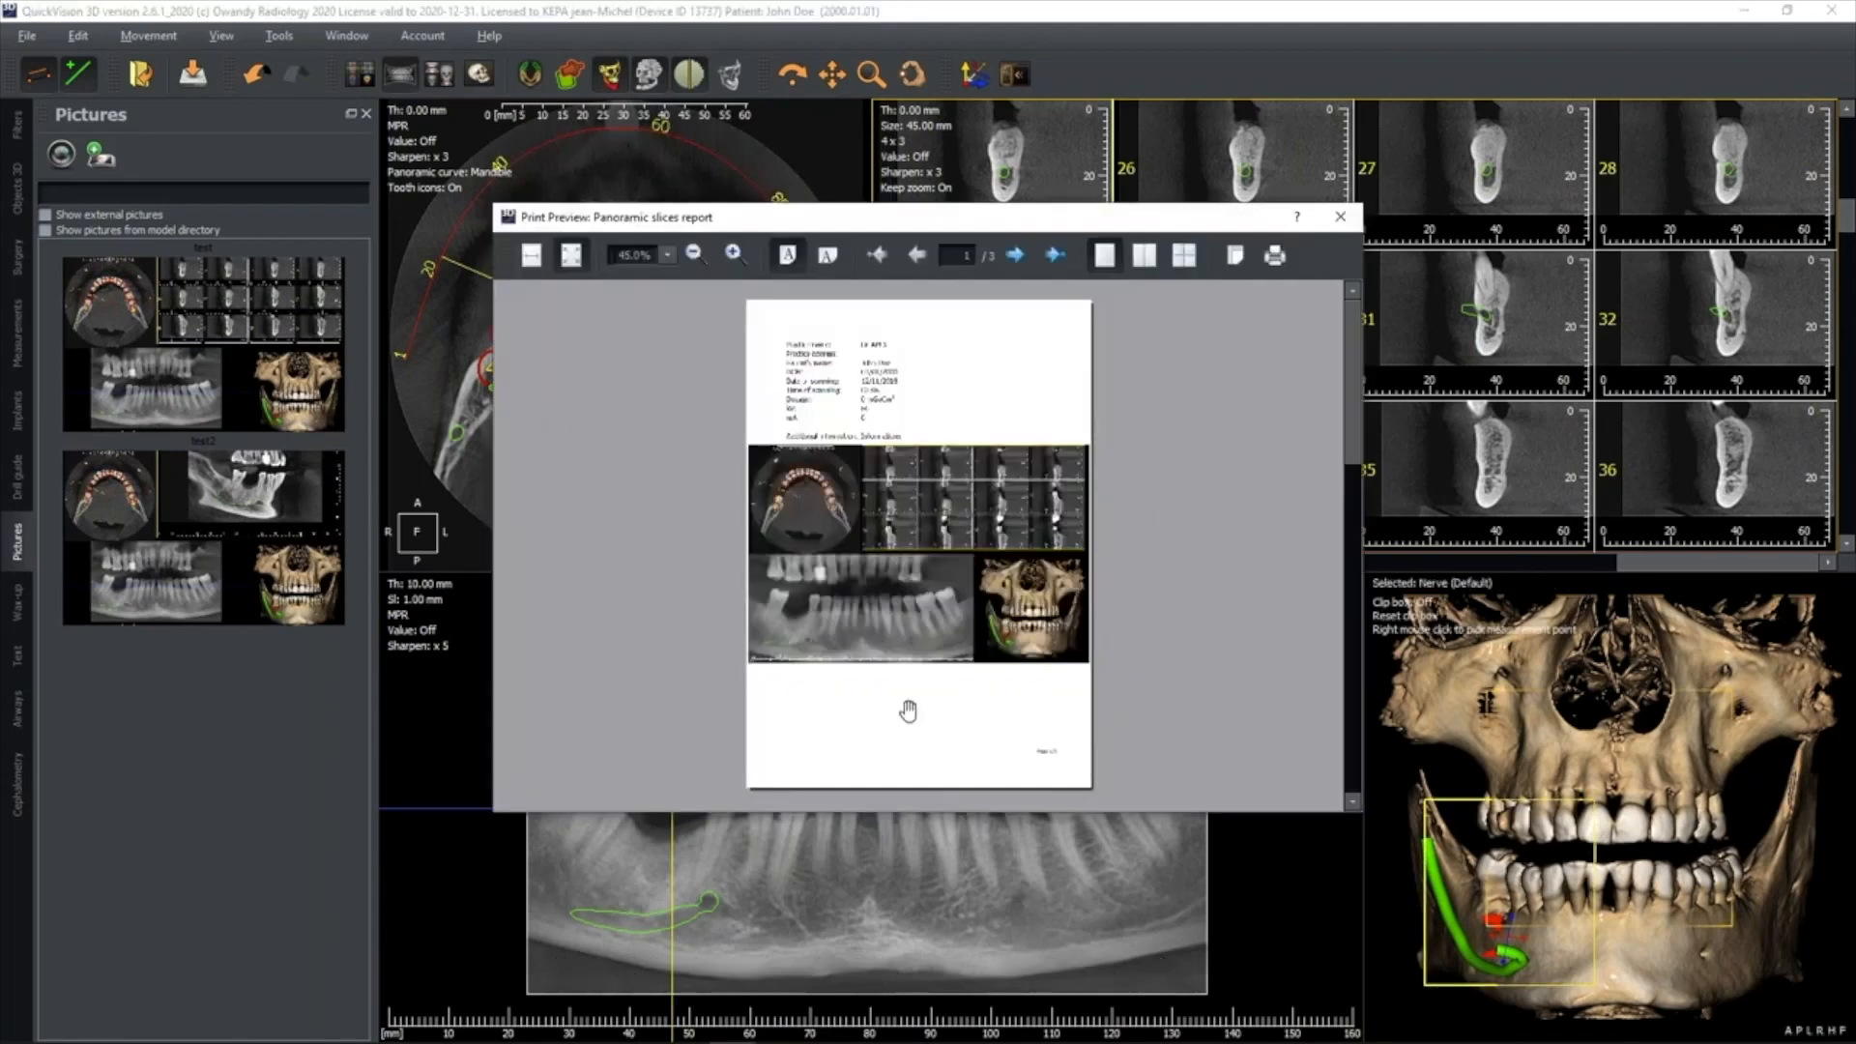
Export the report as a PDF named "Repport 200526" into the Rapports folder of TP Cone Beam
{"action": "left_click", "coordinate": [1277, 268]}
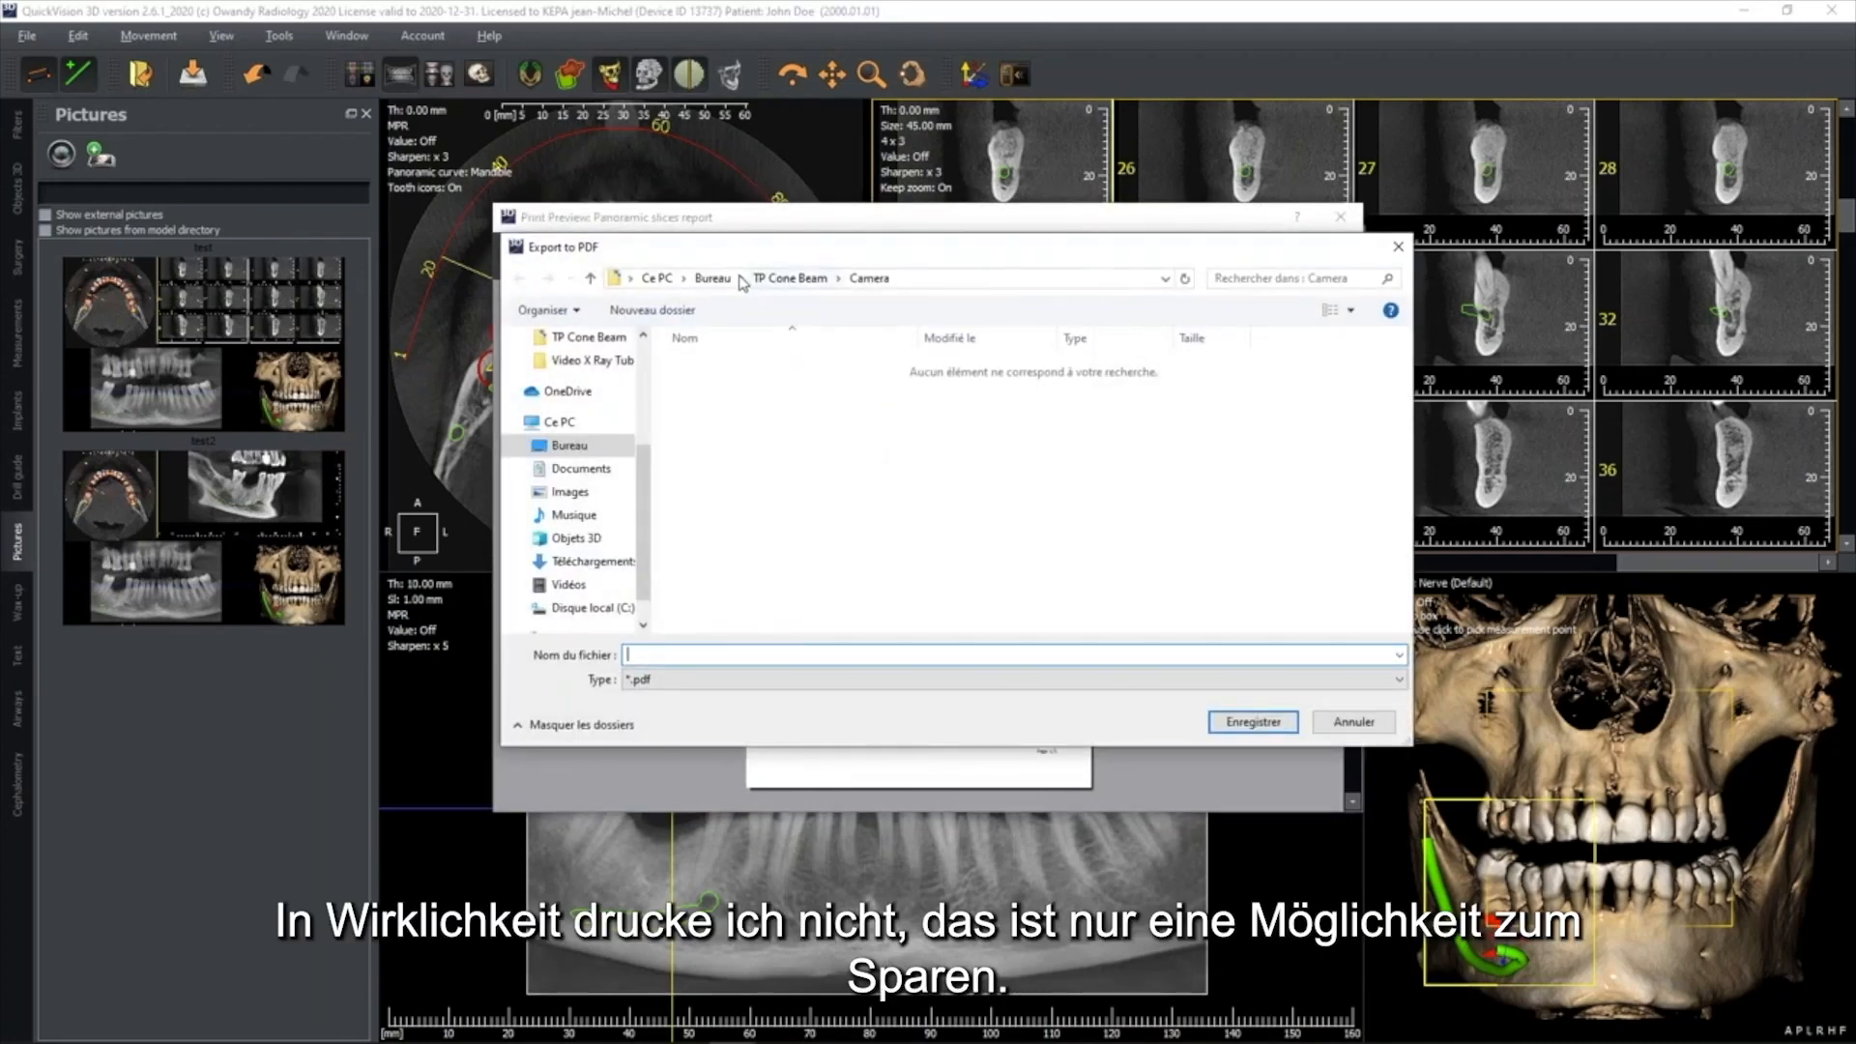
{"action": "left_click", "coordinate": [791, 282]}
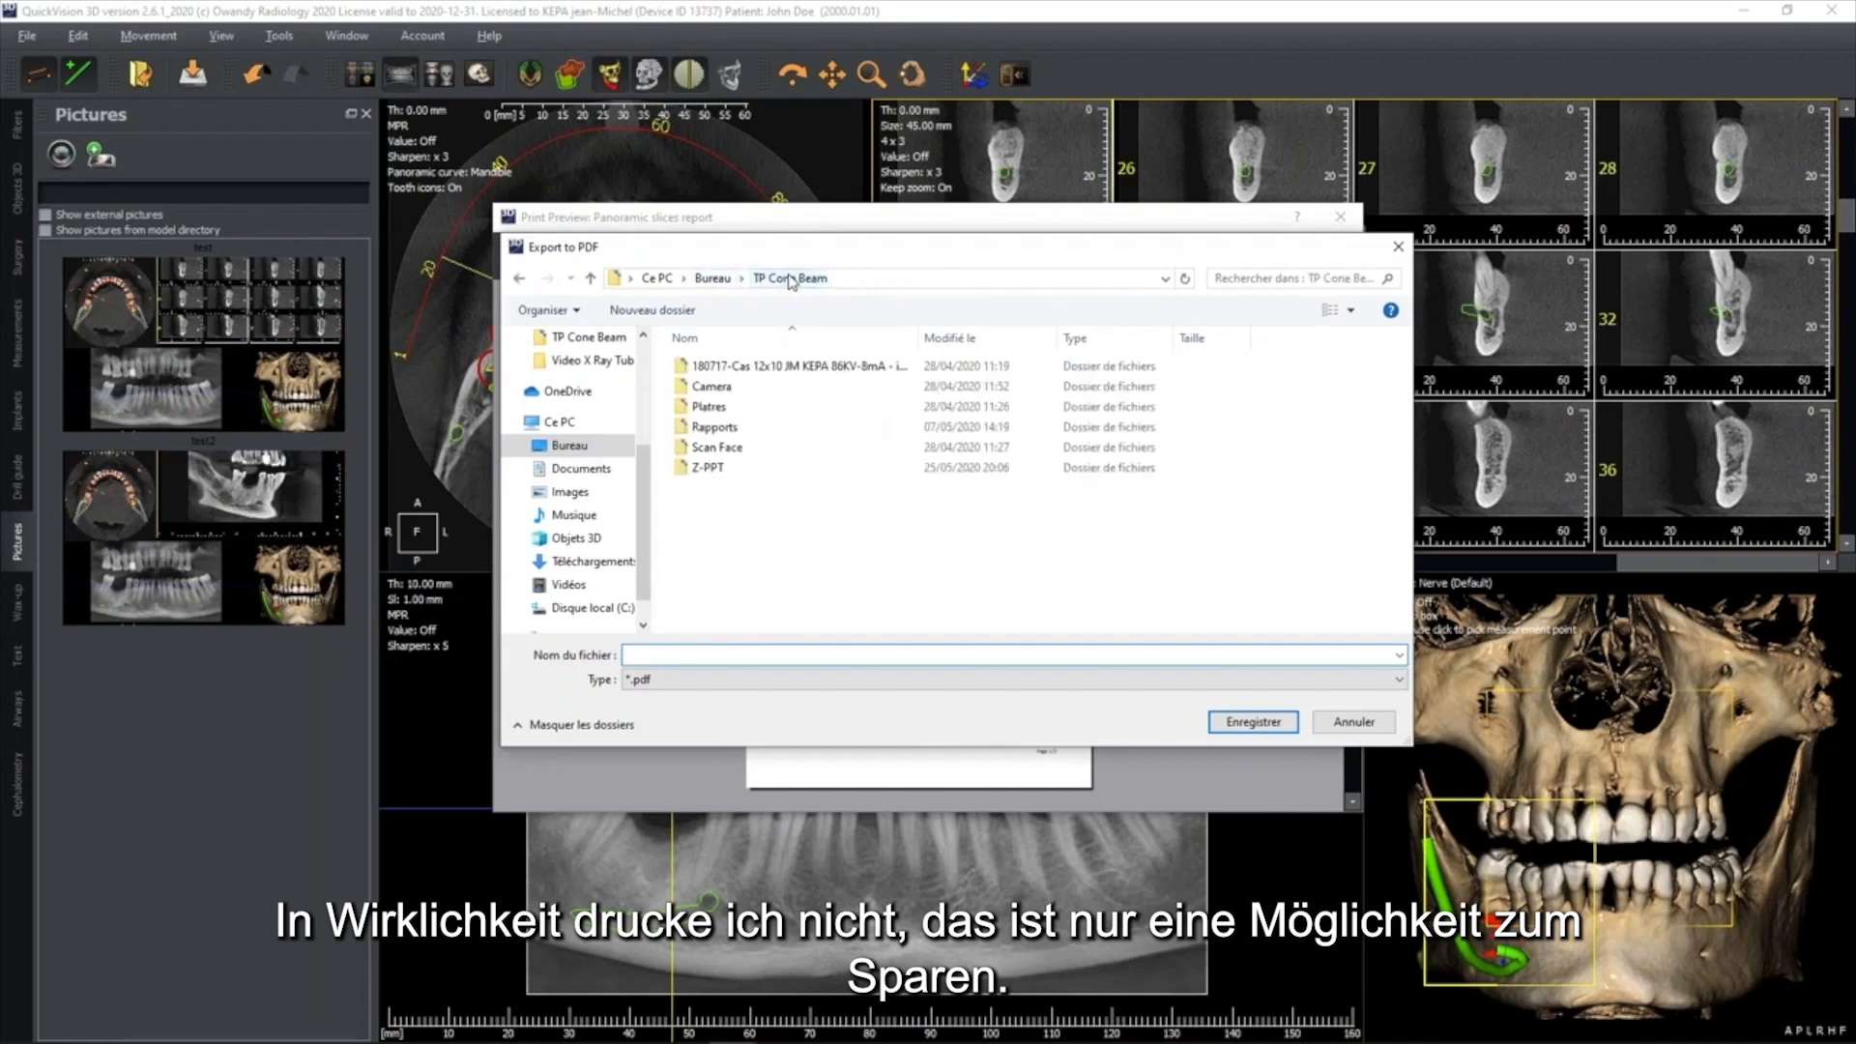
{"action": "left_click", "coordinate": [704, 433]}
{"action": "double_click", "coordinate": [704, 433]}
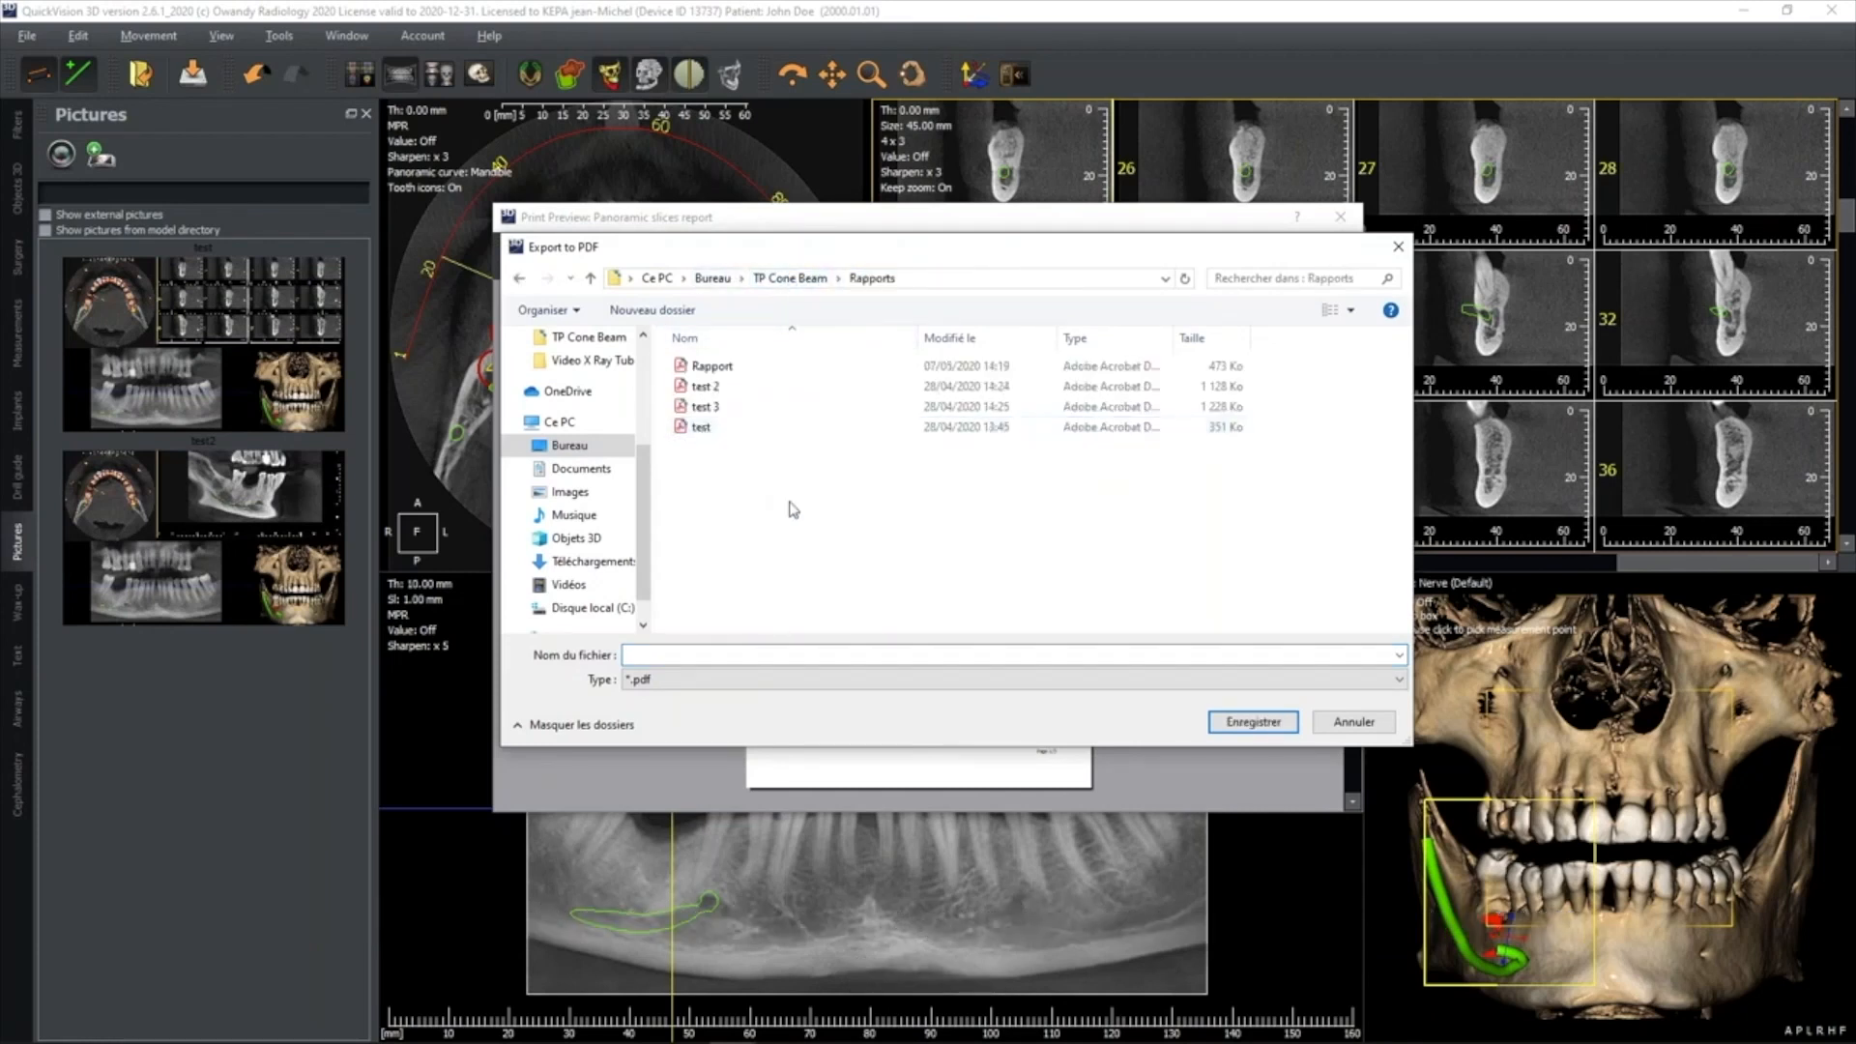
{"action": "left_click", "coordinate": [746, 654]}
{"action": "type", "text": "Reppo"}
{"action": "type", "text": "rt 080520"}
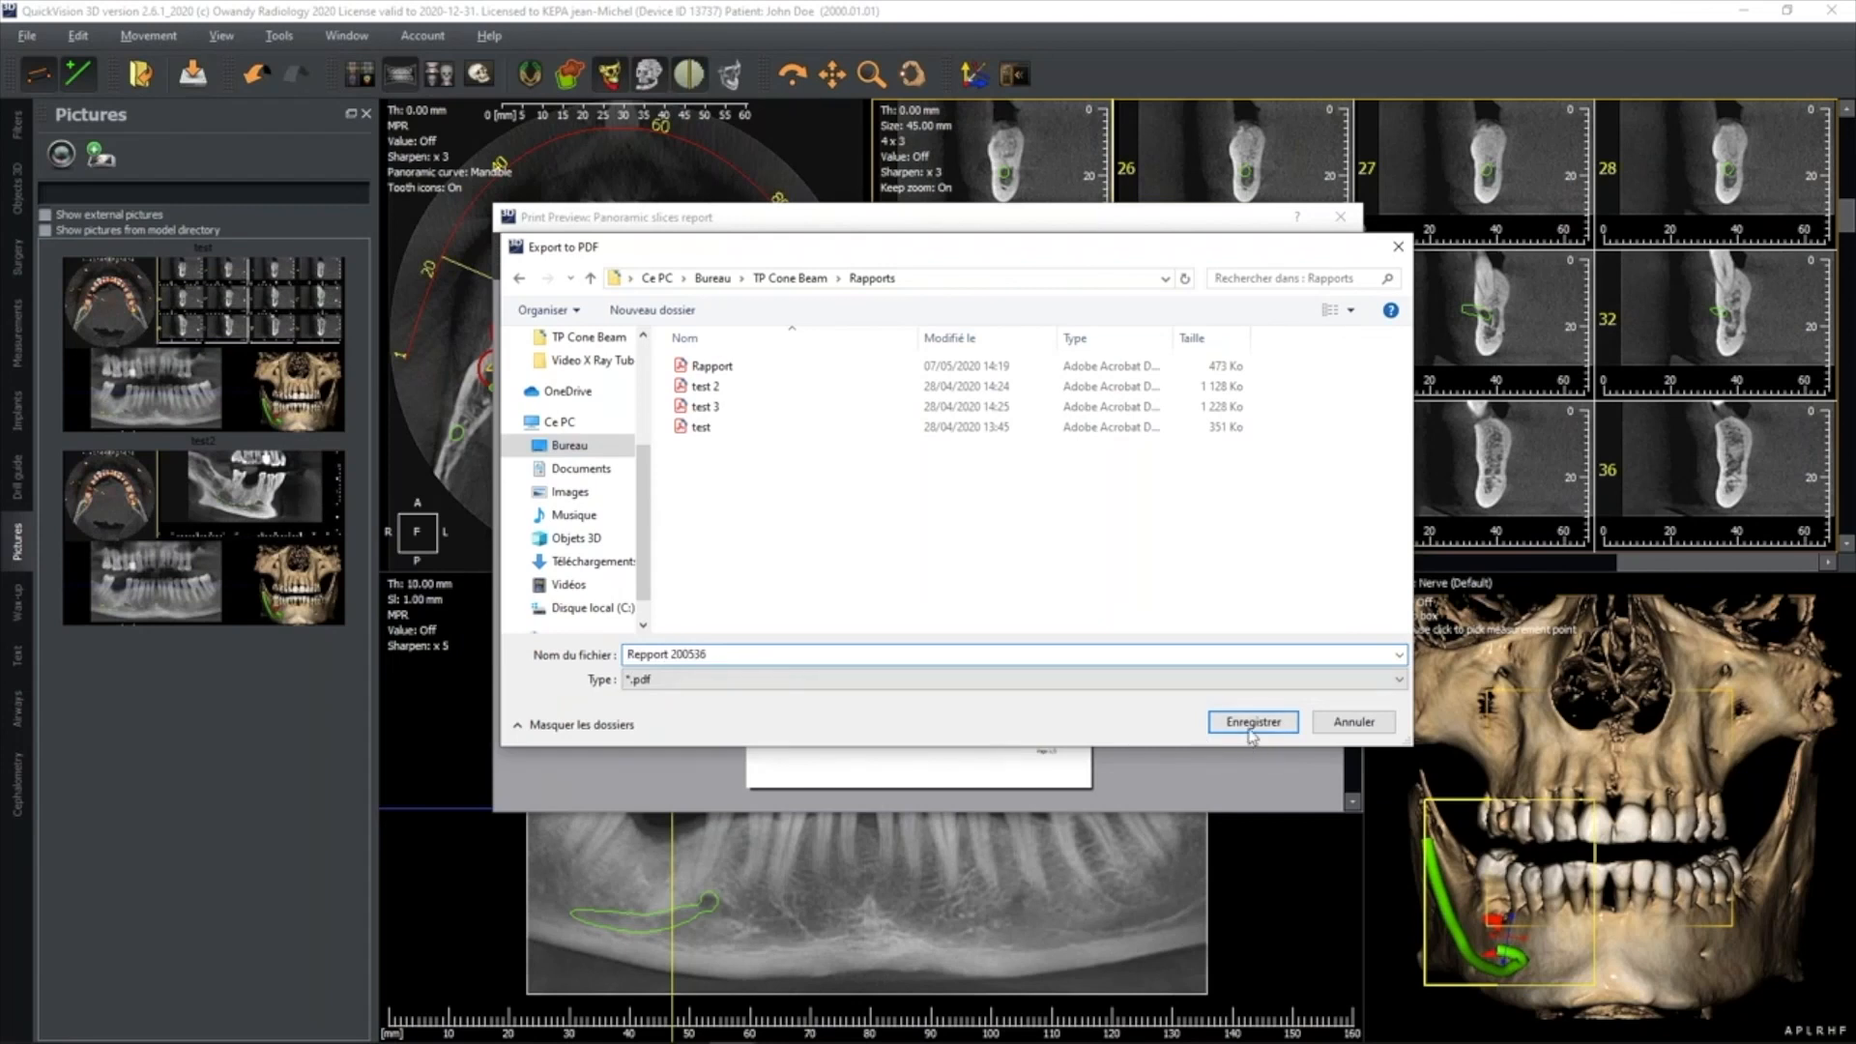
{"action": "left_click", "coordinate": [1252, 730]}
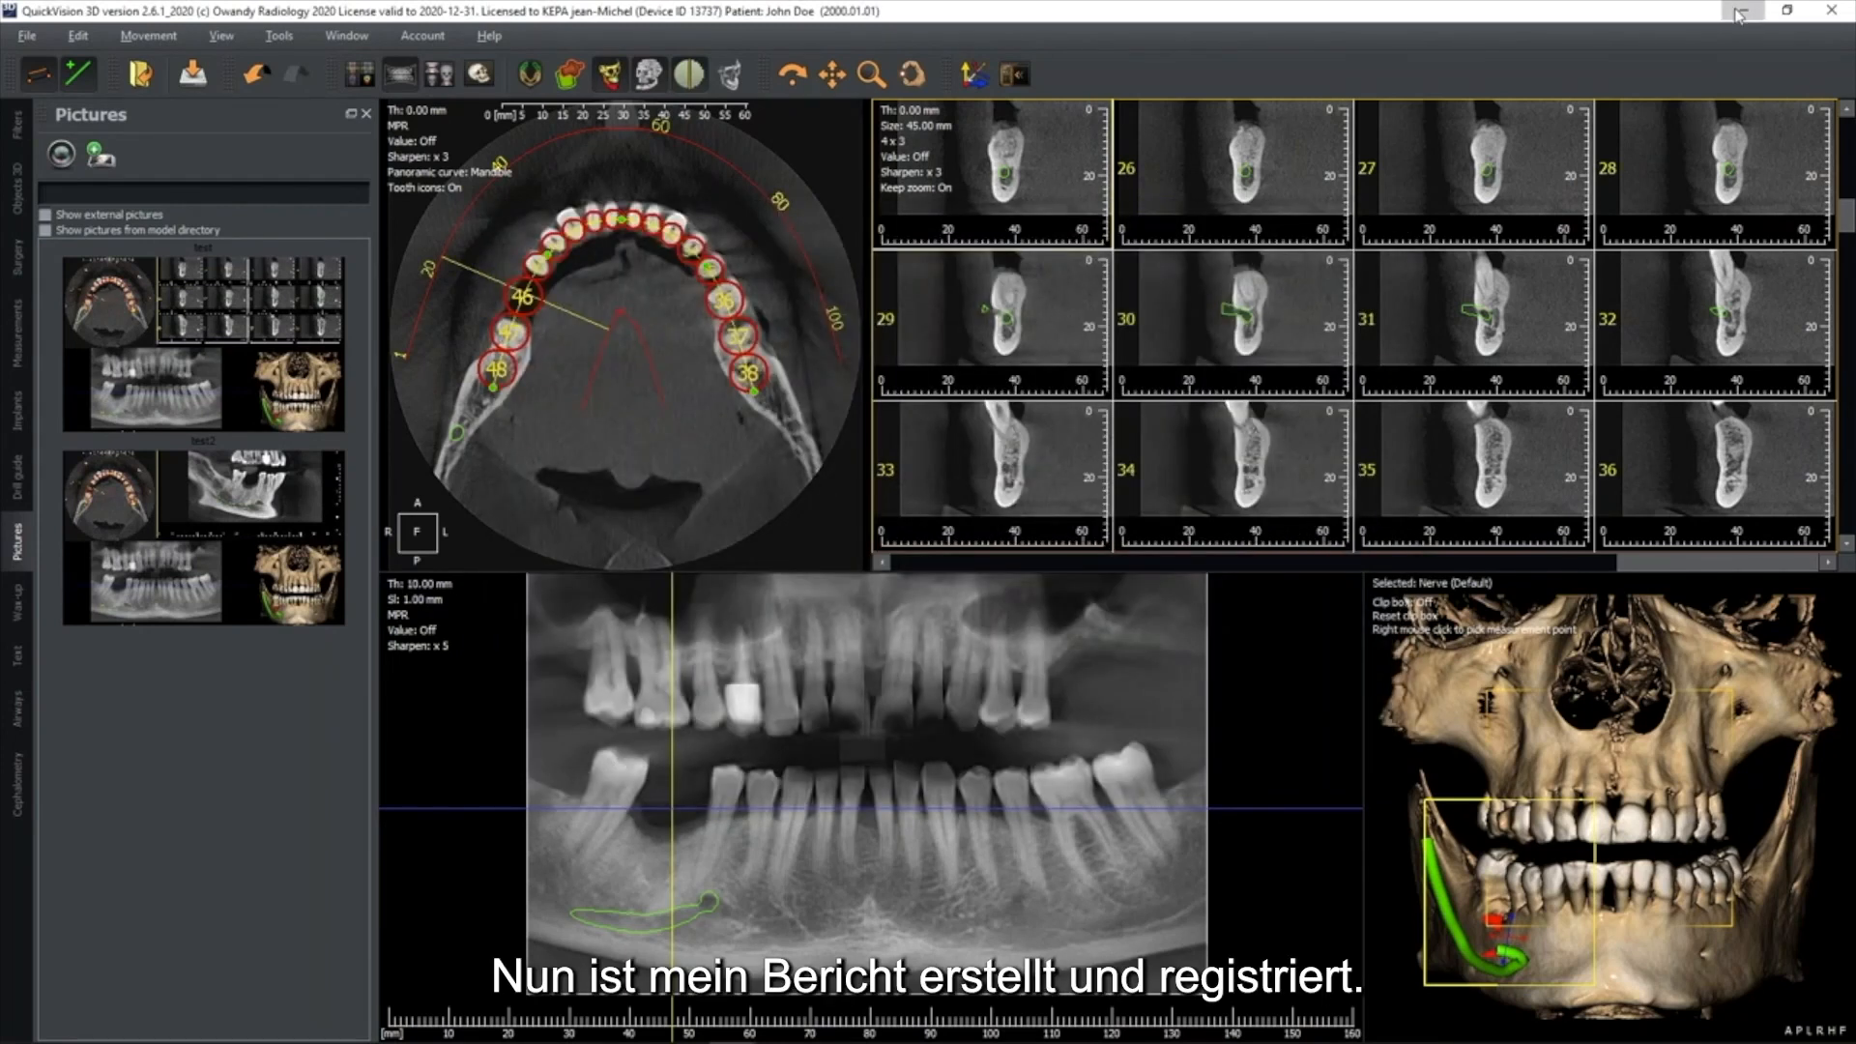
Open the exported PDF "Repport 200526" from the Rapports folder in Adobe Acrobat Reader and look through its pages
{"action": "double_click", "coordinate": [1260, 182]}
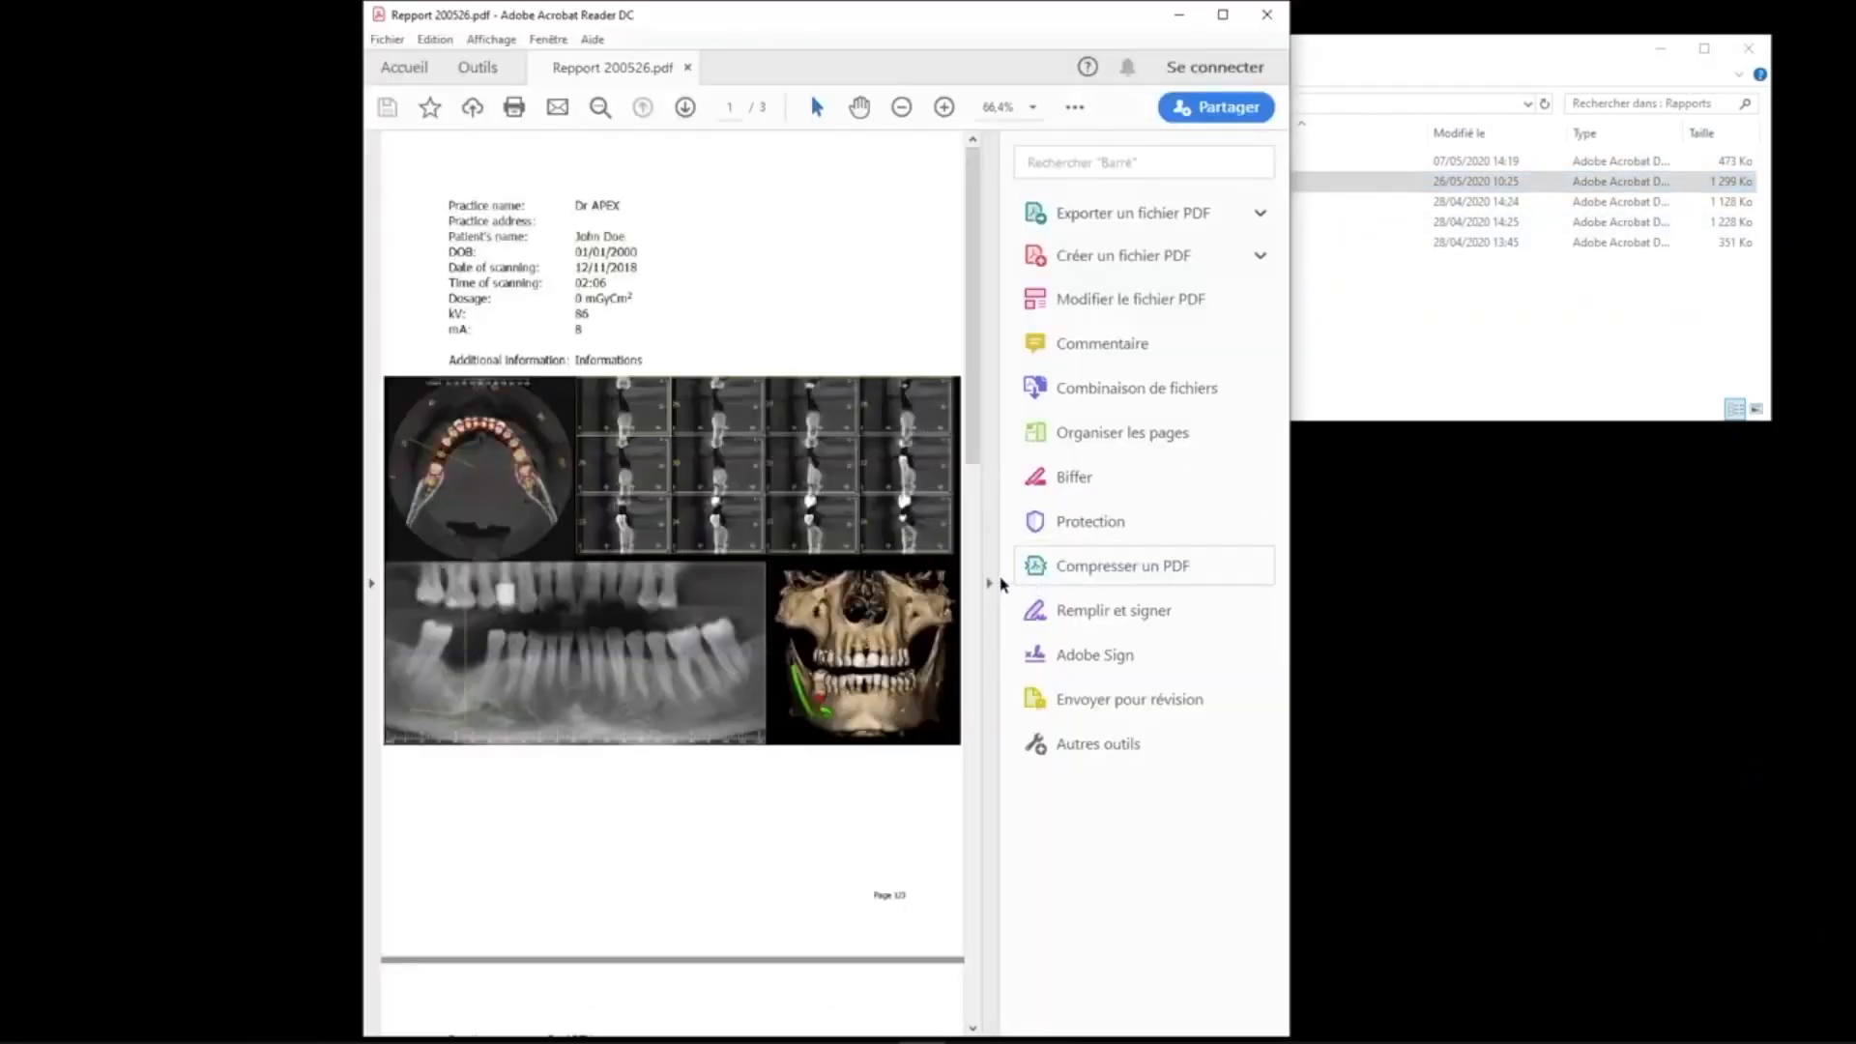
{"action": "left_click", "coordinate": [992, 584]}
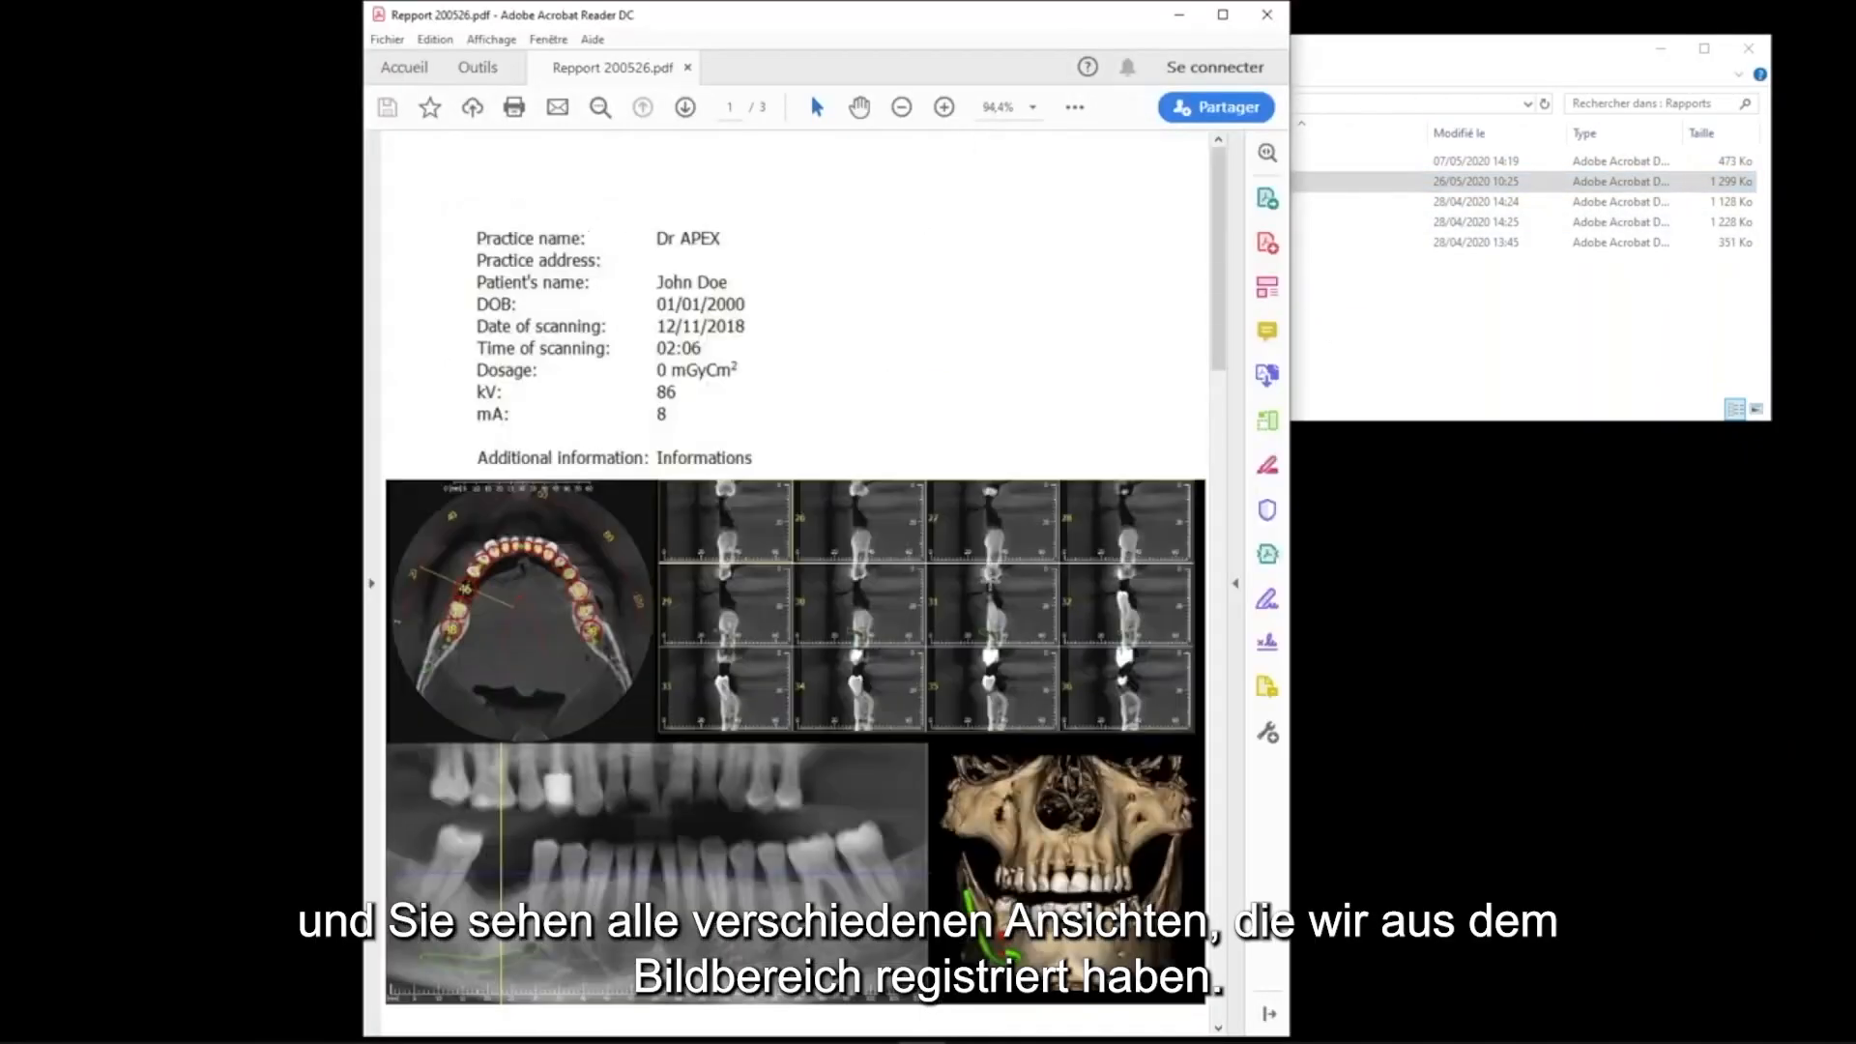
{"action": "scroll", "coordinate": [1011, 548], "scroll_direction": "down", "scroll_amount": 10}
{"action": "scroll", "coordinate": [1017, 548], "scroll_direction": "down", "scroll_amount": 8}
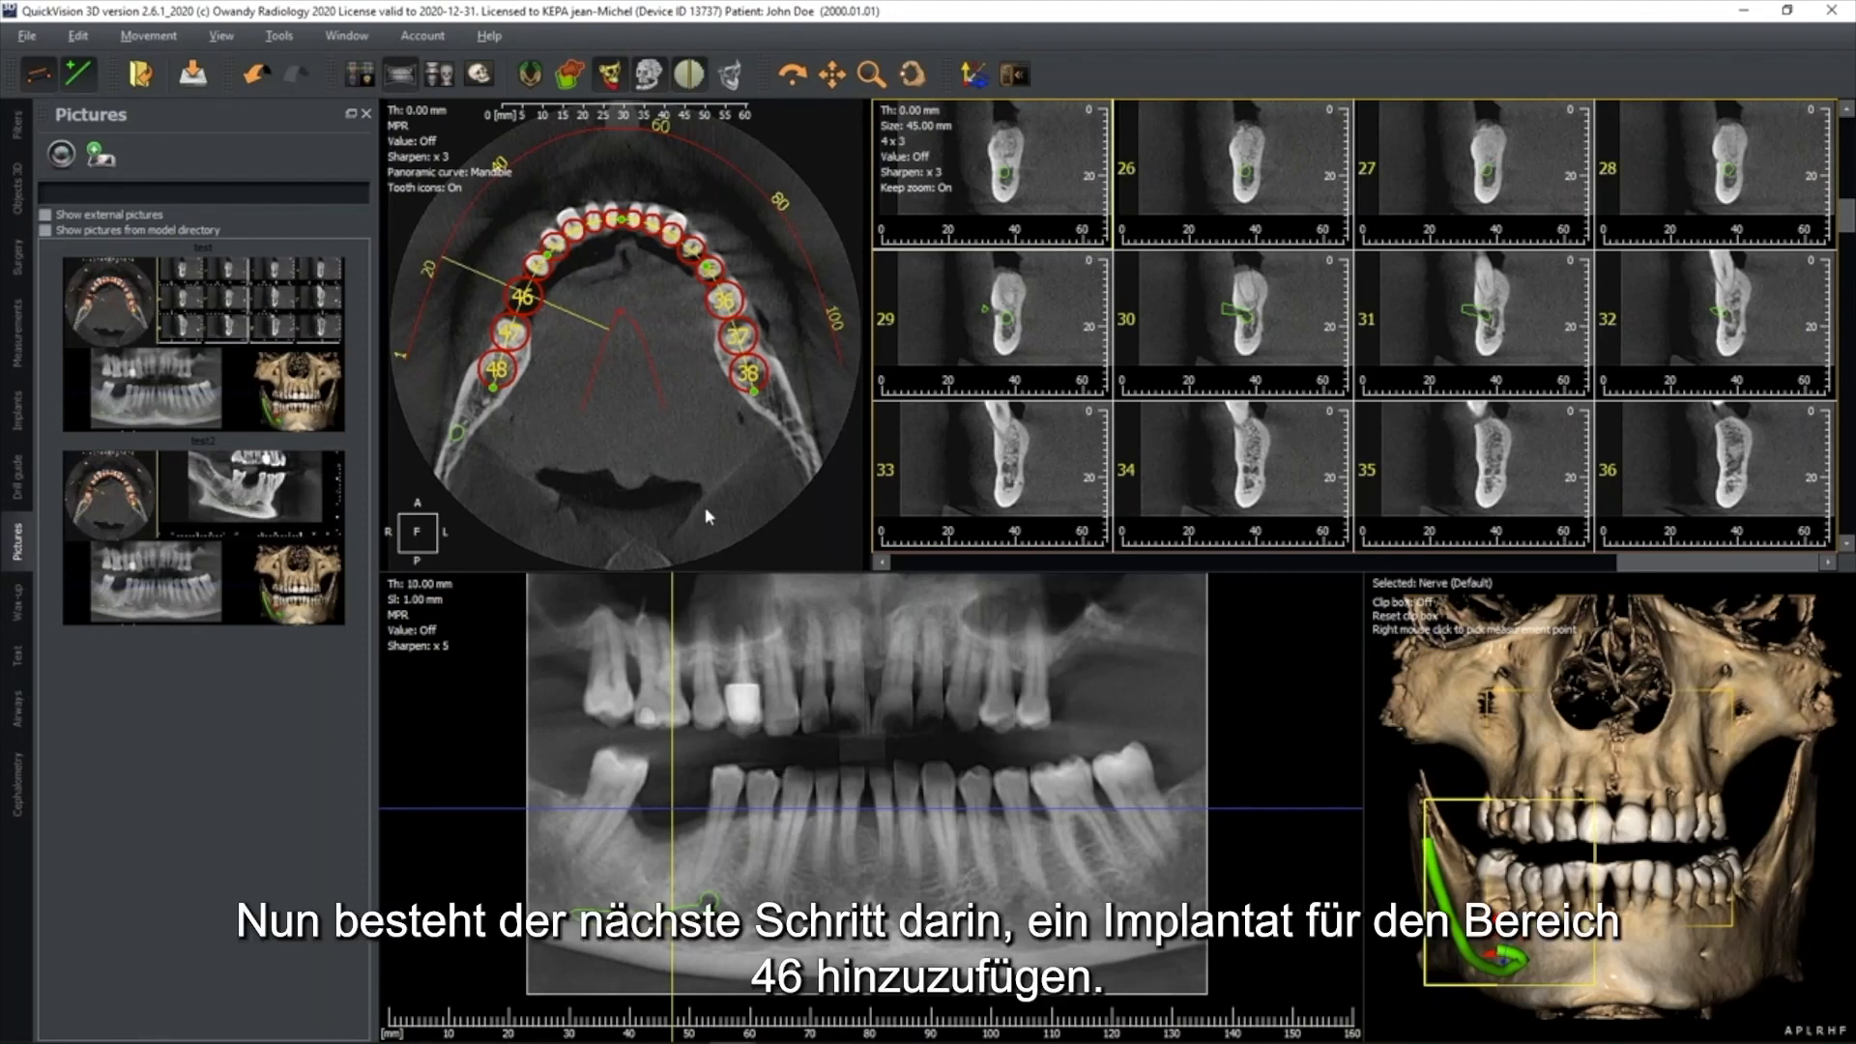
Back in QuickVision 3D, centre the sections on tooth 46 and show the cross-section as an enlarged single 1 x 1 view
{"action": "left_click", "coordinate": [534, 310]}
{"action": "left_click", "coordinate": [533, 311]}
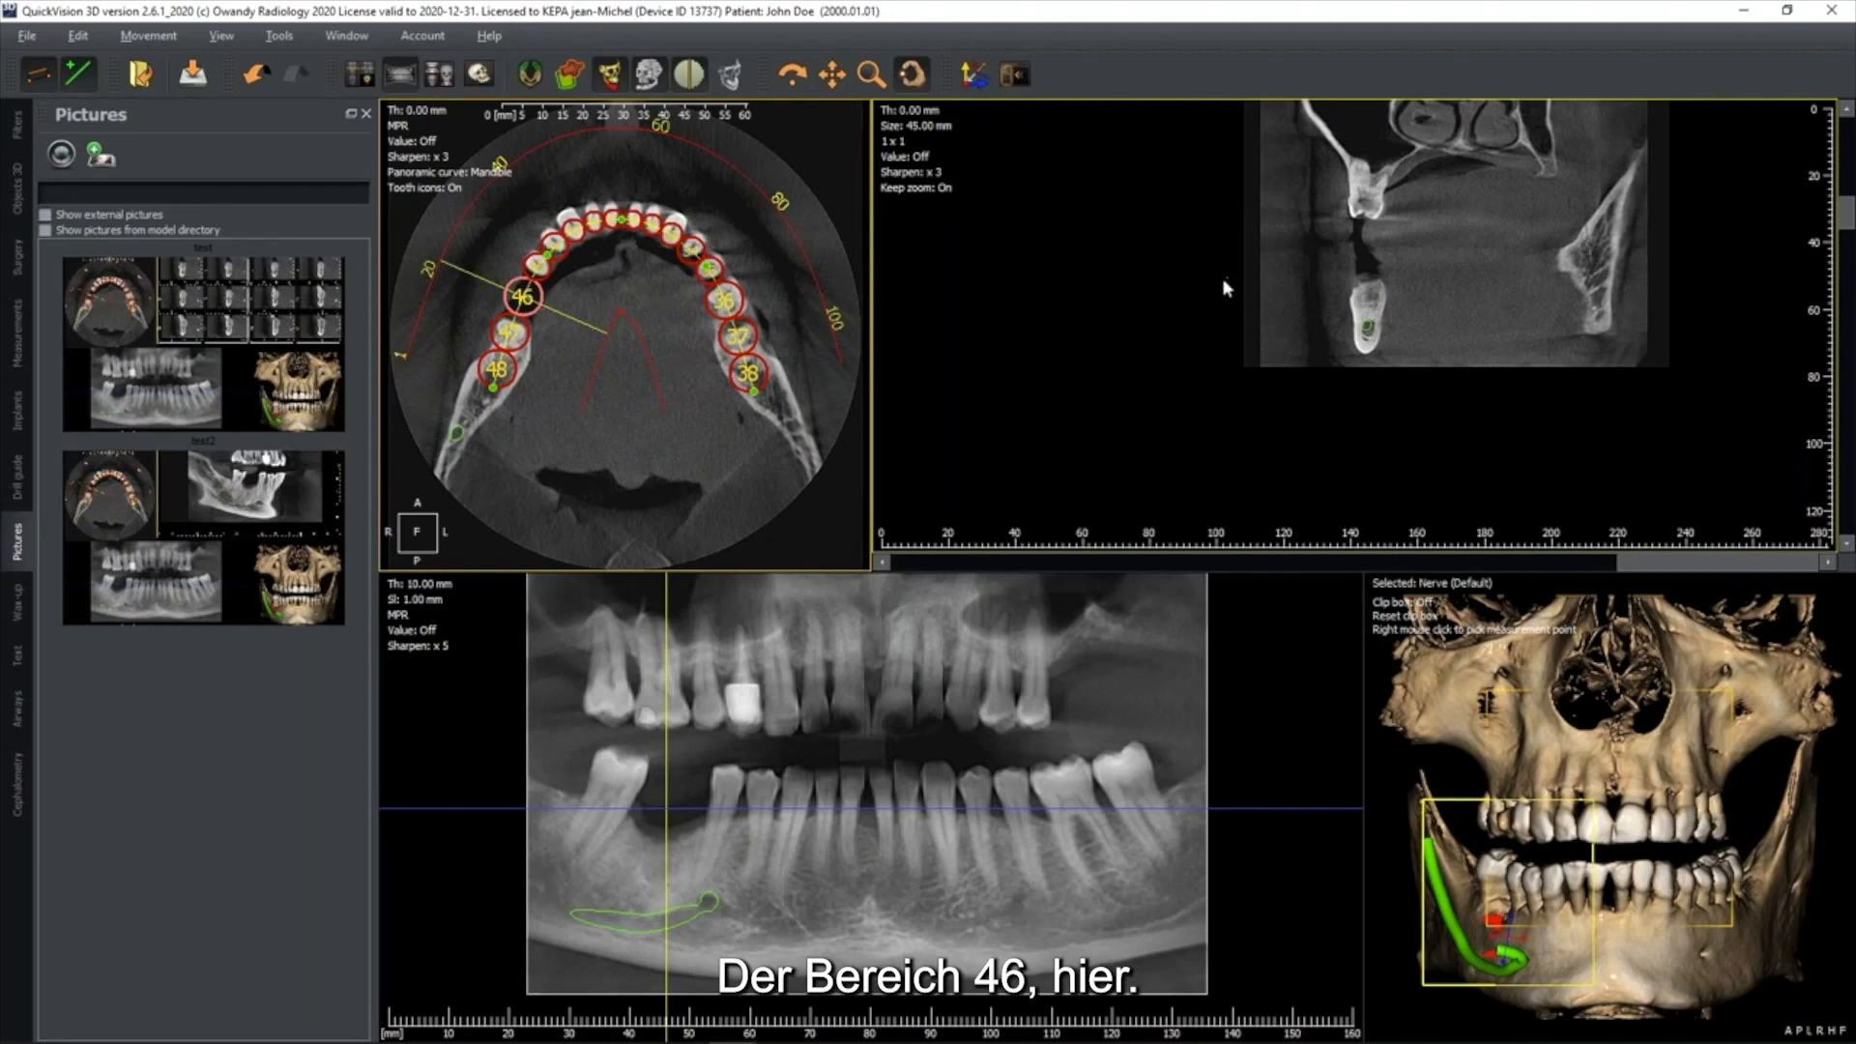
{"action": "scroll", "coordinate": [1326, 321], "scroll_direction": "up", "scroll_amount": 4}
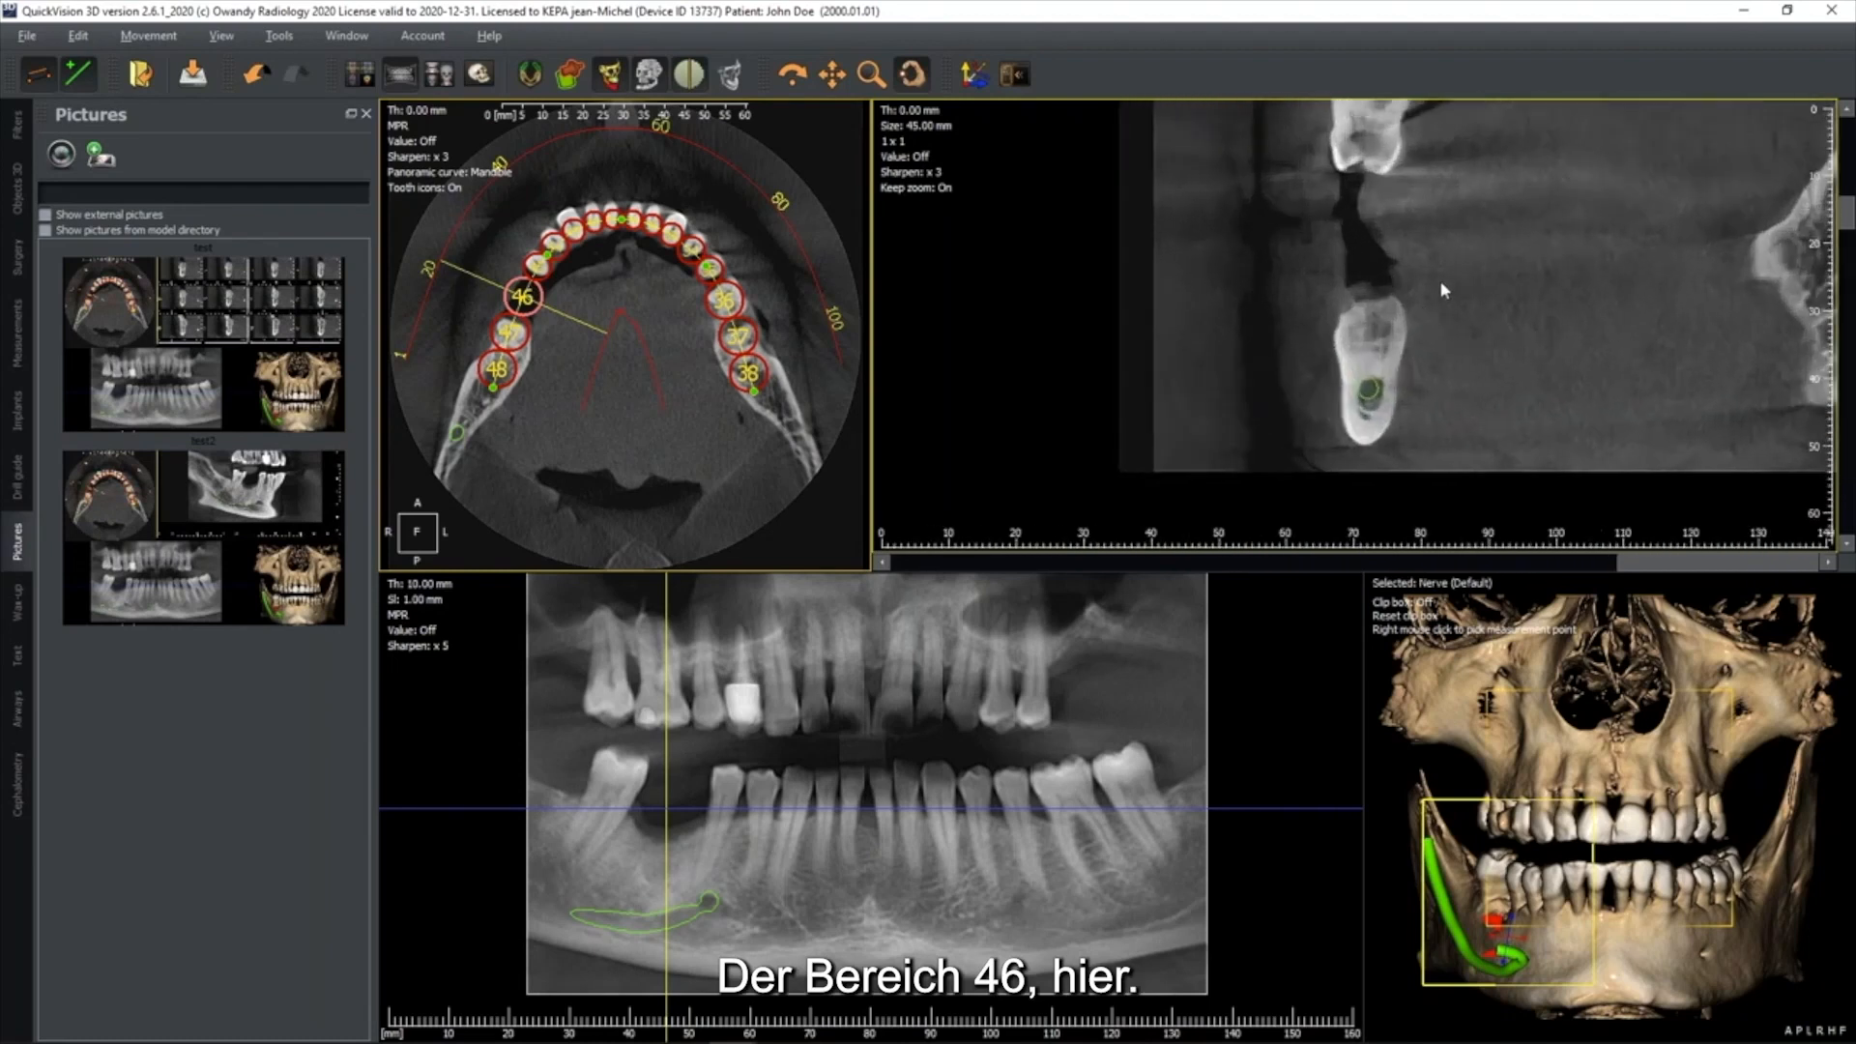
Add the ETK NATURALL+ implant NICP_35.080 with a wax-up at tooth 46
{"action": "right_click", "coordinate": [535, 301]}
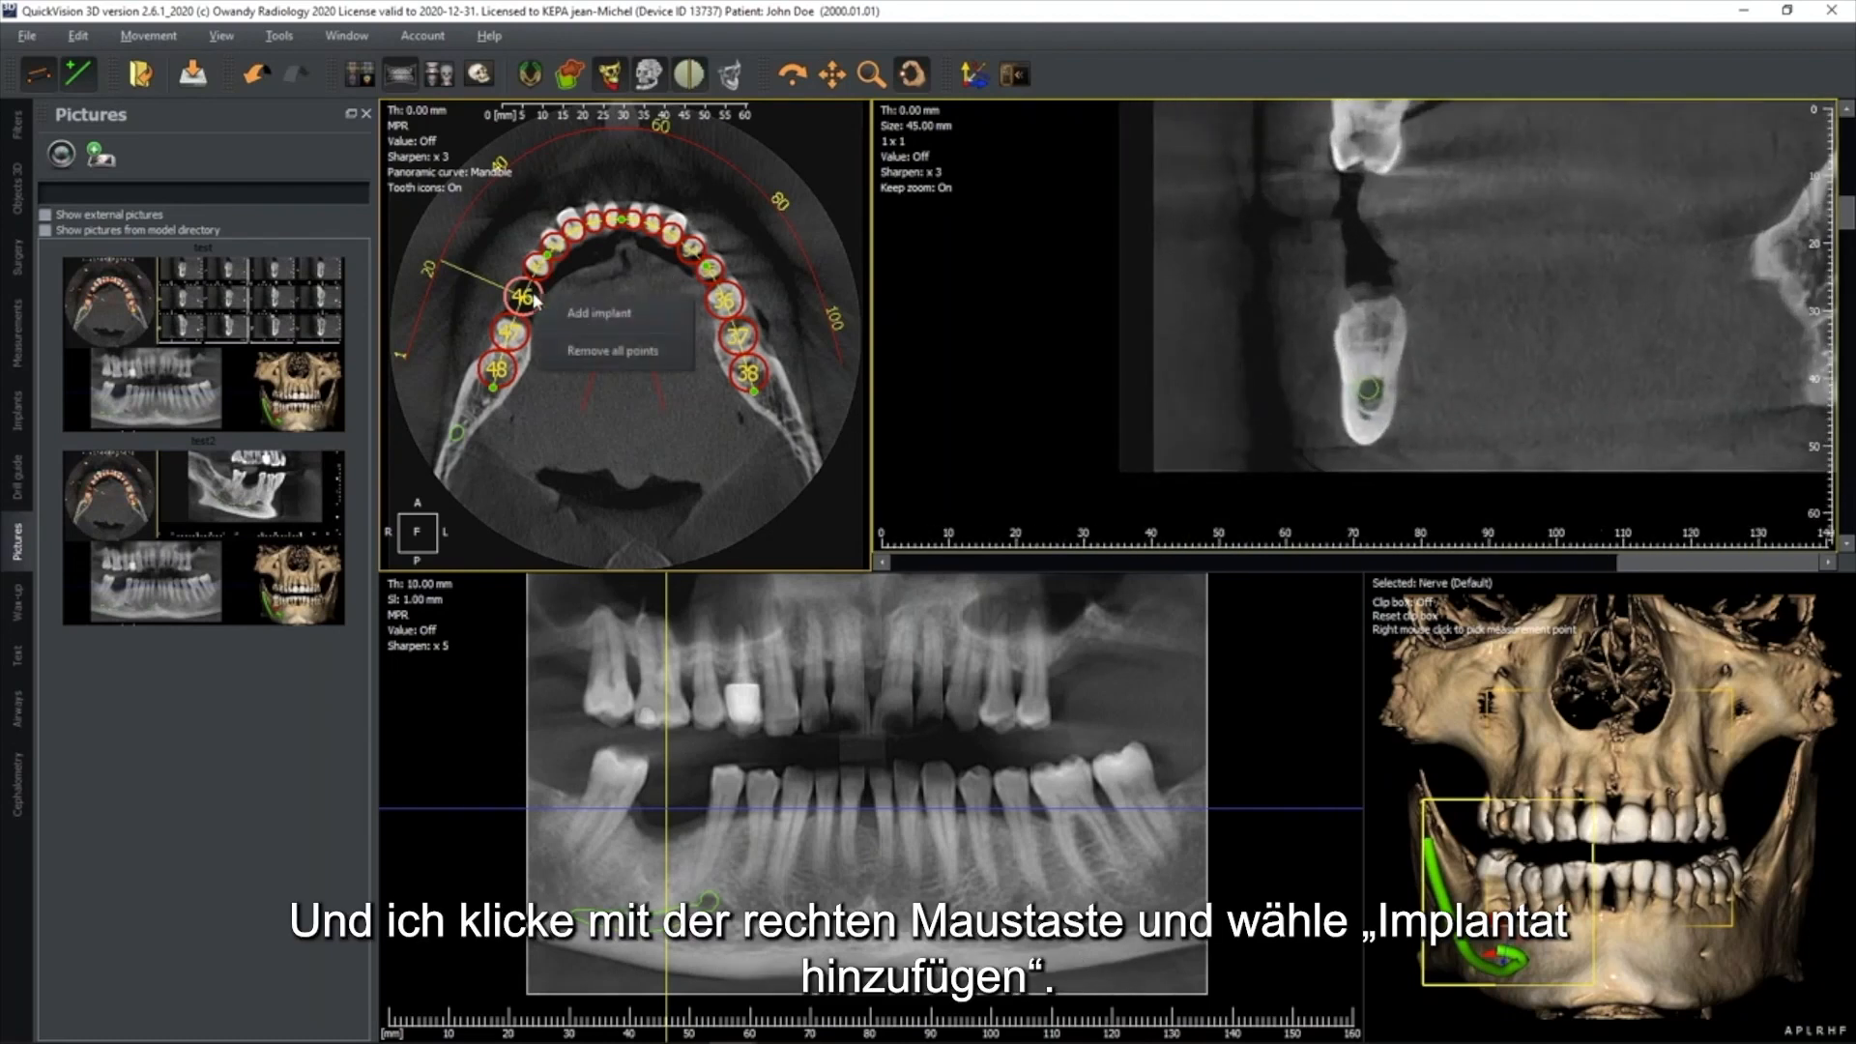
{"action": "left_click", "coordinate": [596, 315]}
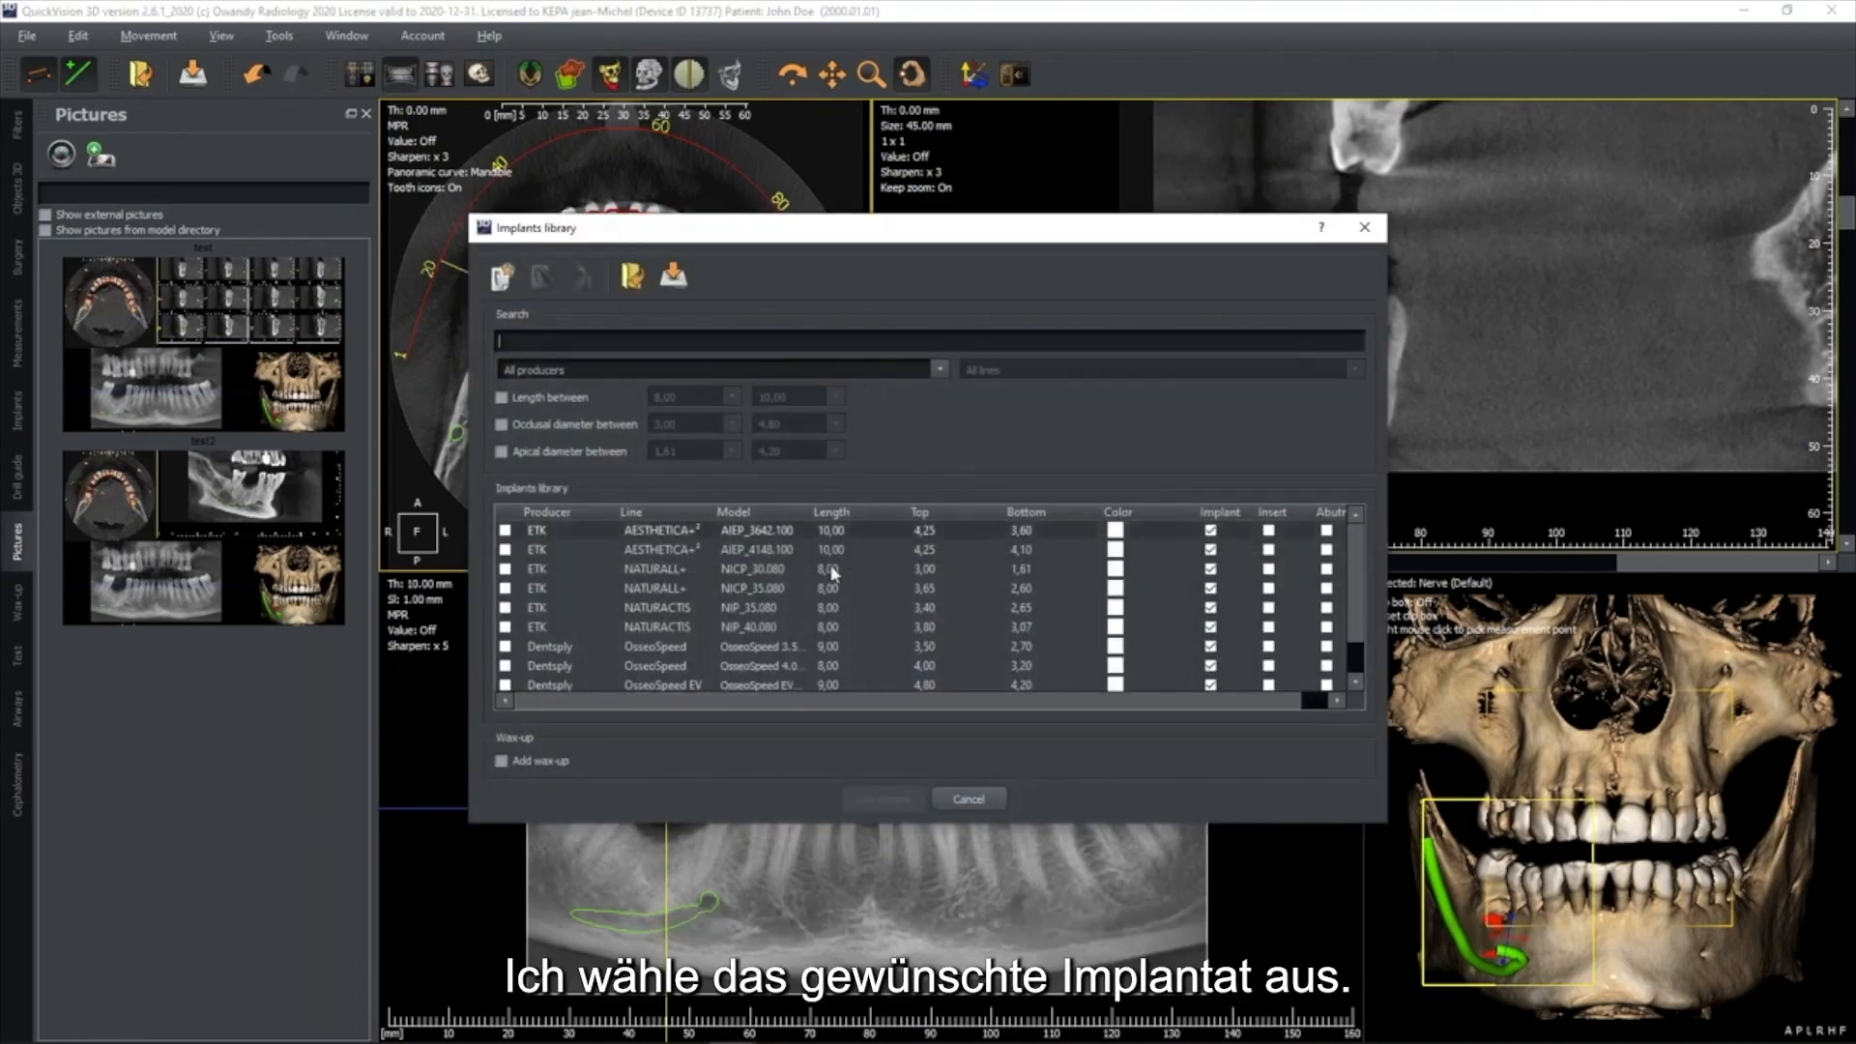
{"action": "left_click", "coordinate": [539, 589]}
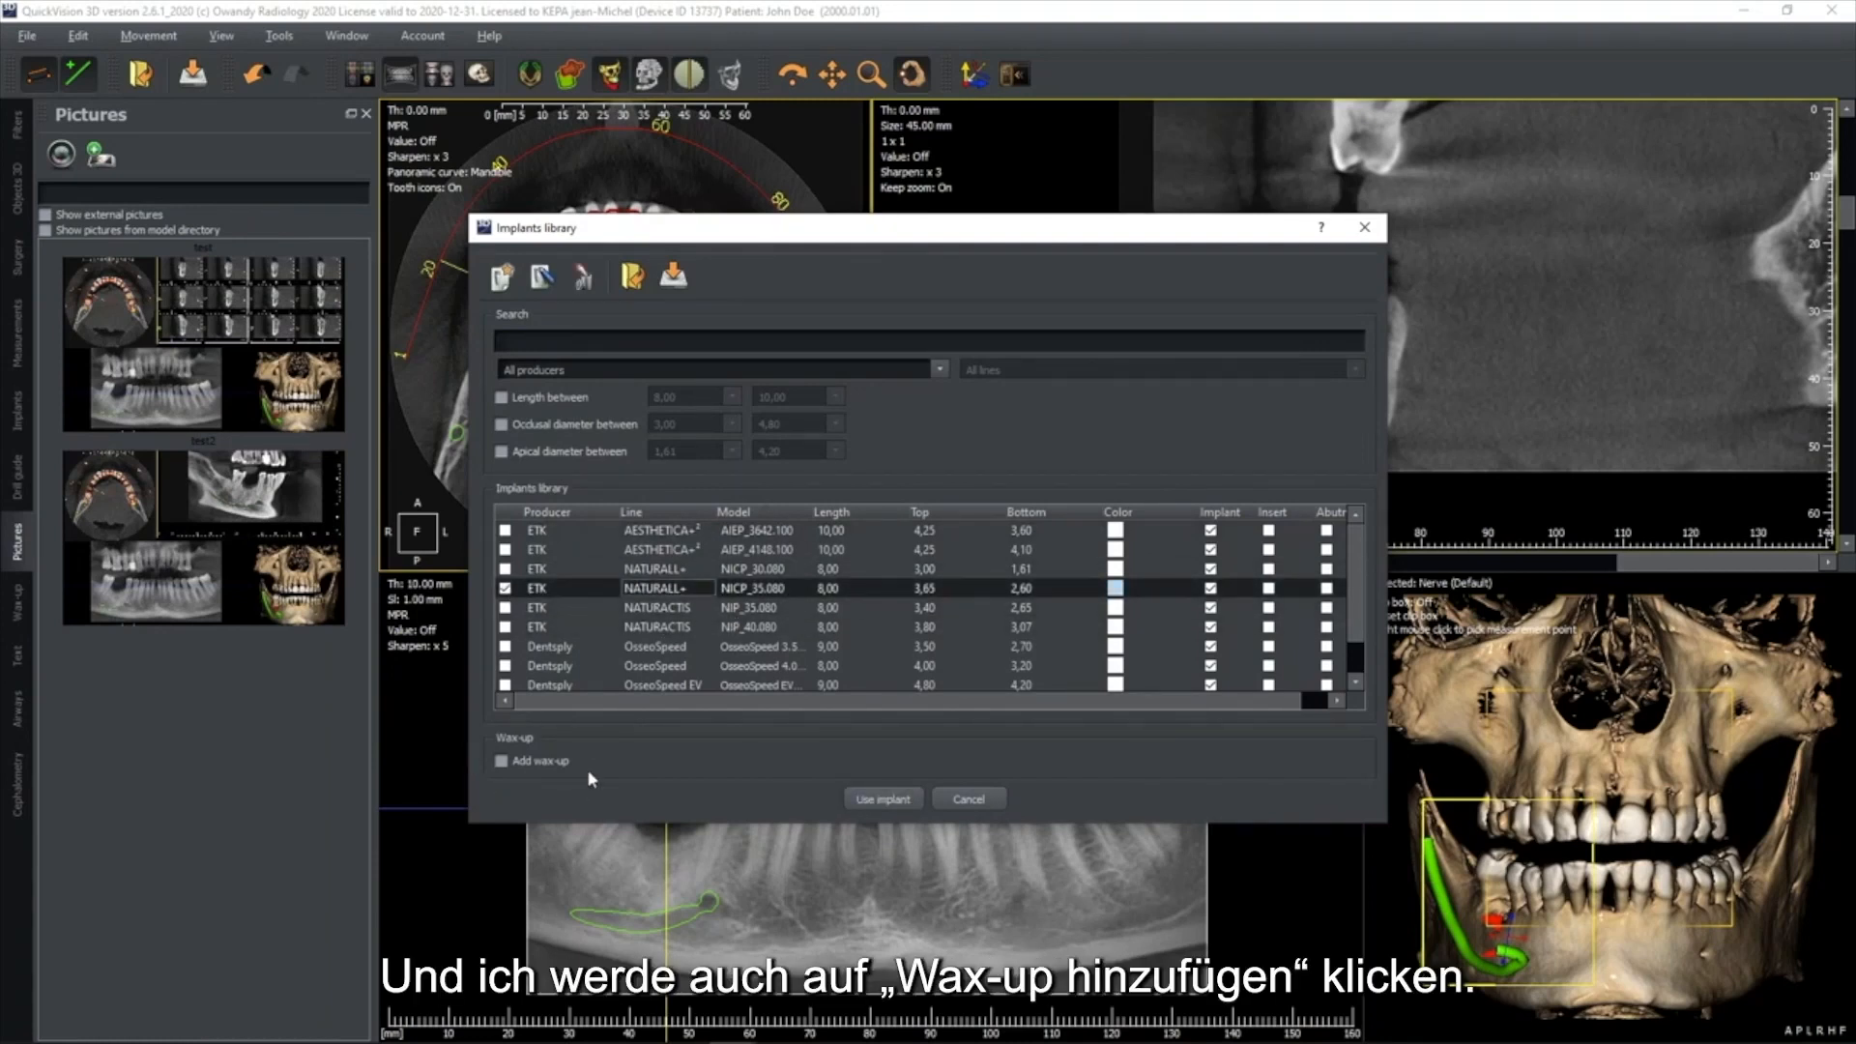
{"action": "left_click", "coordinate": [502, 761]}
{"action": "left_click", "coordinate": [887, 799]}
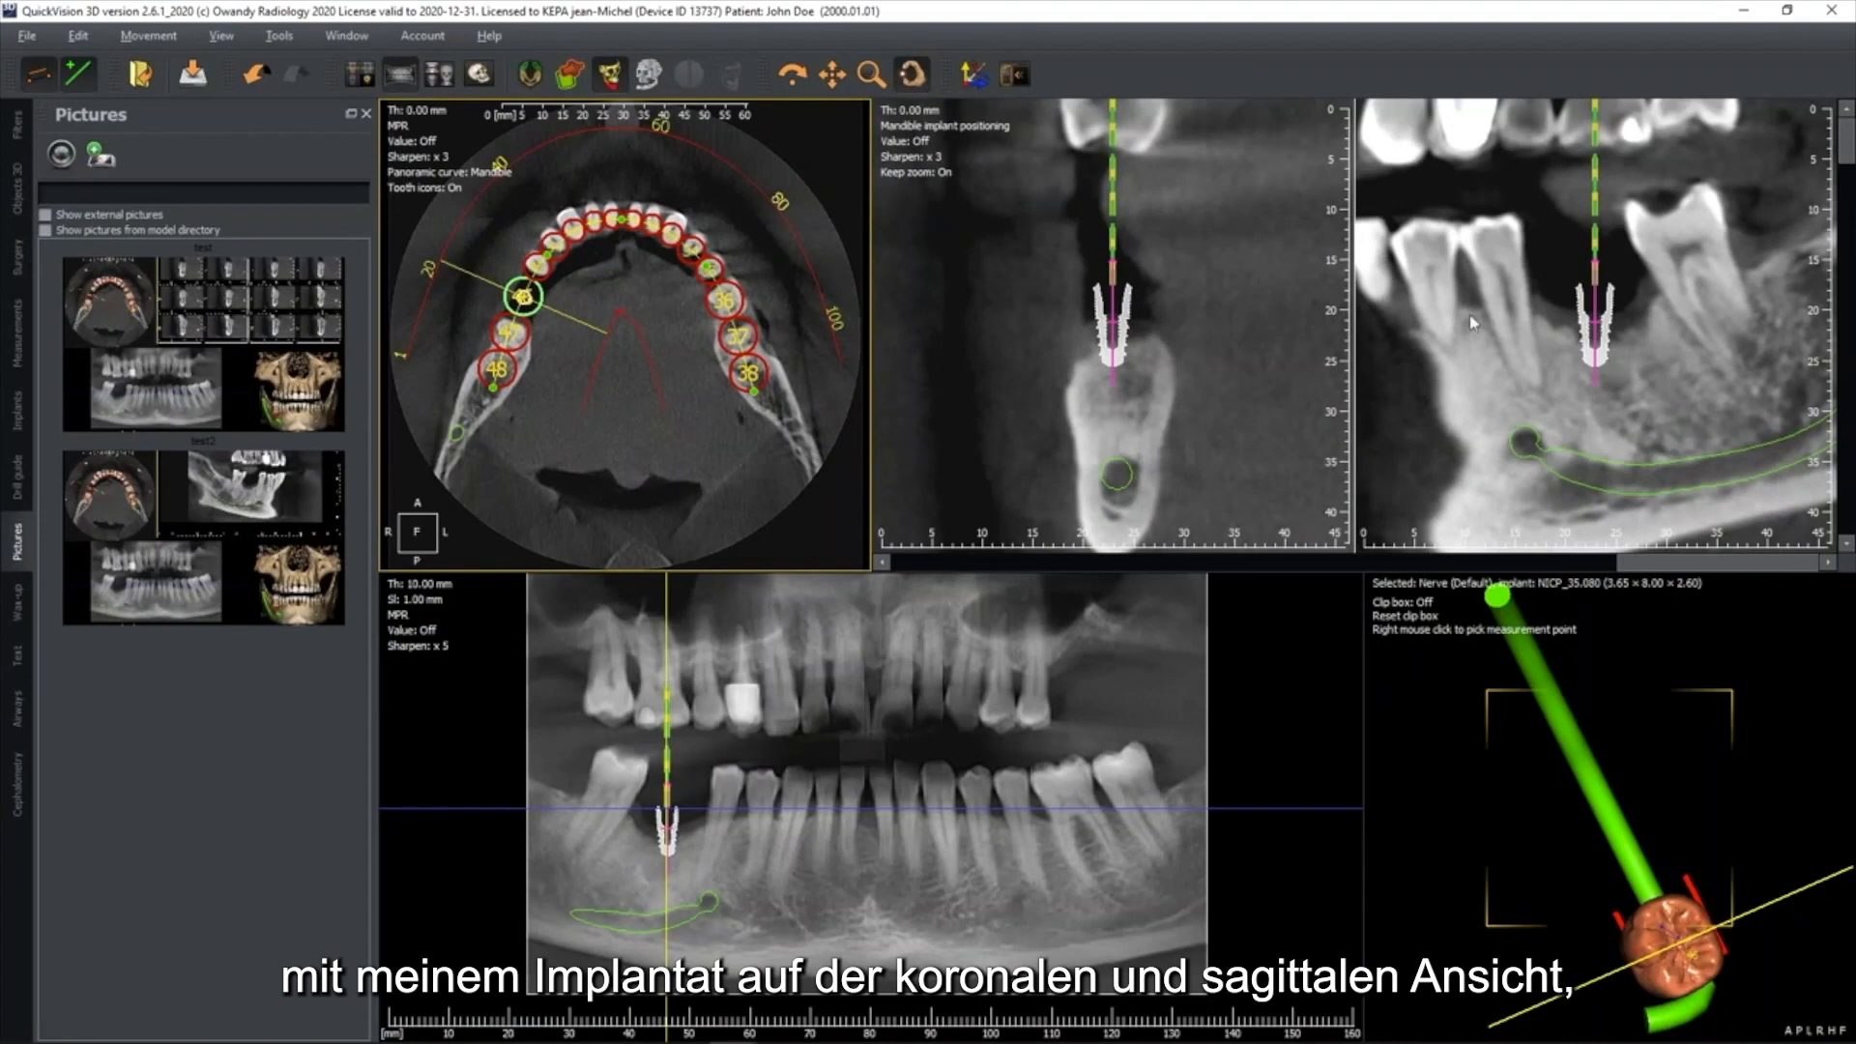
Display the skull volume around the new implant and crown and orient the 3D view to show them from the side
{"action": "left_click_drag", "start_coordinate": [1651, 943], "coordinate": [1590, 687]}
{"action": "left_click_drag", "start_coordinate": [1637, 760], "coordinate": [1630, 730]}
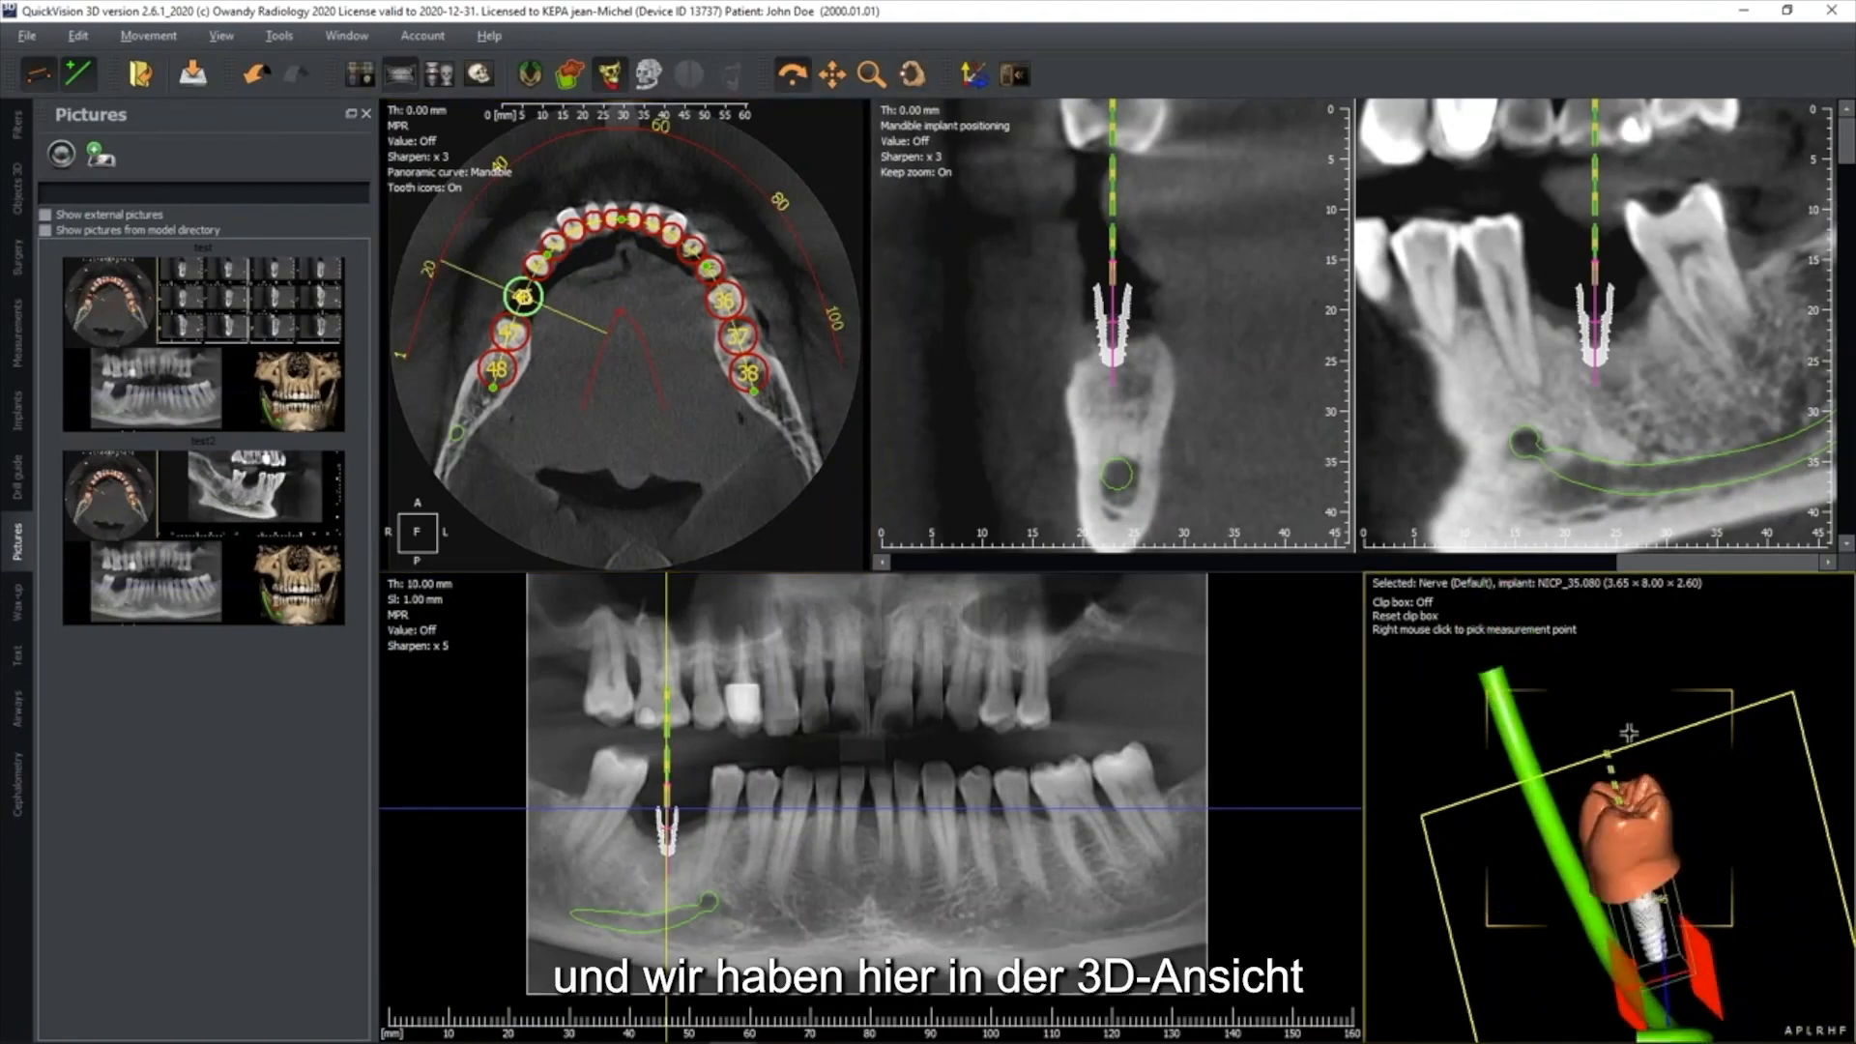
{"action": "left_click", "coordinate": [649, 75]}
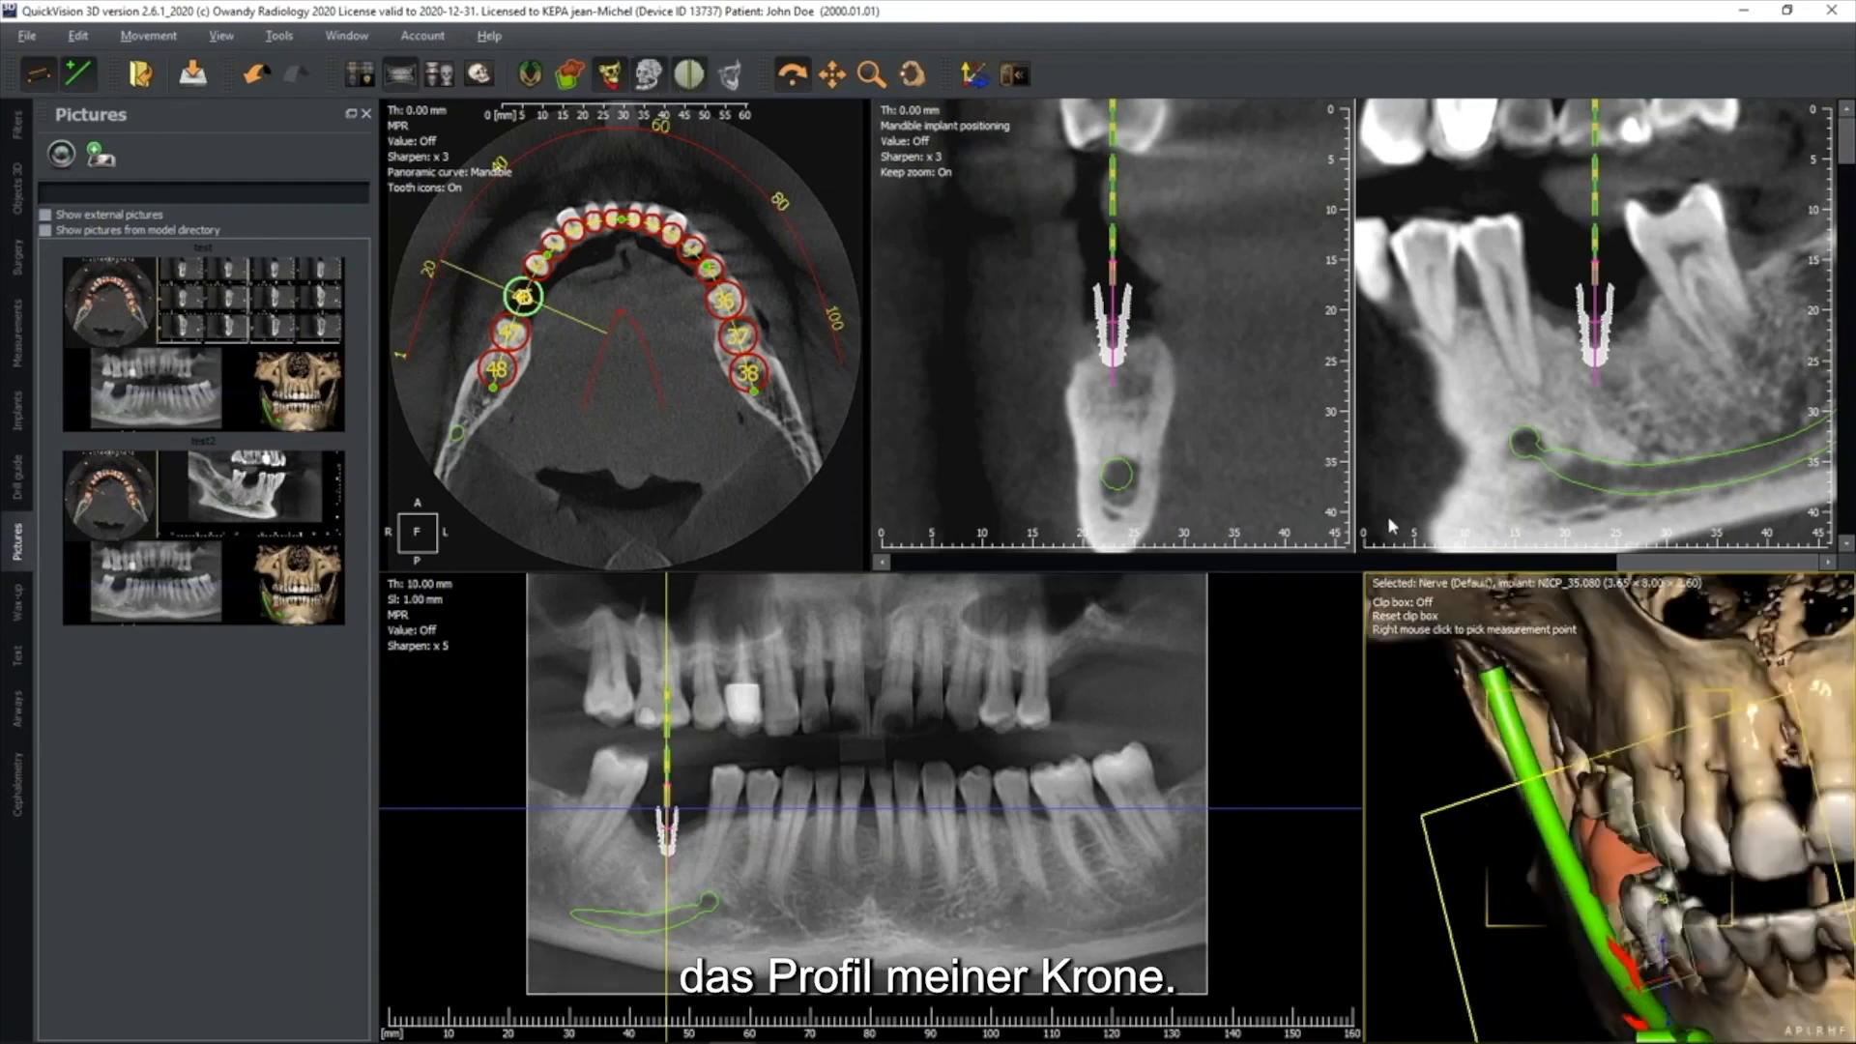
{"action": "left_click_drag", "start_coordinate": [1643, 721], "coordinate": [1668, 807]}
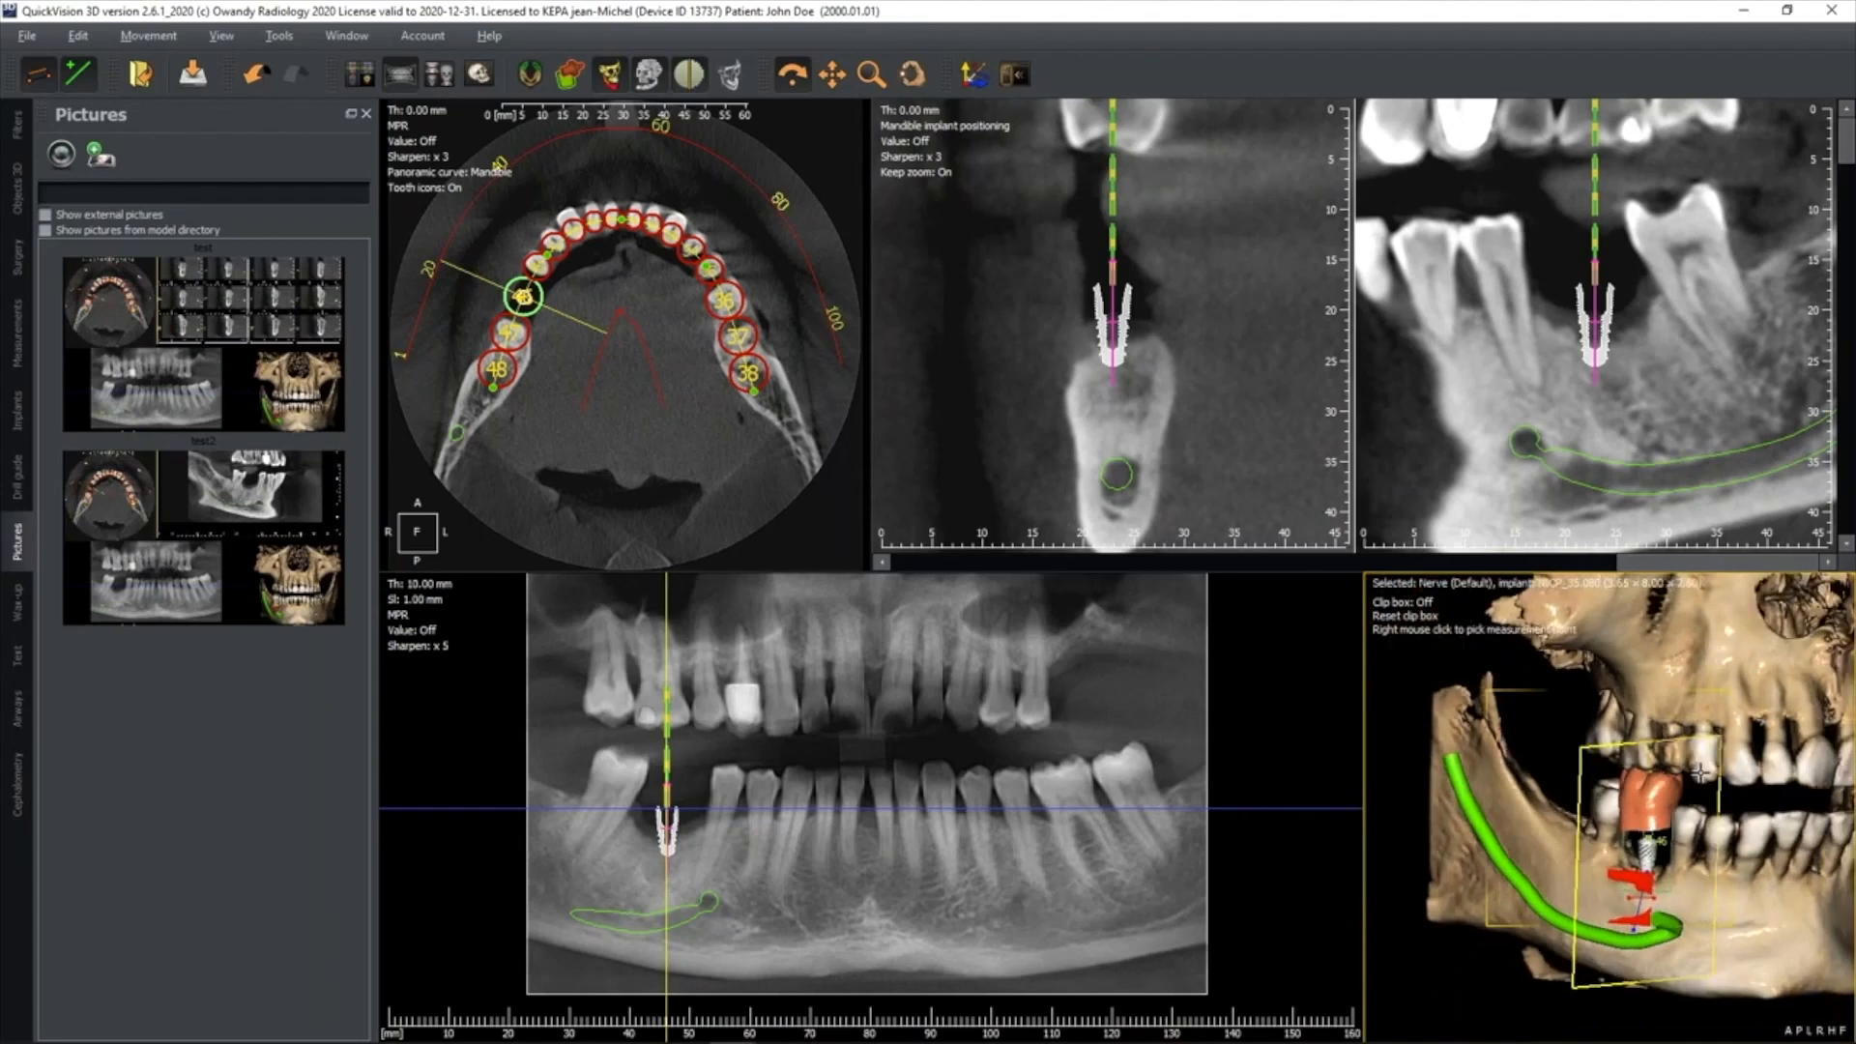
Switch to the multiplanar layout, select the Tooth: 46 object and show the object outlines on the slices
{"action": "left_click", "coordinate": [367, 76]}
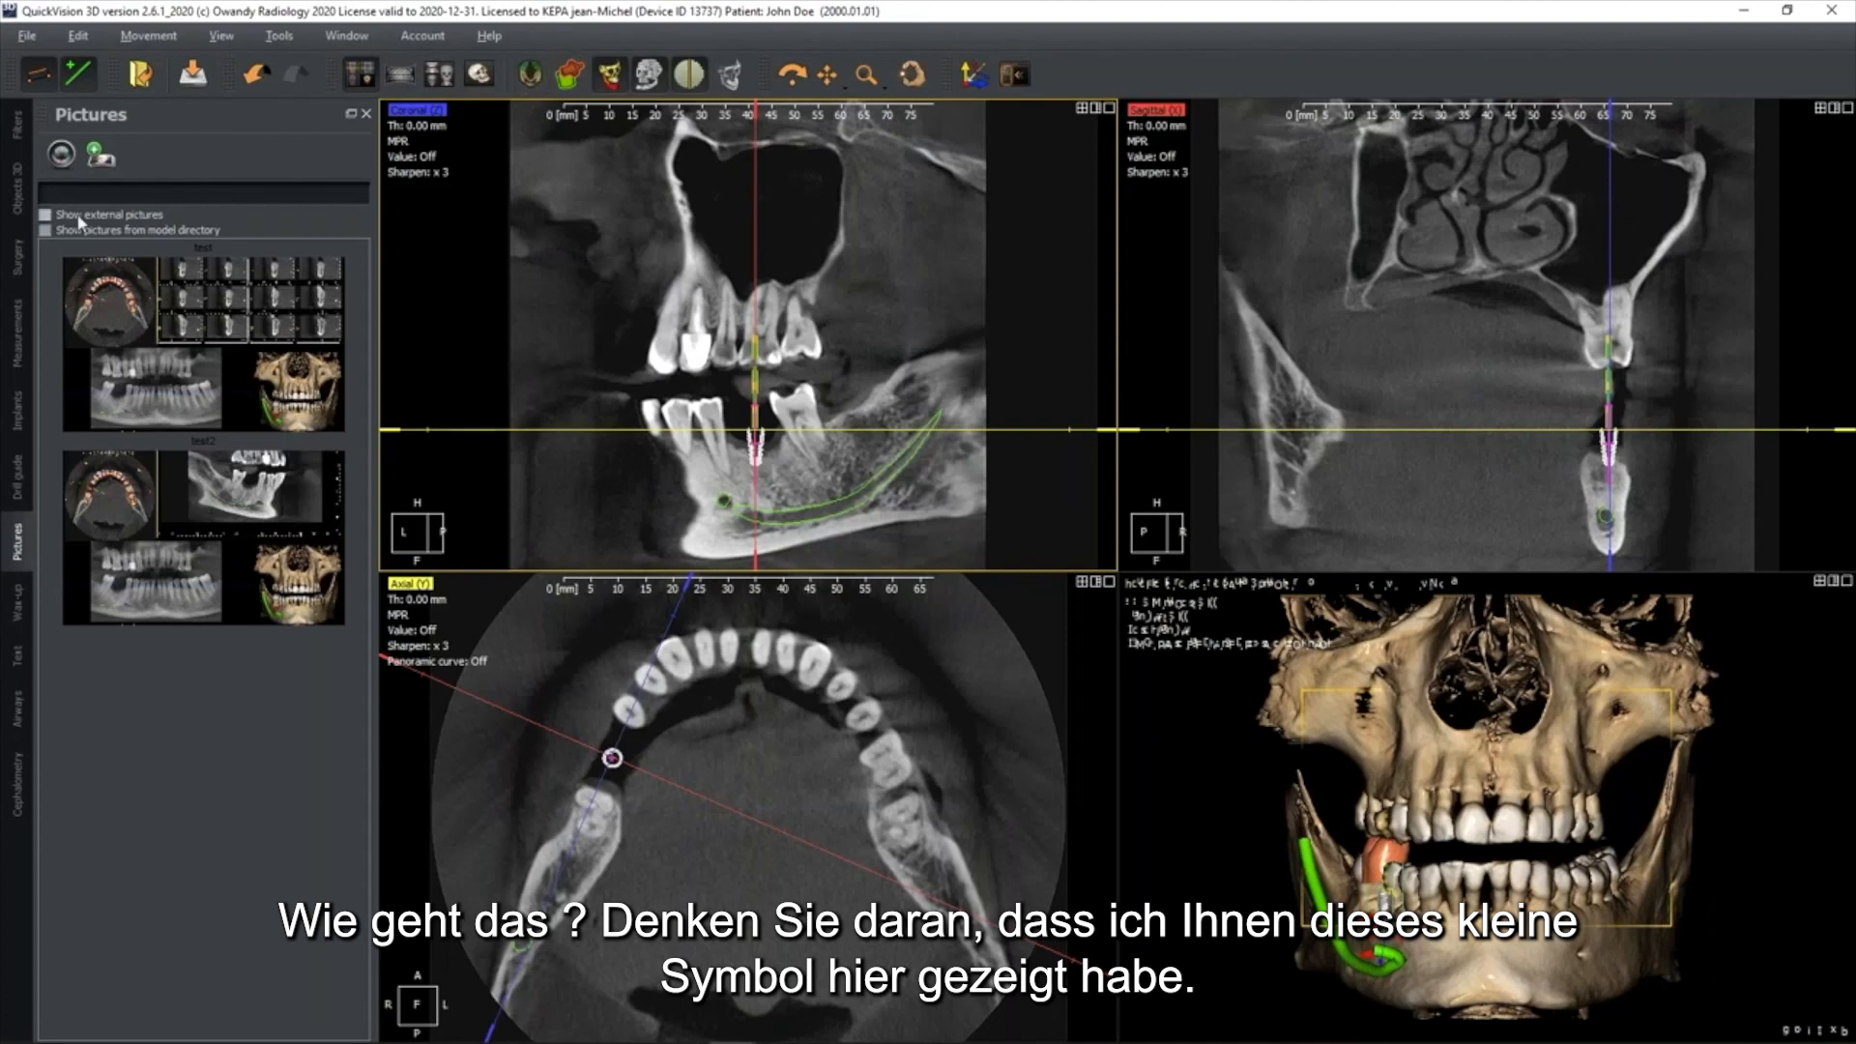
{"action": "left_click", "coordinate": [530, 76]}
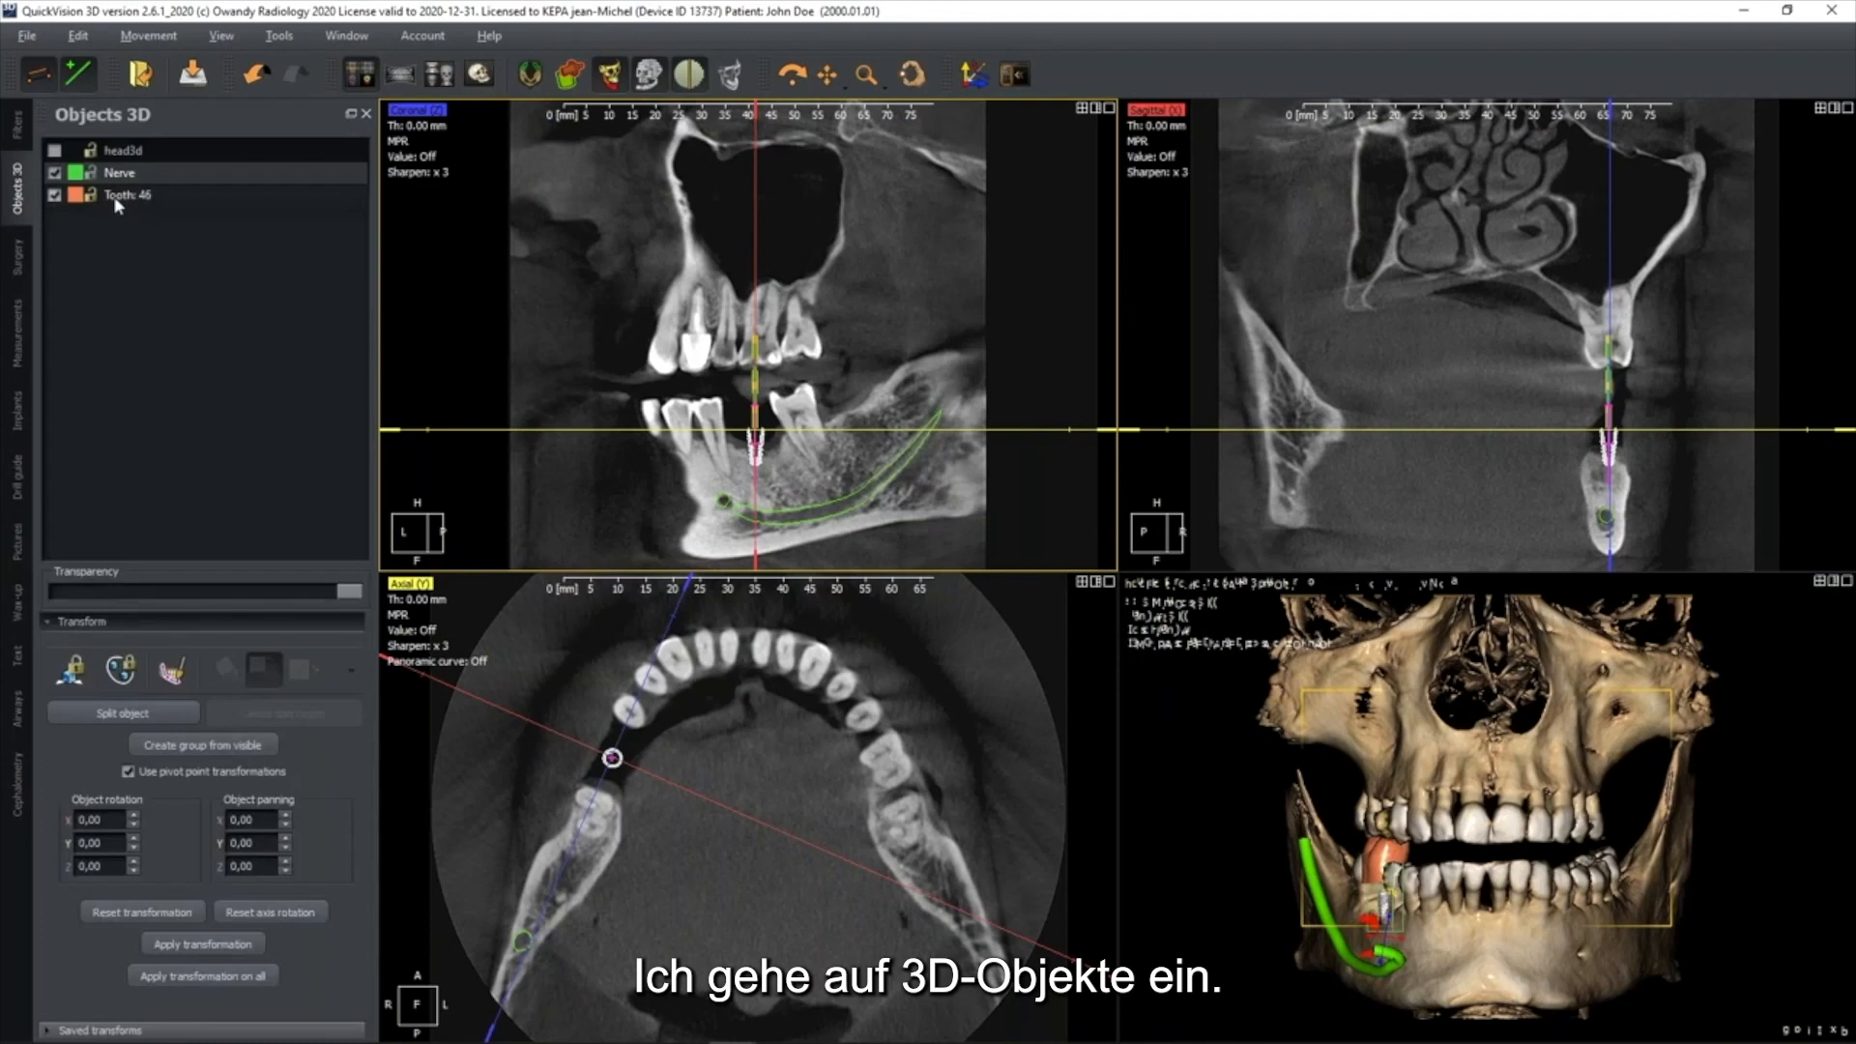
{"action": "left_click", "coordinate": [128, 197]}
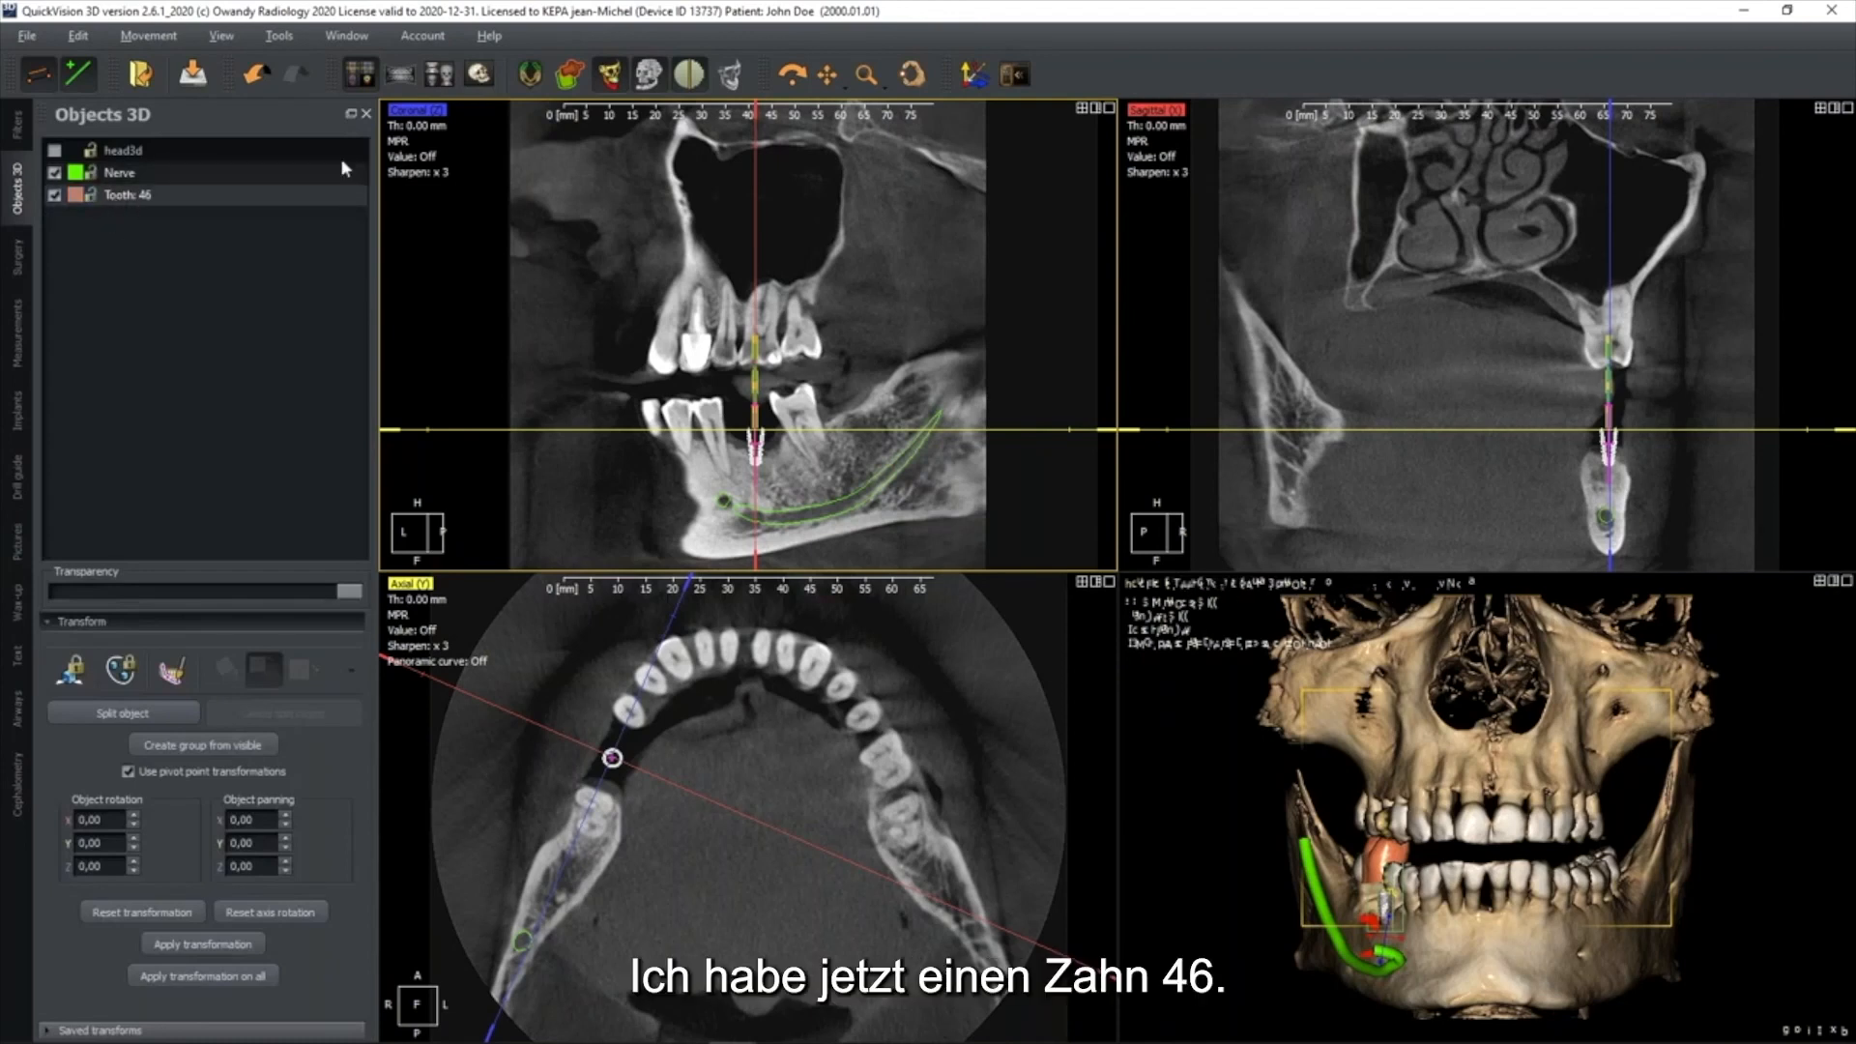
{"action": "left_click", "coordinate": [533, 77]}
Hide the coronal view's reference lines and move the tooth 46 crown down into the gap between the lower teeth
{"action": "scroll", "coordinate": [876, 411], "scroll_direction": "up", "scroll_amount": 1}
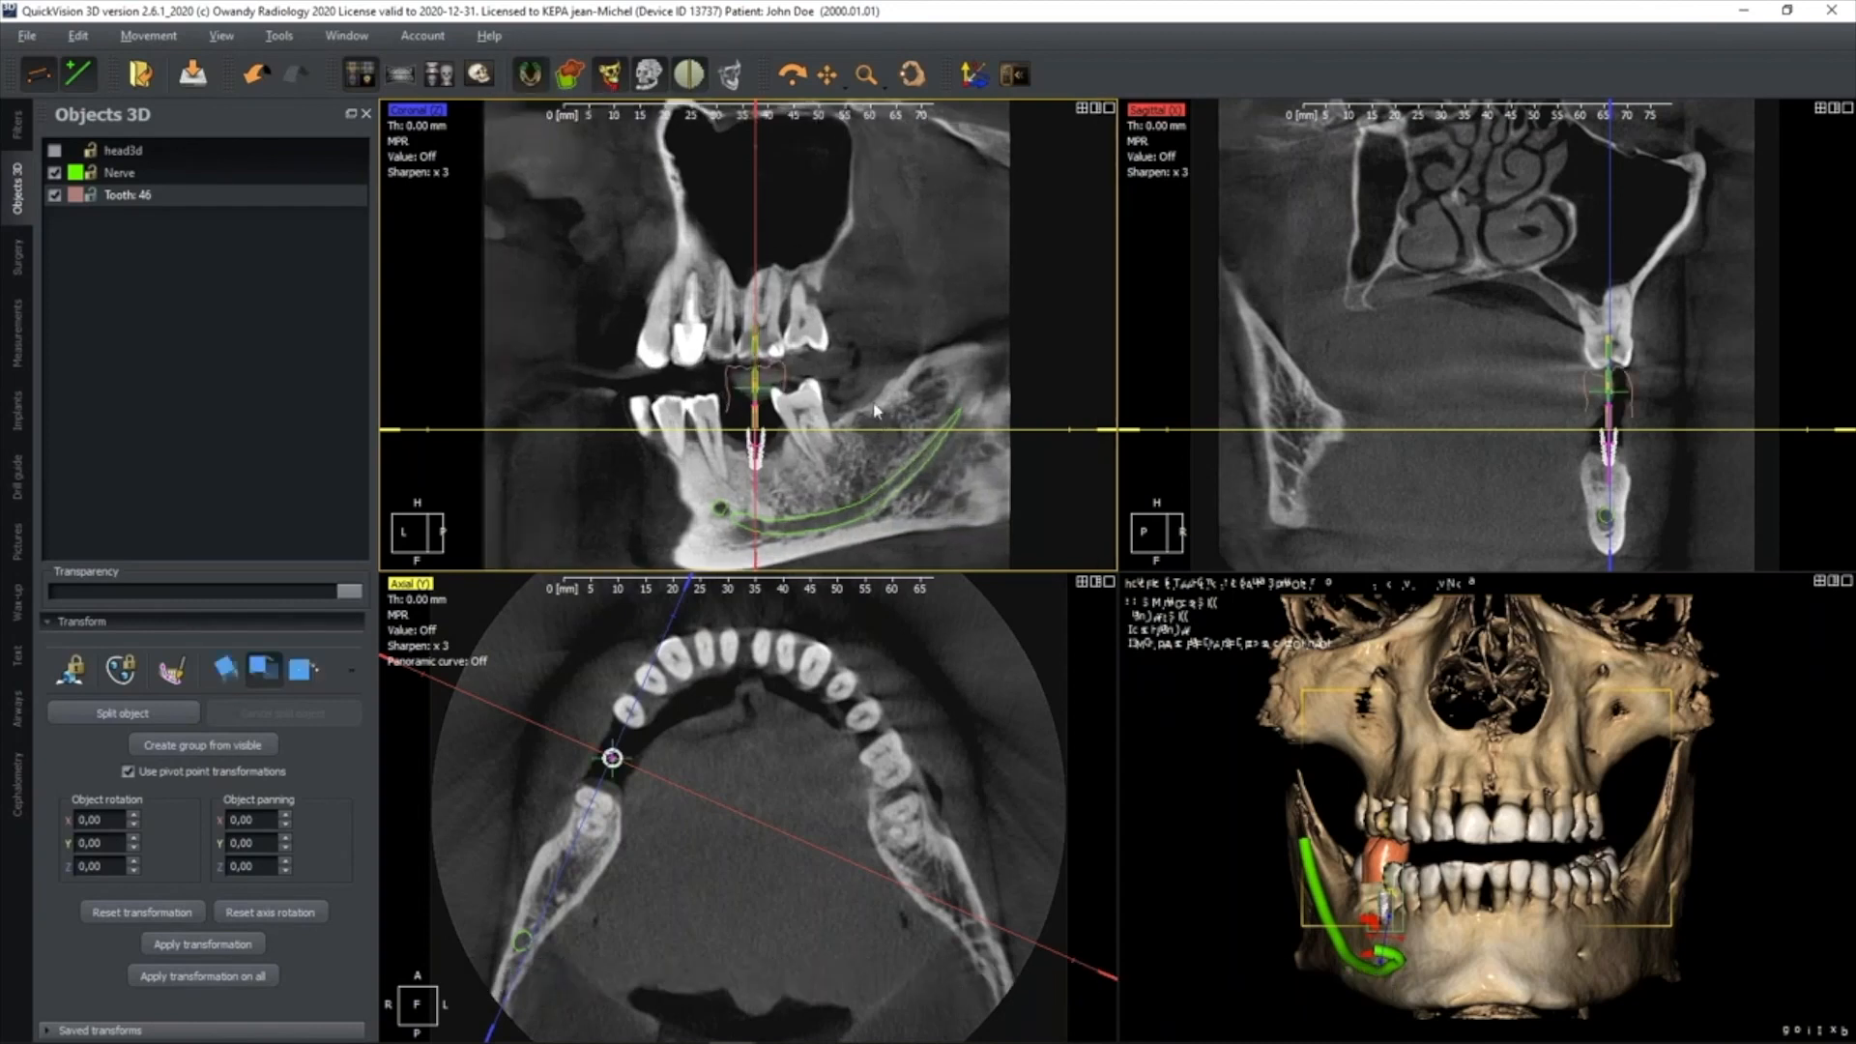
{"action": "scroll", "coordinate": [876, 411], "scroll_direction": "up", "scroll_amount": 2}
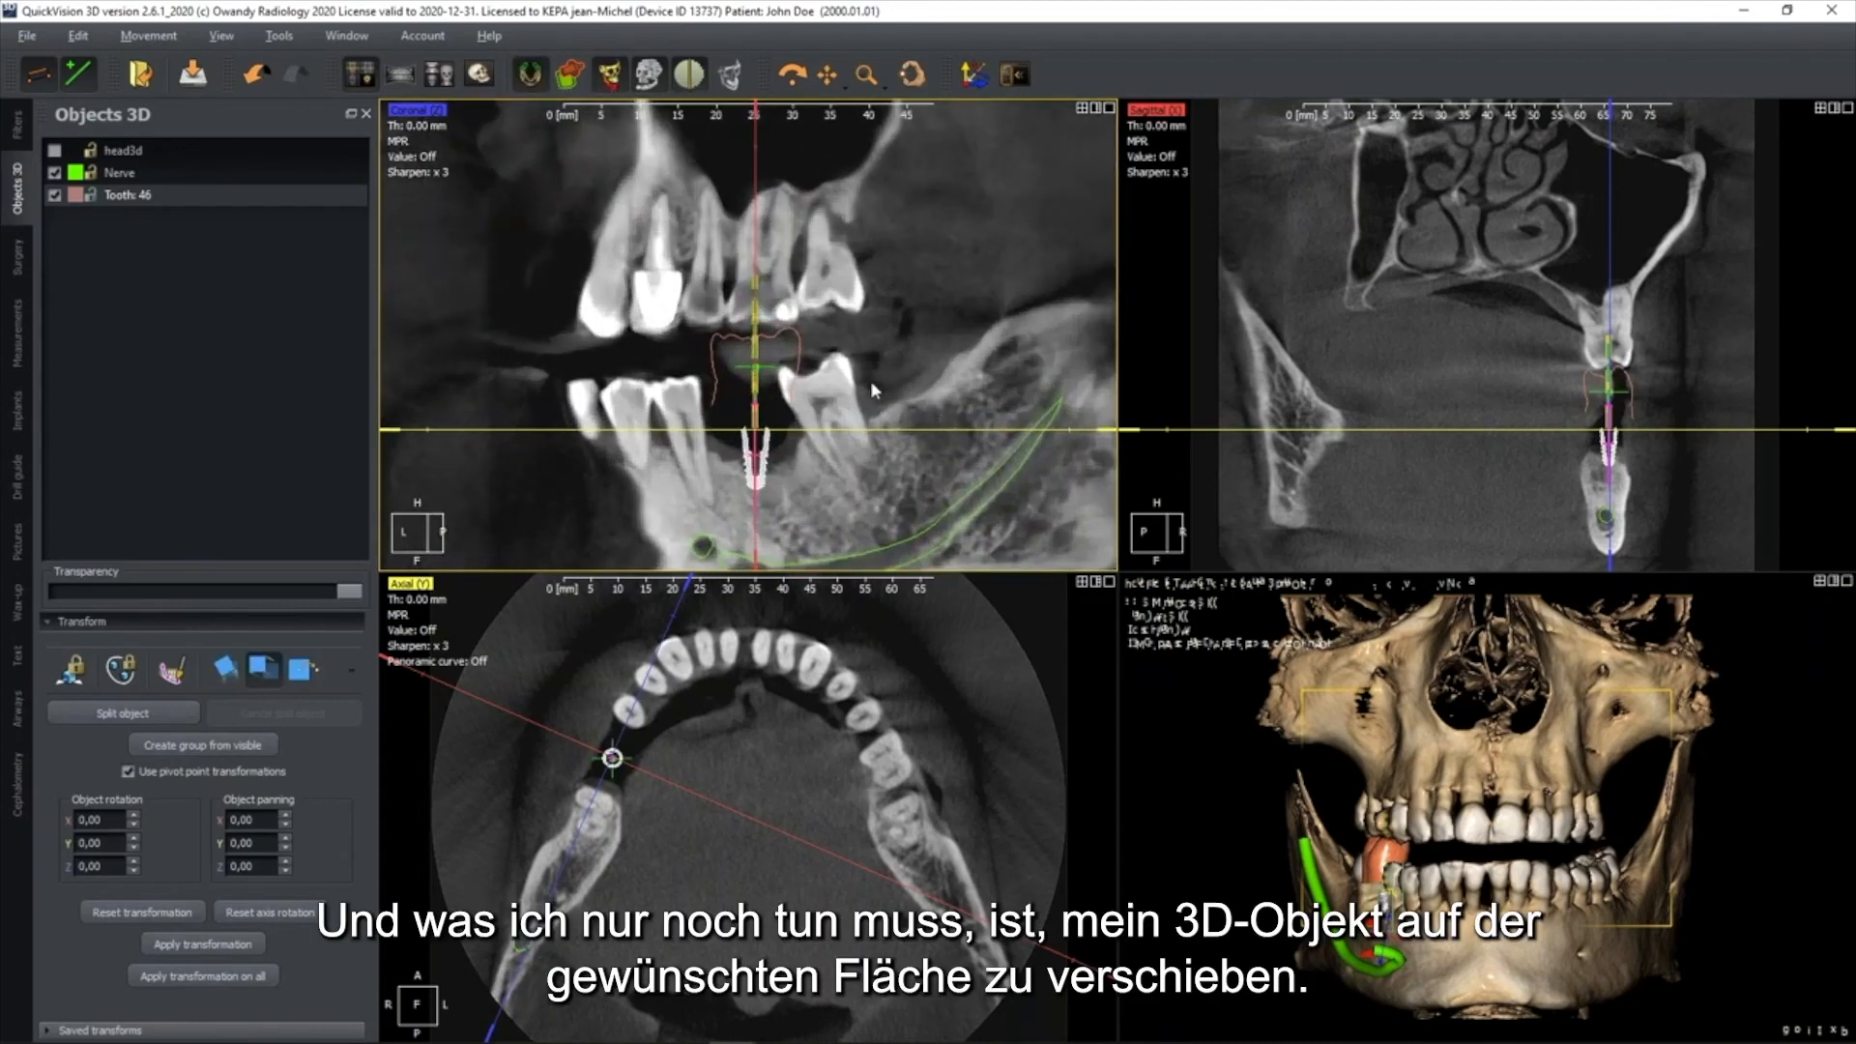
{"action": "key", "text": "space"}
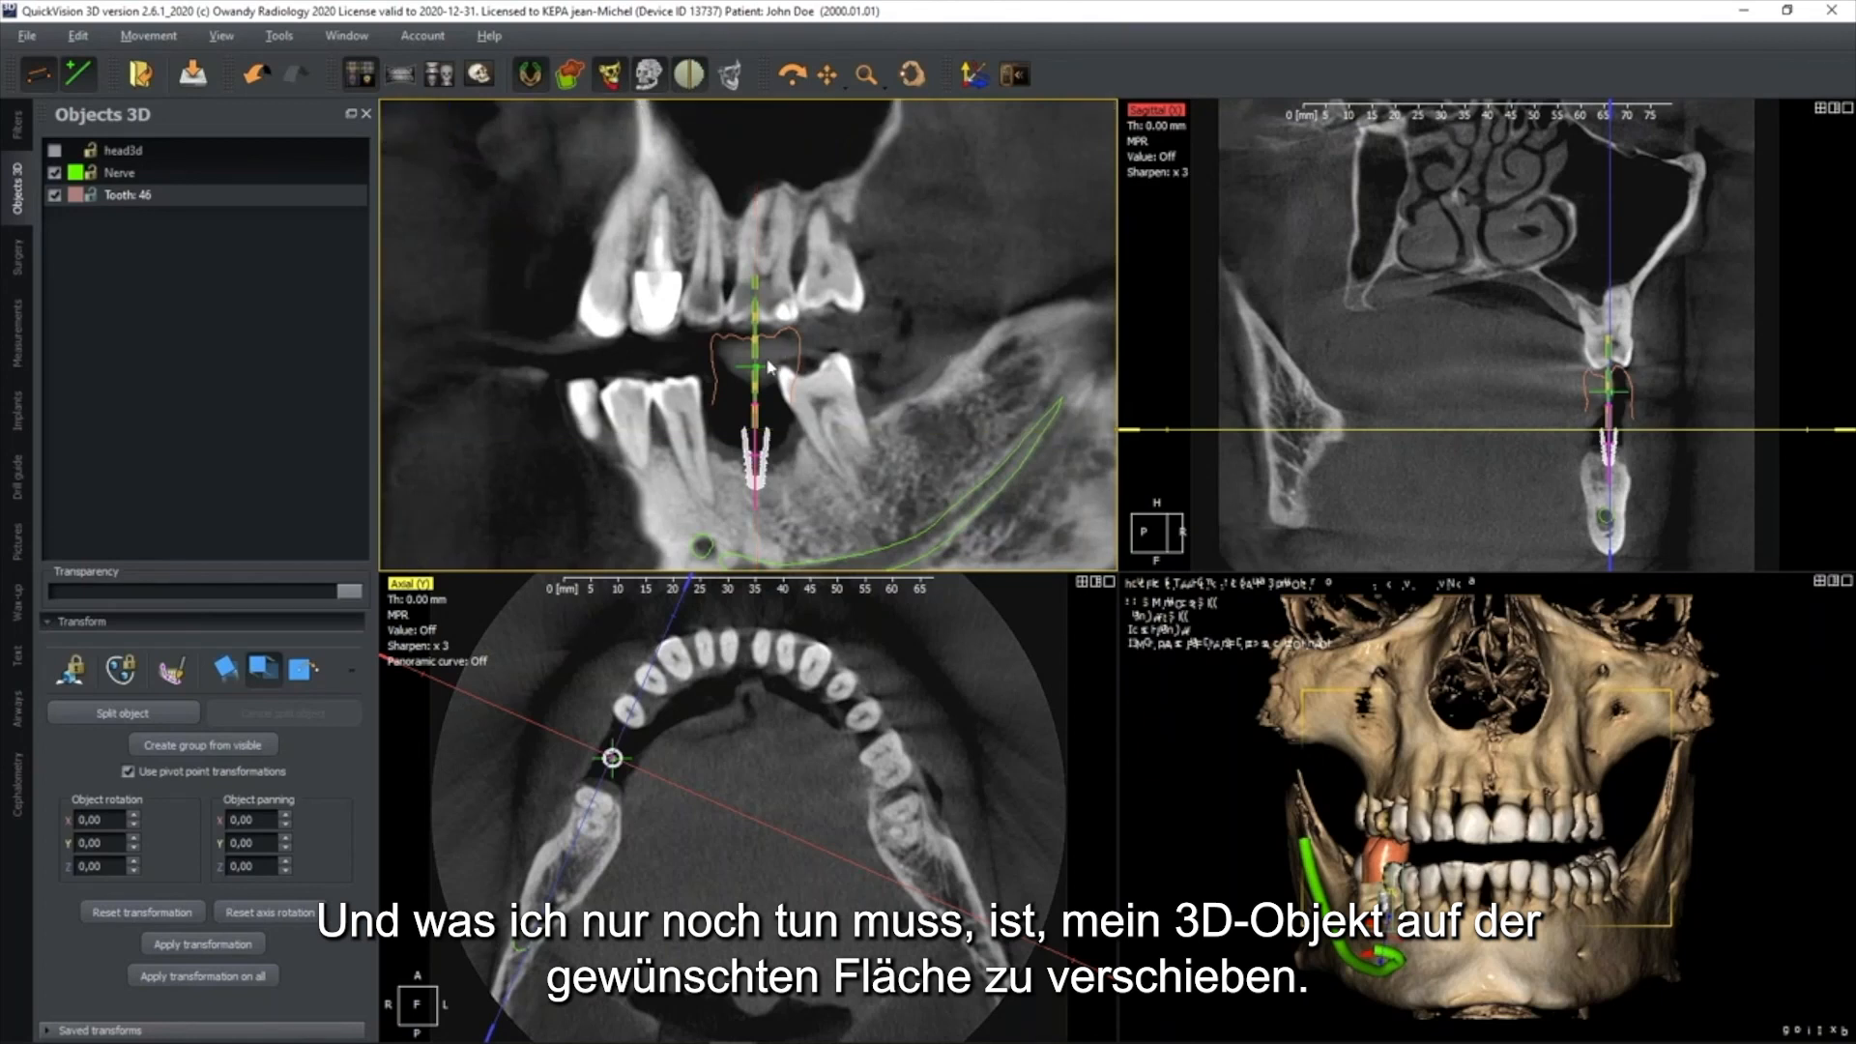
{"action": "left_click_drag", "start_coordinate": [751, 361], "coordinate": [754, 398]}
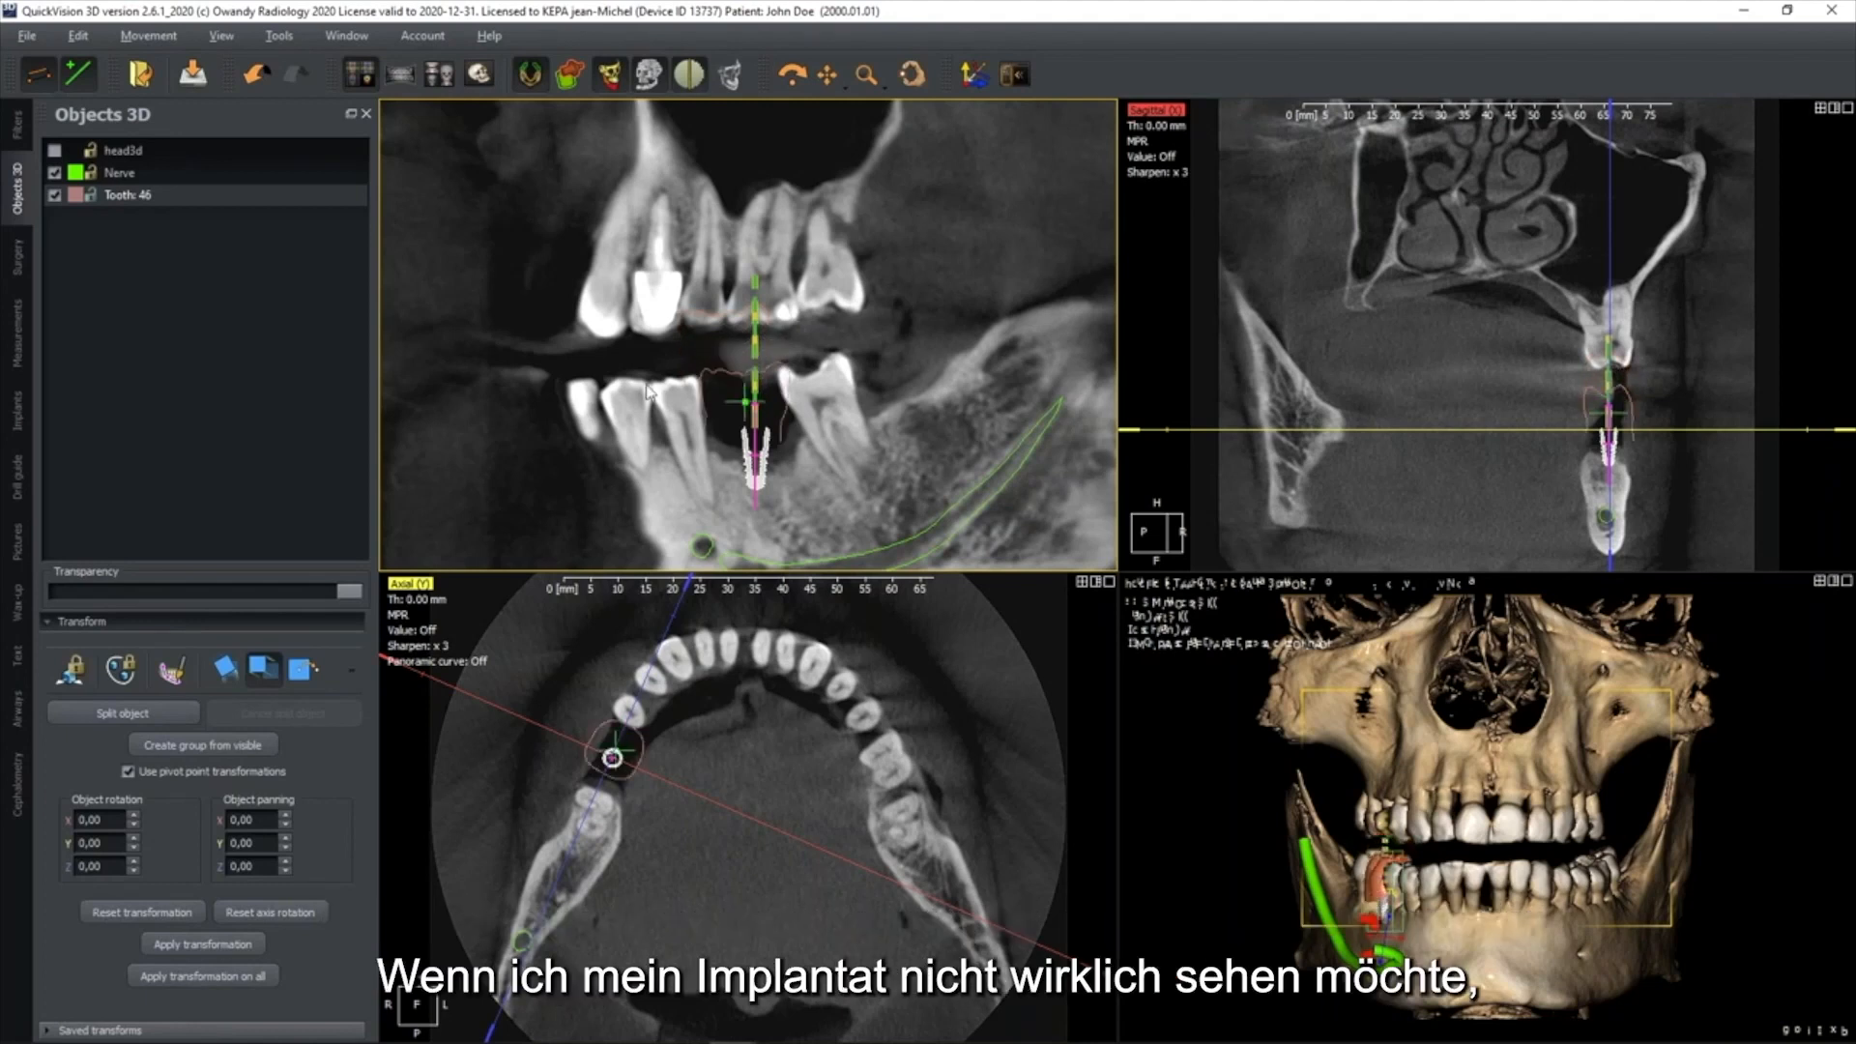
Hide the tooth 46 implant and adjust the crown's position within the gap in the axial view
{"action": "left_click", "coordinate": [19, 413]}
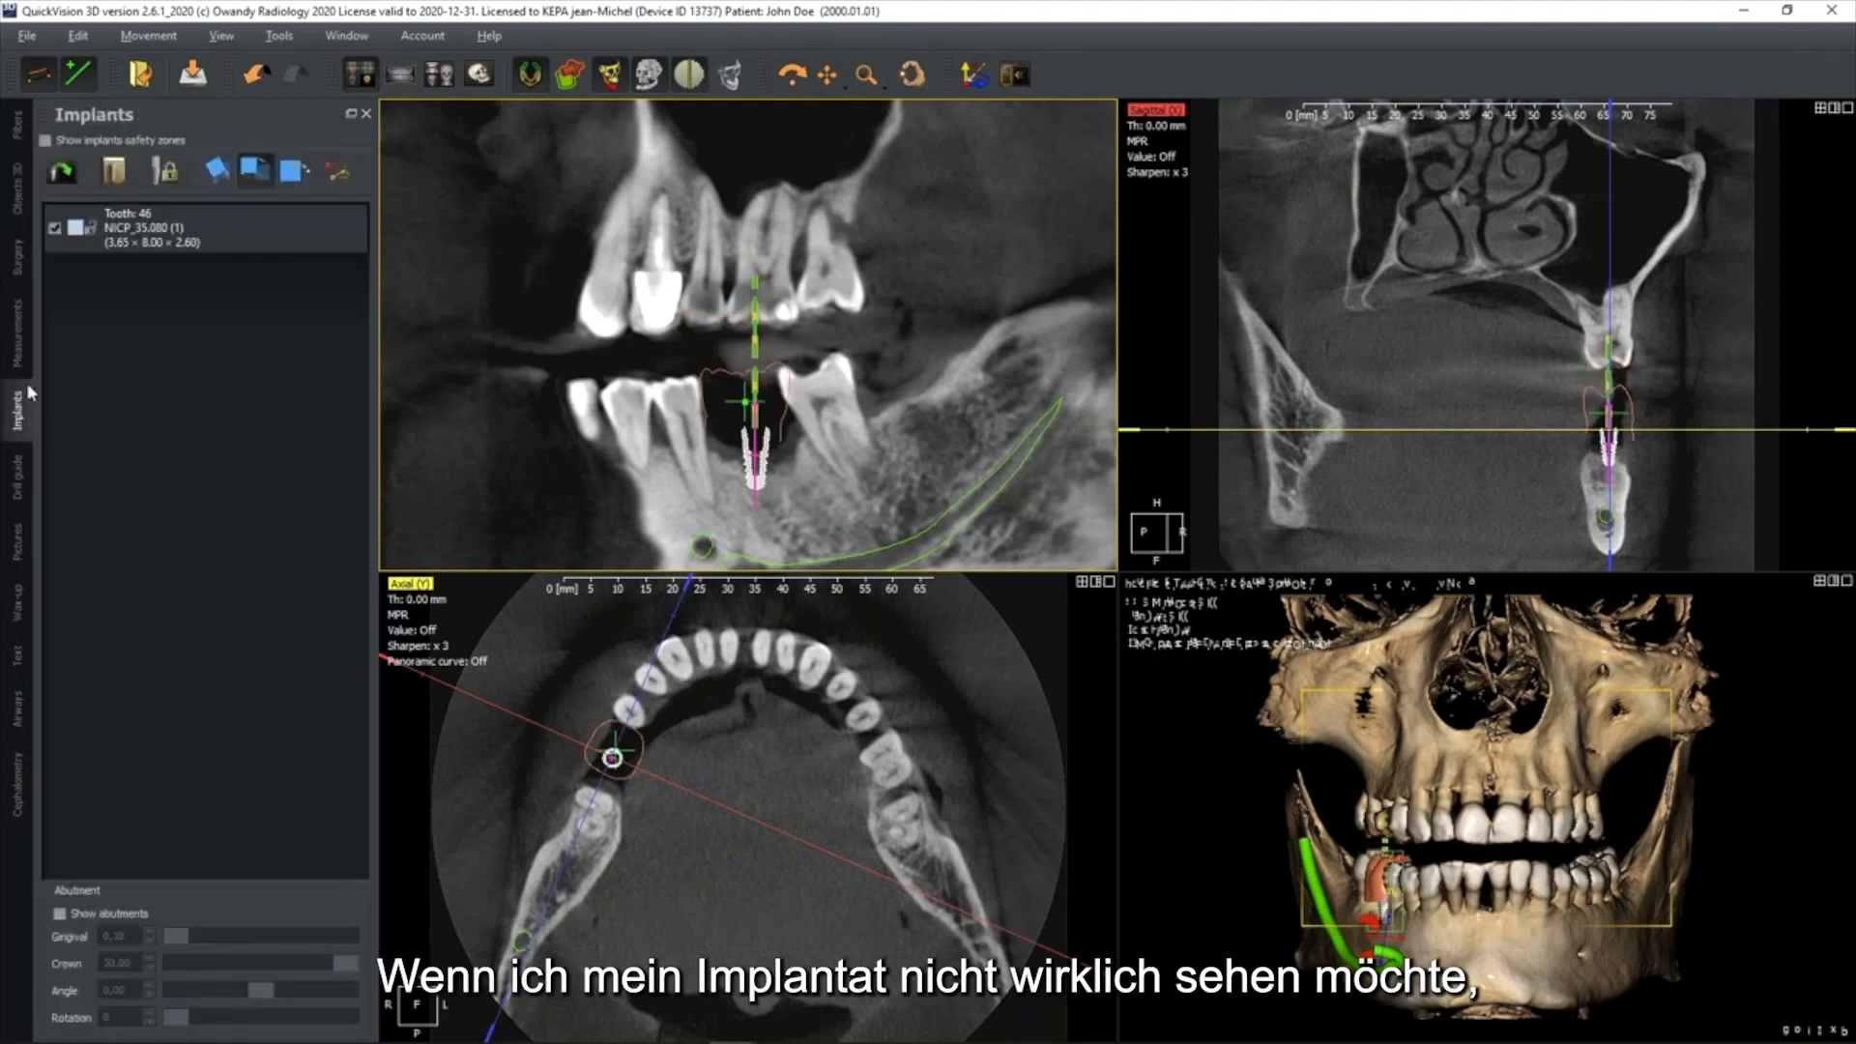
{"action": "left_click", "coordinate": [54, 230]}
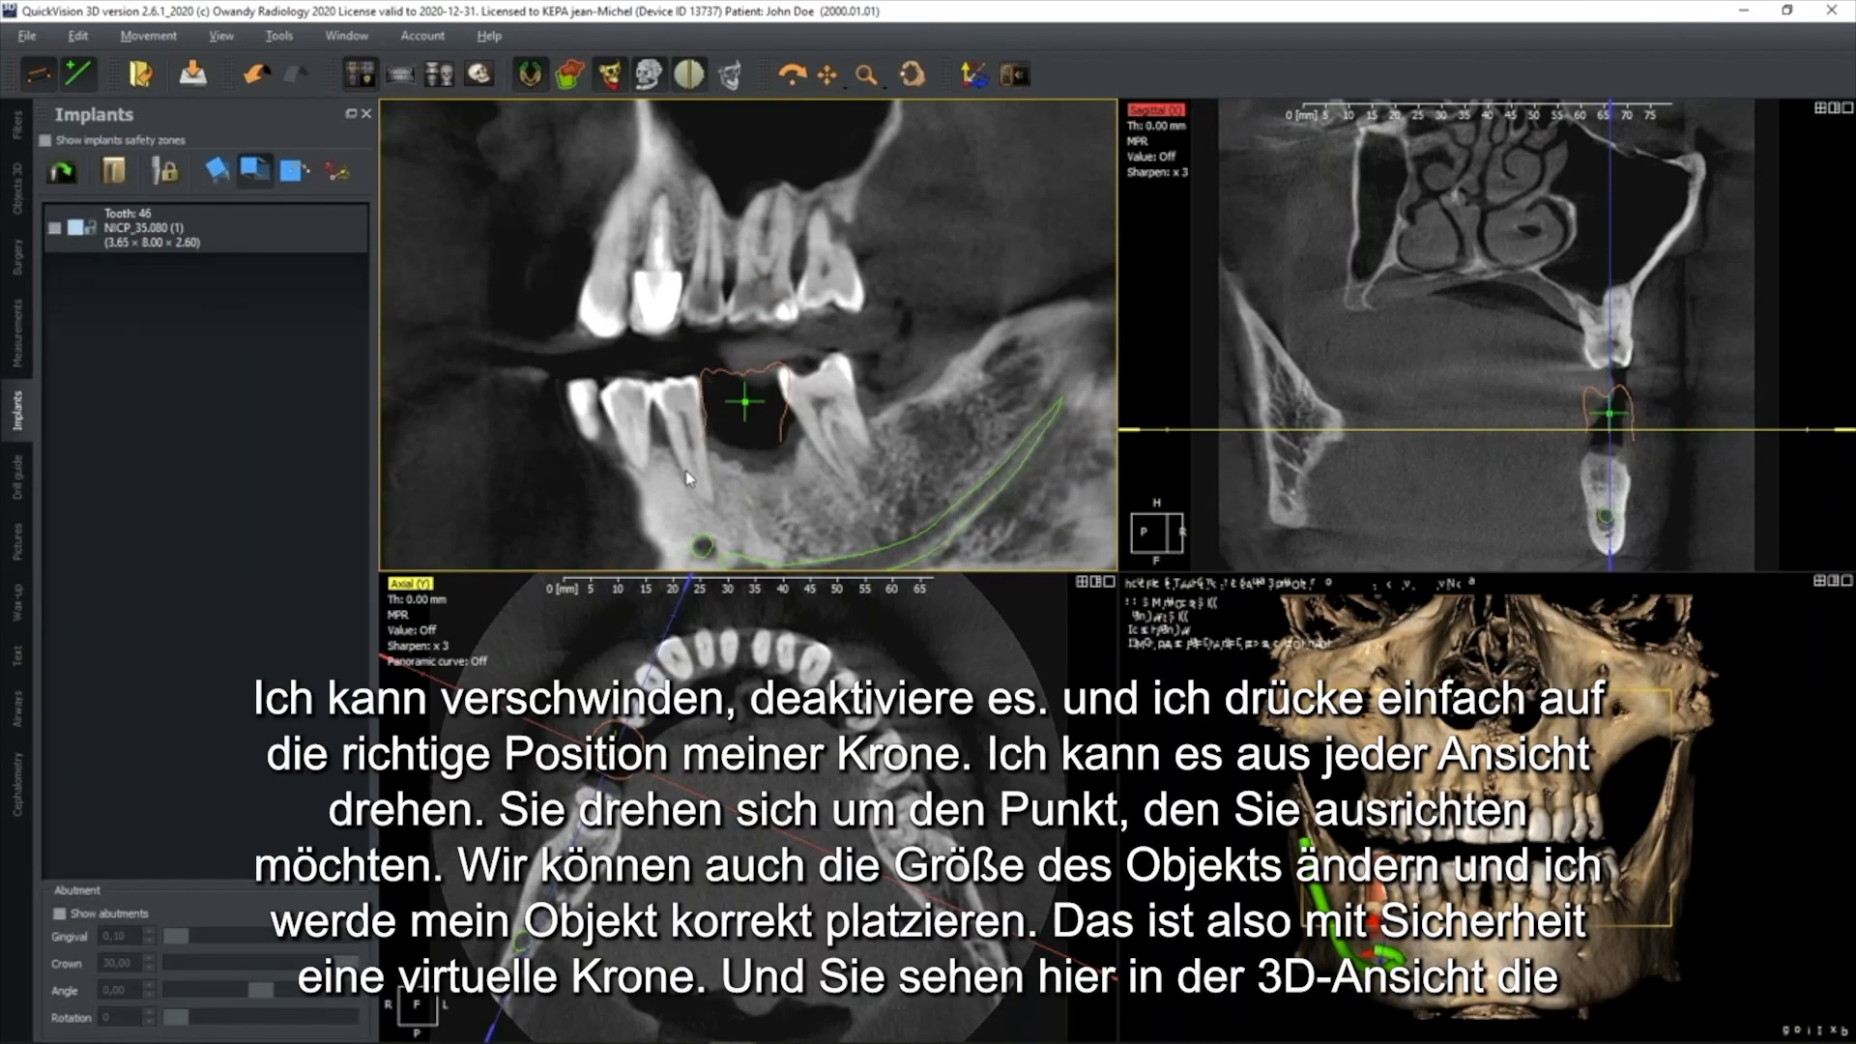
{"action": "left_click", "coordinate": [682, 729]}
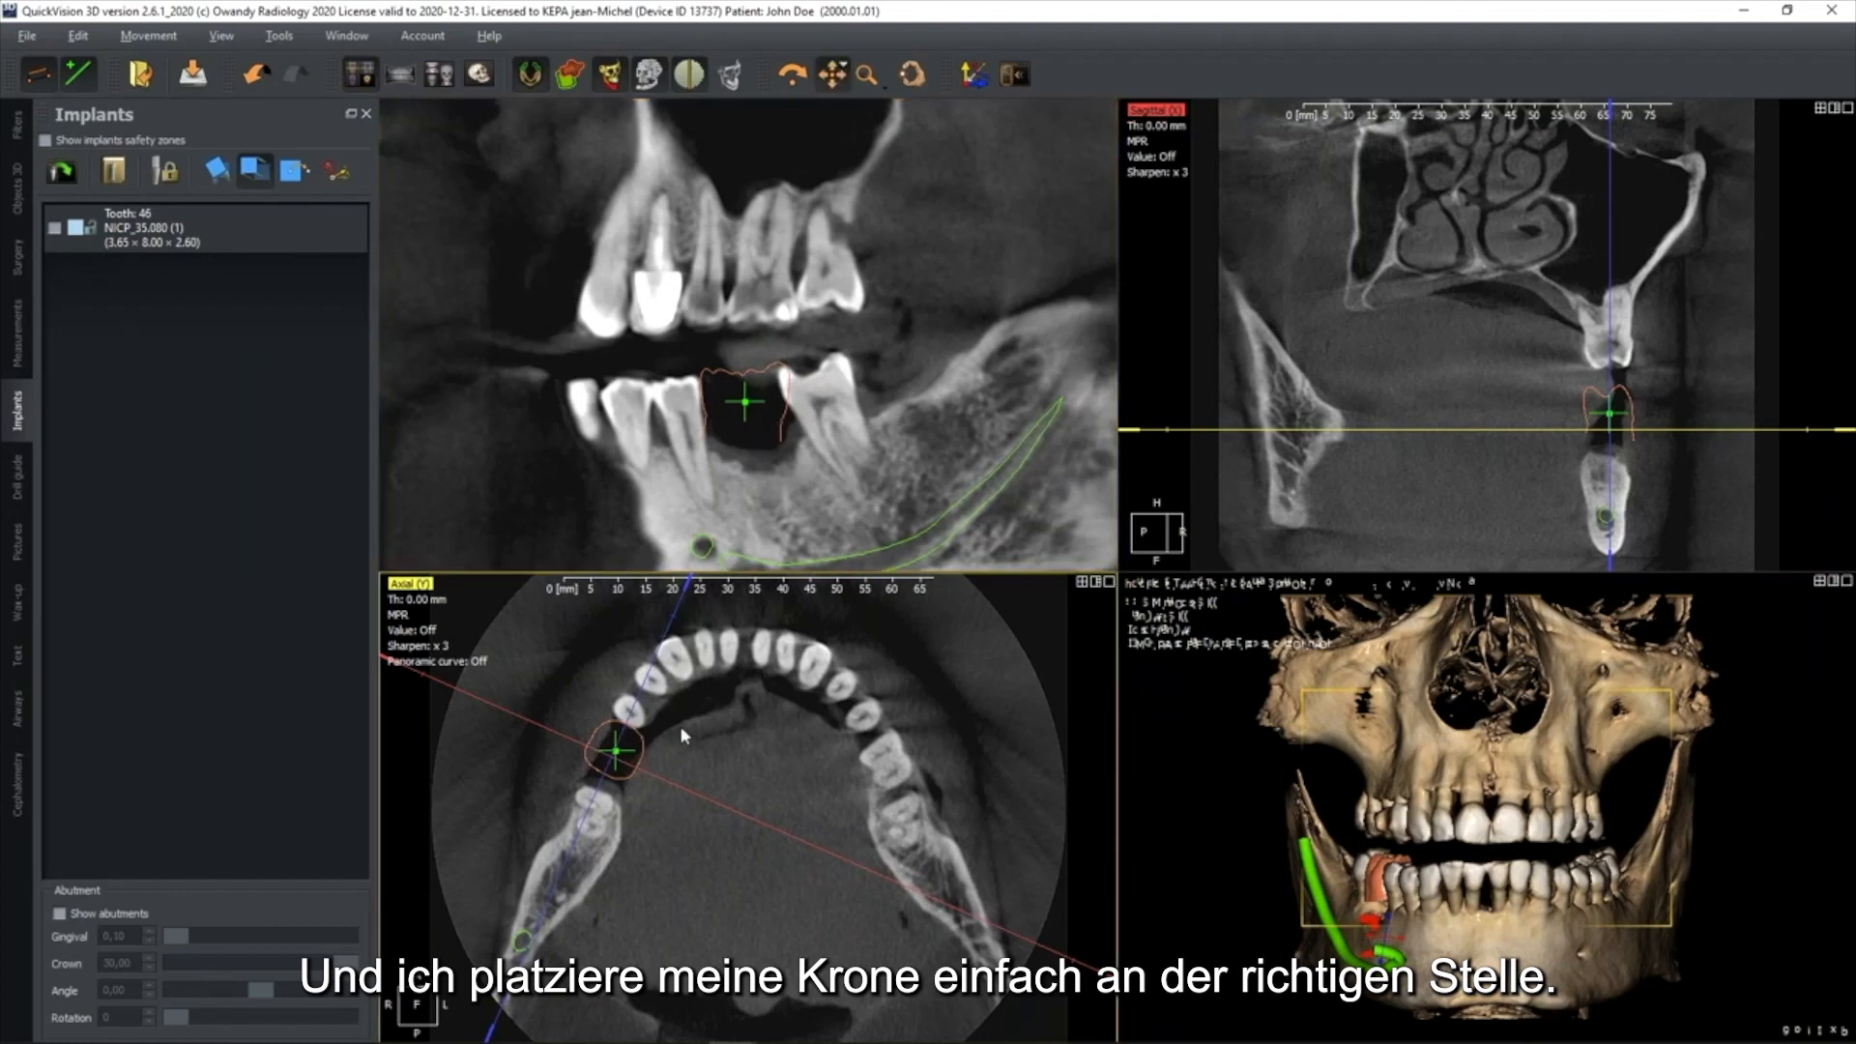
{"action": "left_click_drag", "start_coordinate": [613, 754], "coordinate": [615, 761]}
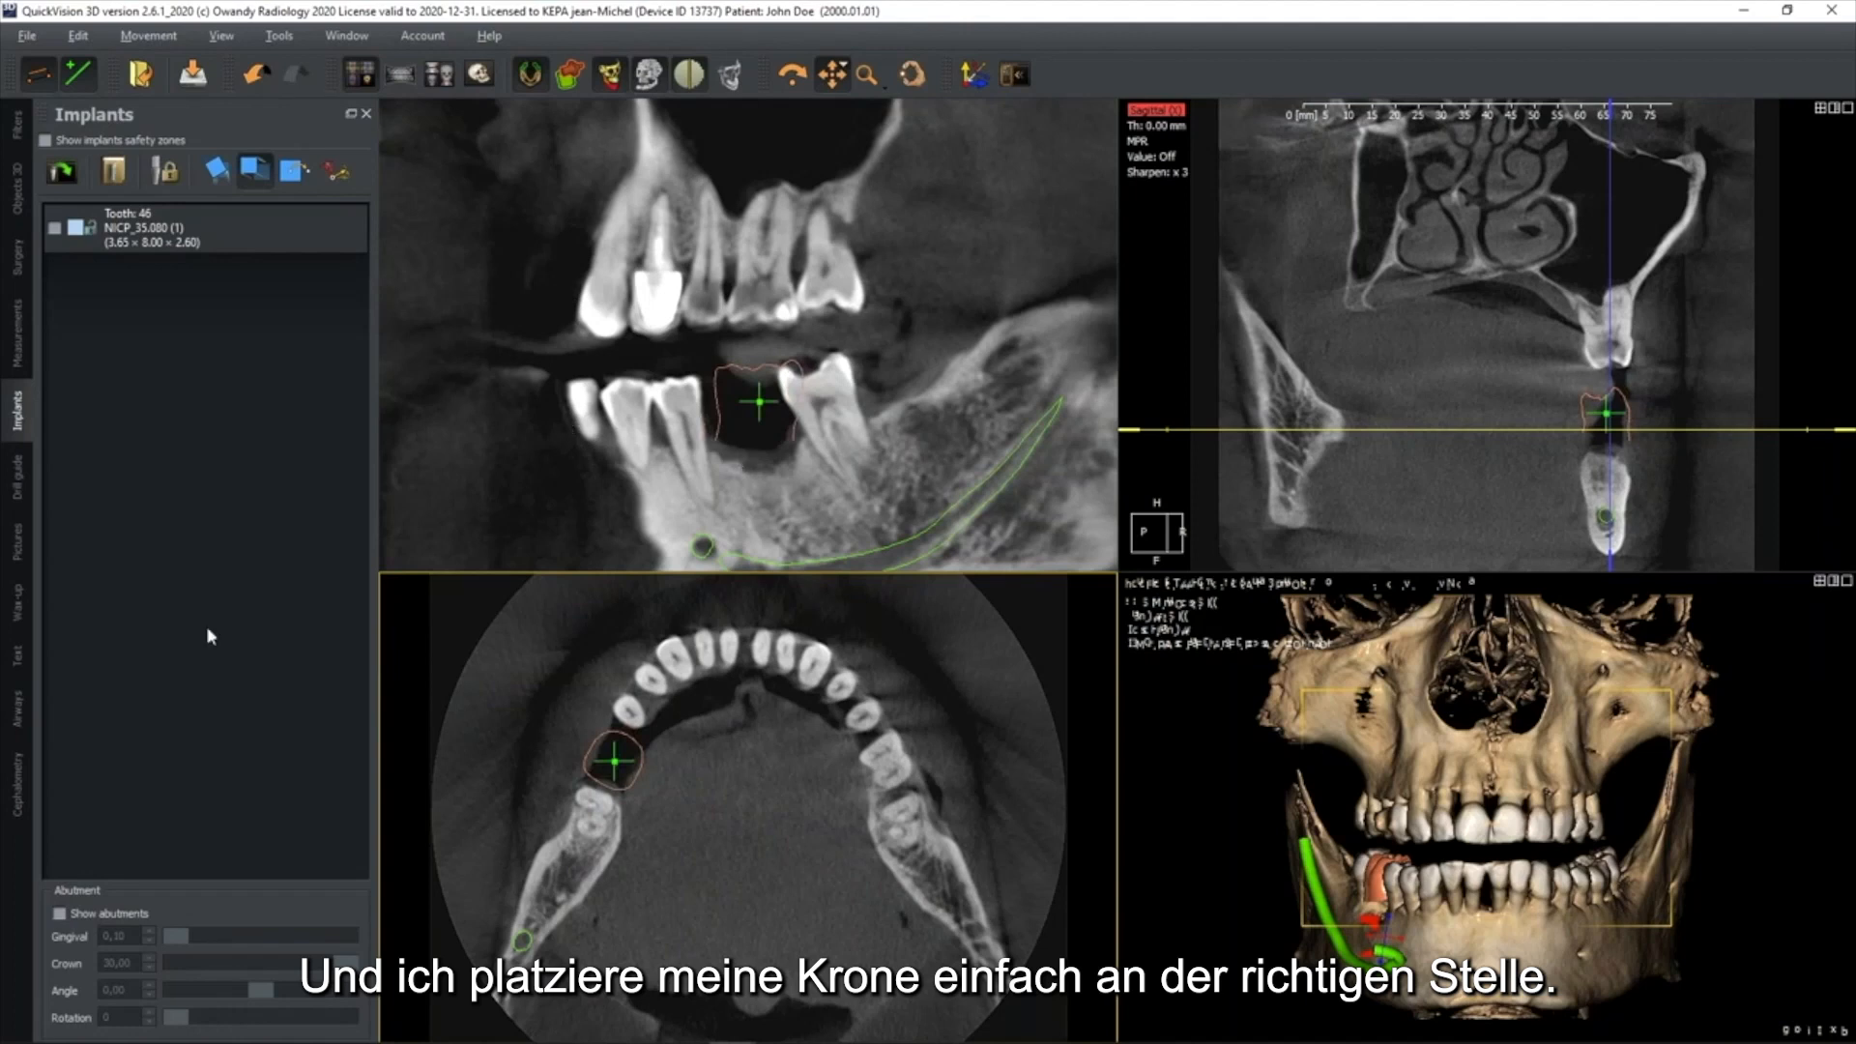
Rotate the tooth 46 crown slightly in the axial view to align it with the dental arch
{"action": "left_click", "coordinate": [16, 189]}
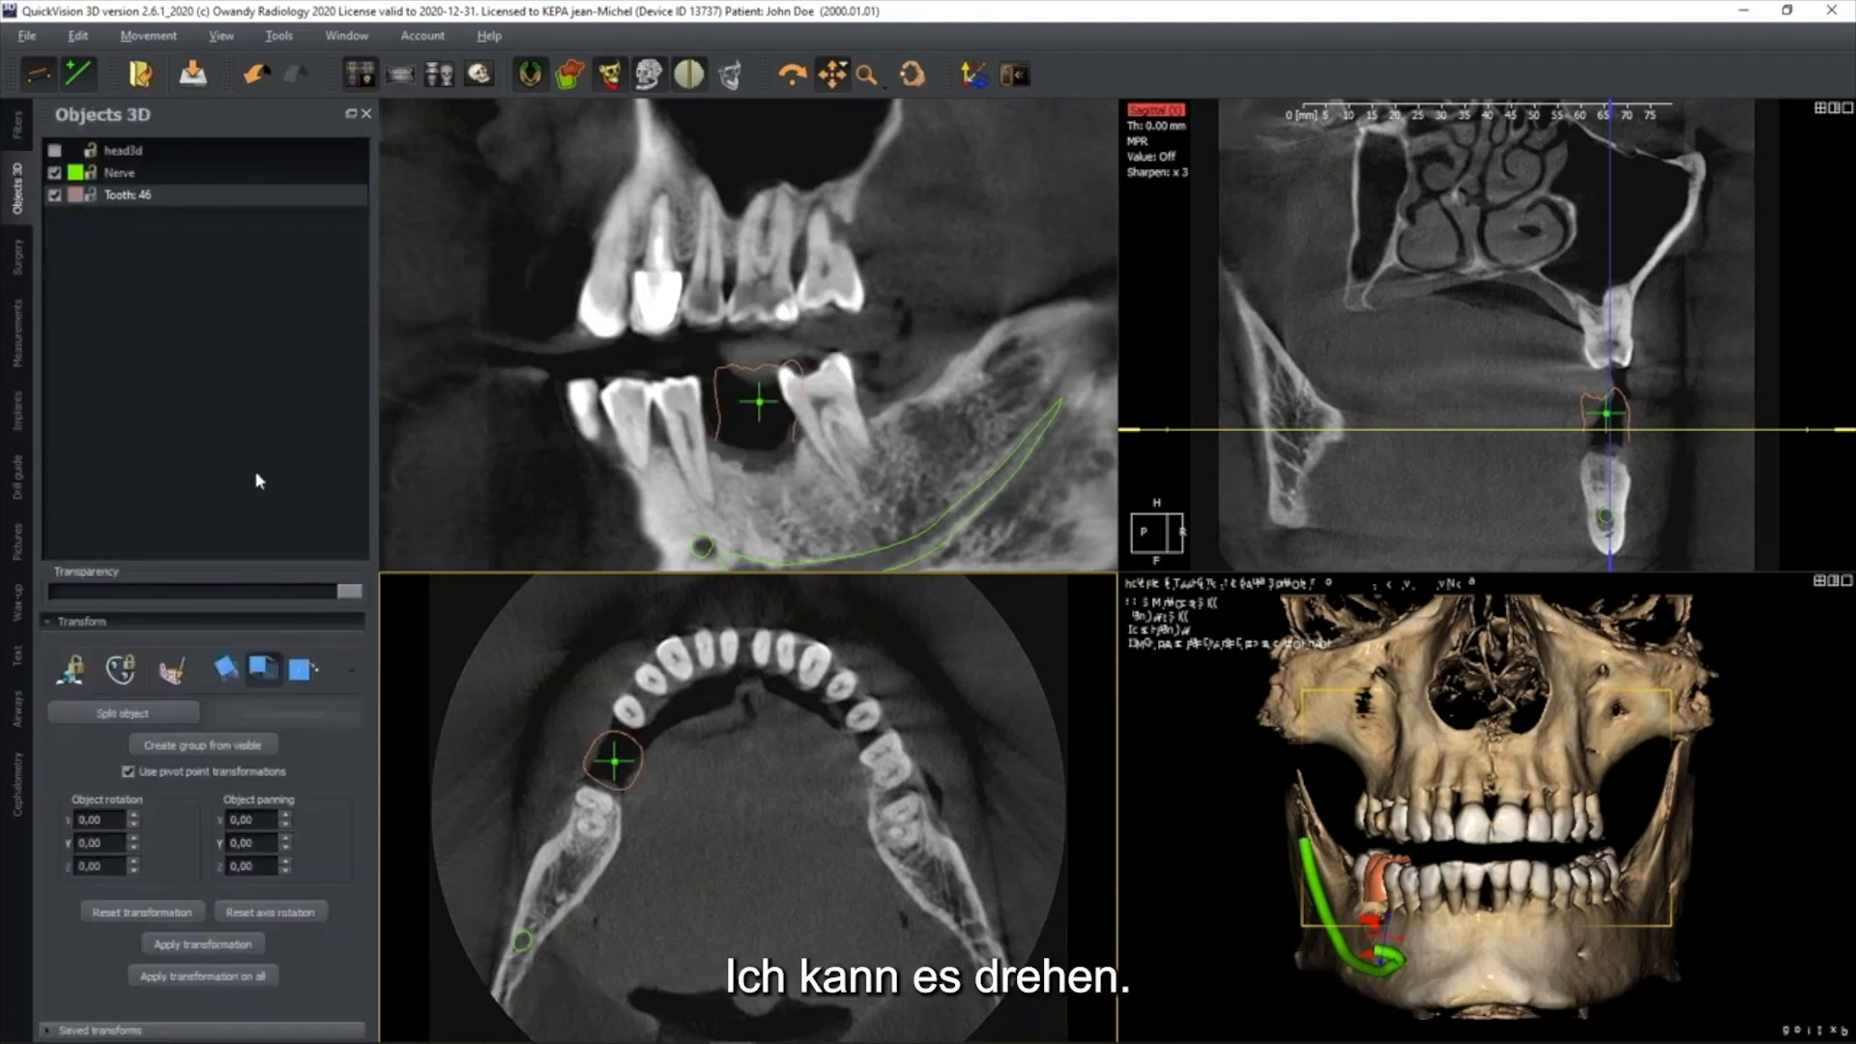
{"action": "left_click", "coordinate": [224, 667]}
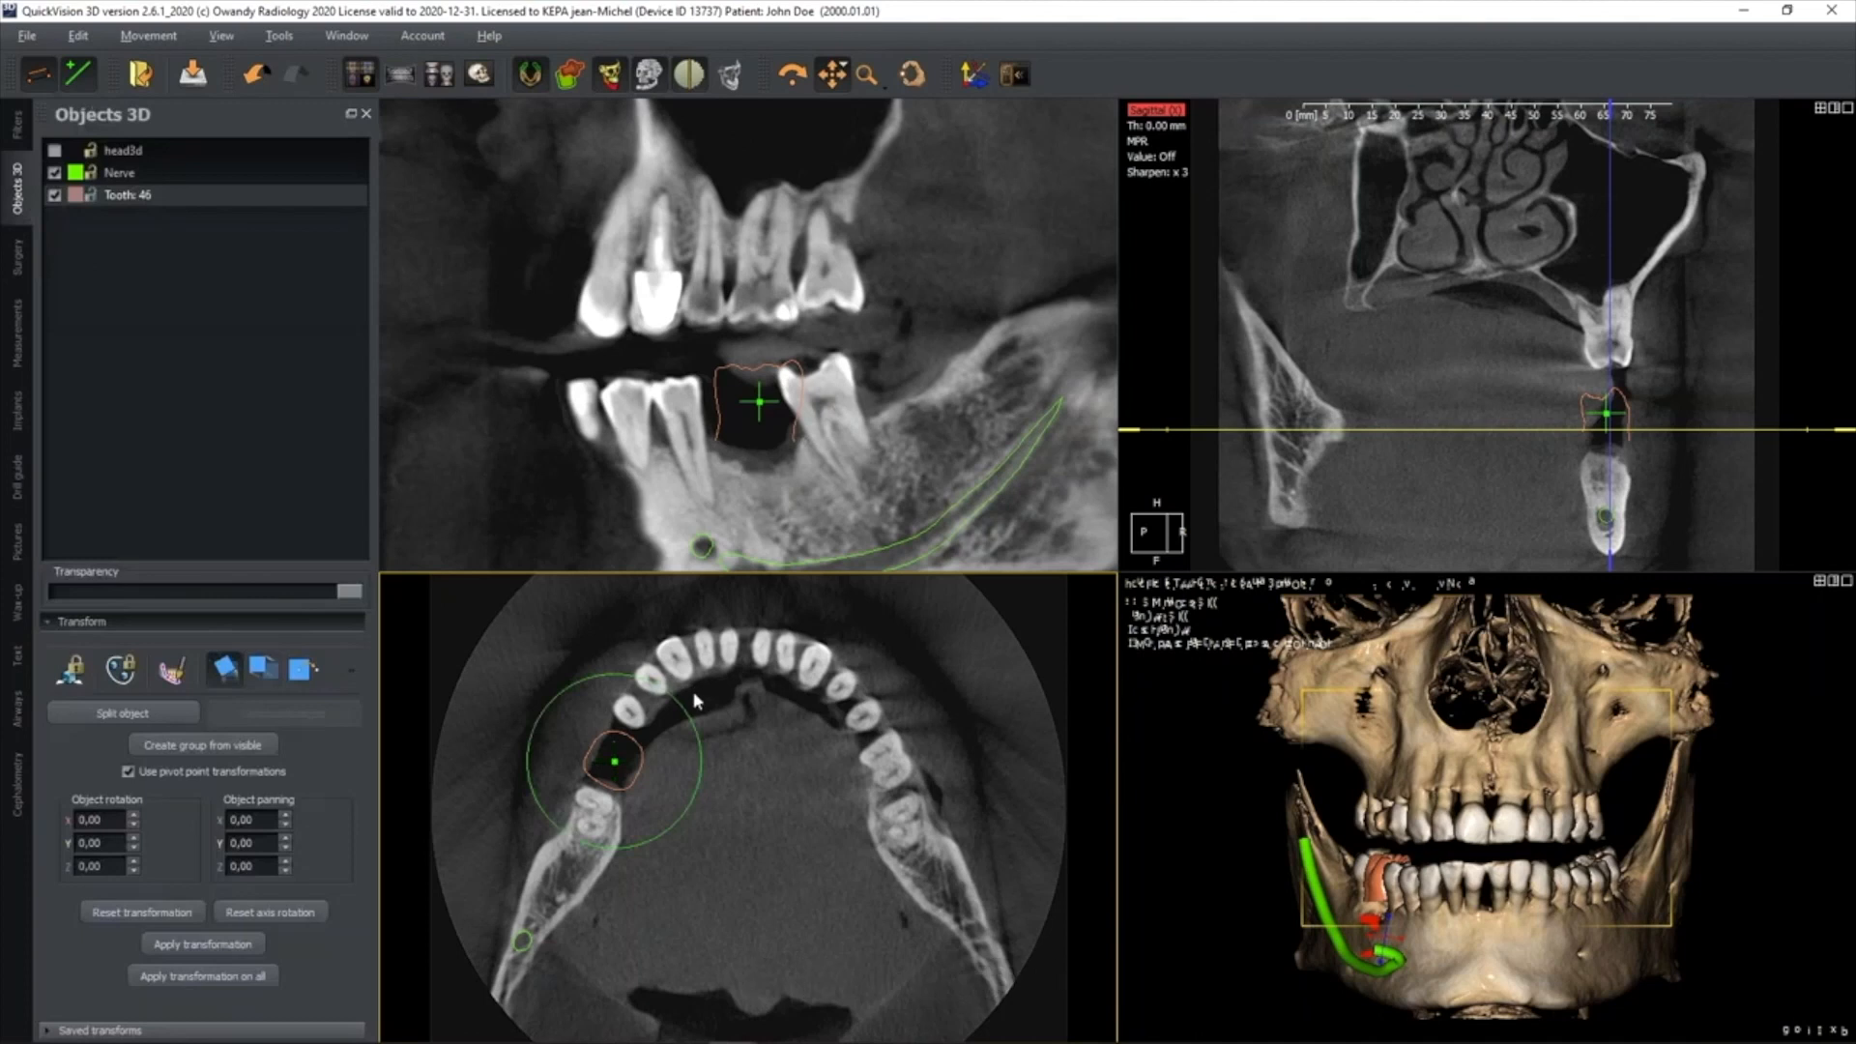
{"action": "left_click_drag", "start_coordinate": [674, 698], "coordinate": [663, 694]}
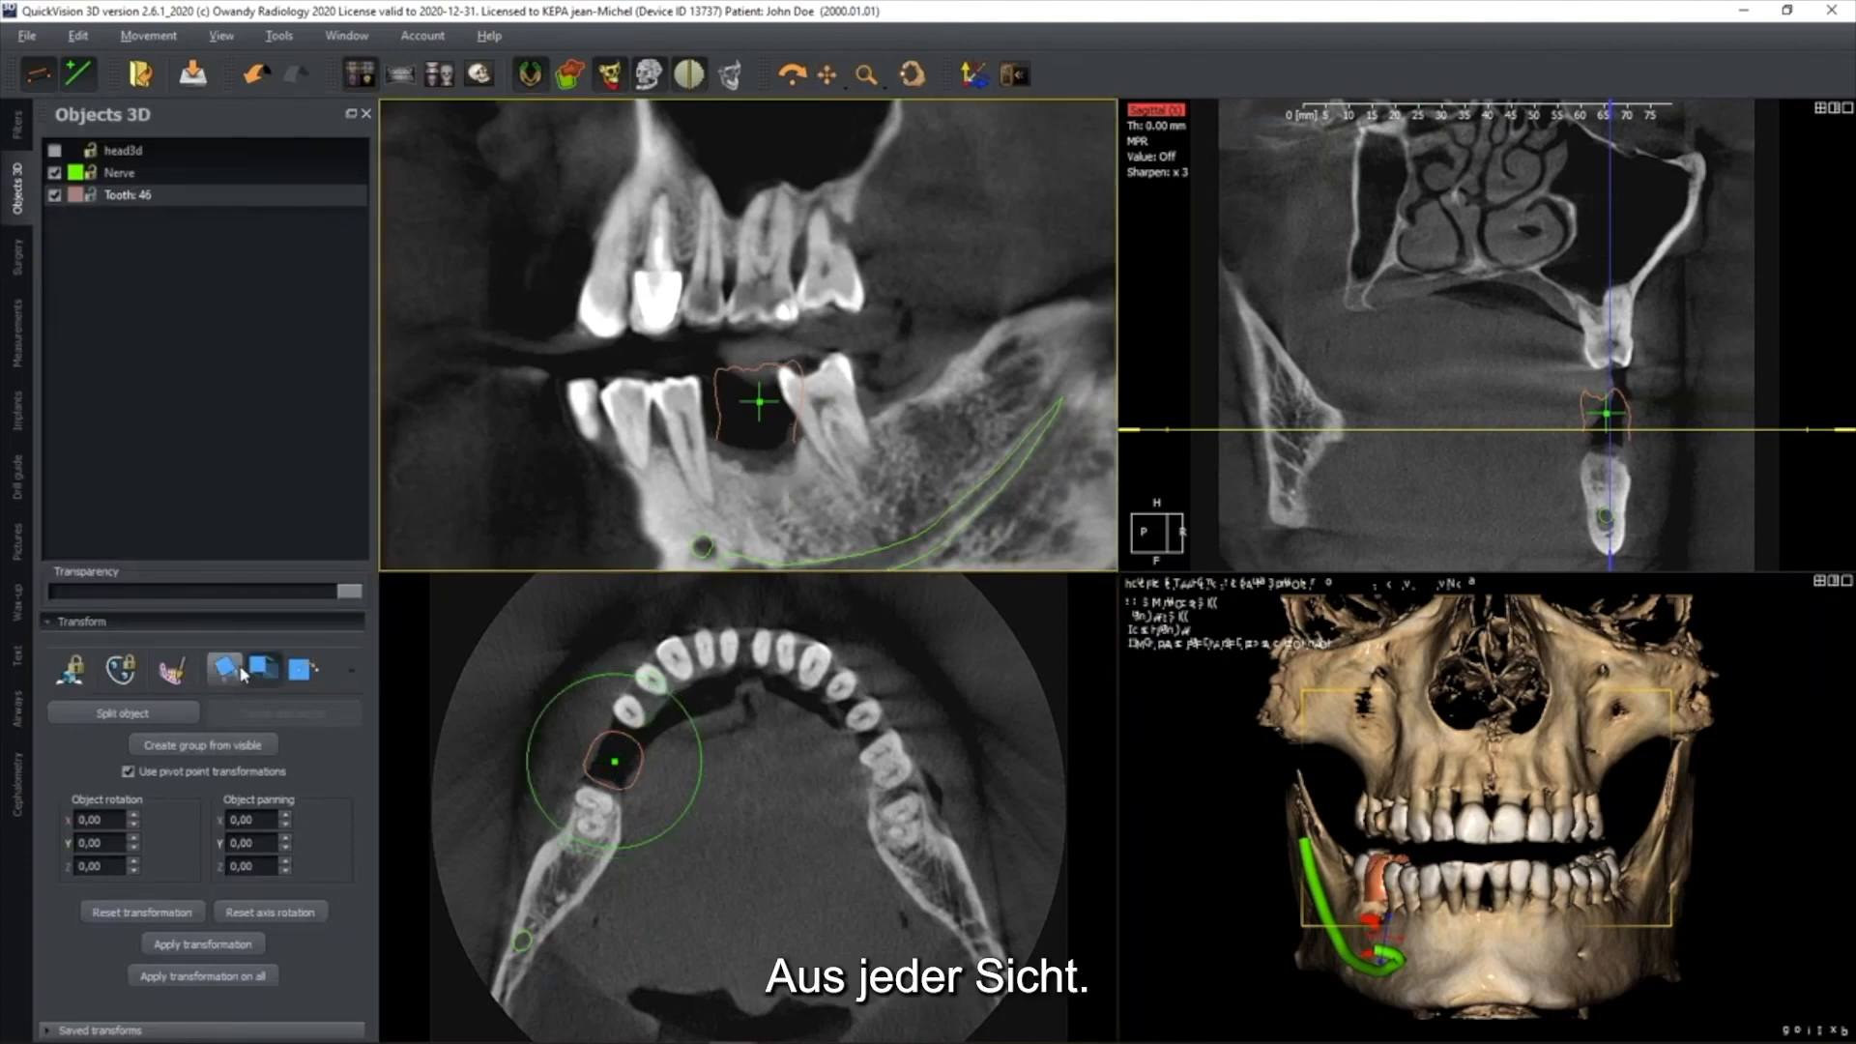
Fine-tune the tooth 46 crown's tilt, size and position so it sits centred in the gap between the lower teeth
{"action": "left_click_drag", "start_coordinate": [835, 366], "coordinate": [827, 354]}
{"action": "left_click", "coordinate": [354, 666]}
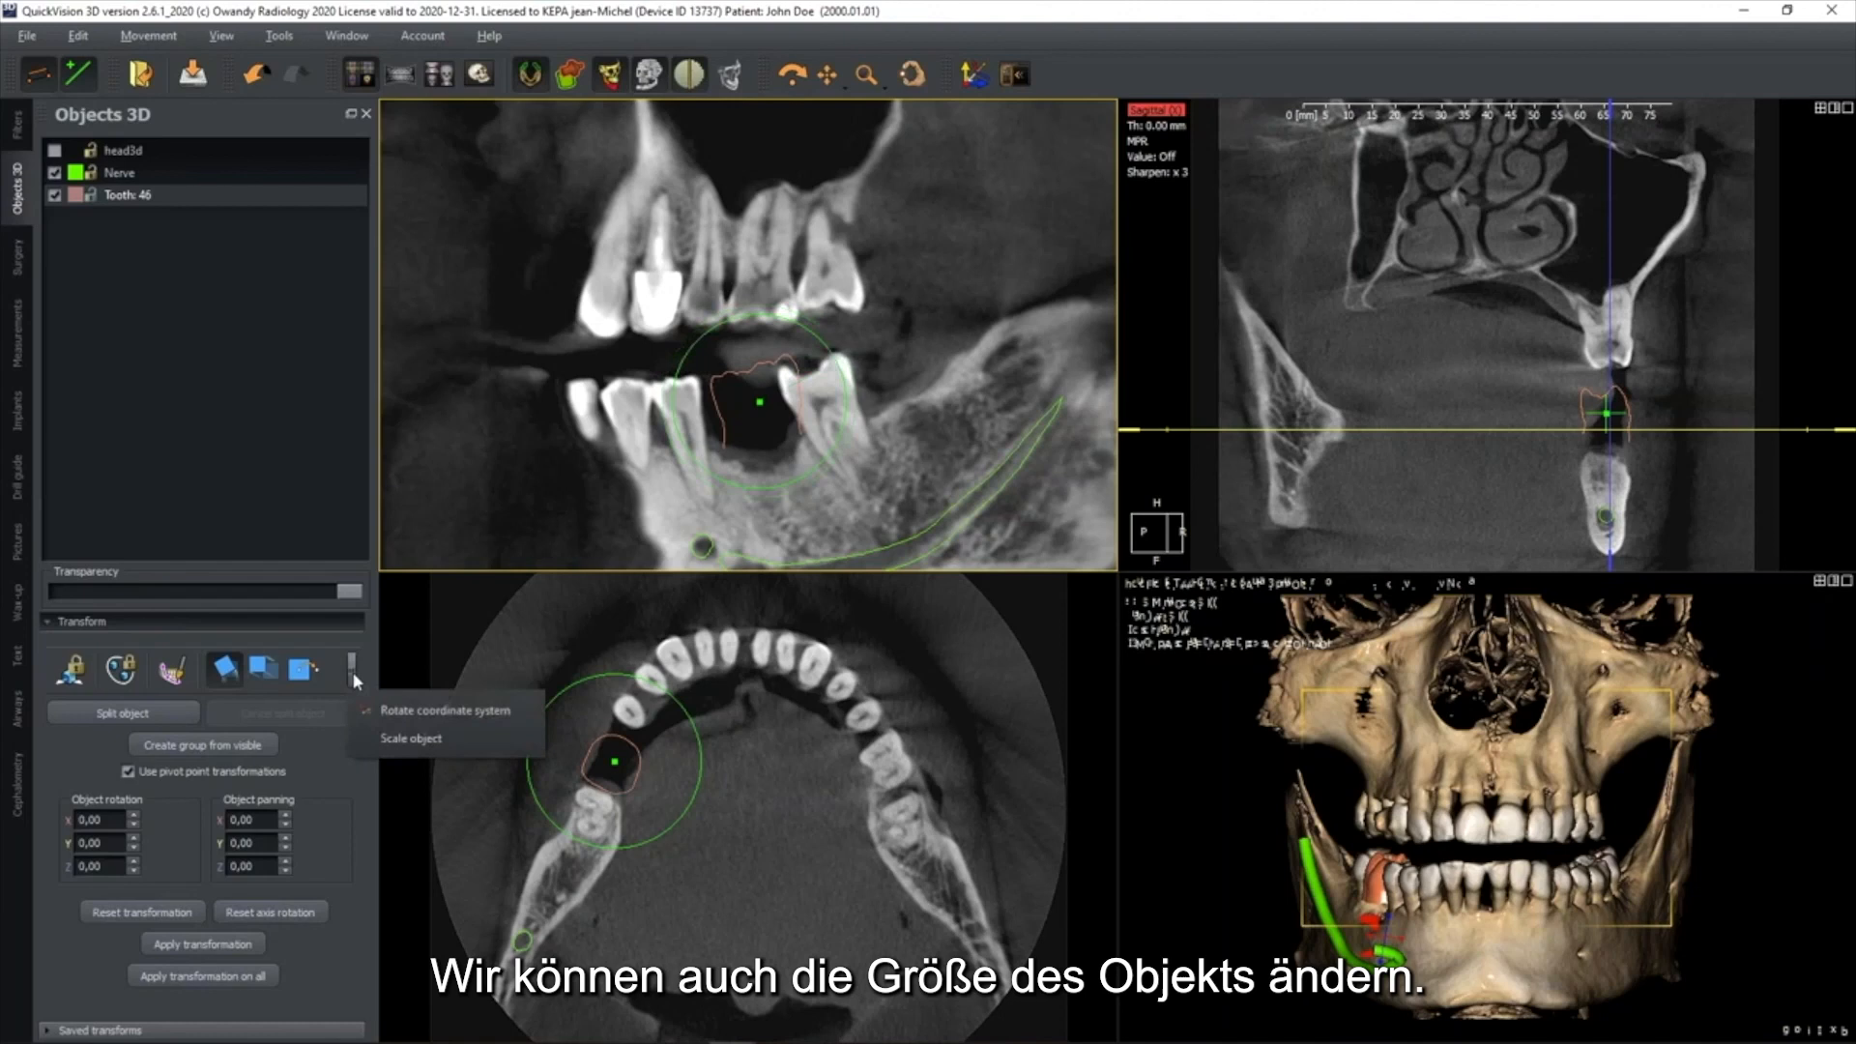
{"action": "left_click", "coordinate": [406, 751]}
{"action": "left_click_drag", "start_coordinate": [752, 428], "coordinate": [747, 403]}
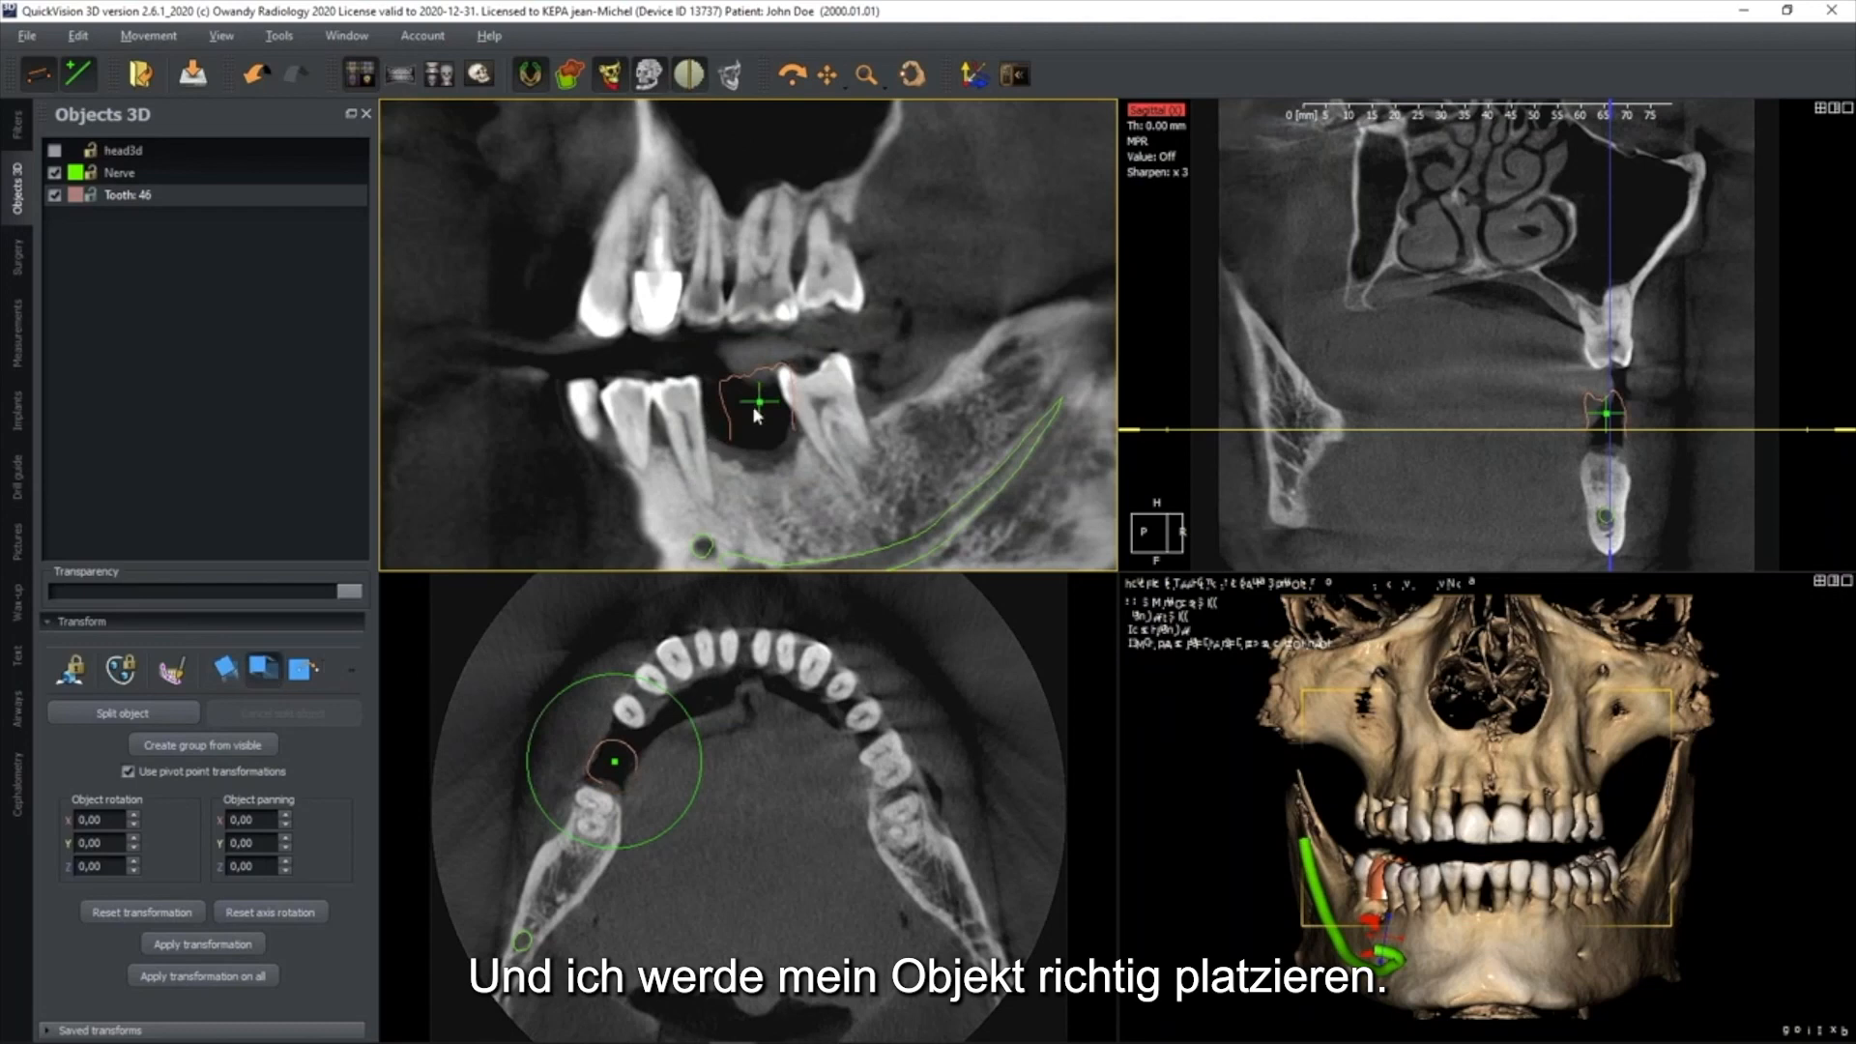
{"action": "left_click_drag", "start_coordinate": [750, 402], "coordinate": [746, 407]}
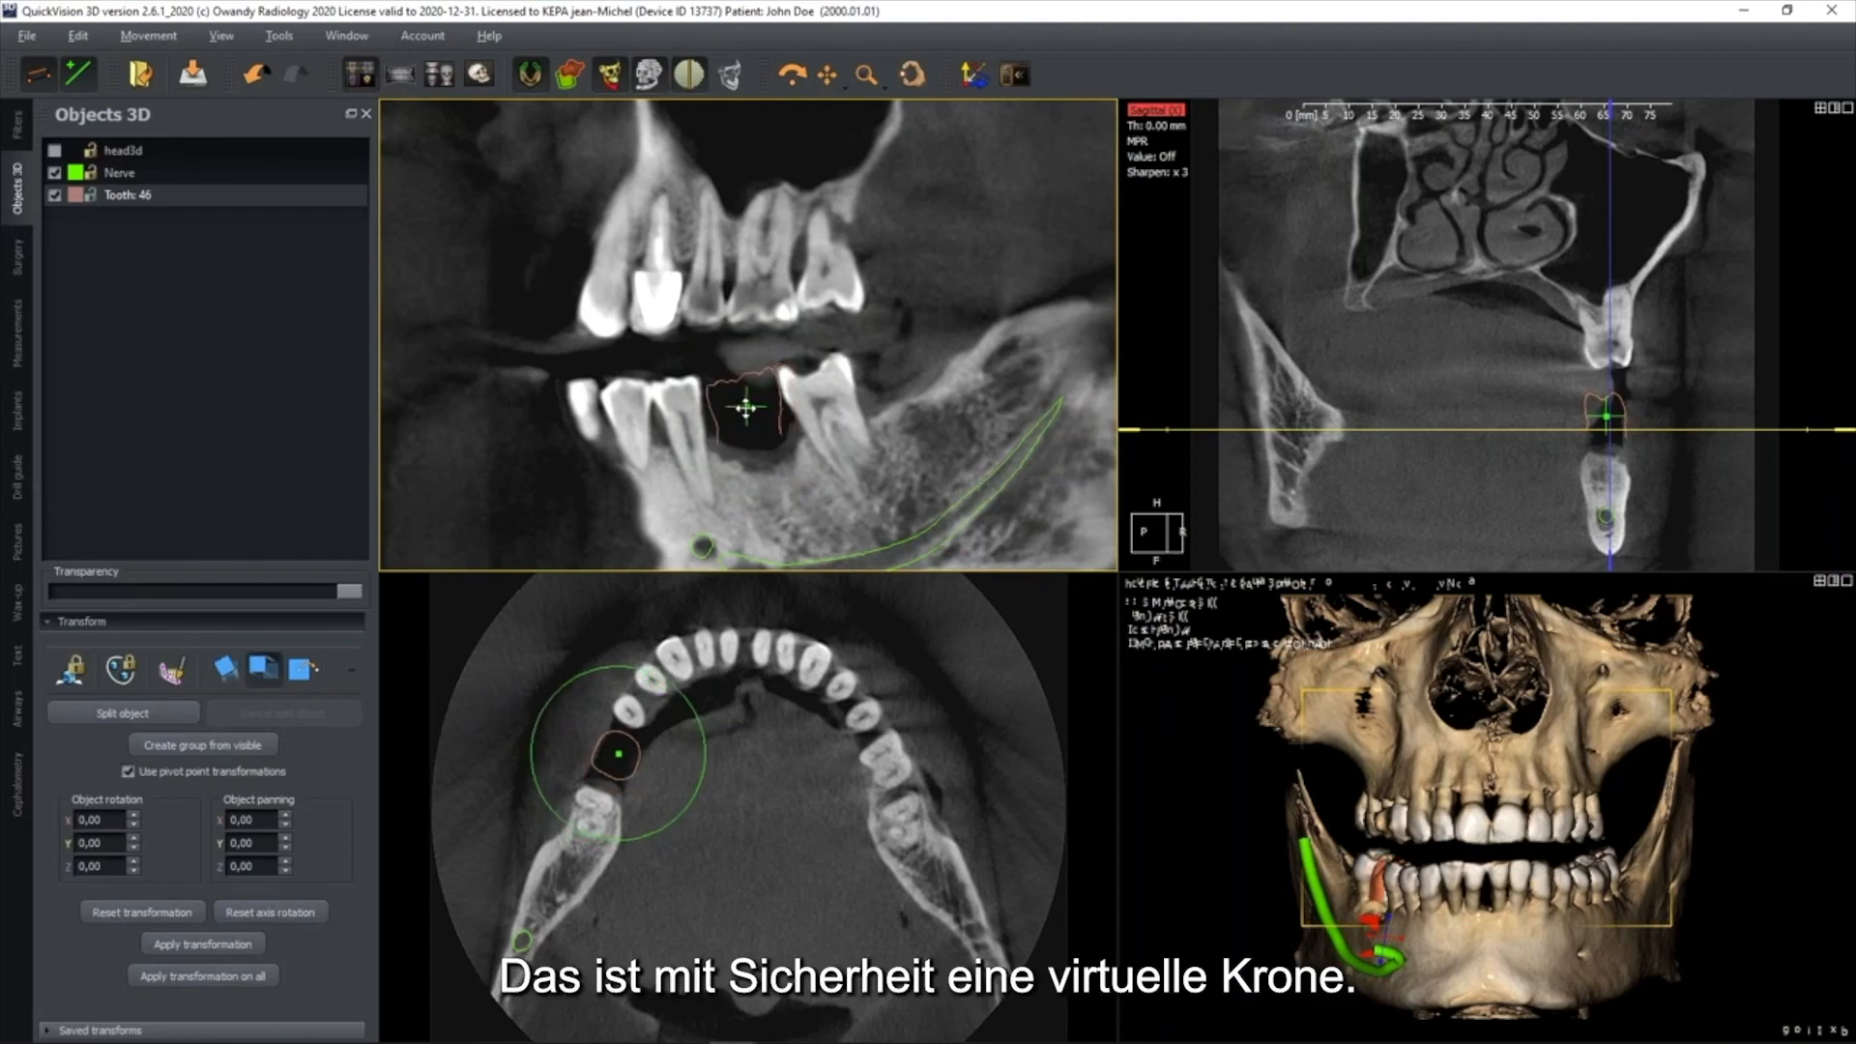
Rotate the tooth 46 crown slightly in the cross-sectional view to align it with the jaw ridge below
{"action": "mouse_move", "coordinate": [1468, 801]}
{"action": "left_mouse_down"}
{"action": "mouse_move", "coordinate": [1523, 788]}
{"action": "mouse_move", "coordinate": [1496, 788]}
{"action": "left_mouse_up"}
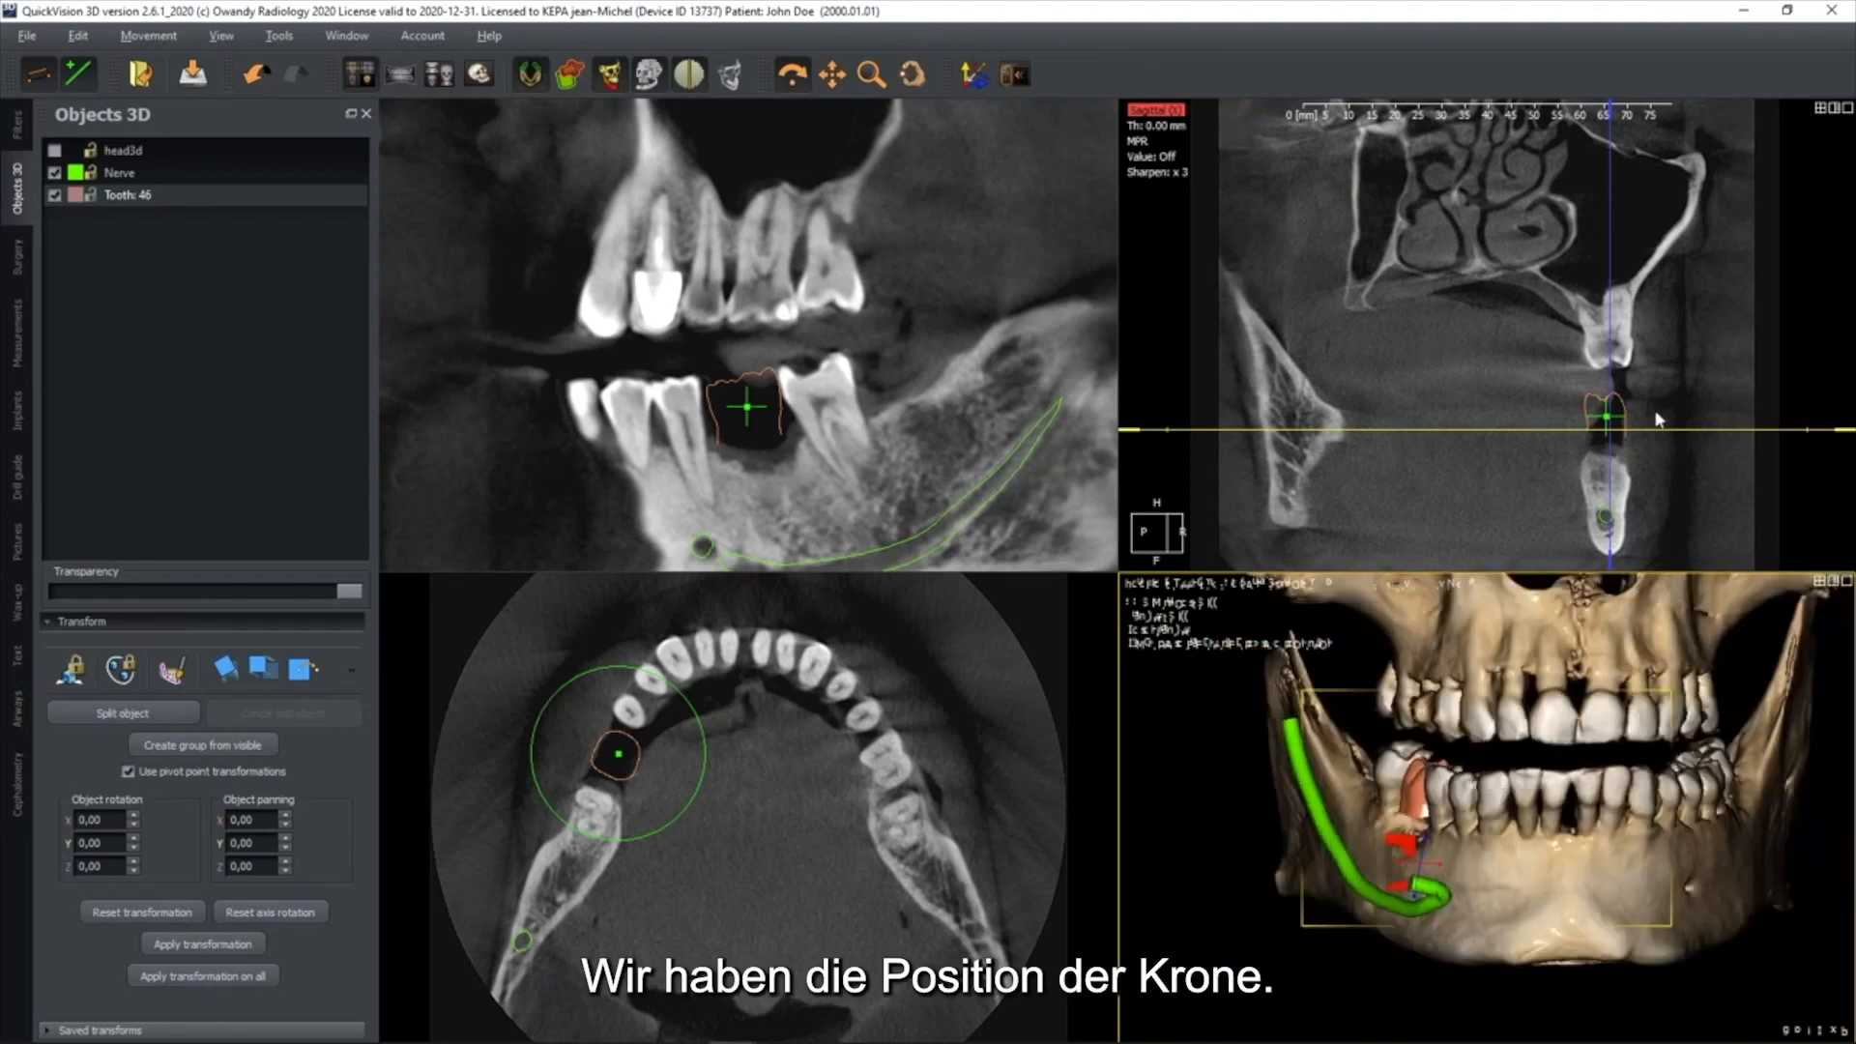
{"action": "scroll", "coordinate": [1655, 412], "scroll_direction": "up", "scroll_amount": 5}
{"action": "middle_click_drag", "start_coordinate": [1659, 369], "coordinate": [1628, 333]}
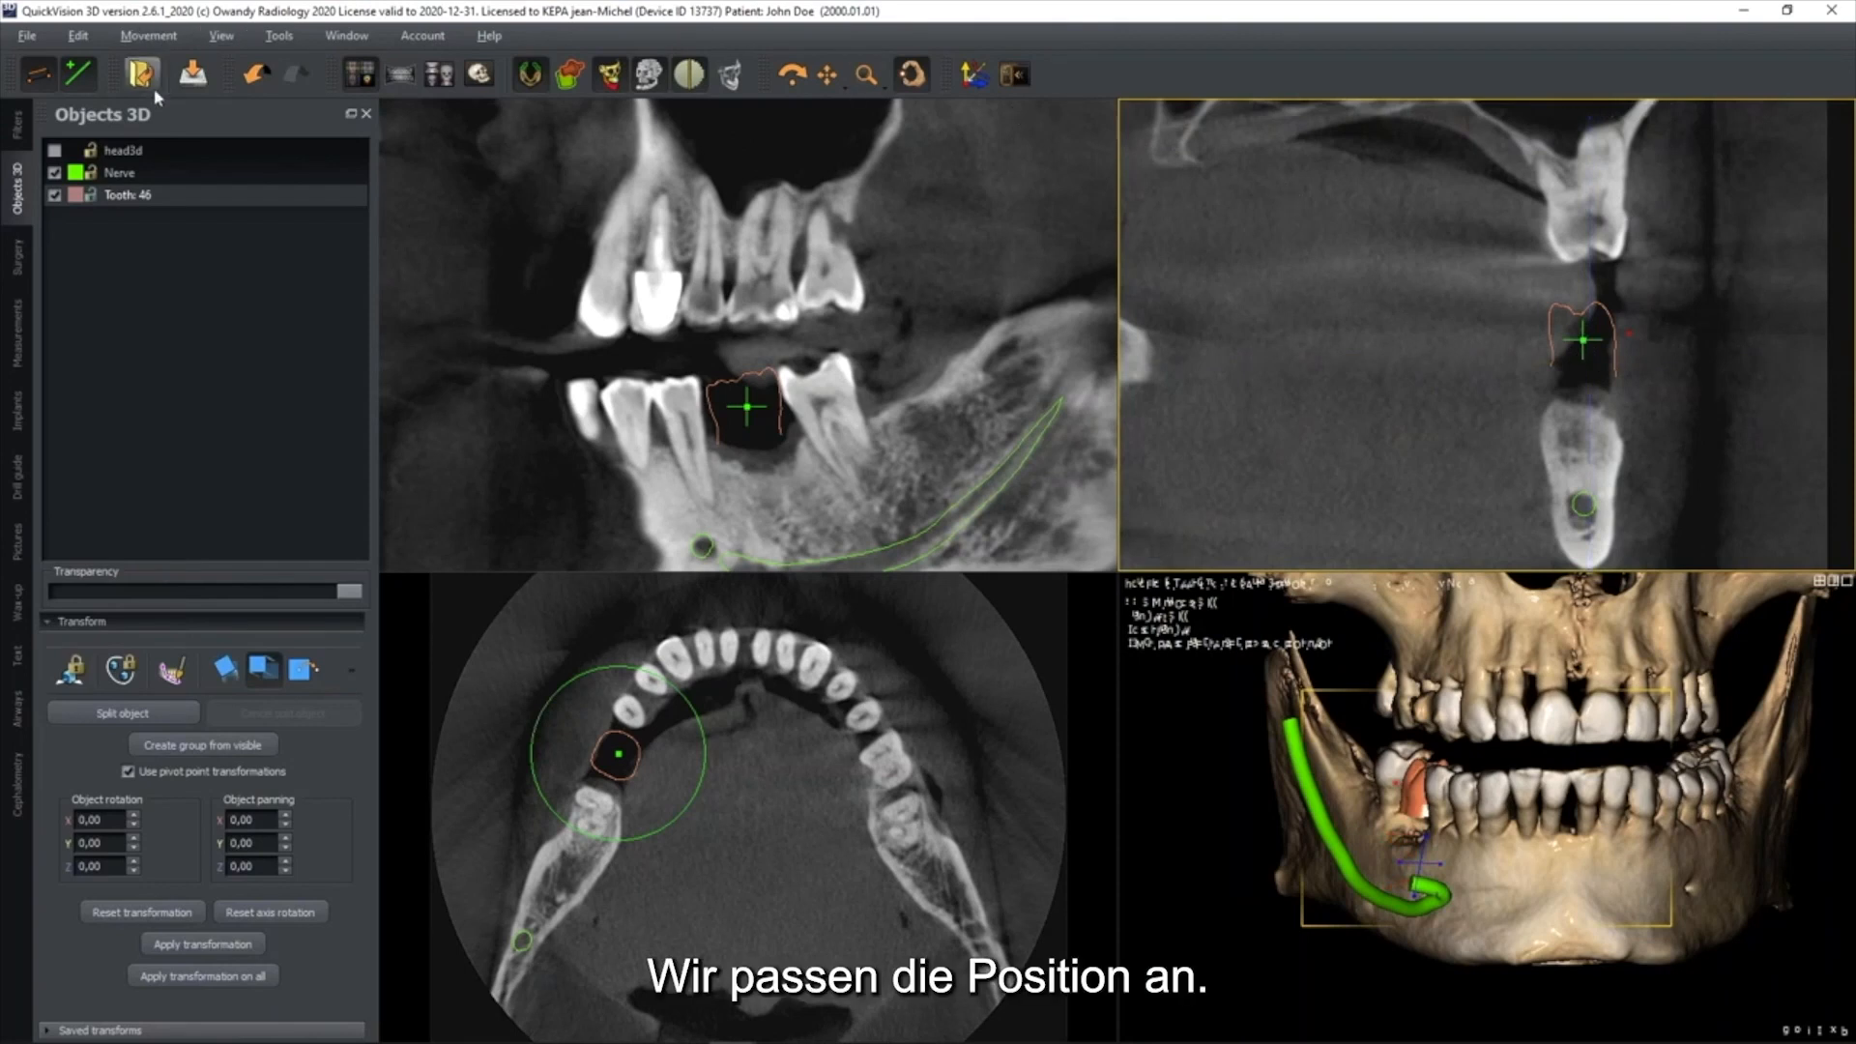
{"action": "left_click", "coordinate": [260, 70]}
{"action": "left_click", "coordinate": [911, 75]}
{"action": "left_click", "coordinate": [226, 668]}
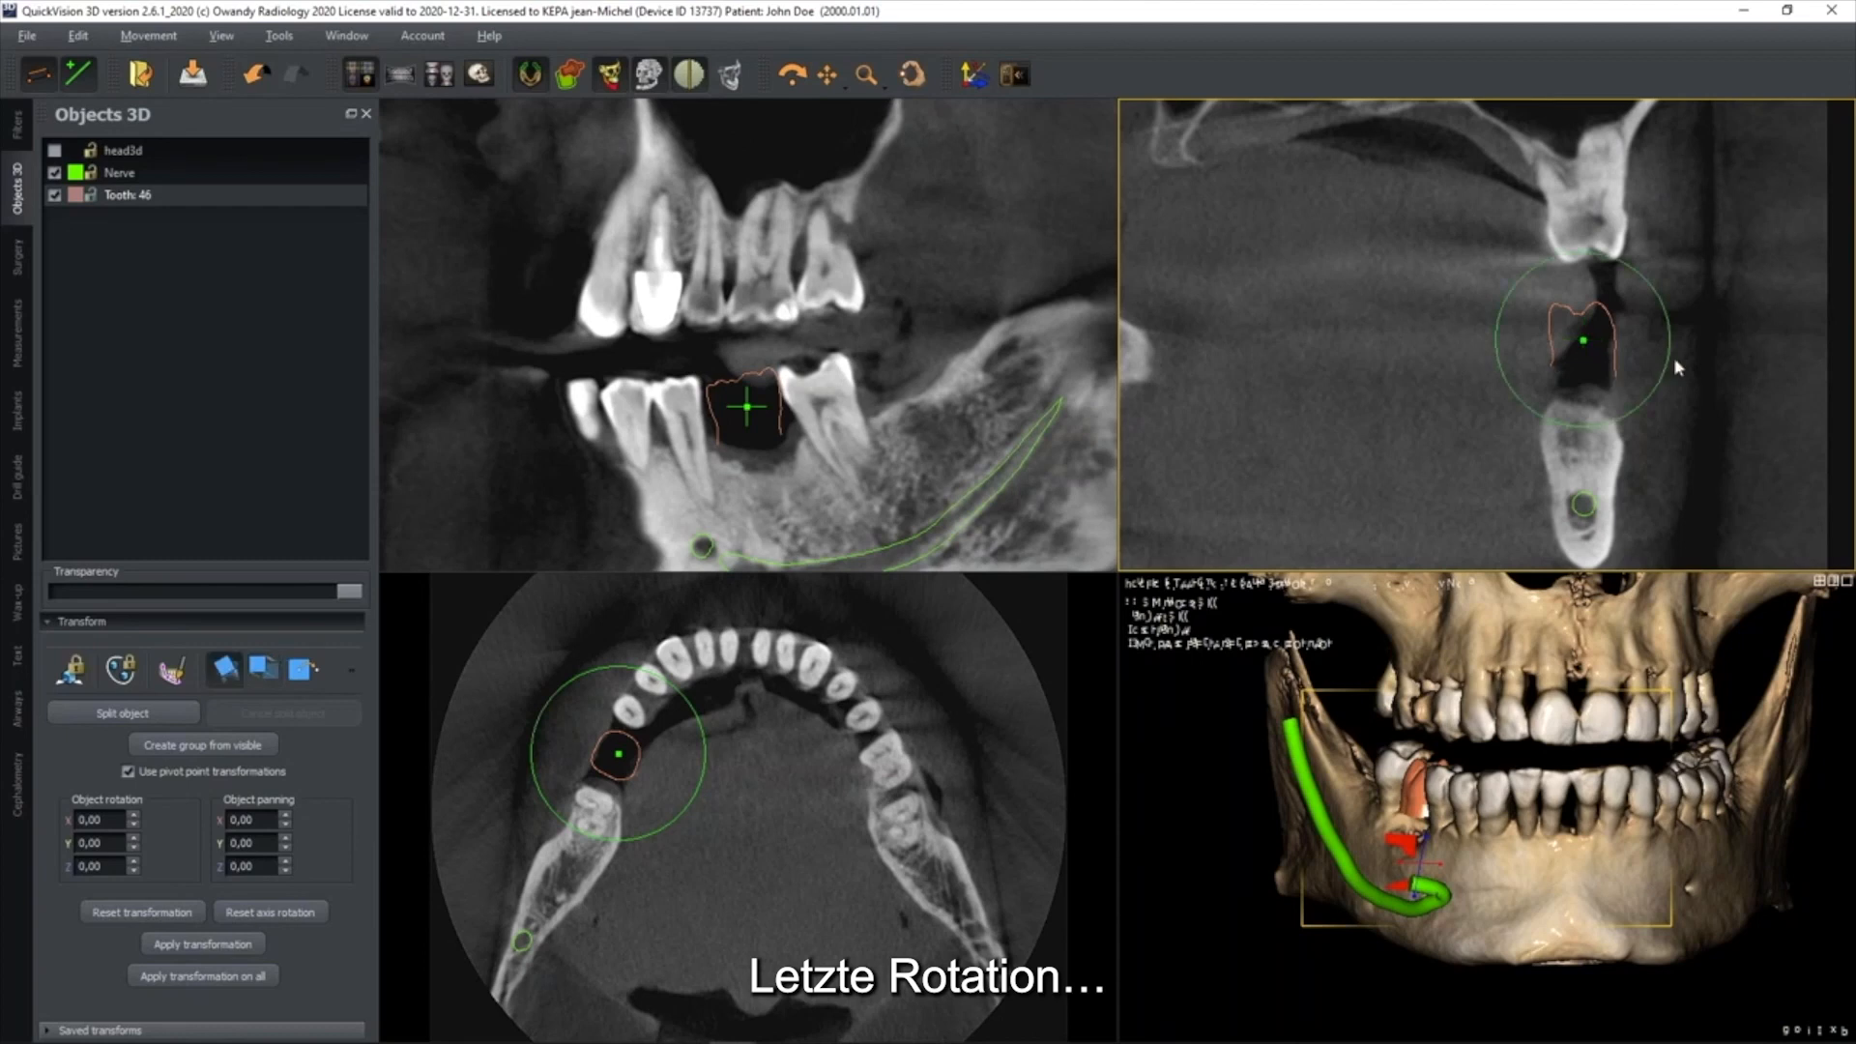
{"action": "left_click_drag", "start_coordinate": [1661, 310], "coordinate": [1604, 290]}
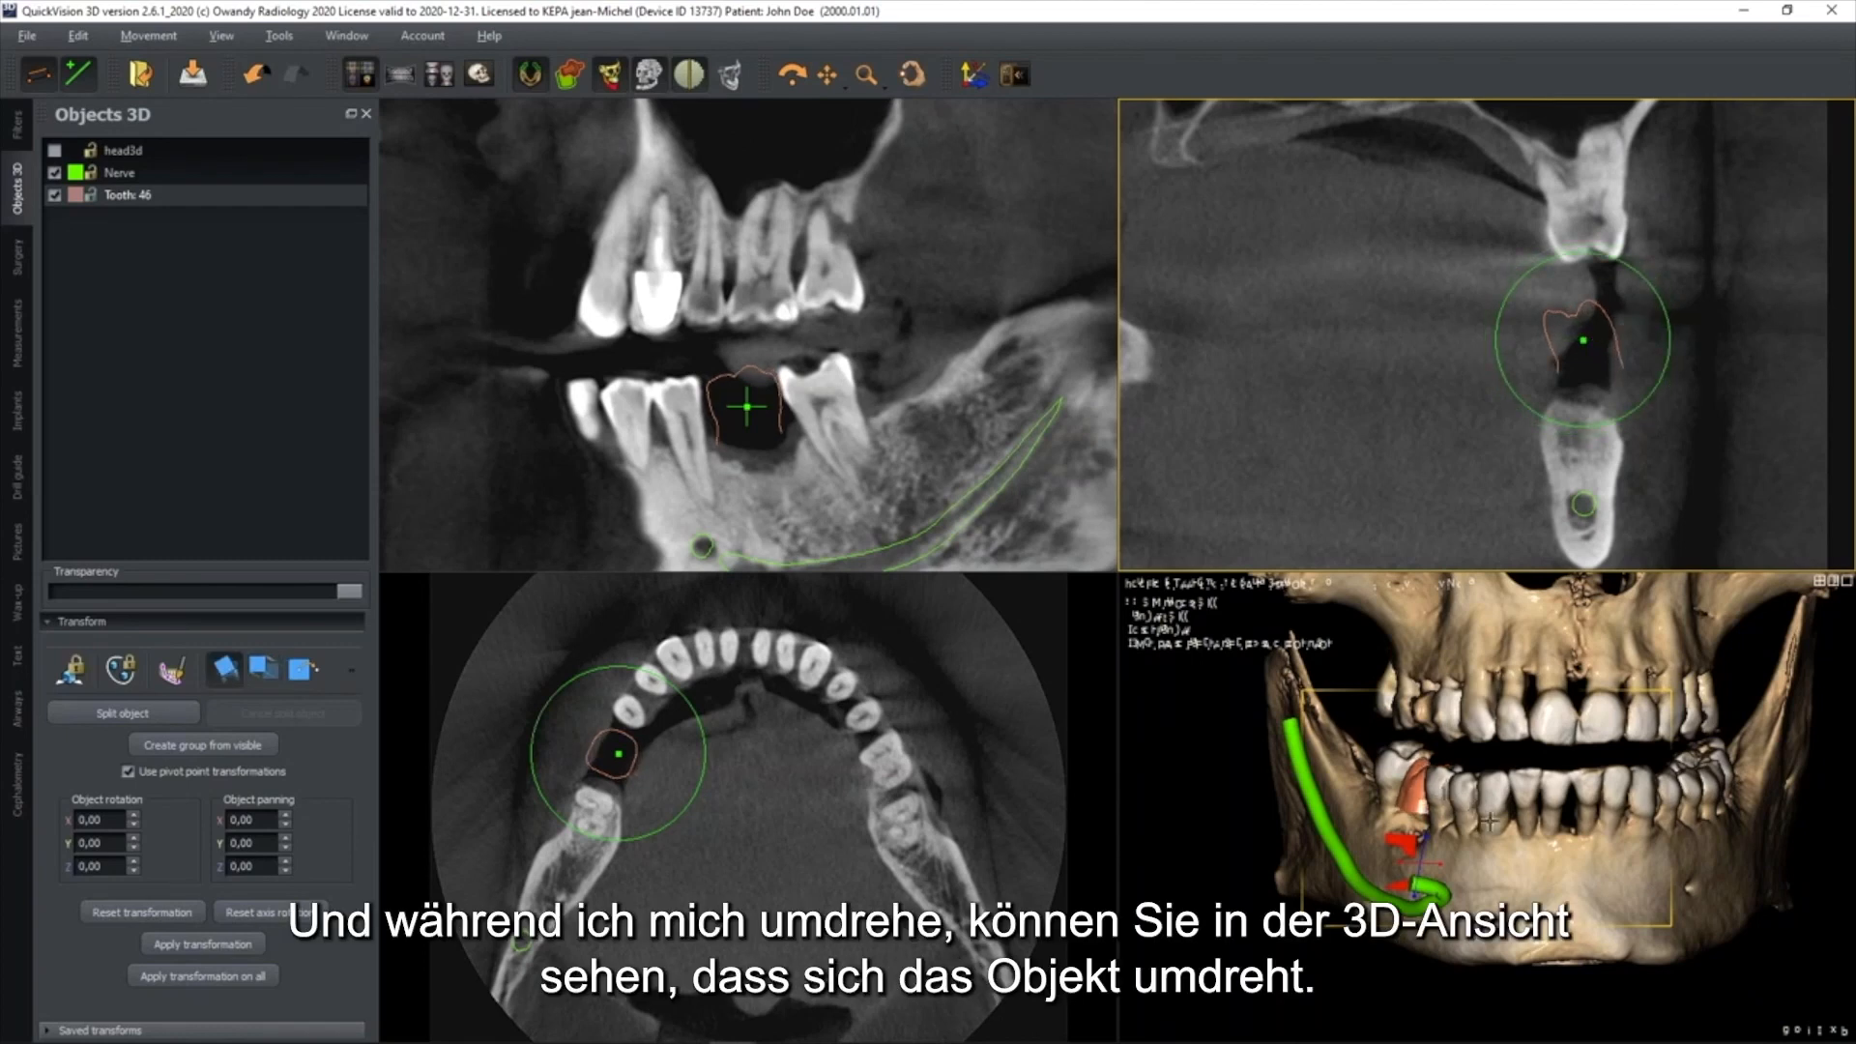
{"action": "left_click_drag", "start_coordinate": [1671, 354], "coordinate": [1666, 384]}
Crop the 3D volume from above so the upper jaw is cut away and only the lower jaw remains
{"action": "left_click_drag", "start_coordinate": [1547, 754], "coordinate": [1590, 756]}
{"action": "scroll", "coordinate": [1472, 778], "scroll_direction": "down", "scroll_amount": 3}
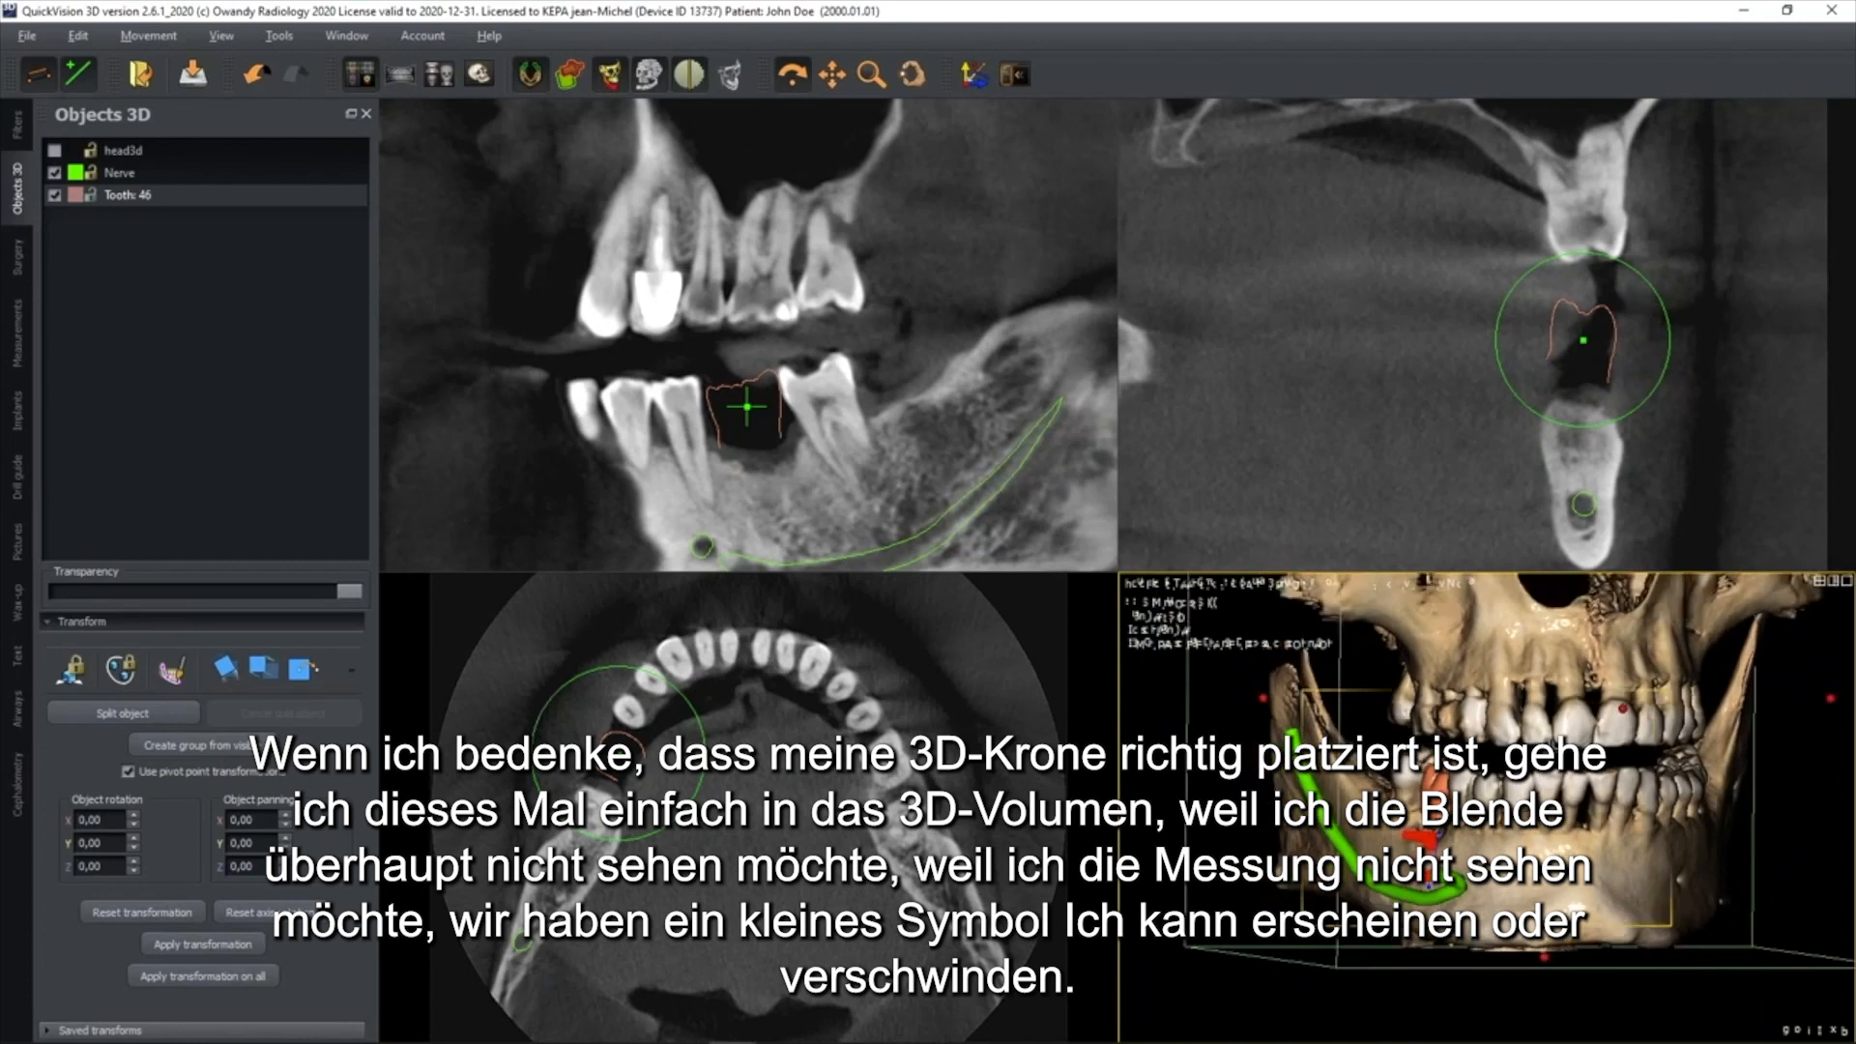
{"action": "middle_click_drag", "start_coordinate": [1500, 713], "coordinate": [1458, 800]}
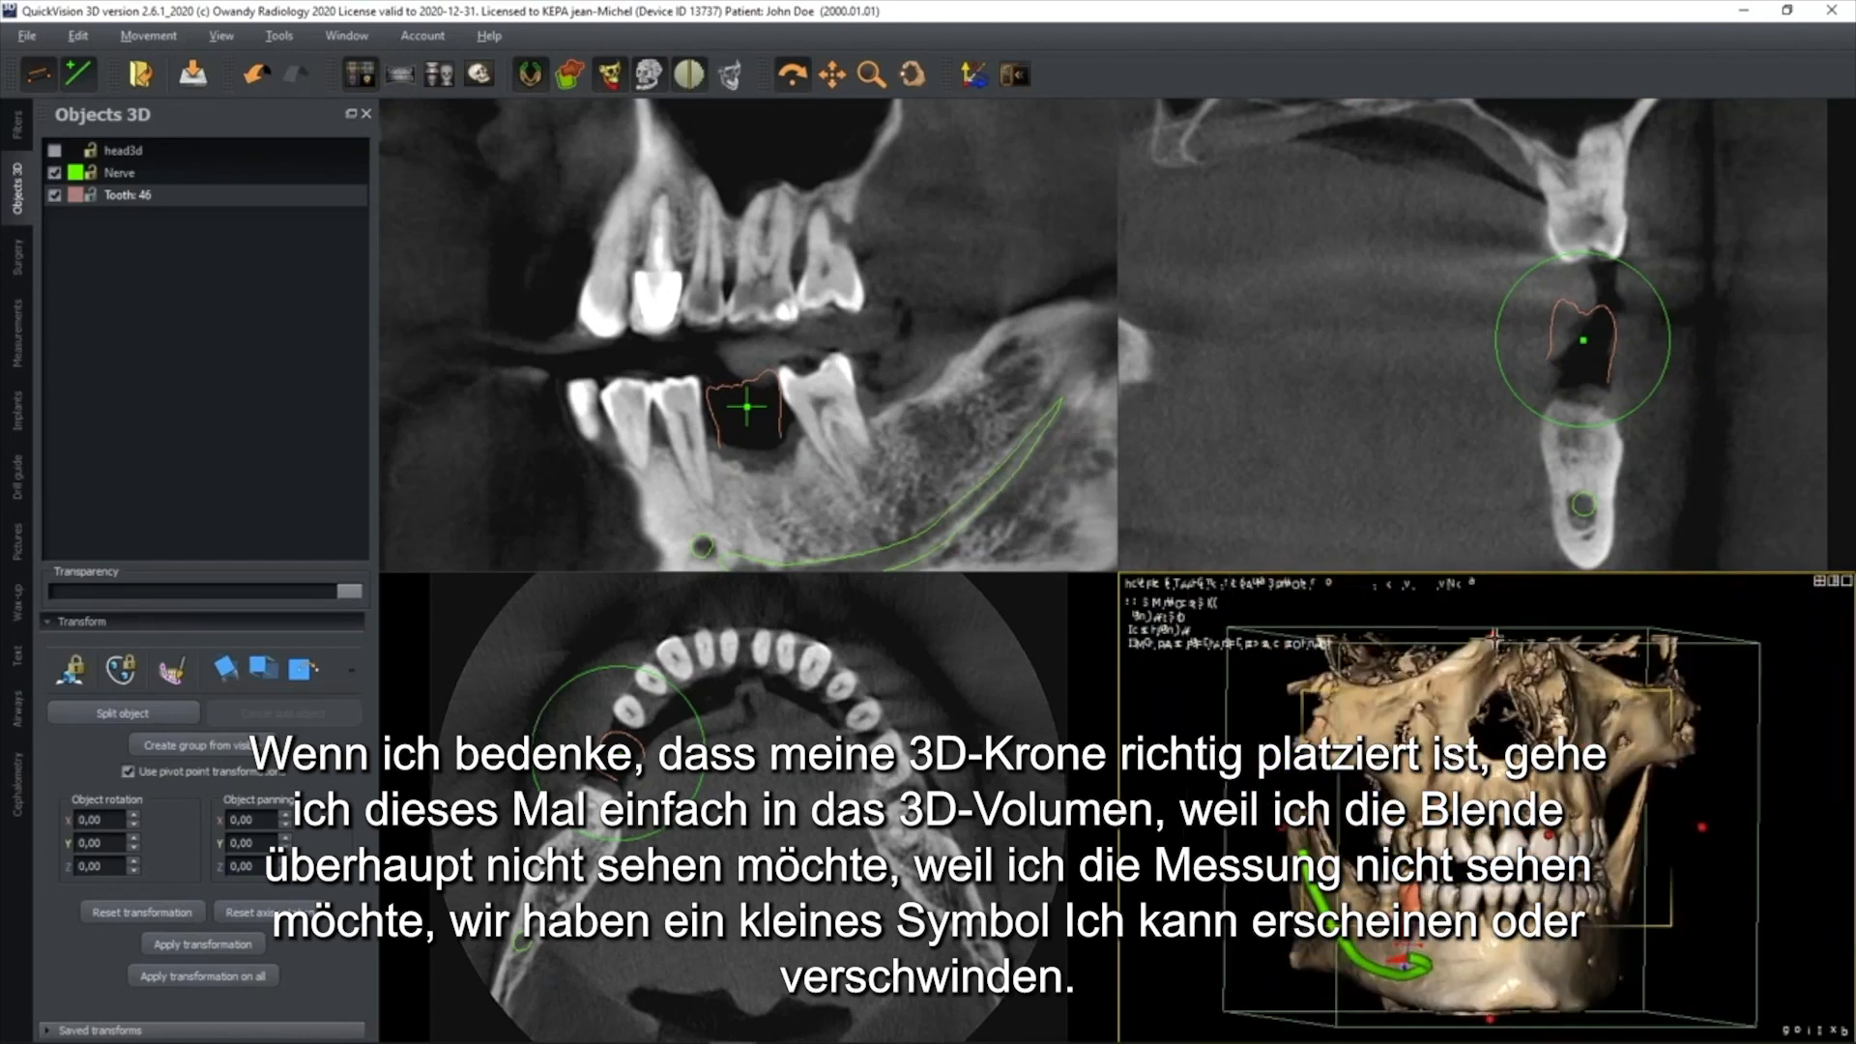
{"action": "left_click_drag", "start_coordinate": [1494, 635], "coordinate": [1494, 863]}
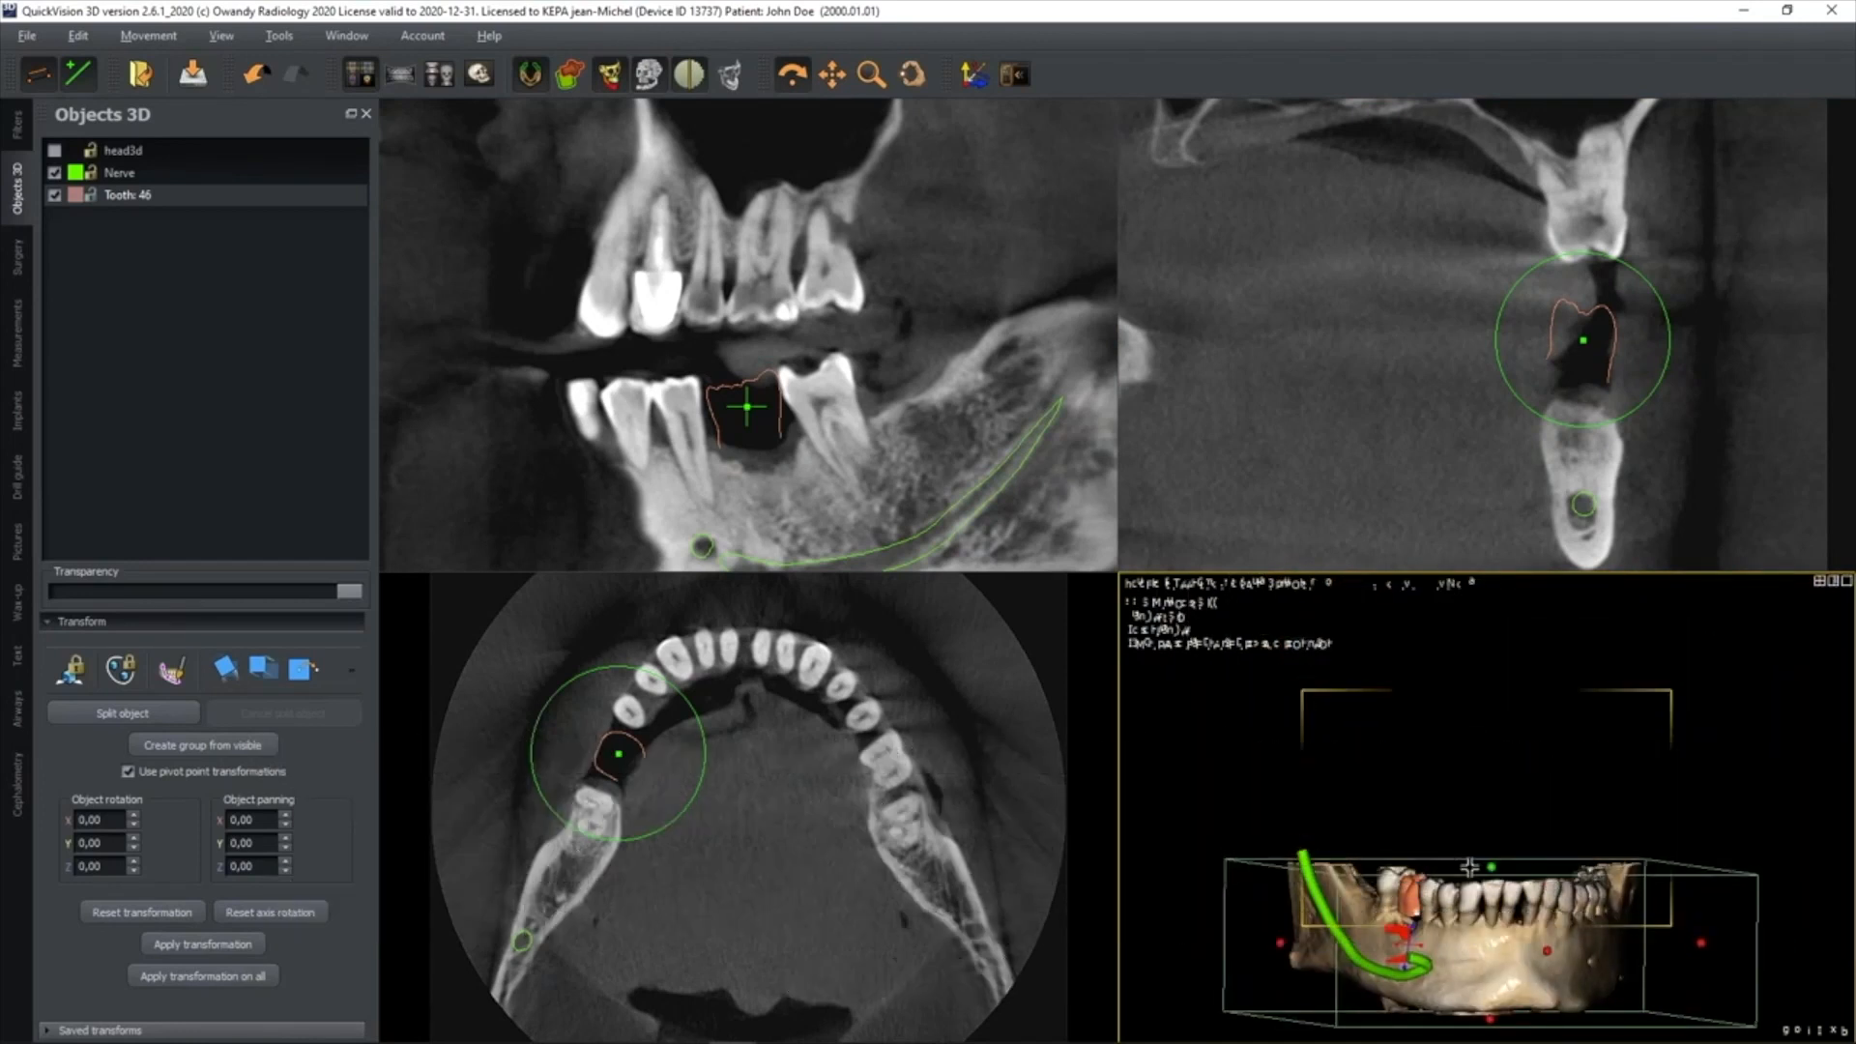
{"action": "middle_click_drag", "start_coordinate": [1508, 805], "coordinate": [1600, 670]}
{"action": "mouse_move", "coordinate": [1584, 797]}
{"action": "left_mouse_down"}
{"action": "mouse_move", "coordinate": [1636, 796]}
{"action": "mouse_move", "coordinate": [1557, 797]}
{"action": "mouse_move", "coordinate": [1609, 797]}
{"action": "left_mouse_up"}
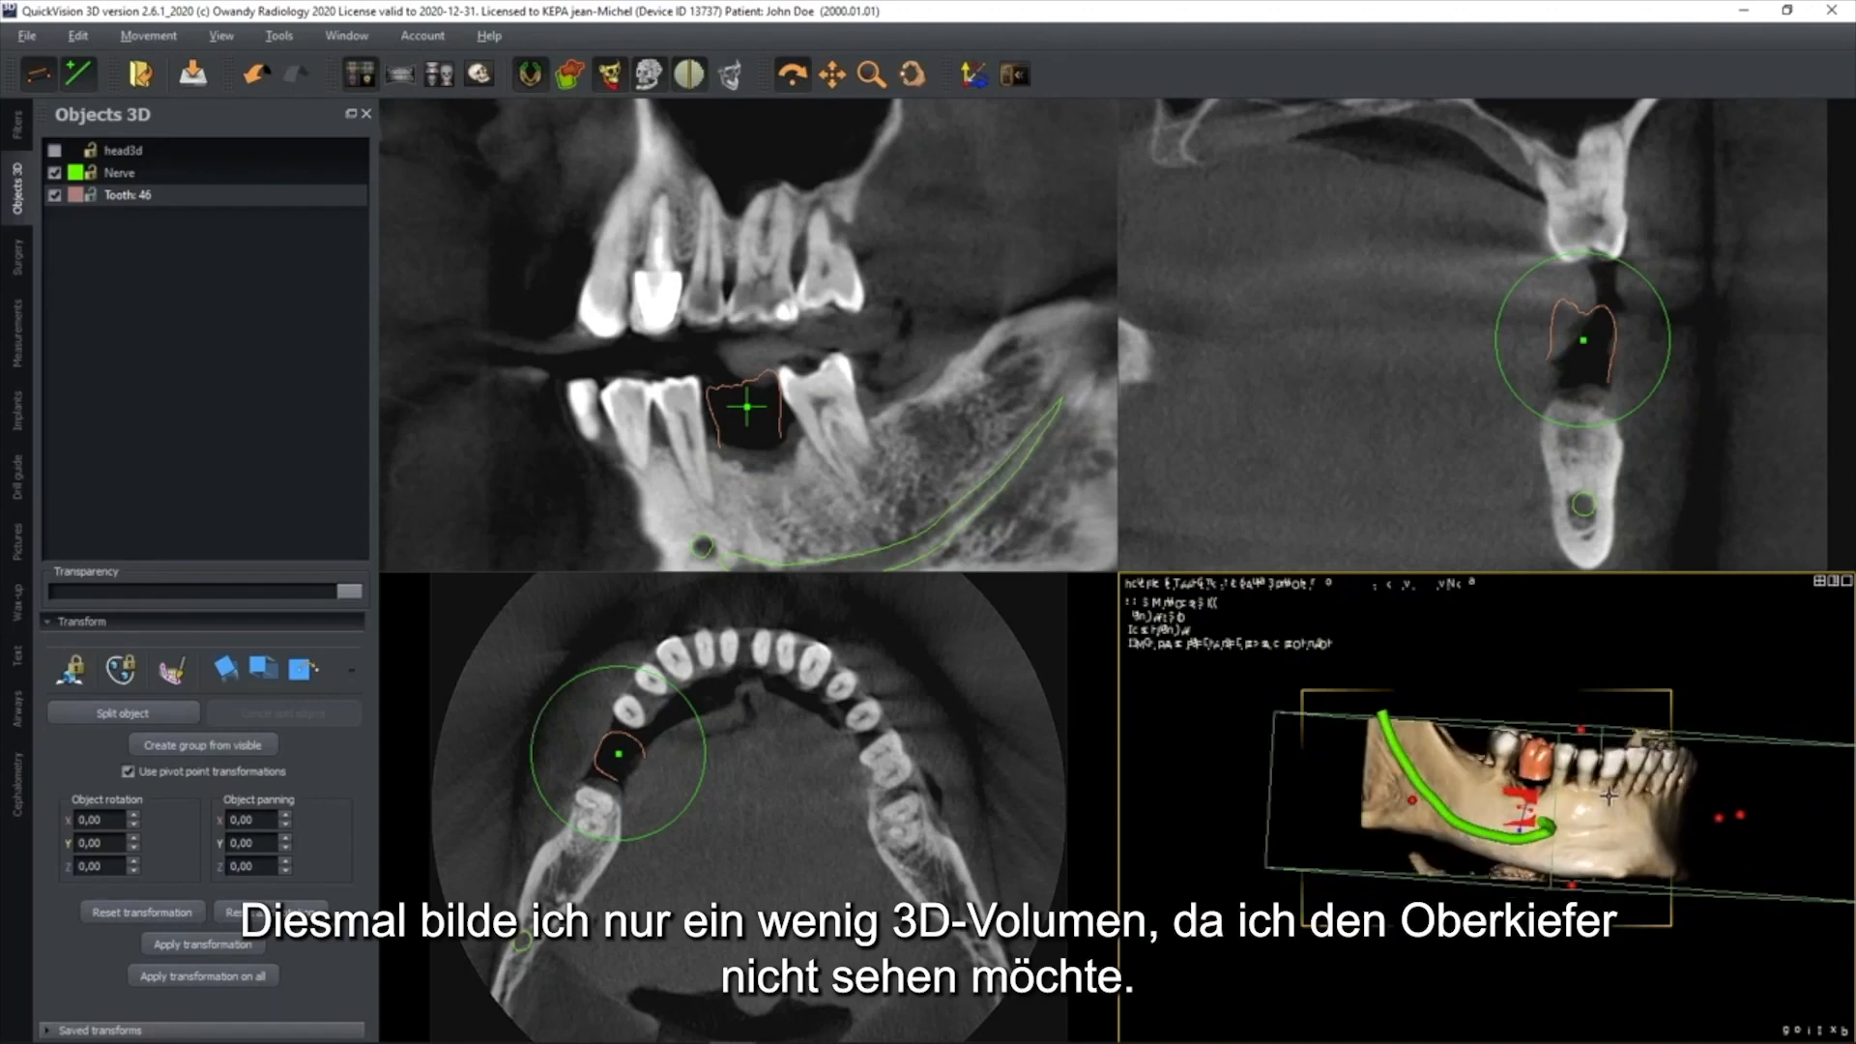
Hide the clipping box and the measurements in the 3D view of the lower jaw
{"action": "left_click", "coordinate": [1176, 620]}
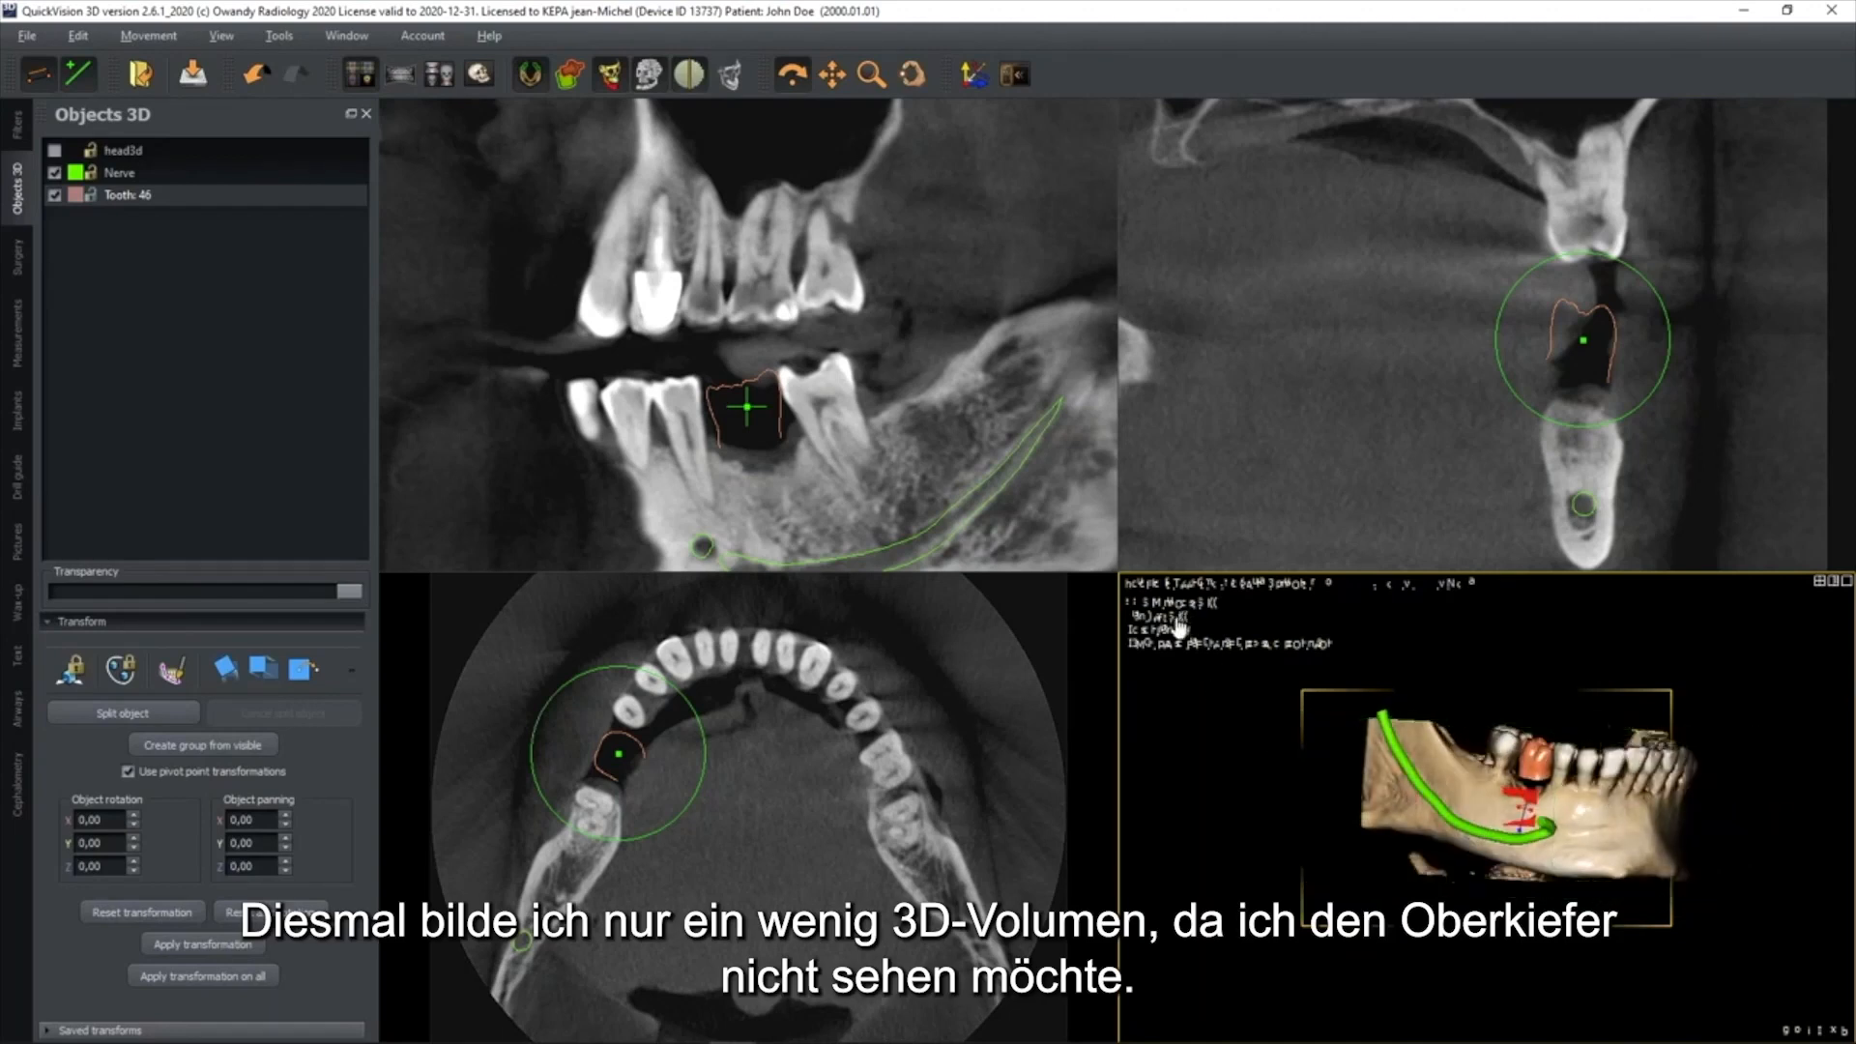
{"action": "left_click", "coordinate": [38, 74]}
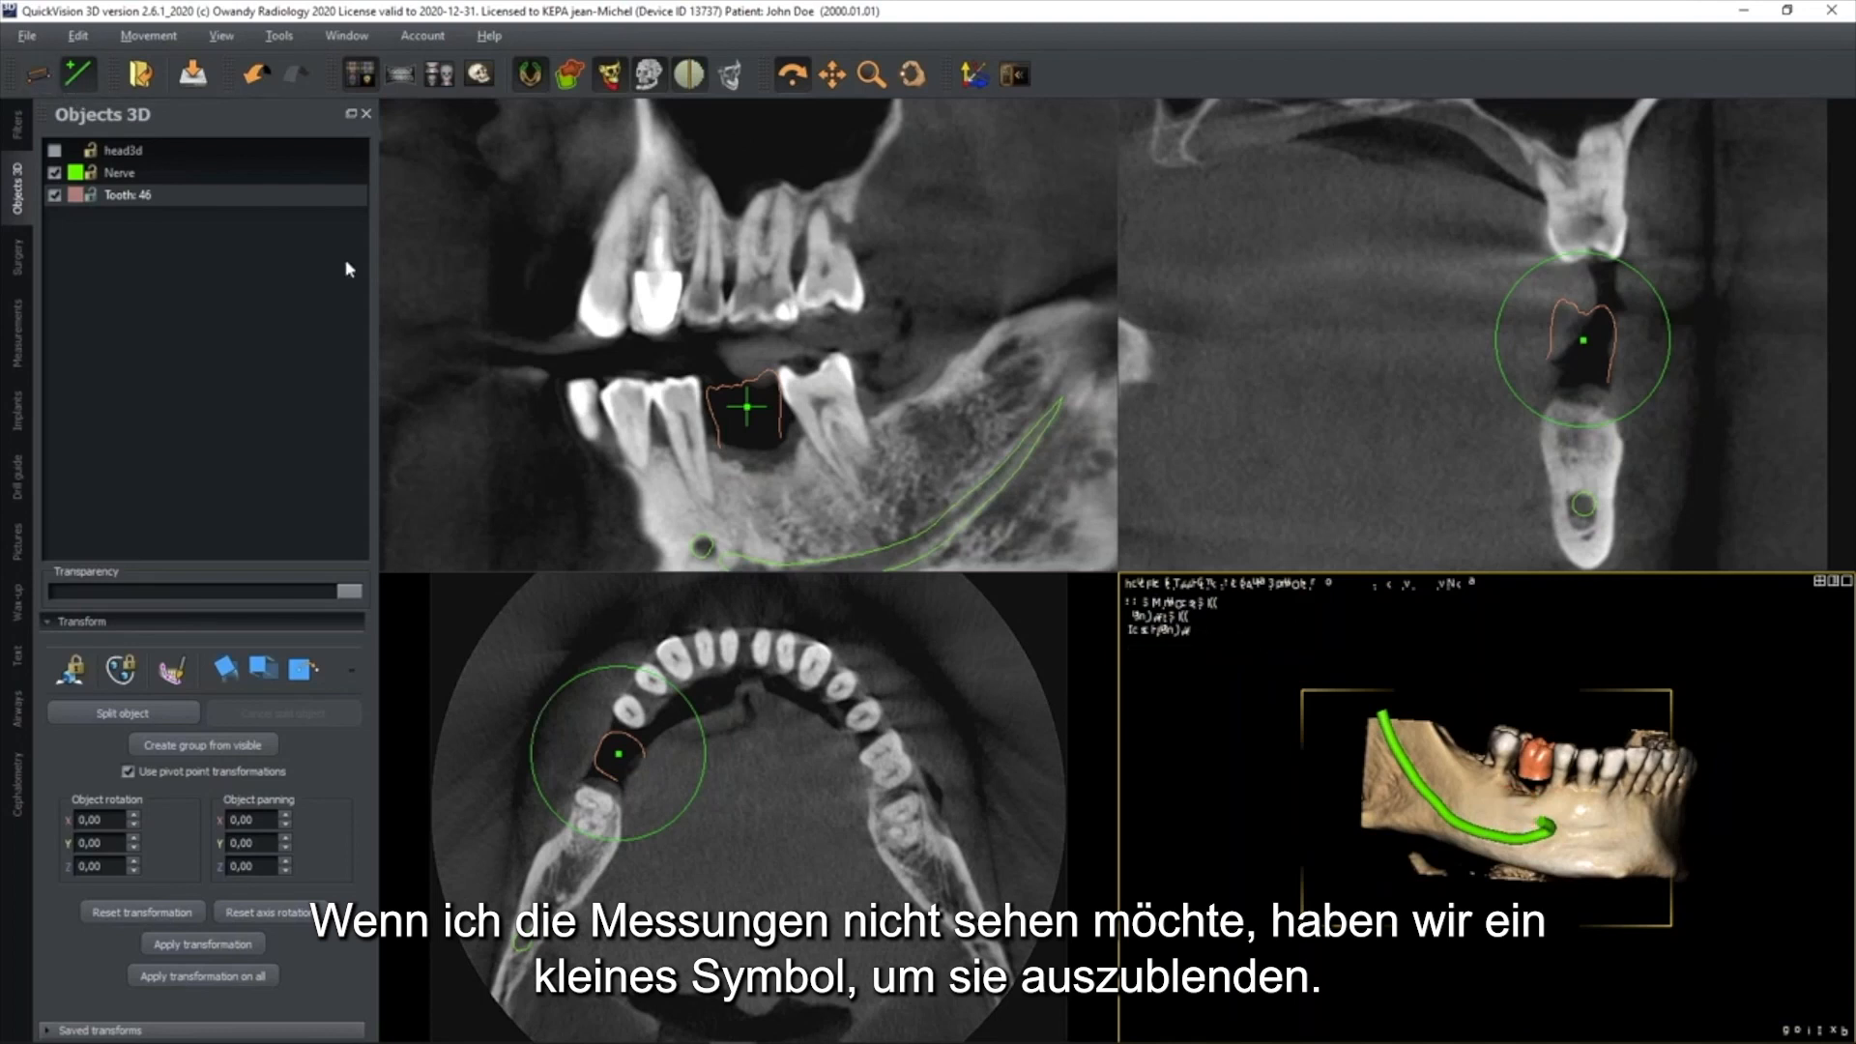
{"action": "left_click_drag", "start_coordinate": [1592, 800], "coordinate": [1586, 801]}
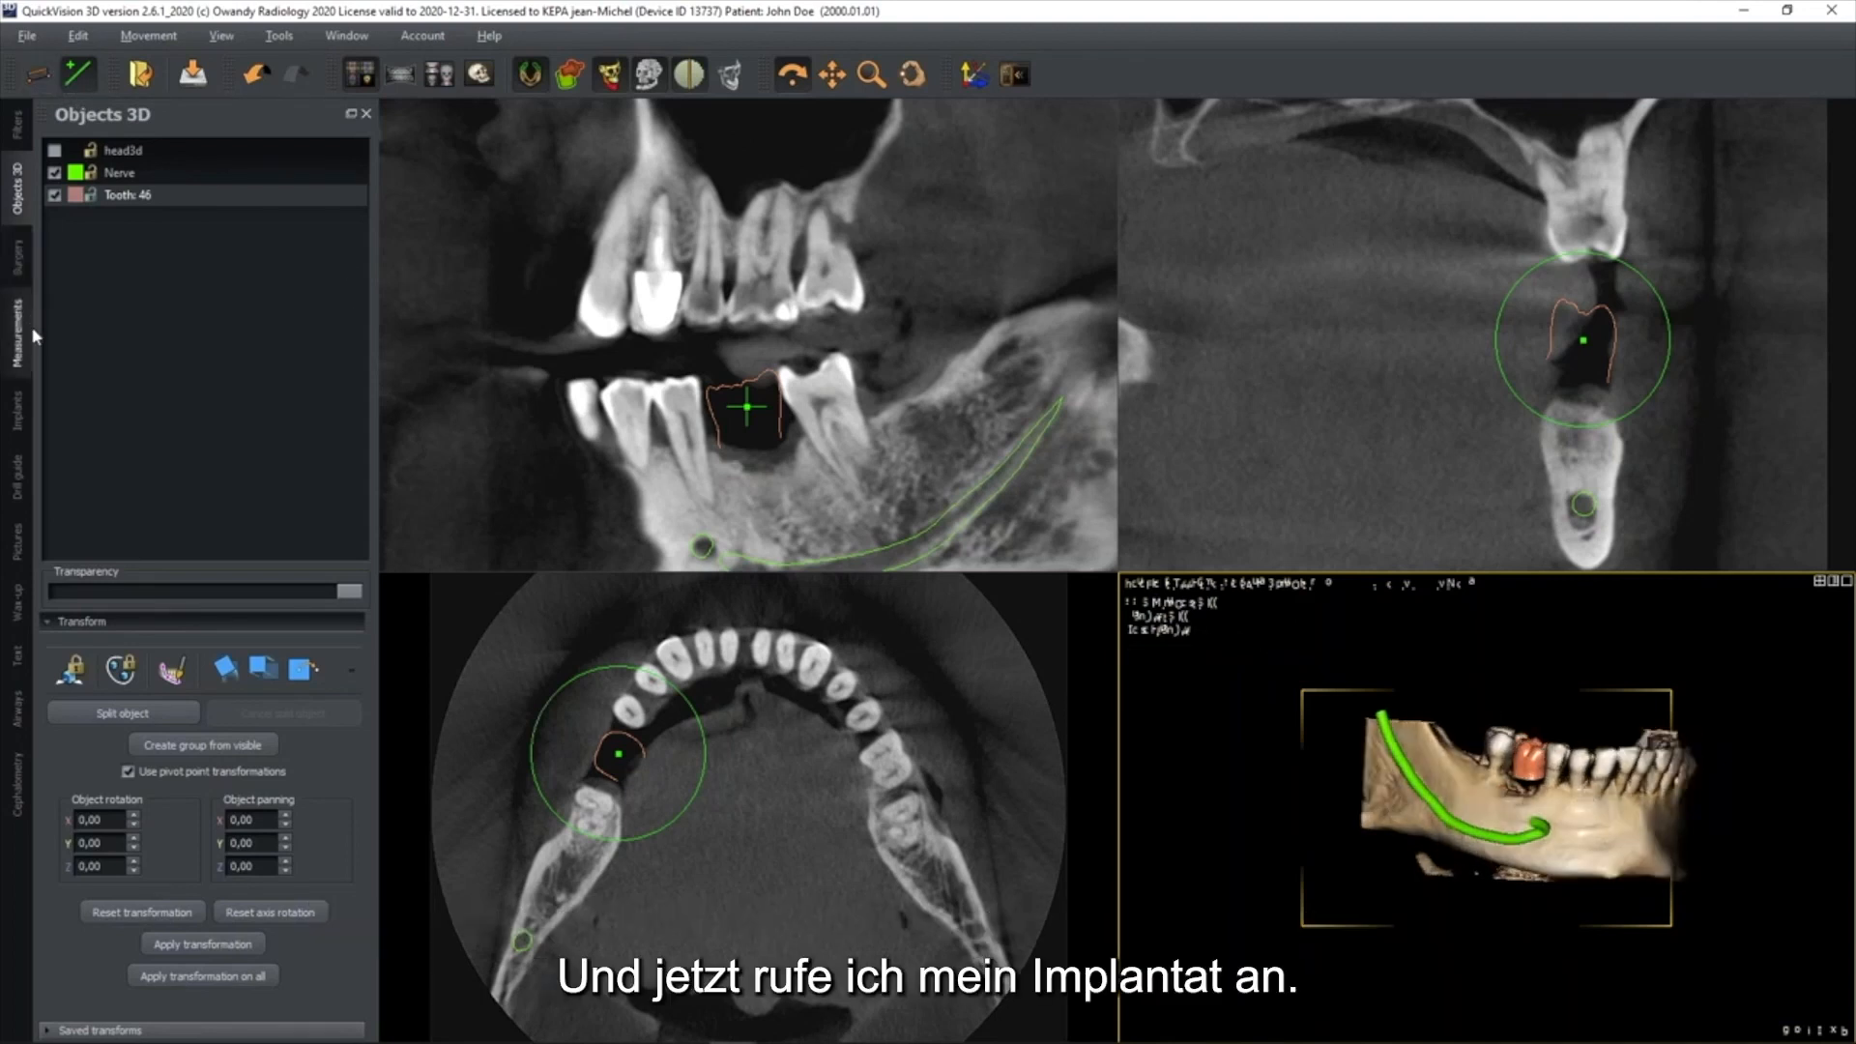
Show the tooth 46 implant and tilt its axis towards the centre of the crown in the slice views
{"action": "left_click", "coordinate": [17, 418]}
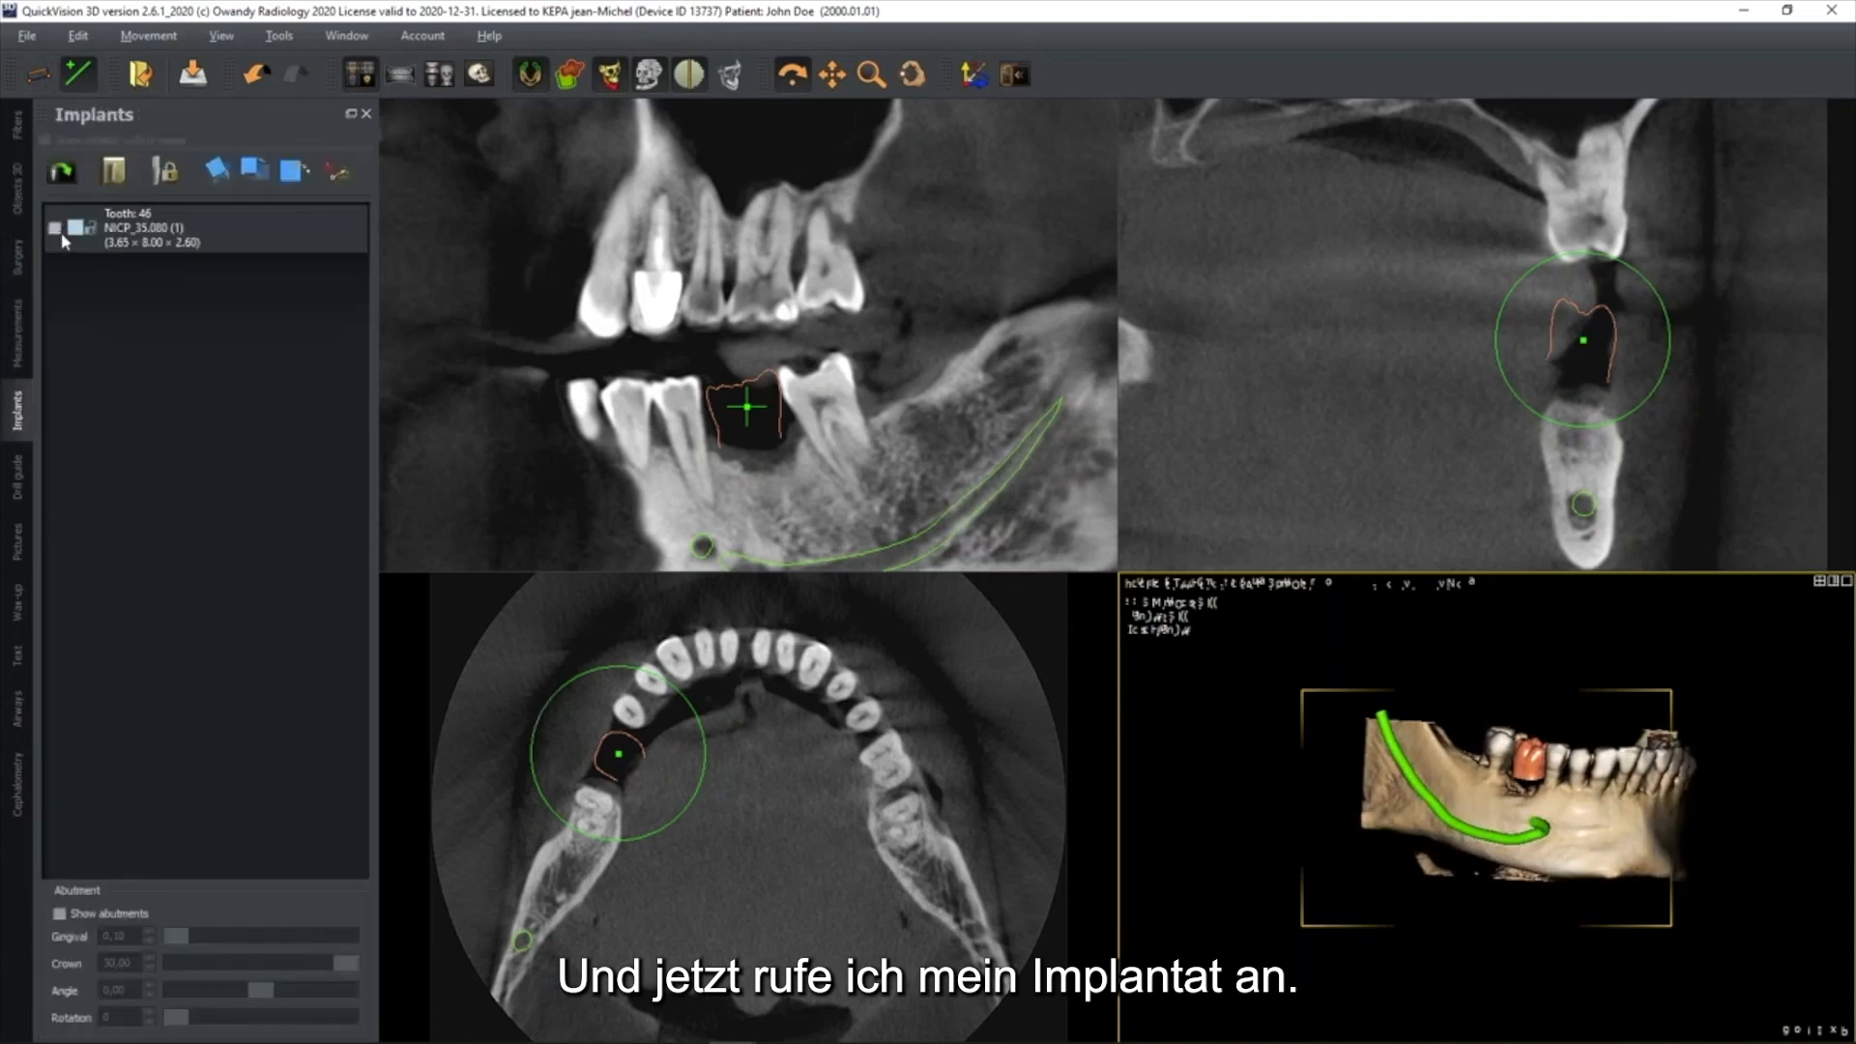
{"action": "left_click", "coordinate": [54, 228]}
{"action": "middle_click_drag", "start_coordinate": [862, 468], "coordinate": [883, 403]}
{"action": "left_click_drag", "start_coordinate": [776, 395], "coordinate": [785, 423]}
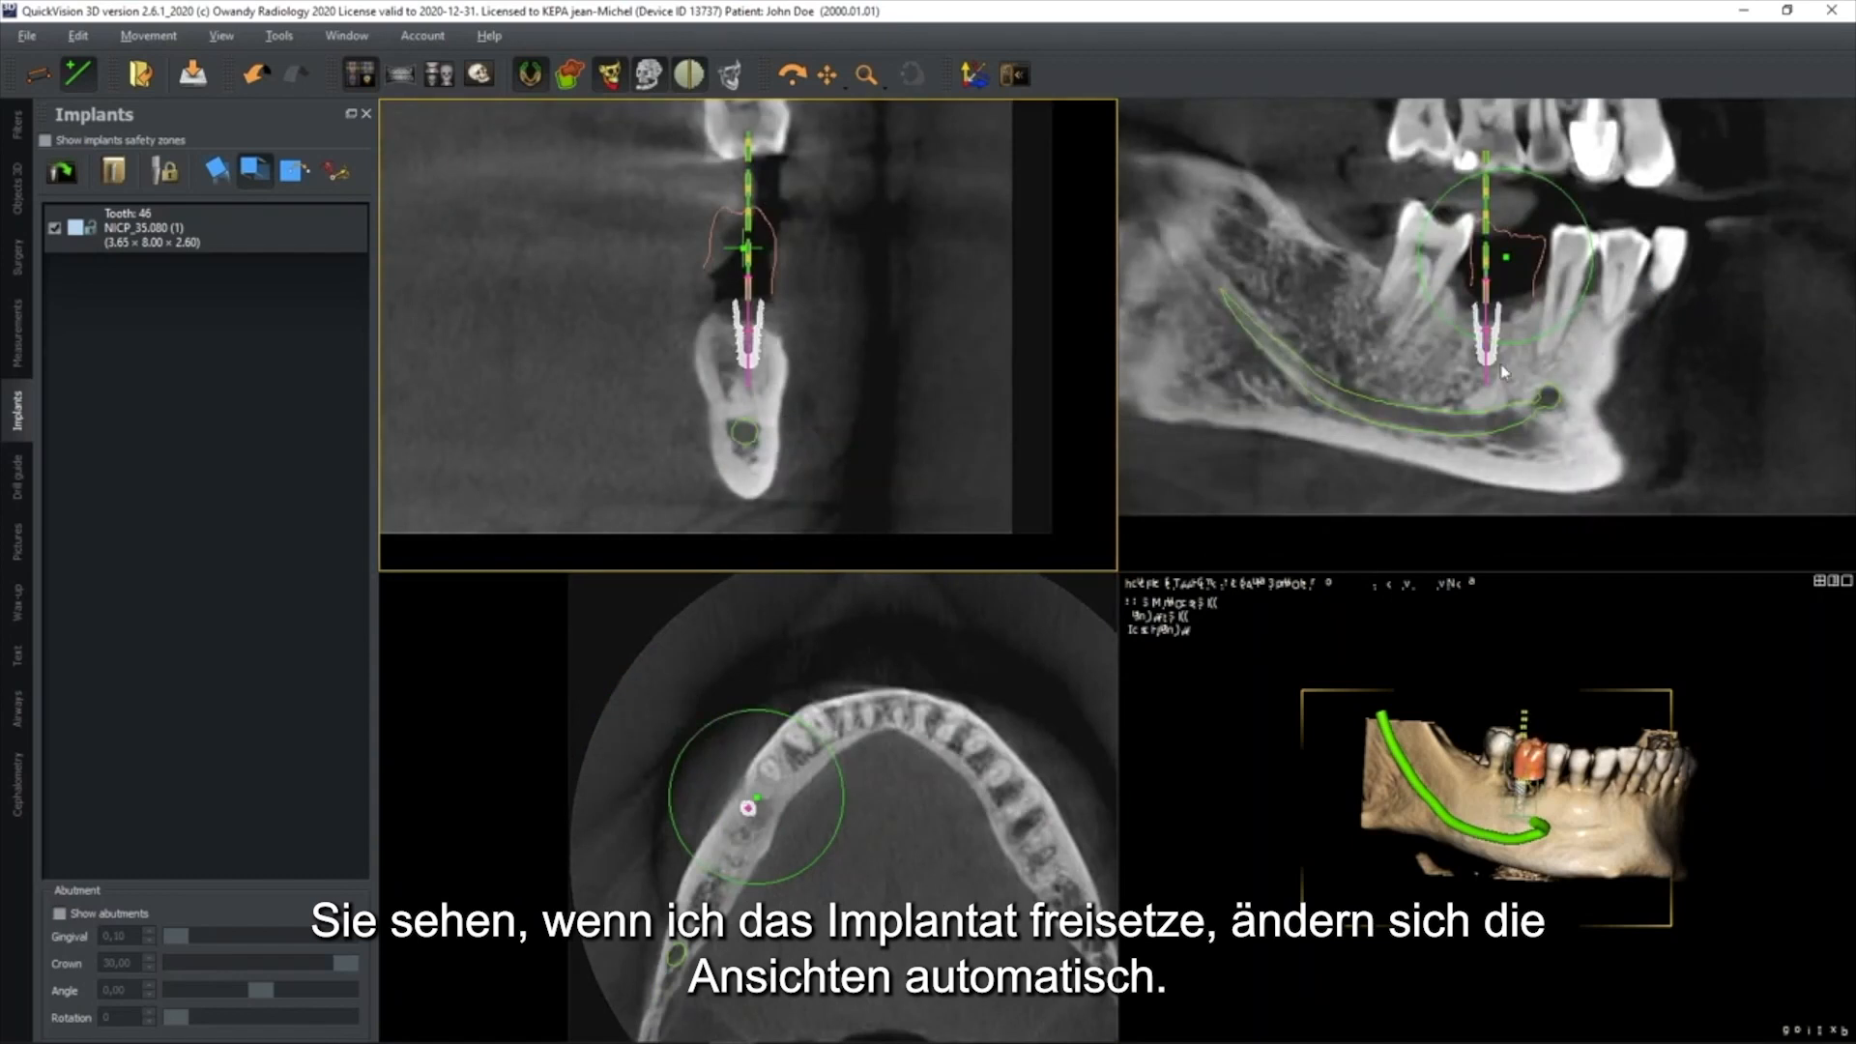
{"action": "left_click_drag", "start_coordinate": [1489, 379], "coordinate": [1480, 377]}
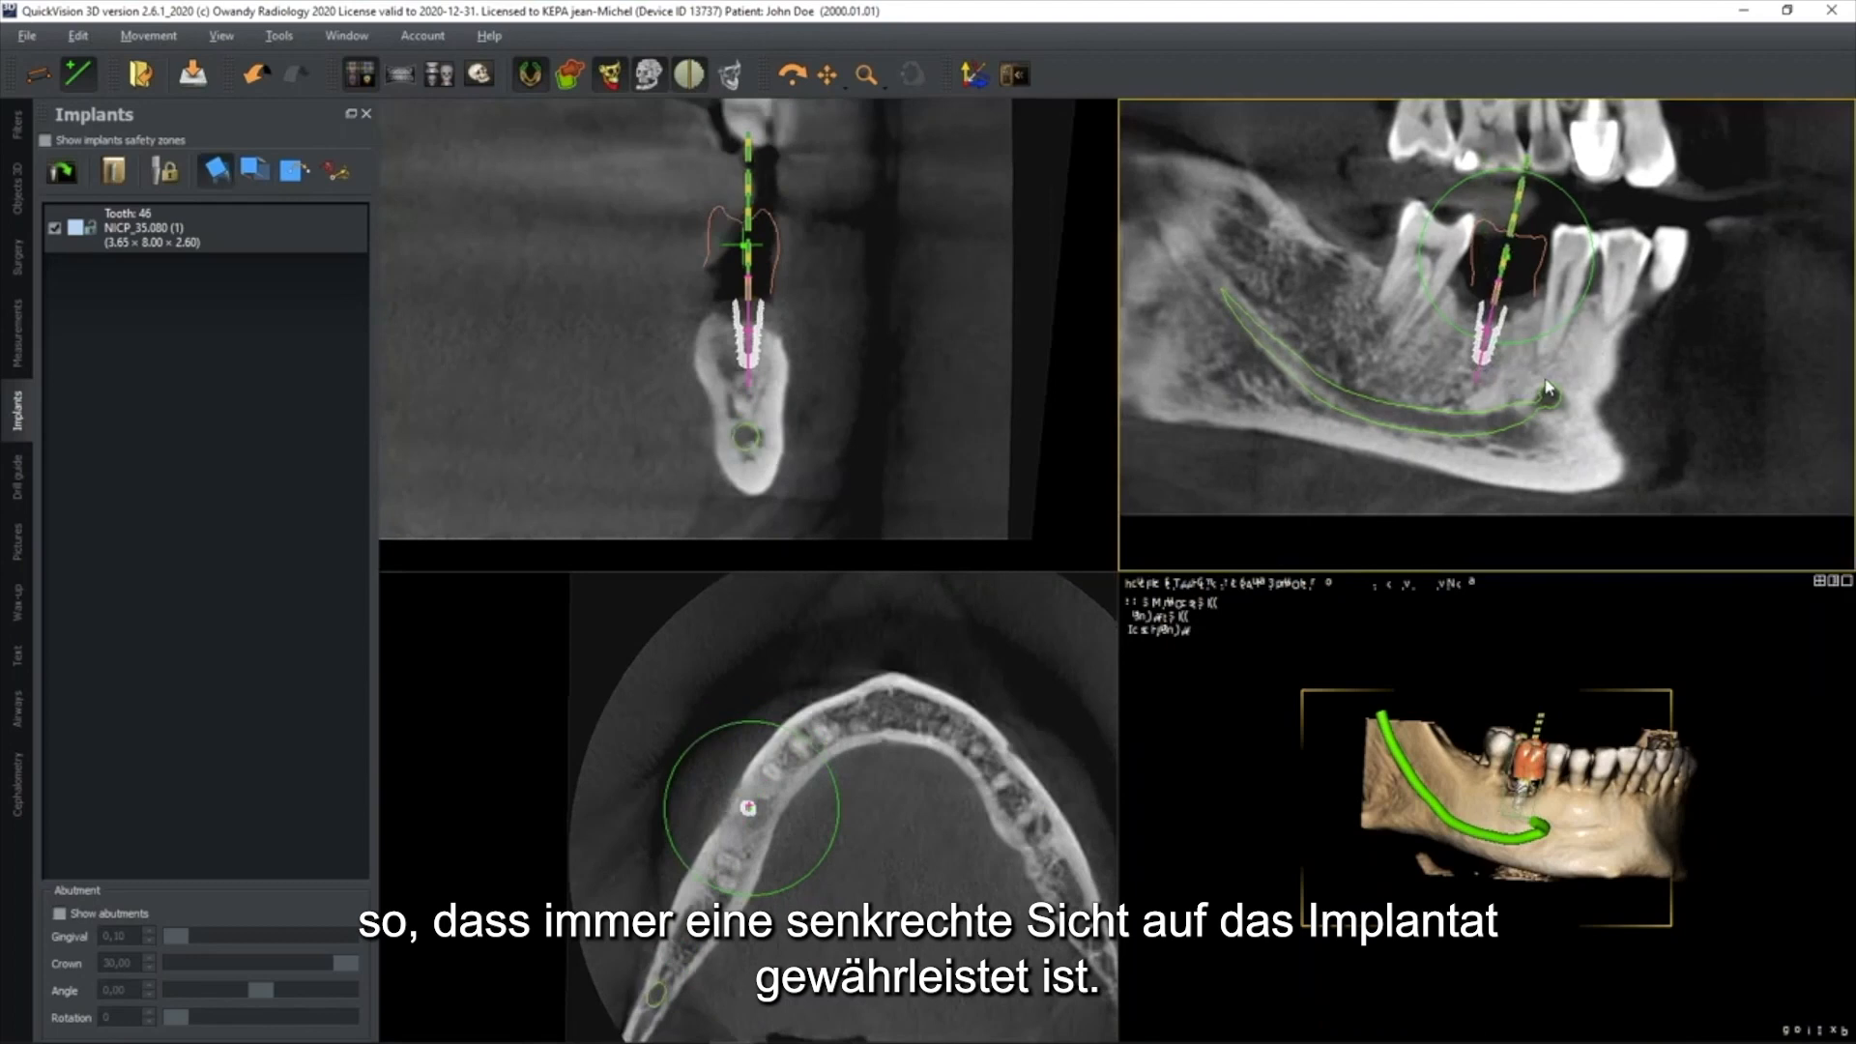
Move the tooth 46 implant and fine-tune its alignment with the centre of the crown in both vertical slice views
{"action": "left_click", "coordinate": [16, 188]}
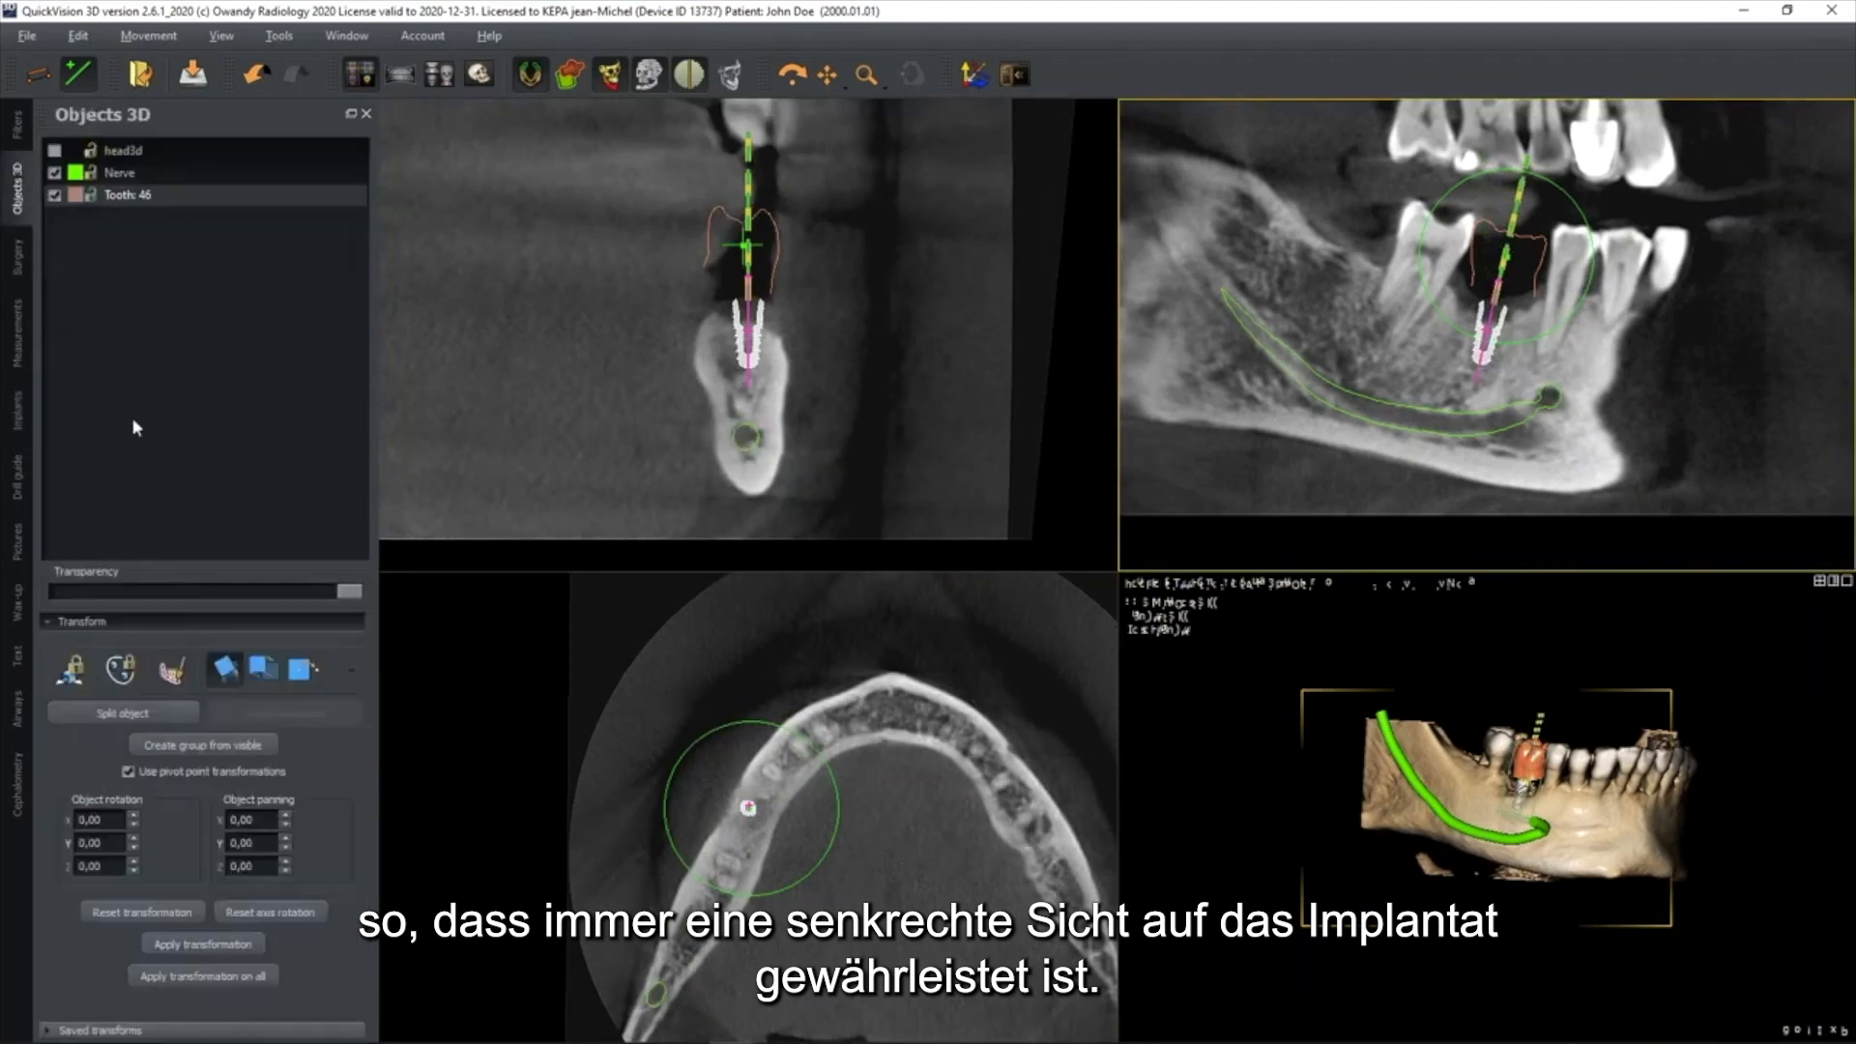
{"action": "left_click", "coordinate": [263, 667]}
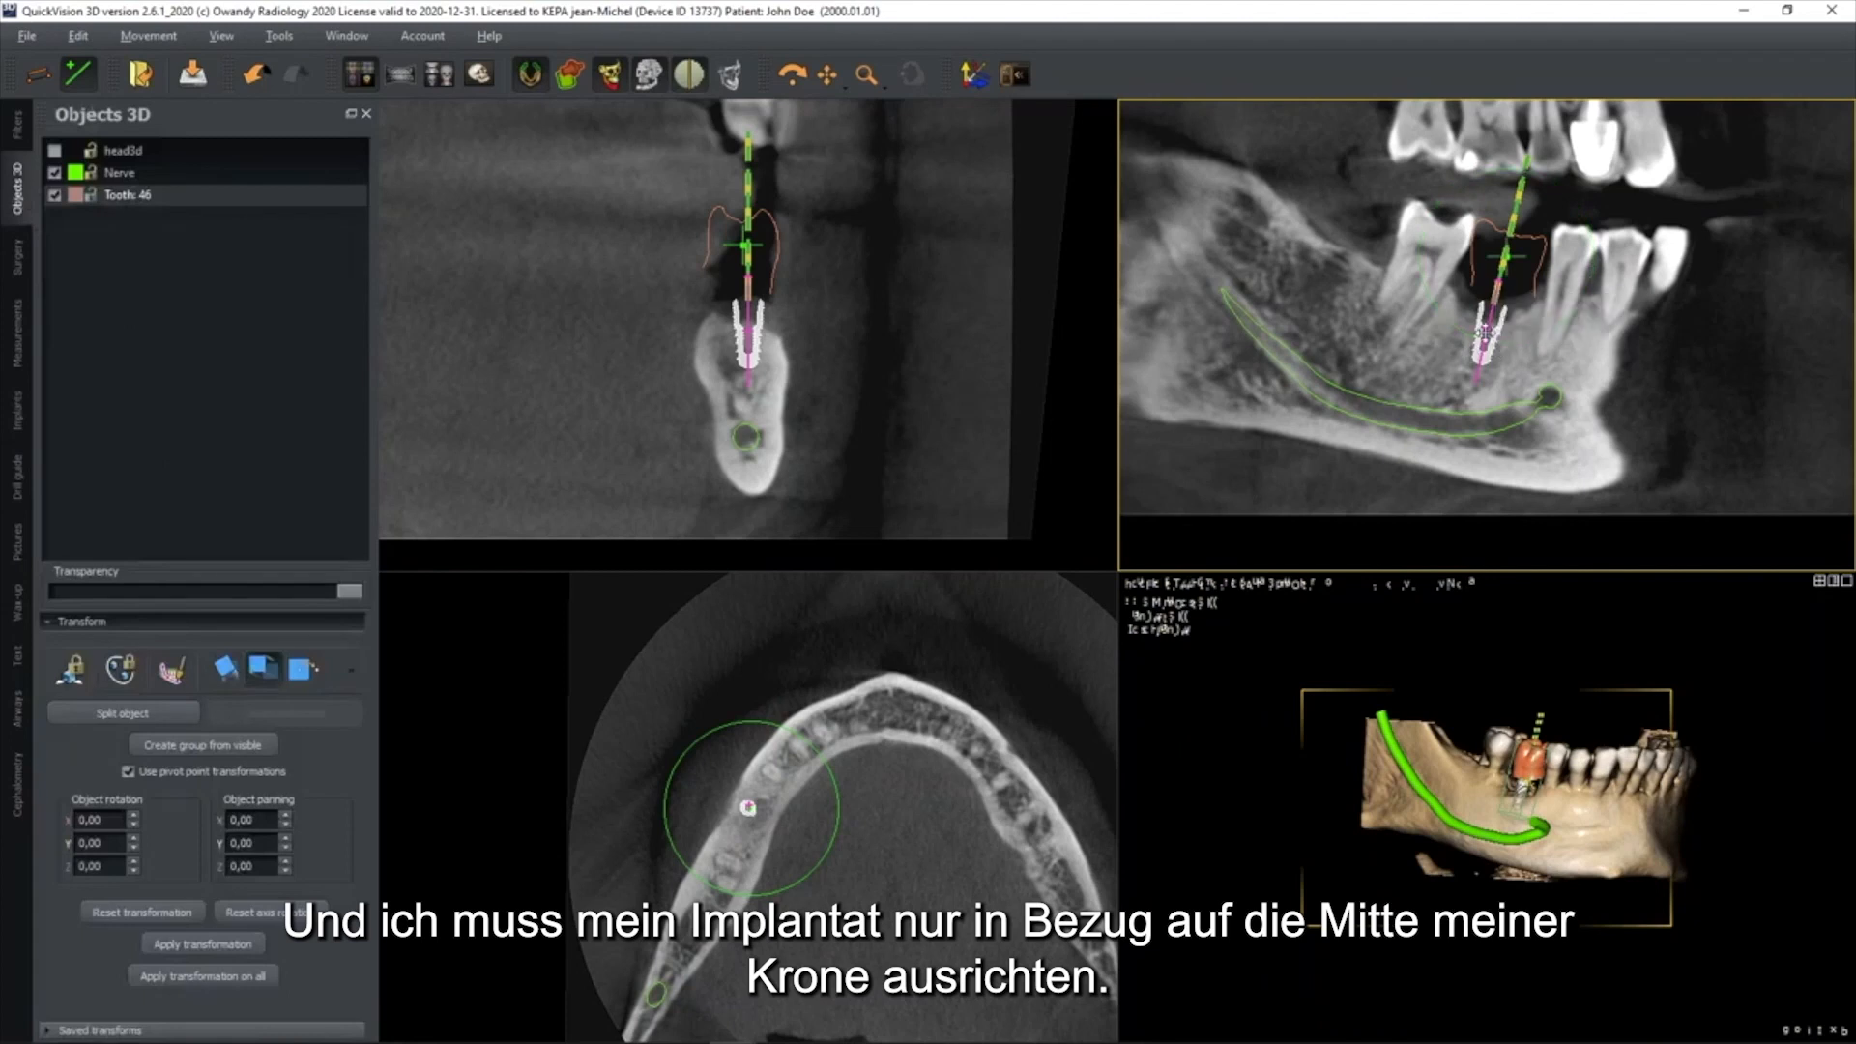
{"action": "left_click_drag", "start_coordinate": [1487, 336], "coordinate": [1486, 335]}
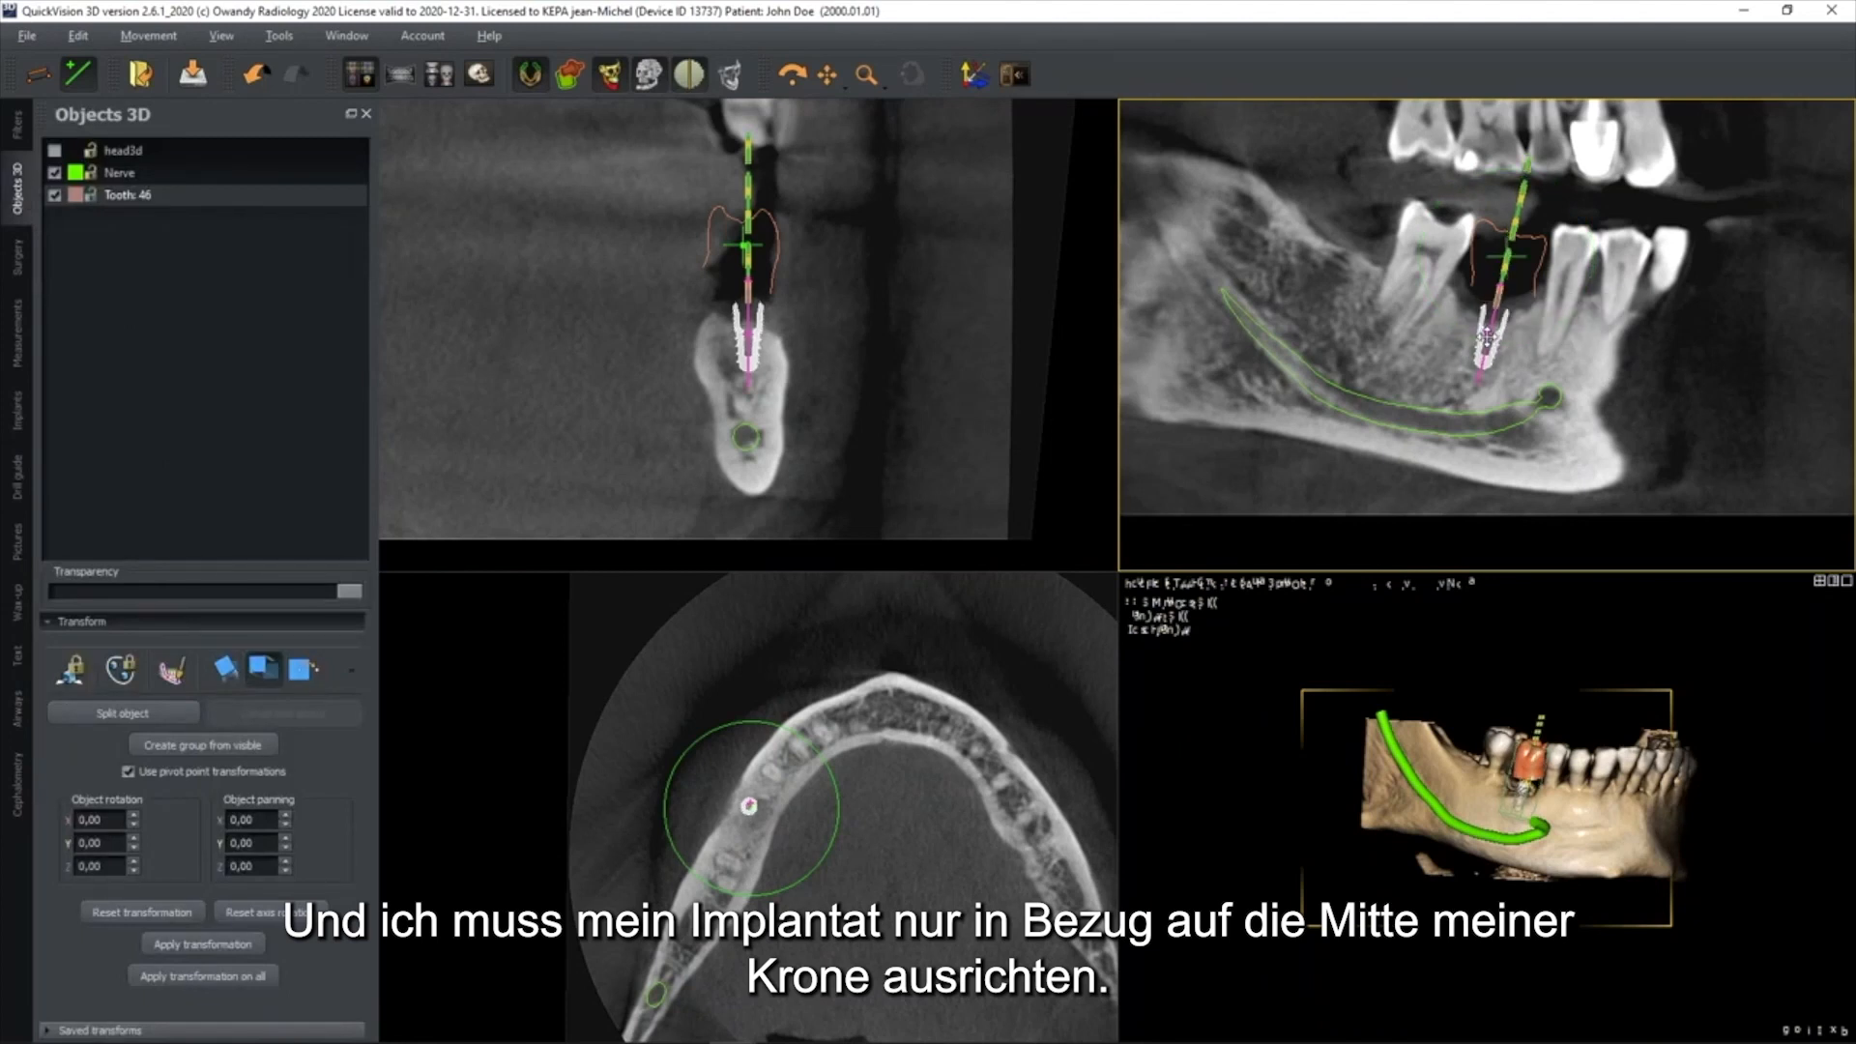
{"action": "scroll", "coordinate": [1487, 335], "scroll_direction": "up", "scroll_amount": 2}
{"action": "scroll", "coordinate": [825, 321], "scroll_direction": "up", "scroll_amount": 2}
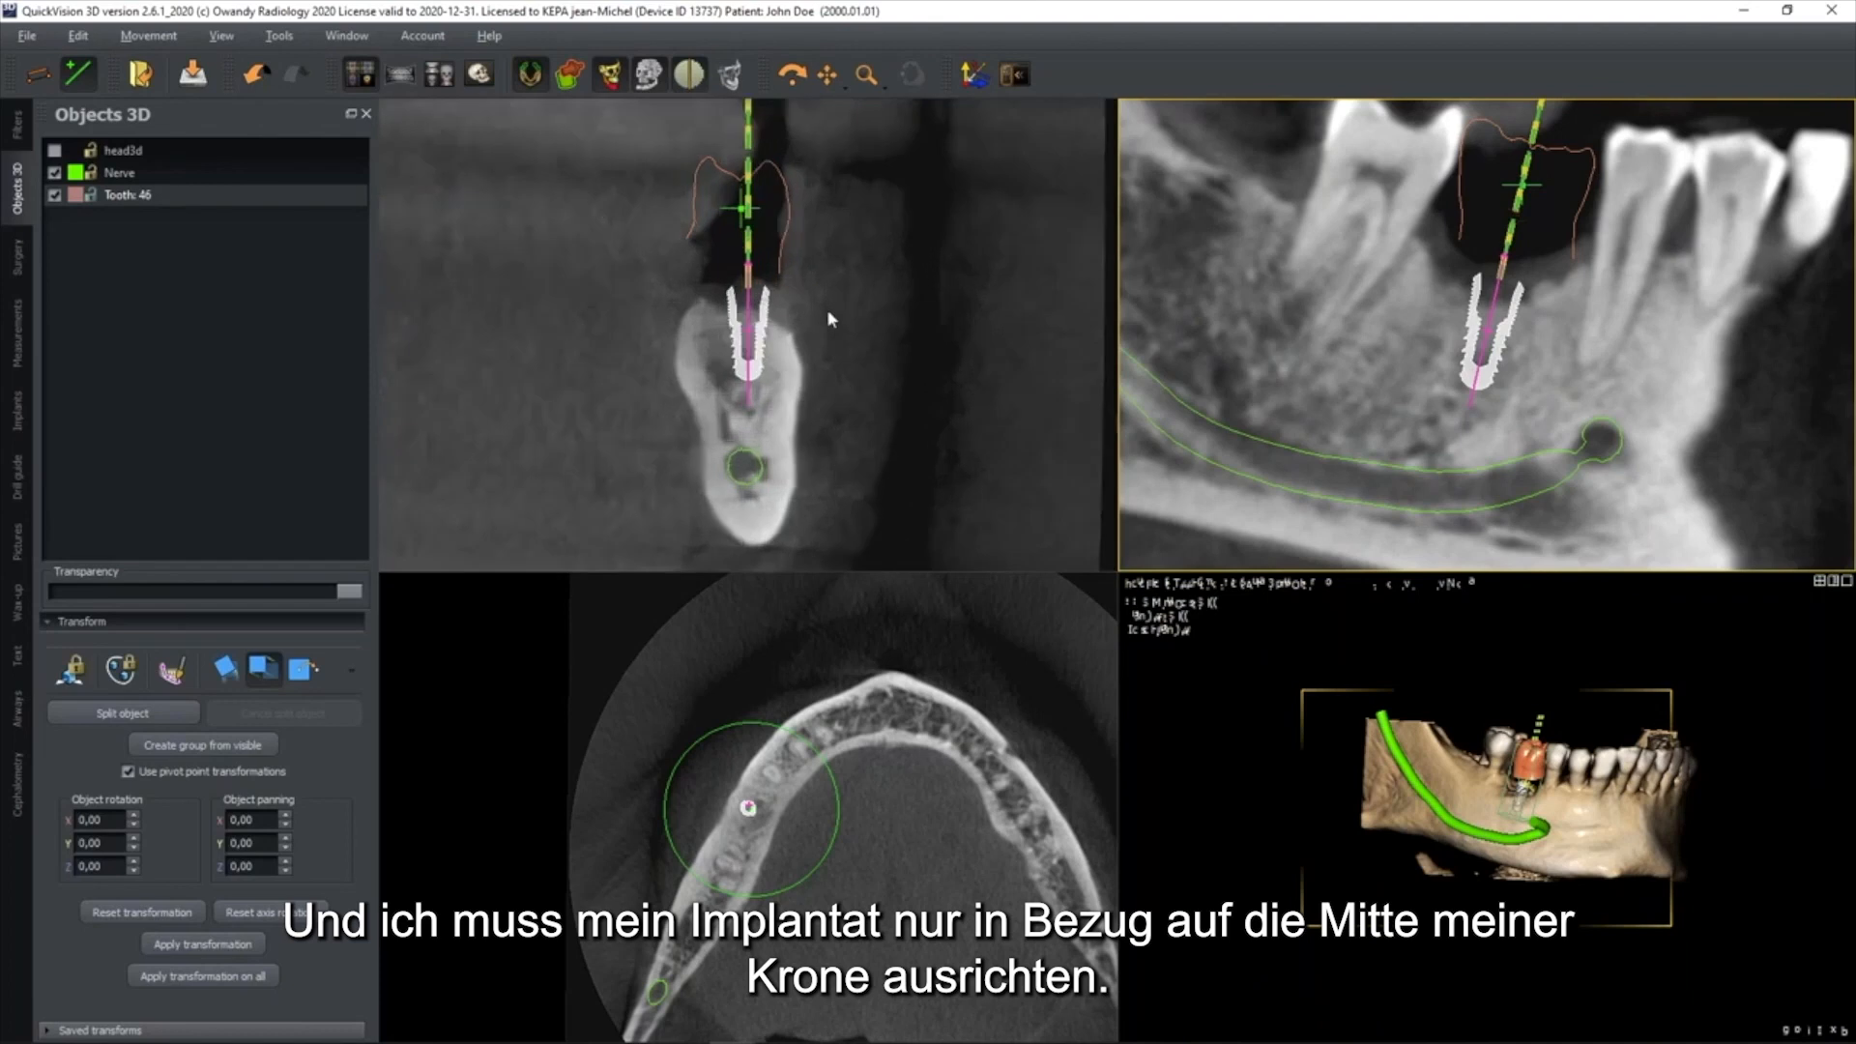
{"action": "left_click", "coordinate": [746, 414]}
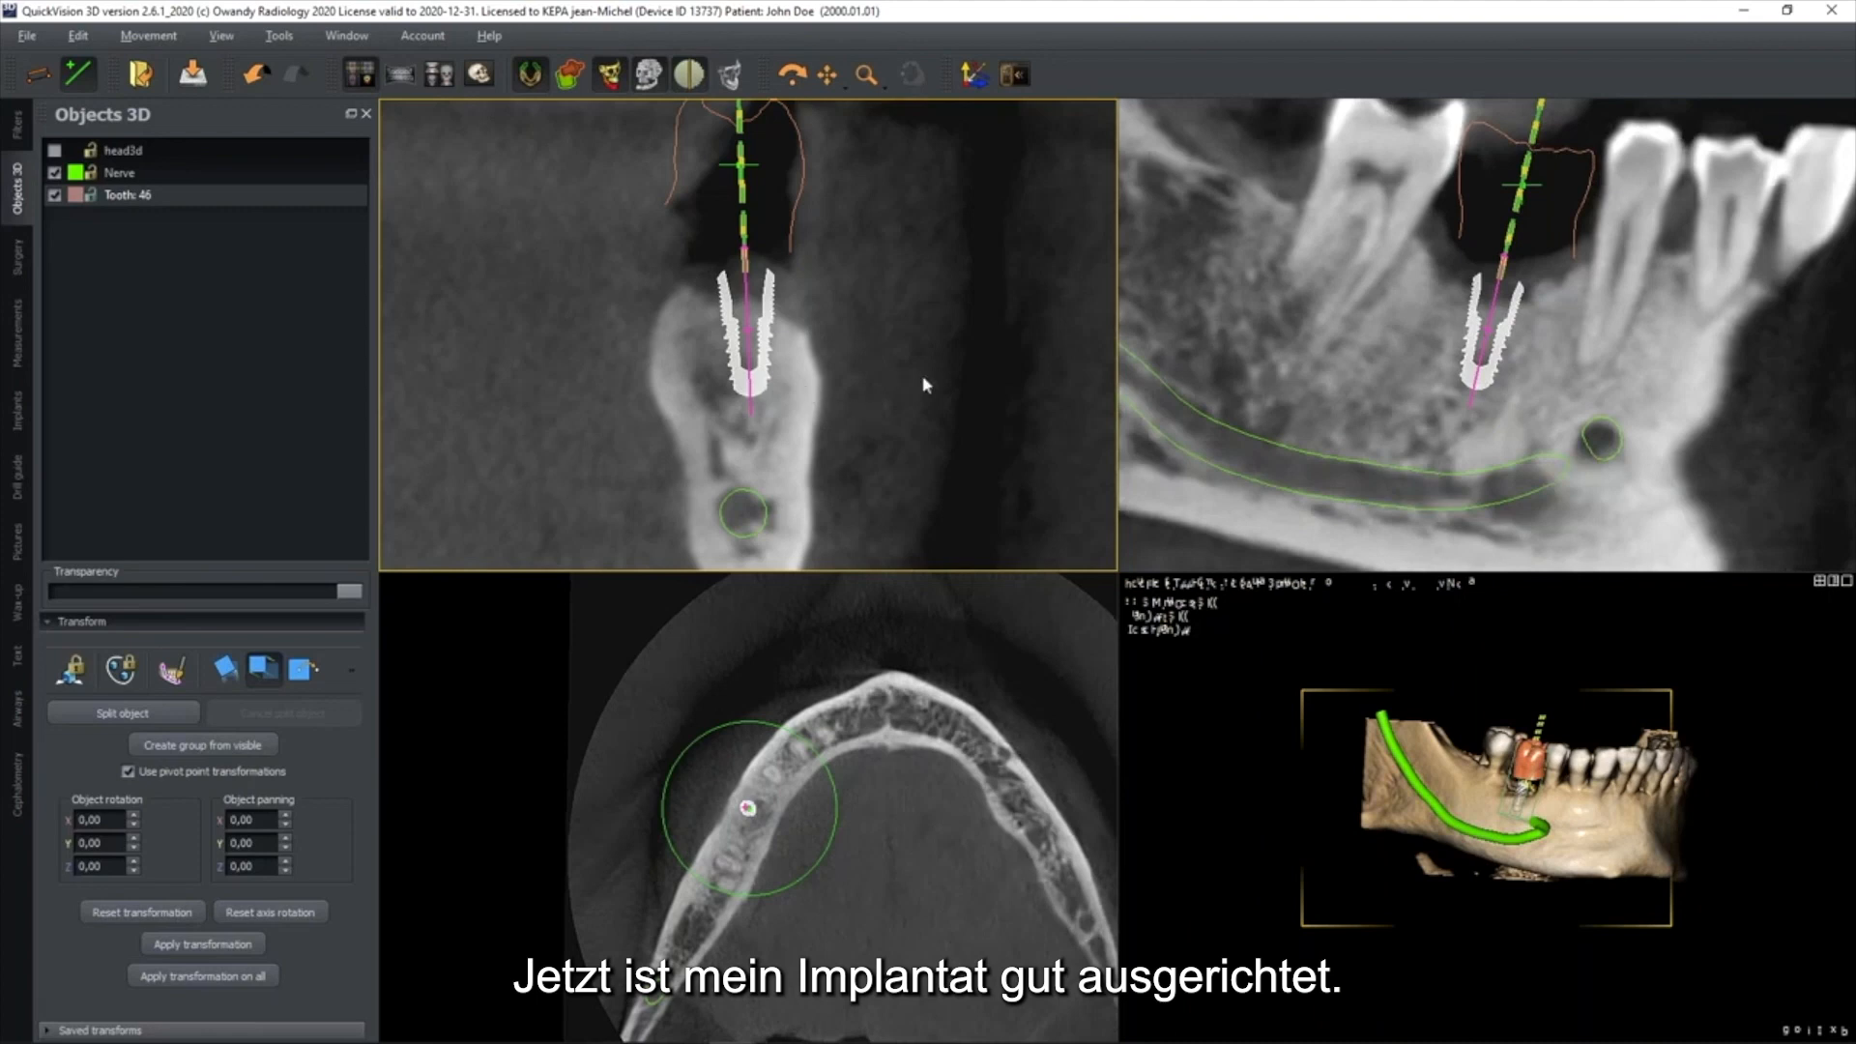
{"action": "scroll", "coordinate": [948, 357], "scroll_direction": "down", "scroll_amount": 2}
{"action": "scroll", "coordinate": [1232, 370], "scroll_direction": "down", "scroll_amount": 2}
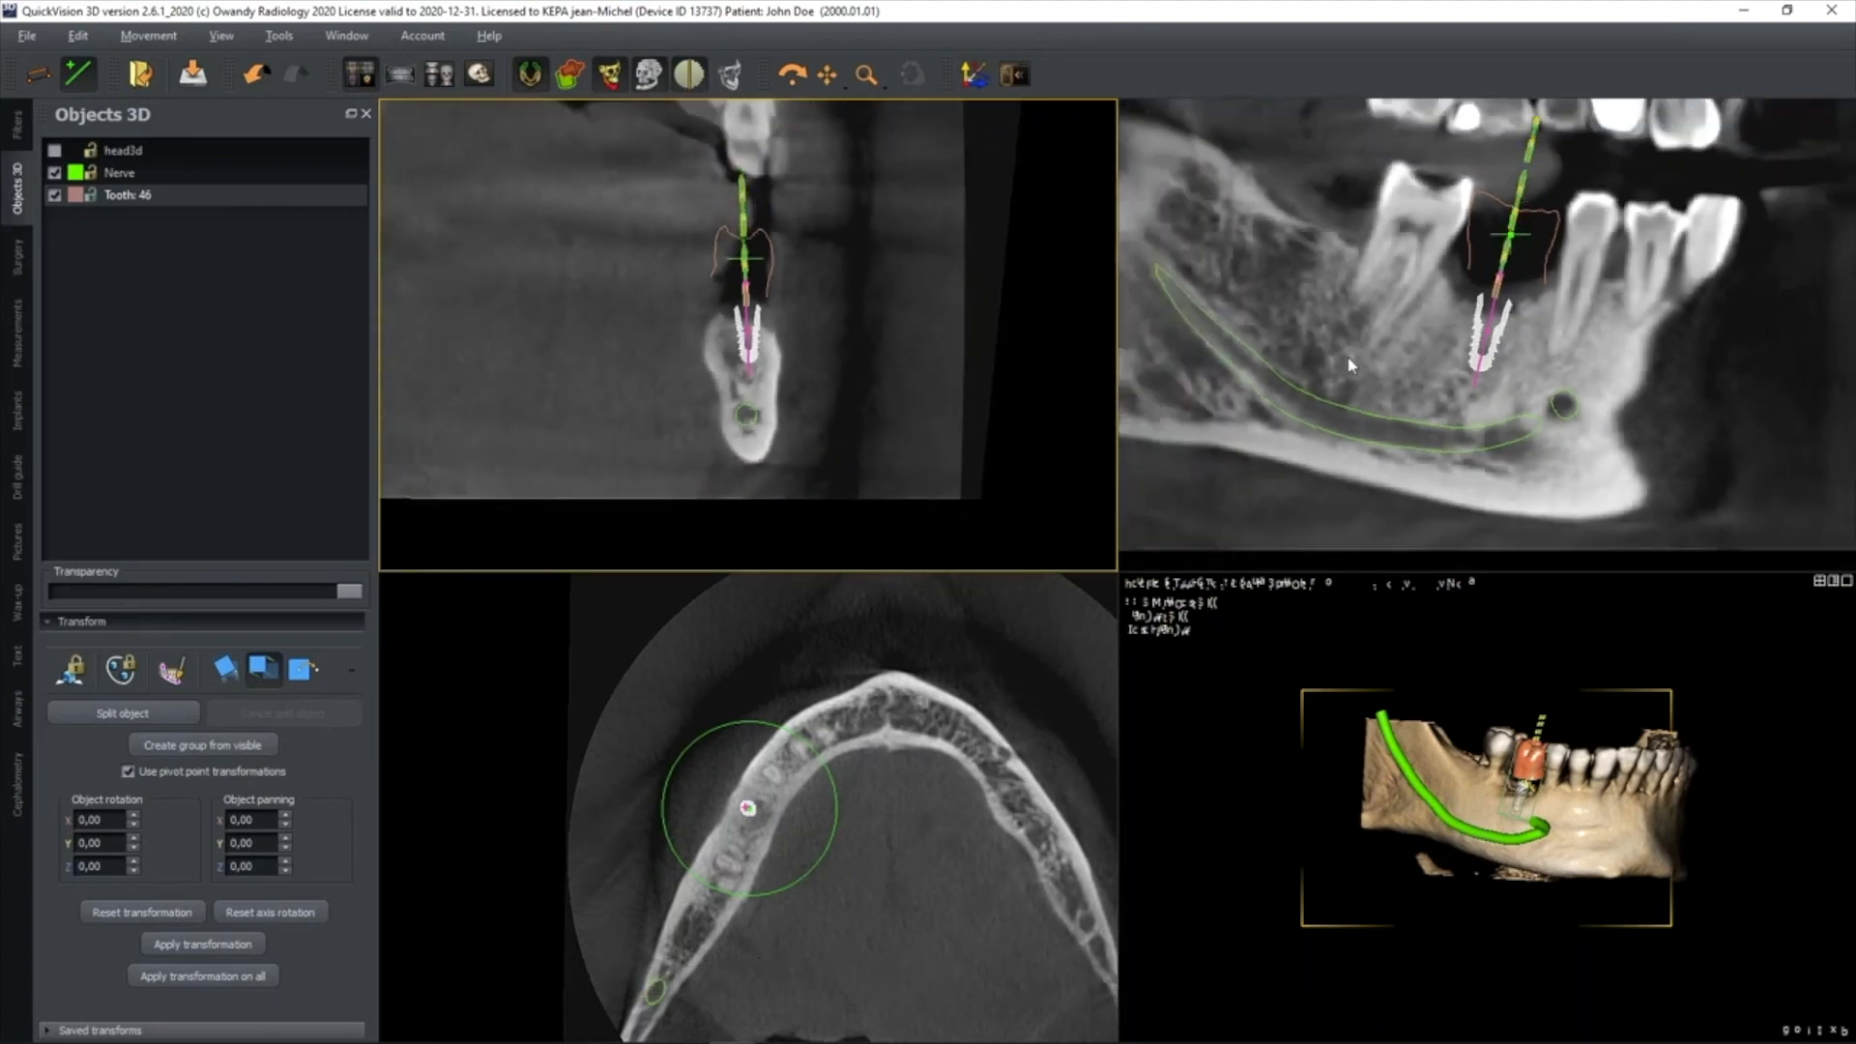
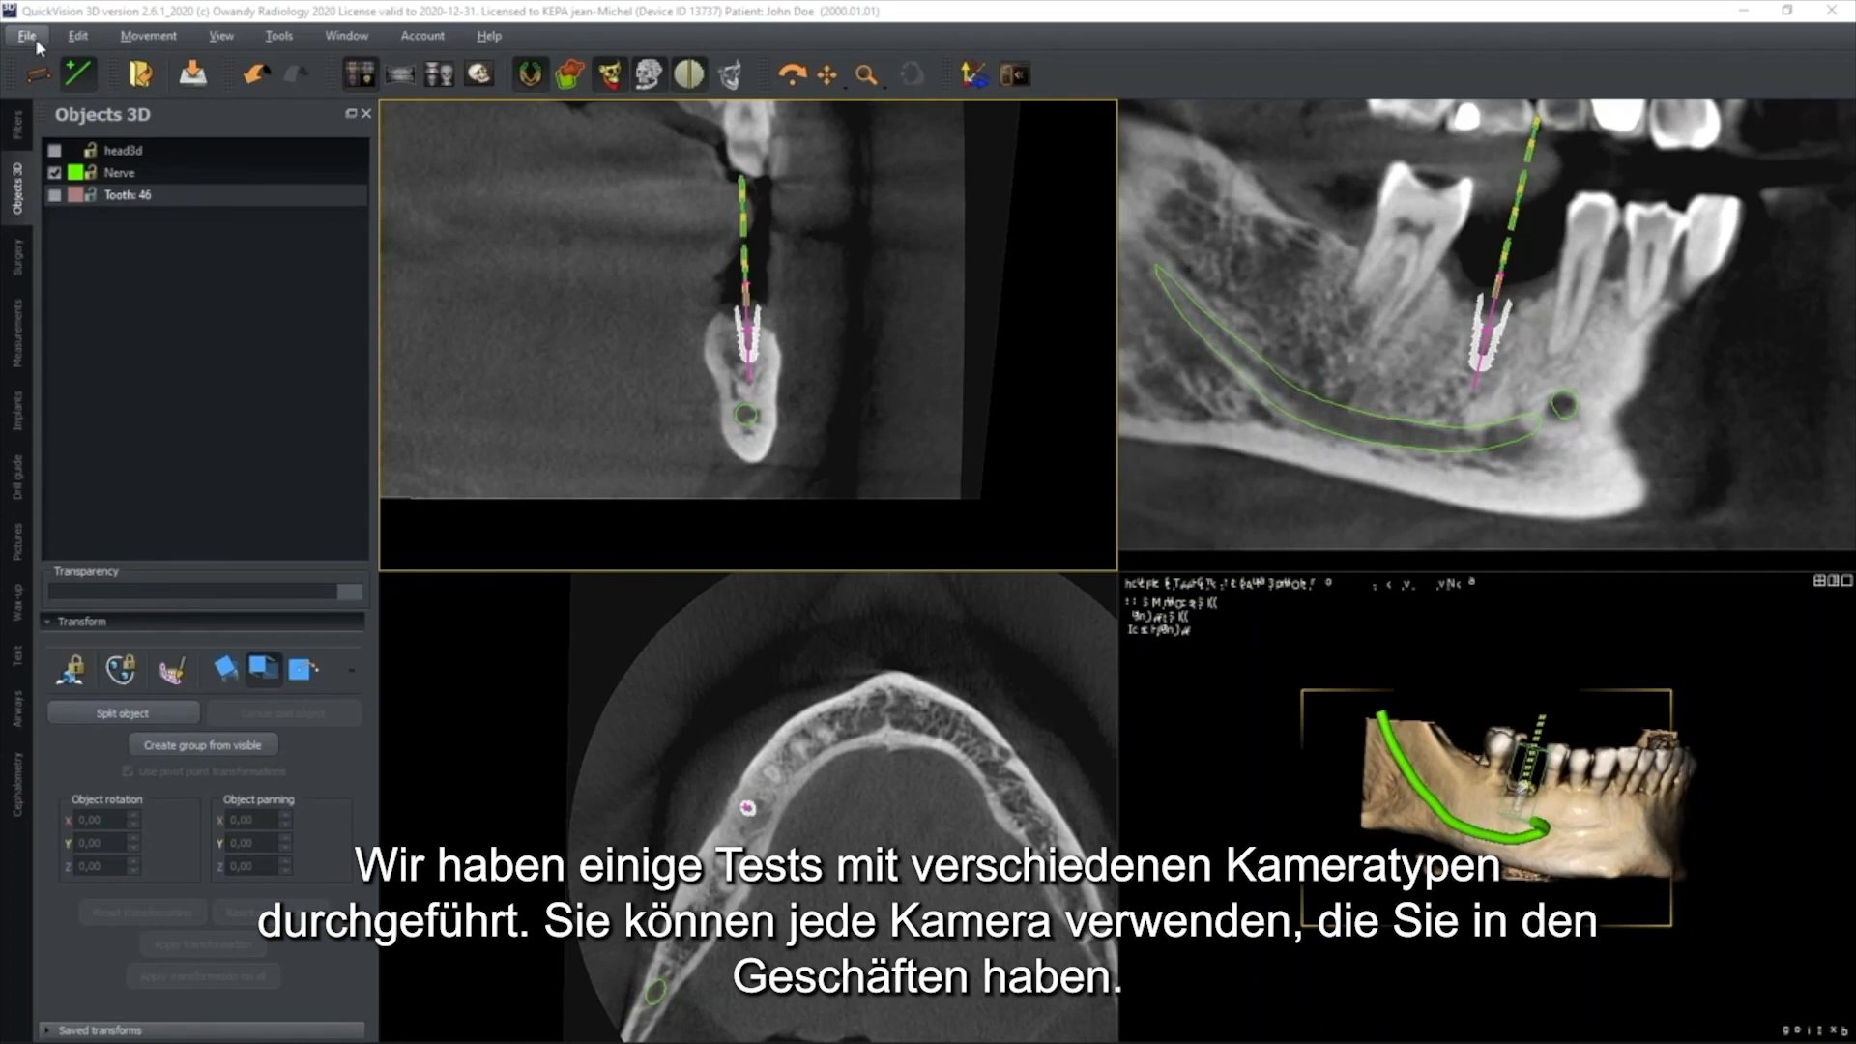
Import the 1-mandibular Camera Couleur file as a mandible 3D model with centred geometry and scale 1.0, and inspect it in 3D
{"action": "left_click", "coordinate": [29, 36]}
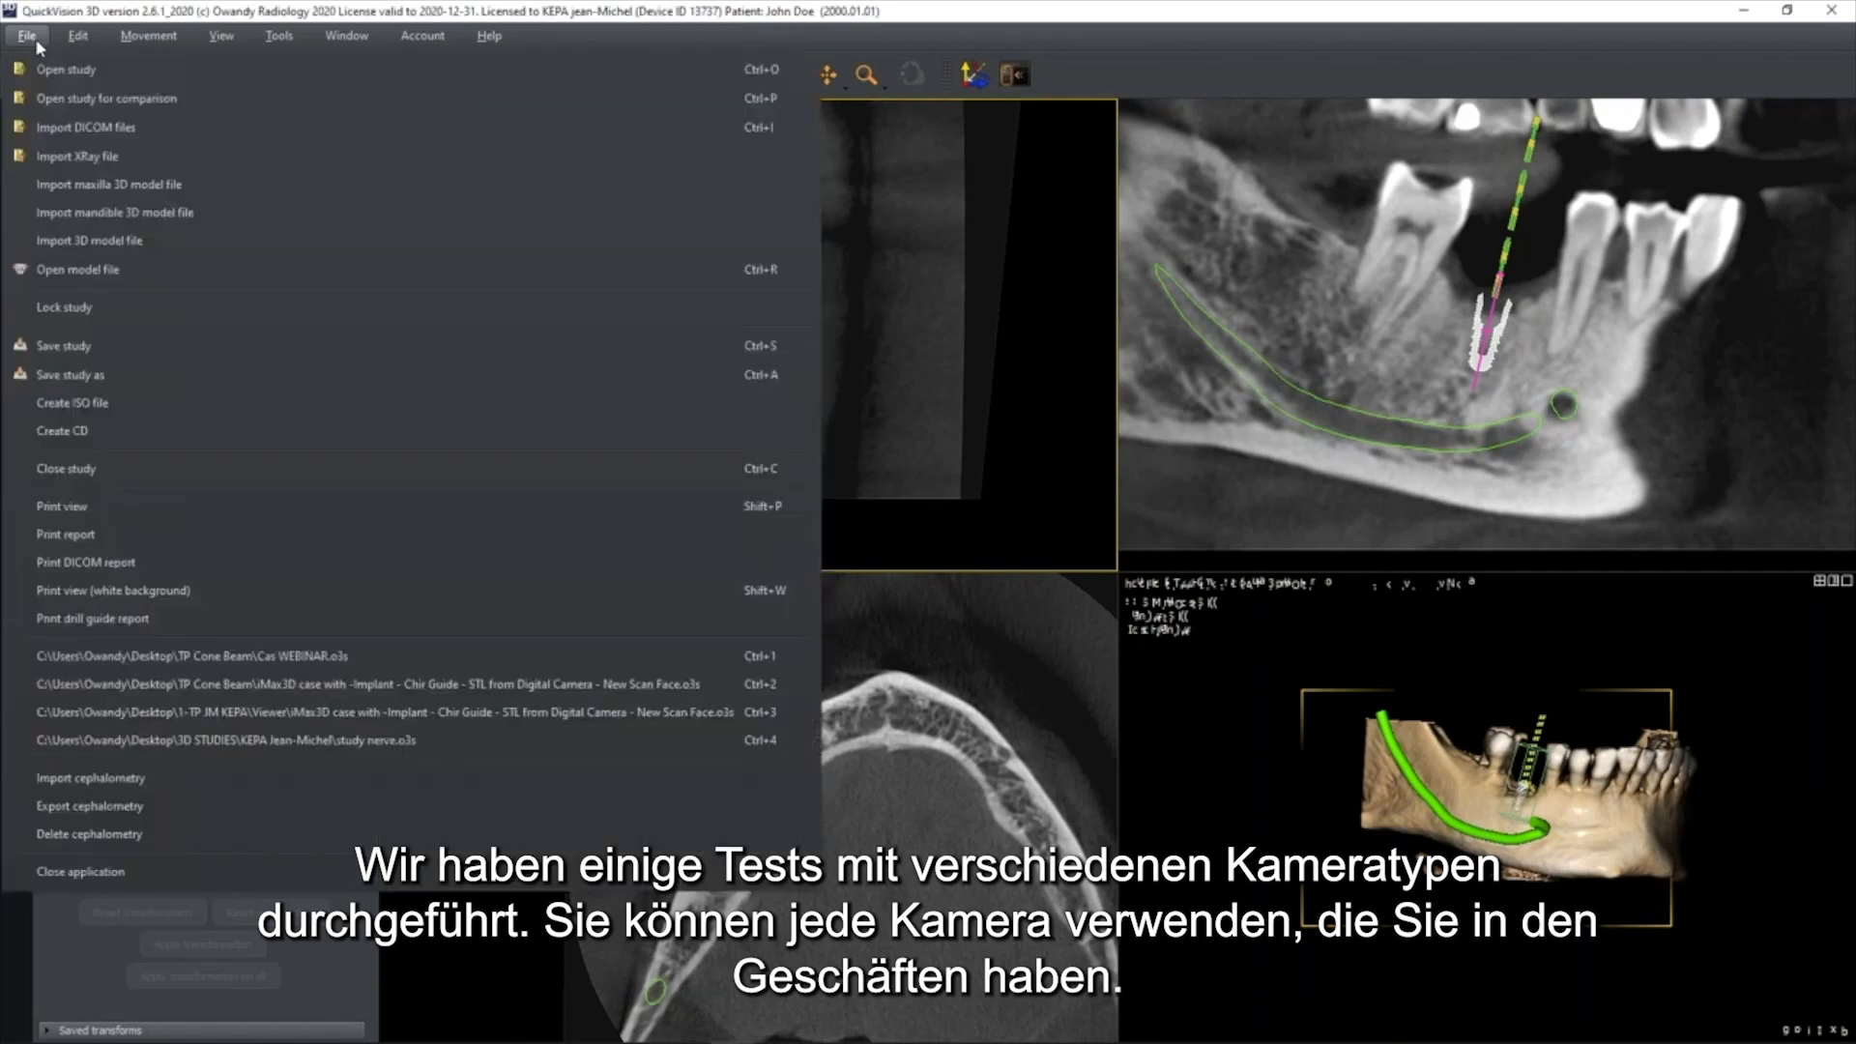
{"action": "left_click", "coordinate": [122, 214]}
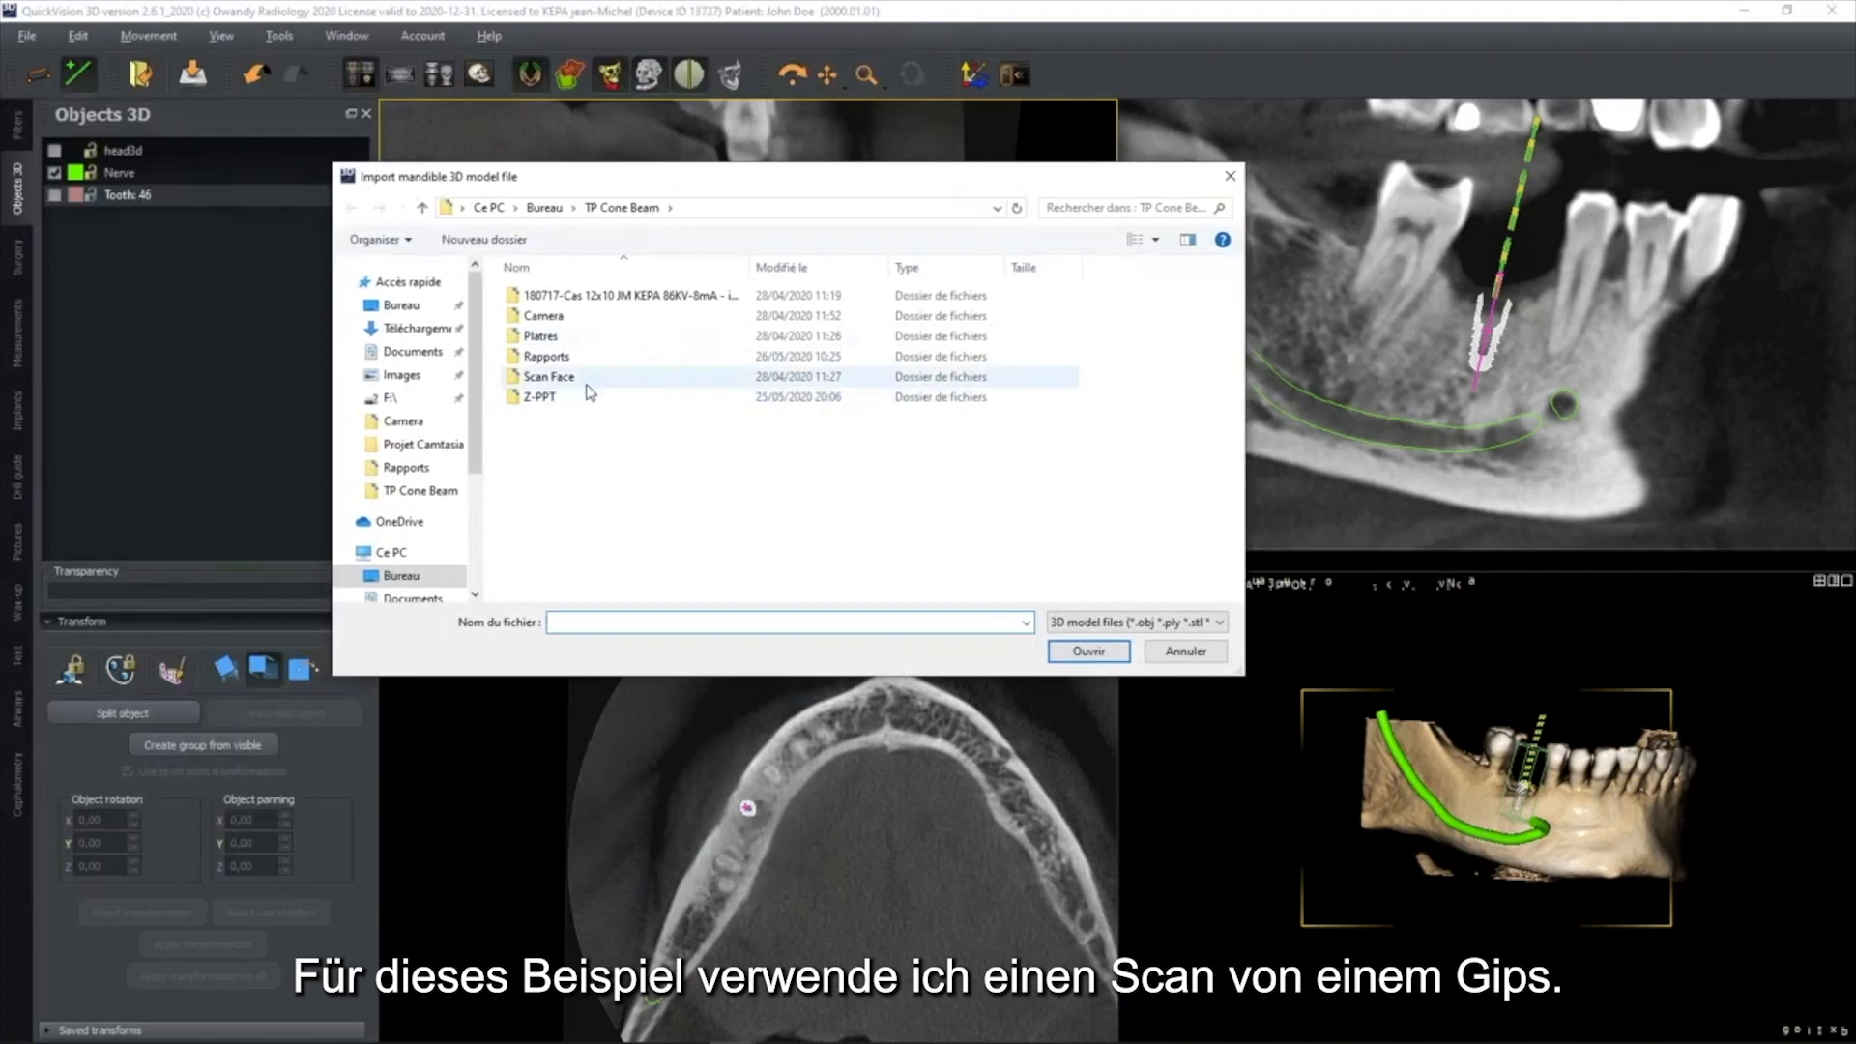
{"action": "double_click", "coordinate": [542, 335]}
{"action": "double_click", "coordinate": [585, 296]}
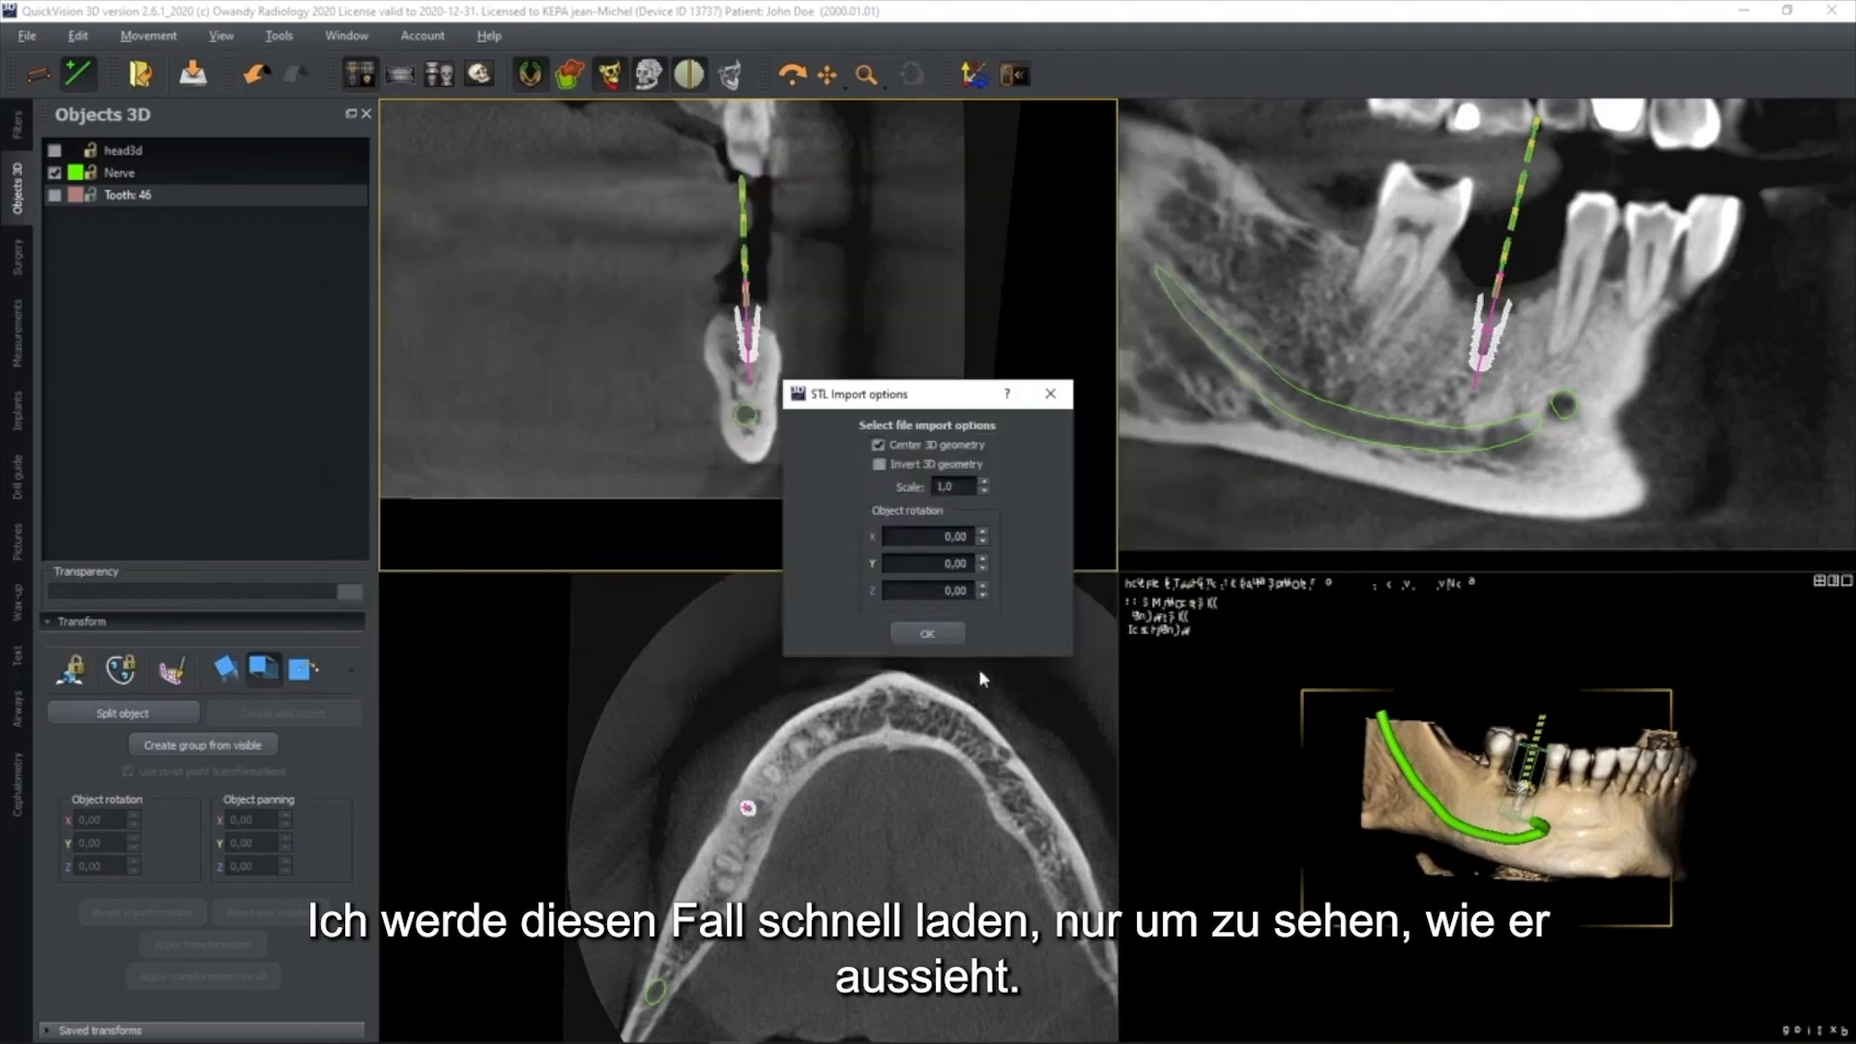
{"action": "left_click", "coordinate": [927, 634]}
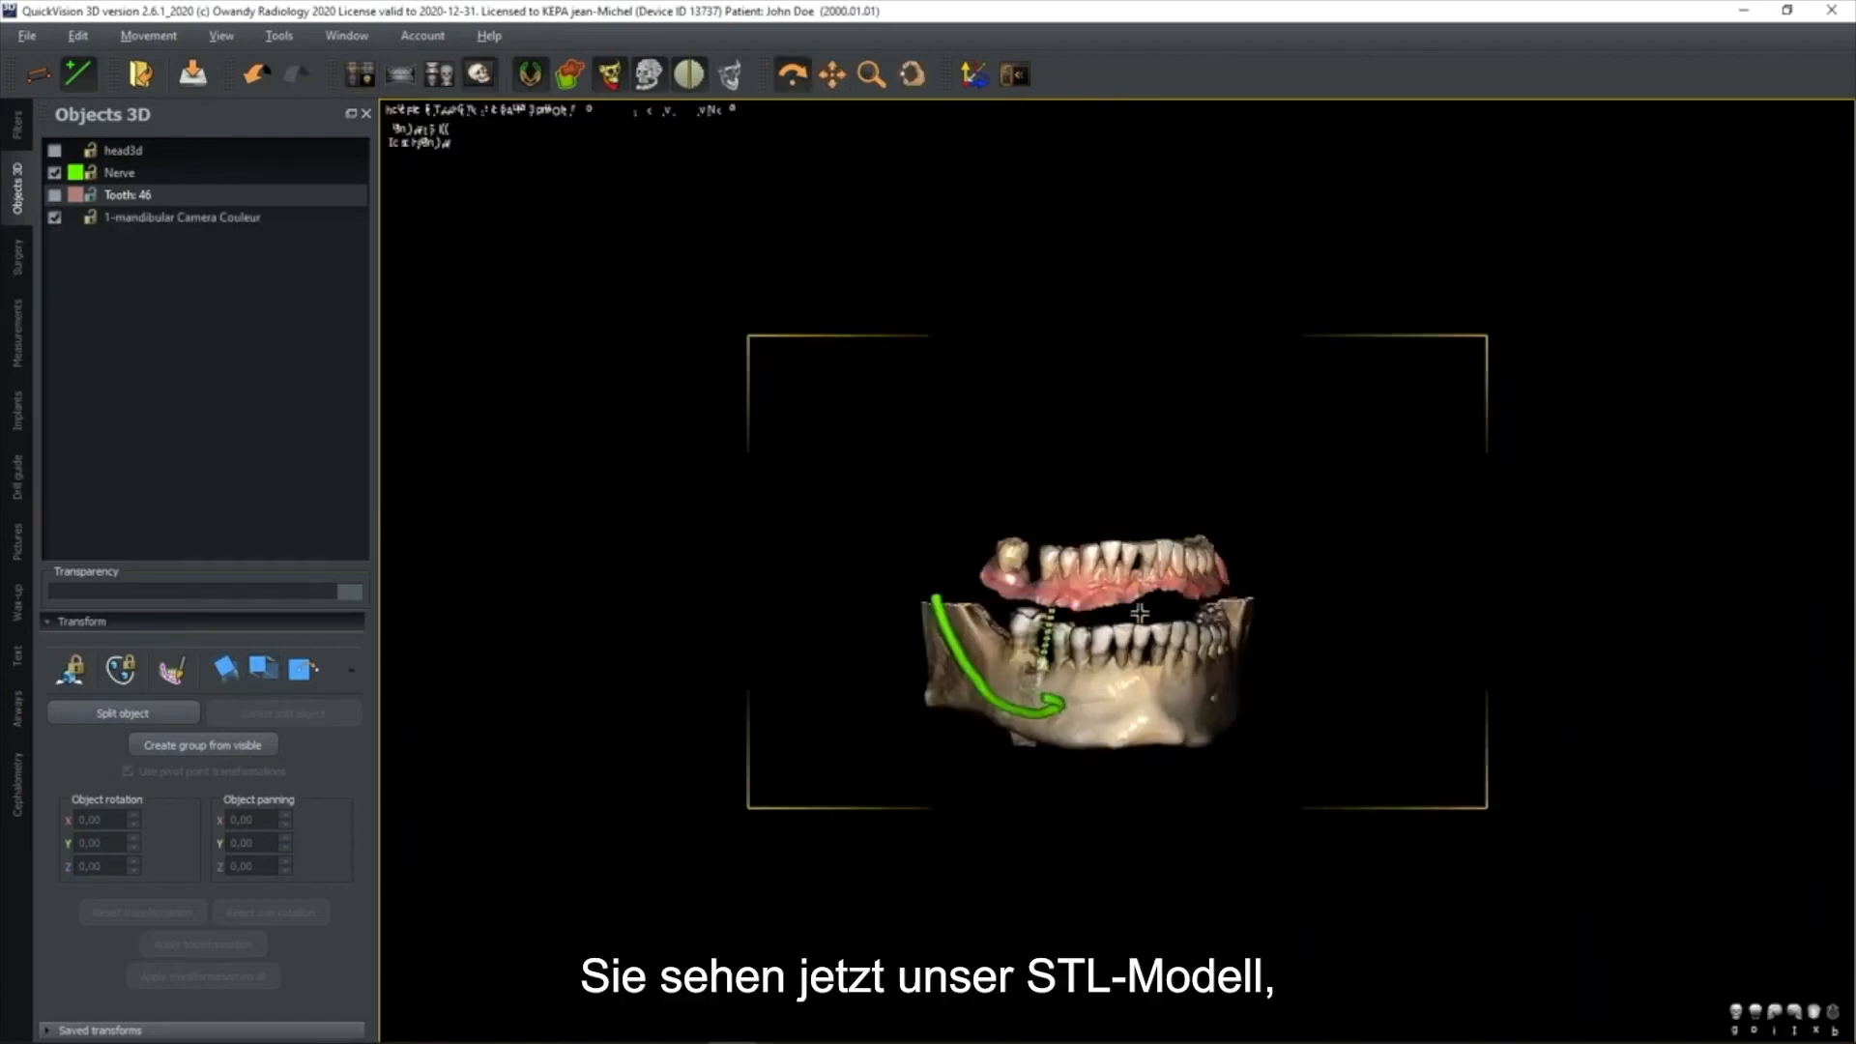
{"action": "scroll", "coordinate": [1140, 607], "scroll_direction": "up", "scroll_amount": 4}
{"action": "middle_click_drag", "start_coordinate": [1081, 585], "coordinate": [1145, 499]}
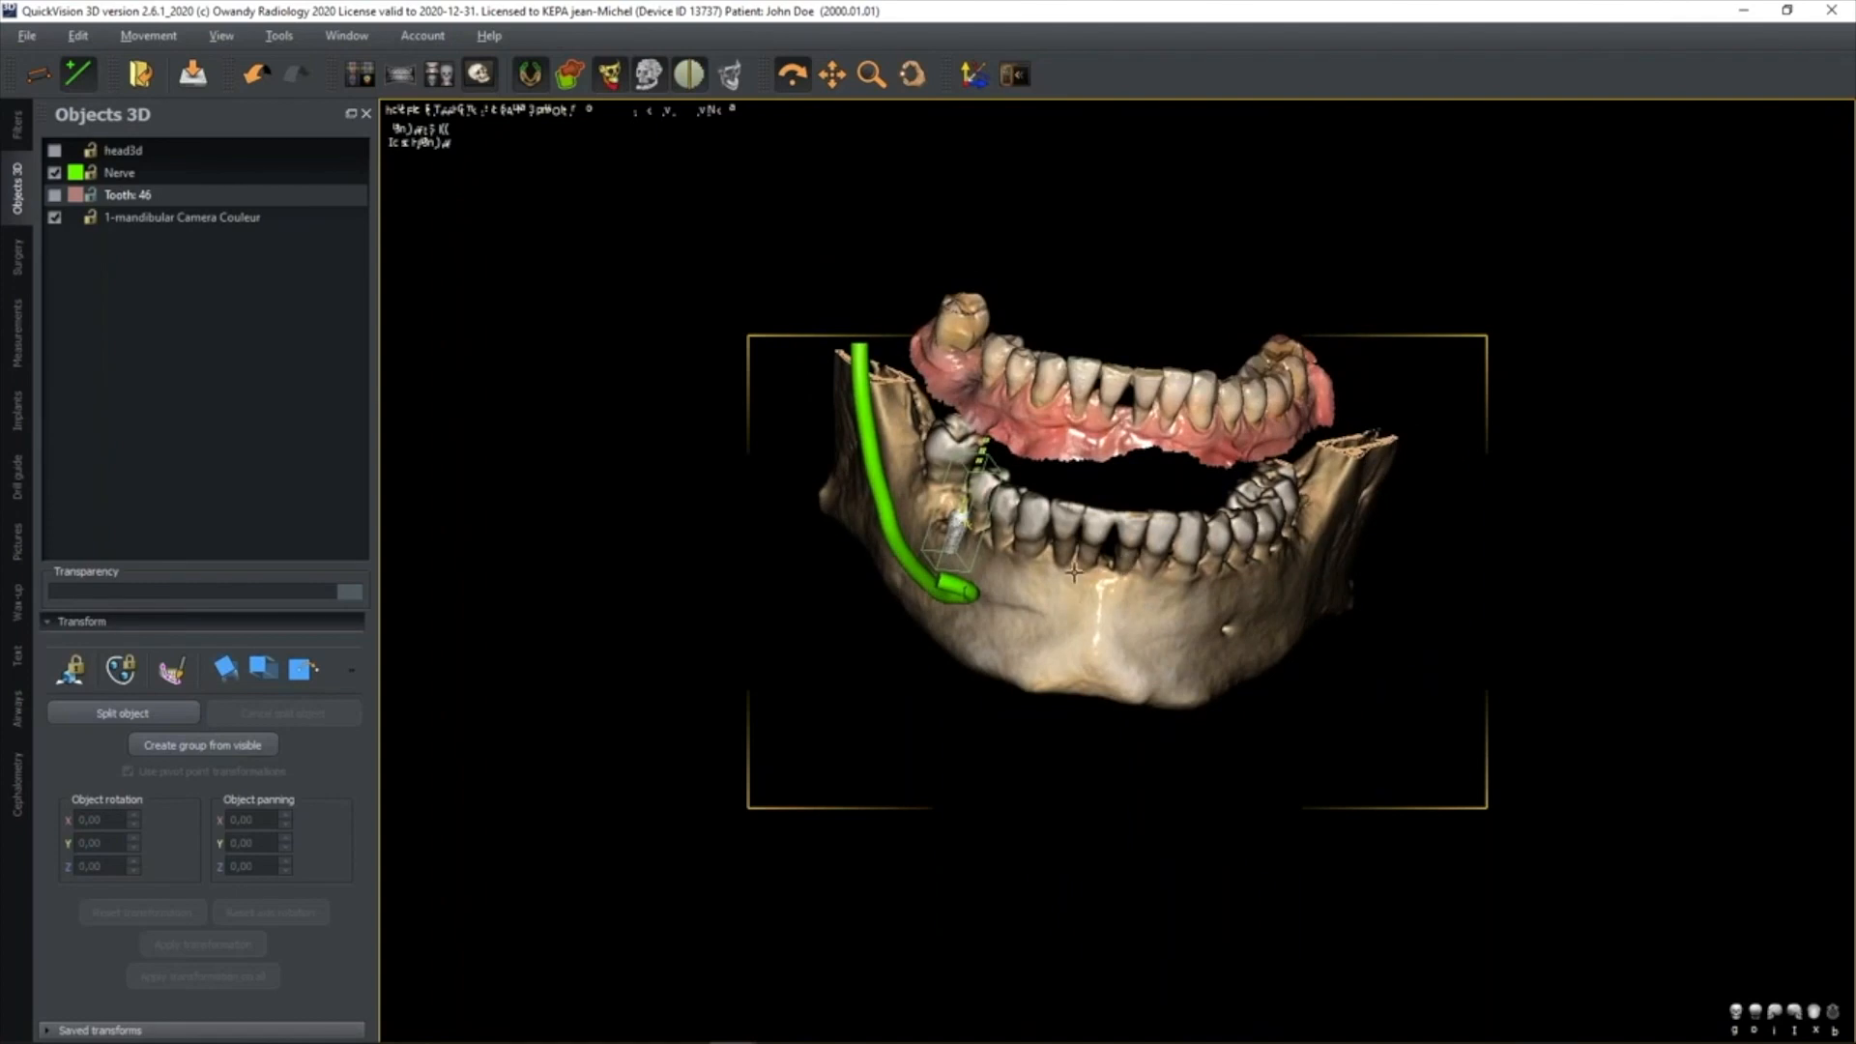
Remove the 1-mandibular Camera Couleur object from the study and return to the layout with the slice views
{"action": "right_click", "coordinate": [161, 219]}
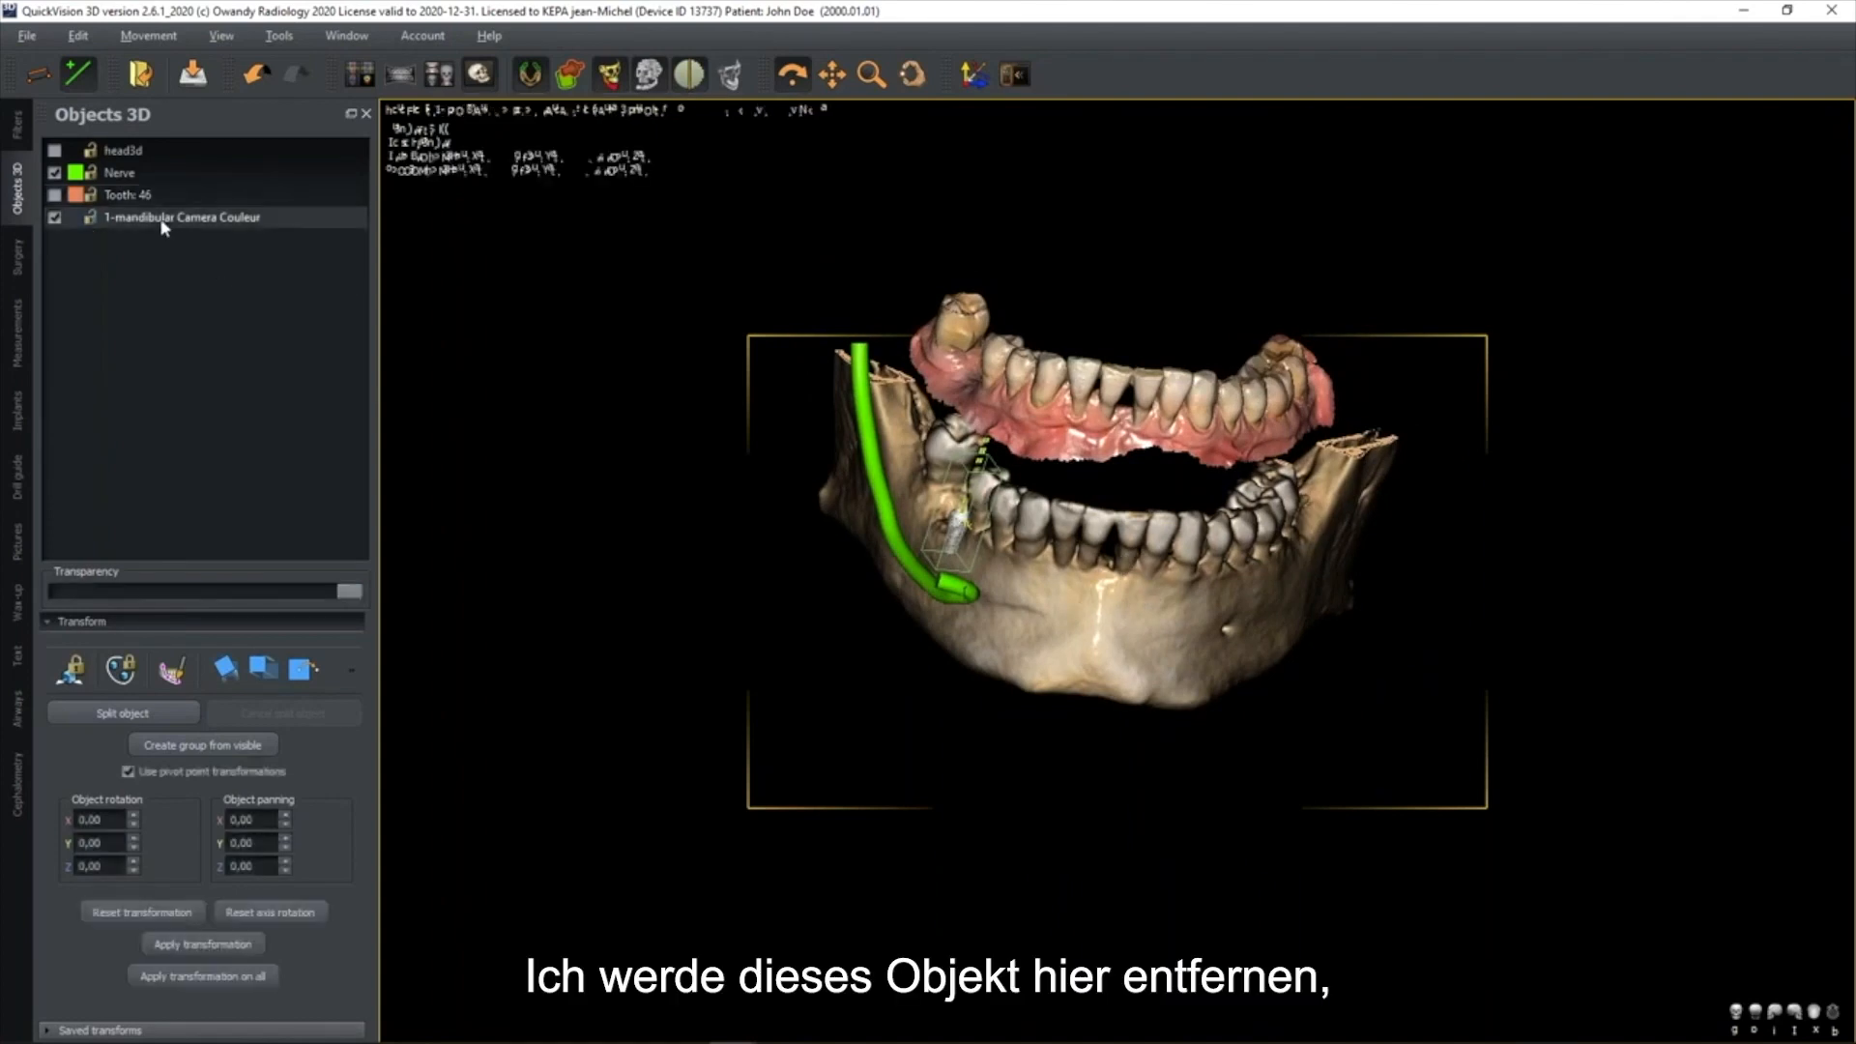
{"action": "left_click", "coordinate": [227, 261]}
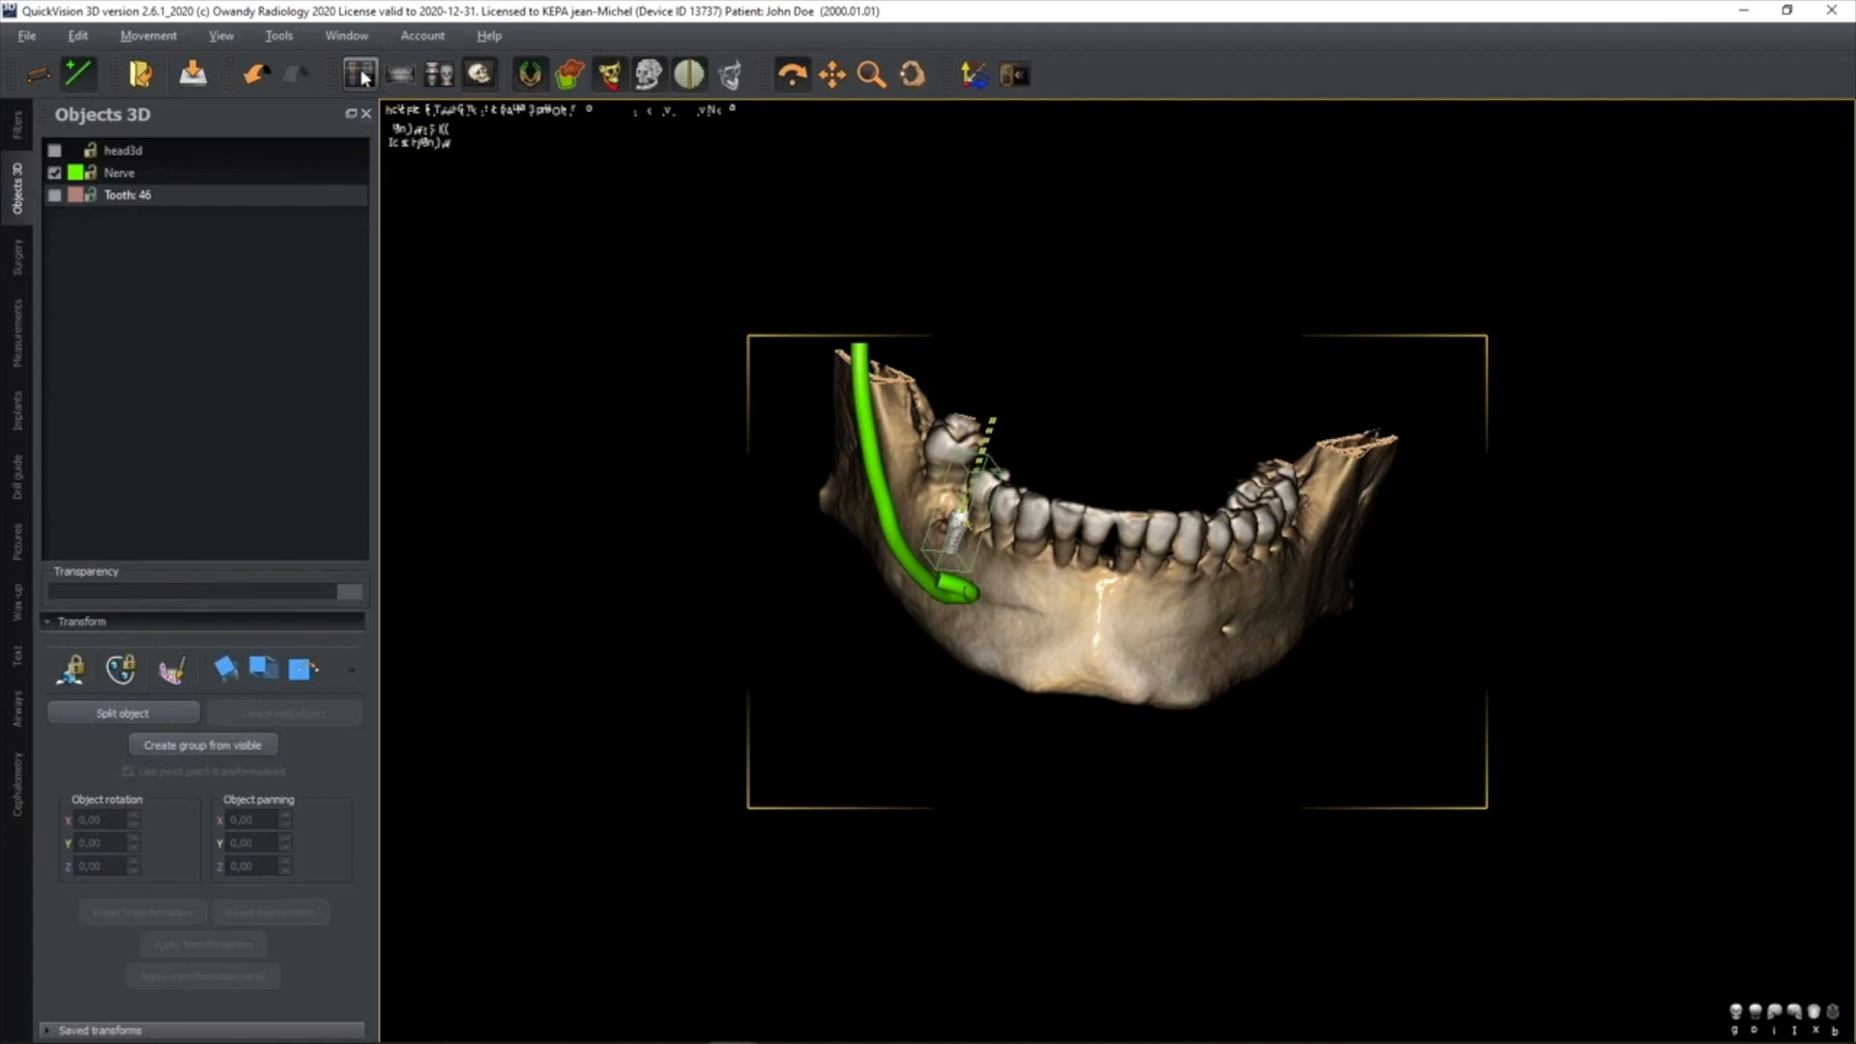
{"action": "left_click", "coordinate": [360, 75]}
Import 181012-SLT Mandibulaire sur platre JMK from the Platres folder as a mandible 3D model, with centred geometry and scale 1.0
{"action": "left_click", "coordinate": [36, 42]}
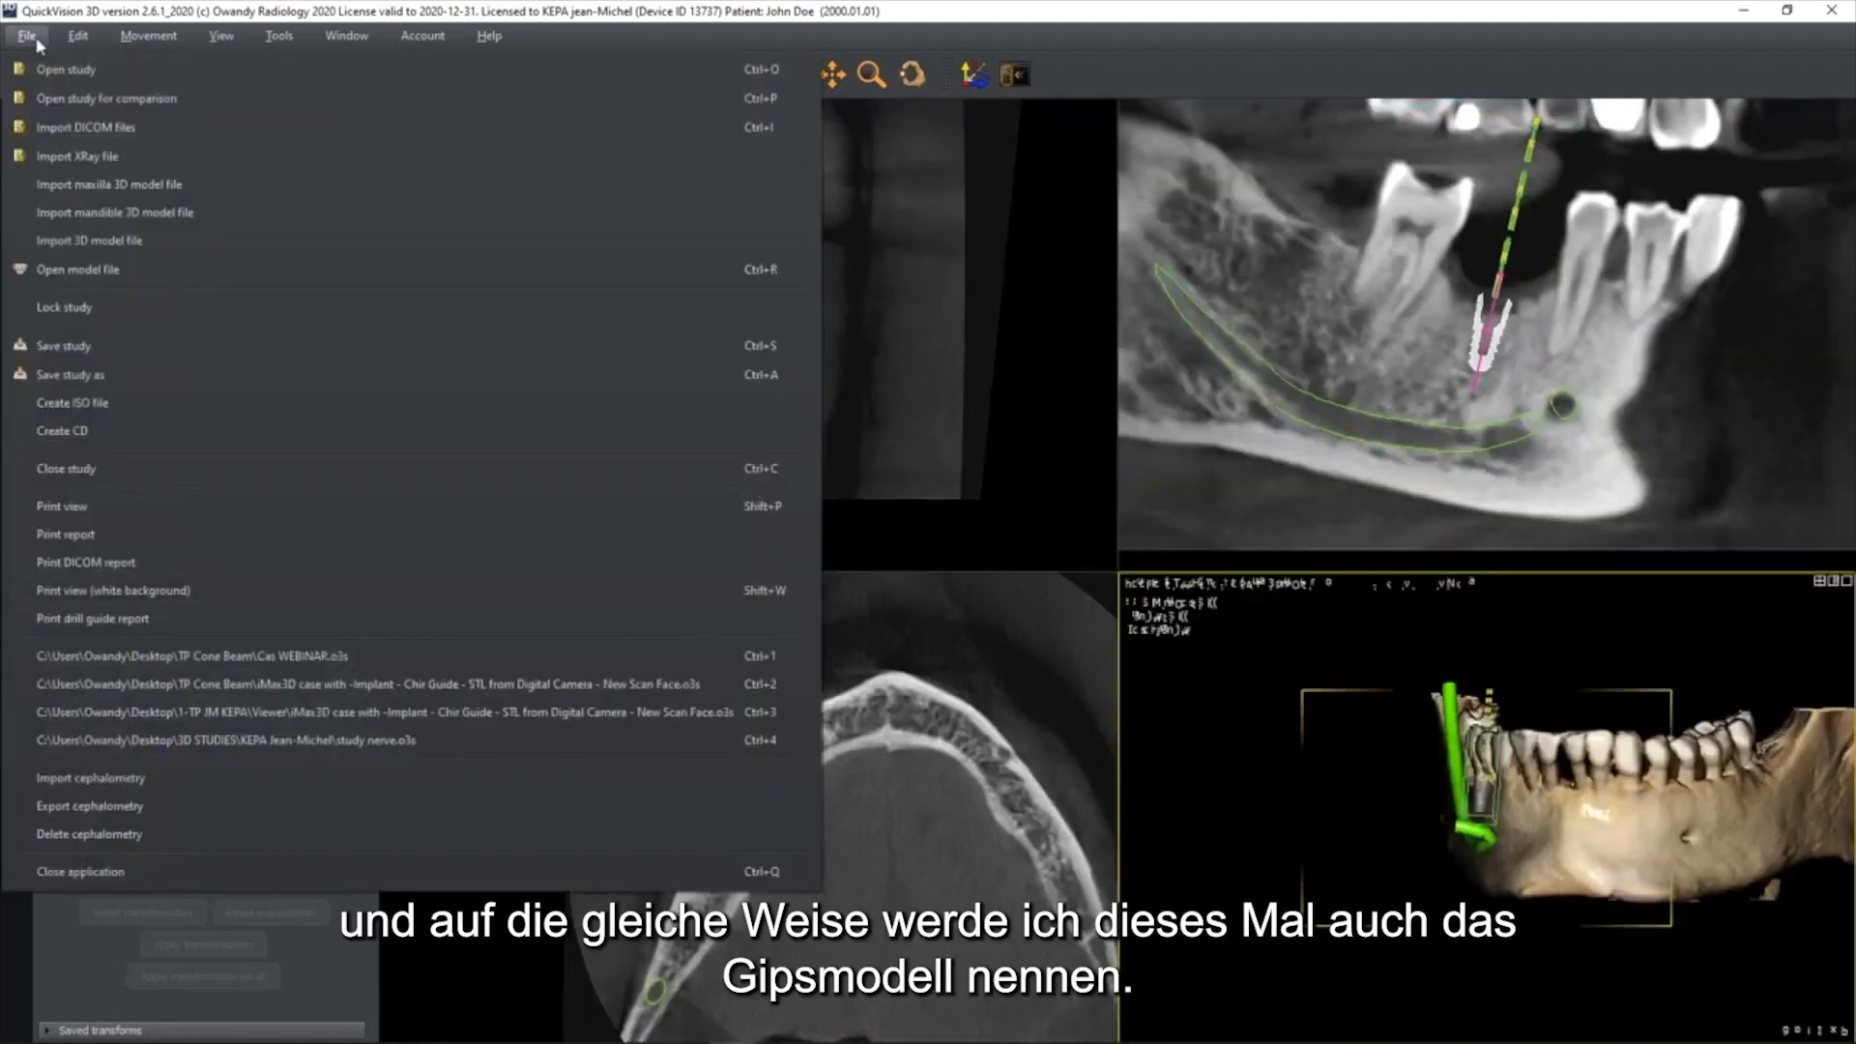
{"action": "left_click", "coordinate": [107, 220]}
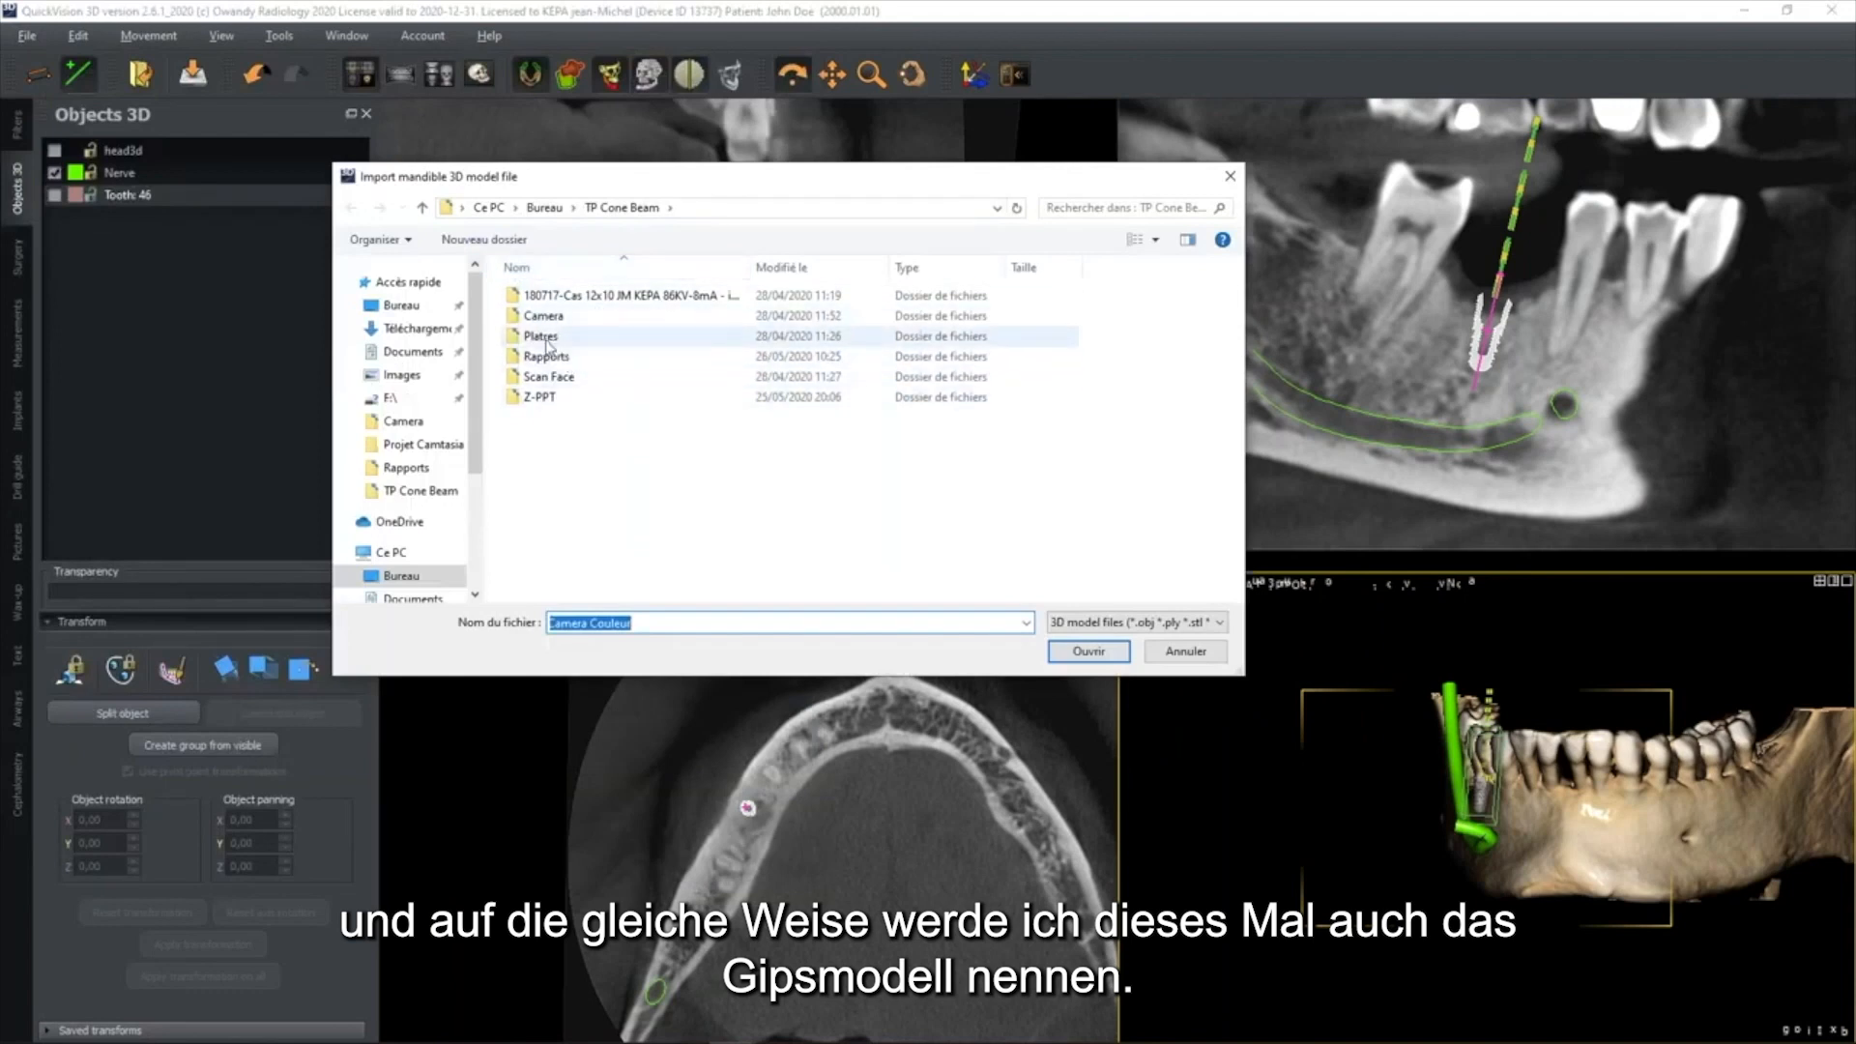
{"action": "double_click", "coordinate": [546, 340]}
{"action": "double_click", "coordinate": [601, 318]}
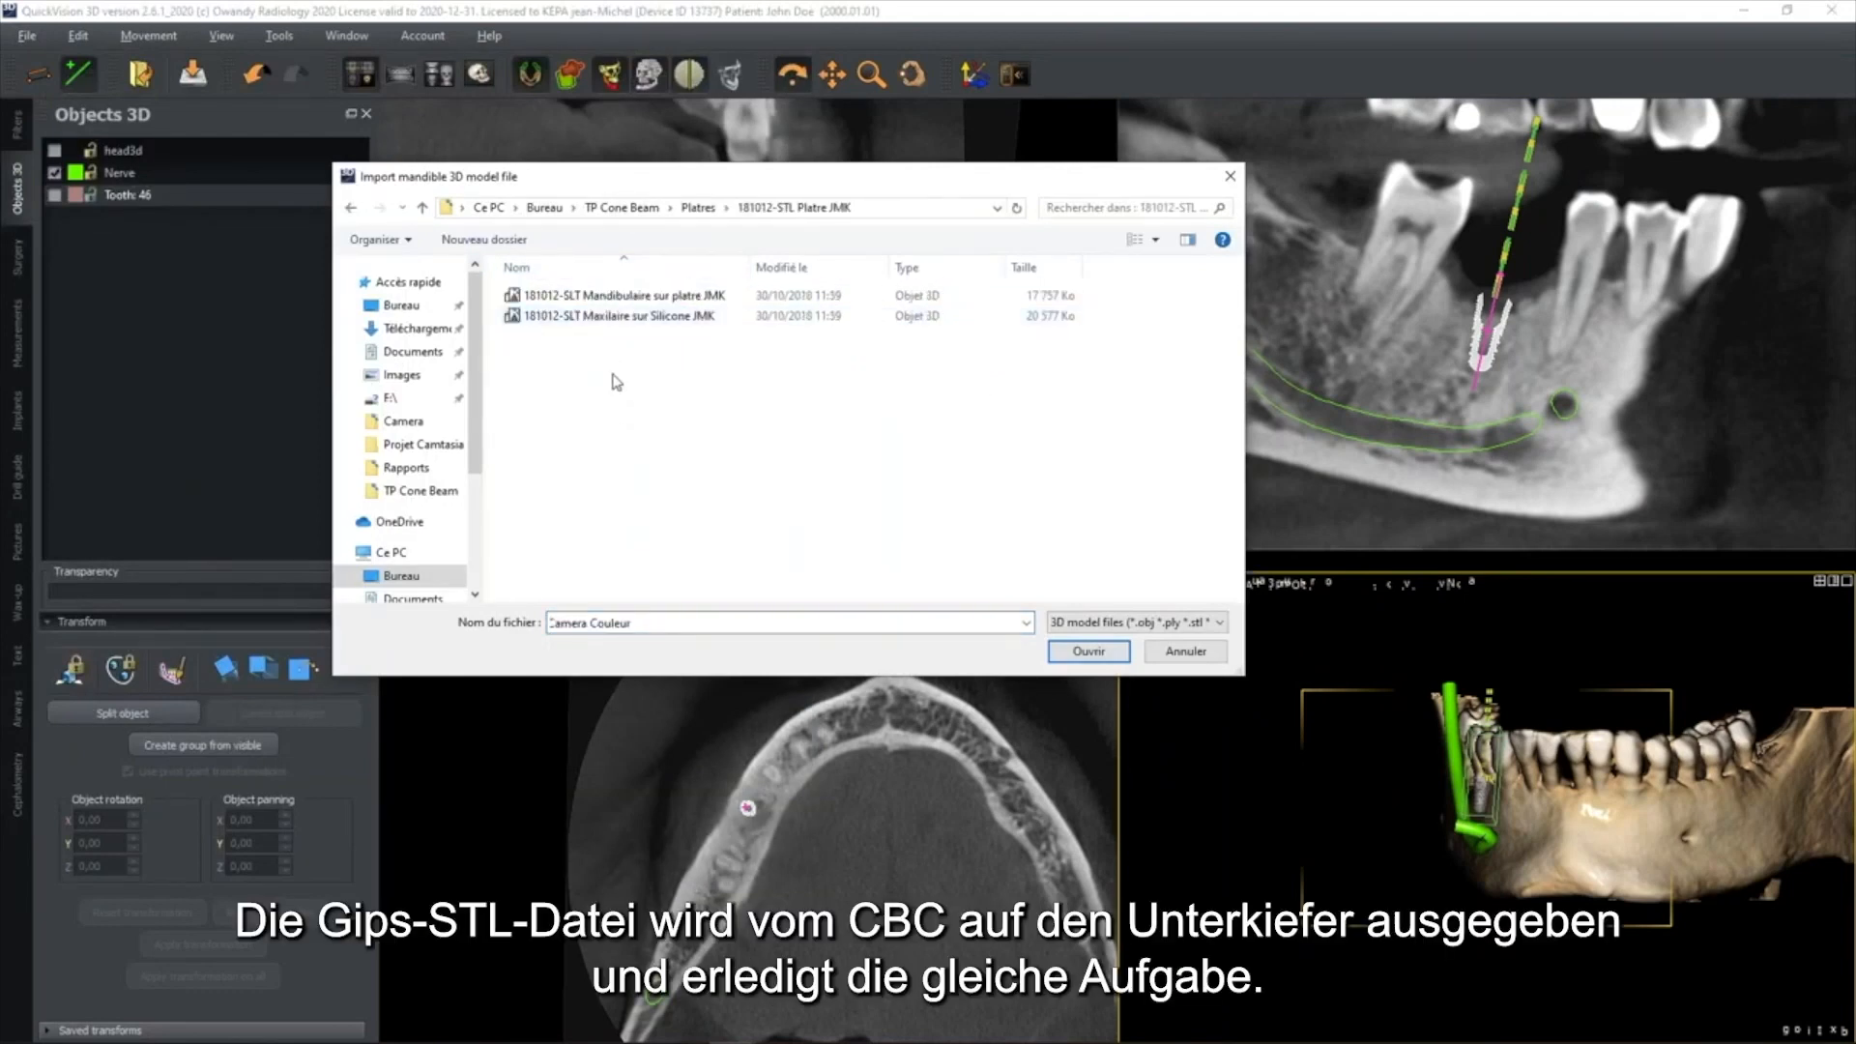
{"action": "double_click", "coordinate": [619, 295]}
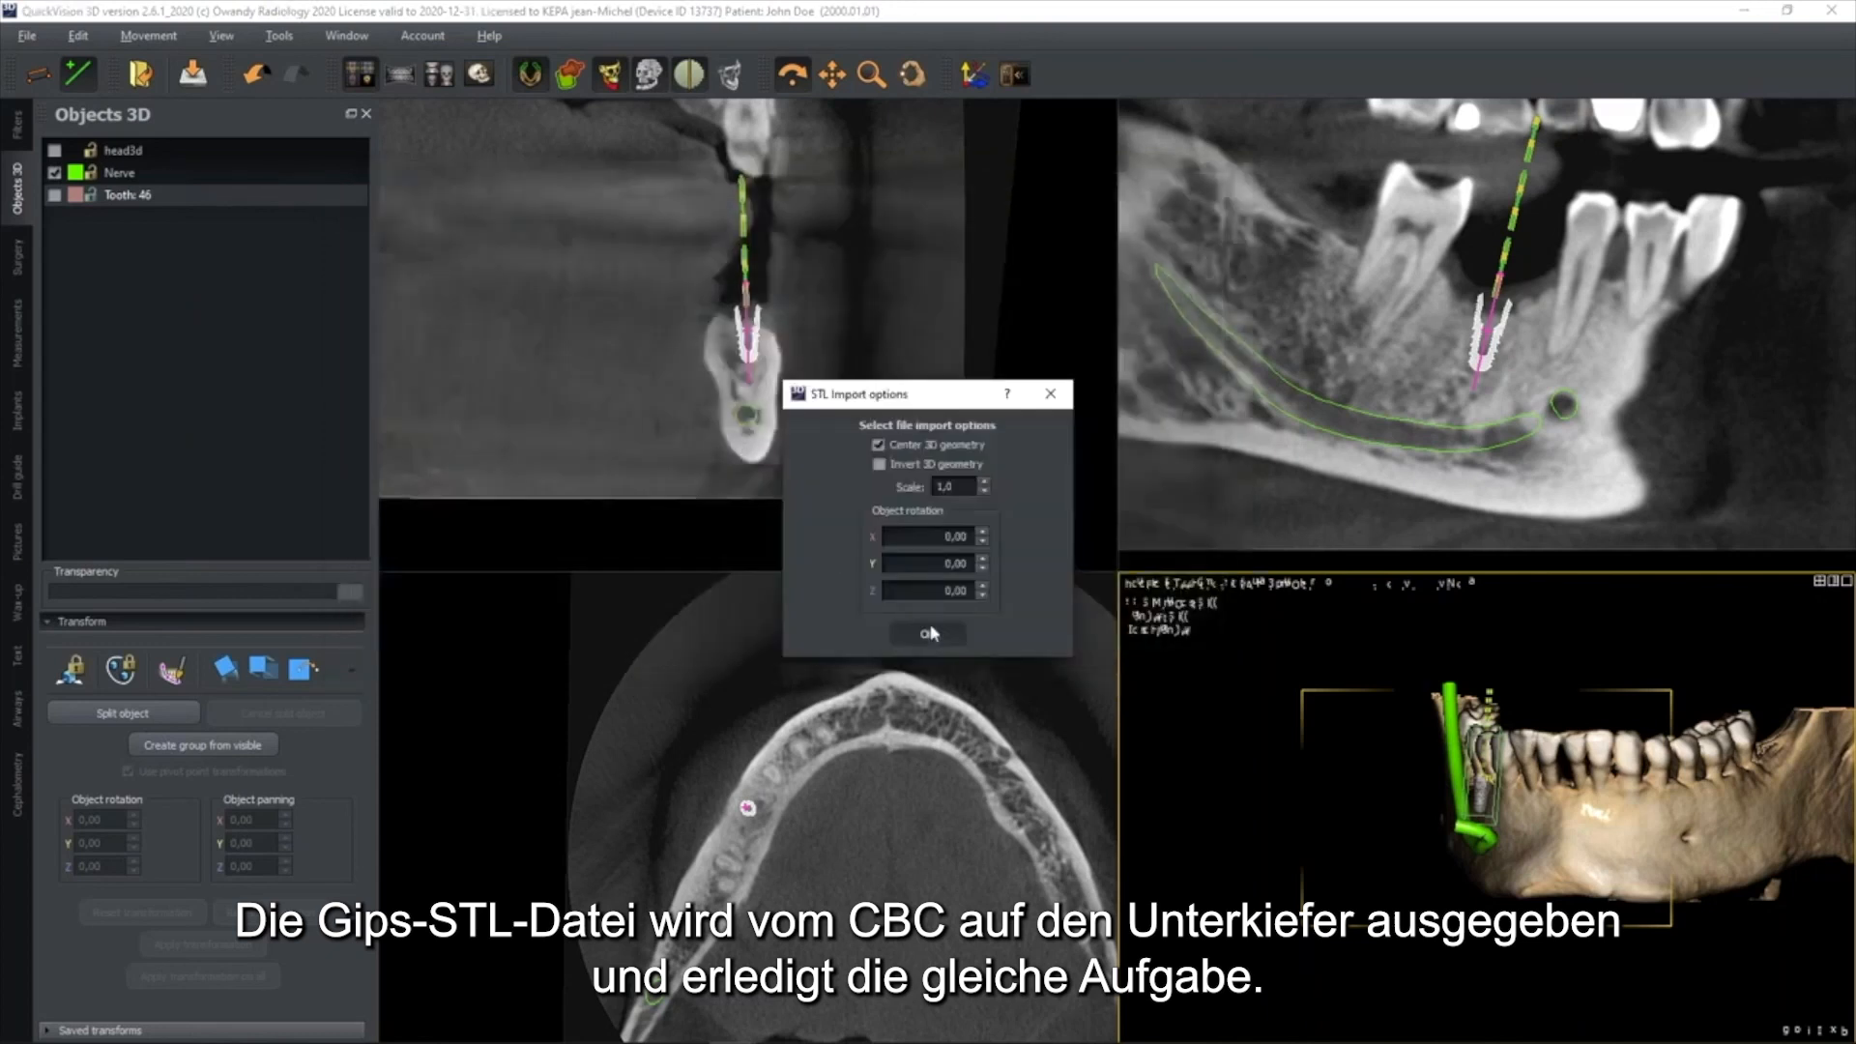
{"action": "left_click", "coordinate": [923, 632]}
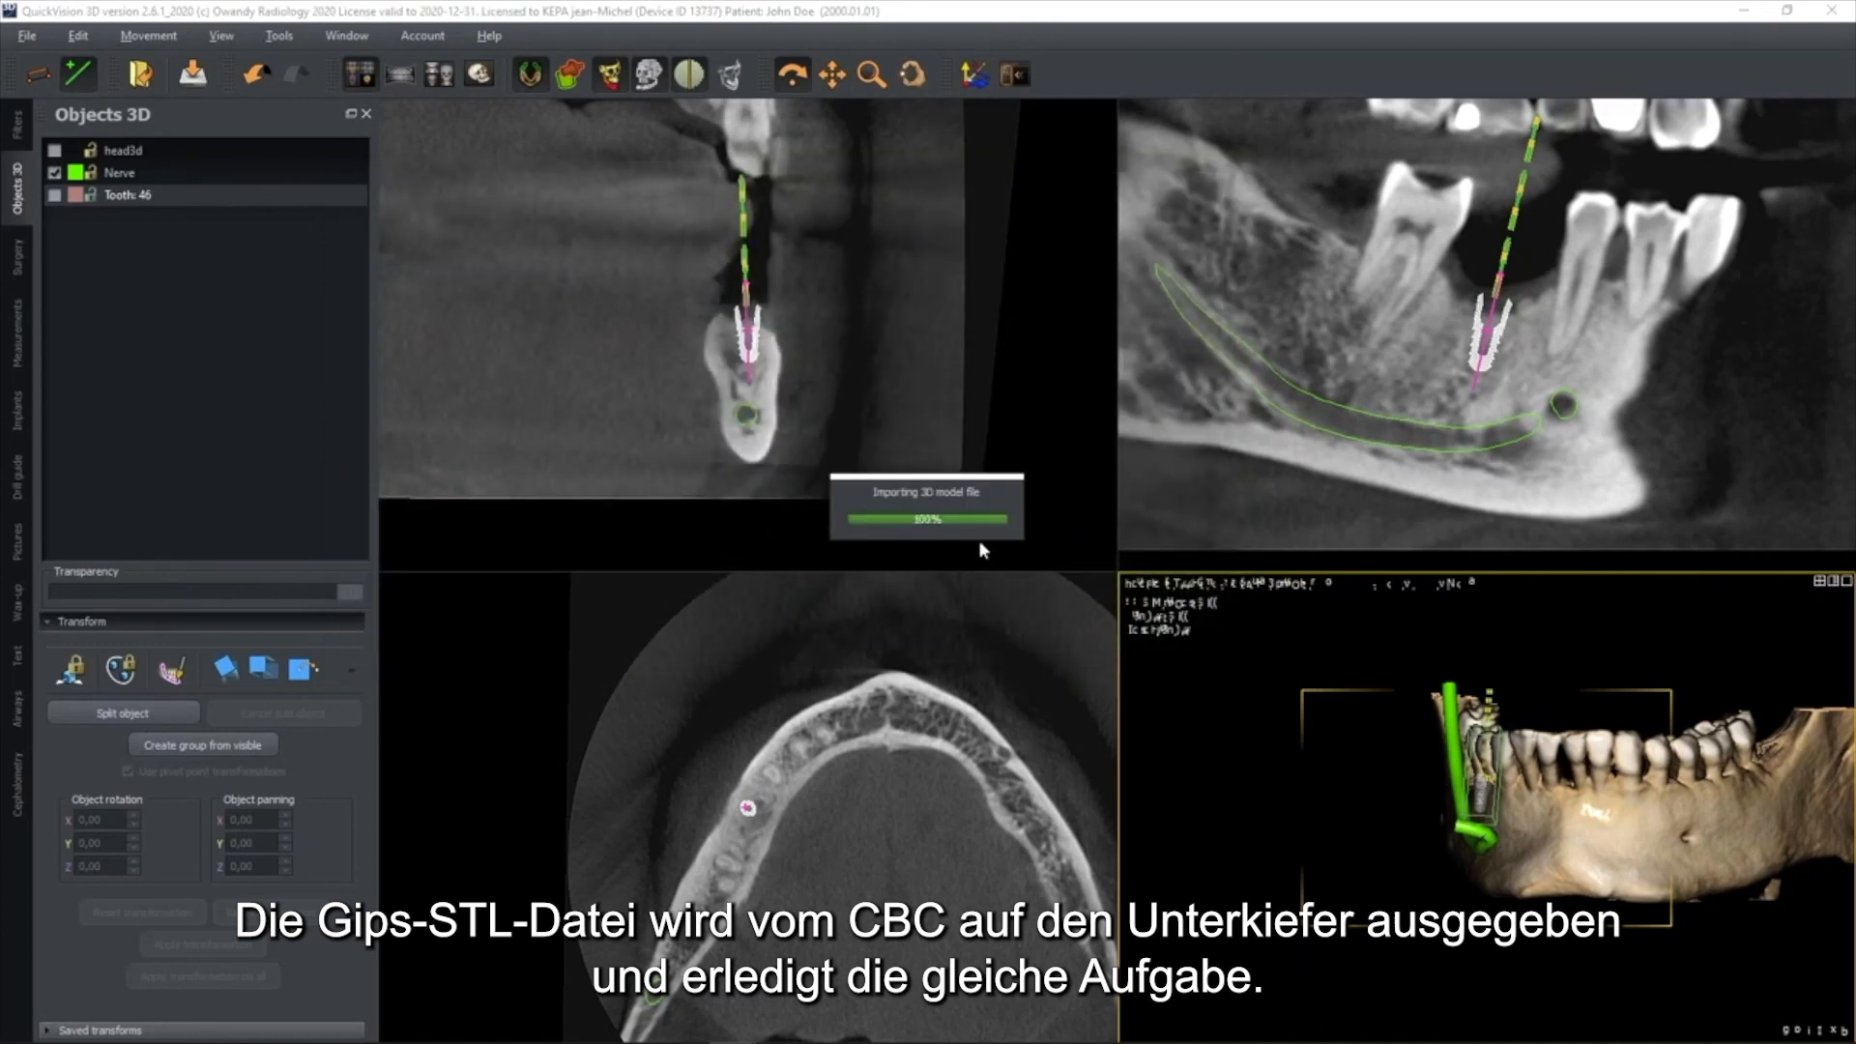
Change the colour of the imported plaster mandible model to orange (#ffaa00)
{"action": "left_click_drag", "start_coordinate": [1613, 767], "coordinate": [1573, 757]}
{"action": "left_click", "coordinate": [76, 220]}
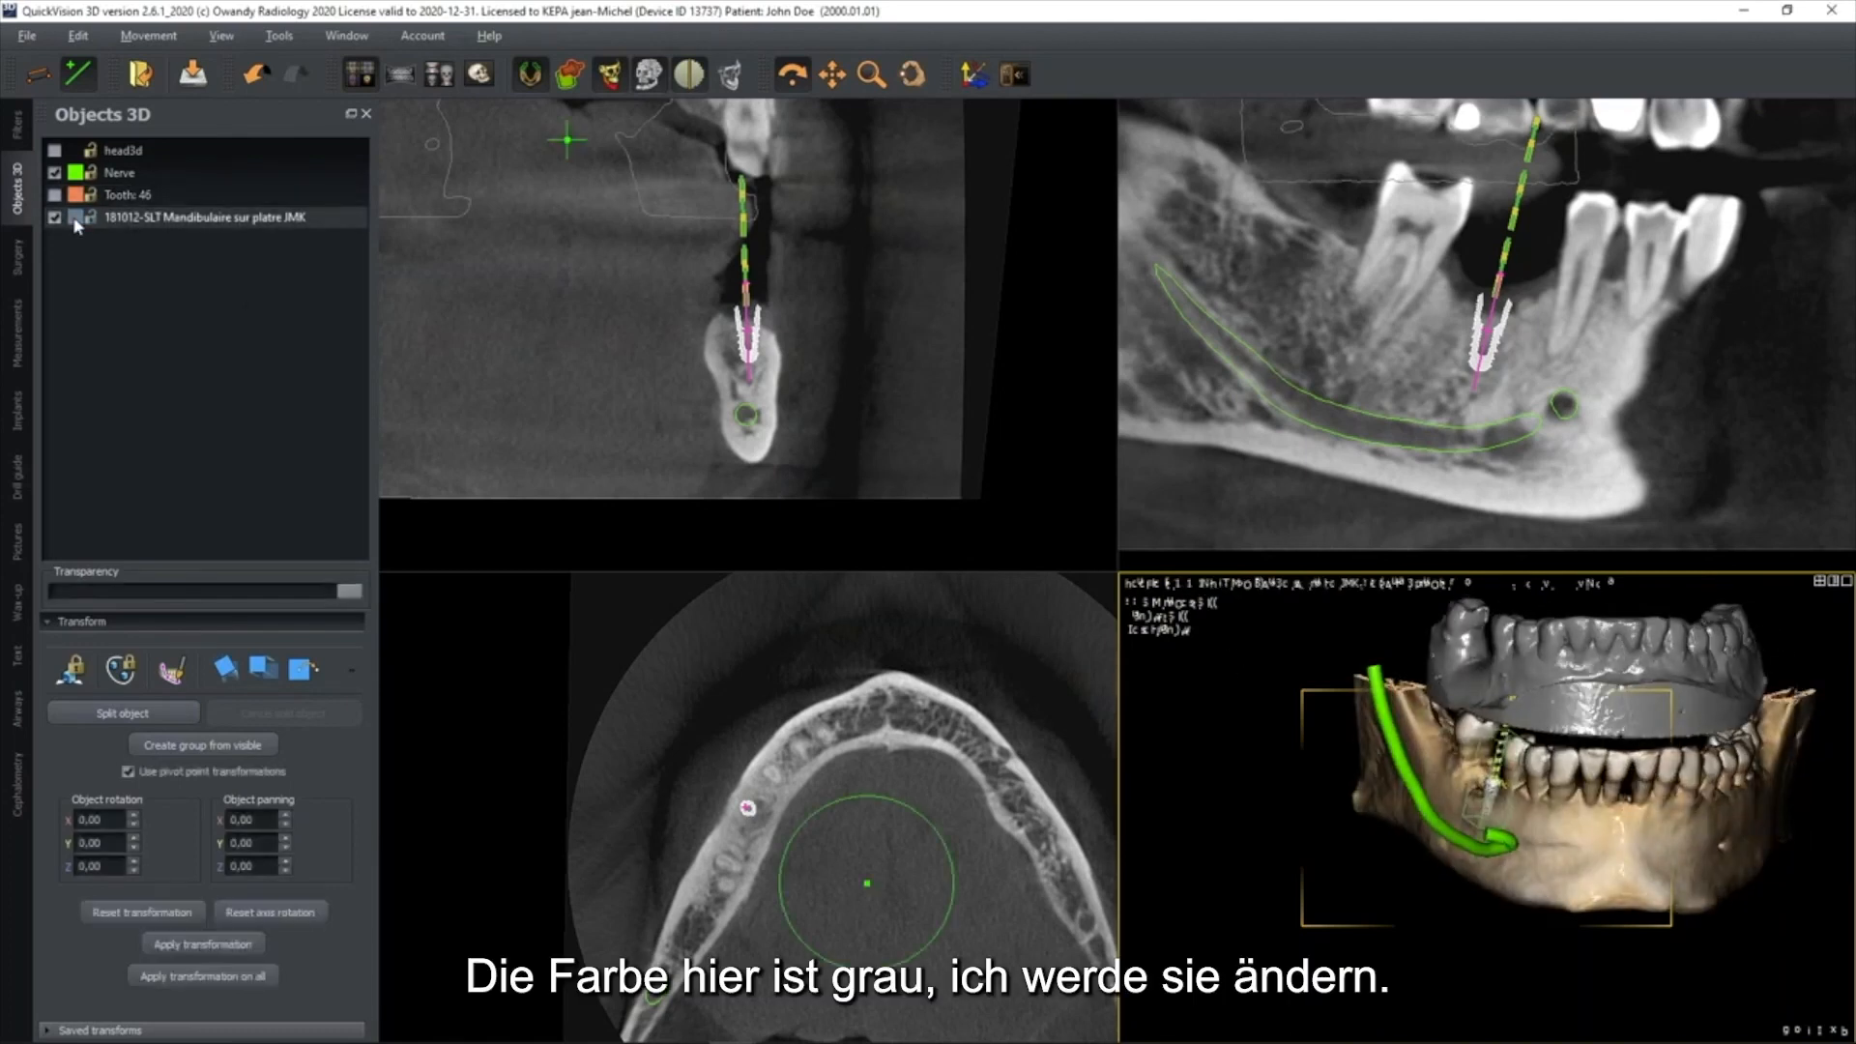
{"action": "left_click", "coordinate": [77, 218]}
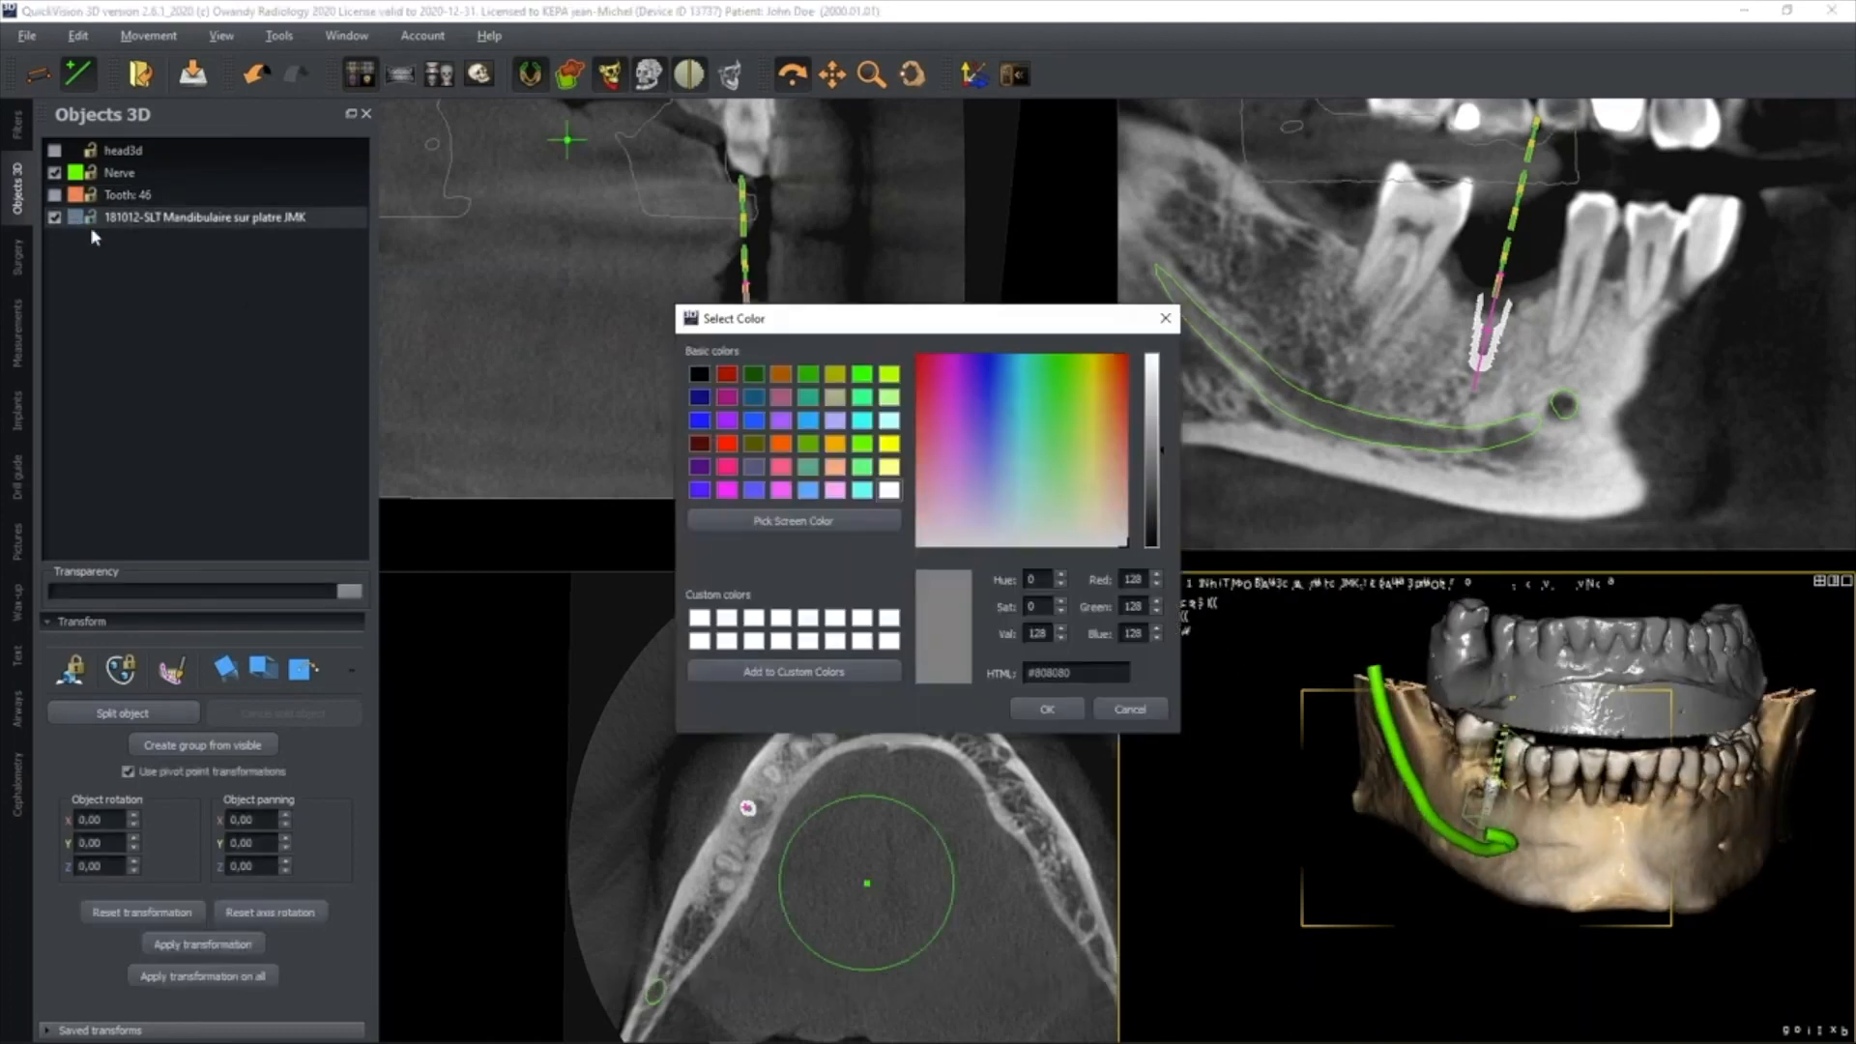
{"action": "left_click", "coordinate": [835, 443]}
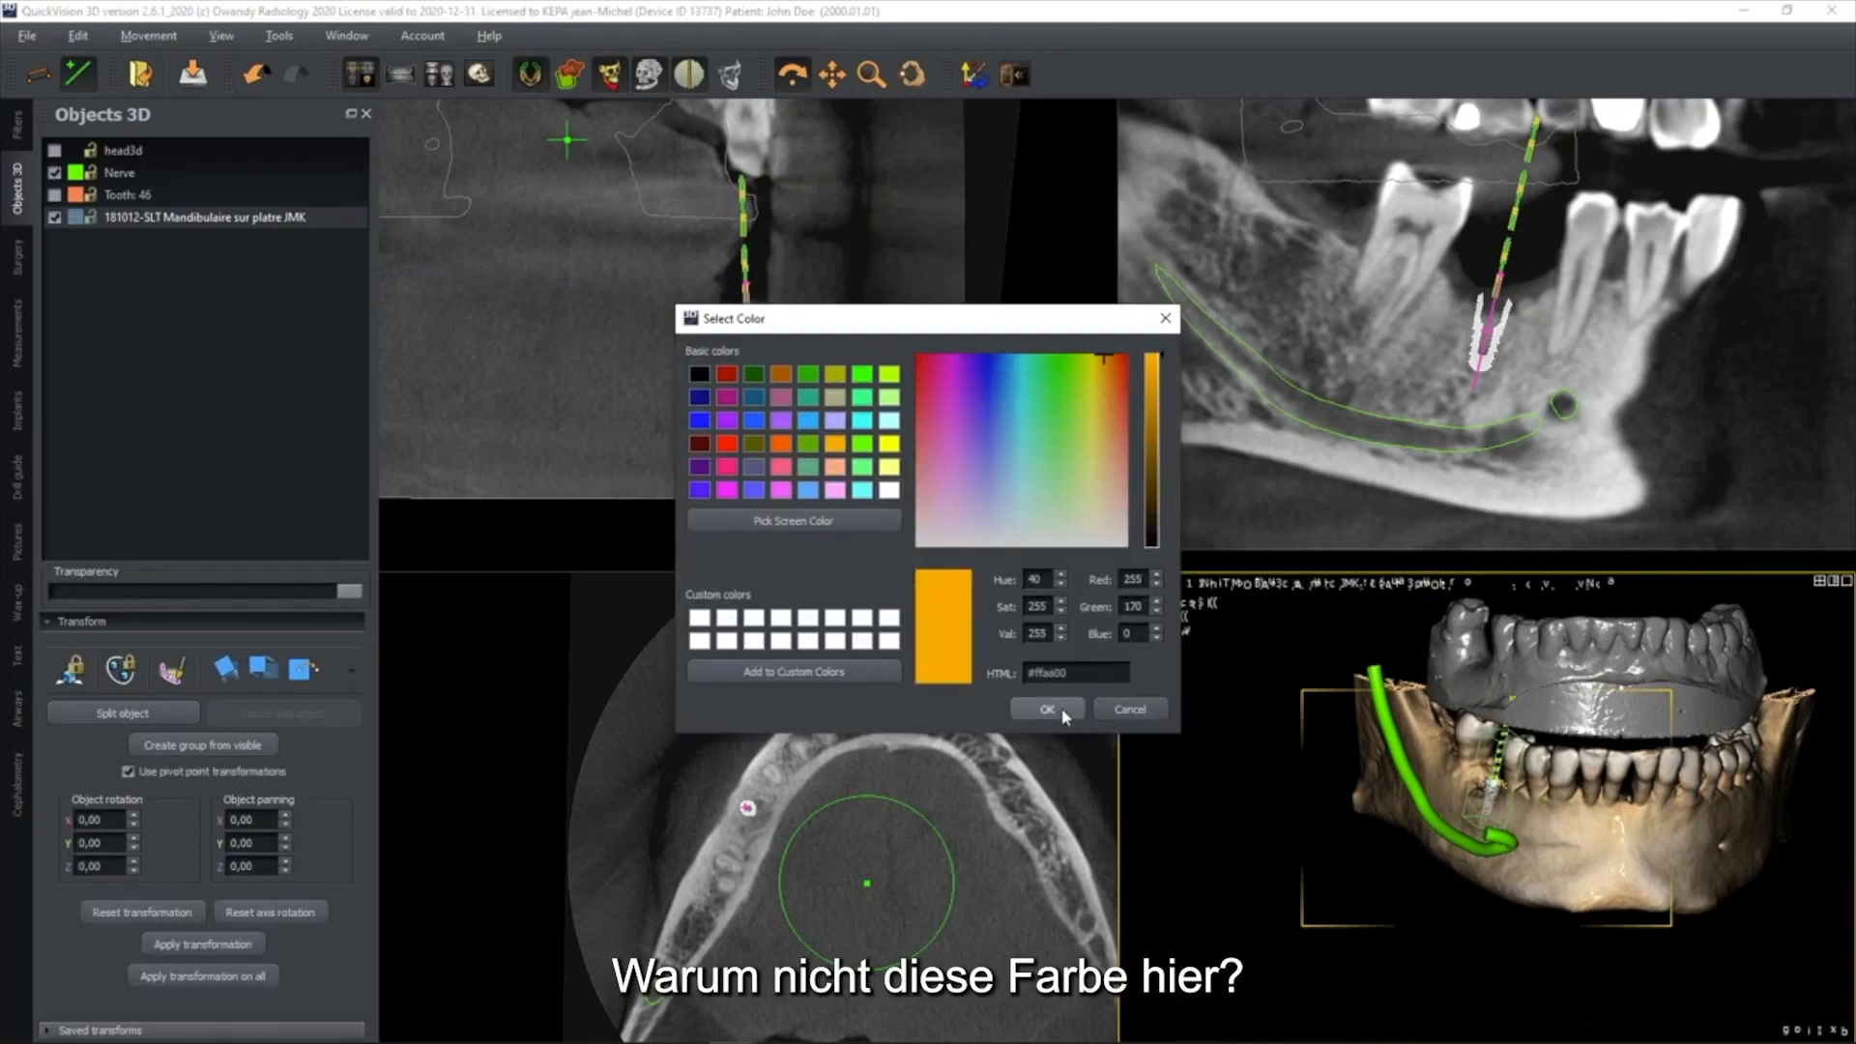
{"action": "left_click", "coordinate": [1048, 710]}
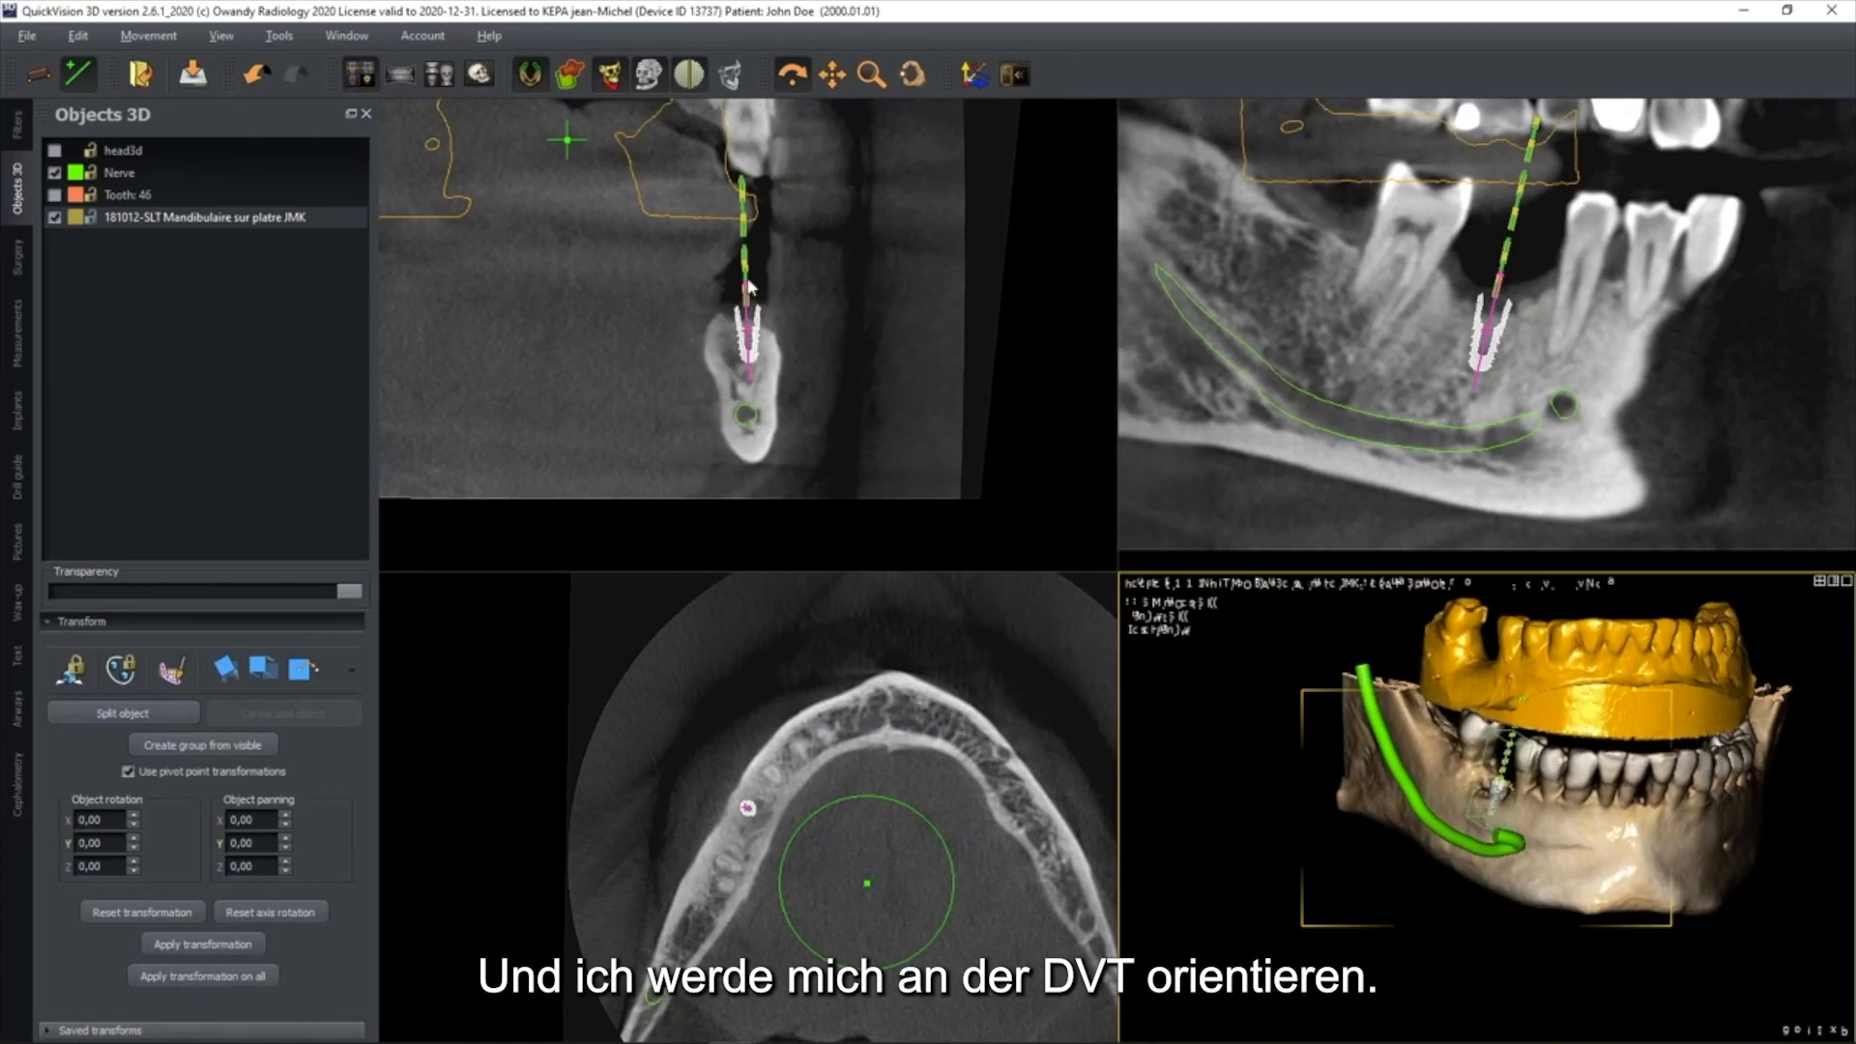
Open the model alignment layout and orient the enlarged plaster model so its chewing surfaces can be seen
{"action": "left_click", "coordinate": [440, 75]}
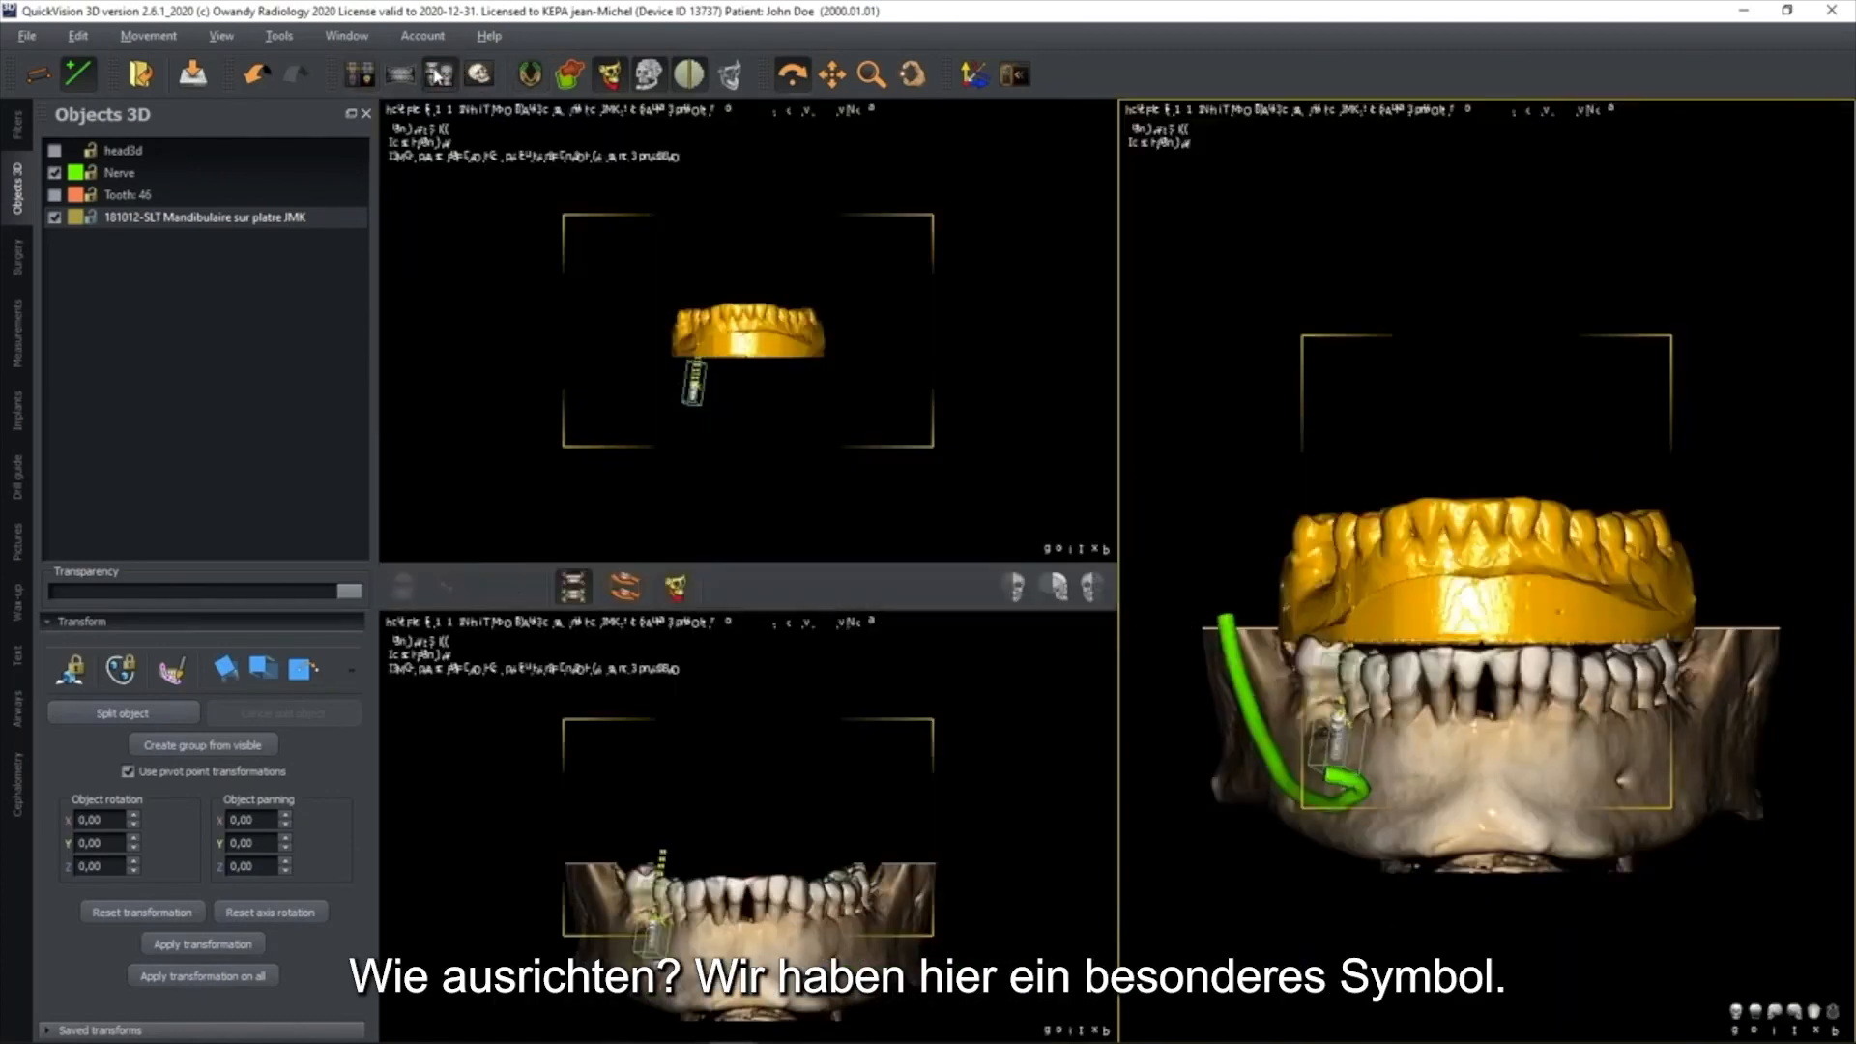
{"action": "left_click_drag", "start_coordinate": [767, 344], "coordinate": [767, 393]}
{"action": "scroll", "coordinate": [774, 377], "scroll_direction": "up", "scroll_amount": 5}
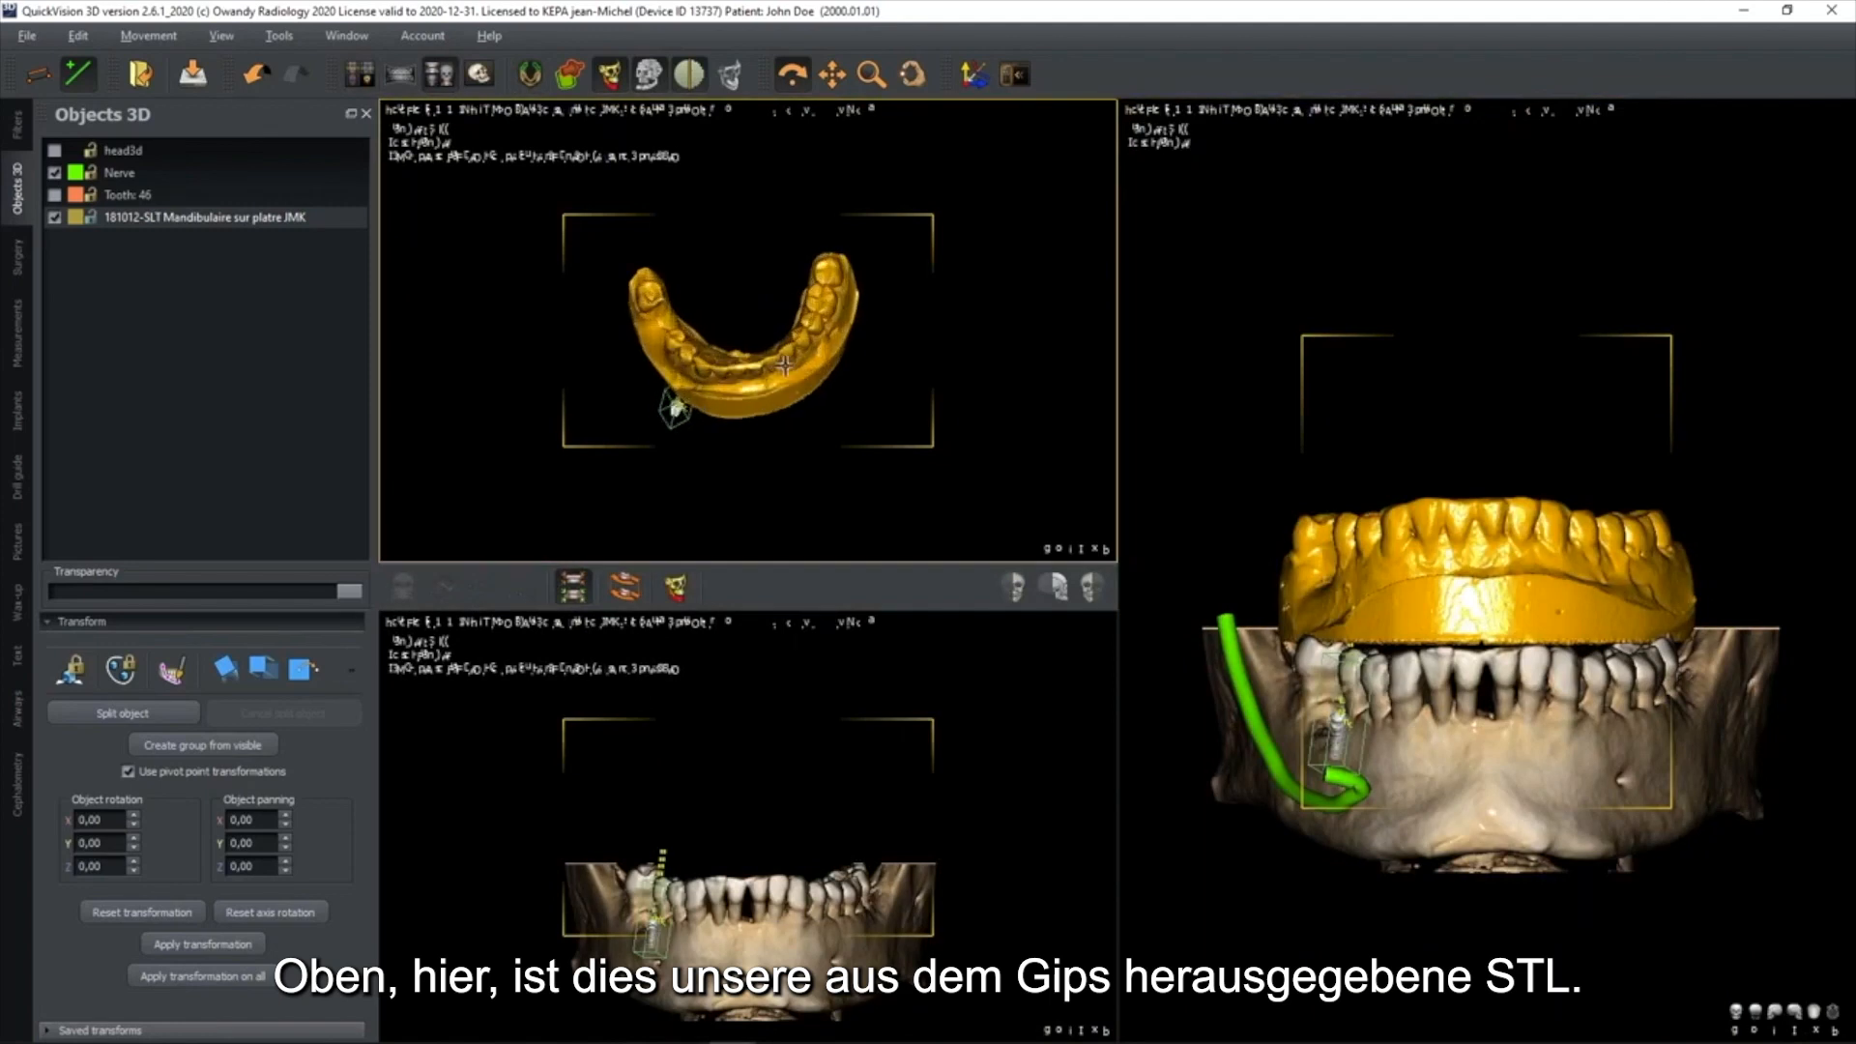
{"action": "scroll", "coordinate": [779, 363], "scroll_direction": "up", "scroll_amount": 1}
{"action": "middle_click_drag", "start_coordinate": [780, 363], "coordinate": [790, 310]}
{"action": "left_click_drag", "start_coordinate": [796, 338], "coordinate": [801, 312]}
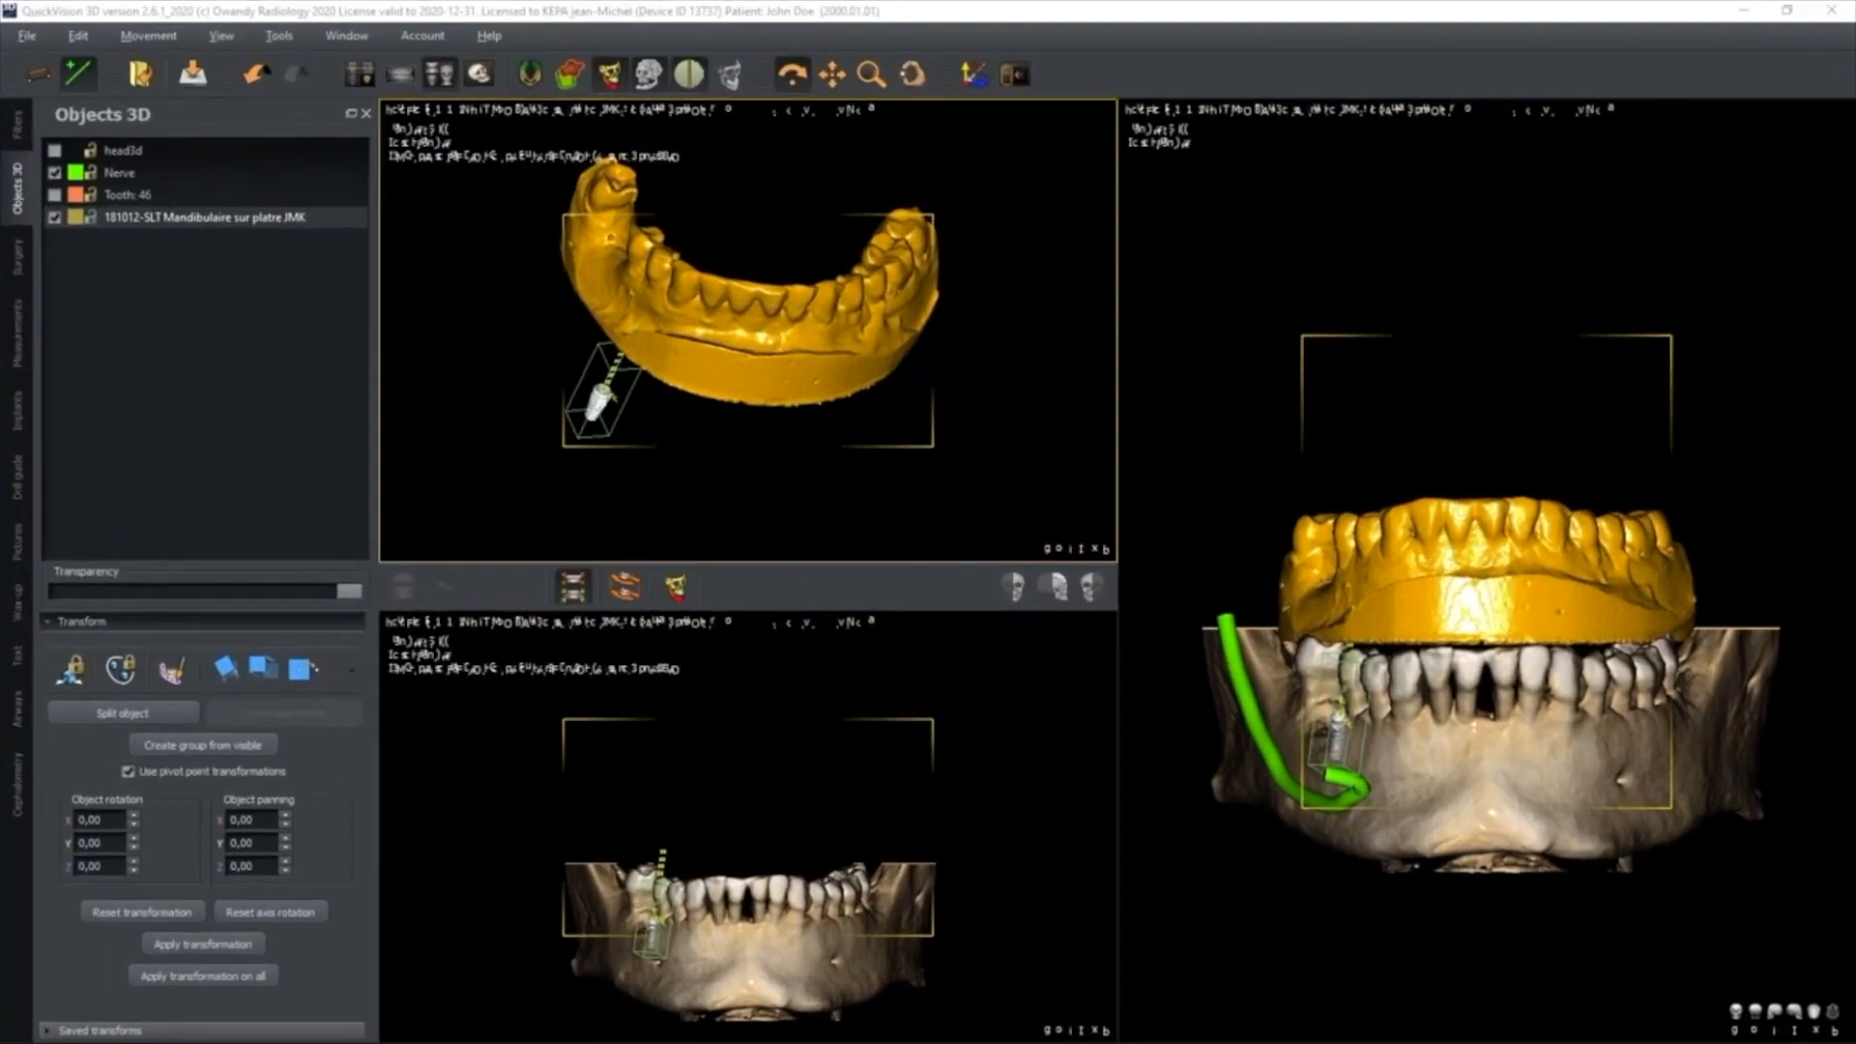
{"action": "left_click_drag", "start_coordinate": [935, 333], "coordinate": [935, 372]}
{"action": "left_click_drag", "start_coordinate": [751, 341], "coordinate": [752, 357]}
Turn the CBCT jaw to the same orientation as the plaster model and synchronise the movement of both alignment views
{"action": "left_click_drag", "start_coordinate": [754, 875], "coordinate": [795, 760]}
{"action": "left_click_drag", "start_coordinate": [984, 754], "coordinate": [981, 771]}
{"action": "left_click_drag", "start_coordinate": [759, 309], "coordinate": [825, 459]}
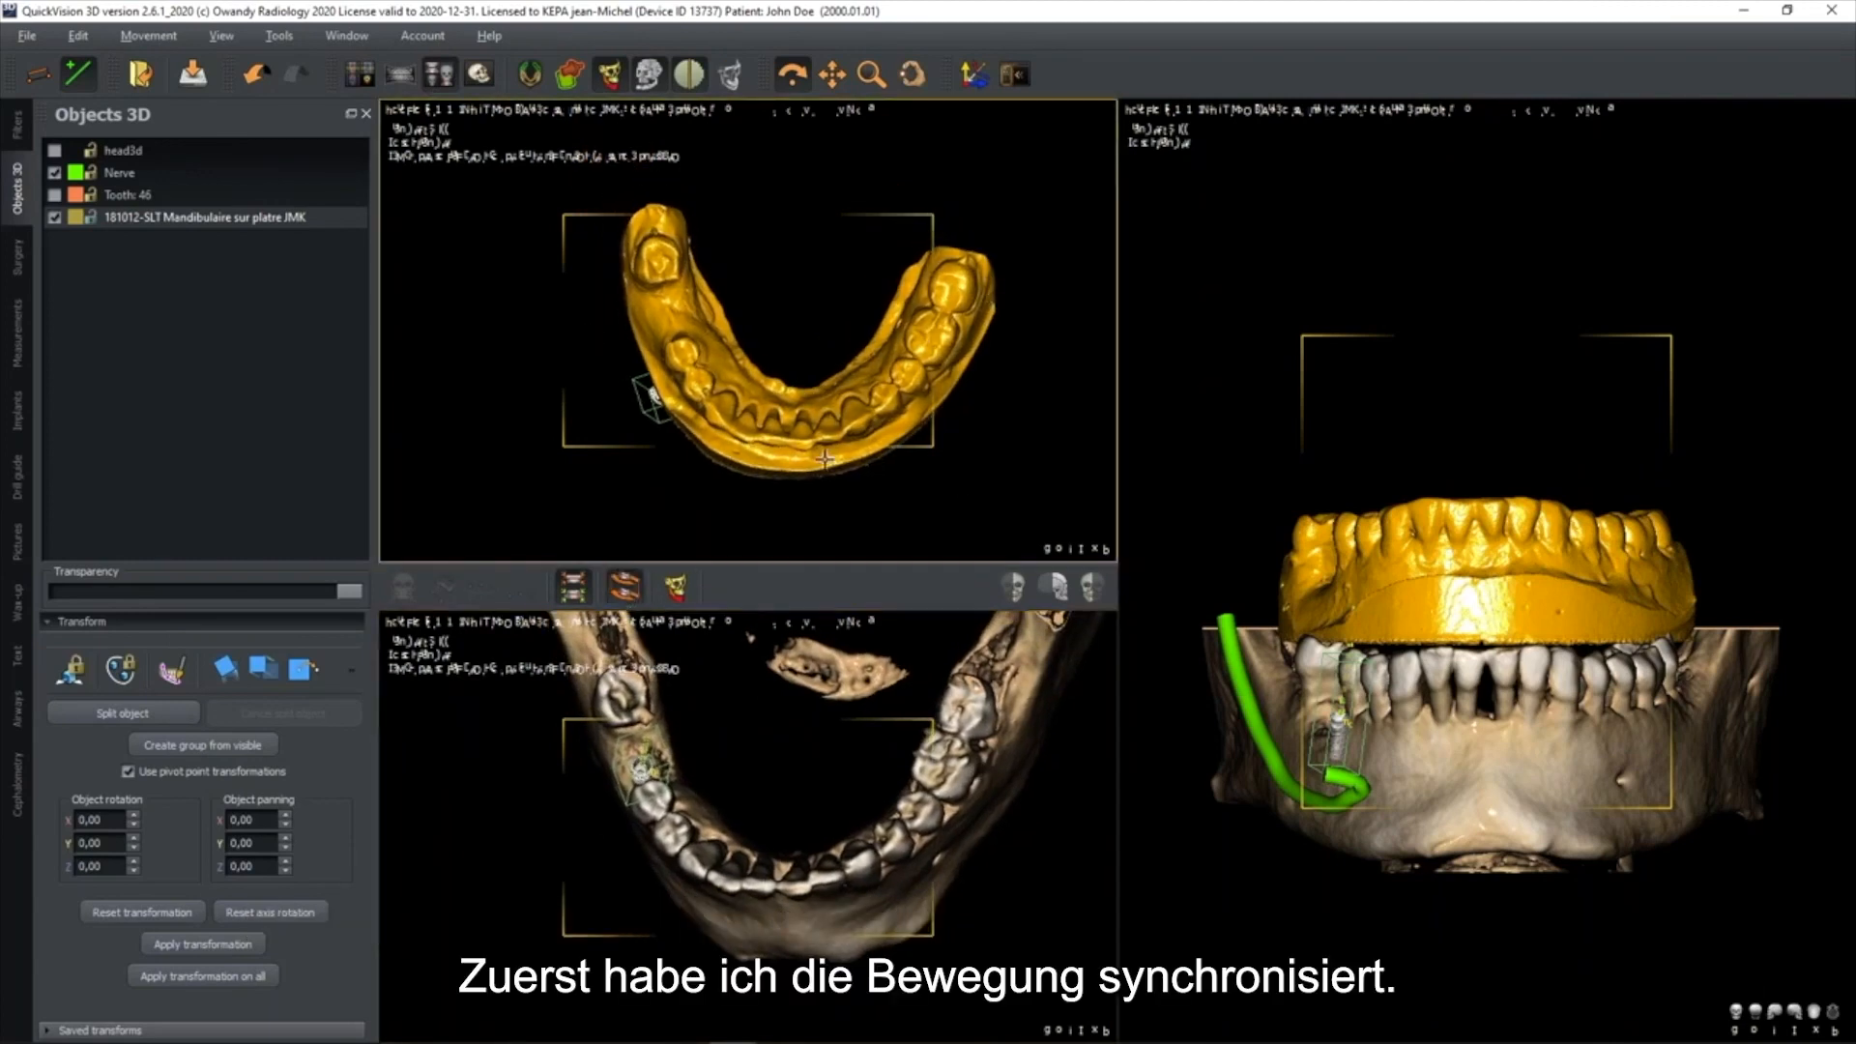
{"action": "left_click_drag", "start_coordinate": [815, 377], "coordinate": [705, 320]}
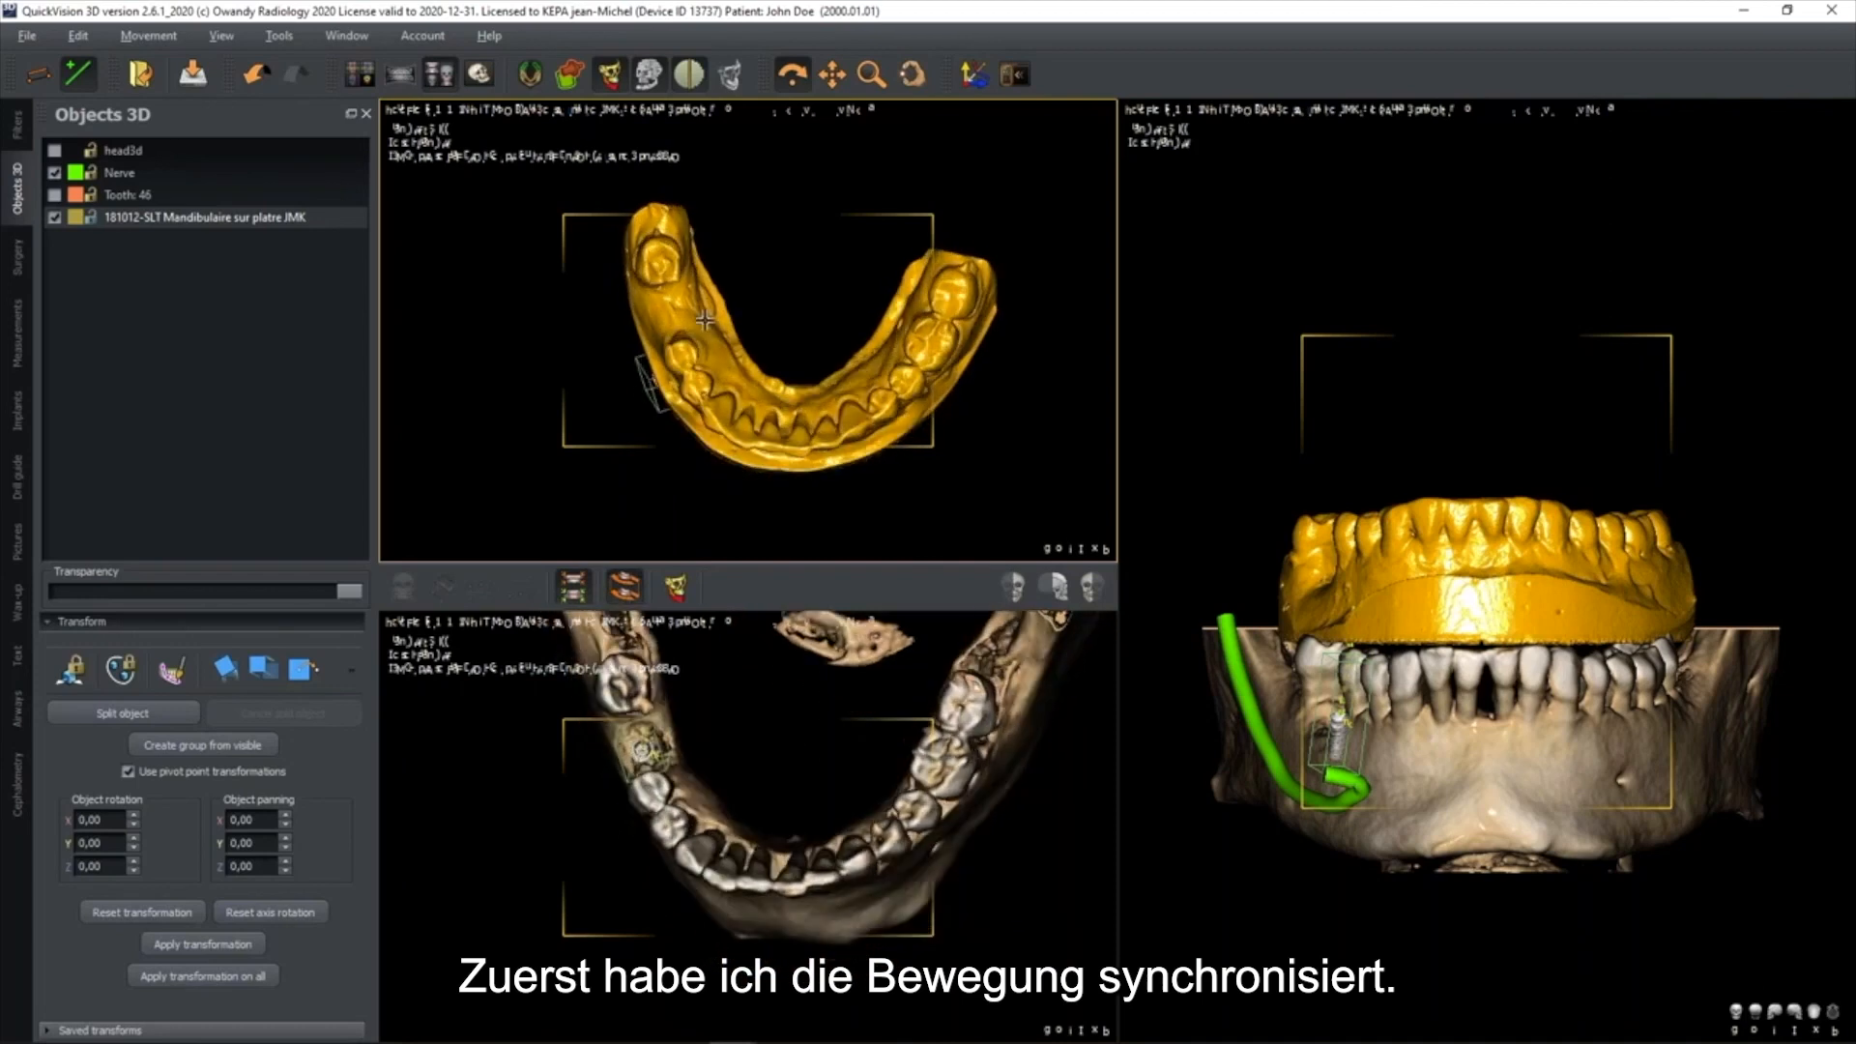
{"action": "scroll", "coordinate": [705, 320], "scroll_direction": "up", "scroll_amount": 3}
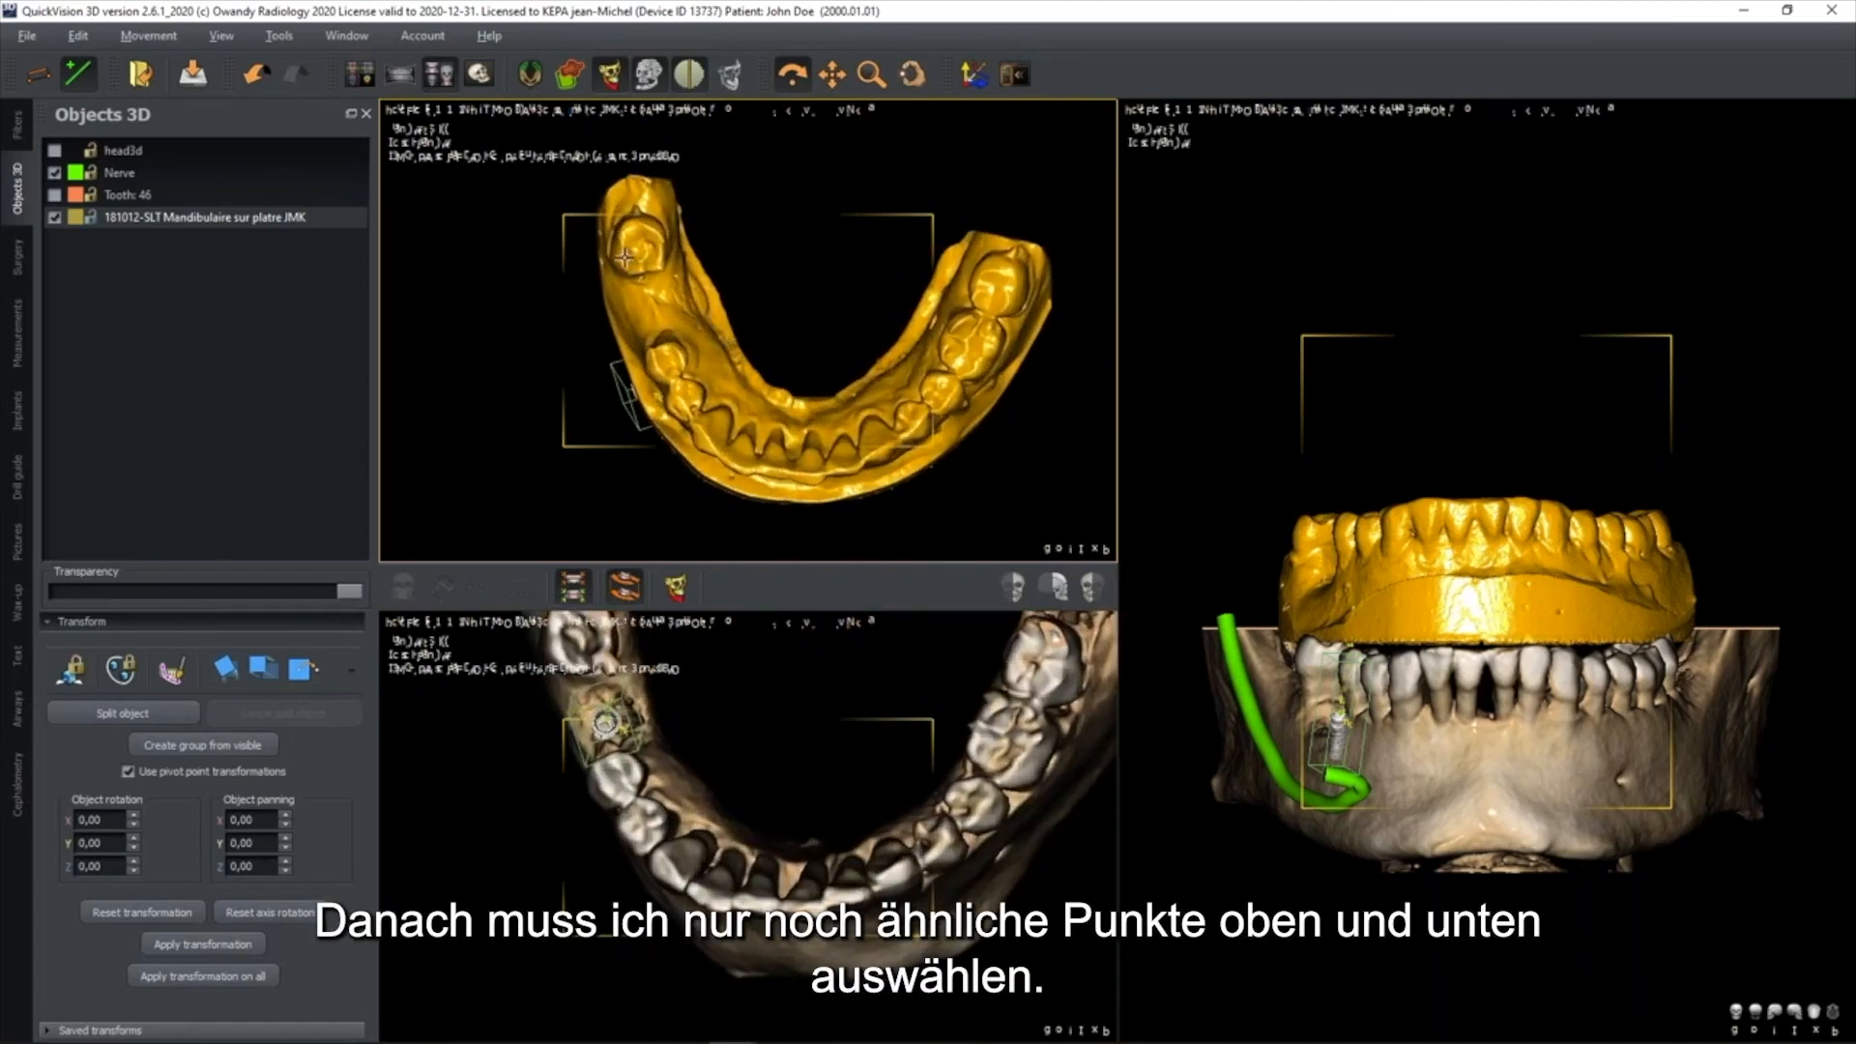
Mark three matching point pairs on the plaster model and CBCT jaw: the rear molar on each side and the front incisors
{"action": "left_click", "coordinate": [625, 256]}
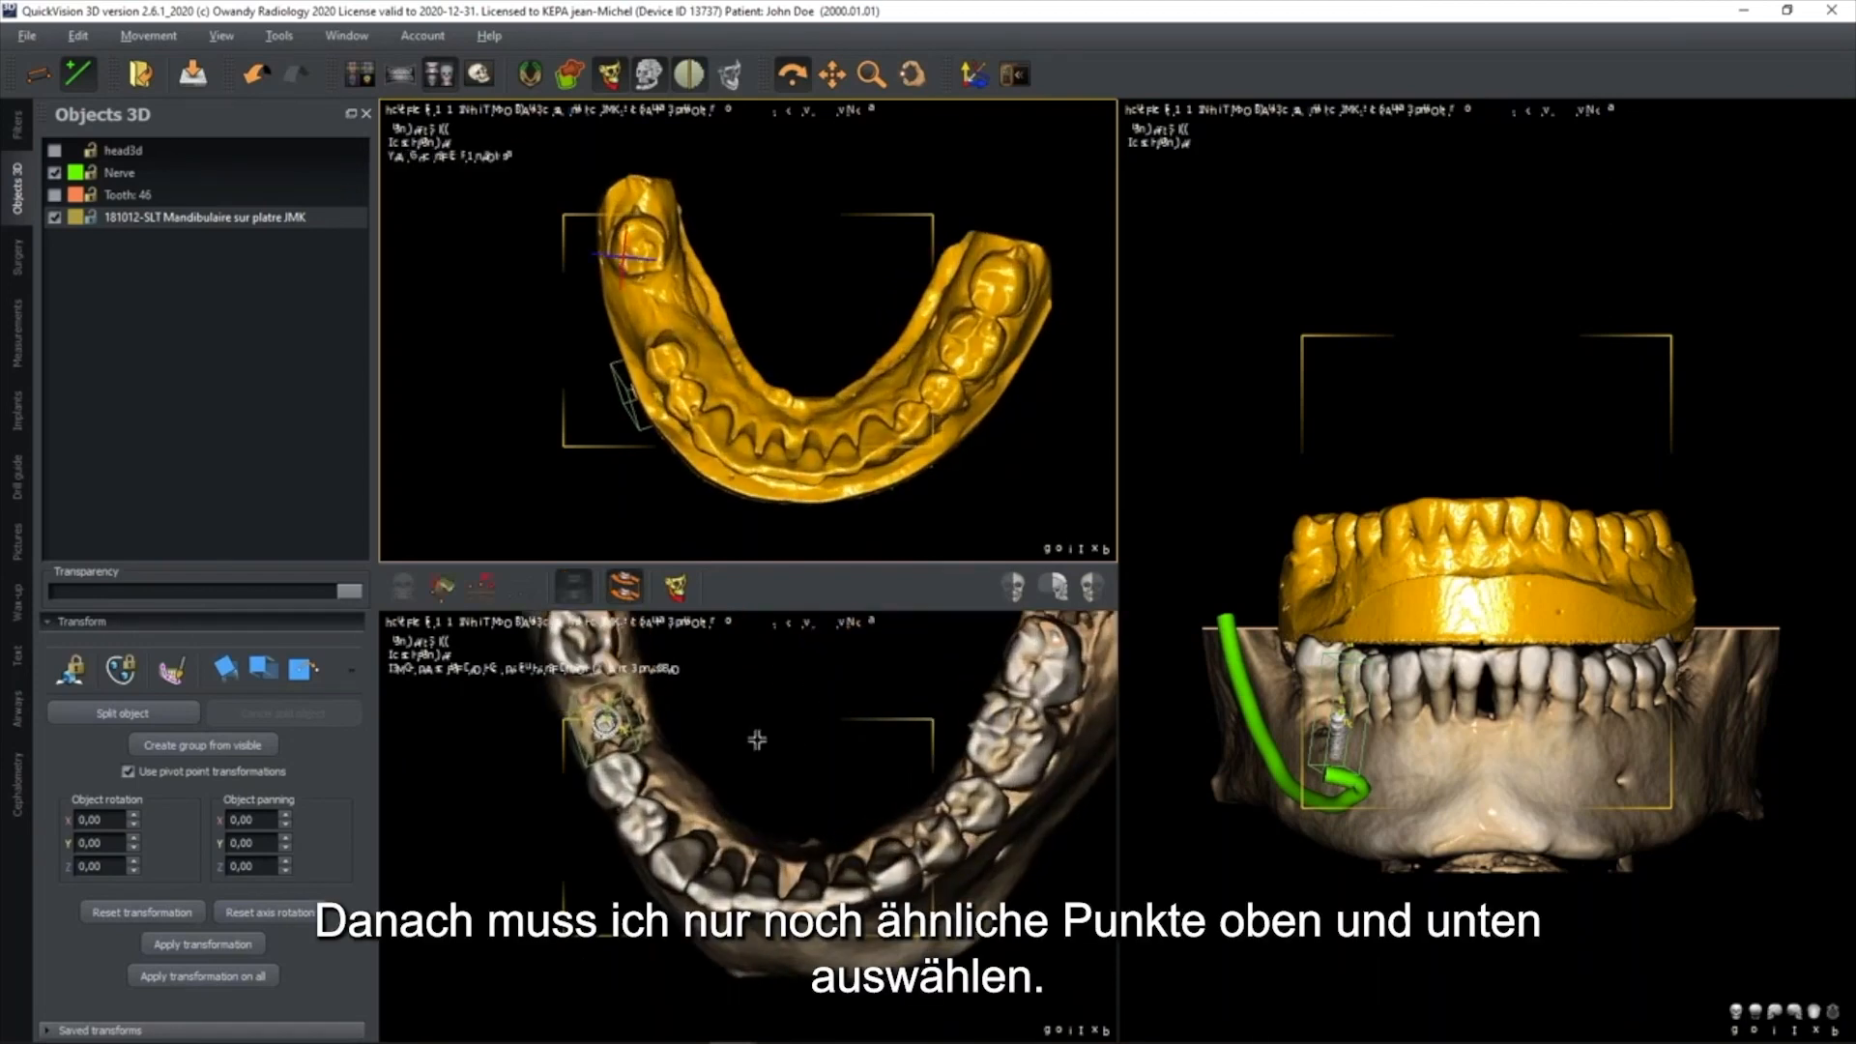
{"action": "scroll", "coordinate": [749, 801], "scroll_direction": "up", "scroll_amount": 5}
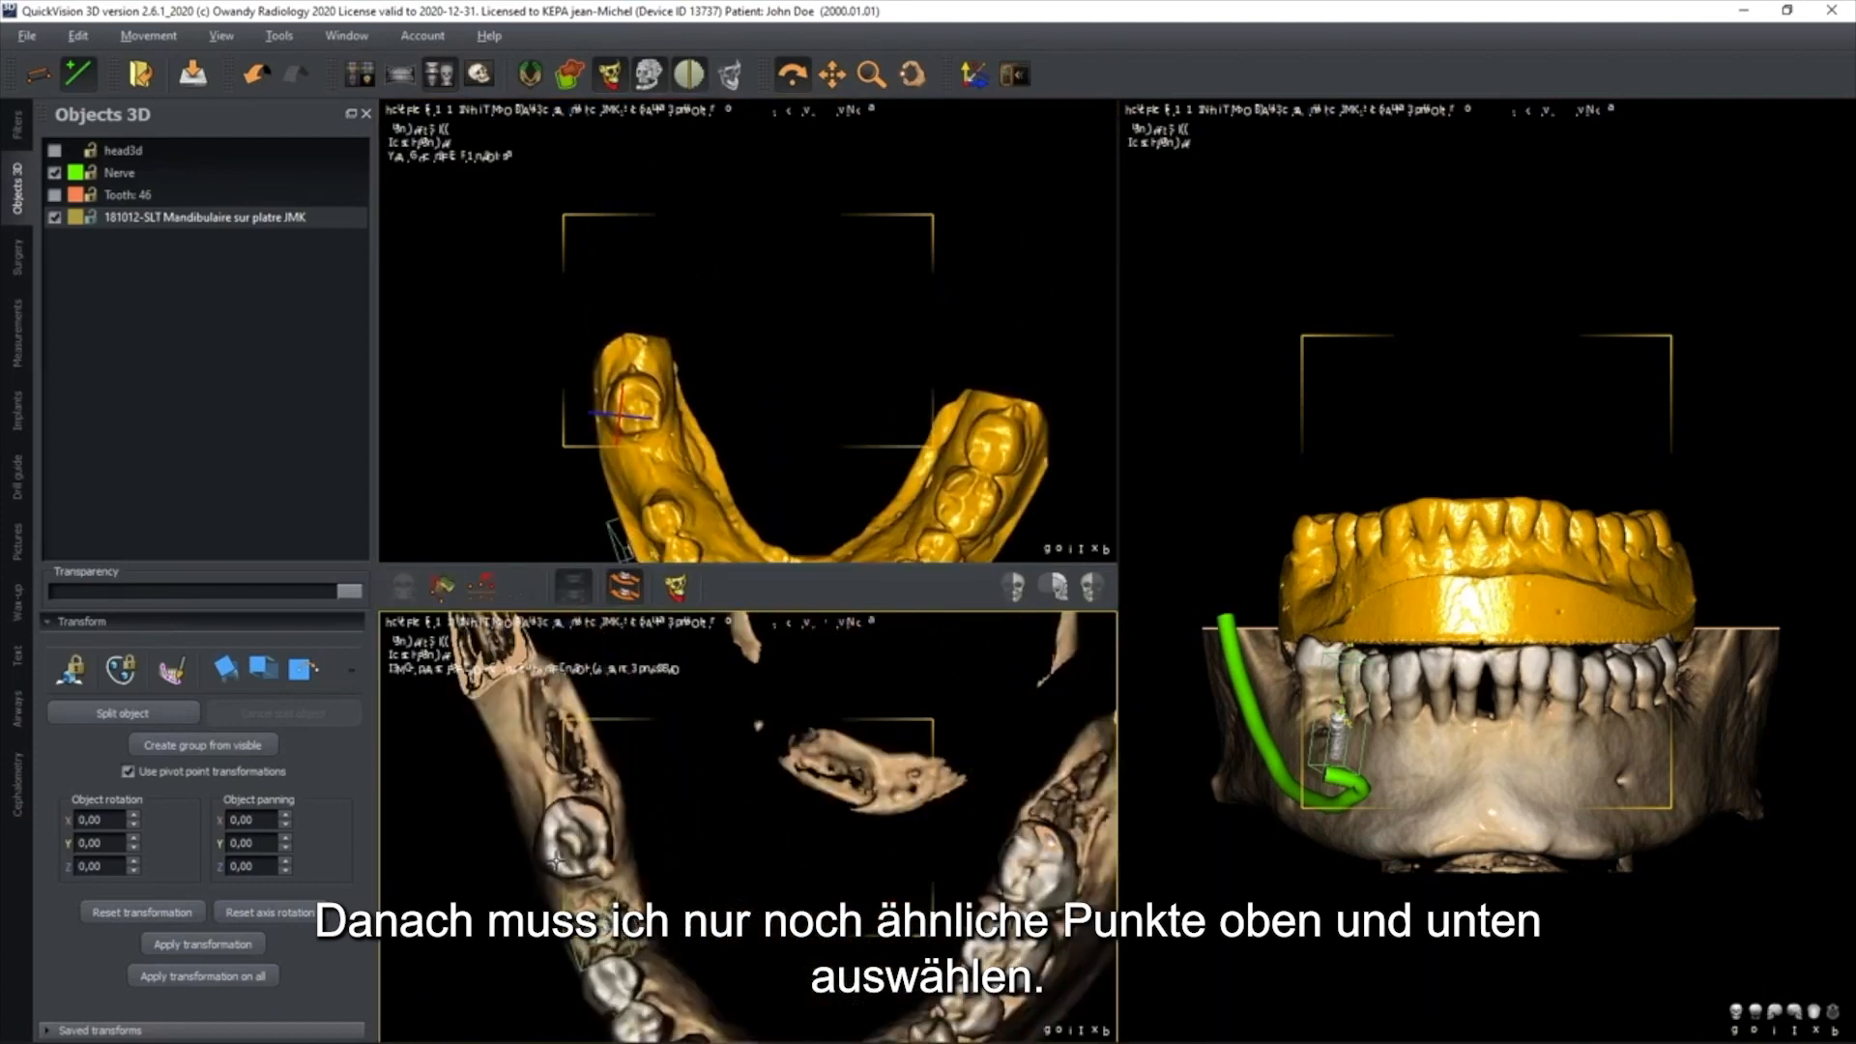
{"action": "scroll", "coordinate": [764, 859], "scroll_direction": "down", "scroll_amount": 4}
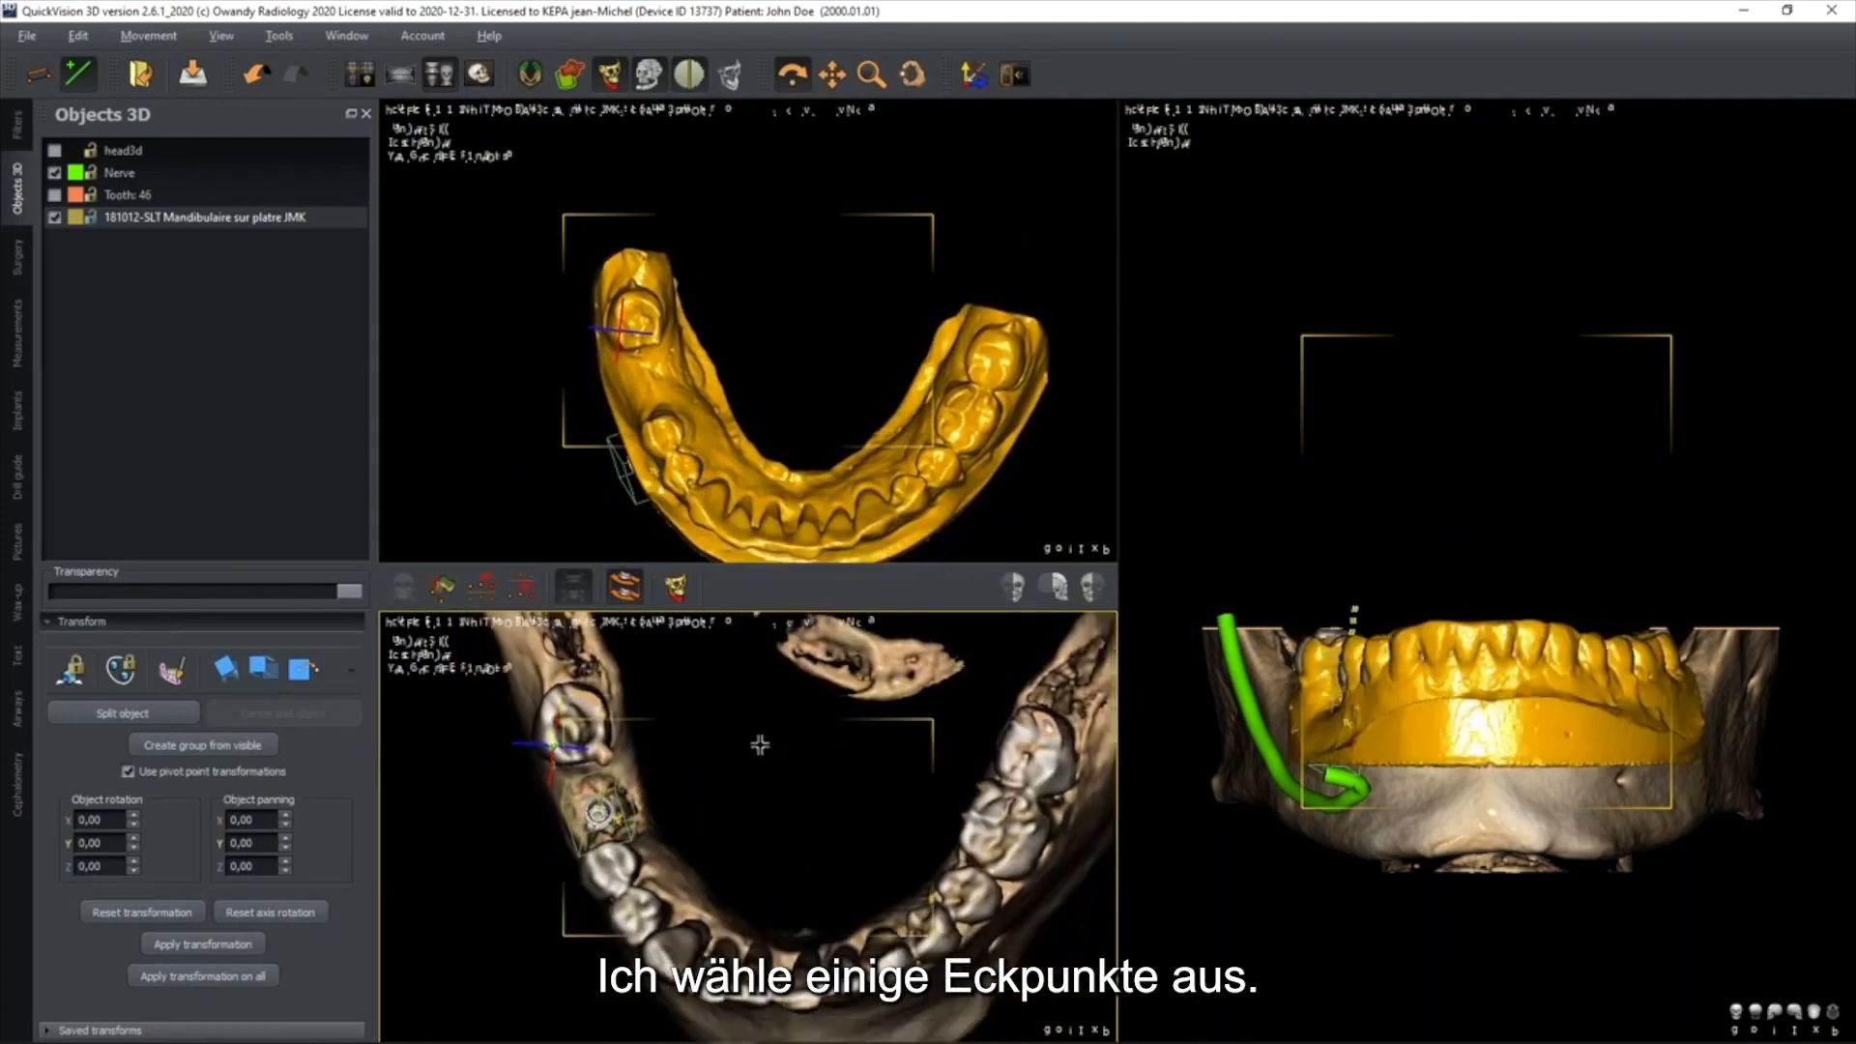
{"action": "left_click", "coordinate": [745, 987]}
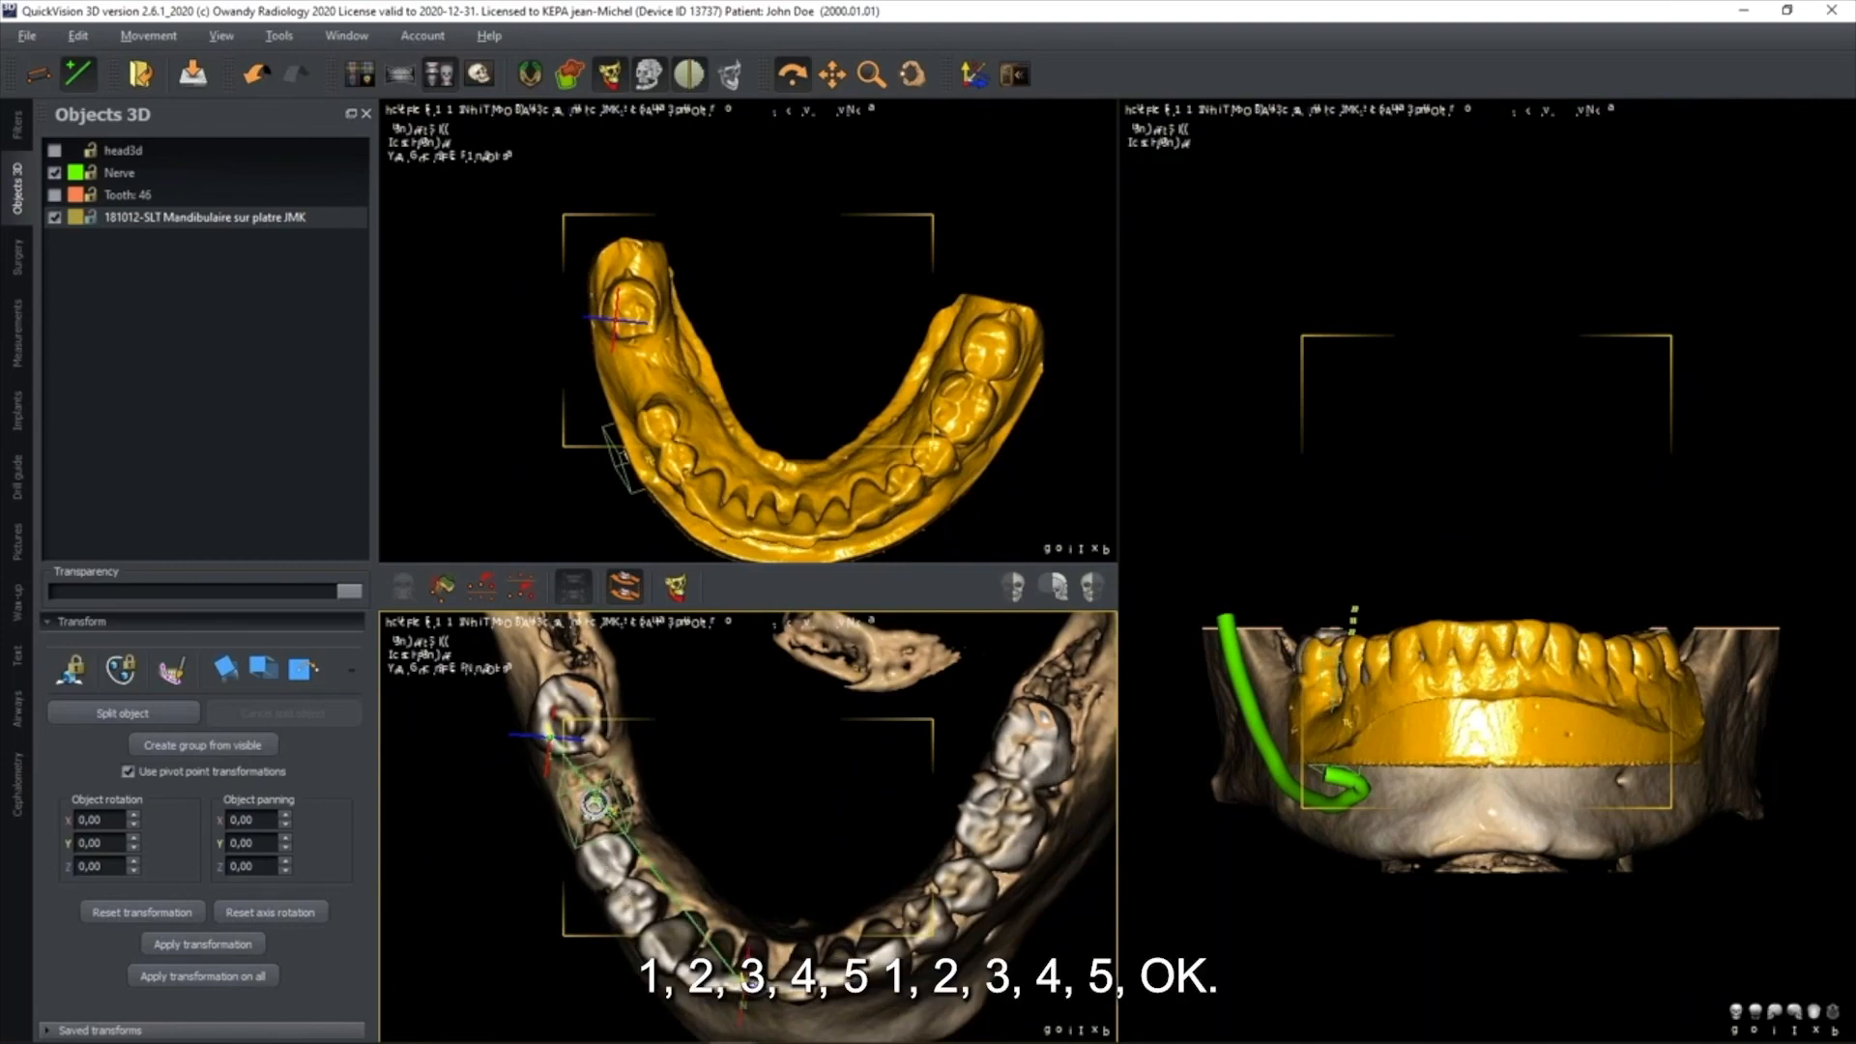
{"action": "left_click", "coordinate": [766, 537]}
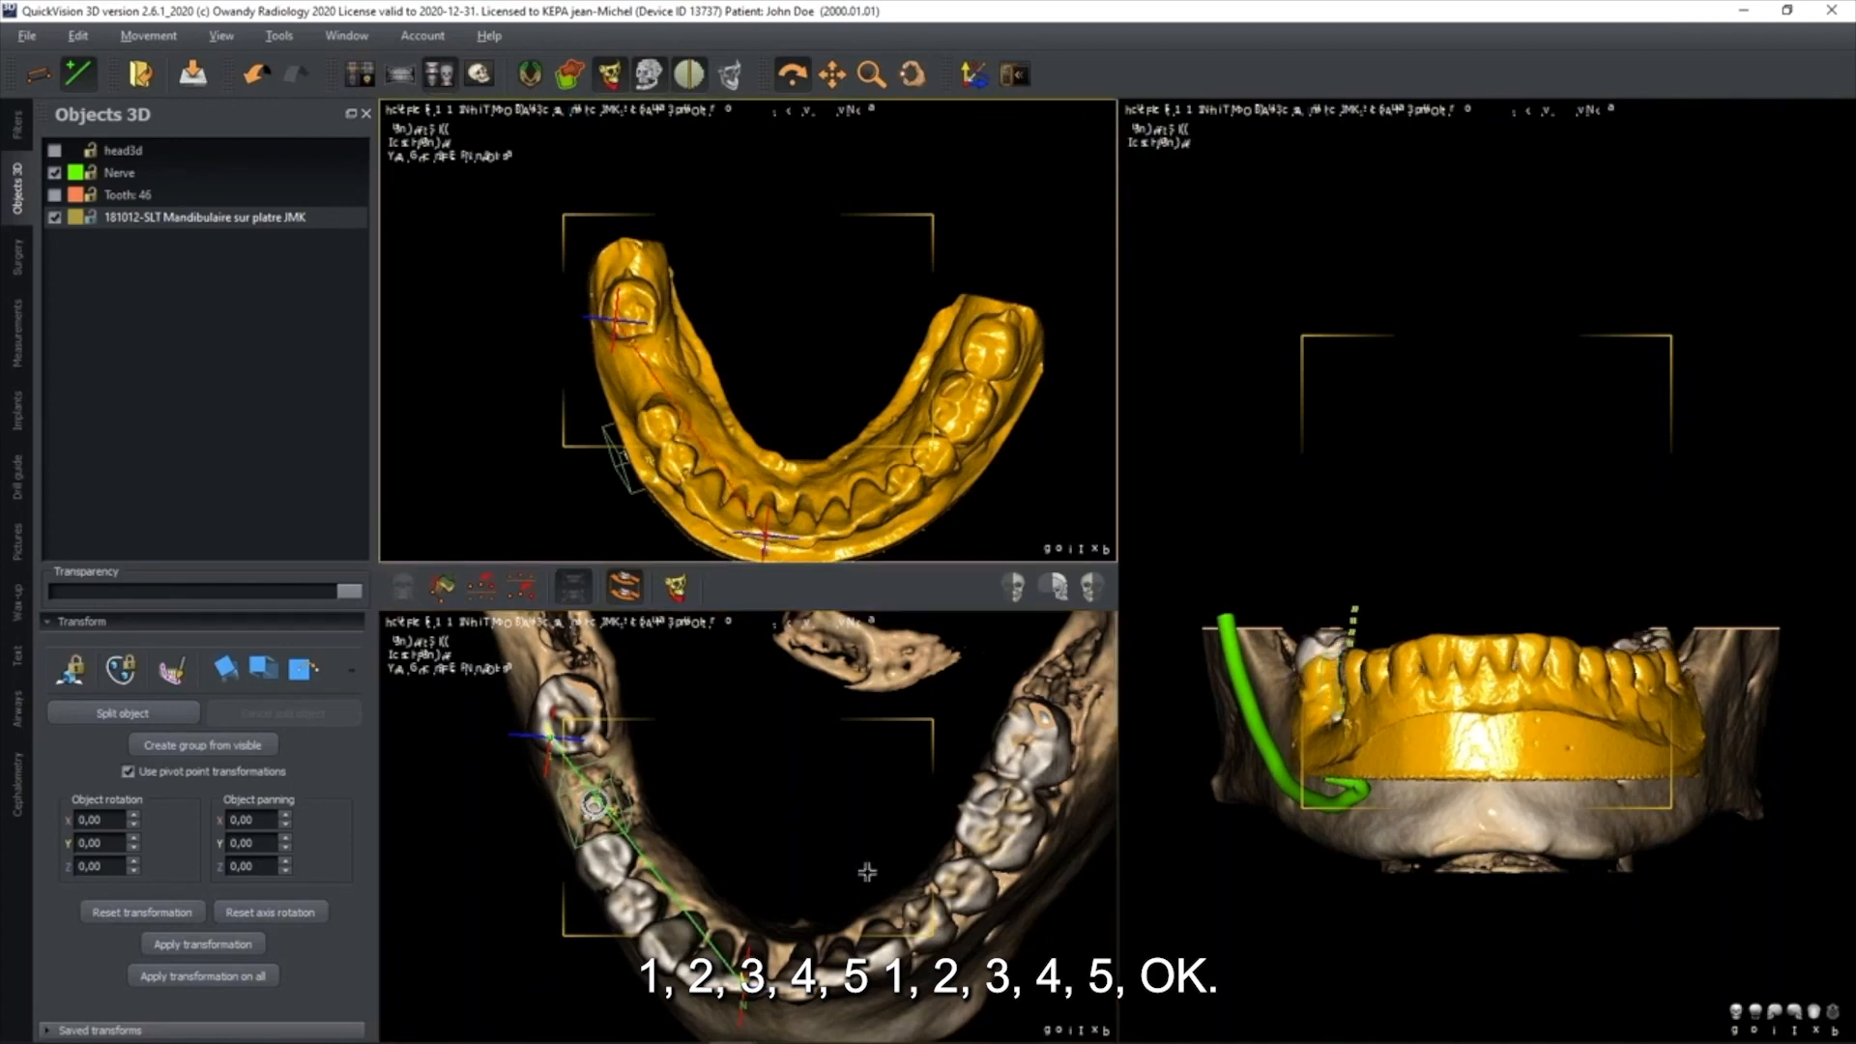
{"action": "left_click", "coordinate": [1042, 761]}
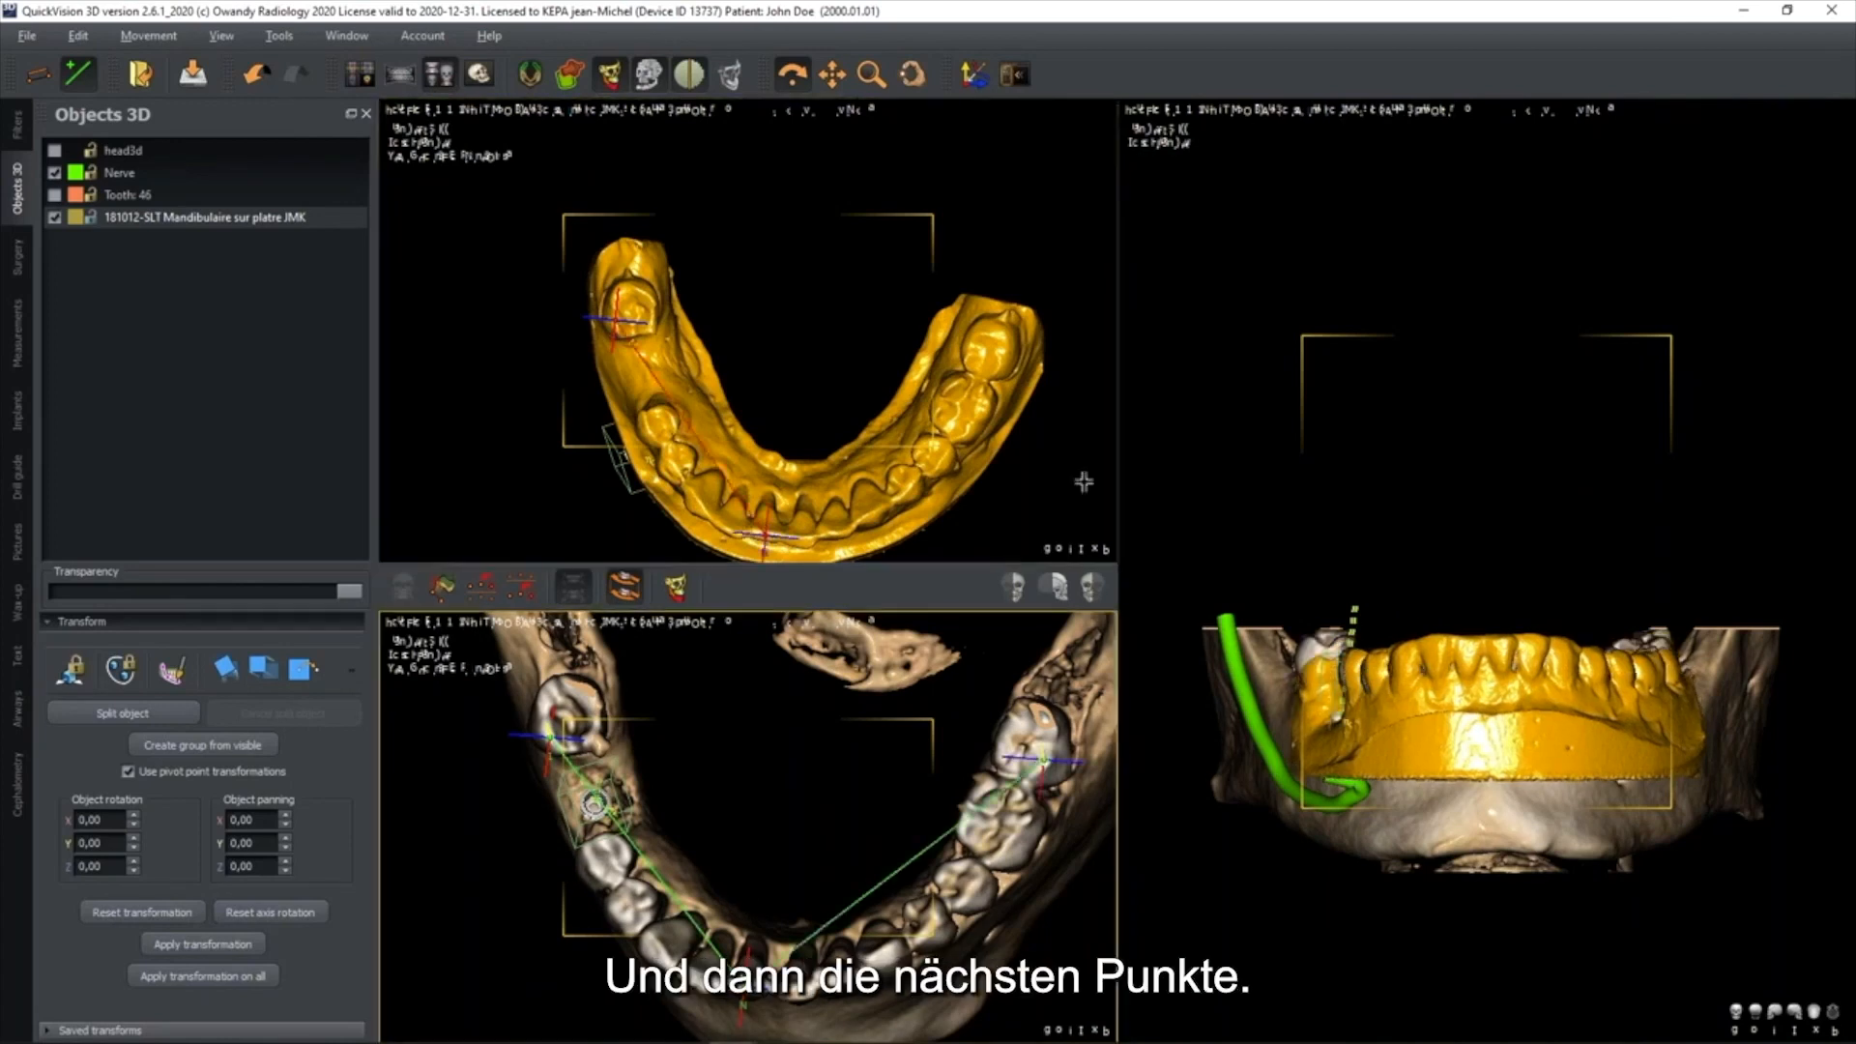
{"action": "left_click", "coordinate": [998, 366]}
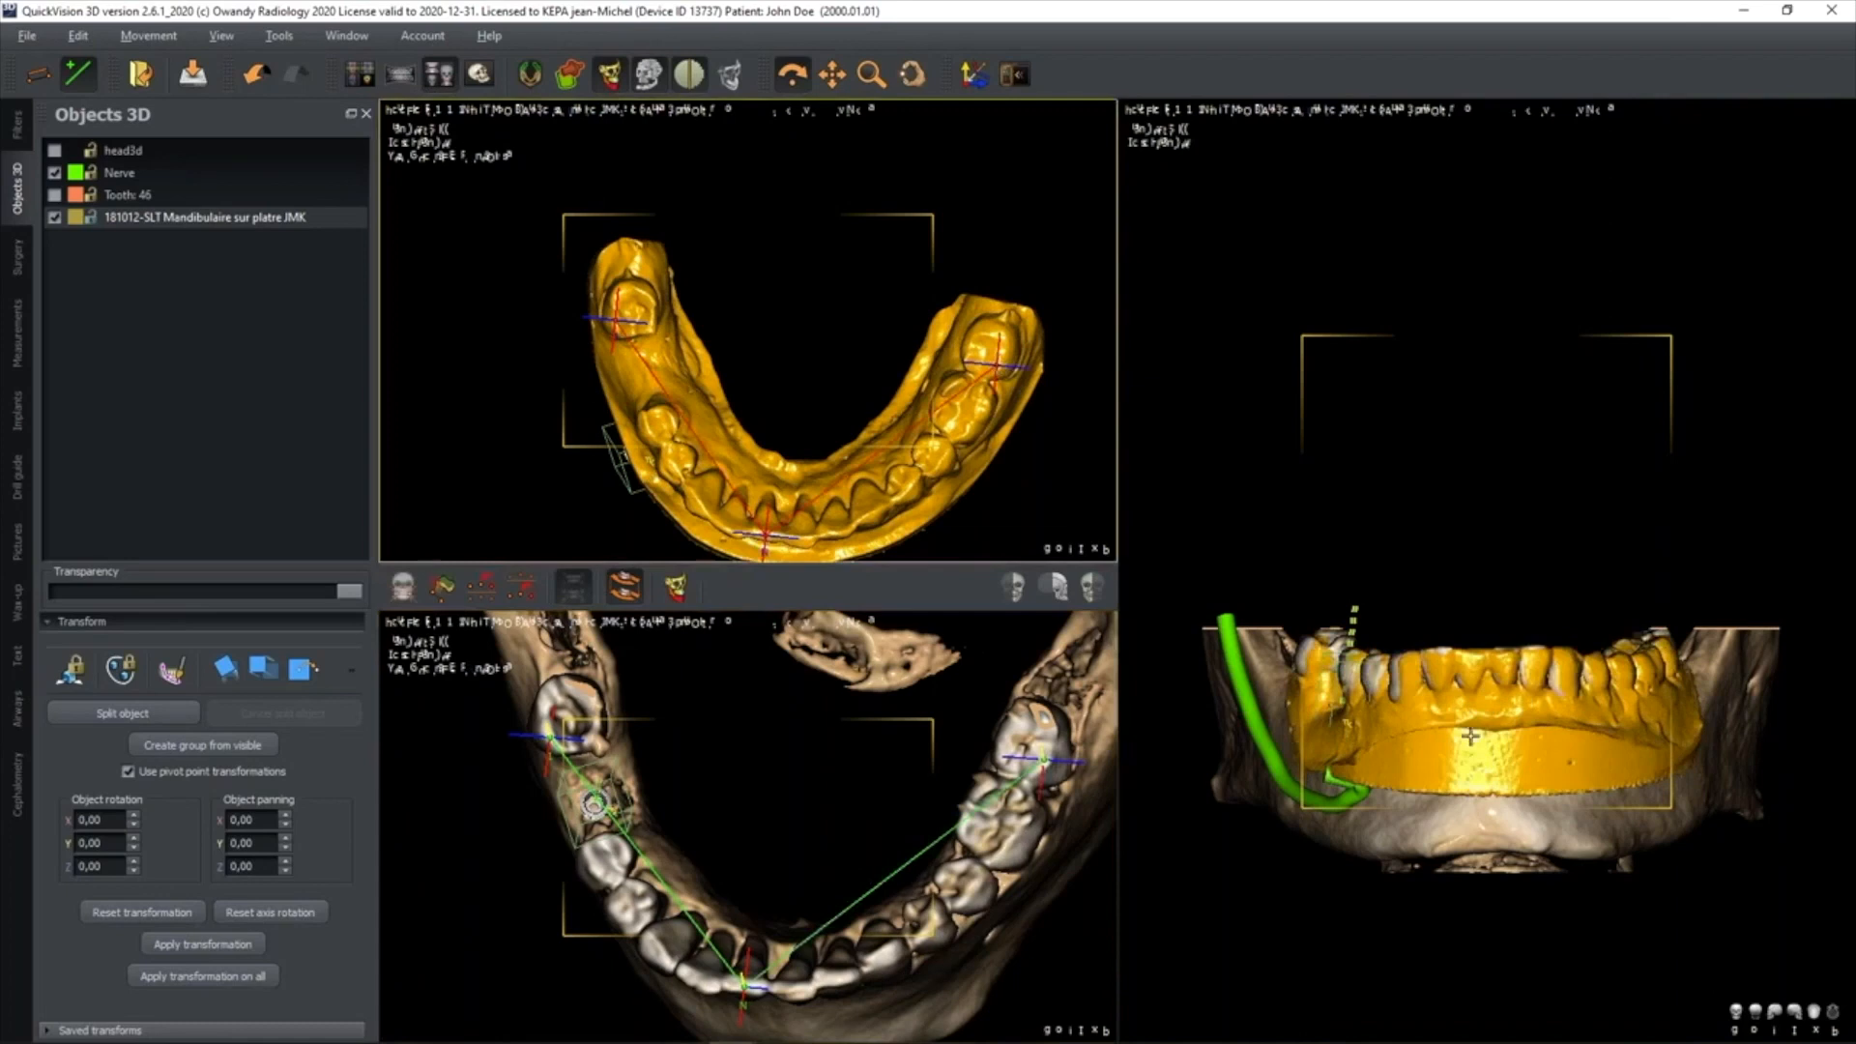
Confirm the point-based alignment of the plaster model with the CBCT and return to the layout with the slice views
{"action": "mouse_move", "coordinate": [1484, 747]}
{"action": "left_mouse_down"}
{"action": "mouse_move", "coordinate": [1547, 752]}
{"action": "mouse_move", "coordinate": [1506, 774]}
{"action": "mouse_move", "coordinate": [1485, 747]}
{"action": "mouse_move", "coordinate": [1511, 750]}
{"action": "left_mouse_up"}
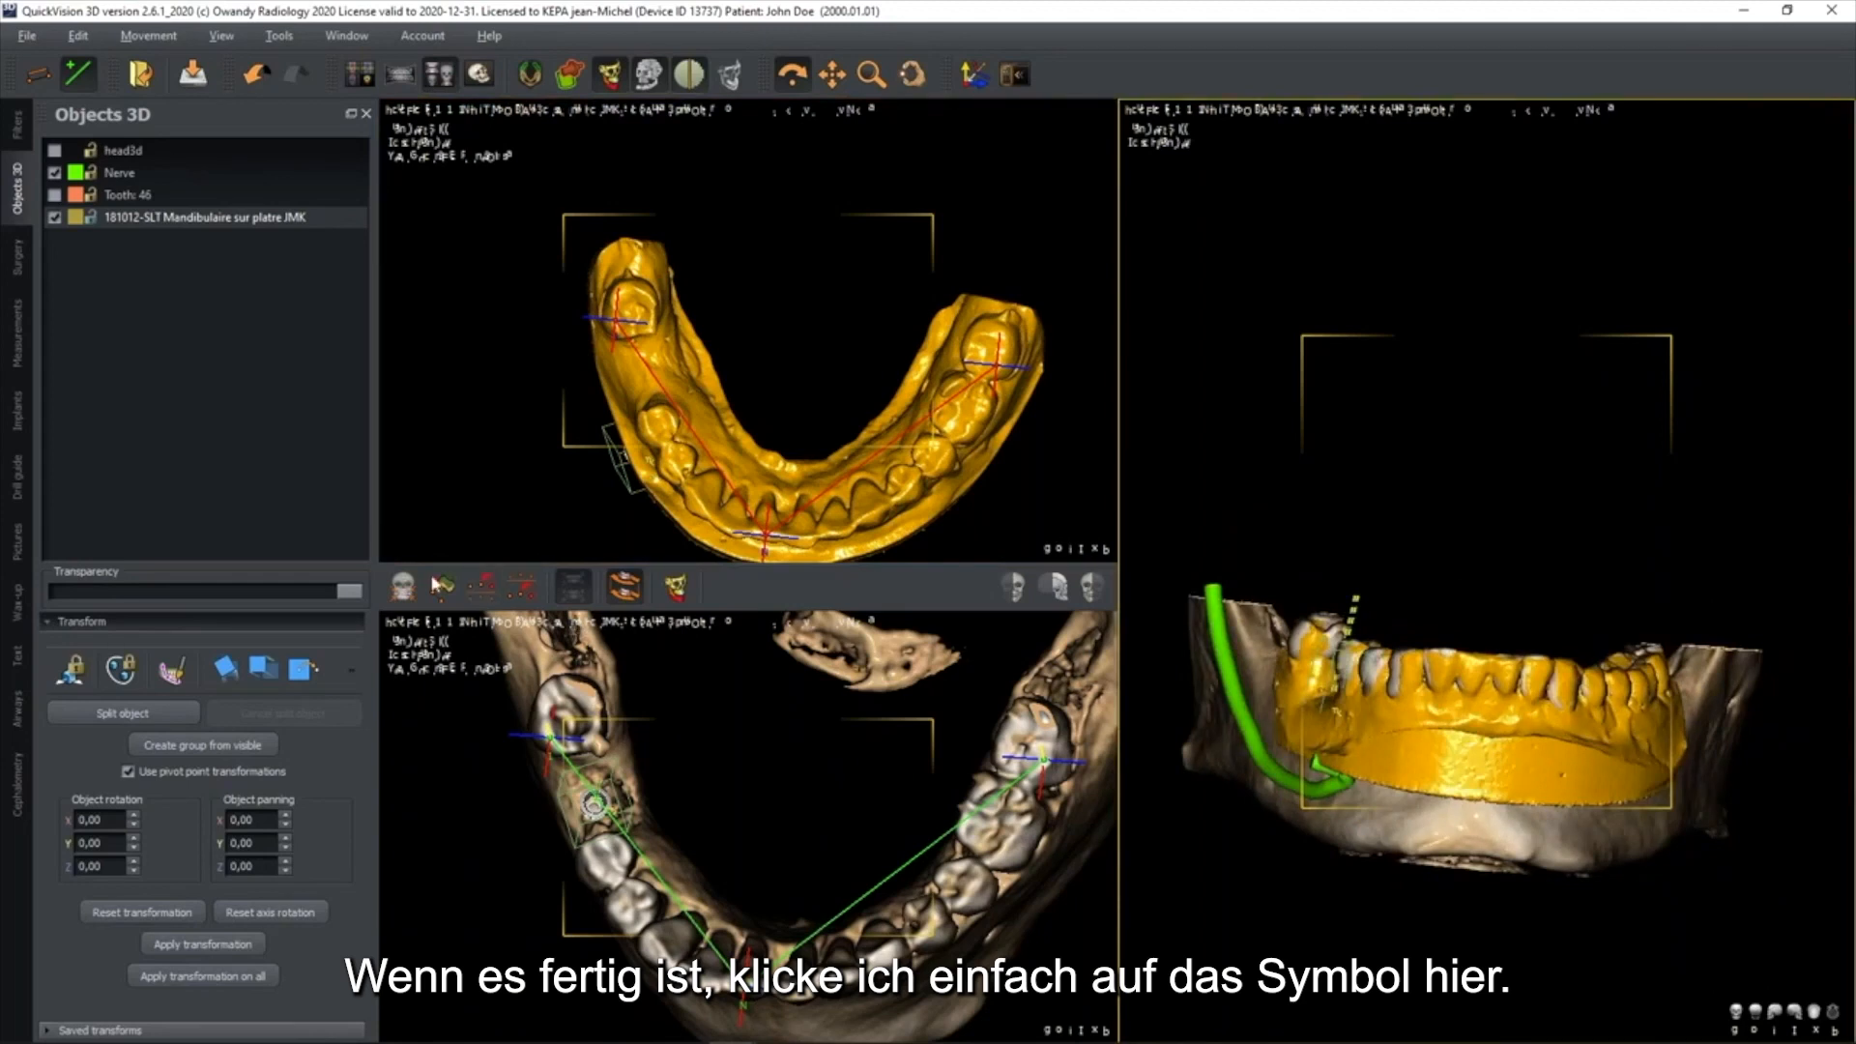
{"action": "left_click", "coordinate": [404, 592]}
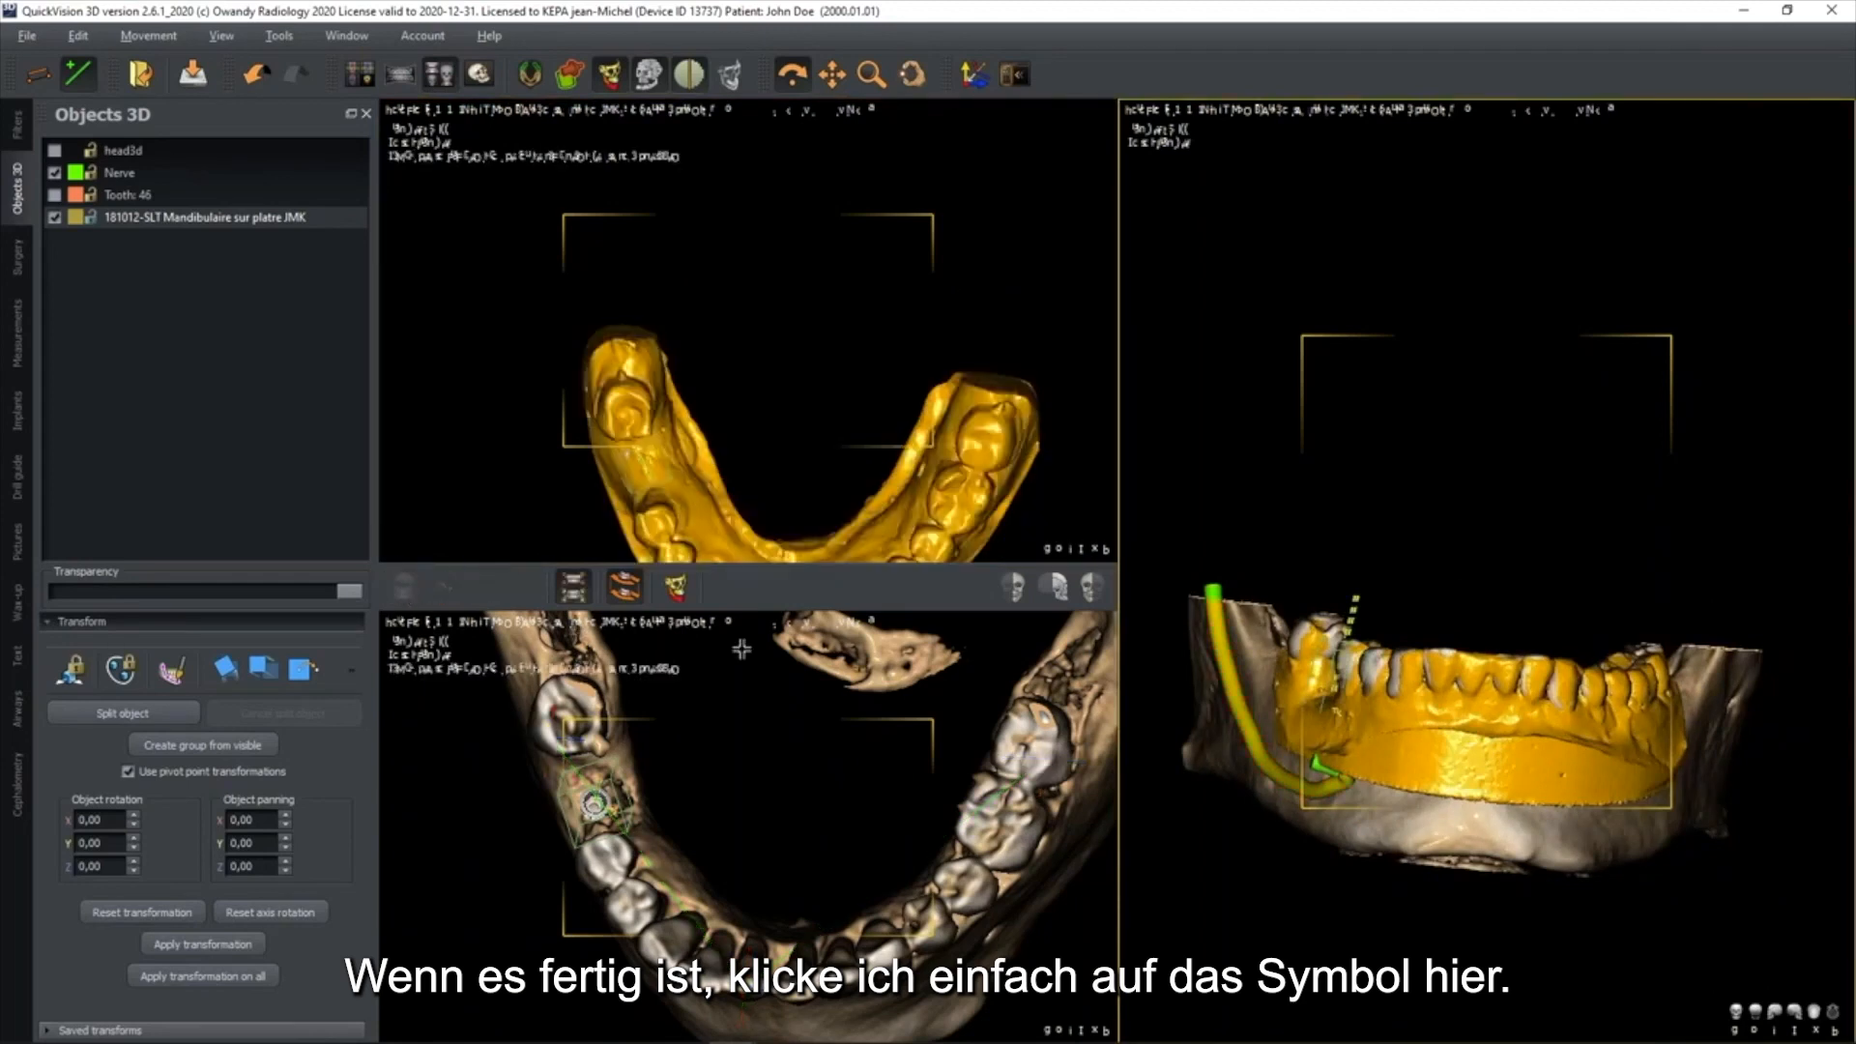
{"action": "mouse_move", "coordinate": [1384, 790]}
{"action": "left_mouse_down"}
{"action": "mouse_move", "coordinate": [1472, 790]}
{"action": "mouse_move", "coordinate": [1375, 794]}
{"action": "left_mouse_up"}
{"action": "left_click", "coordinate": [359, 74]}
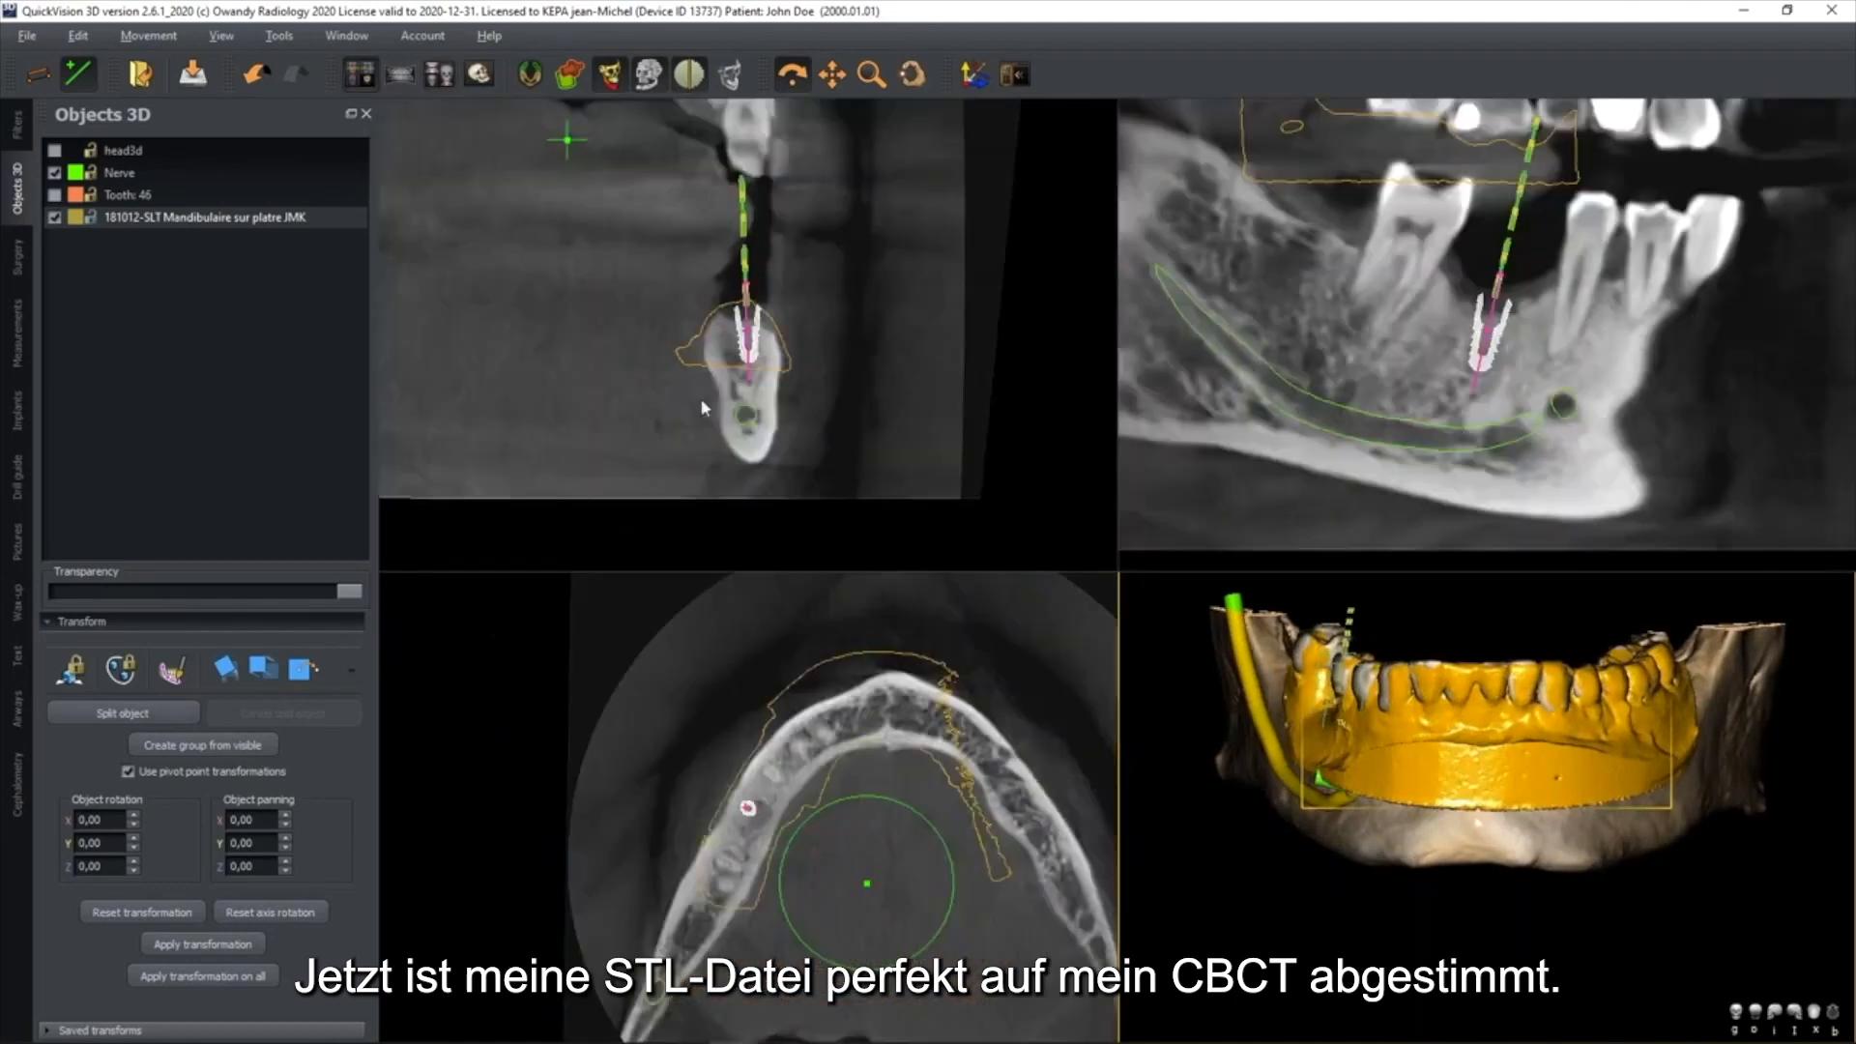
Check the plaster model's fit on the jaw through its outline in the slices and in the full-size 3D view
{"action": "left_click_drag", "start_coordinate": [1634, 808], "coordinate": [1653, 837]}
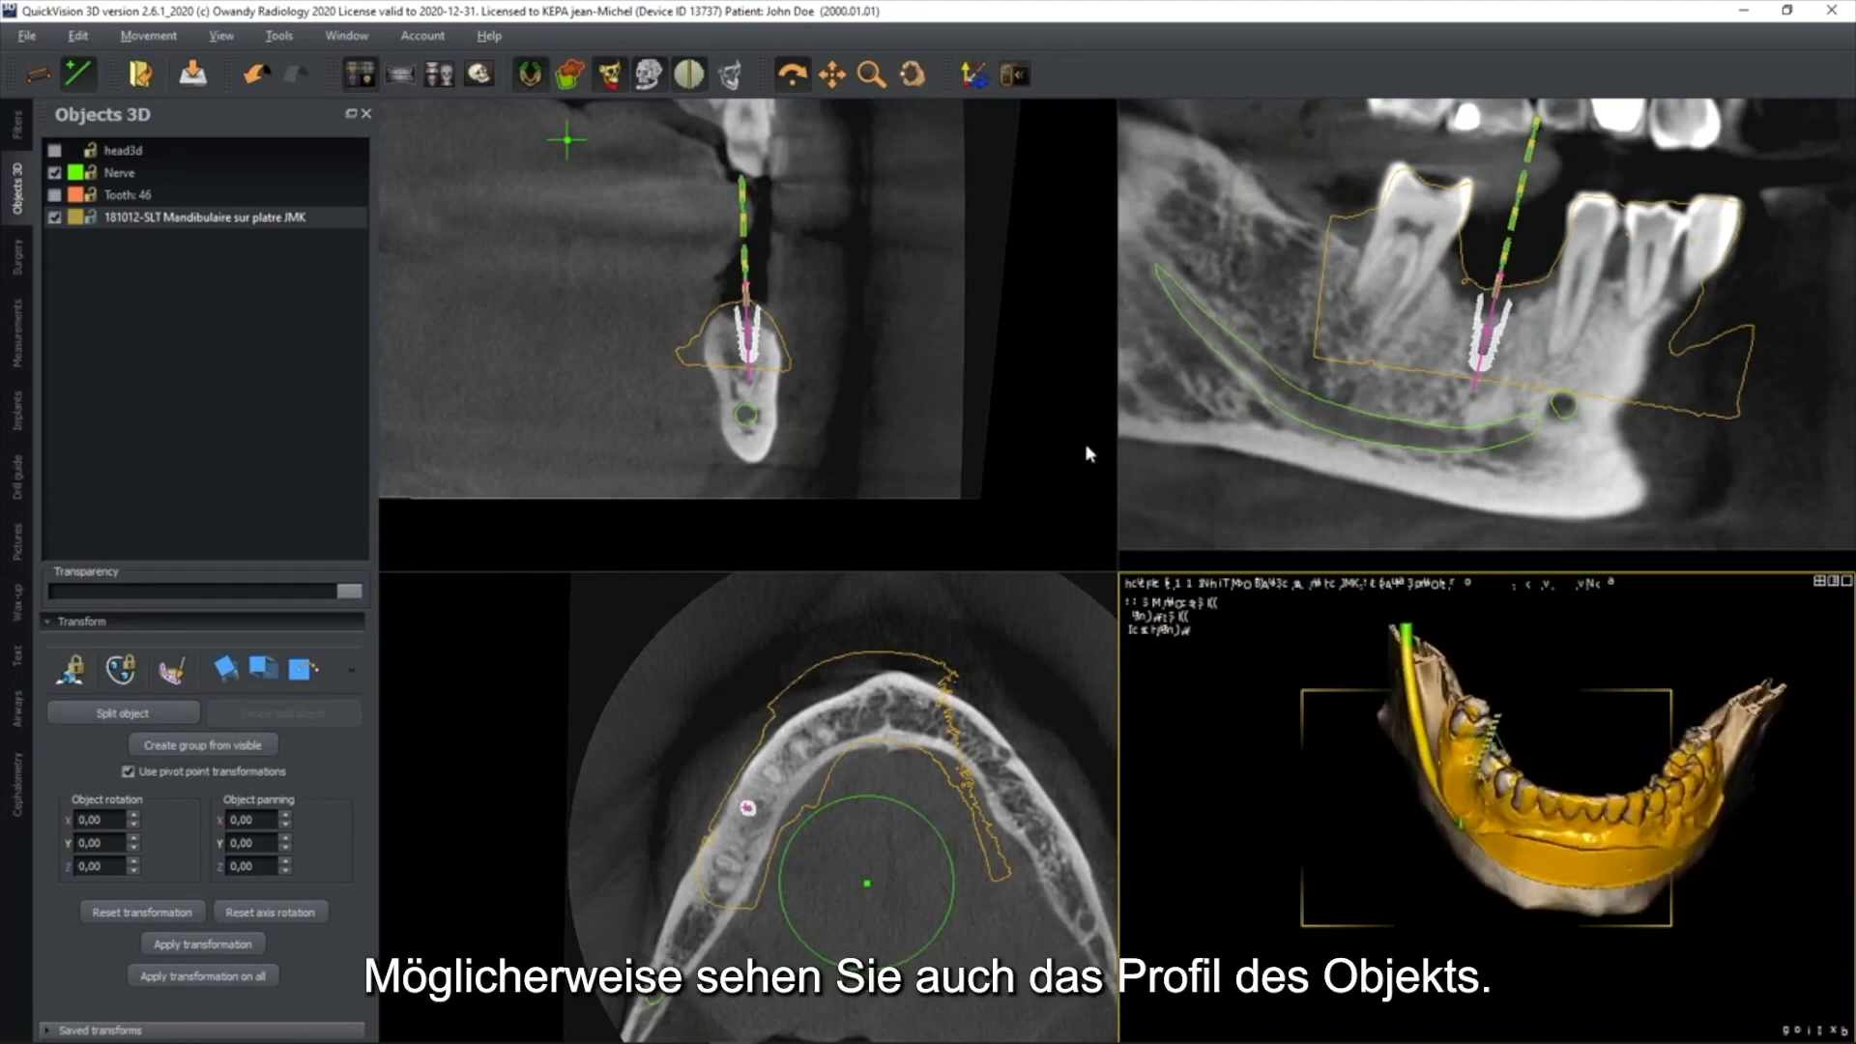
{"action": "left_click", "coordinate": [847, 437]}
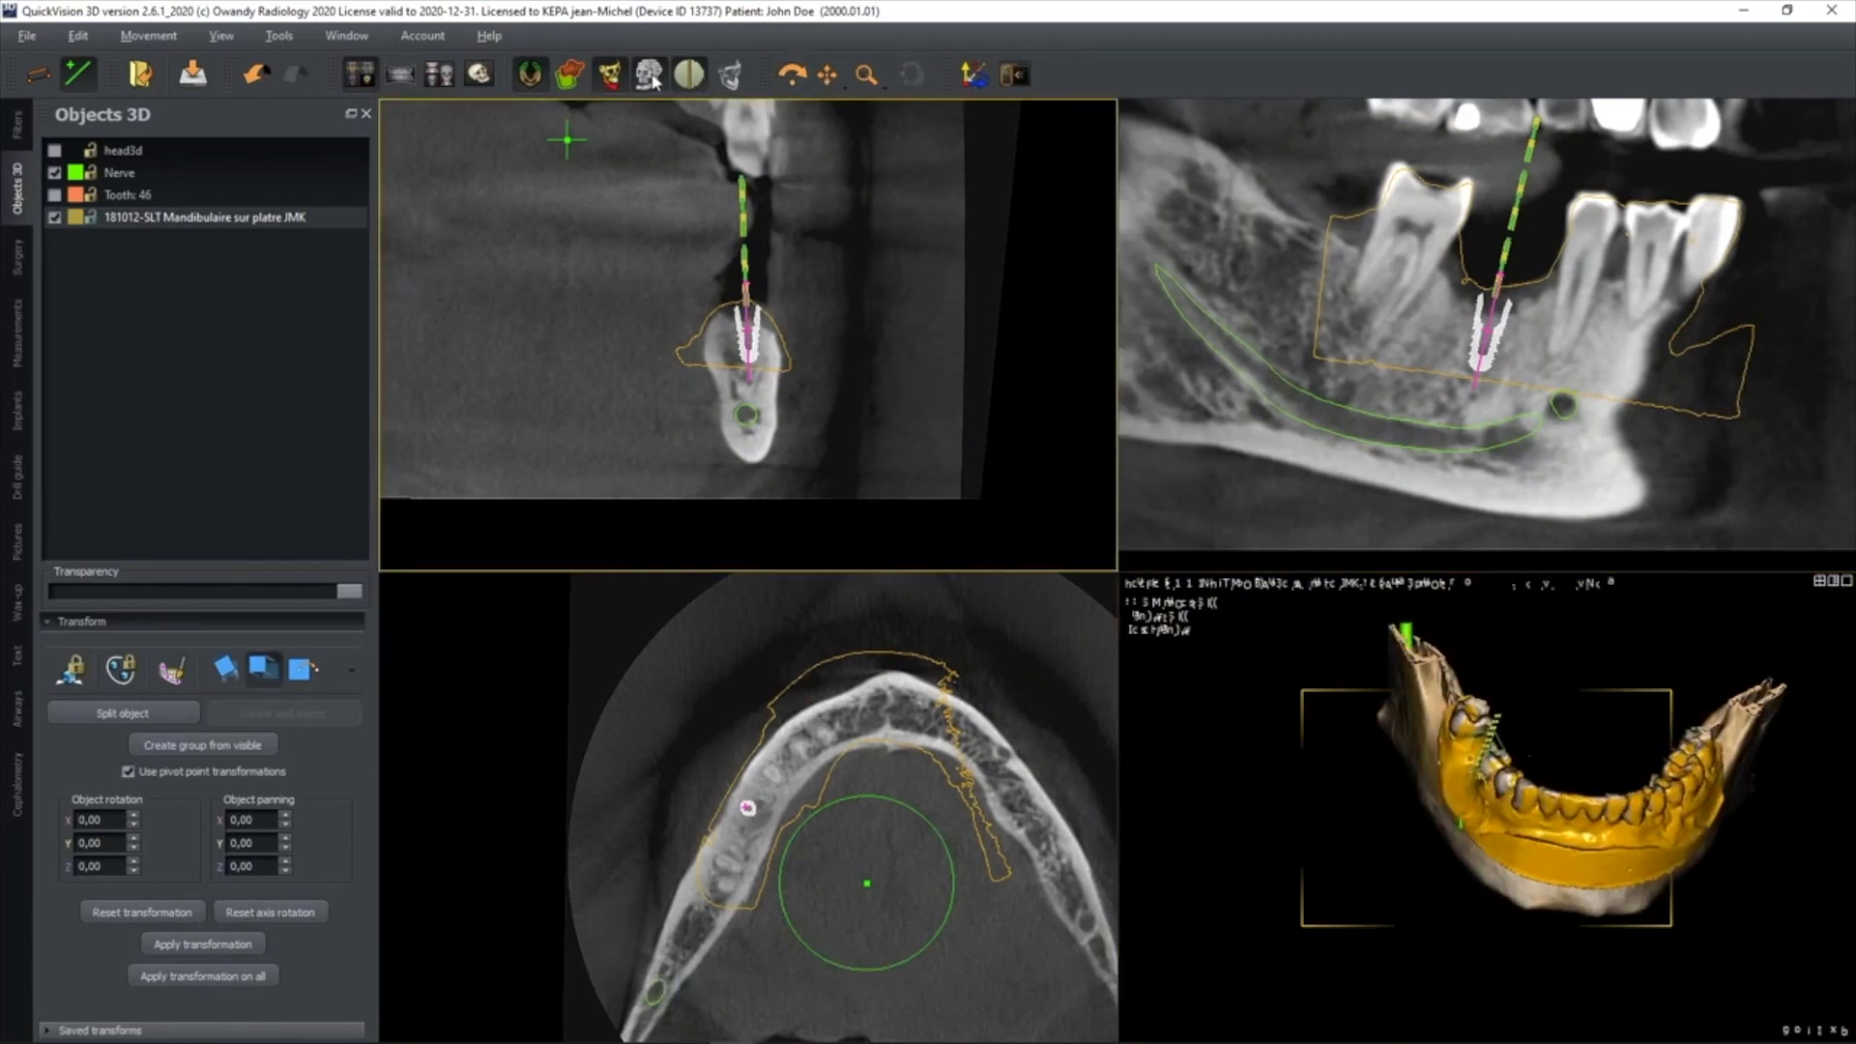
{"action": "left_click", "coordinate": [480, 75]}
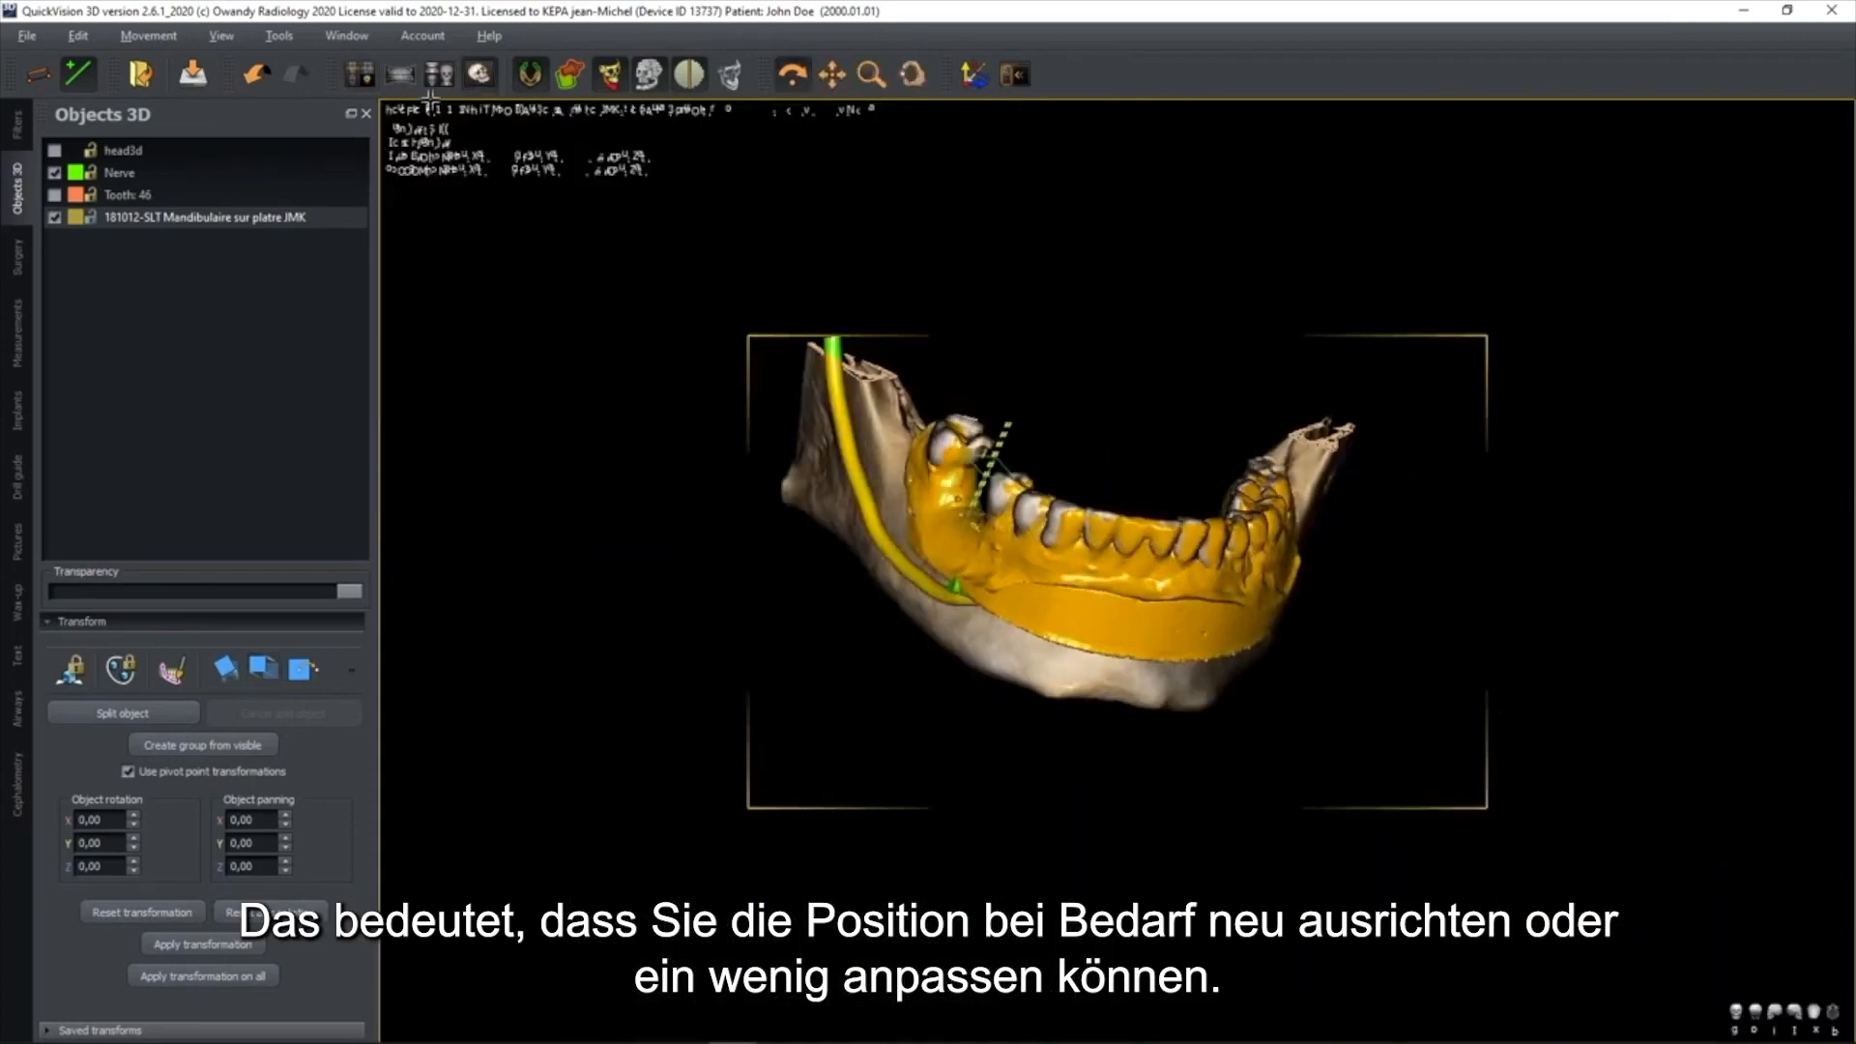
Return to the slice layout, reset the slice position and reposition and rotate the slice axes through the implant region of tooth 46
{"action": "left_click", "coordinate": [362, 76]}
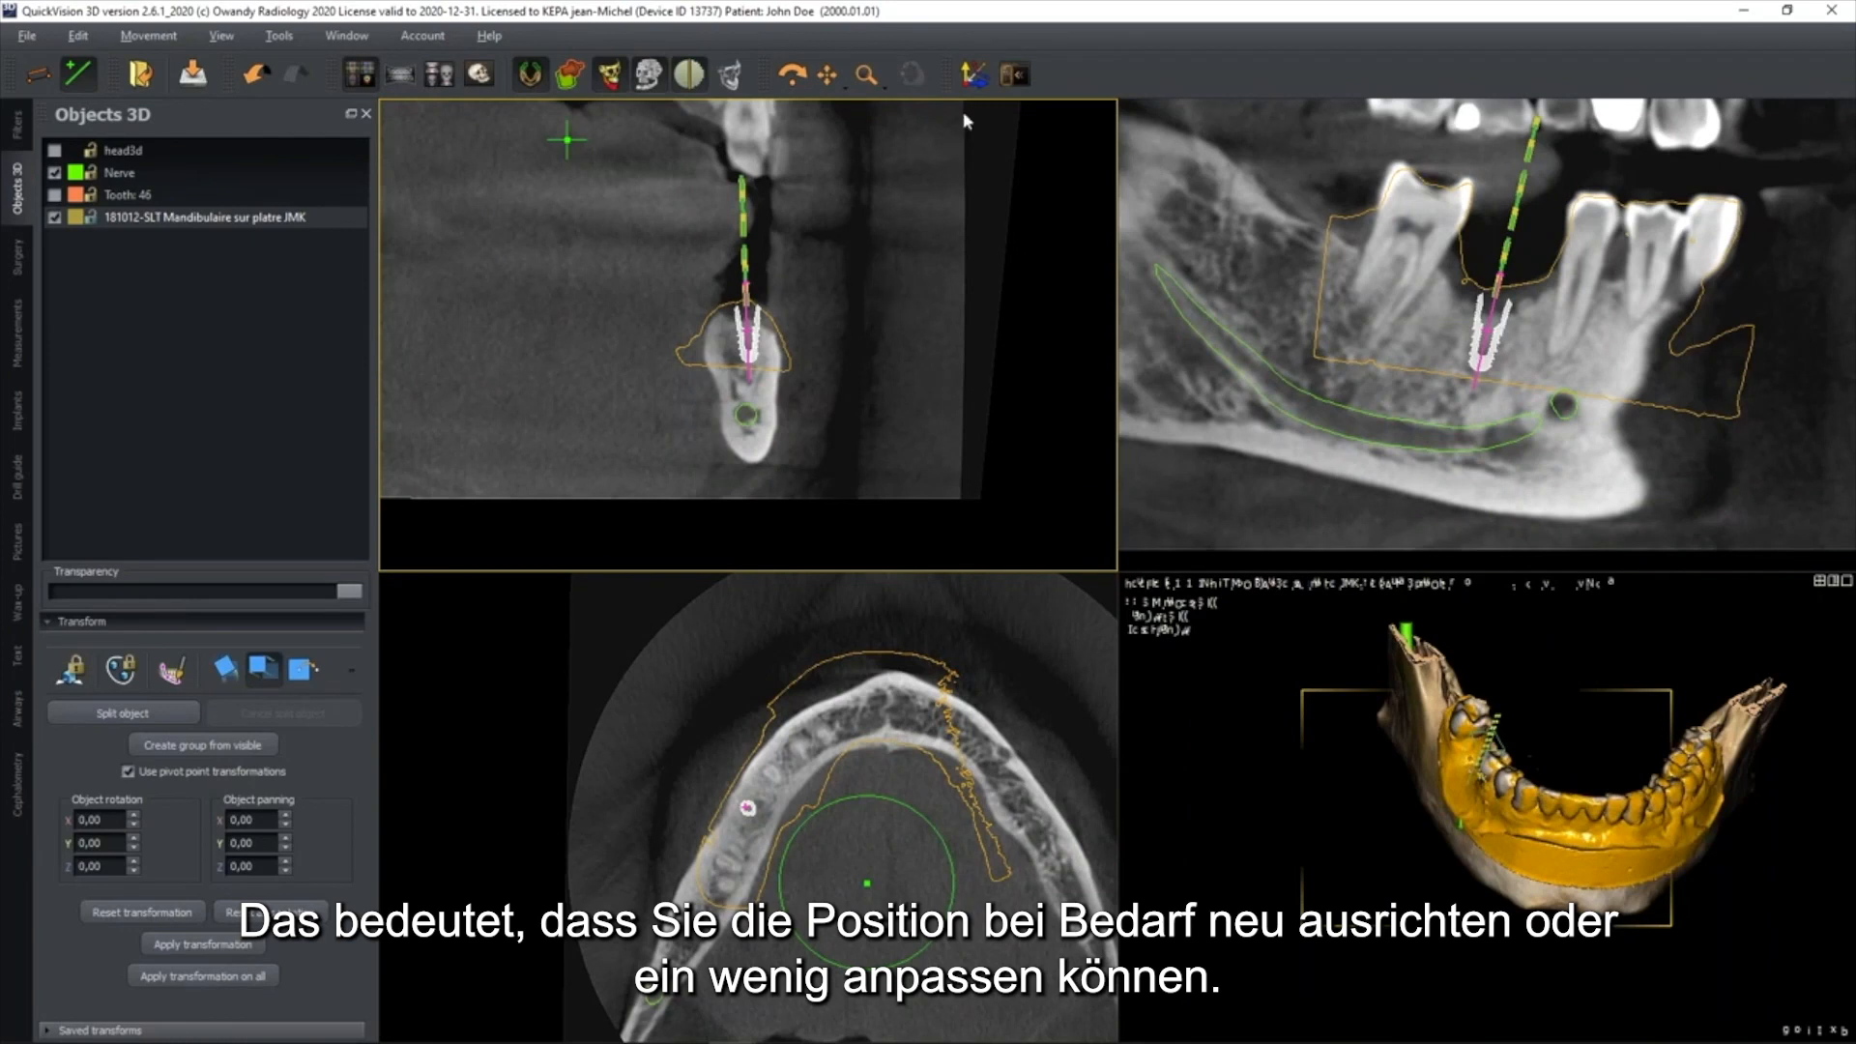
{"action": "left_click", "coordinate": [974, 75]}
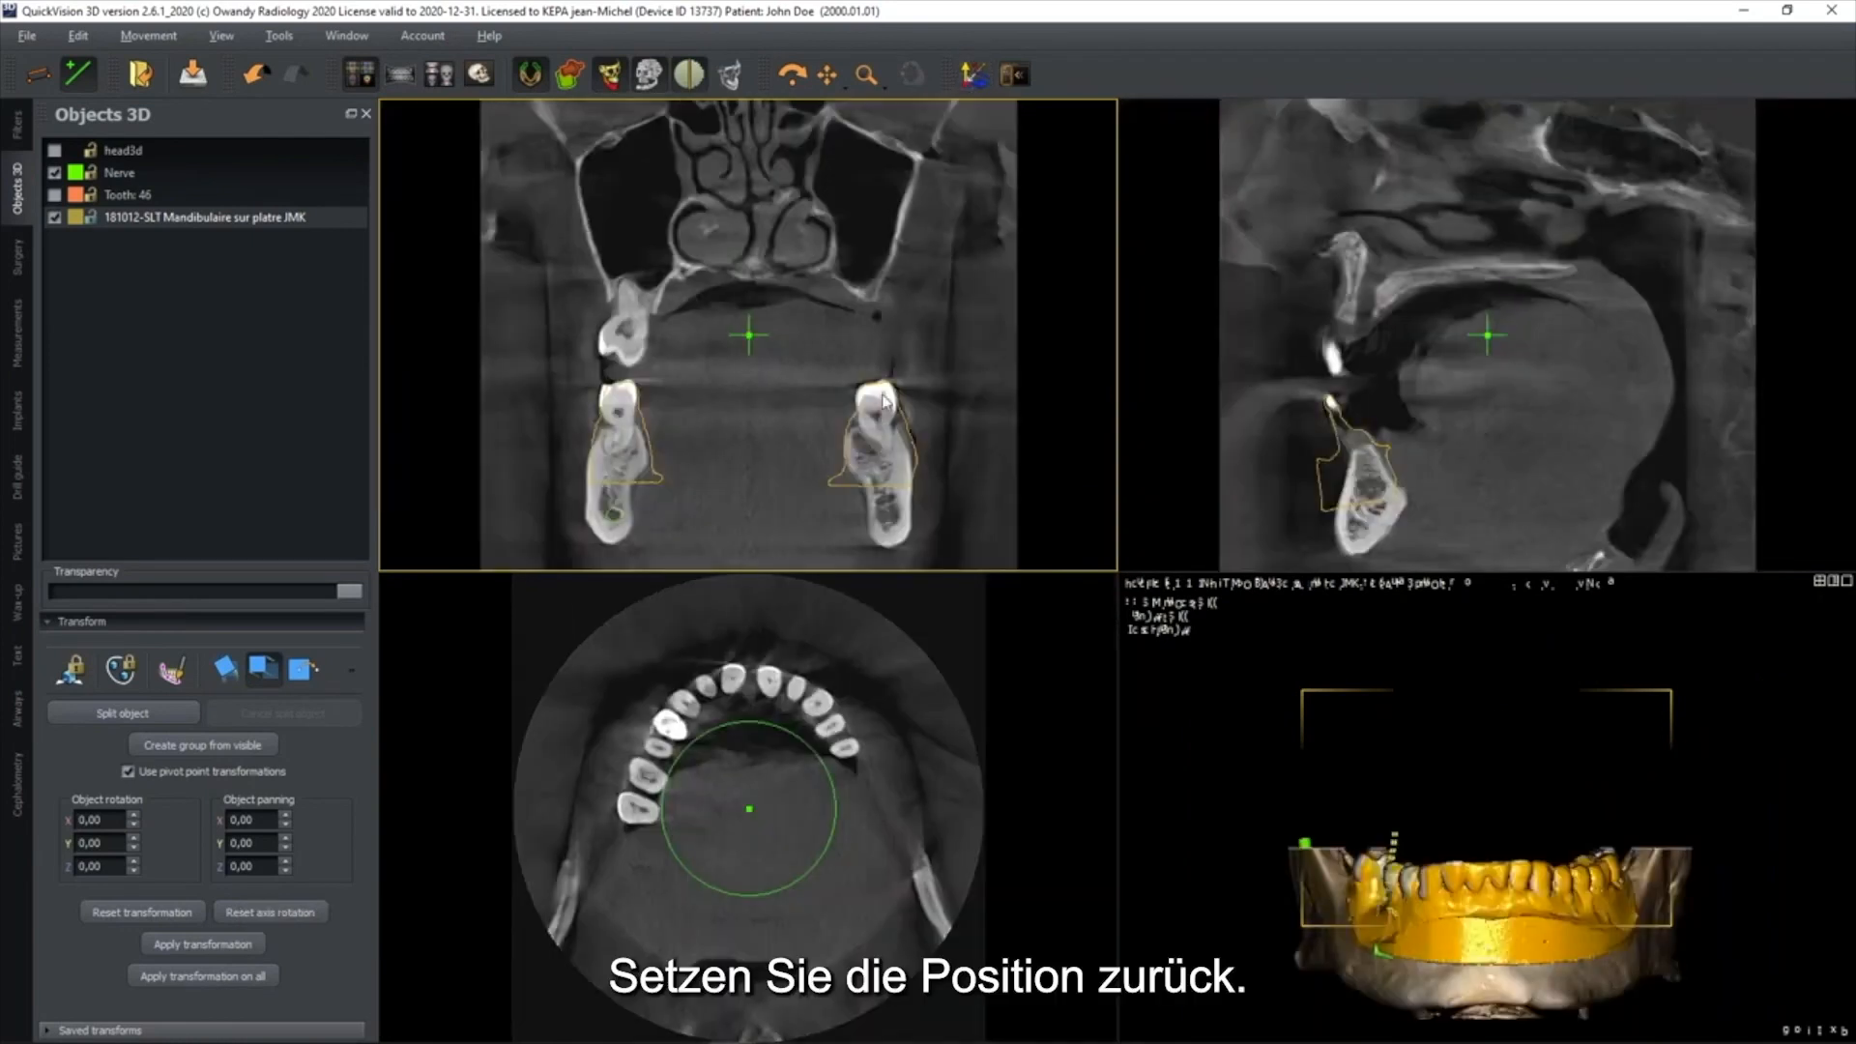
{"action": "mouse_move", "coordinate": [900, 375]}
{"action": "left_click_drag", "start_coordinate": [923, 338], "coordinate": [923, 404]}
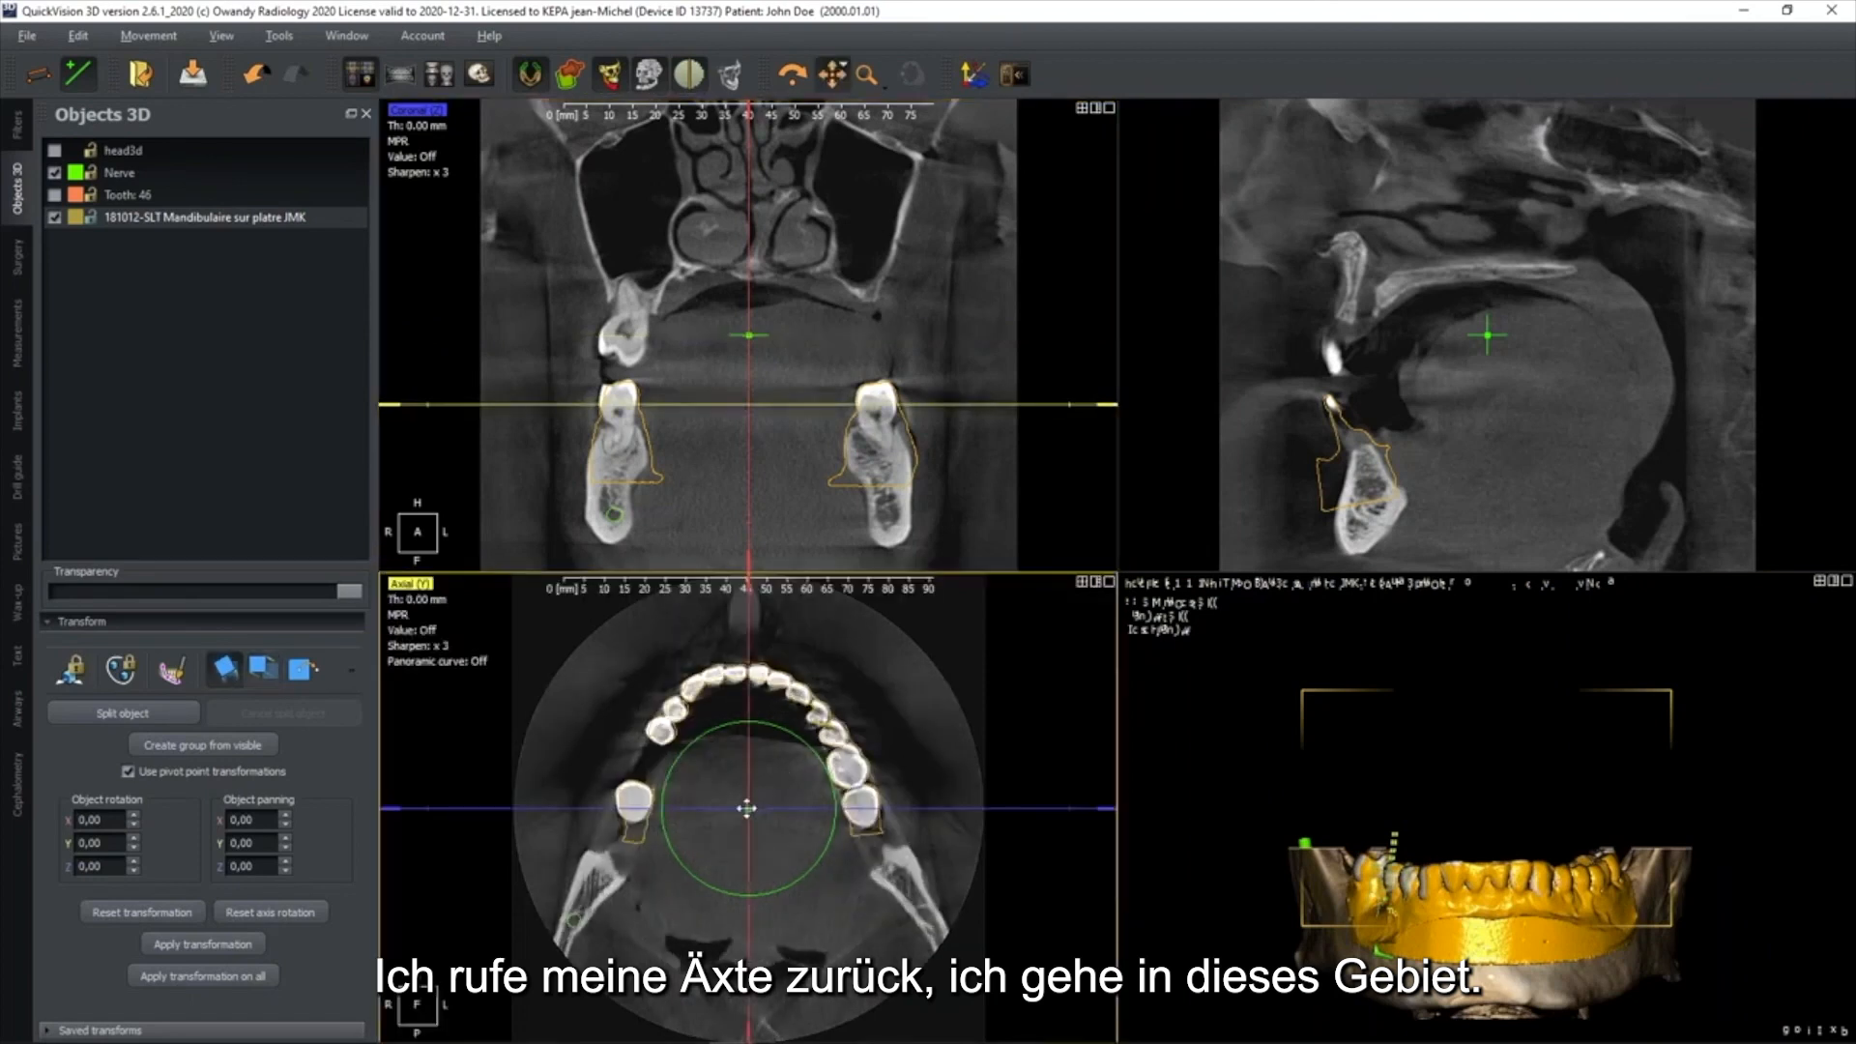
{"action": "left_click_drag", "start_coordinate": [747, 808], "coordinate": [655, 755]}
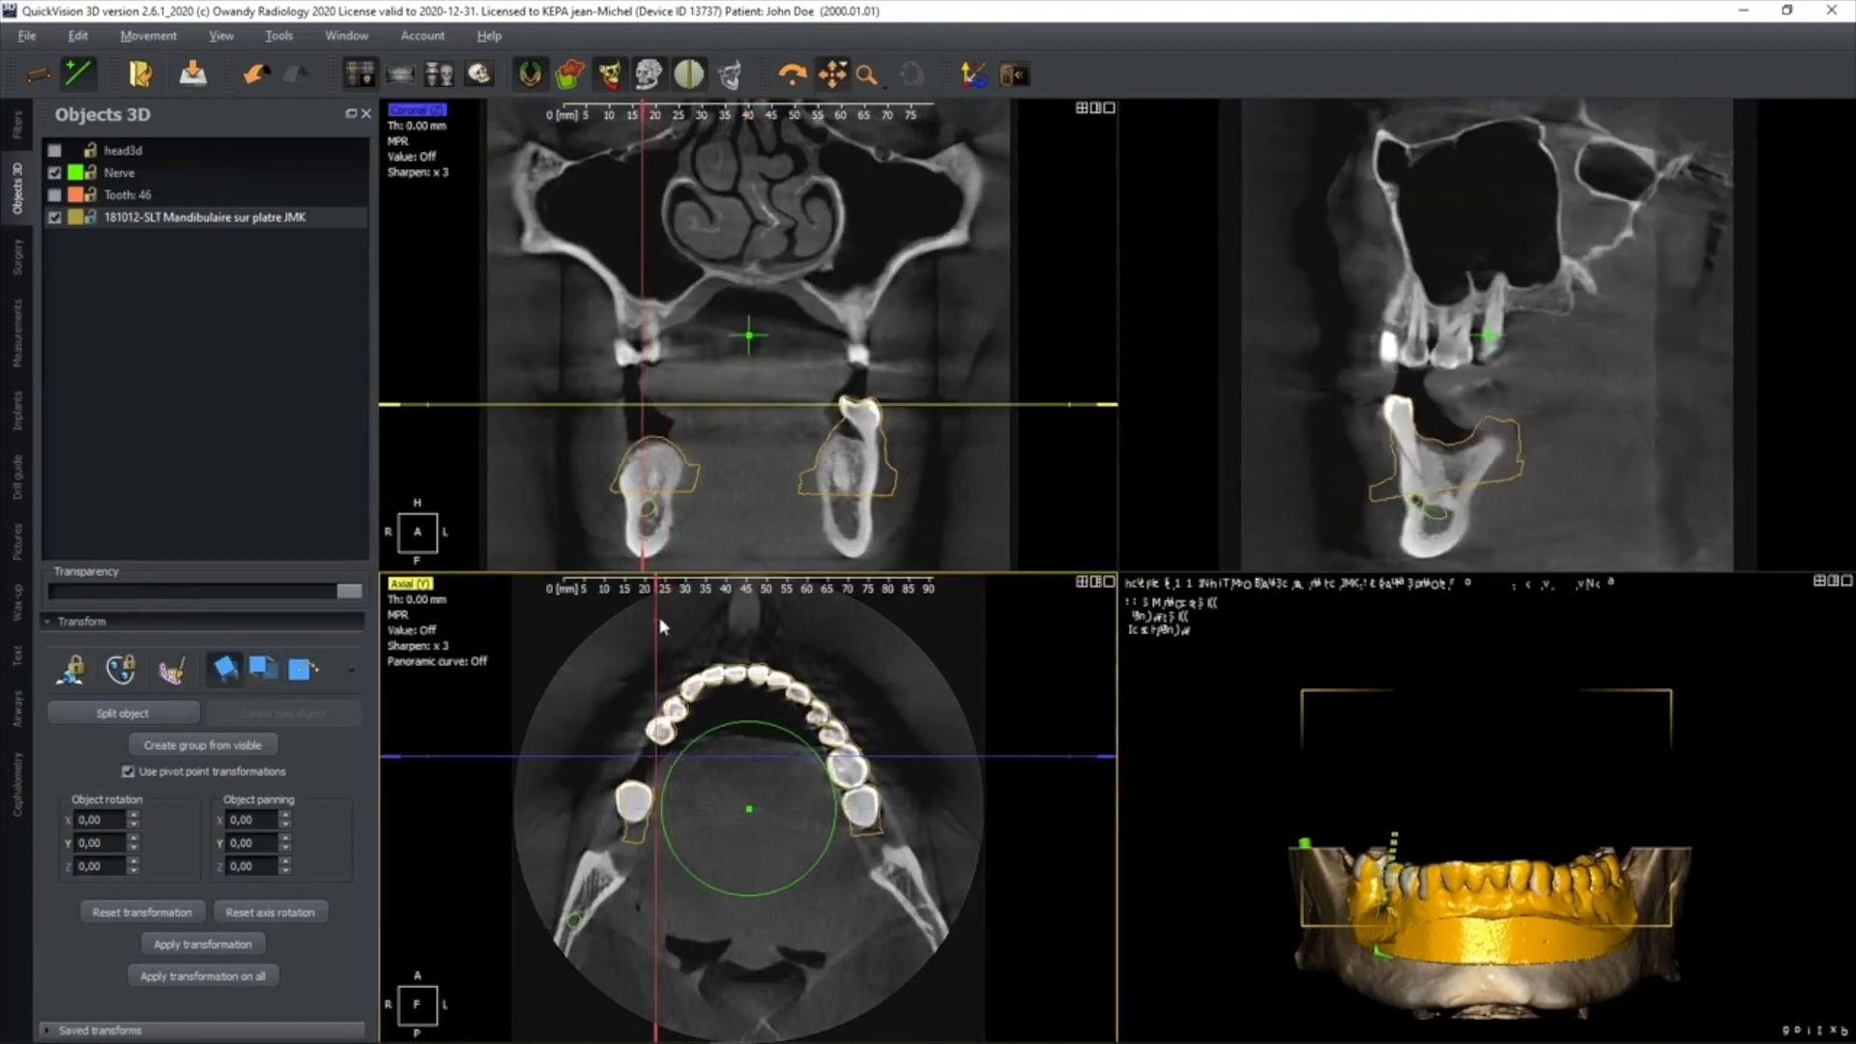
{"action": "left_click_drag", "start_coordinate": [656, 614], "coordinate": [704, 629]}
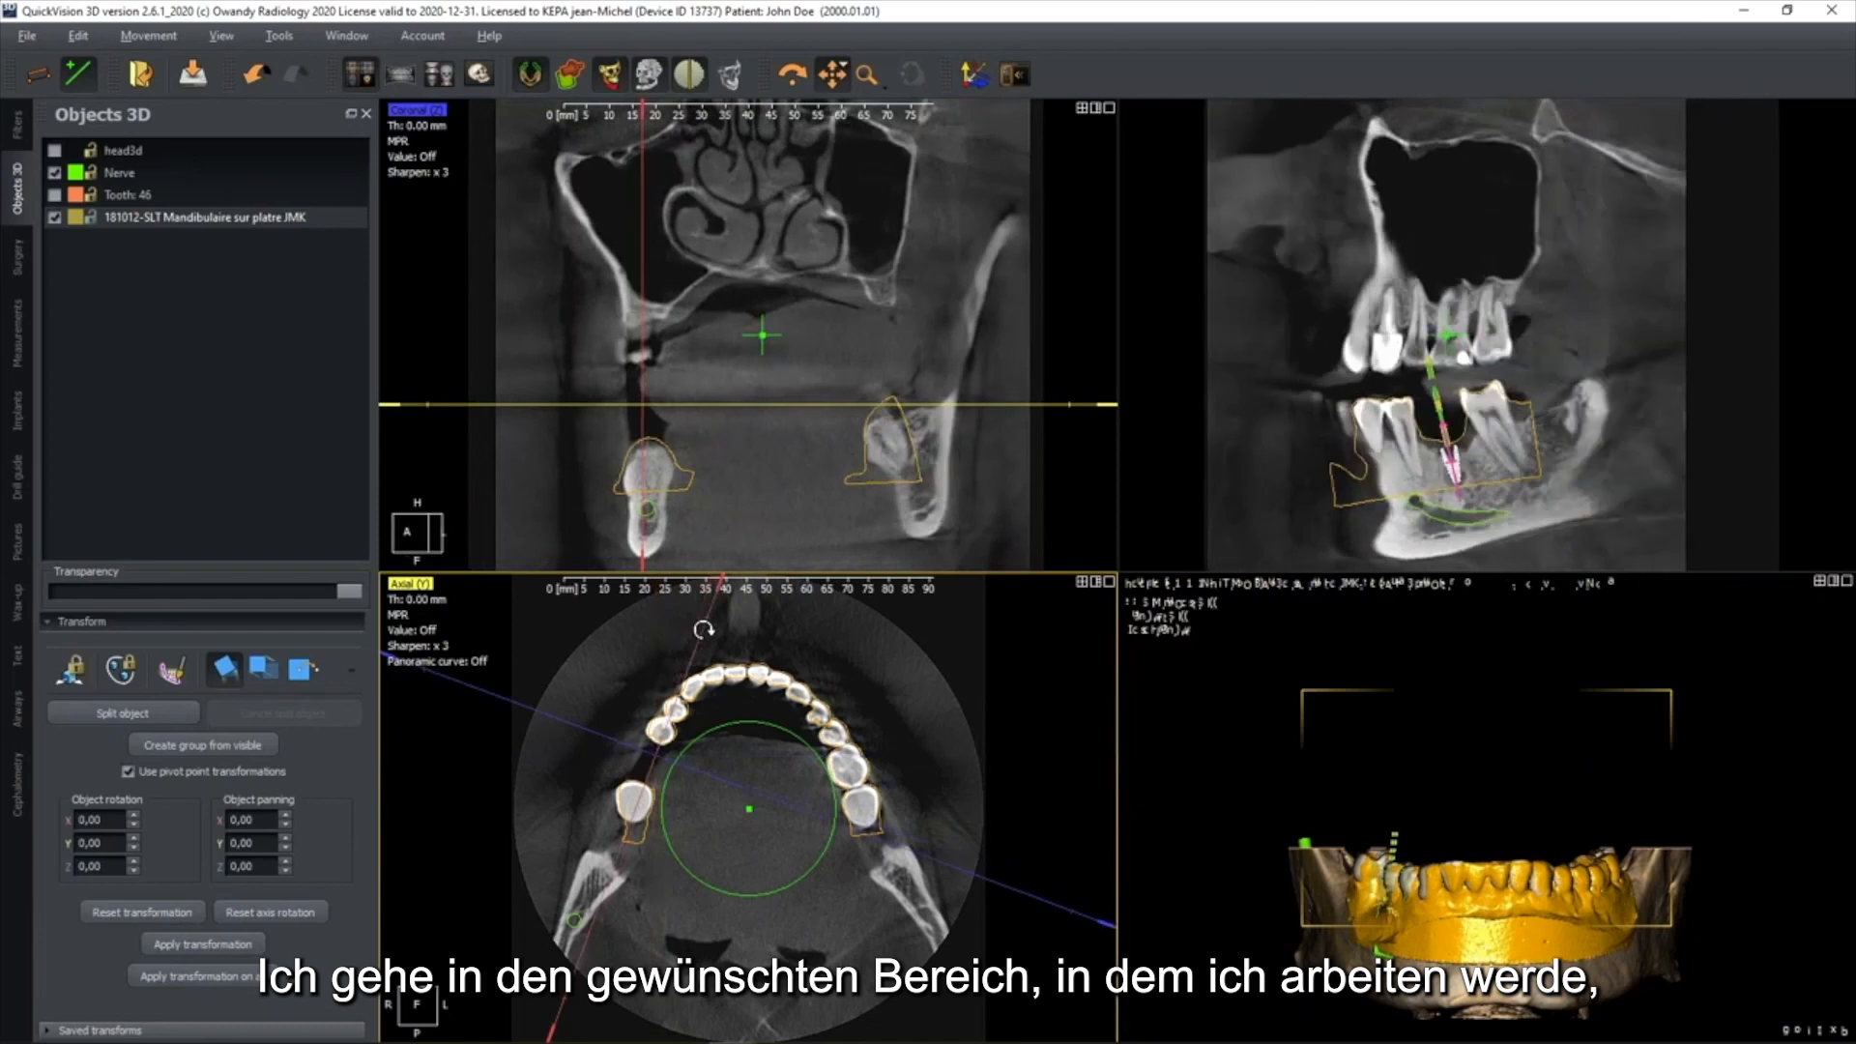
{"action": "scroll", "coordinate": [656, 841], "scroll_direction": "up", "scroll_amount": 5}
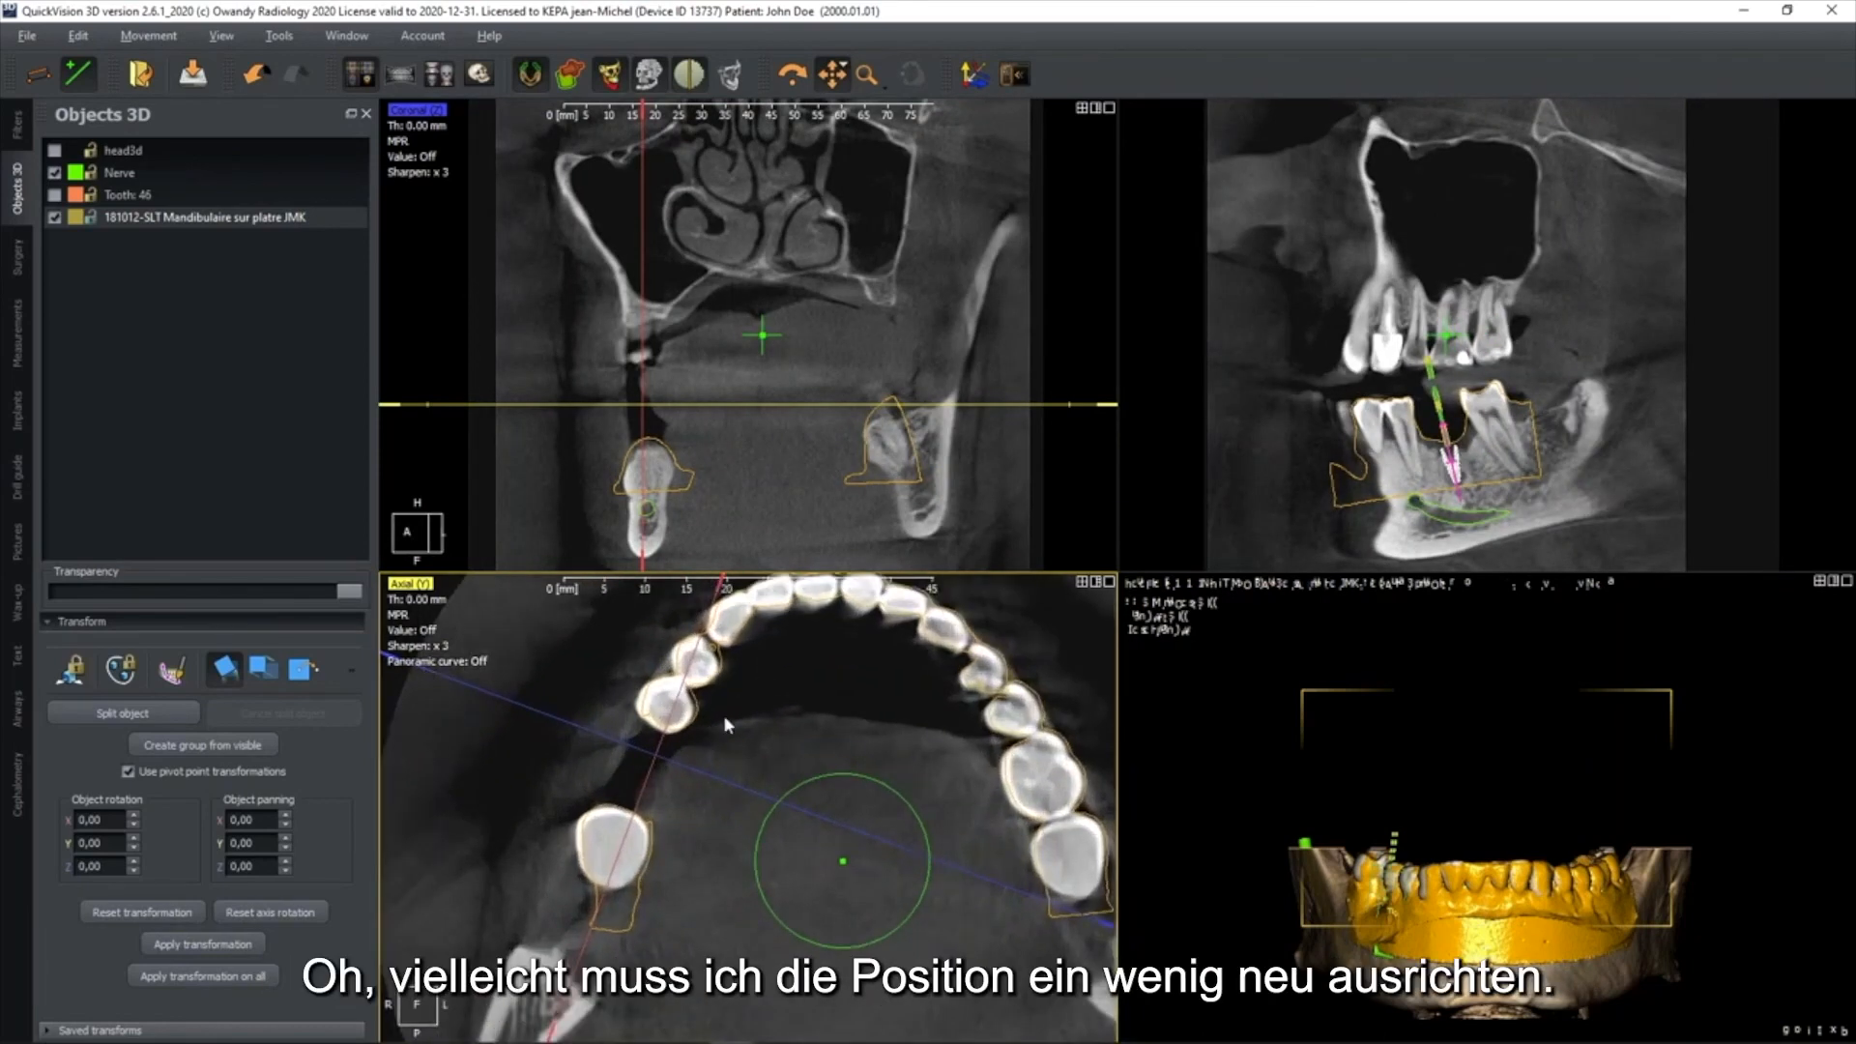
Shift the plaster model slightly in the axial and sagittal slices so its outline follows the teeth more closely
{"action": "left_click", "coordinate": [263, 667]}
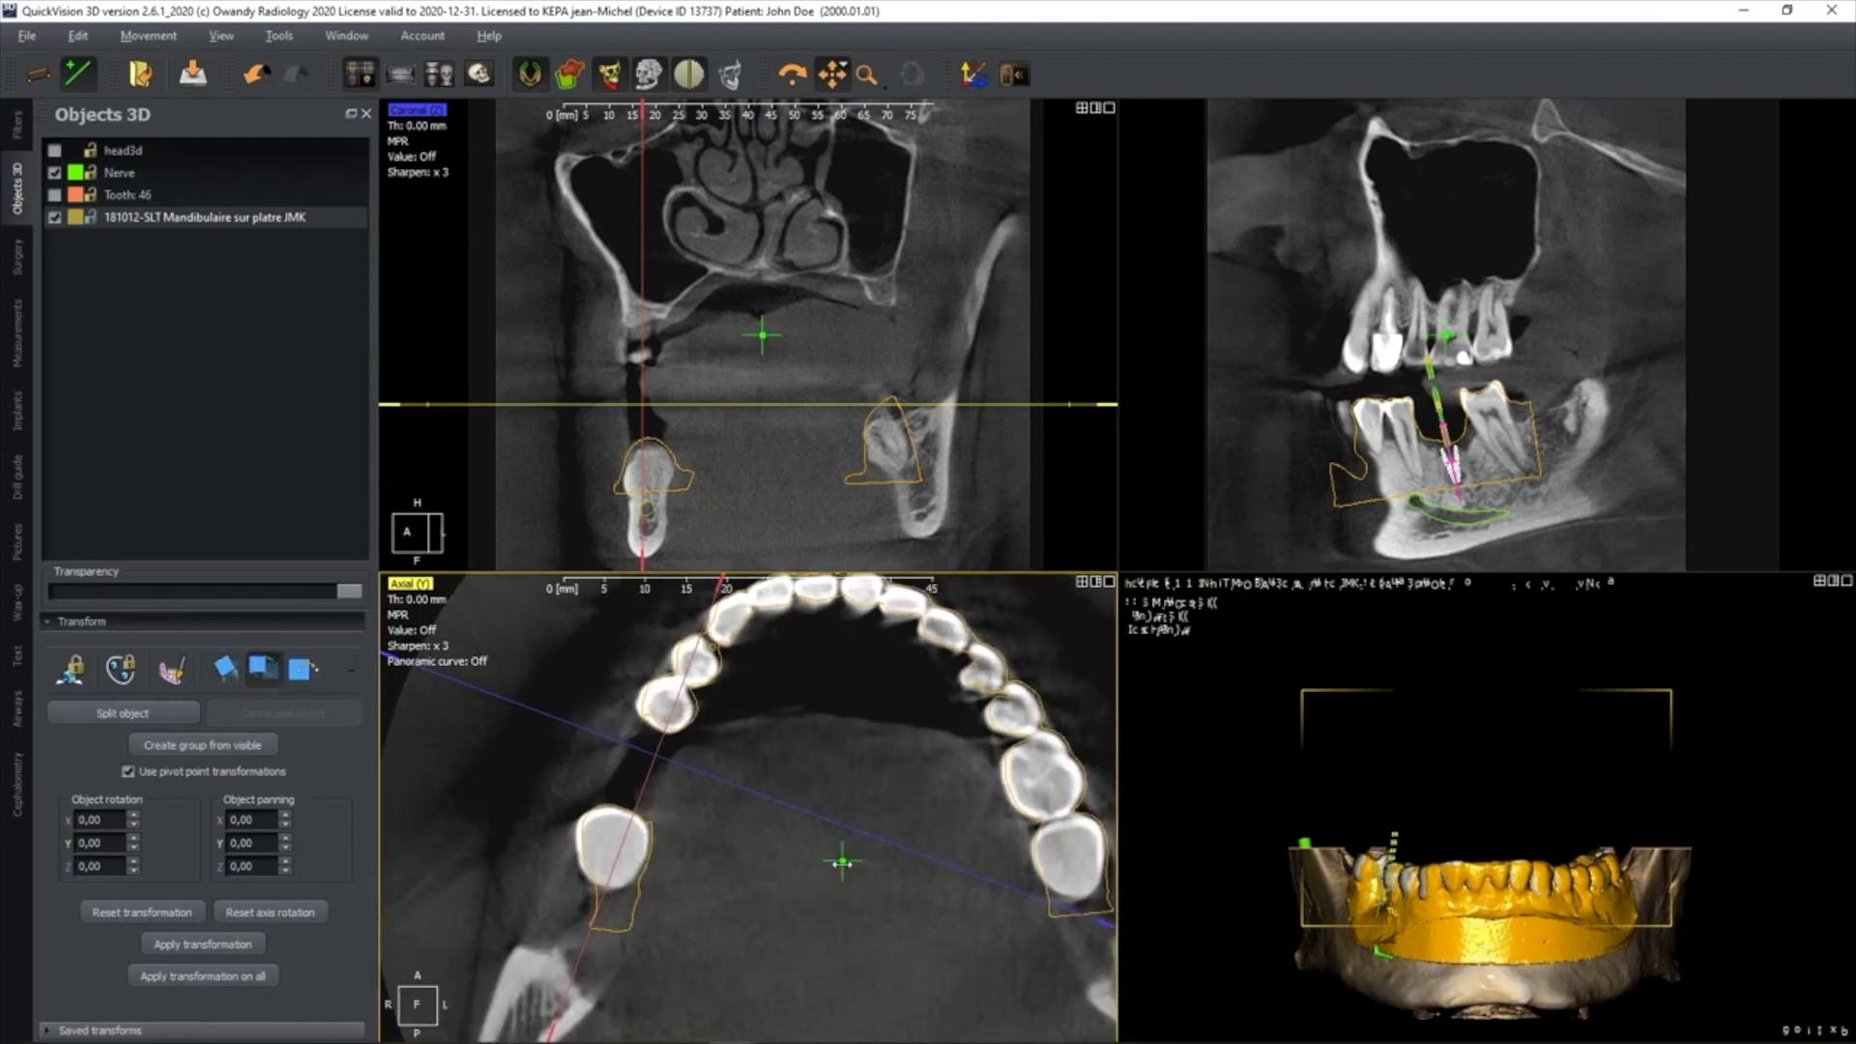
{"action": "left_click_drag", "start_coordinate": [840, 863], "coordinate": [838, 867]}
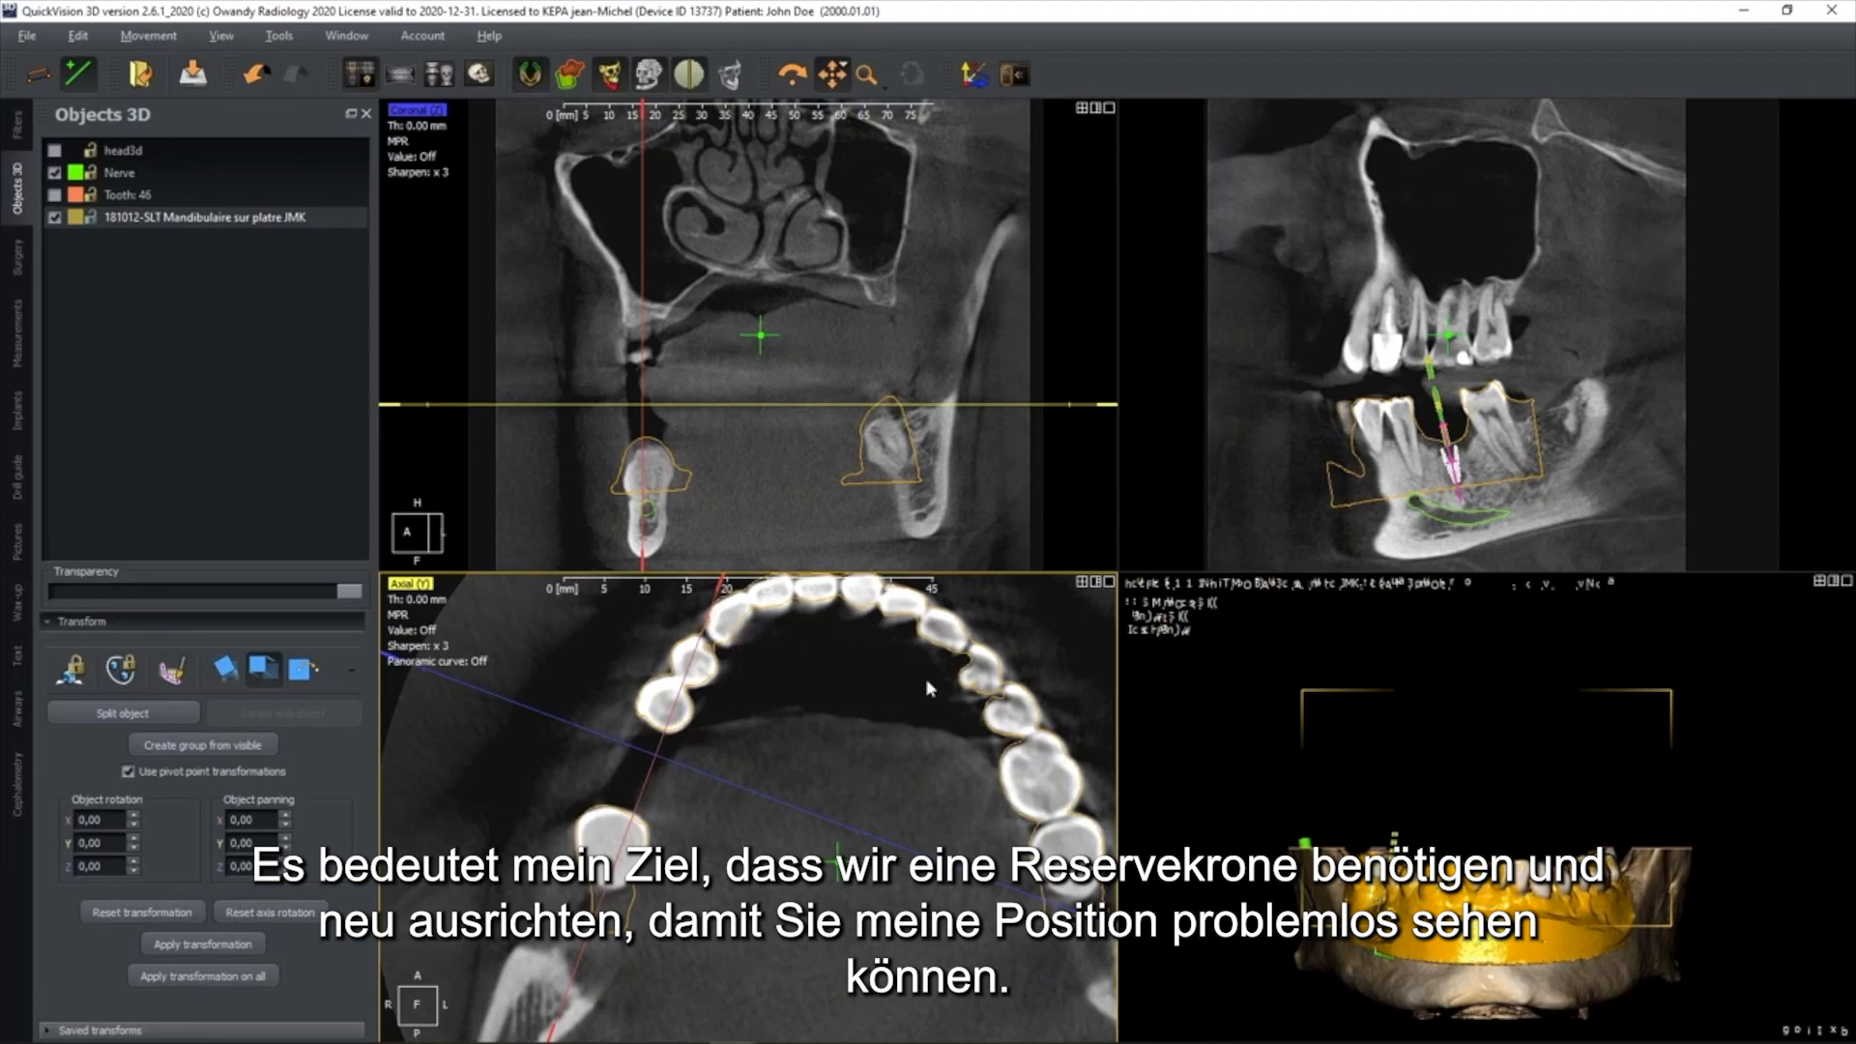
{"action": "scroll", "coordinate": [1583, 440], "scroll_direction": "up", "scroll_amount": 4}
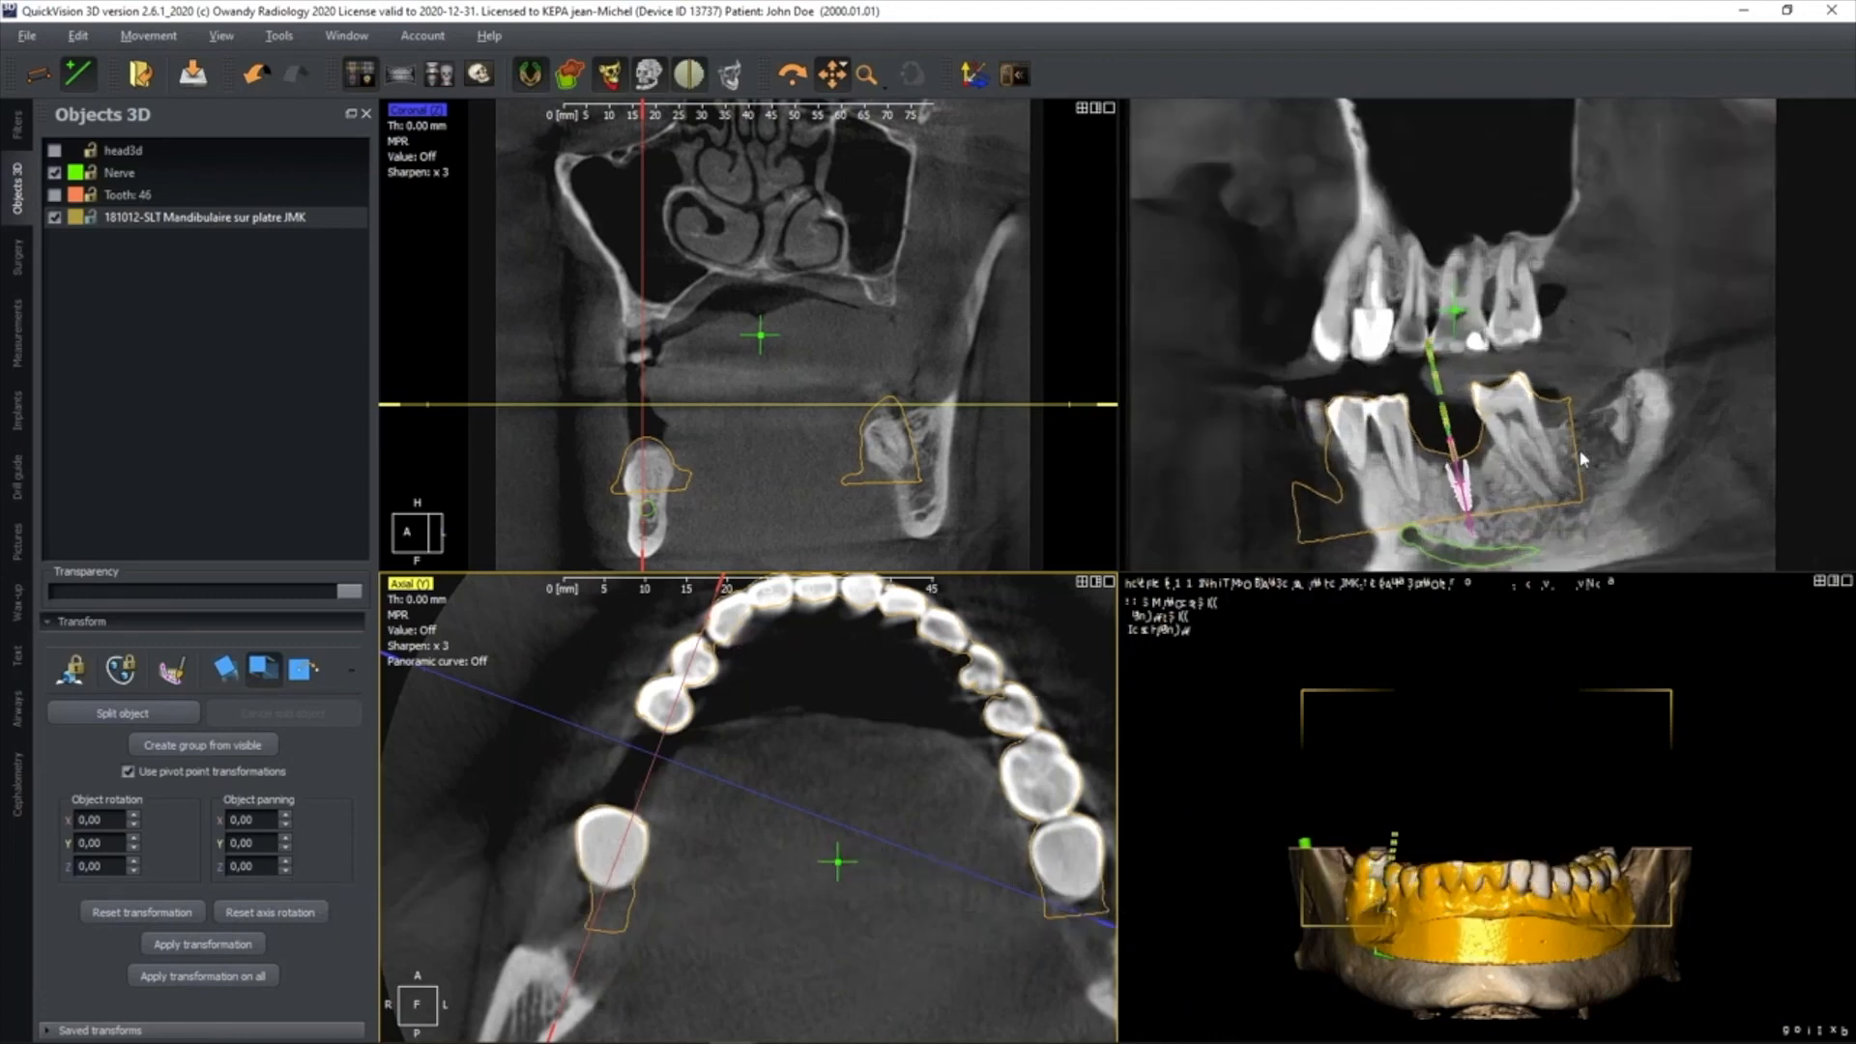
{"action": "middle_click_drag", "start_coordinate": [1582, 435], "coordinate": [1584, 400]}
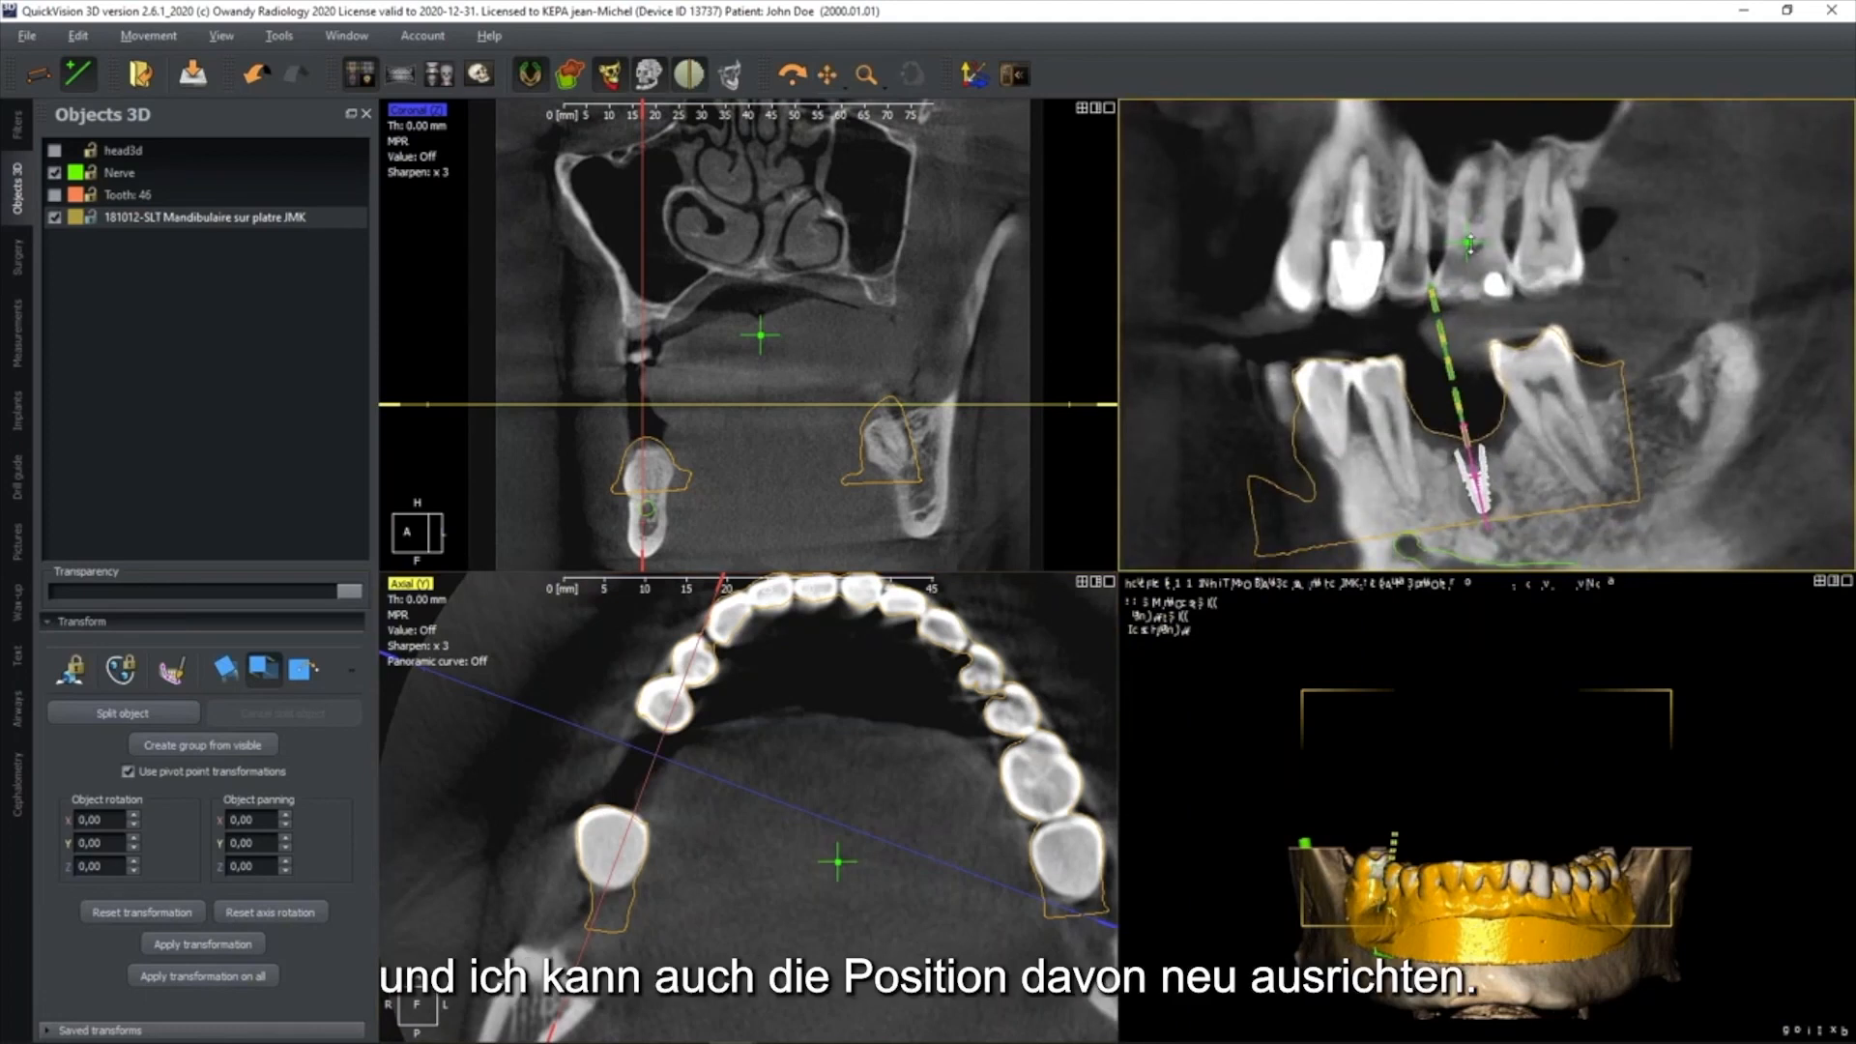
{"action": "left_click_drag", "start_coordinate": [1471, 243], "coordinate": [1471, 244]}
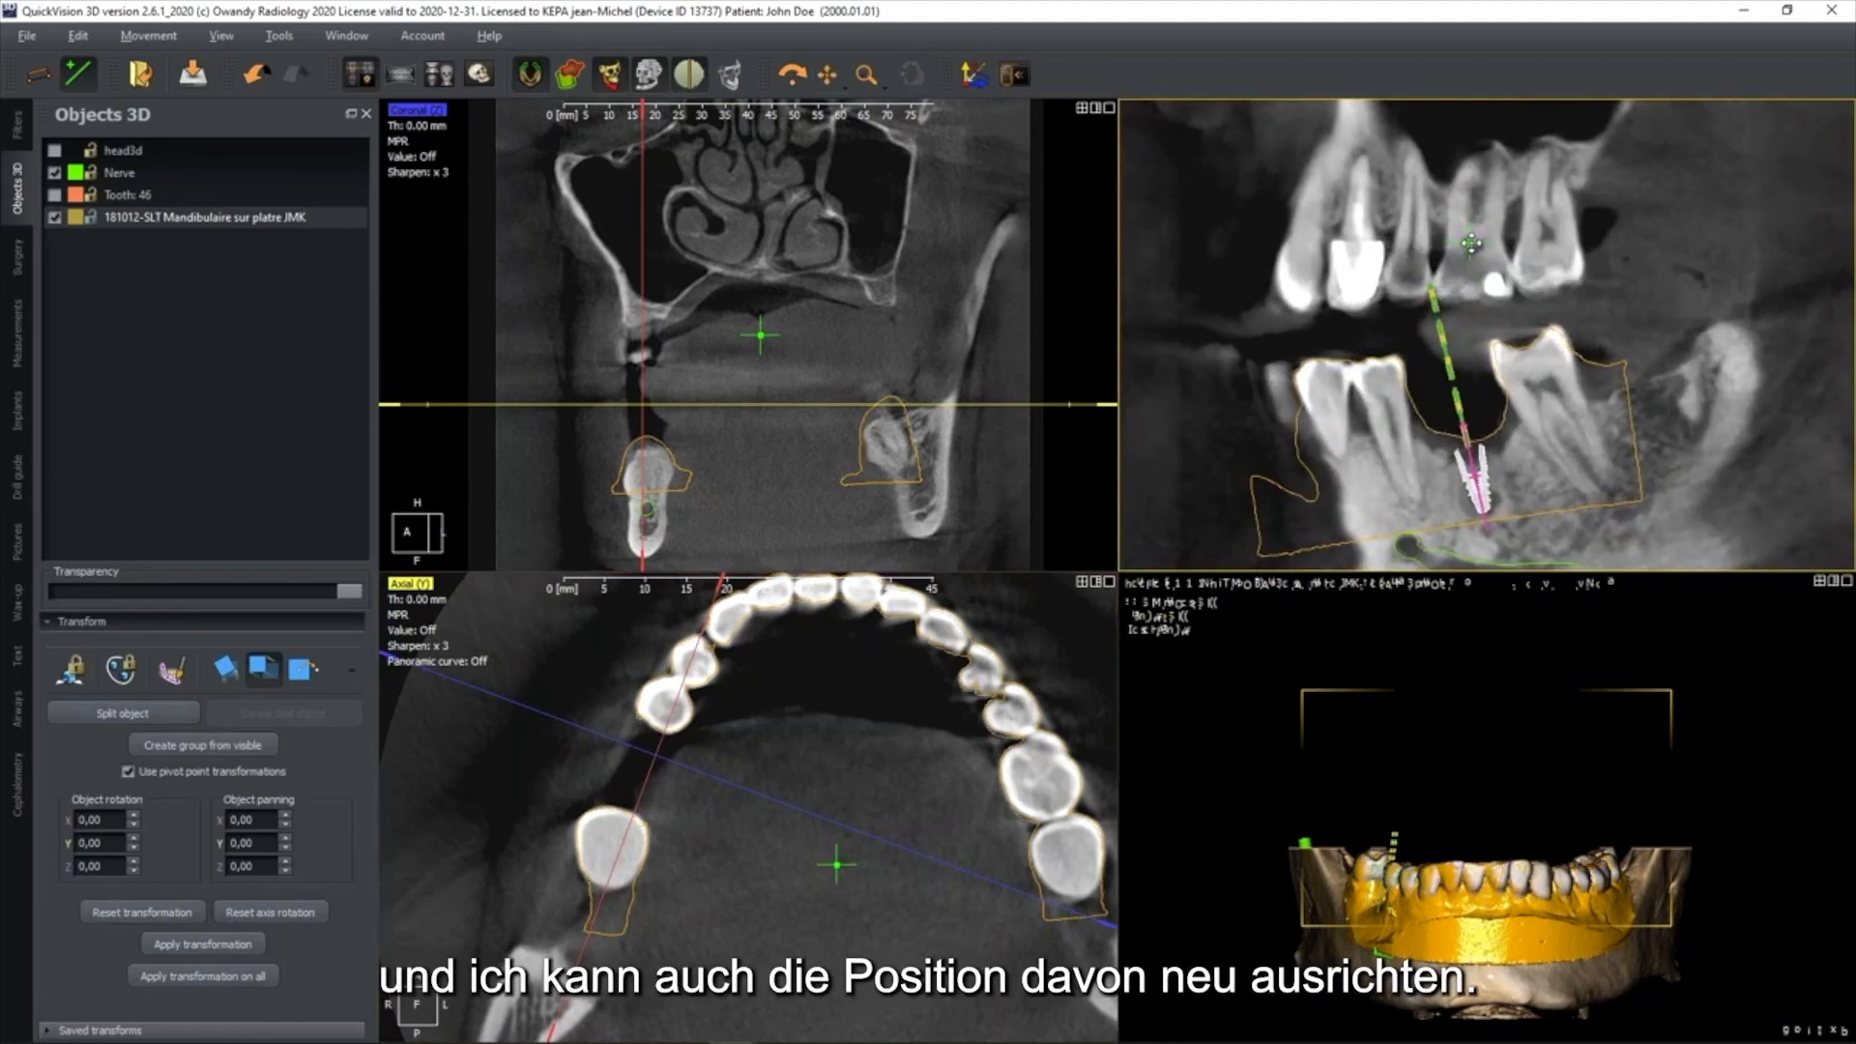
Check the plaster model's outline against the teeth and soft tissue in the enlarged sagittal slice around the implant
{"action": "left_click_drag", "start_coordinate": [695, 652], "coordinate": [674, 651]}
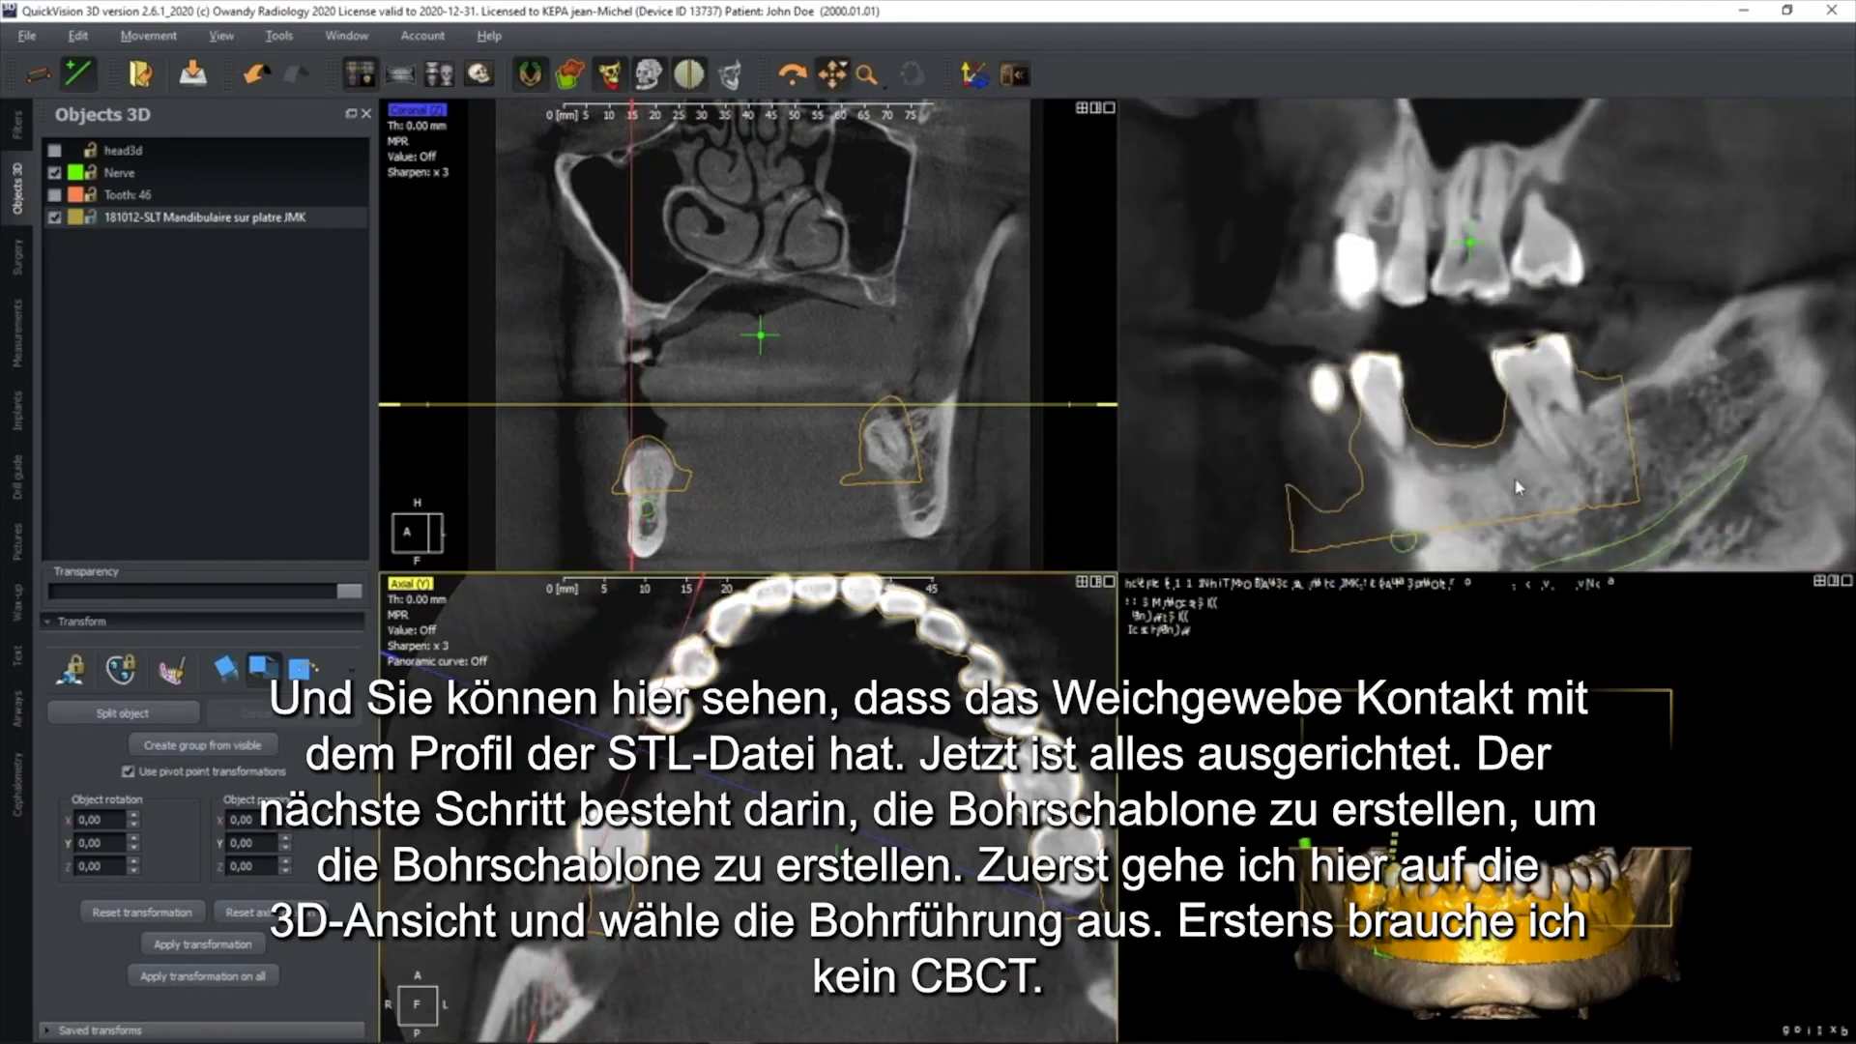
{"action": "scroll", "coordinate": [1537, 464], "scroll_direction": "up", "scroll_amount": 4}
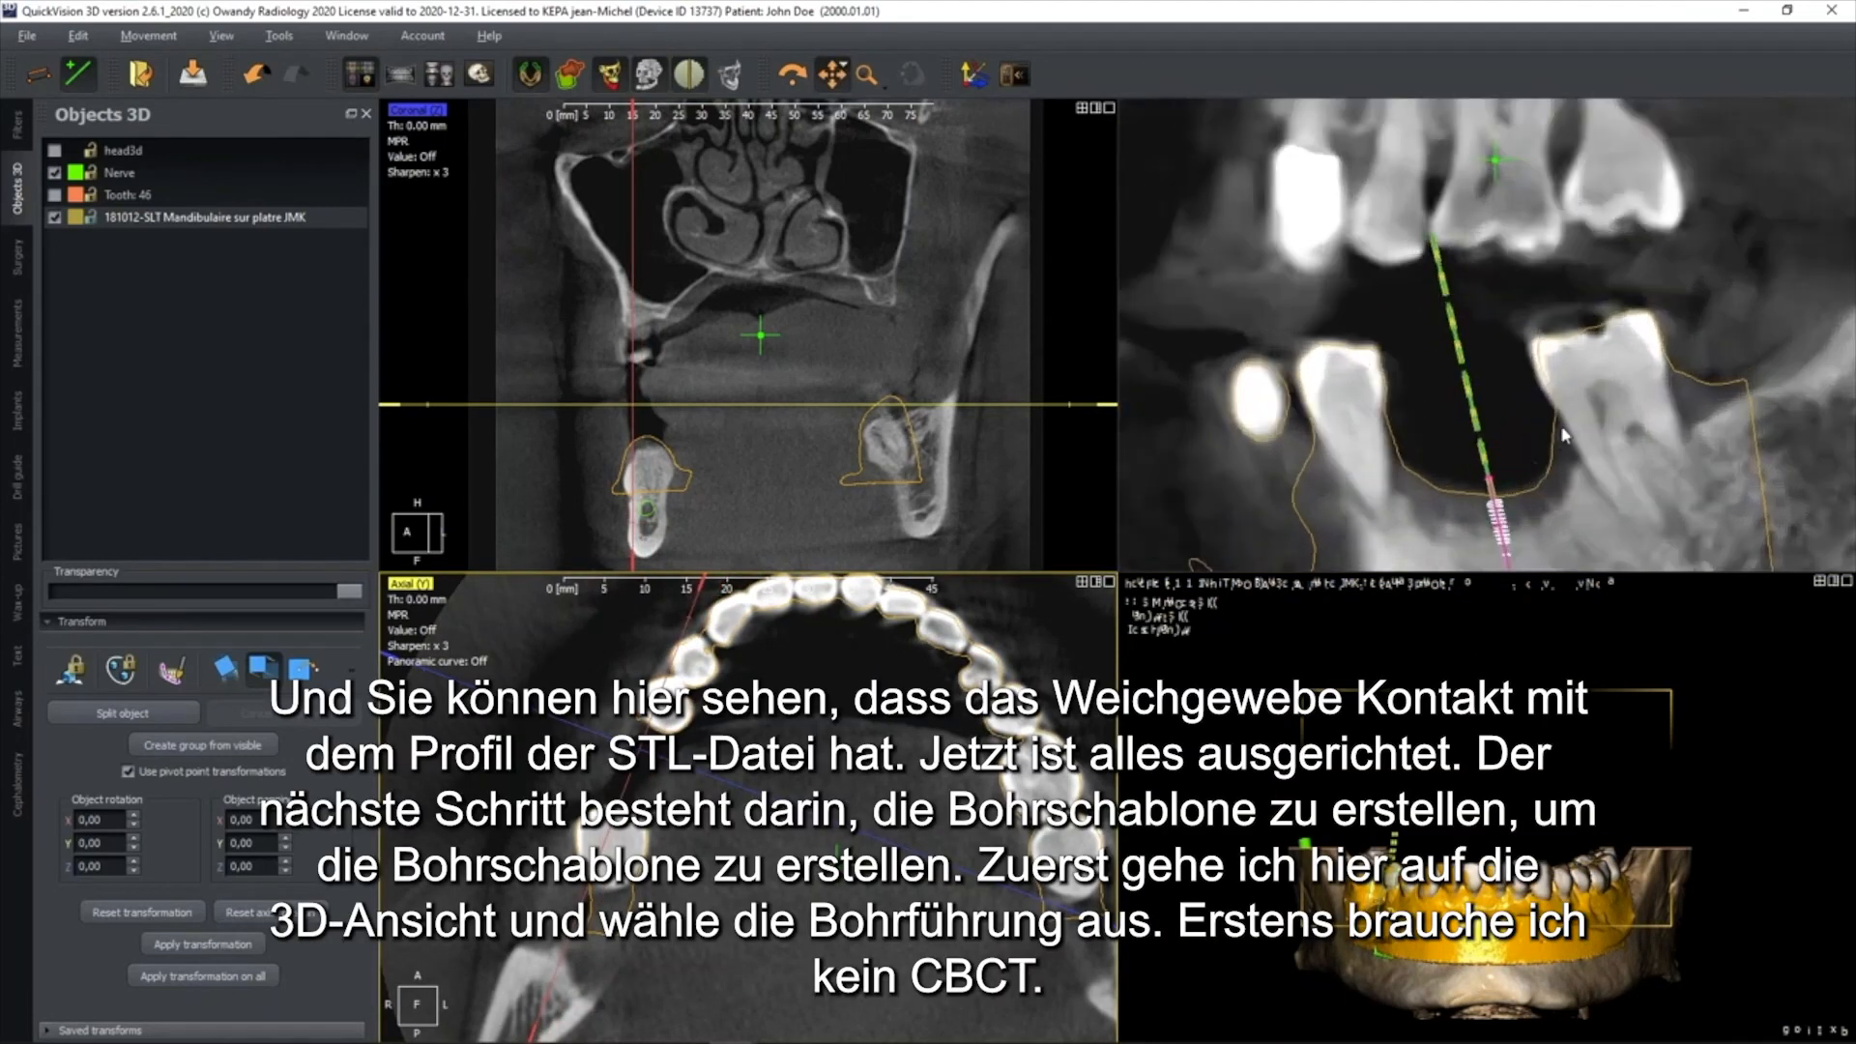
{"action": "left_click", "coordinate": [530, 76]}
{"action": "left_click", "coordinate": [529, 76]}
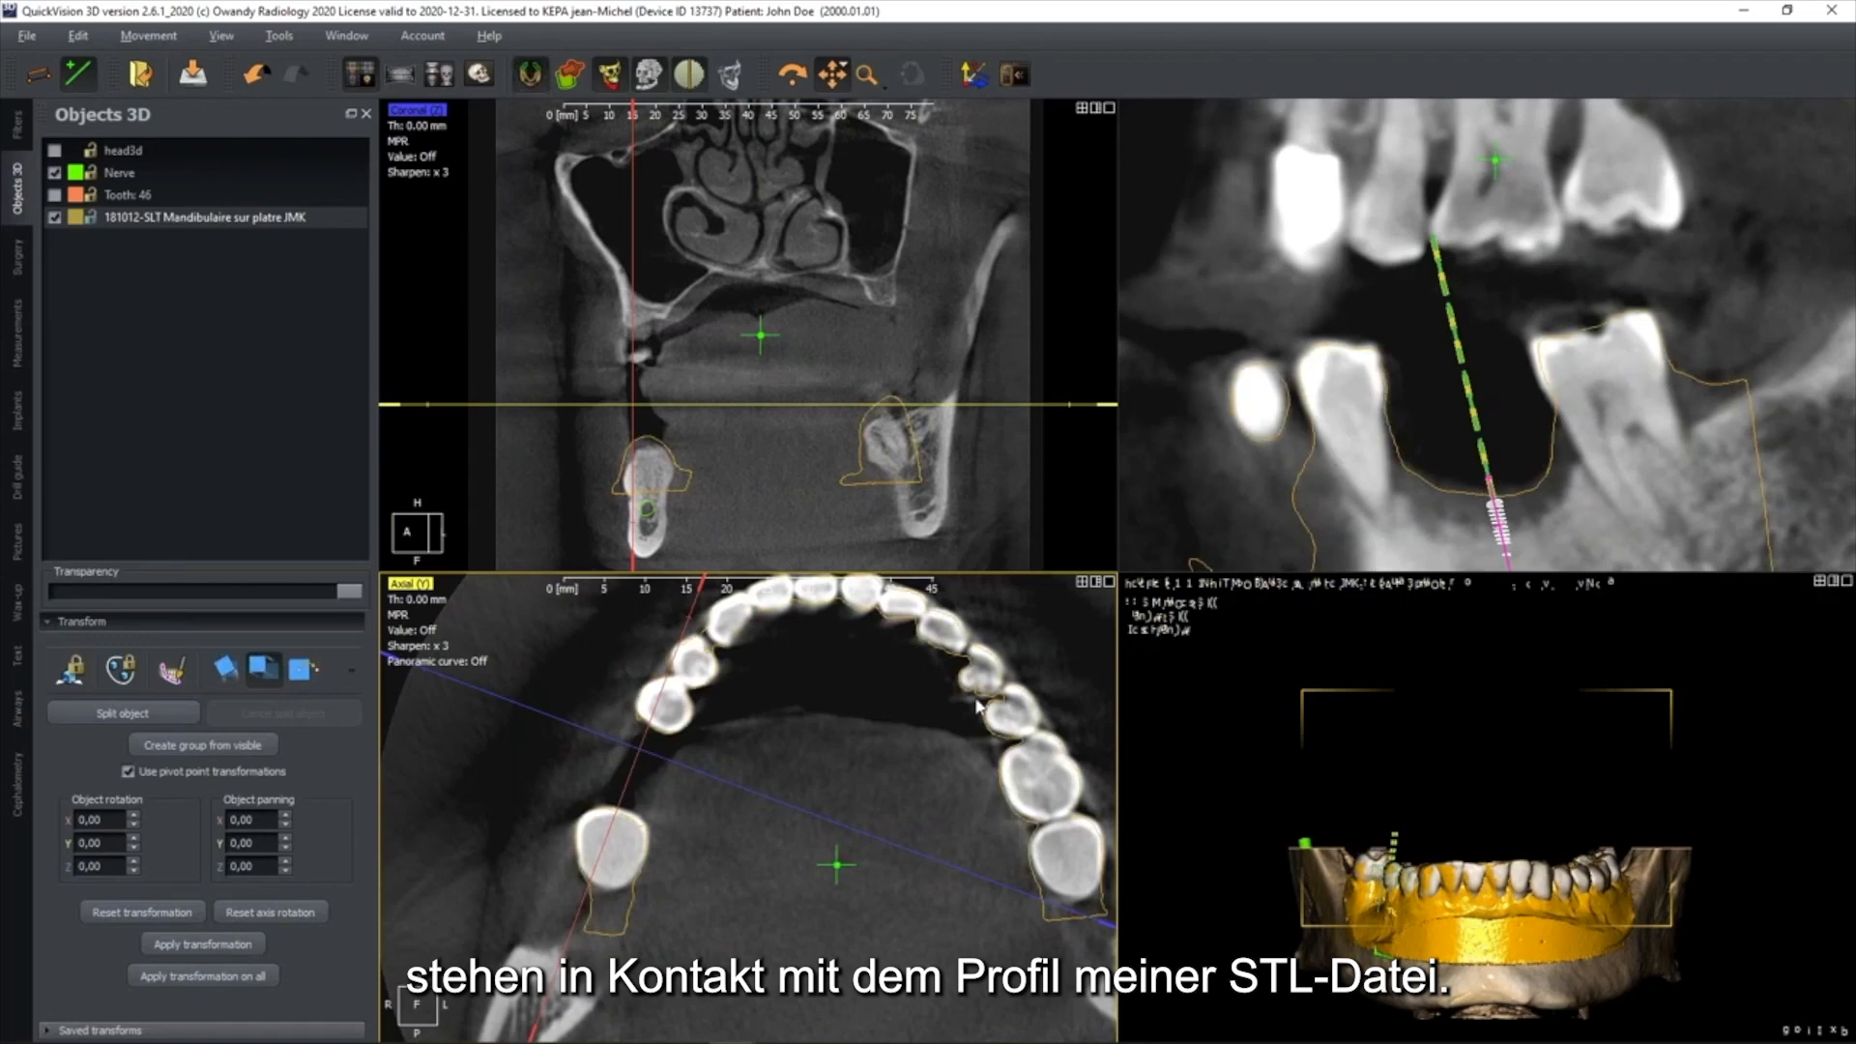
Show the drill guide tools with the full-size 3D view and hide the CBCT jaw volume, keeping the plaster model displayed
{"action": "left_click_drag", "start_coordinate": [1475, 885], "coordinate": [1485, 787]}
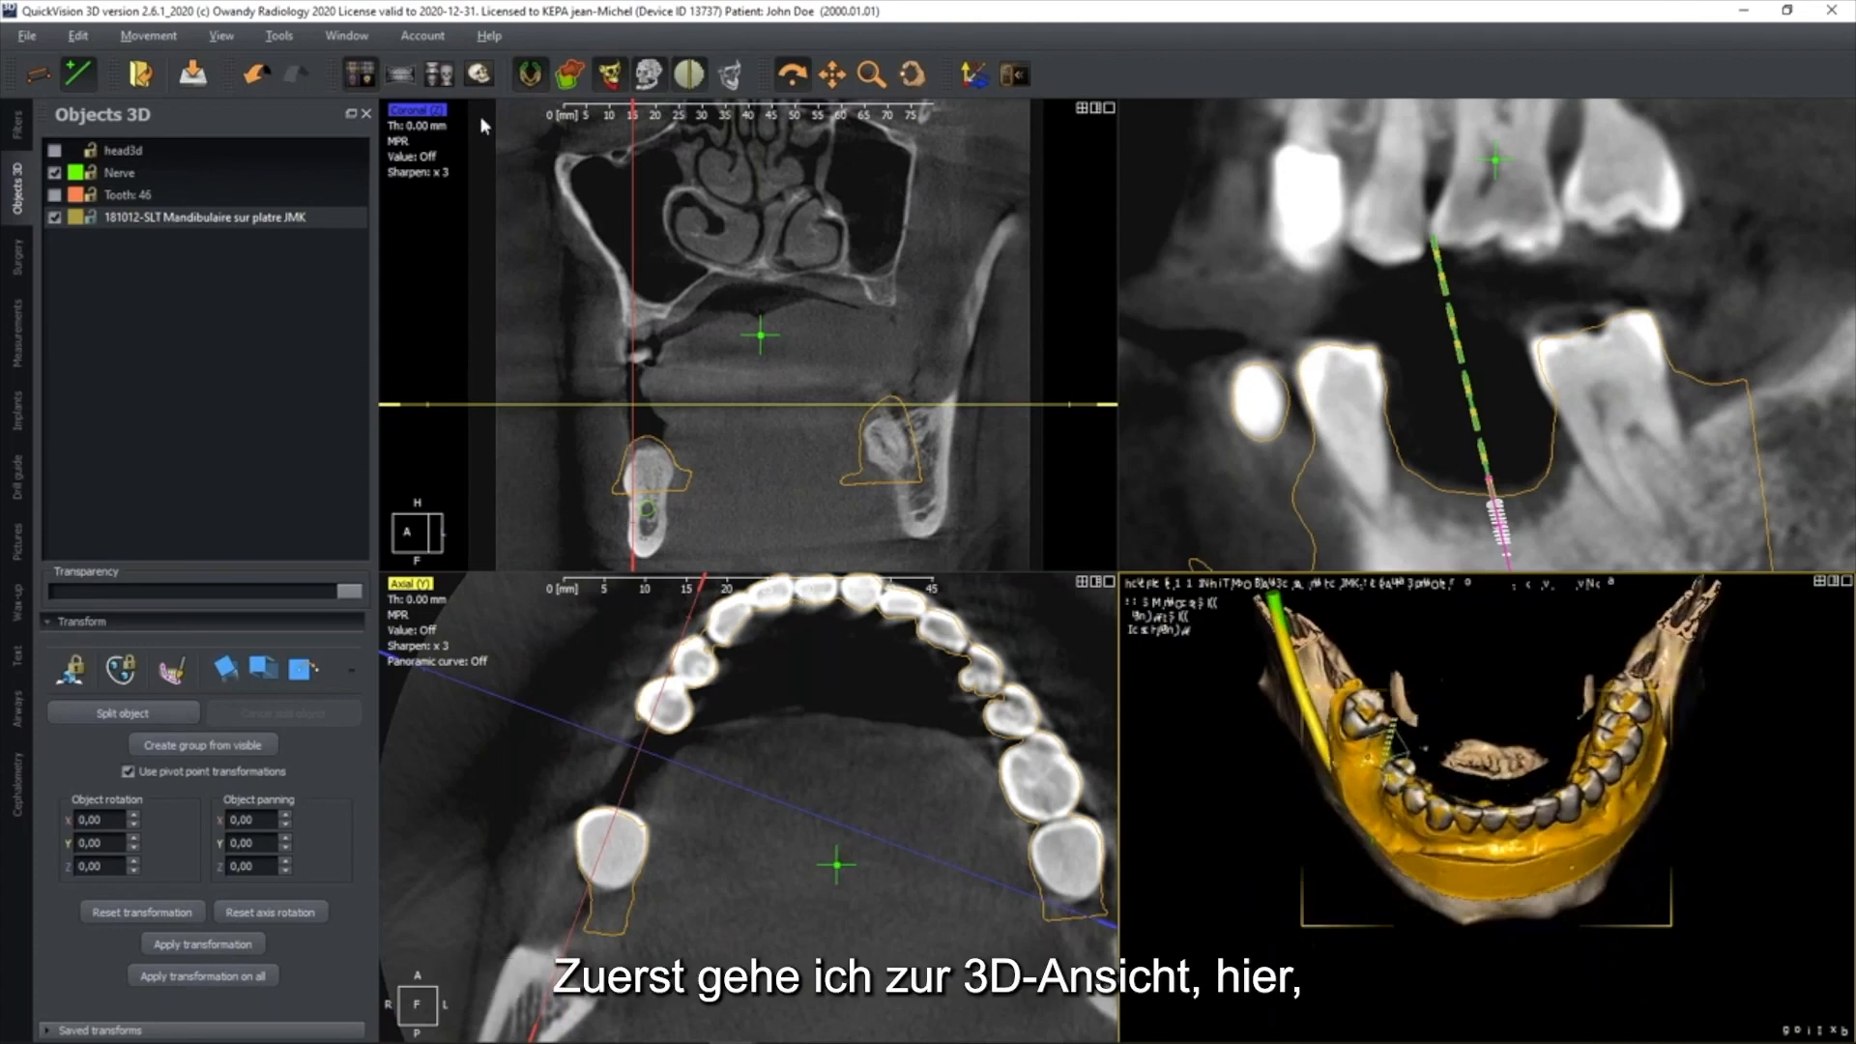
{"action": "left_click", "coordinate": [479, 75]}
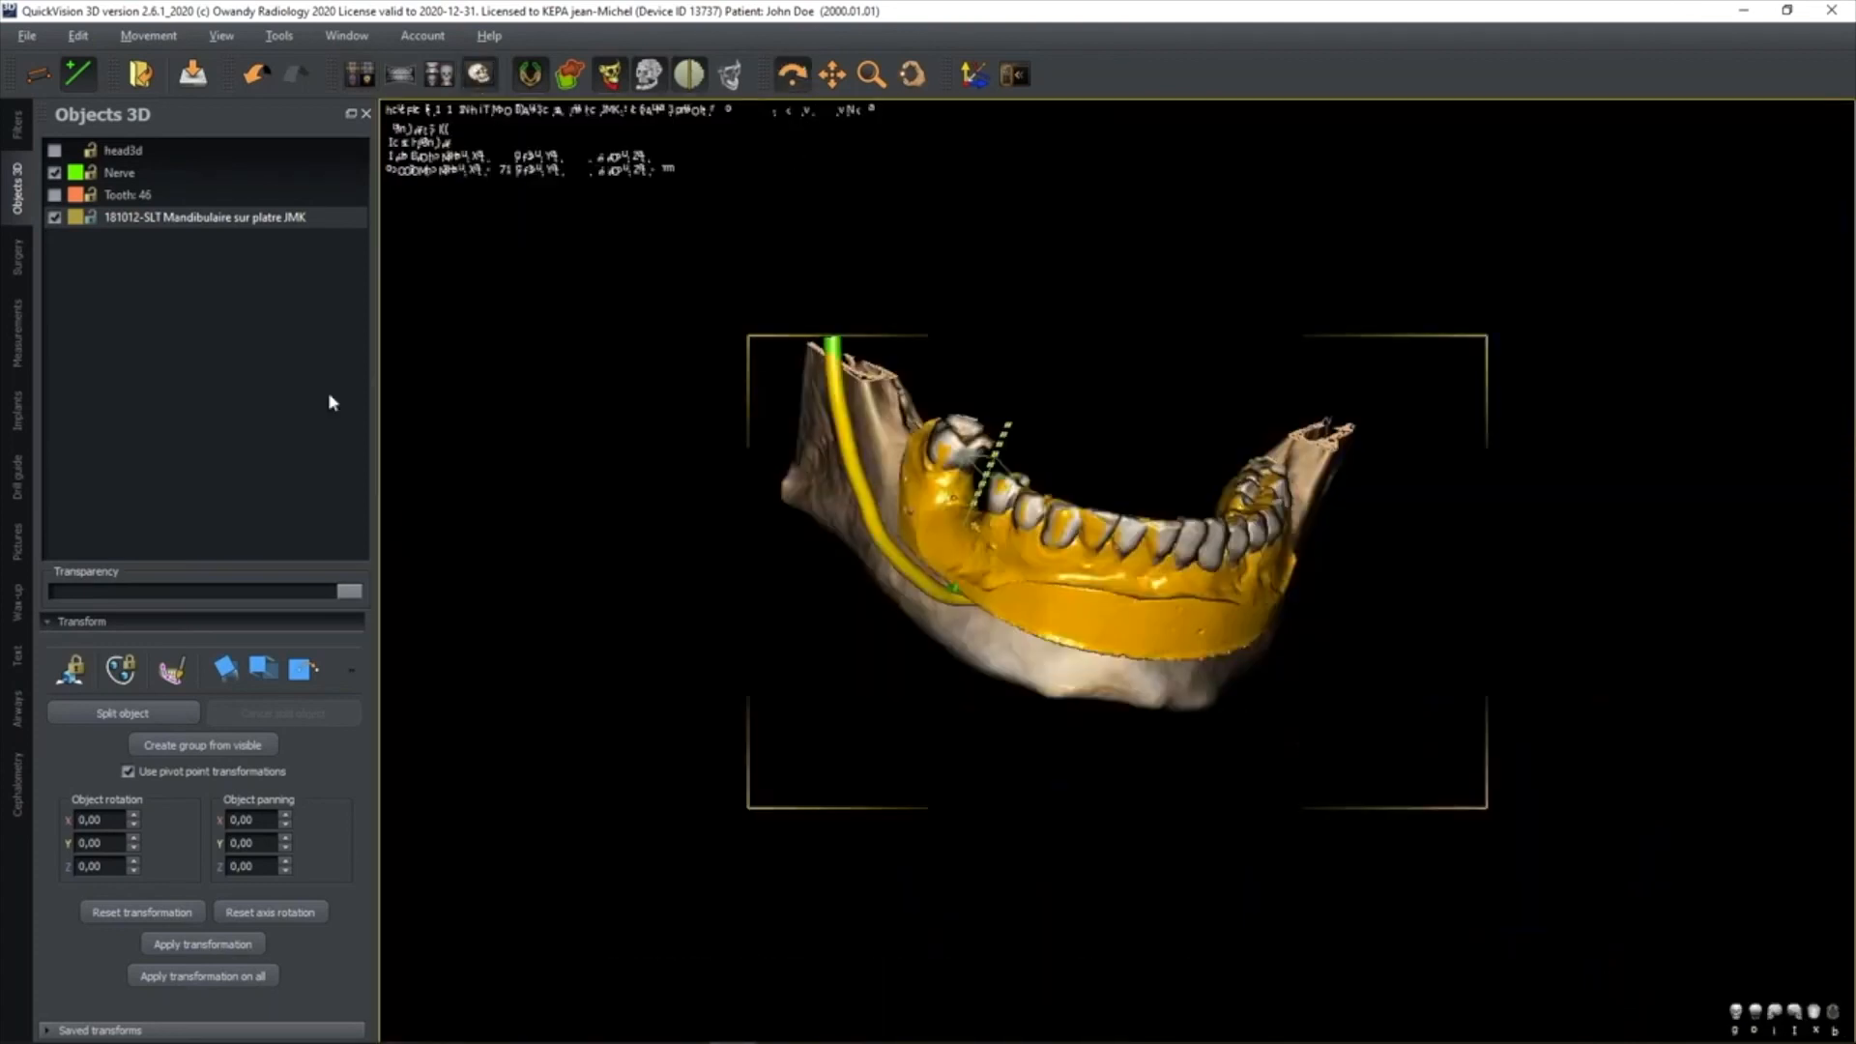
{"action": "left_click", "coordinate": [16, 476]}
{"action": "left_click_drag", "start_coordinate": [1054, 484], "coordinate": [1073, 581]}
{"action": "left_click", "coordinate": [647, 81]}
Set the drill guide's tool diameter to 4 mm and its height to stopper to 18 mm
{"action": "left_click_drag", "start_coordinate": [249, 157], "coordinate": [167, 159]}
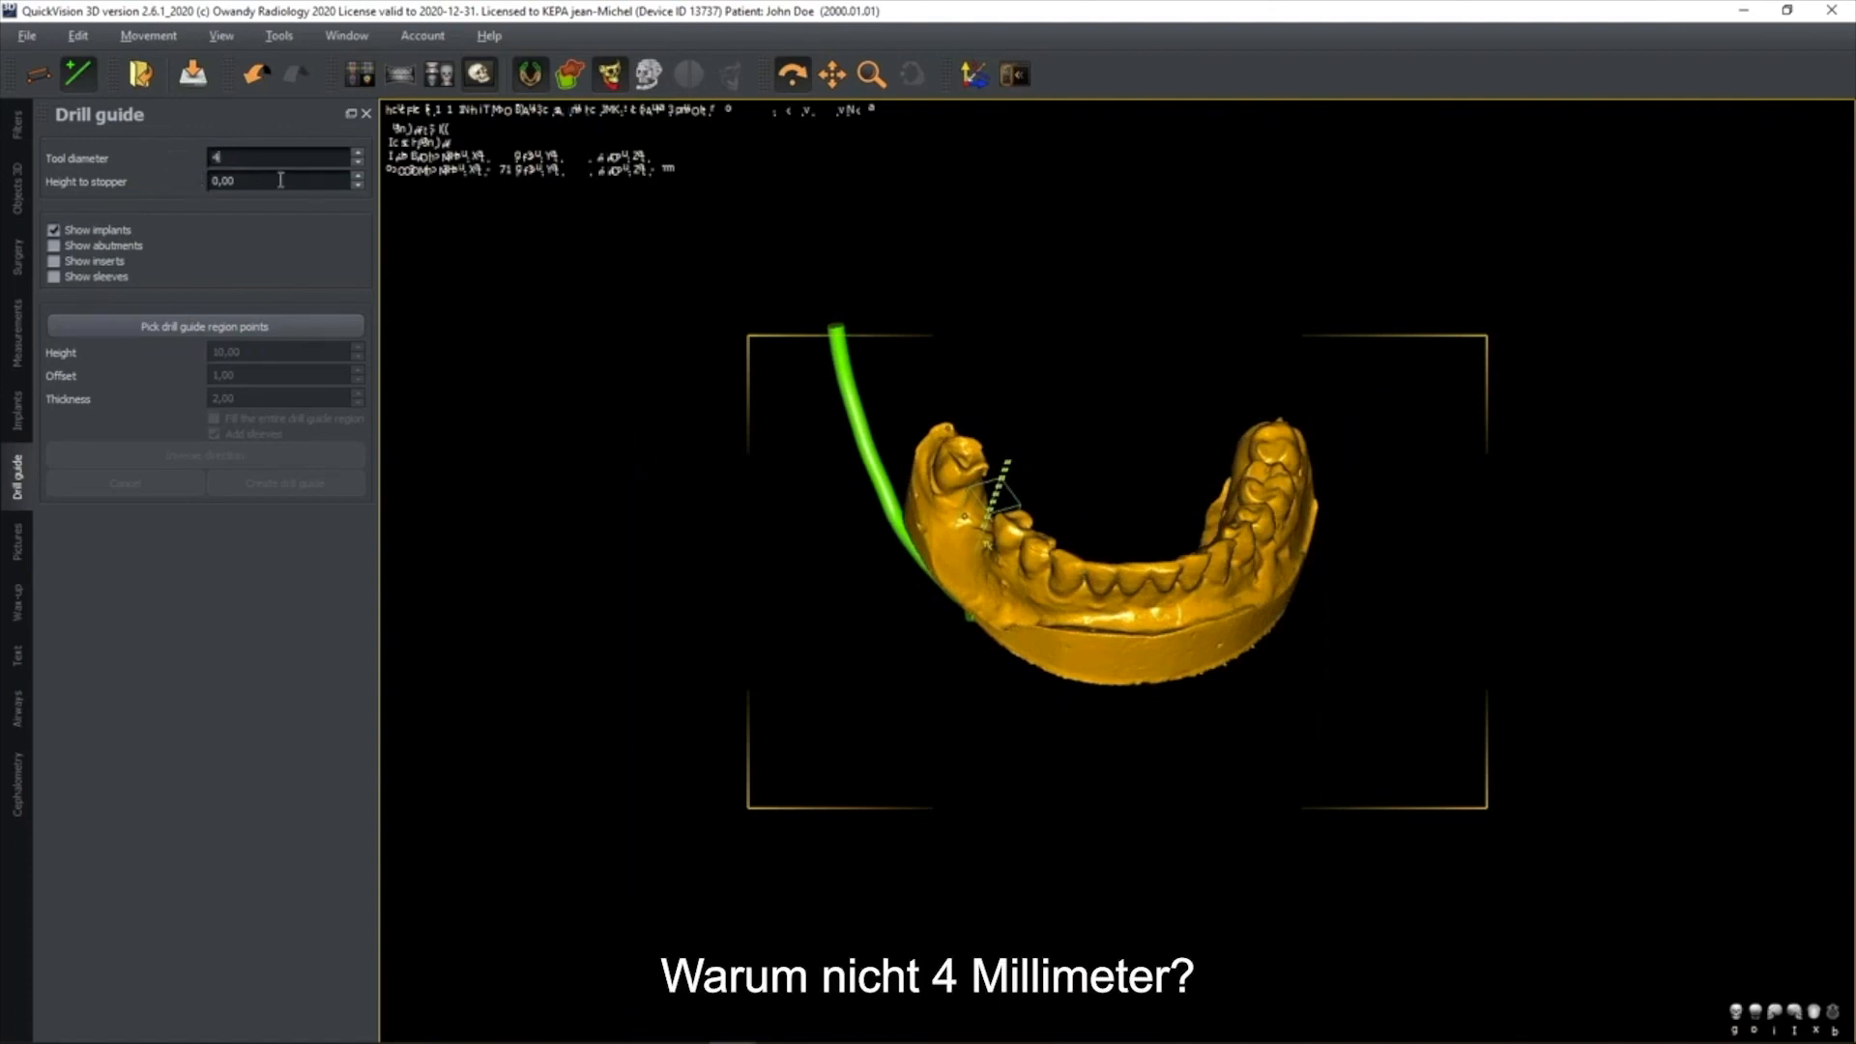
{"action": "key", "text": "Tab"}
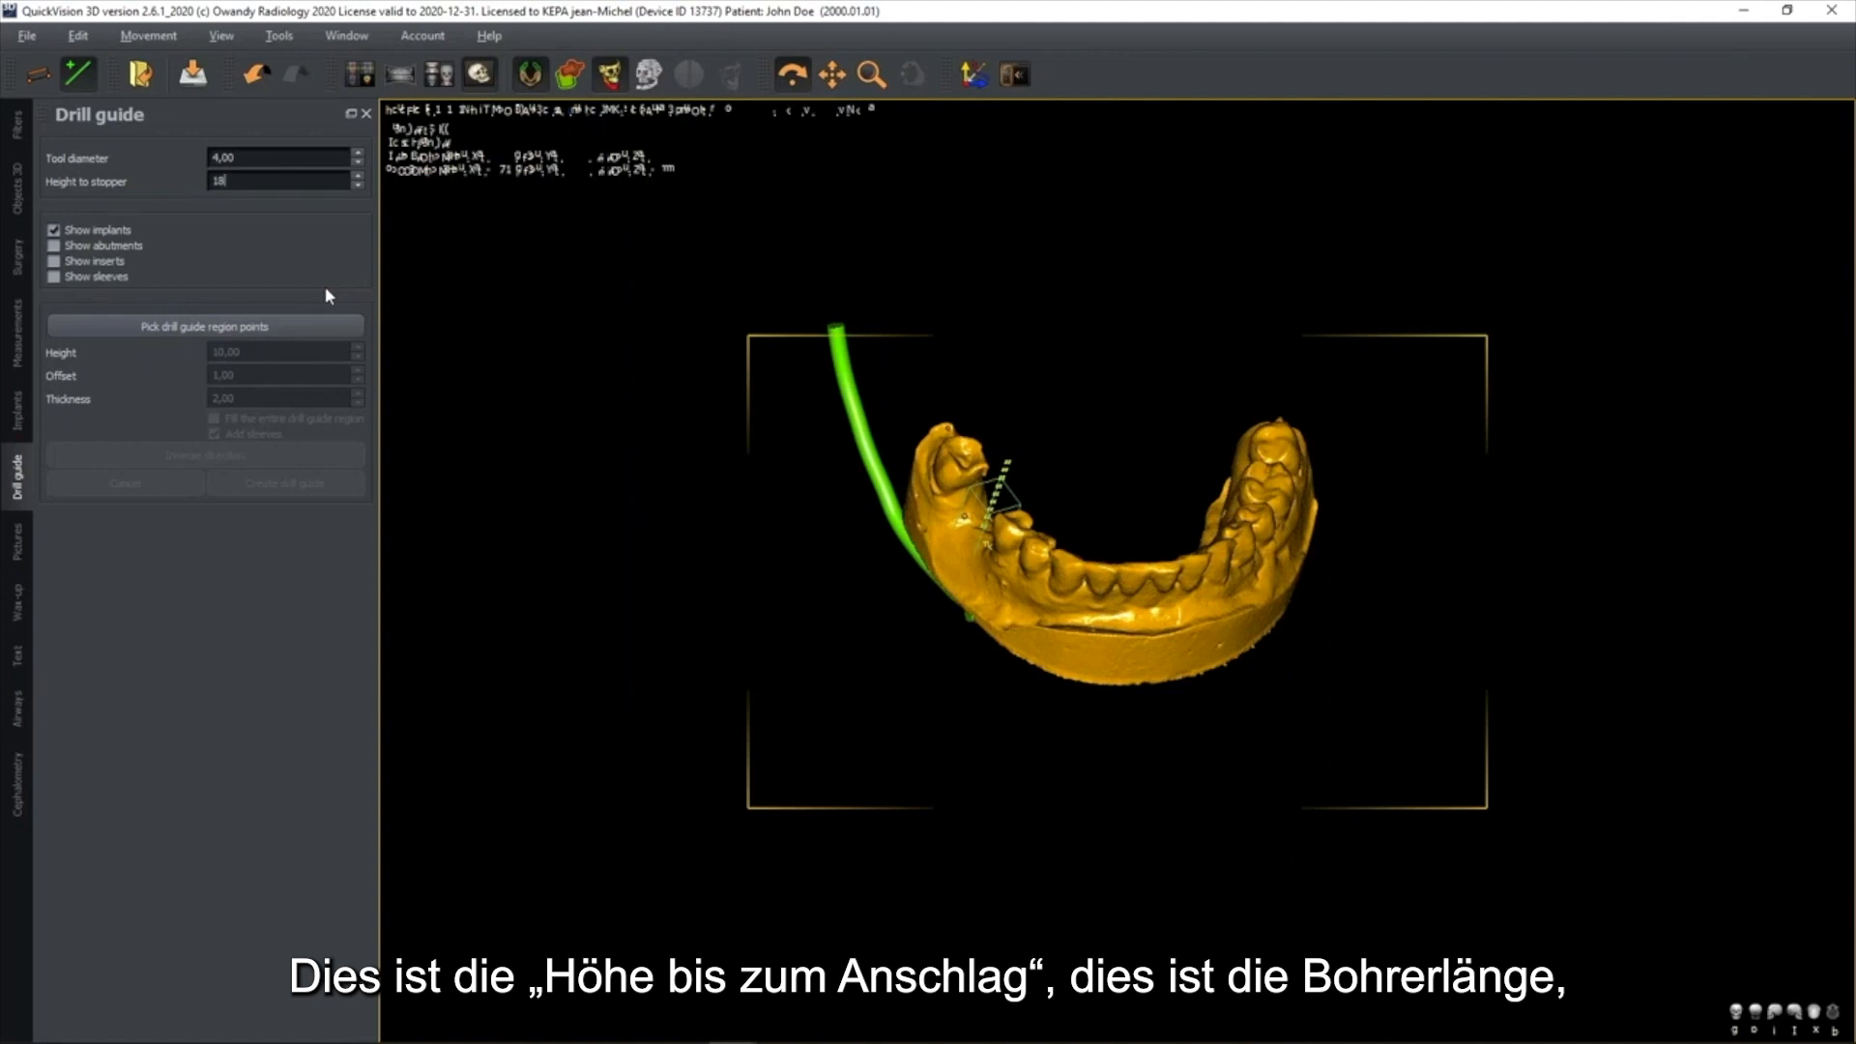
{"action": "key", "text": "Return"}
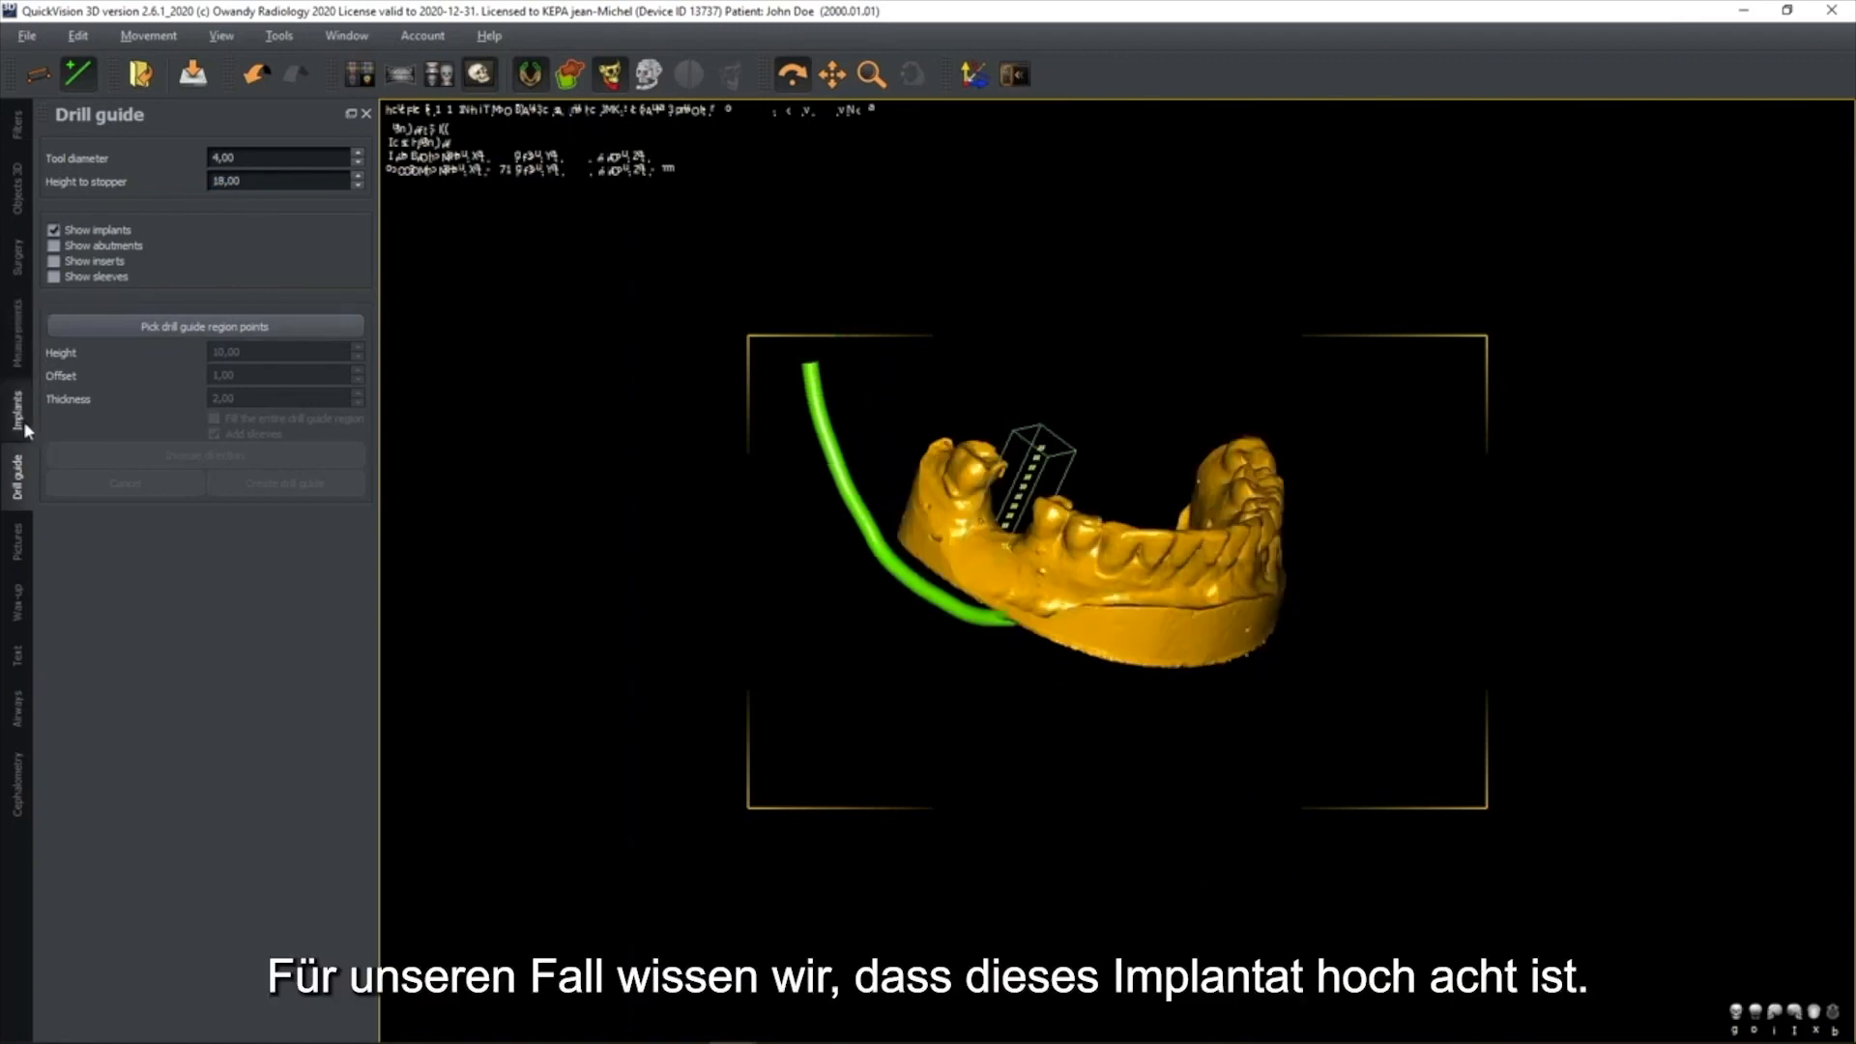
Vary the plaster model's transparency to examine the implant's position, and return it to full opacity
{"action": "left_click", "coordinate": [19, 416]}
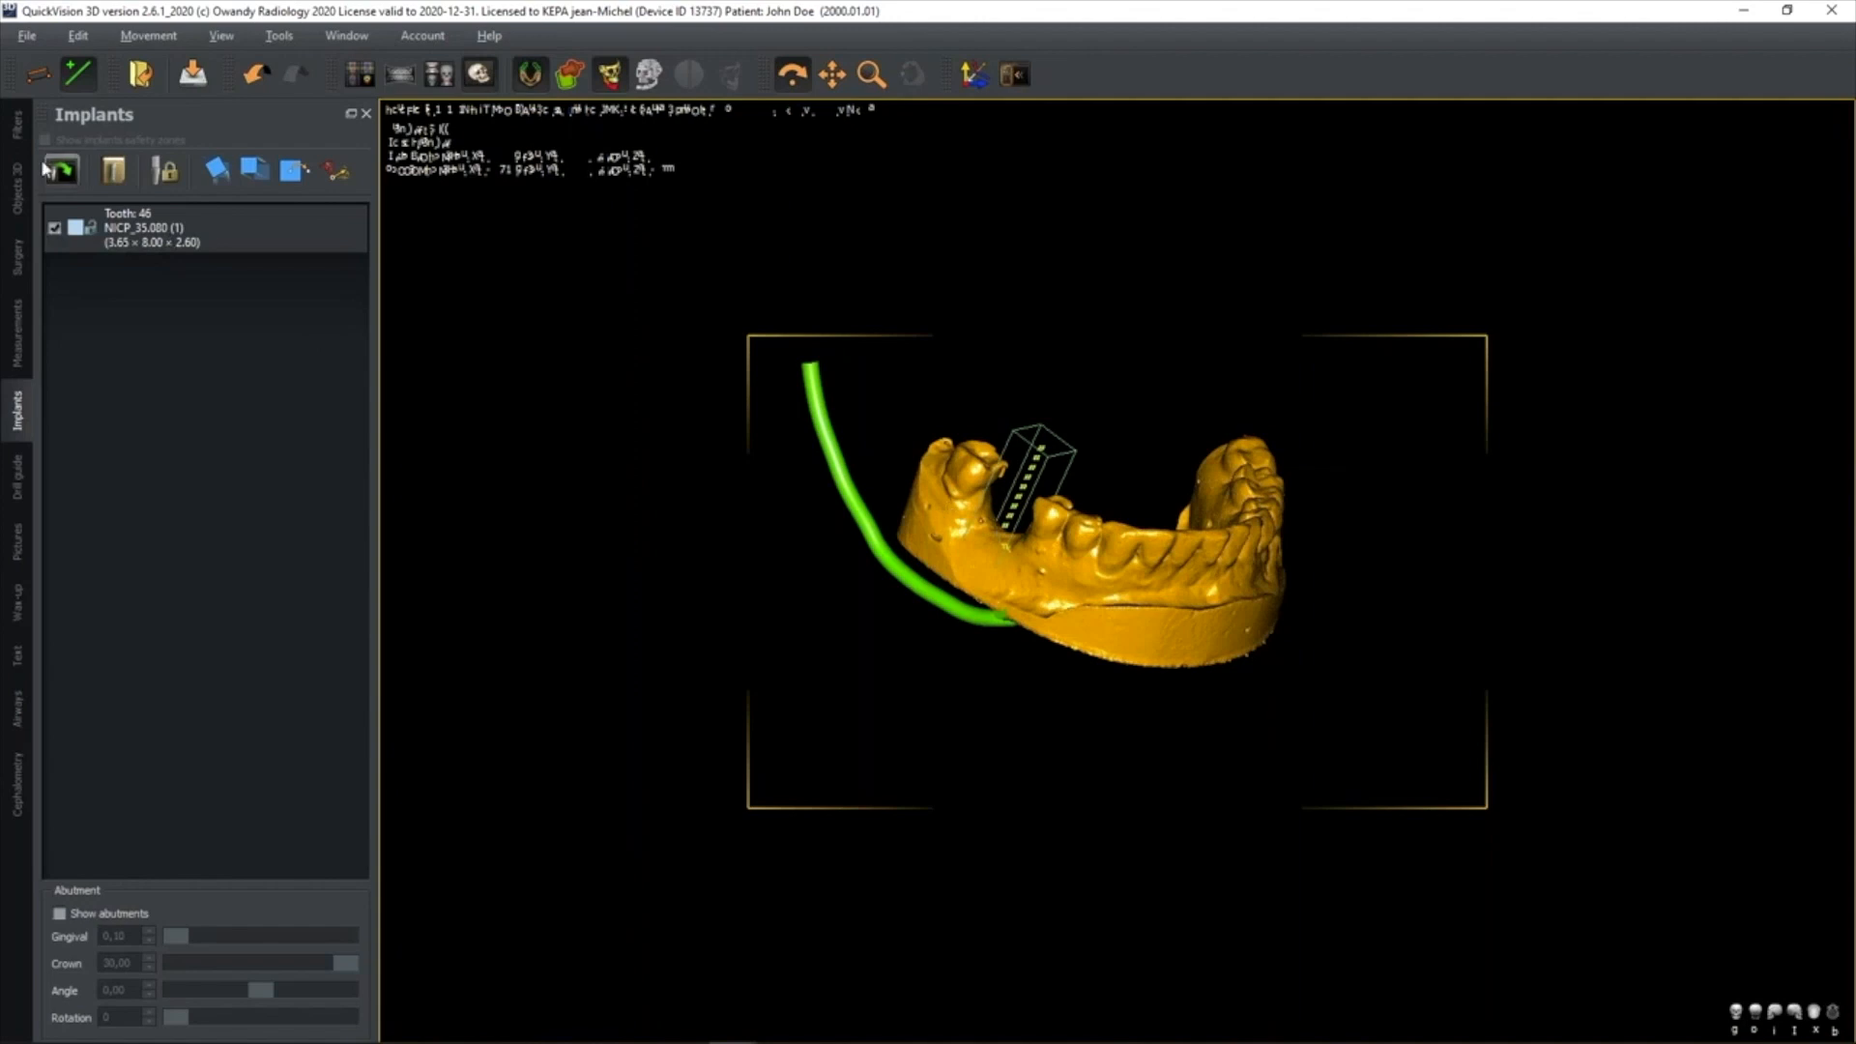
{"action": "left_click", "coordinate": [18, 188]}
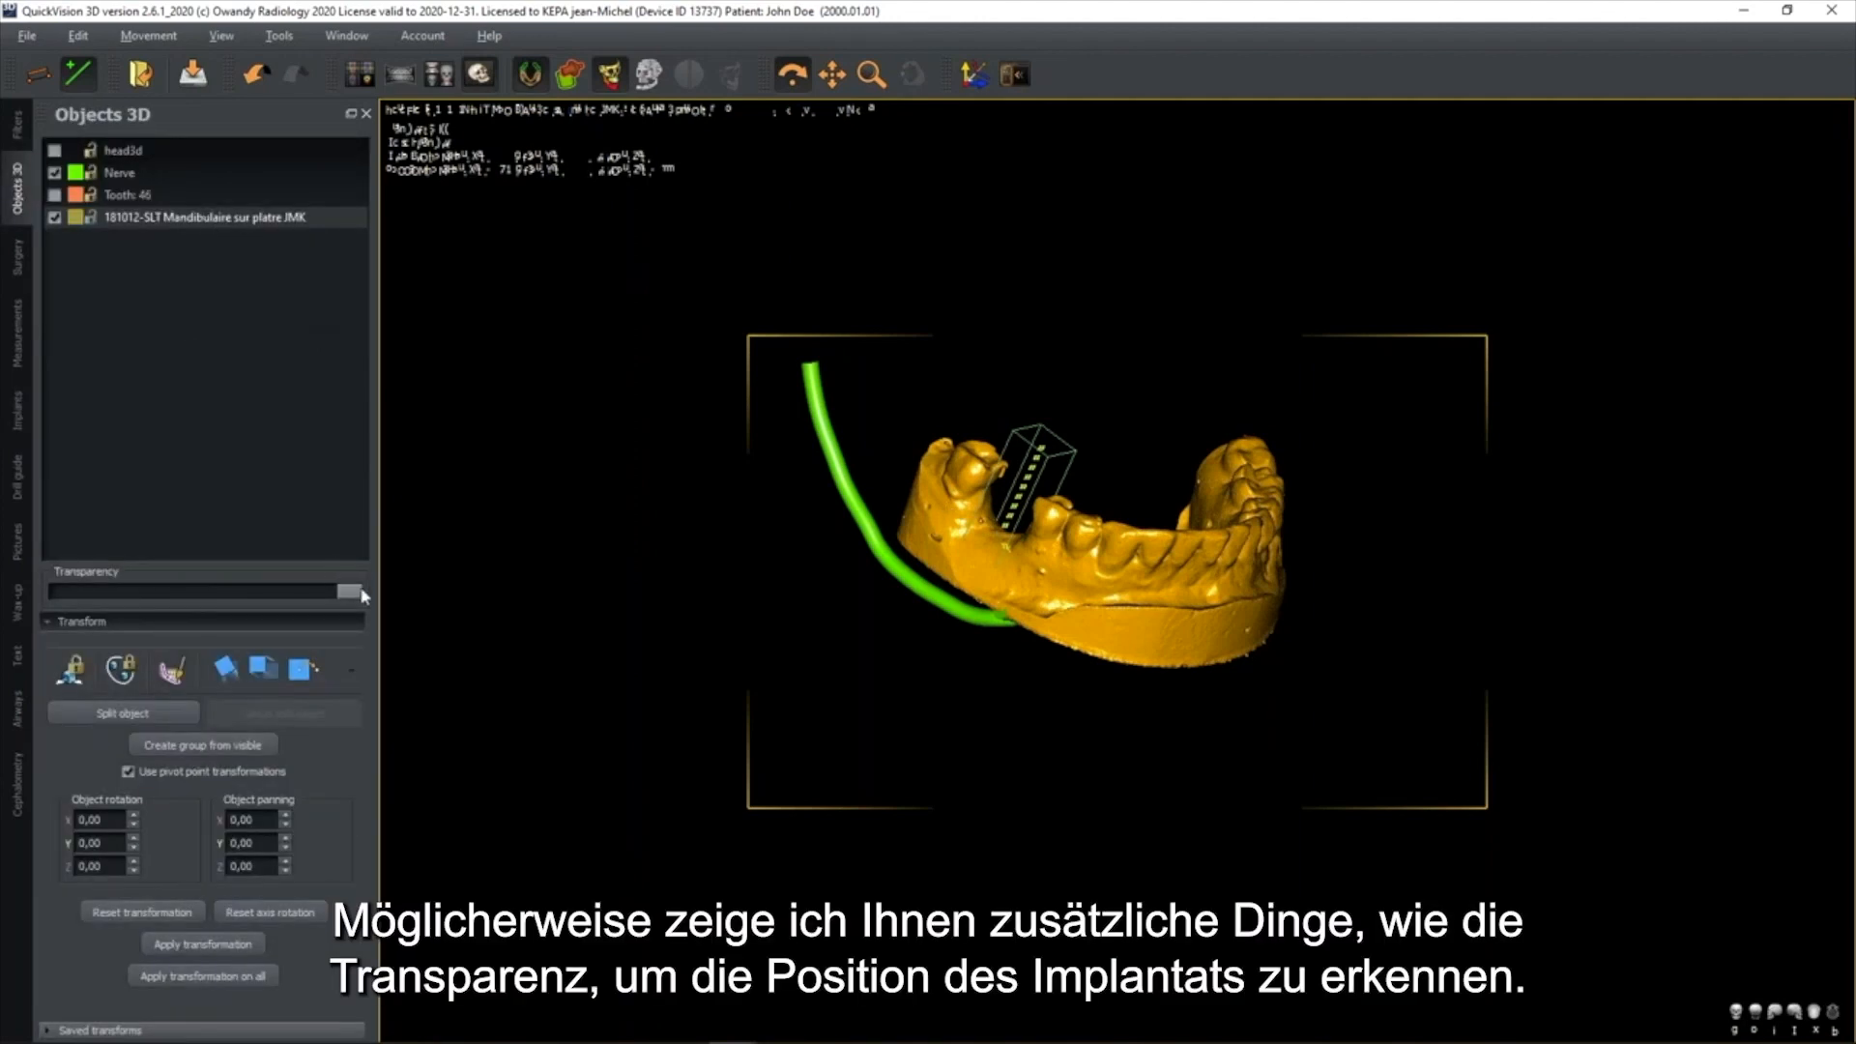
{"action": "left_click_drag", "start_coordinate": [285, 594], "coordinate": [375, 632]}
{"action": "left_click_drag", "start_coordinate": [1083, 435], "coordinate": [1122, 541]}
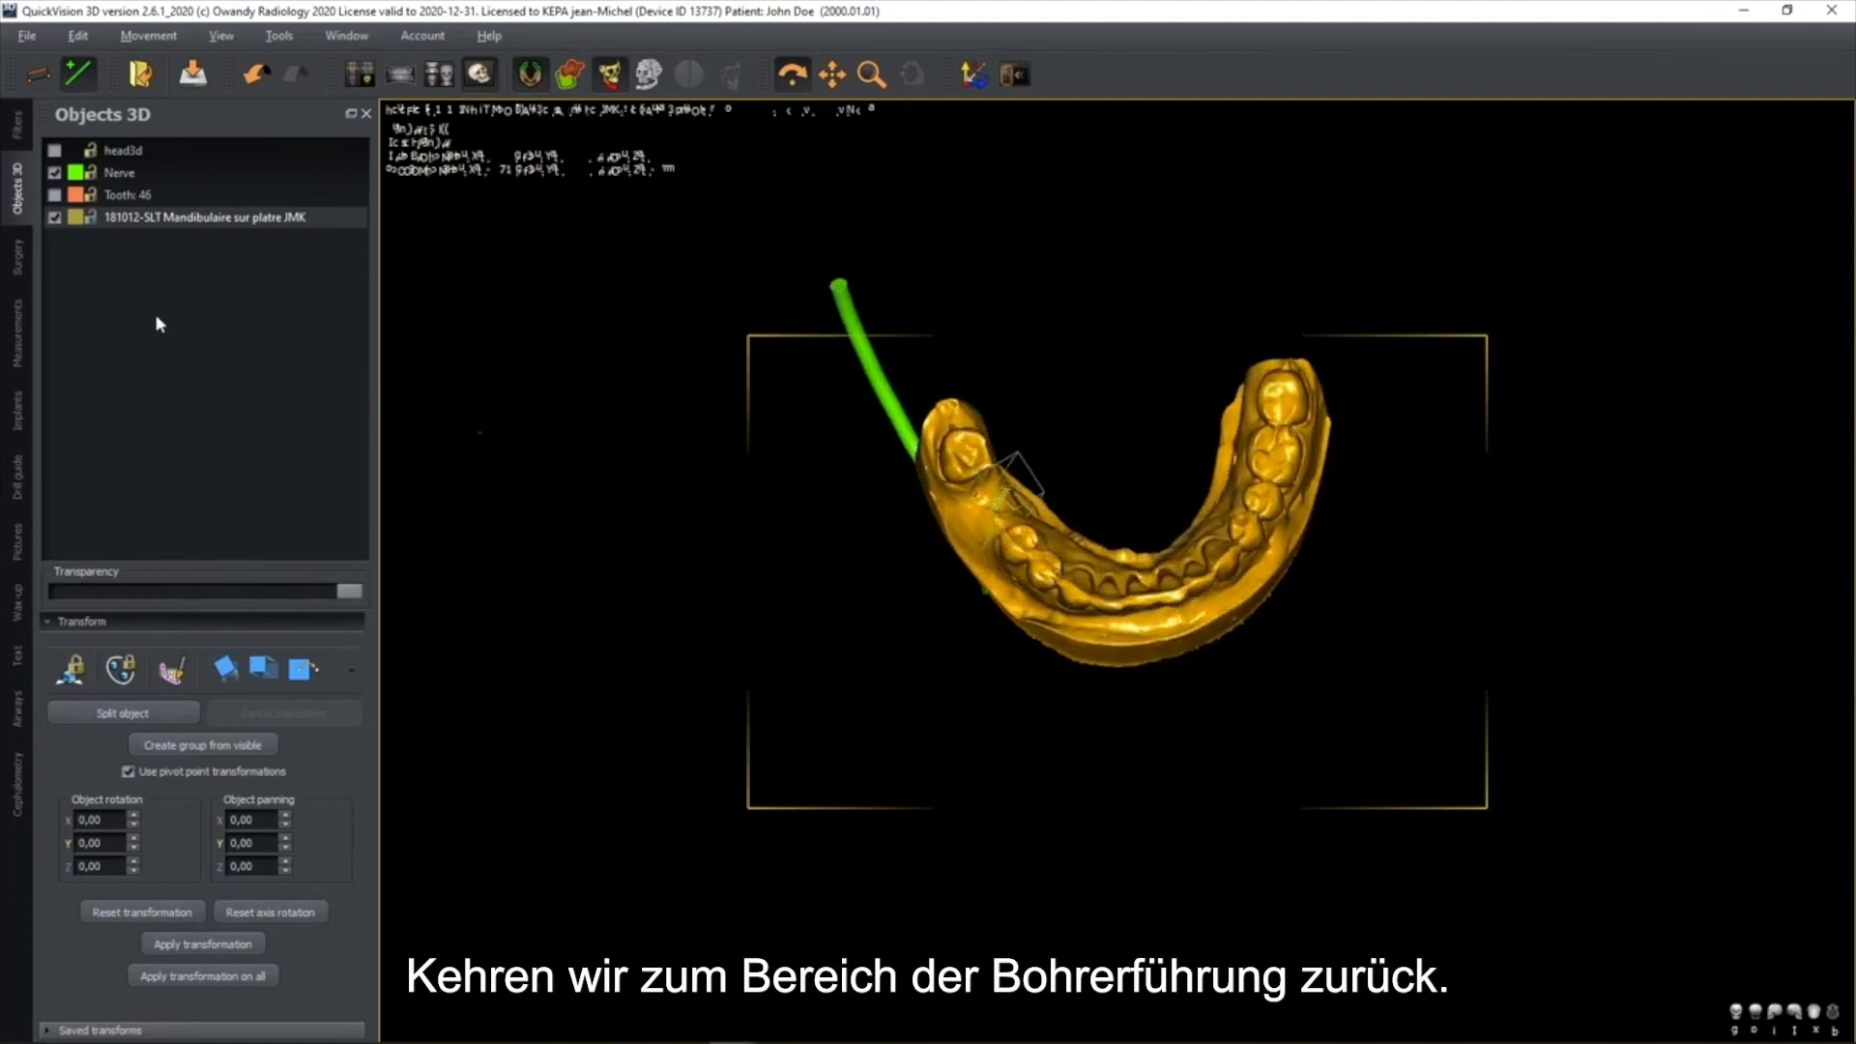
Start defining the drill guide region and set its reference plane with points on the plaster model's teeth
{"action": "left_click", "coordinate": [16, 475]}
{"action": "left_click", "coordinate": [199, 327]}
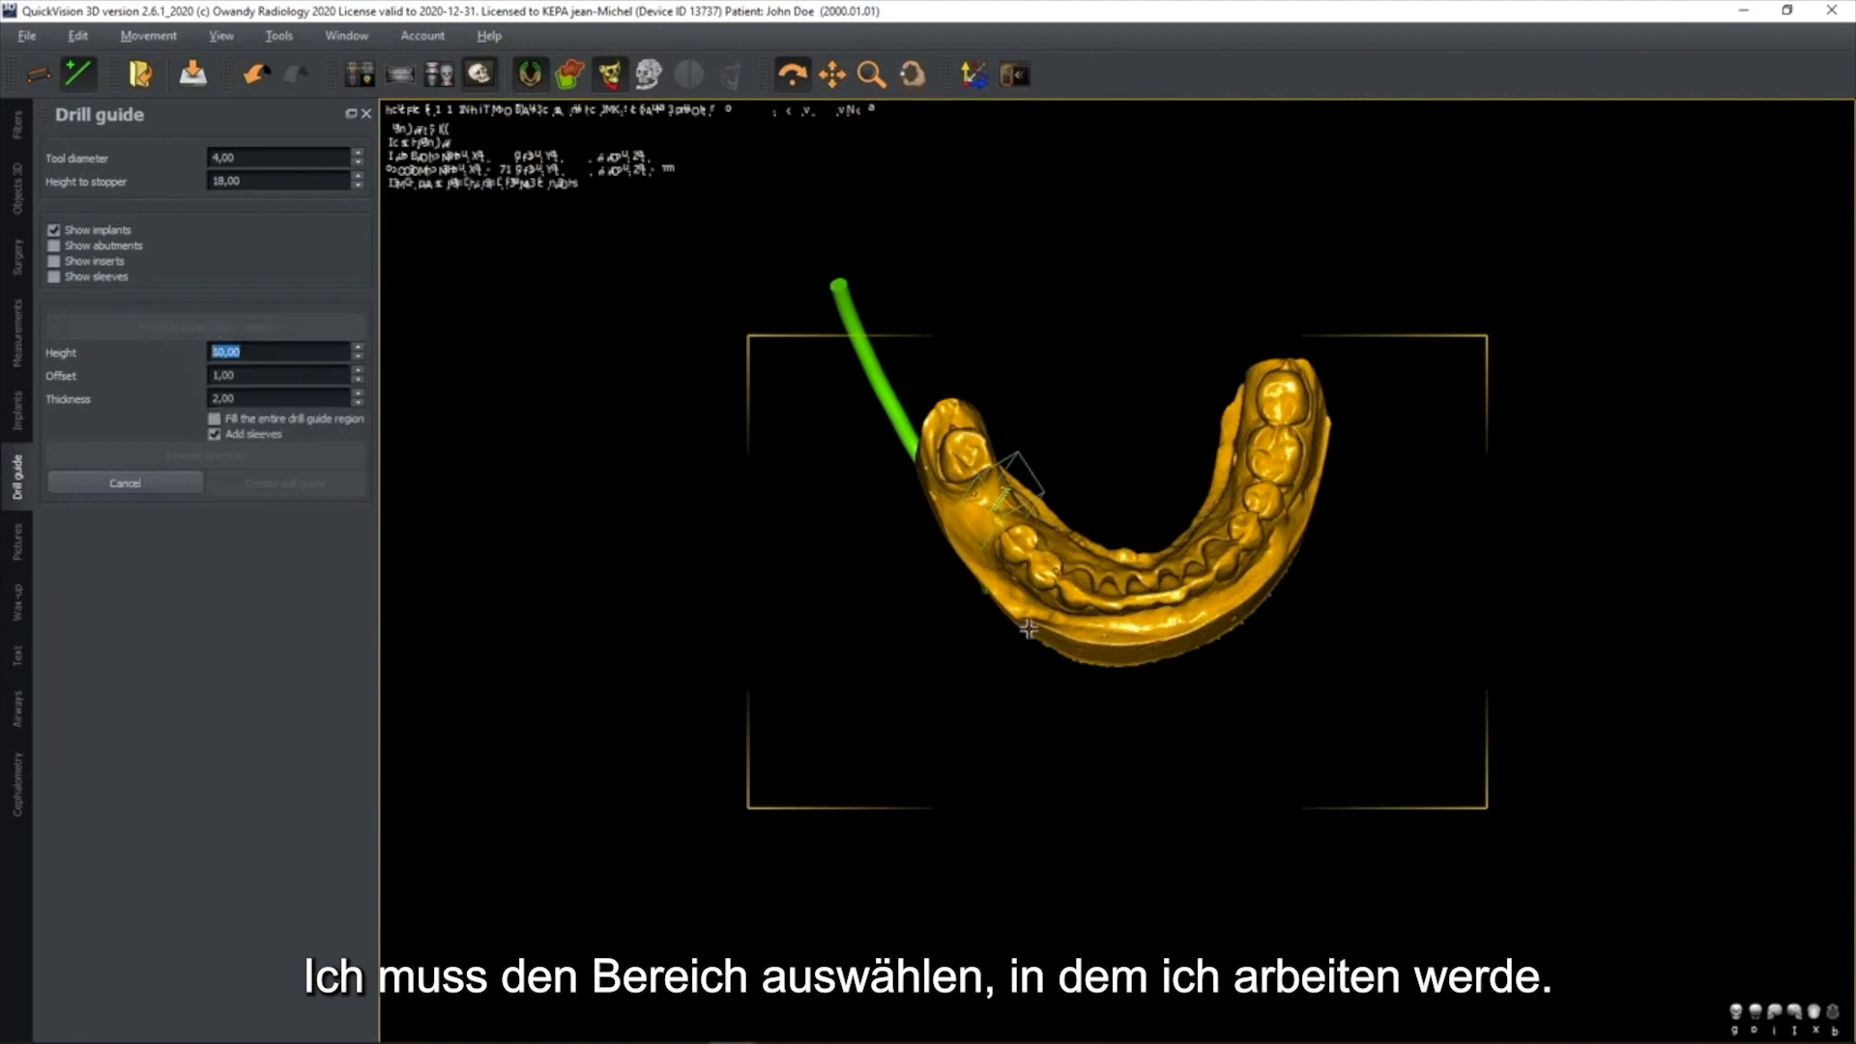
{"action": "left_click", "coordinate": [1177, 597]}
{"action": "left_click", "coordinate": [1297, 410]}
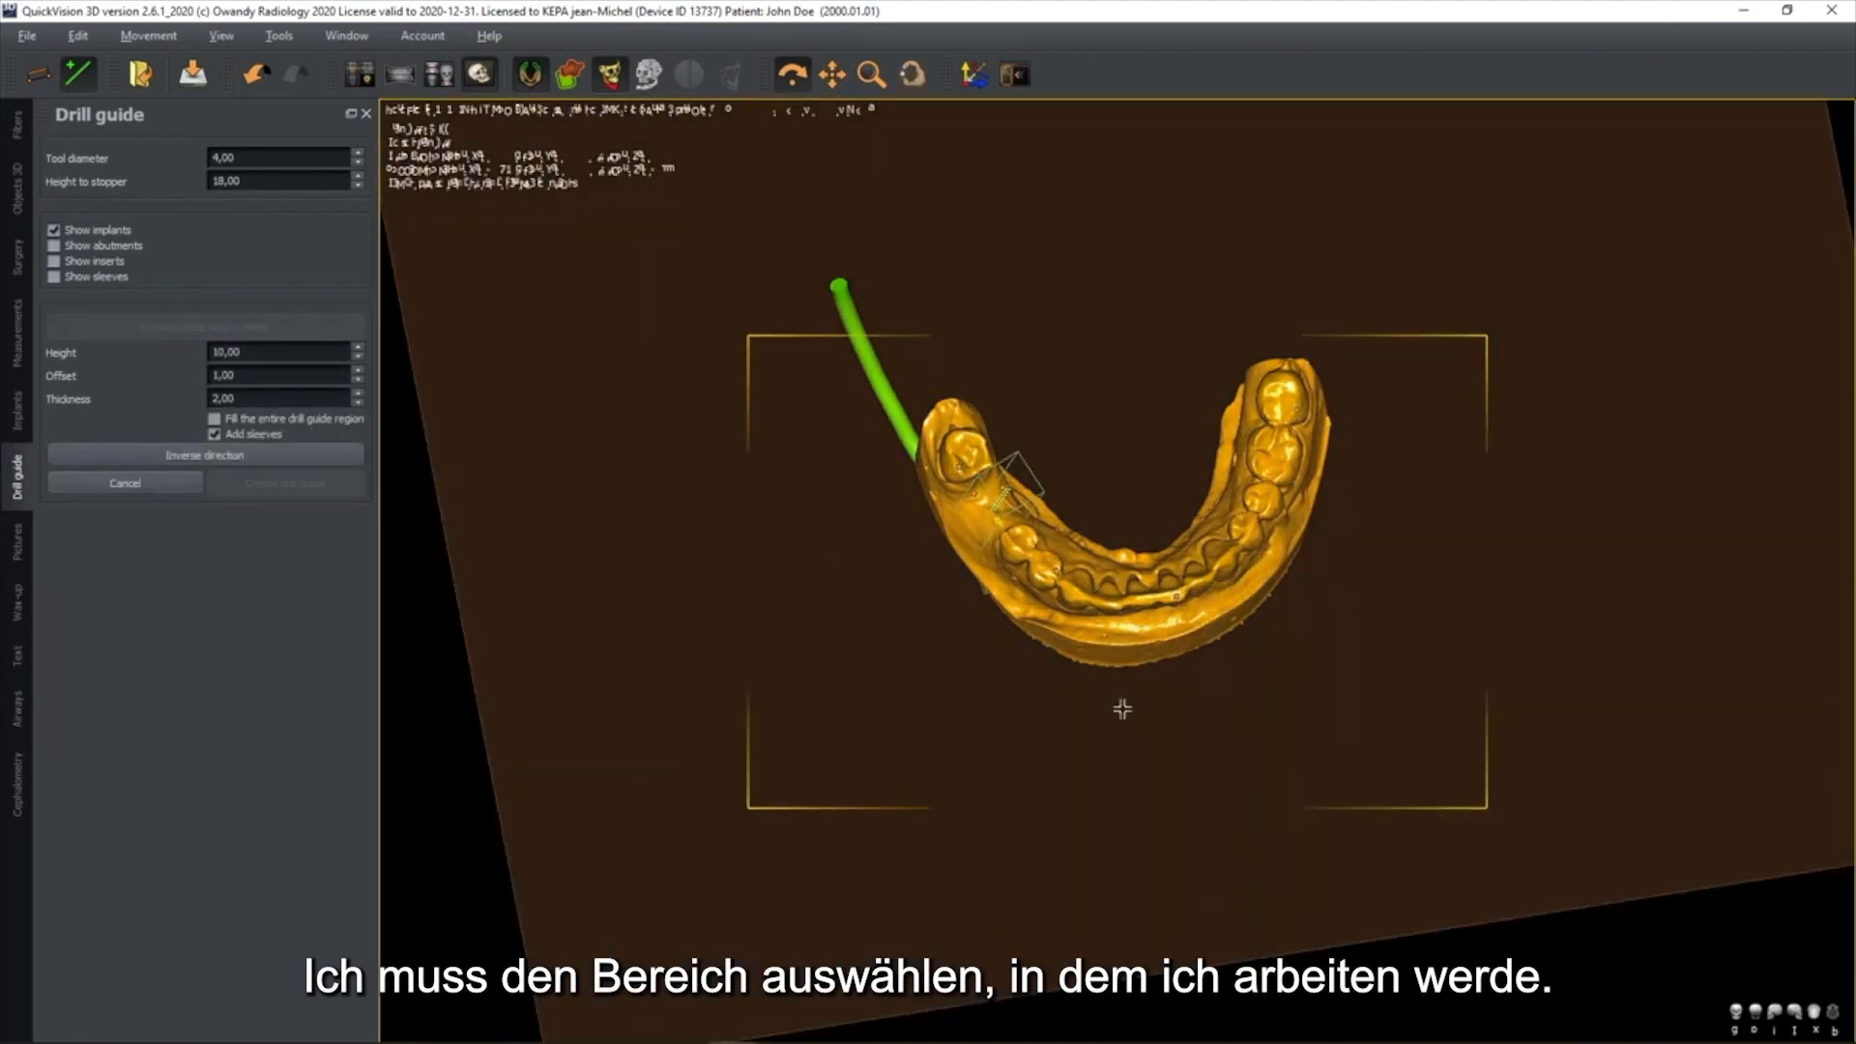
Outline the drill guide region on the plaster model around the implant site, from the rear molar to the teeth in front of the gap
{"action": "left_click", "coordinate": [890, 472]}
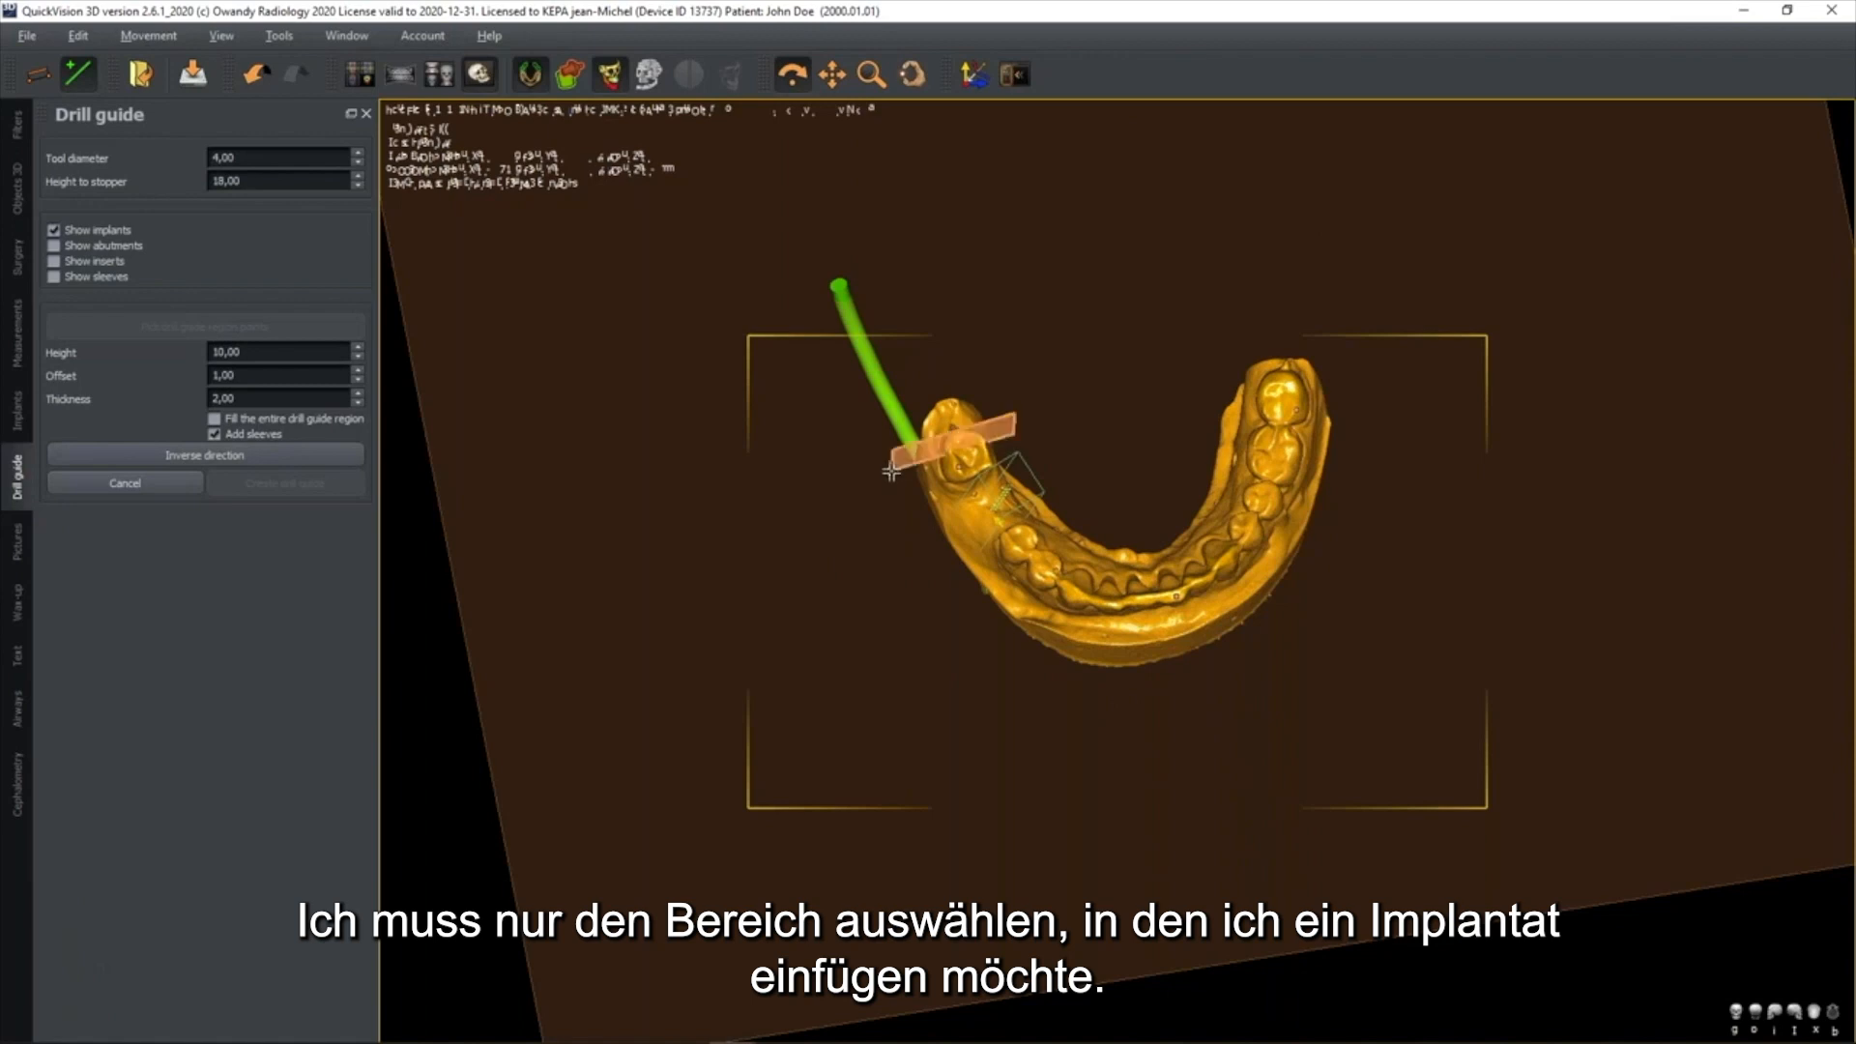
{"action": "left_click", "coordinate": [960, 600]}
{"action": "left_click", "coordinate": [1054, 674]}
{"action": "left_click", "coordinate": [1109, 540]}
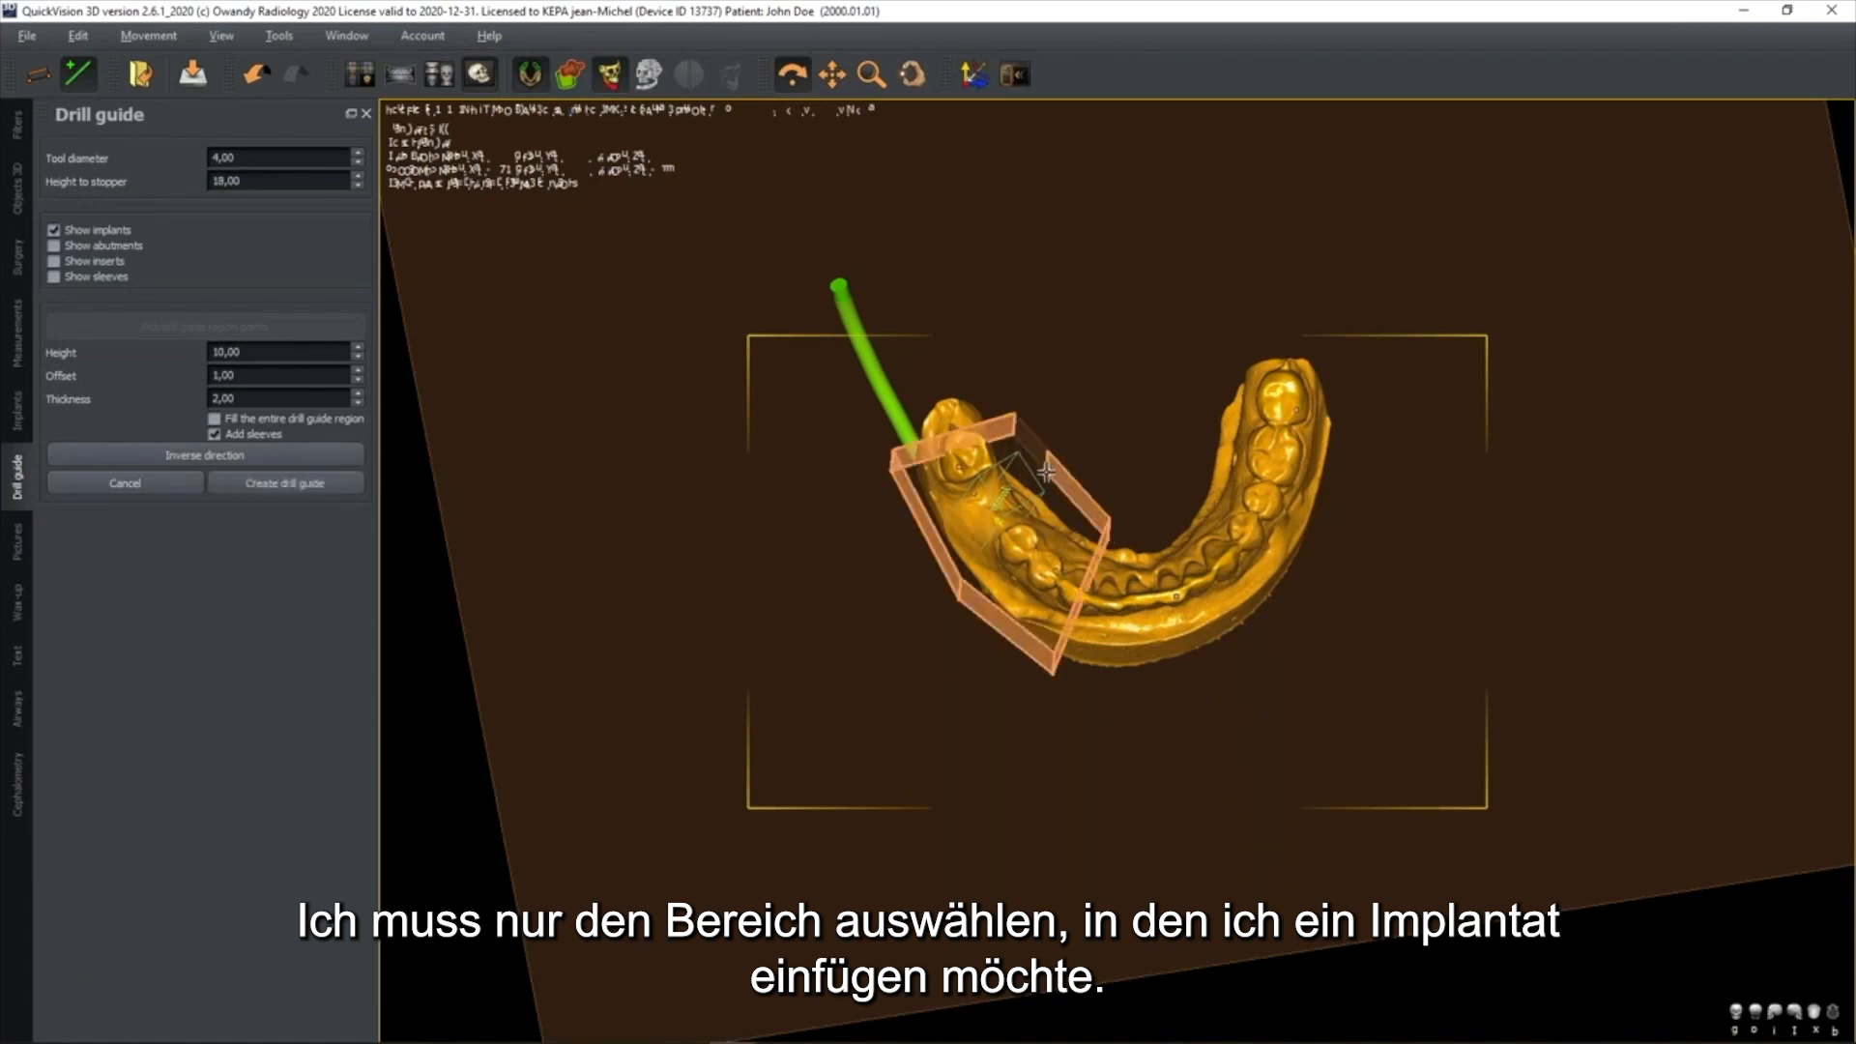
Invert the drill guide region's direction so that it extends down over the mandibular teeth
{"action": "left_click_drag", "start_coordinate": [1152, 519], "coordinate": [1171, 456]}
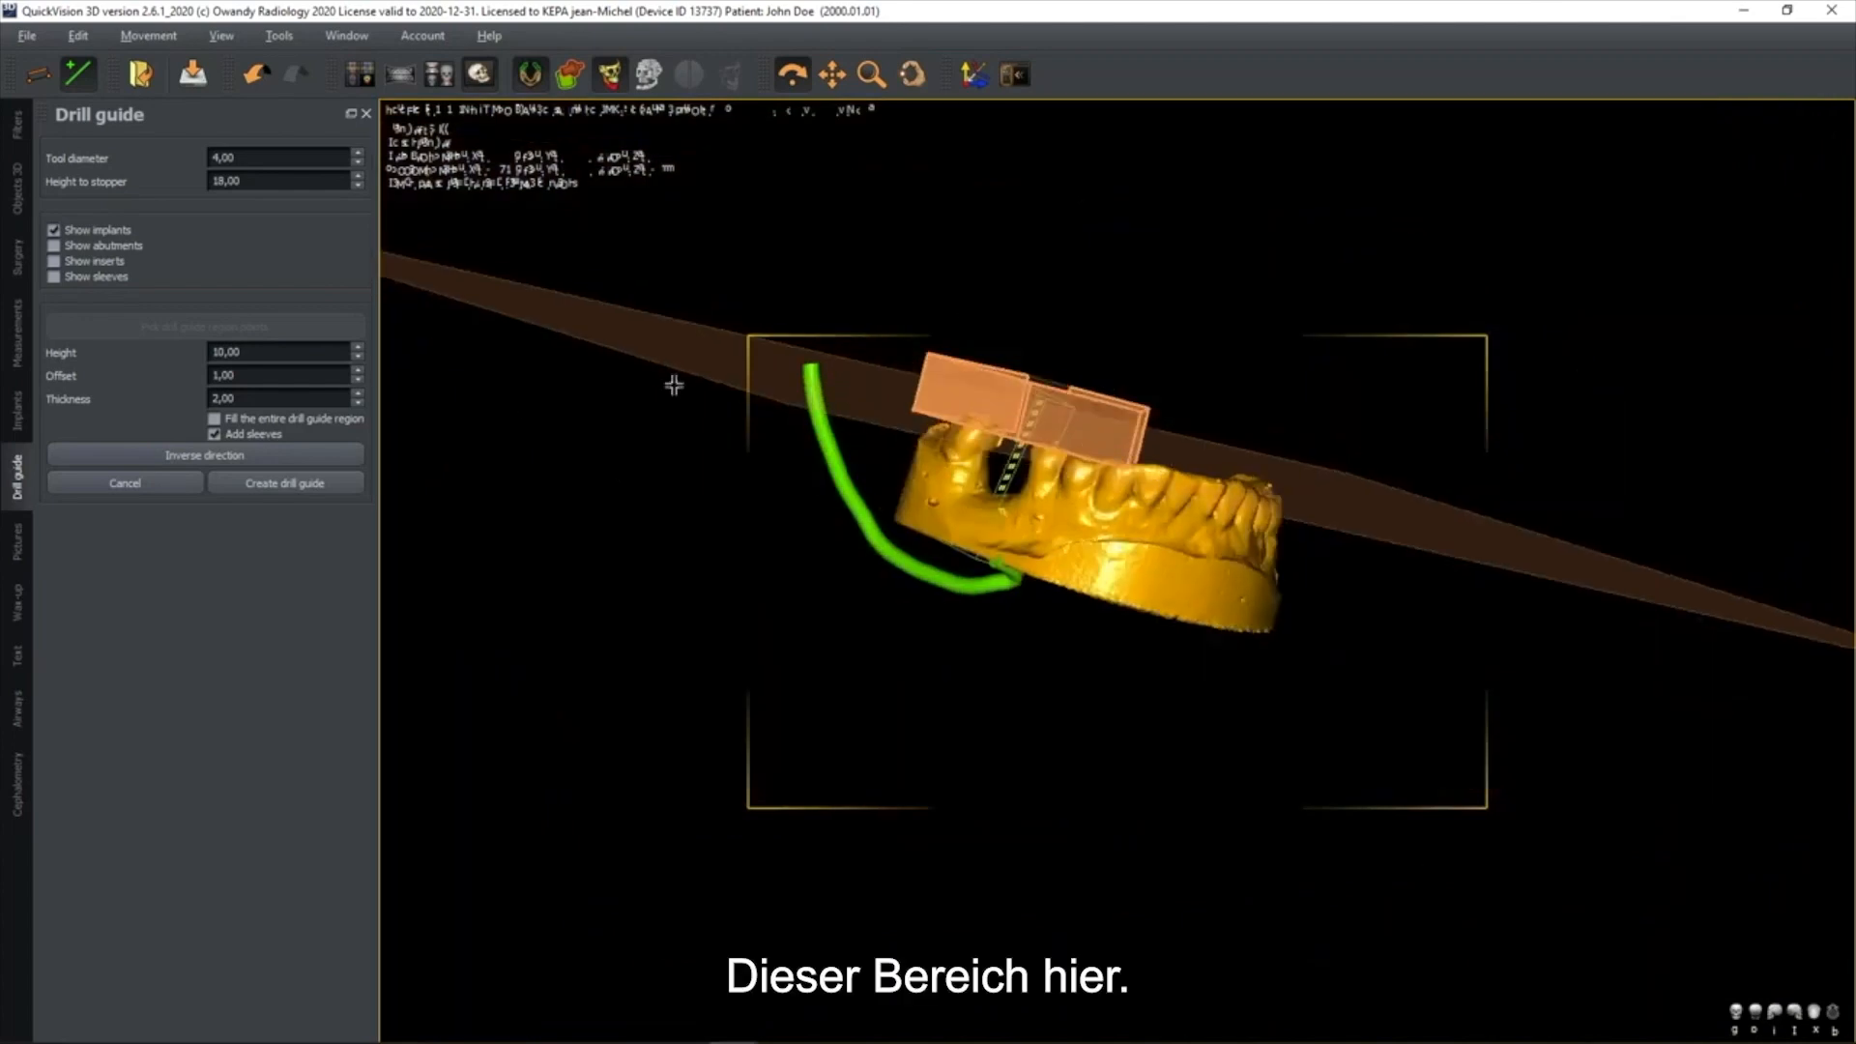
{"action": "left_click", "coordinate": [249, 457]}
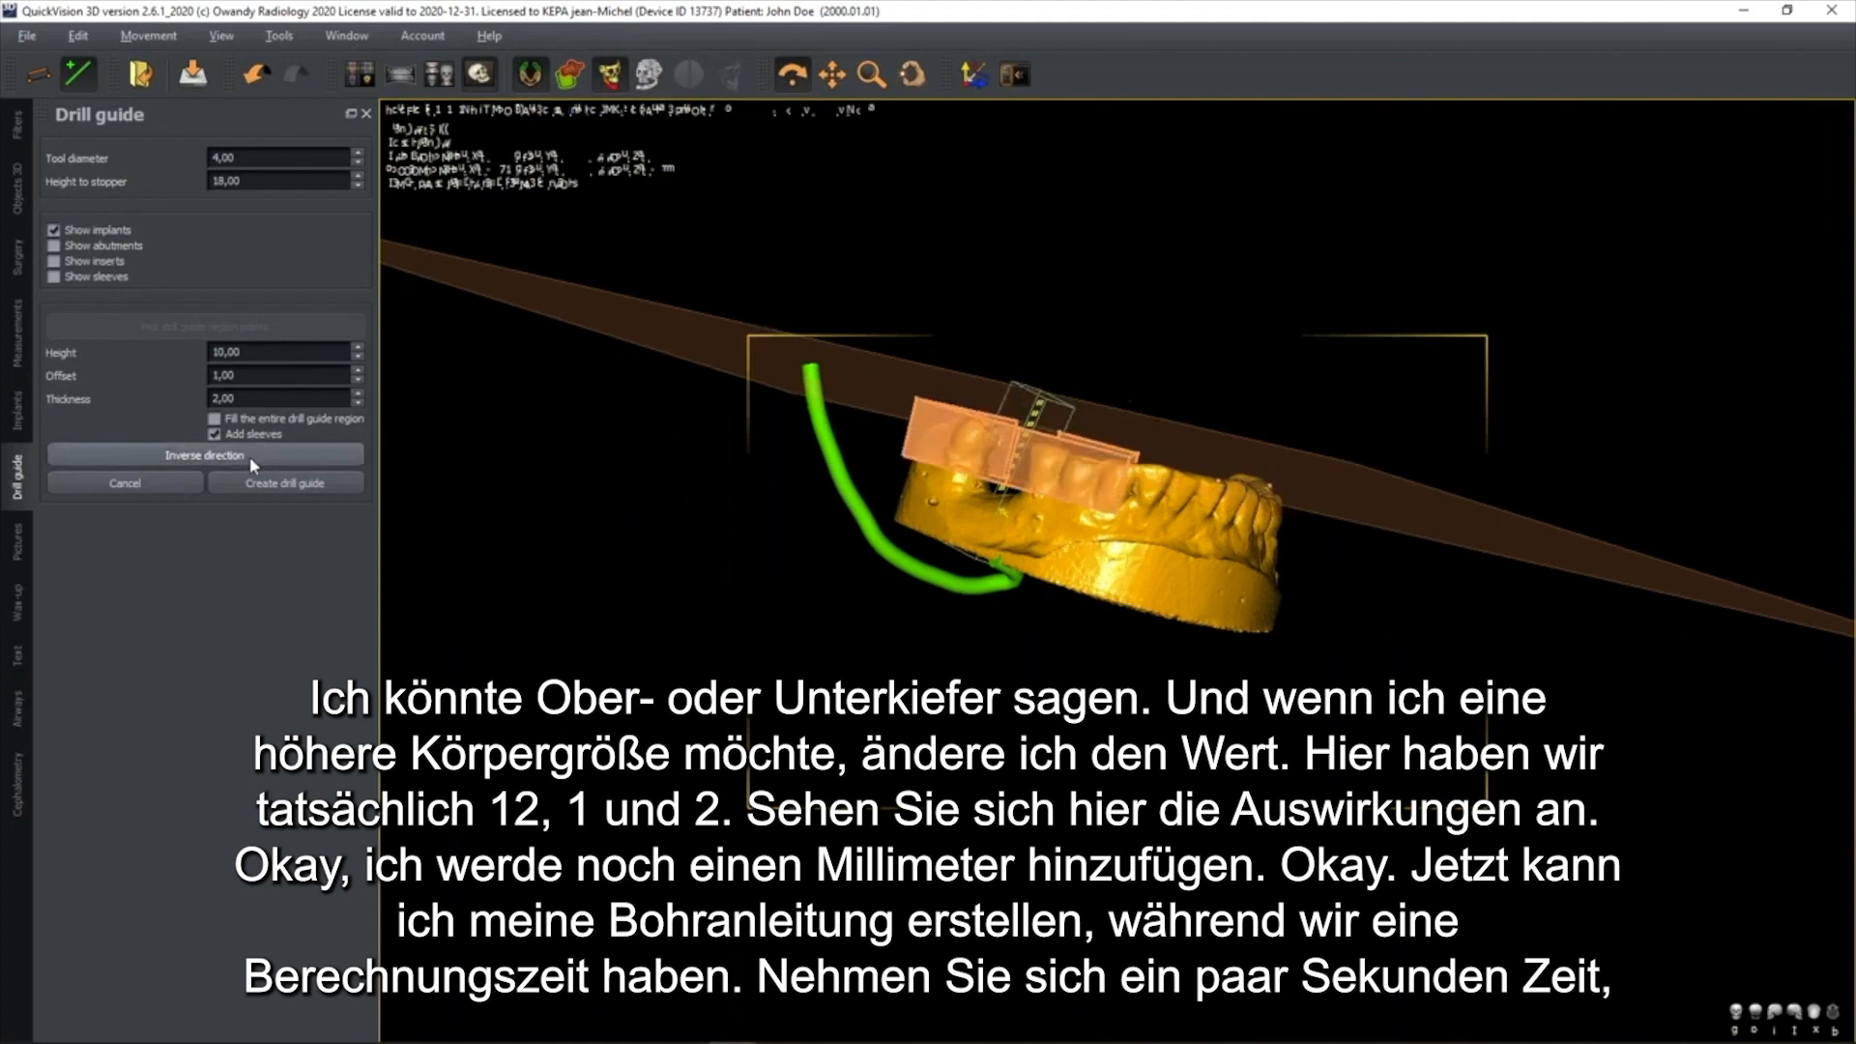
{"action": "left_click_drag", "start_coordinate": [1169, 522], "coordinate": [1119, 453]}
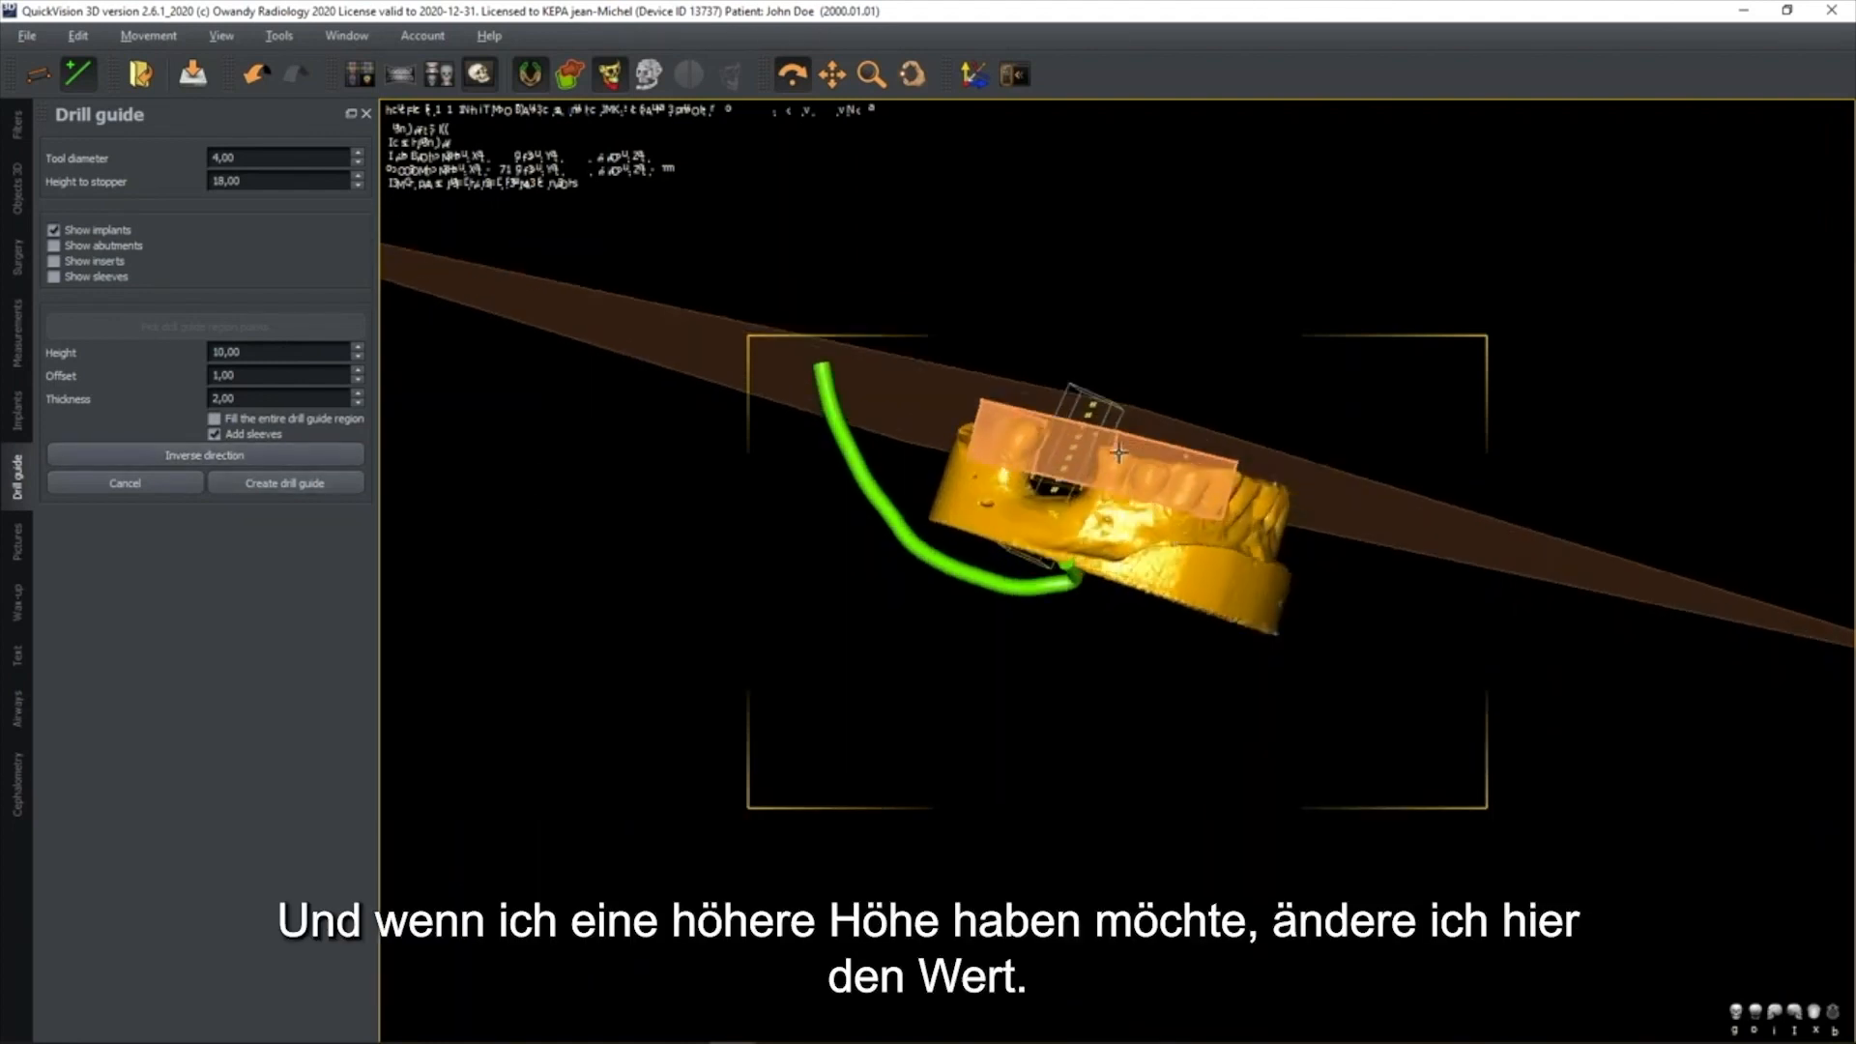
Try a drill guide height of 12 mm and increase it to 13 mm
{"action": "double_click", "coordinate": [251, 351]}
{"action": "type", "text": "12"}
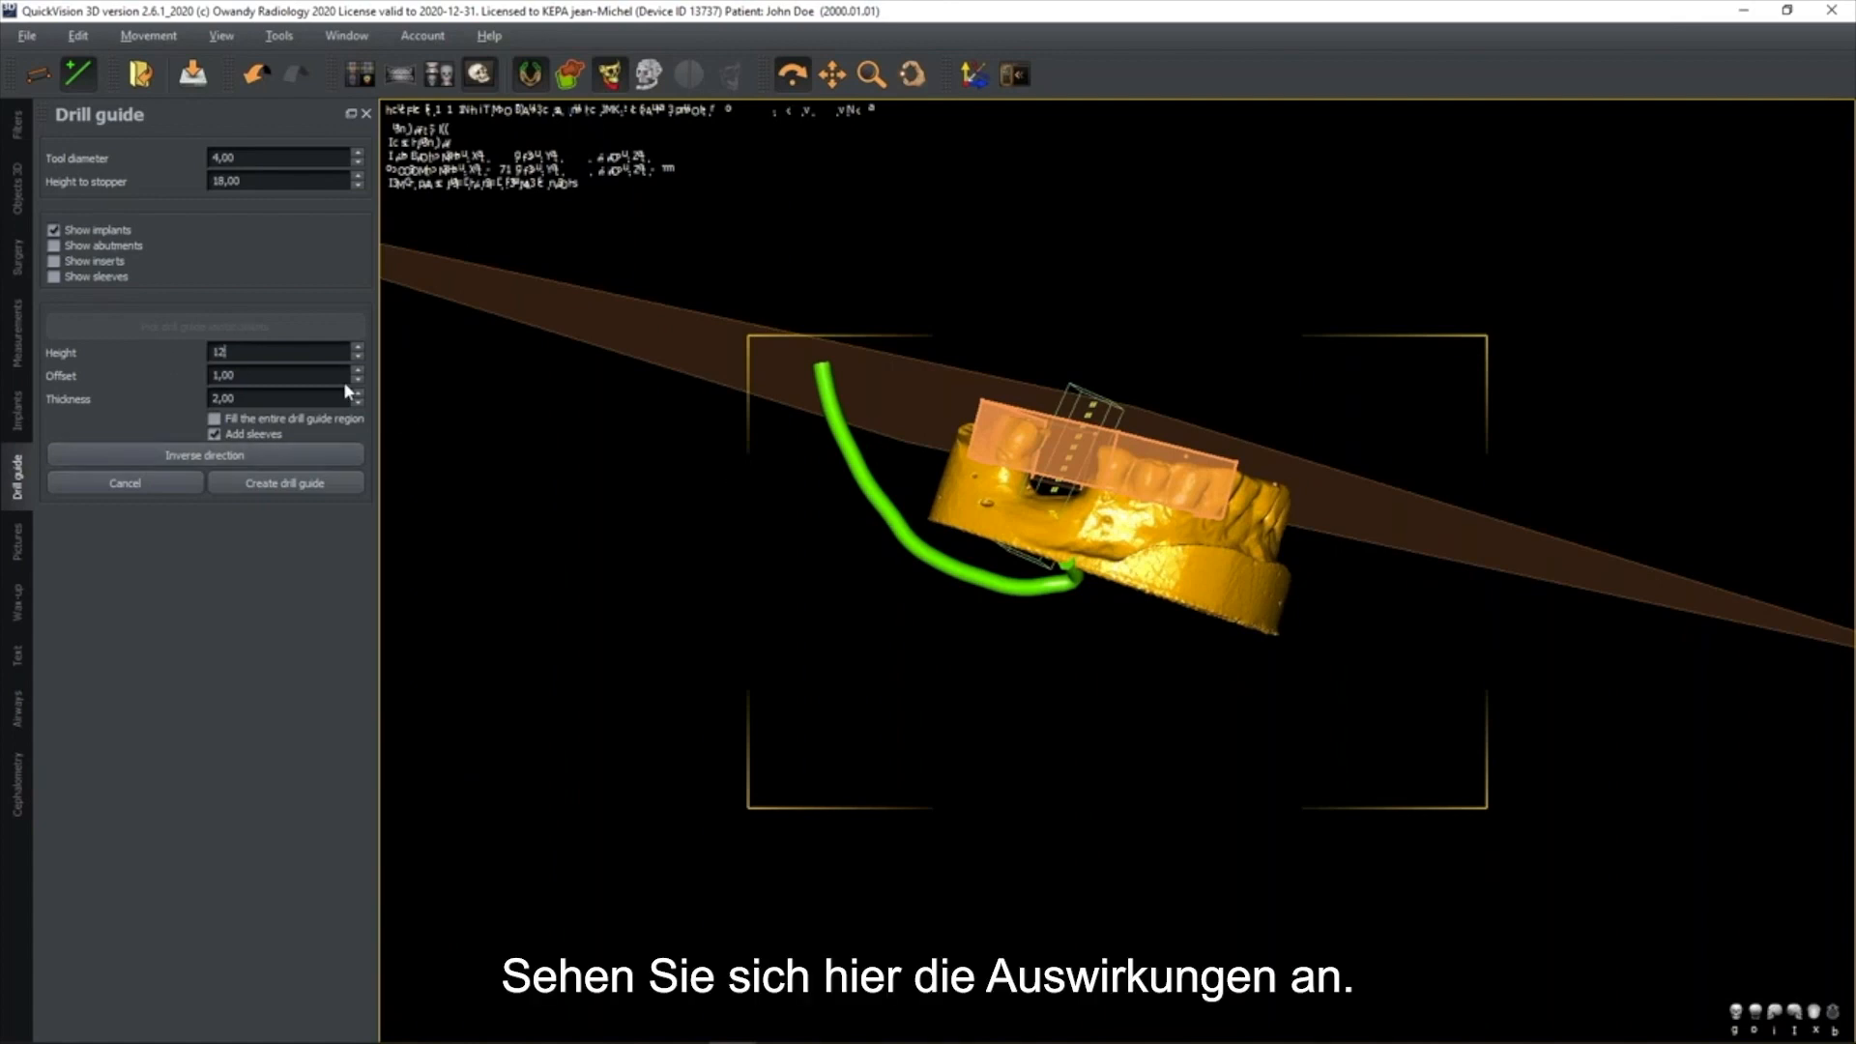
{"action": "key", "text": "Return"}
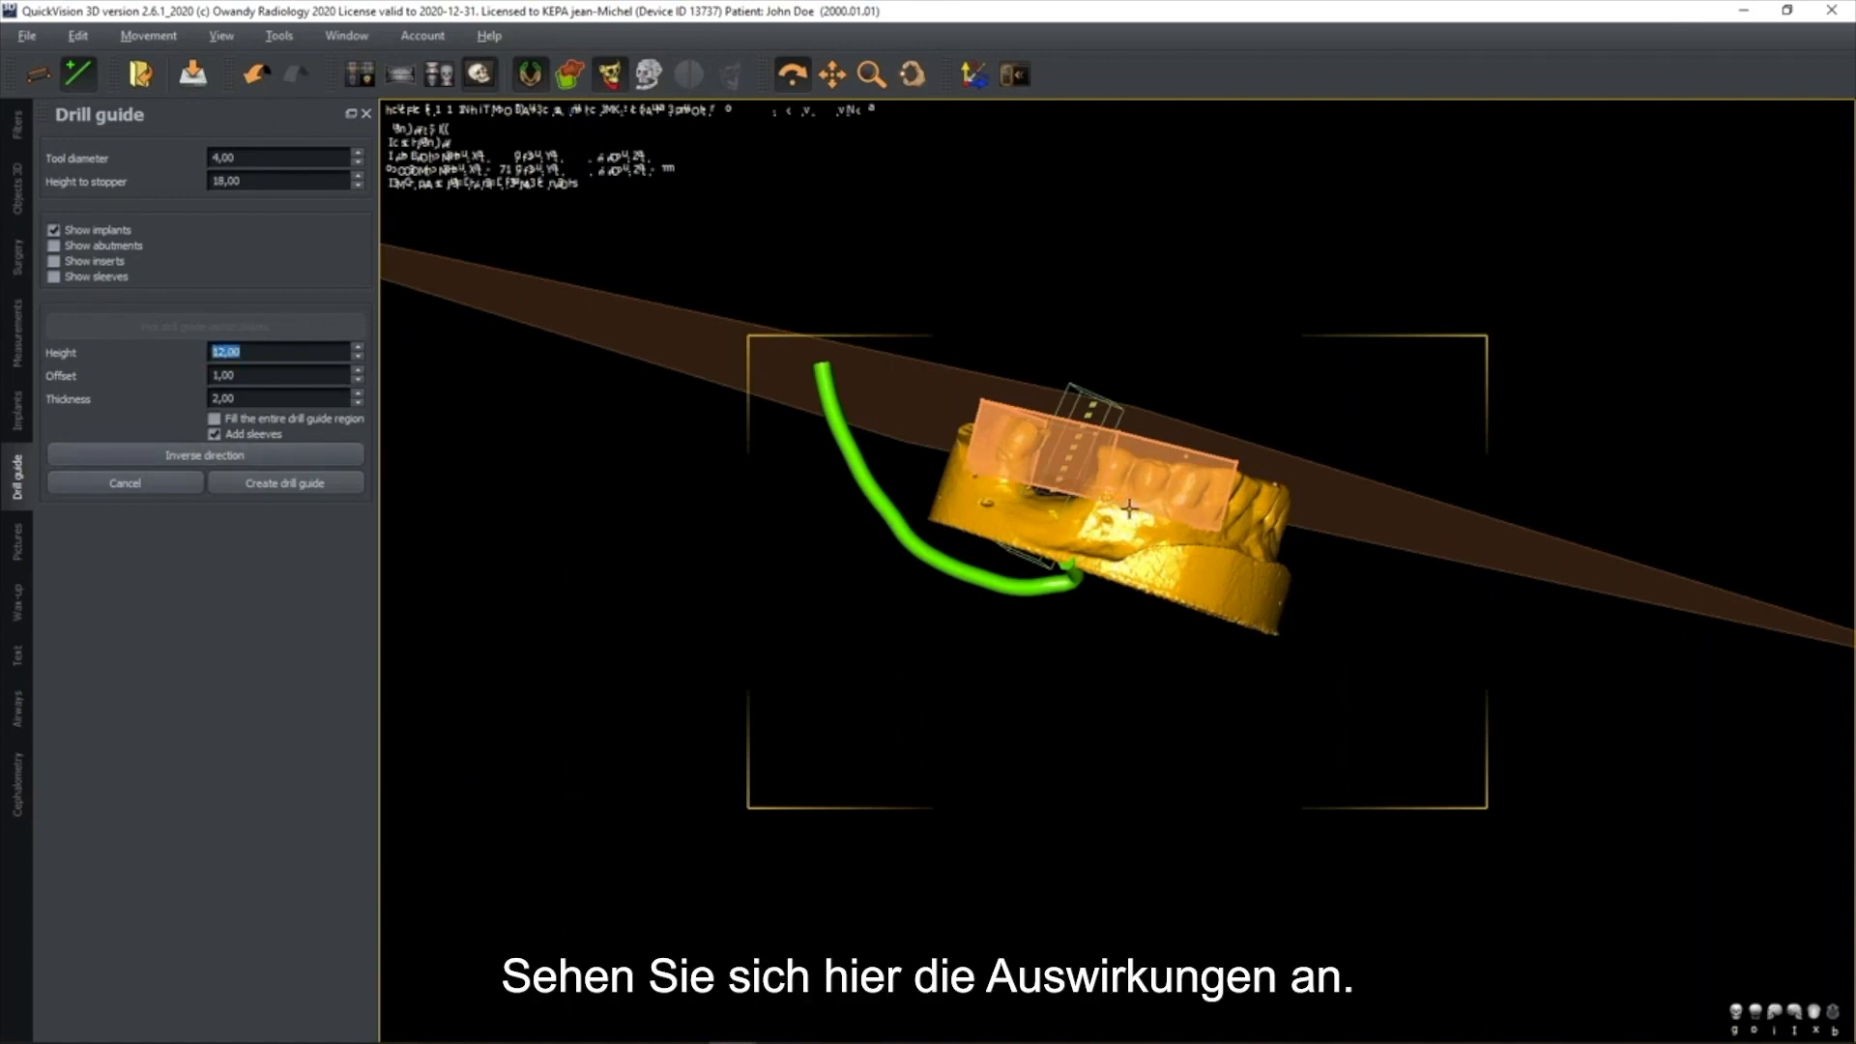
{"action": "type", "text": "13"}
{"action": "key", "text": "Return"}
Create the drill guide from the outlined region and inspect it on the plaster model
{"action": "left_click_drag", "start_coordinate": [1248, 524], "coordinate": [1216, 576]}
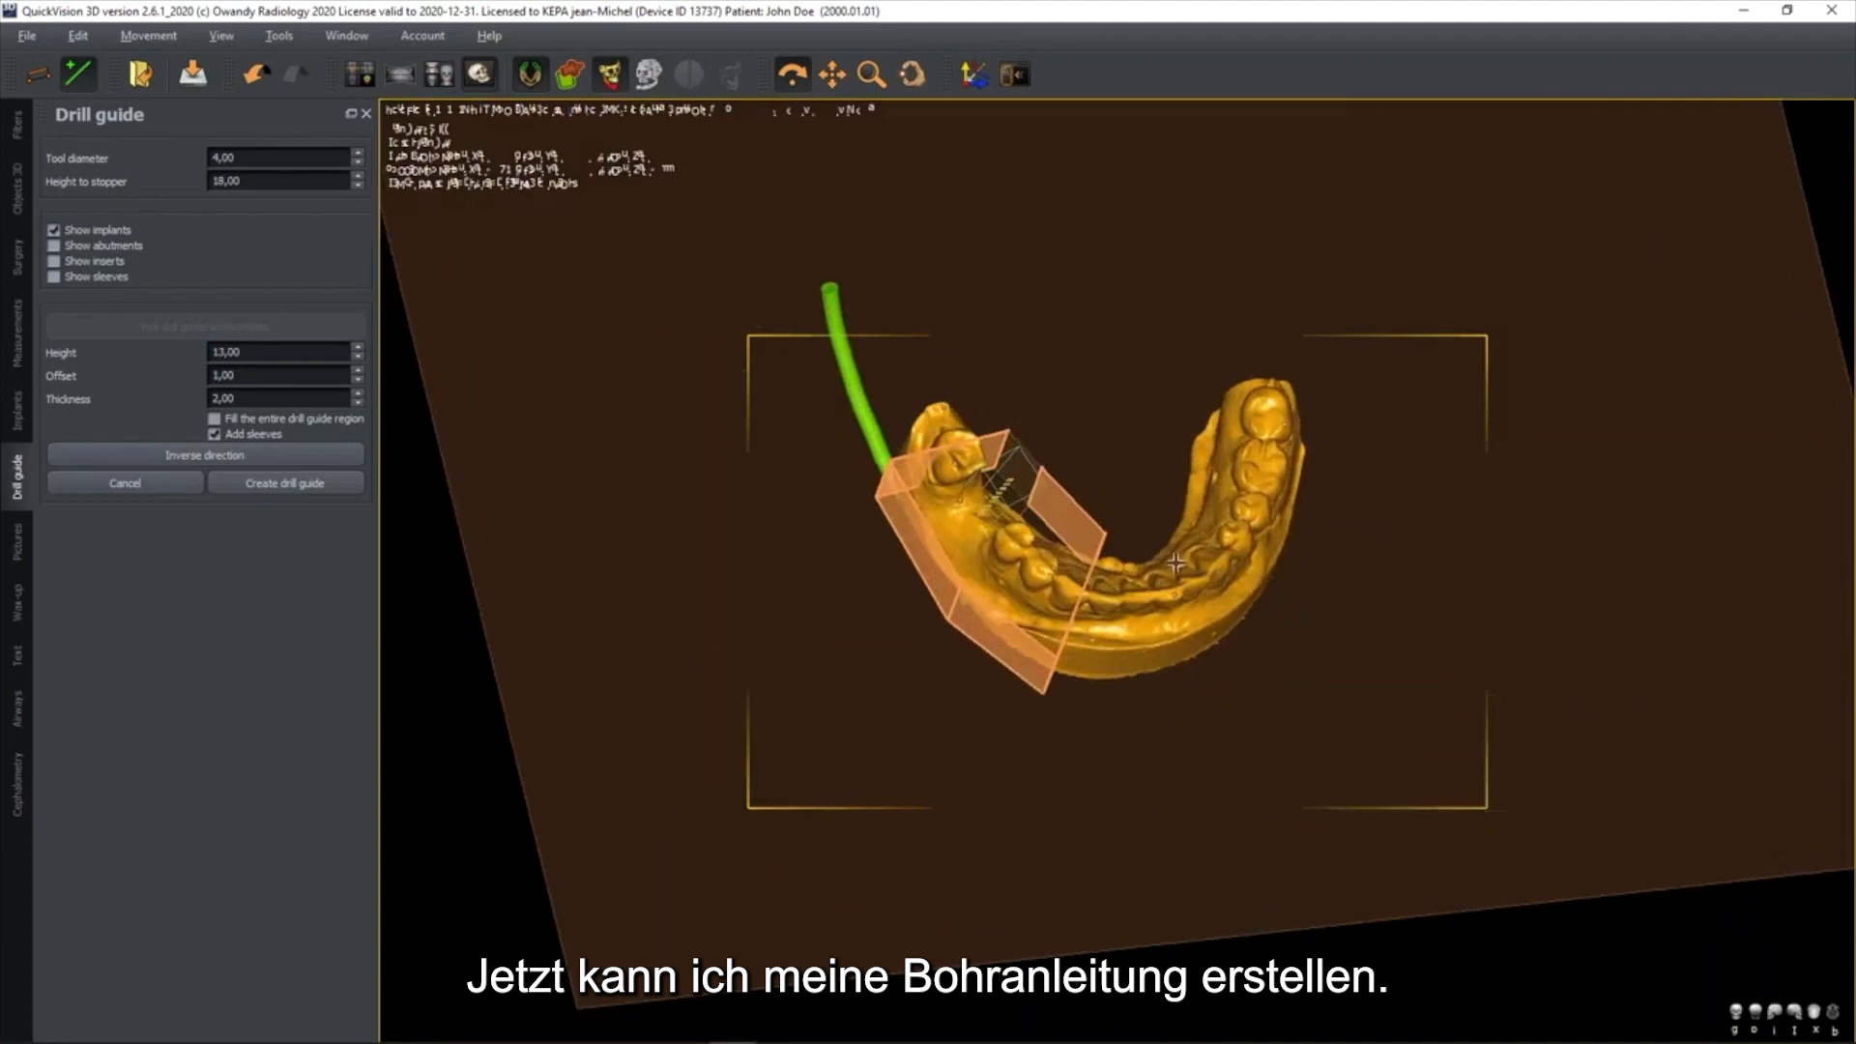
{"action": "left_click", "coordinate": [285, 487]}
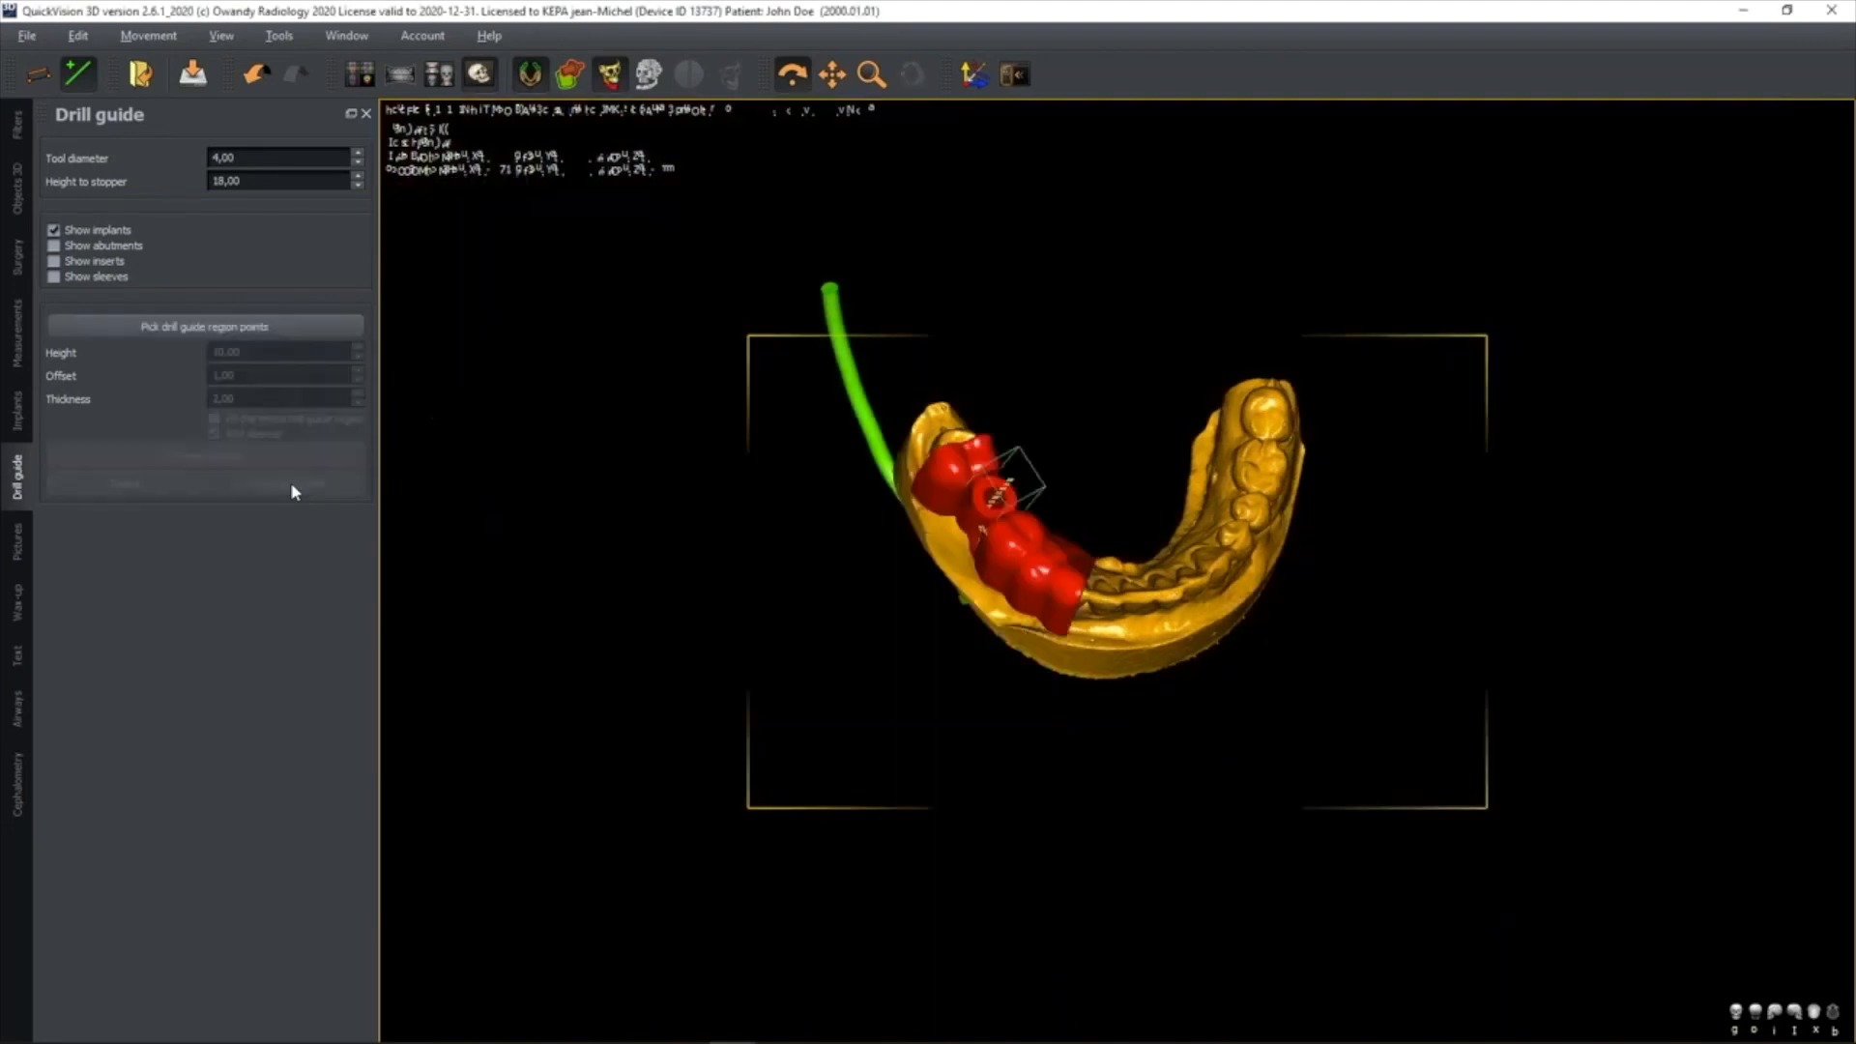
{"action": "left_click_drag", "start_coordinate": [1048, 474], "coordinate": [1078, 537]}
{"action": "scroll", "coordinate": [1079, 537], "scroll_direction": "up", "scroll_amount": 3}
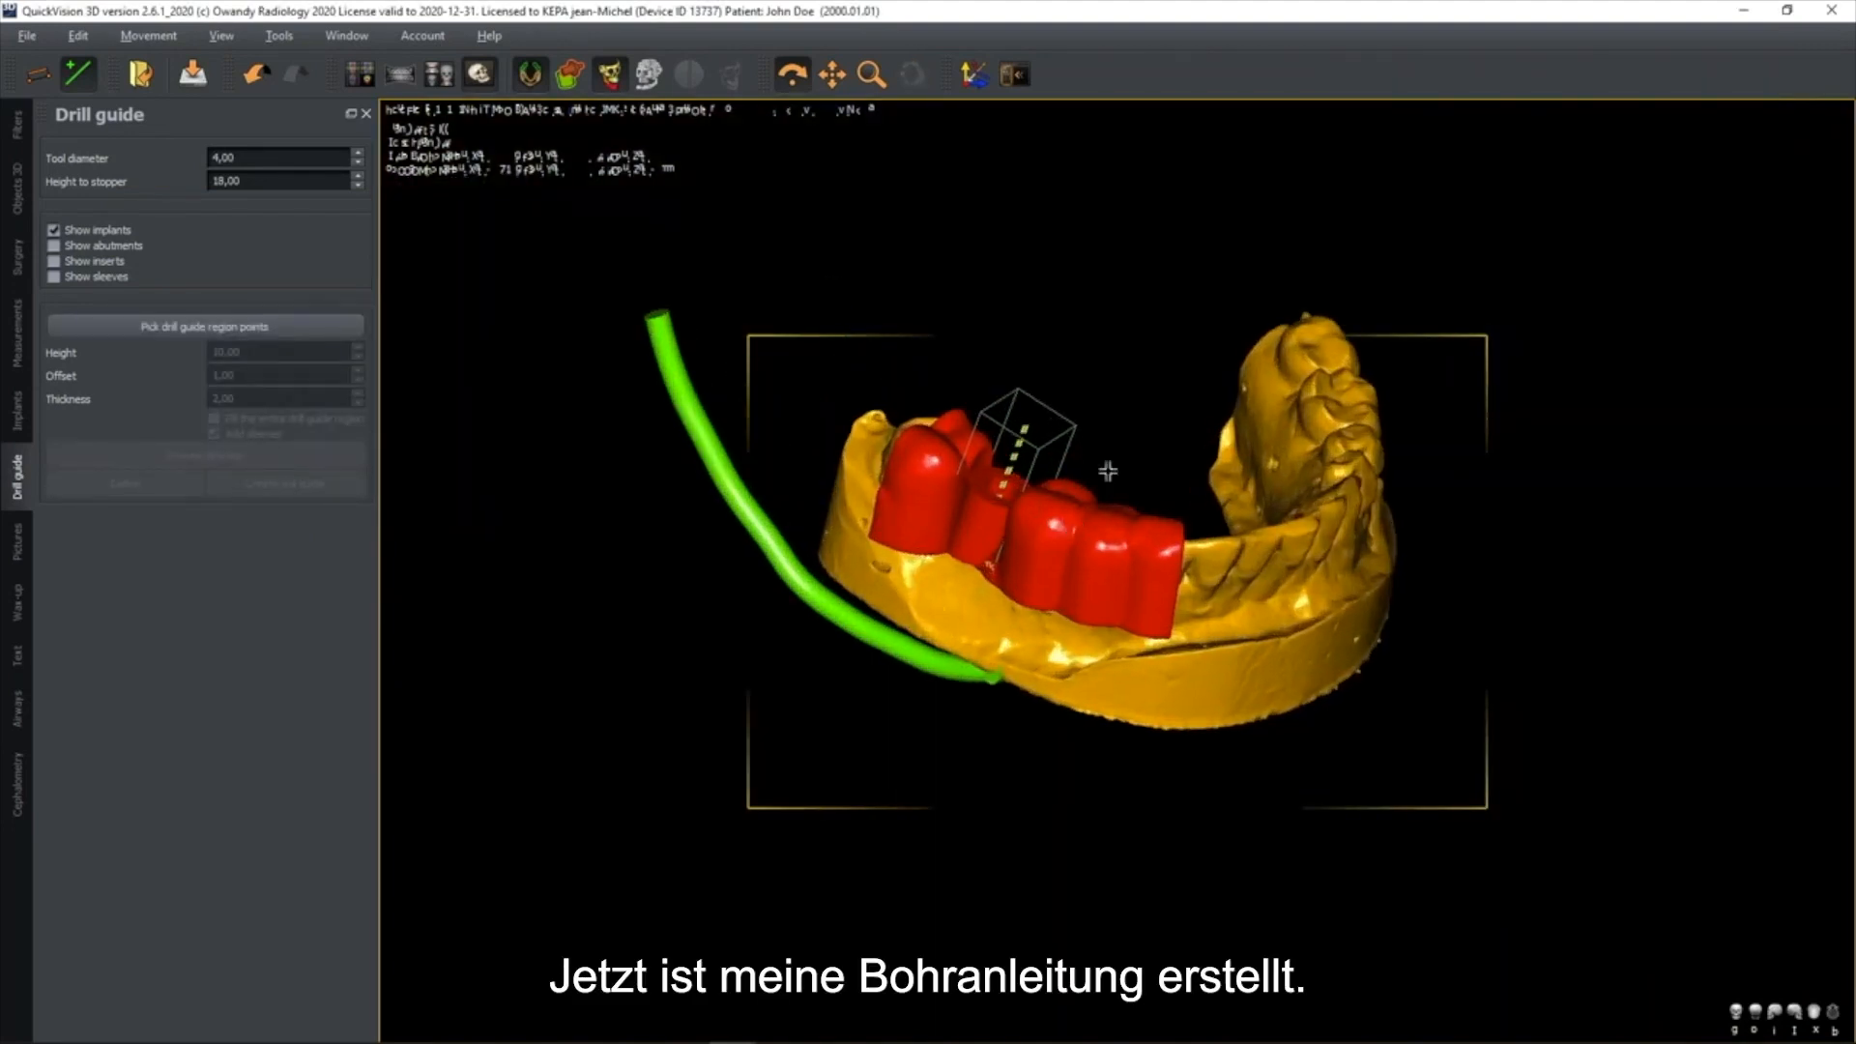
Hide the plaster mandible model and the nerve, and inspect the drill guide together with the implant
{"action": "left_click", "coordinate": [19, 193]}
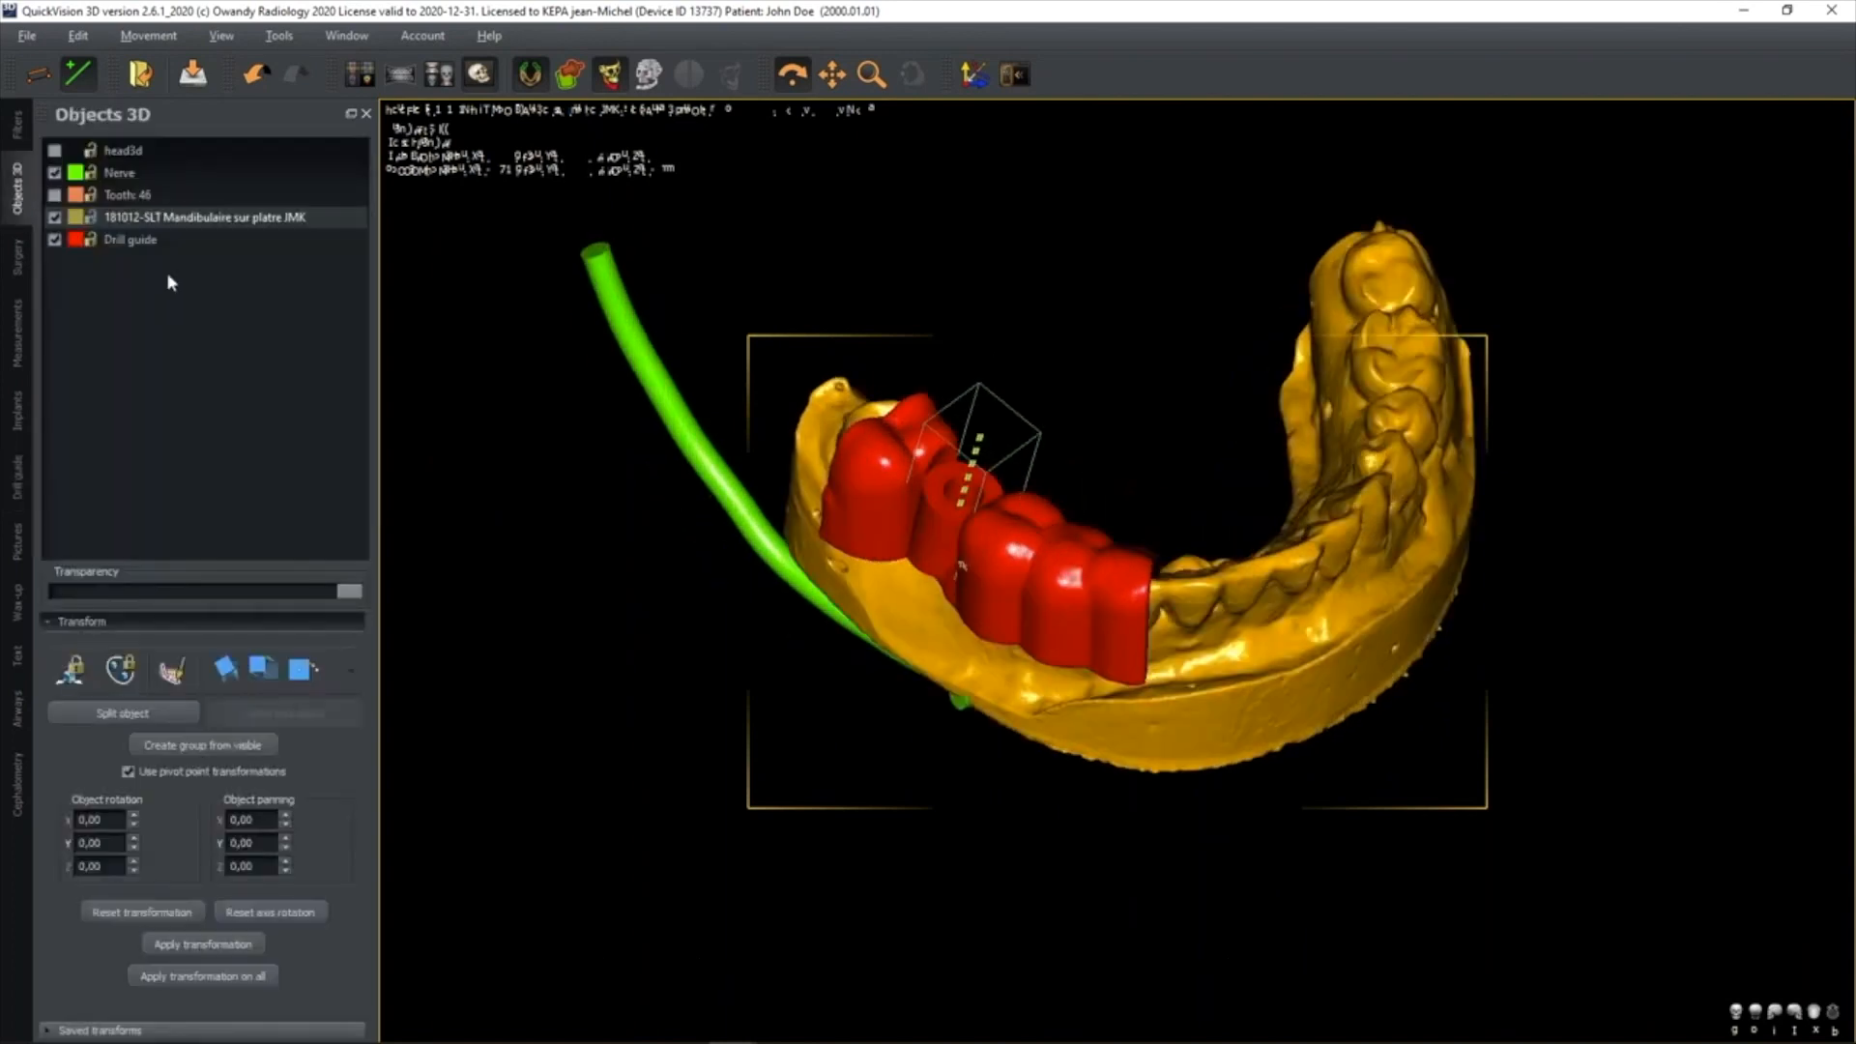
{"action": "left_click", "coordinate": [54, 217]}
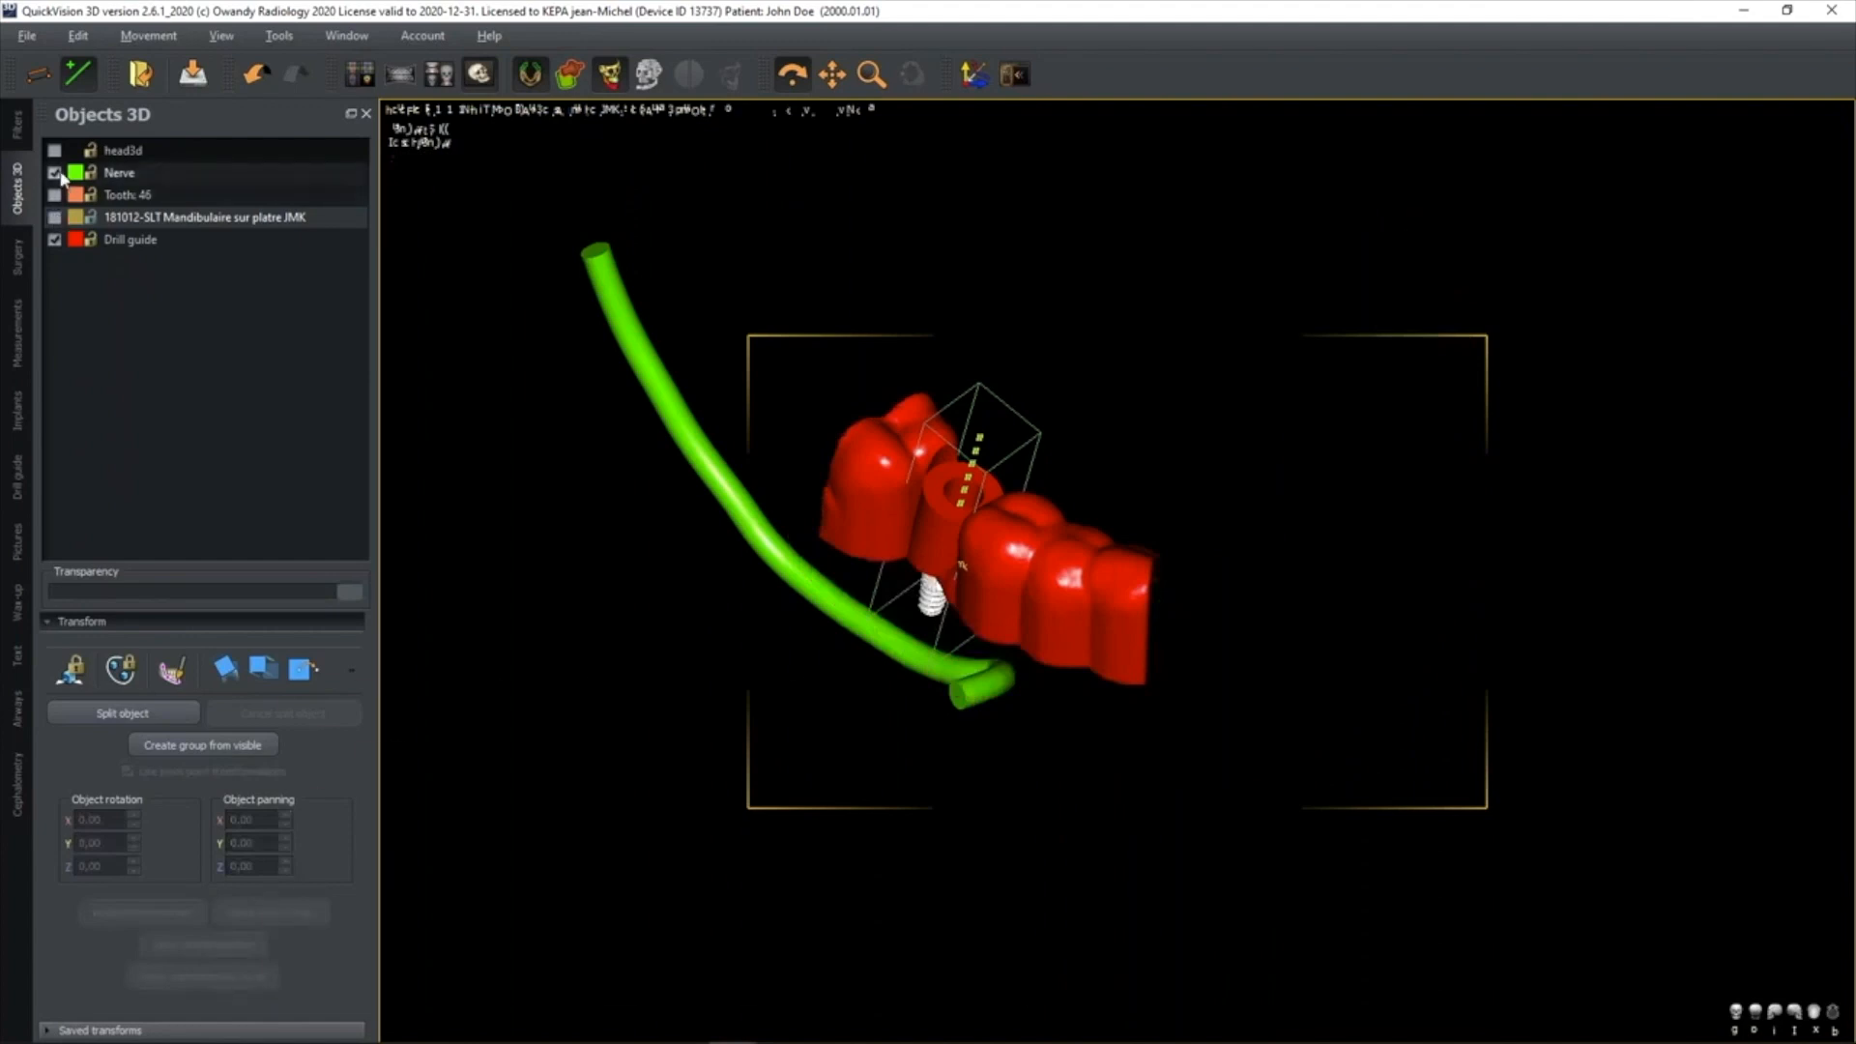
{"action": "left_click", "coordinate": [54, 173]}
{"action": "left_click_drag", "start_coordinate": [1037, 587], "coordinate": [1067, 535]}
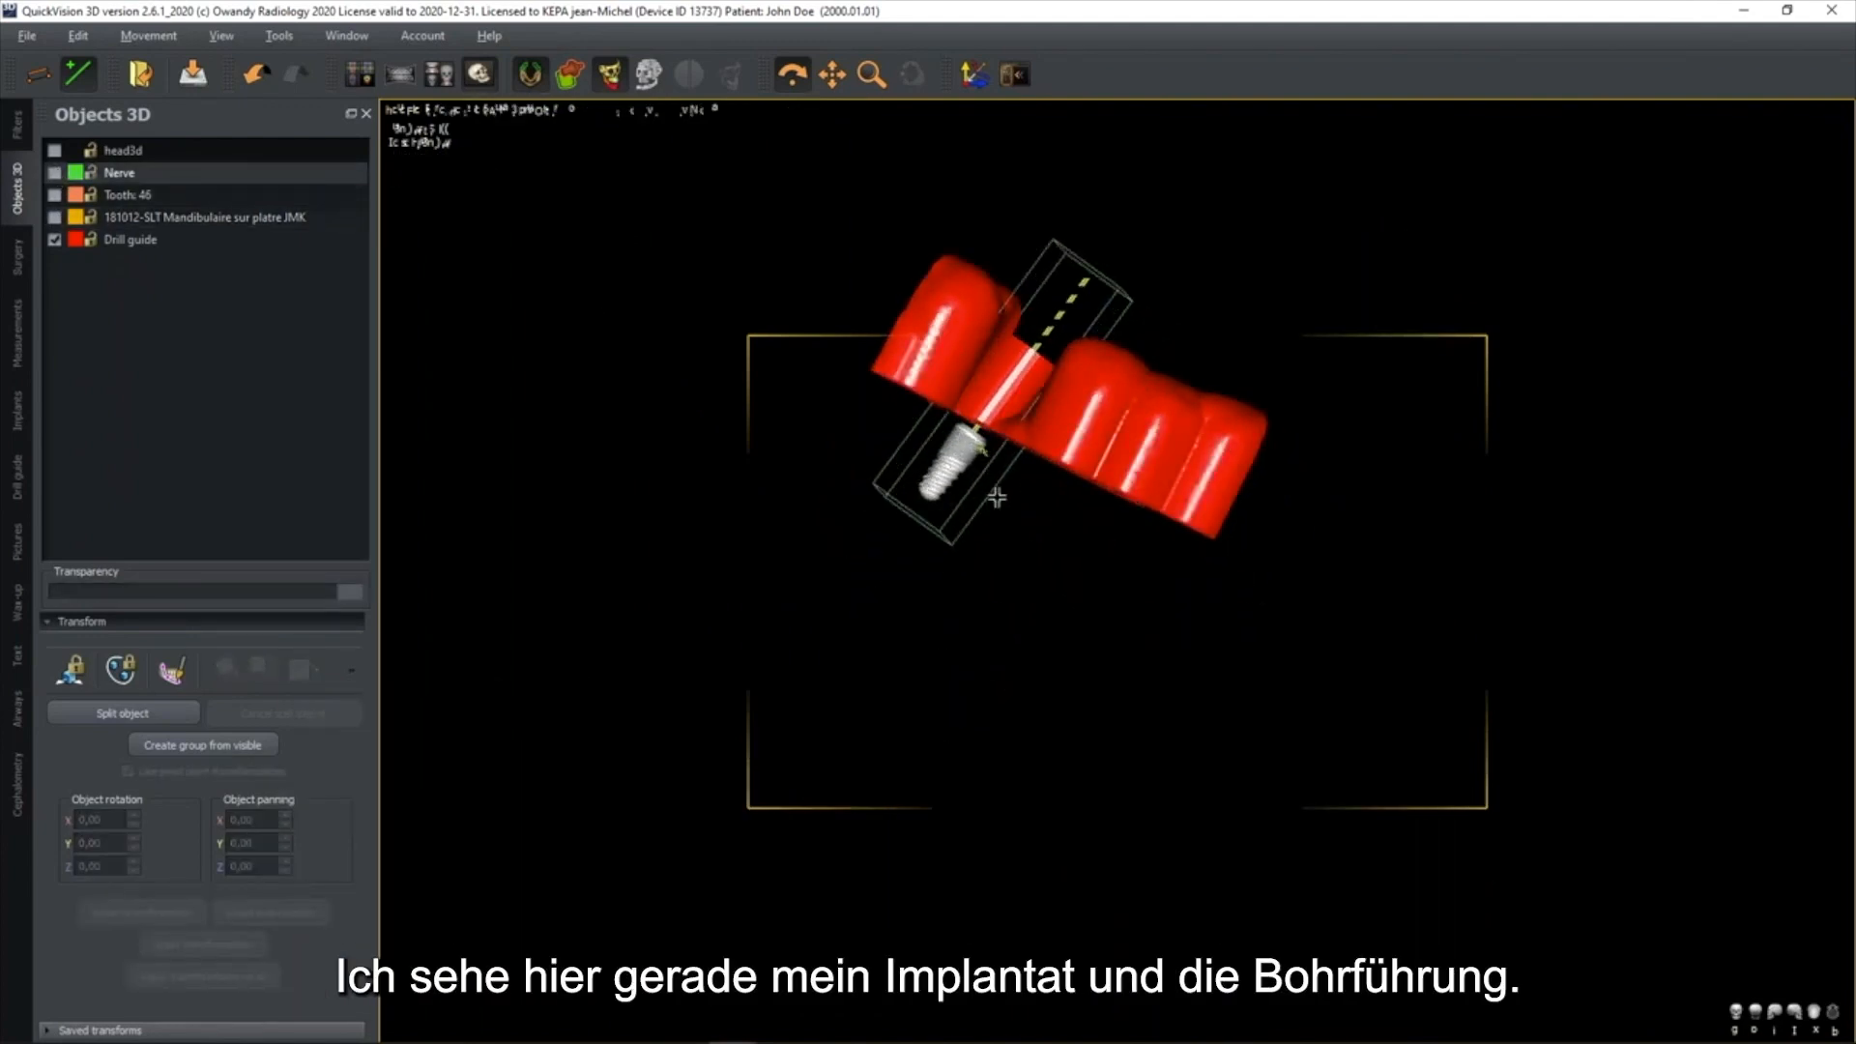
{"action": "left_click_drag", "start_coordinate": [1085, 440], "coordinate": [1040, 415]}
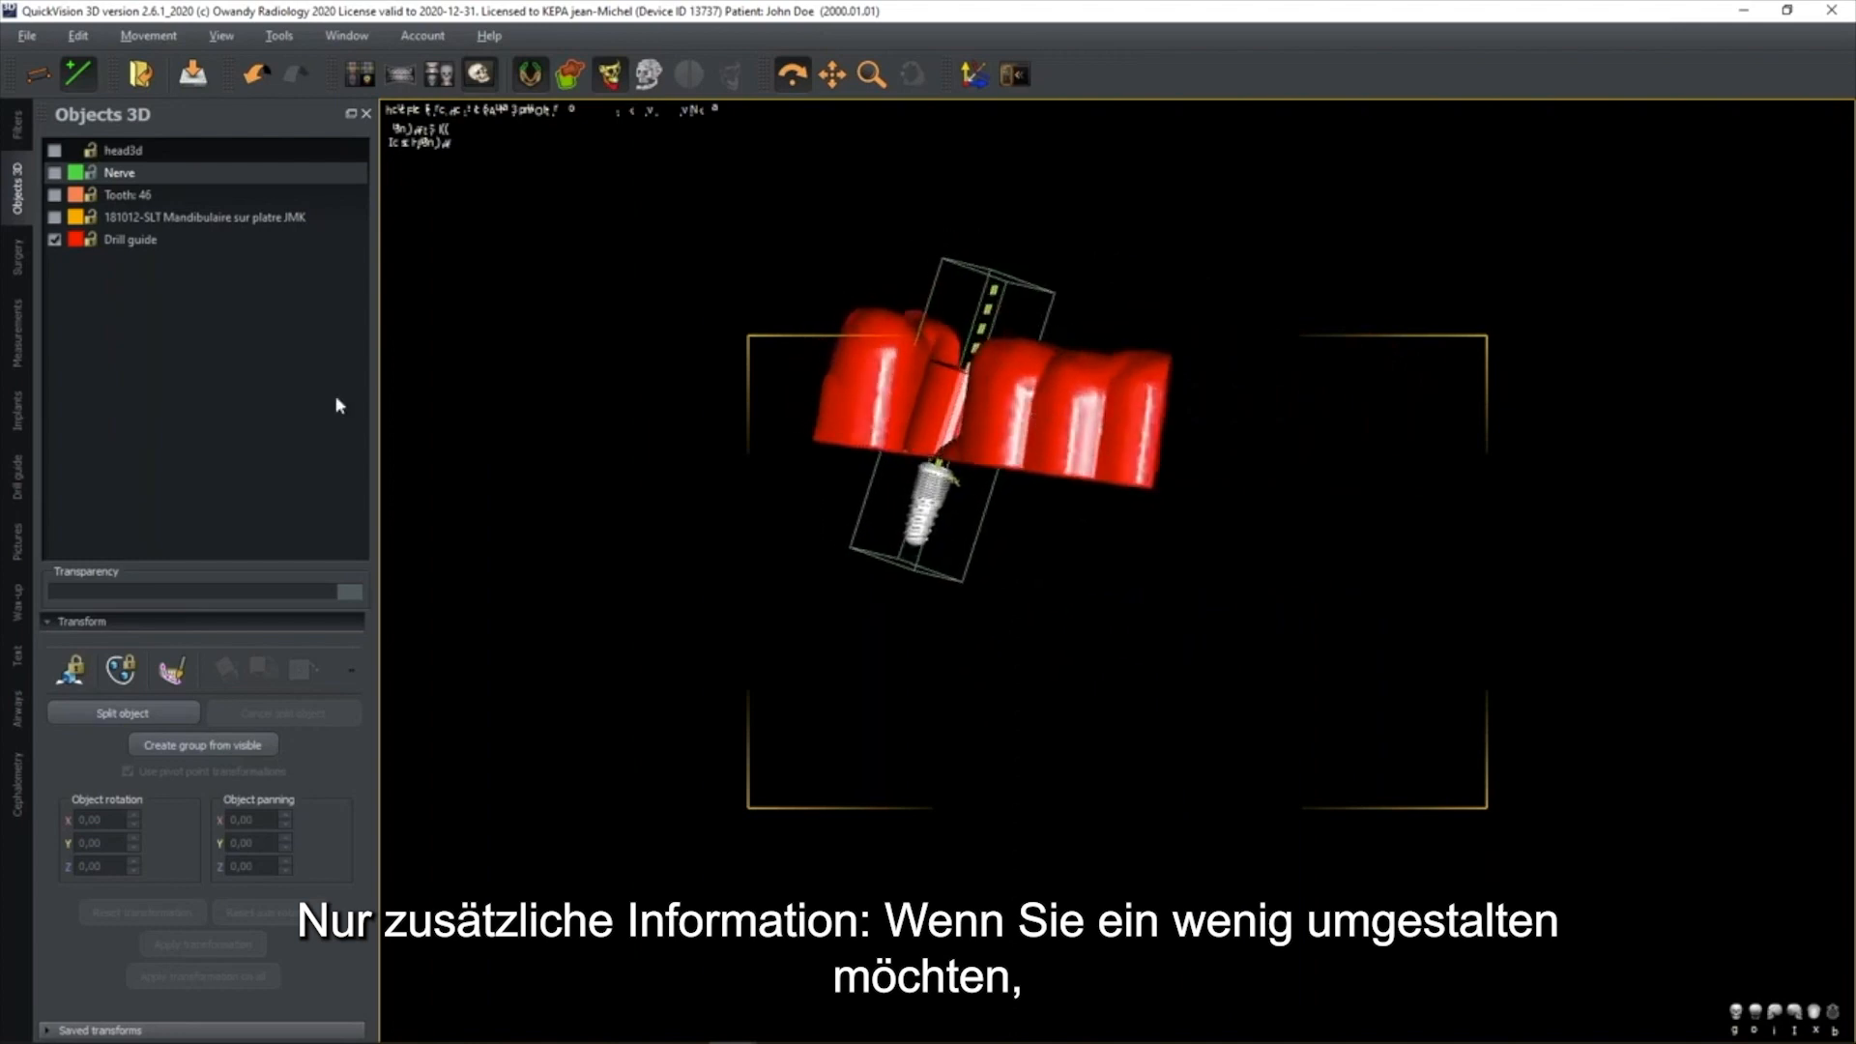
Cut the 3D drill guide by planes, removing the lower portion beneath the teeth in front of the implant site
{"action": "left_click", "coordinate": [18, 257]}
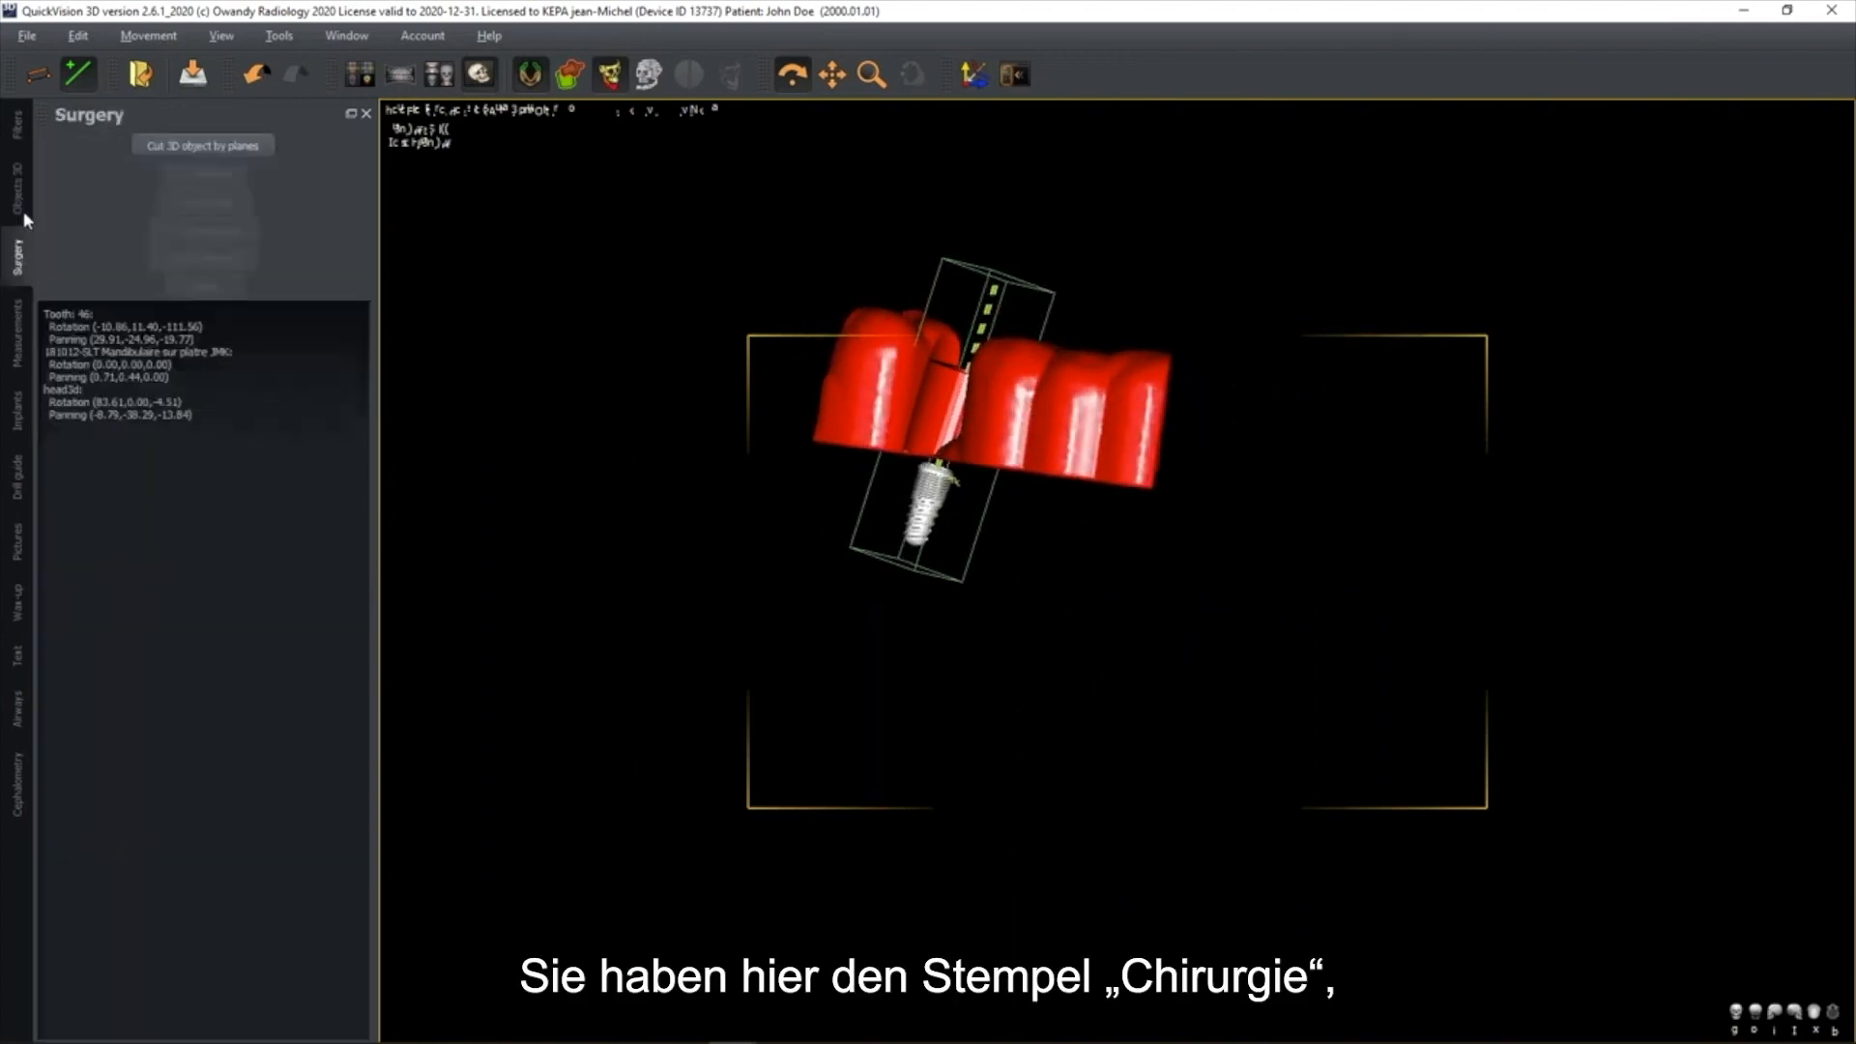
{"action": "left_click", "coordinate": [203, 145]}
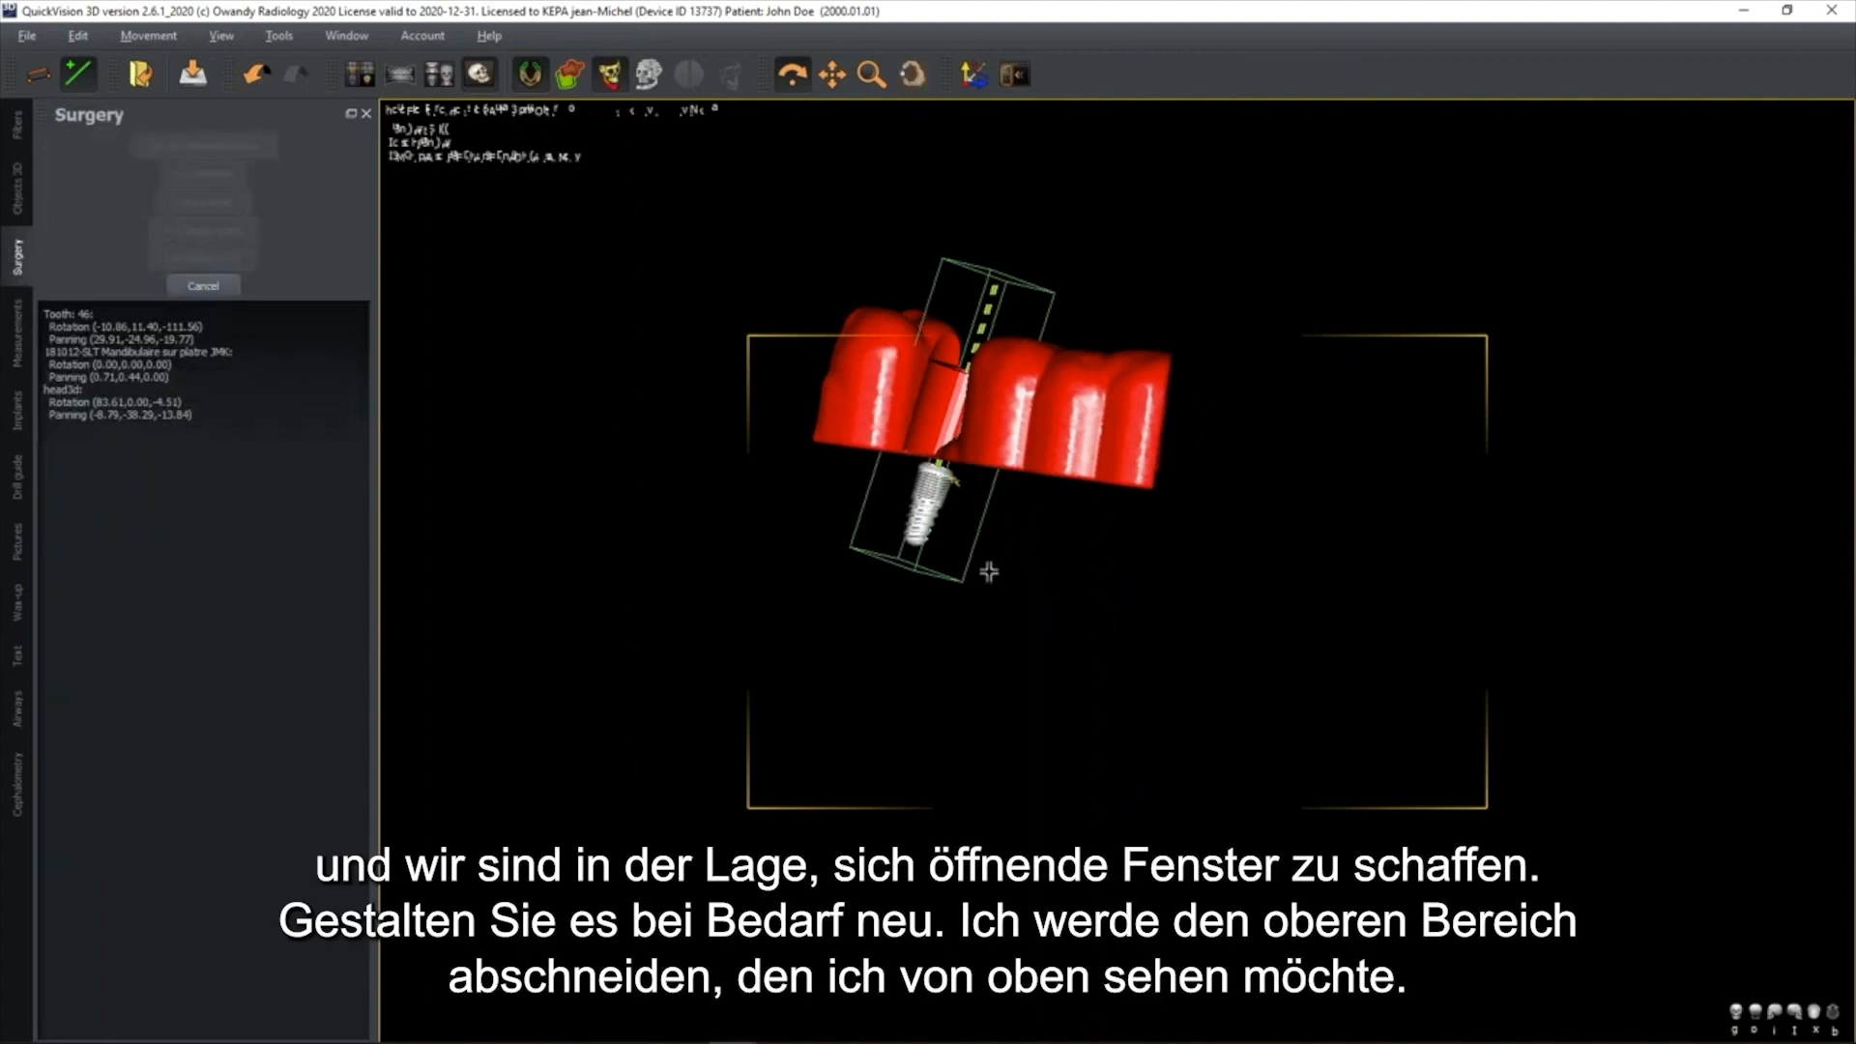
{"action": "scroll", "coordinate": [991, 551], "scroll_direction": "up", "scroll_amount": 2}
{"action": "right_click_drag", "start_coordinate": [1006, 514], "coordinate": [998, 464]}
{"action": "middle_click_drag", "start_coordinate": [999, 464], "coordinate": [1203, 715]}
{"action": "left_click", "coordinate": [969, 777]}
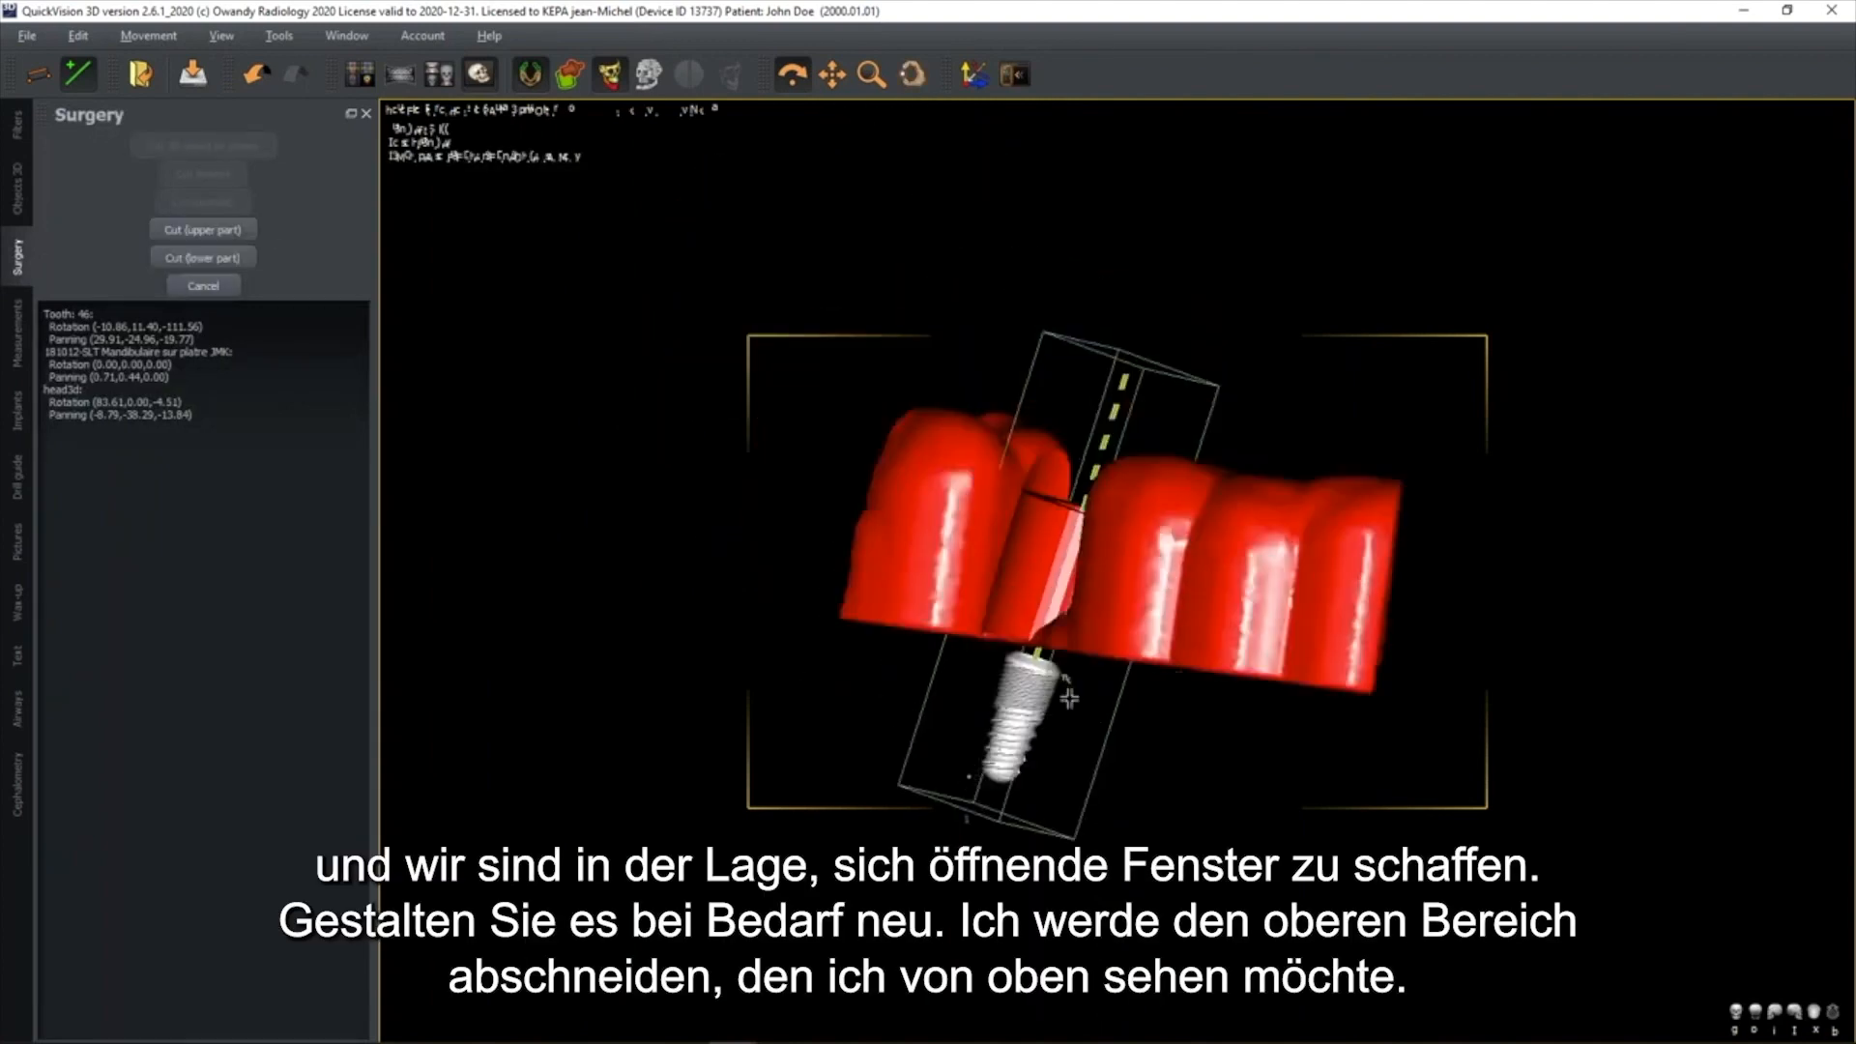
{"action": "left_click", "coordinate": [1096, 689]}
{"action": "left_click", "coordinate": [1128, 619]}
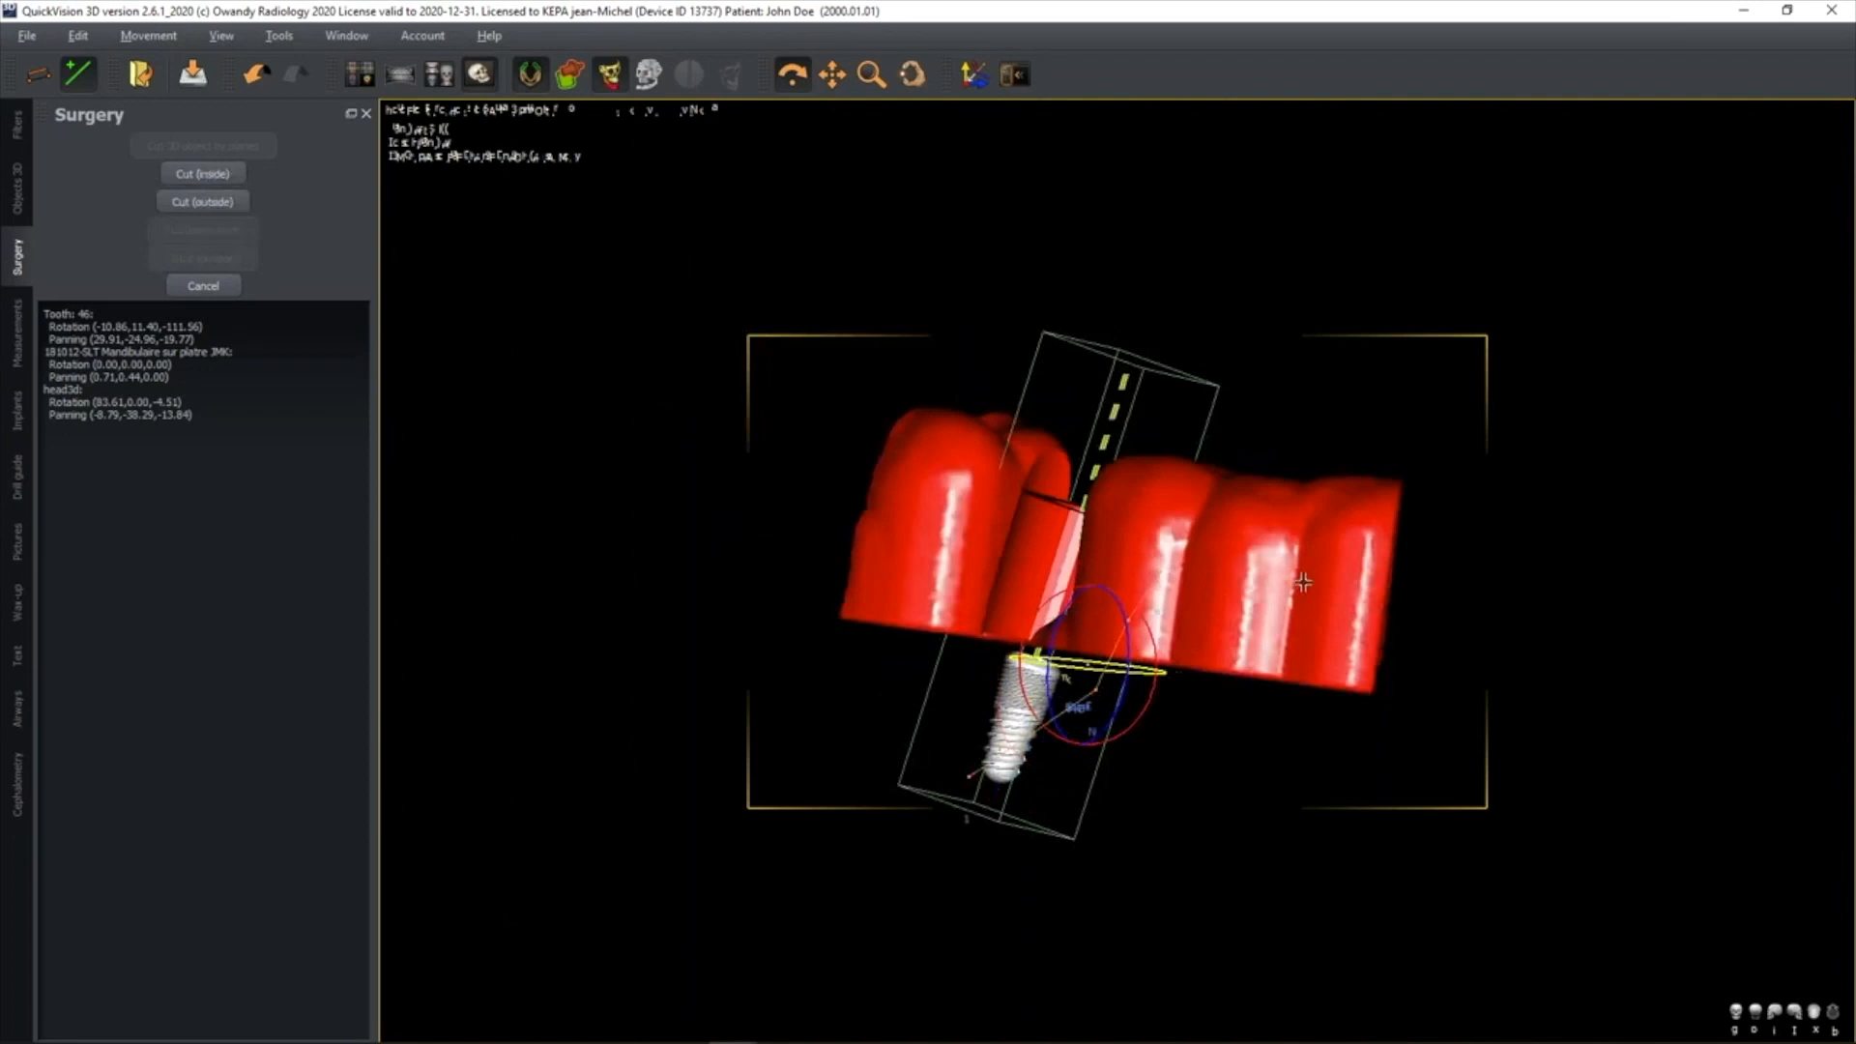
{"action": "left_click", "coordinate": [1436, 850]}
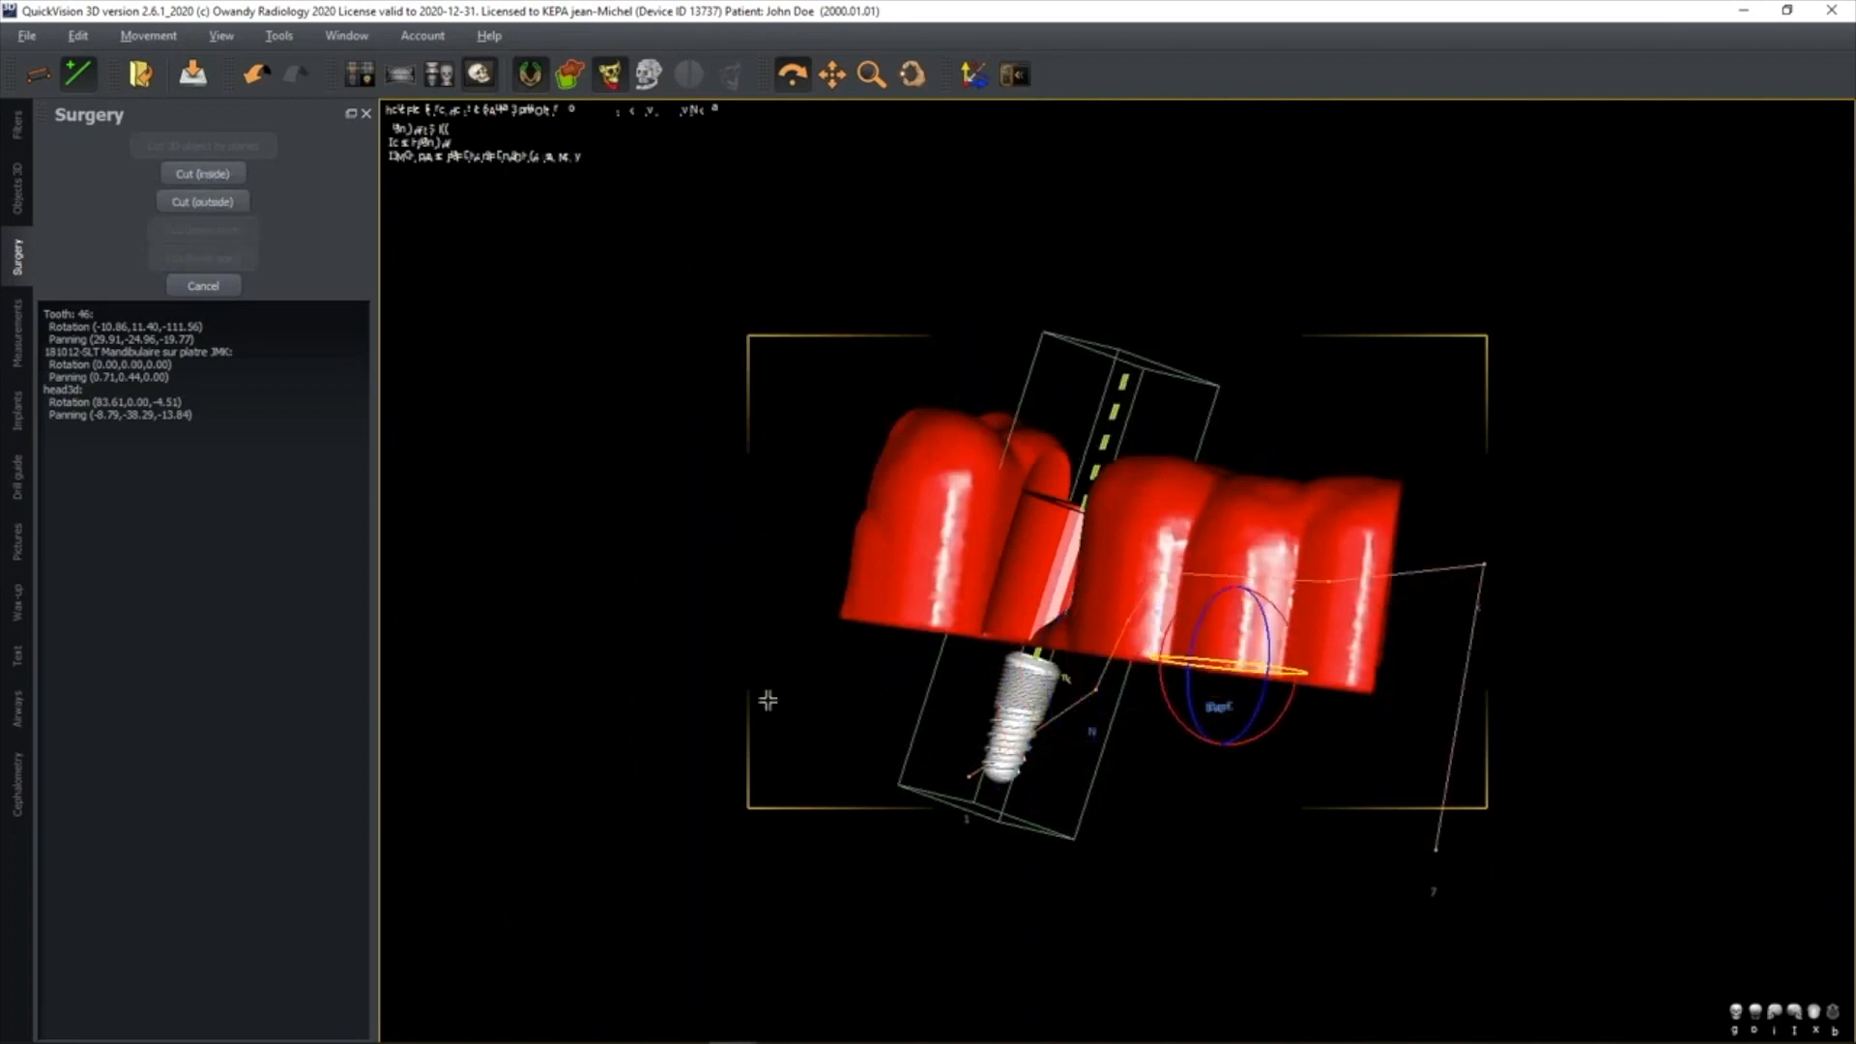
{"action": "left_click", "coordinate": [220, 180]}
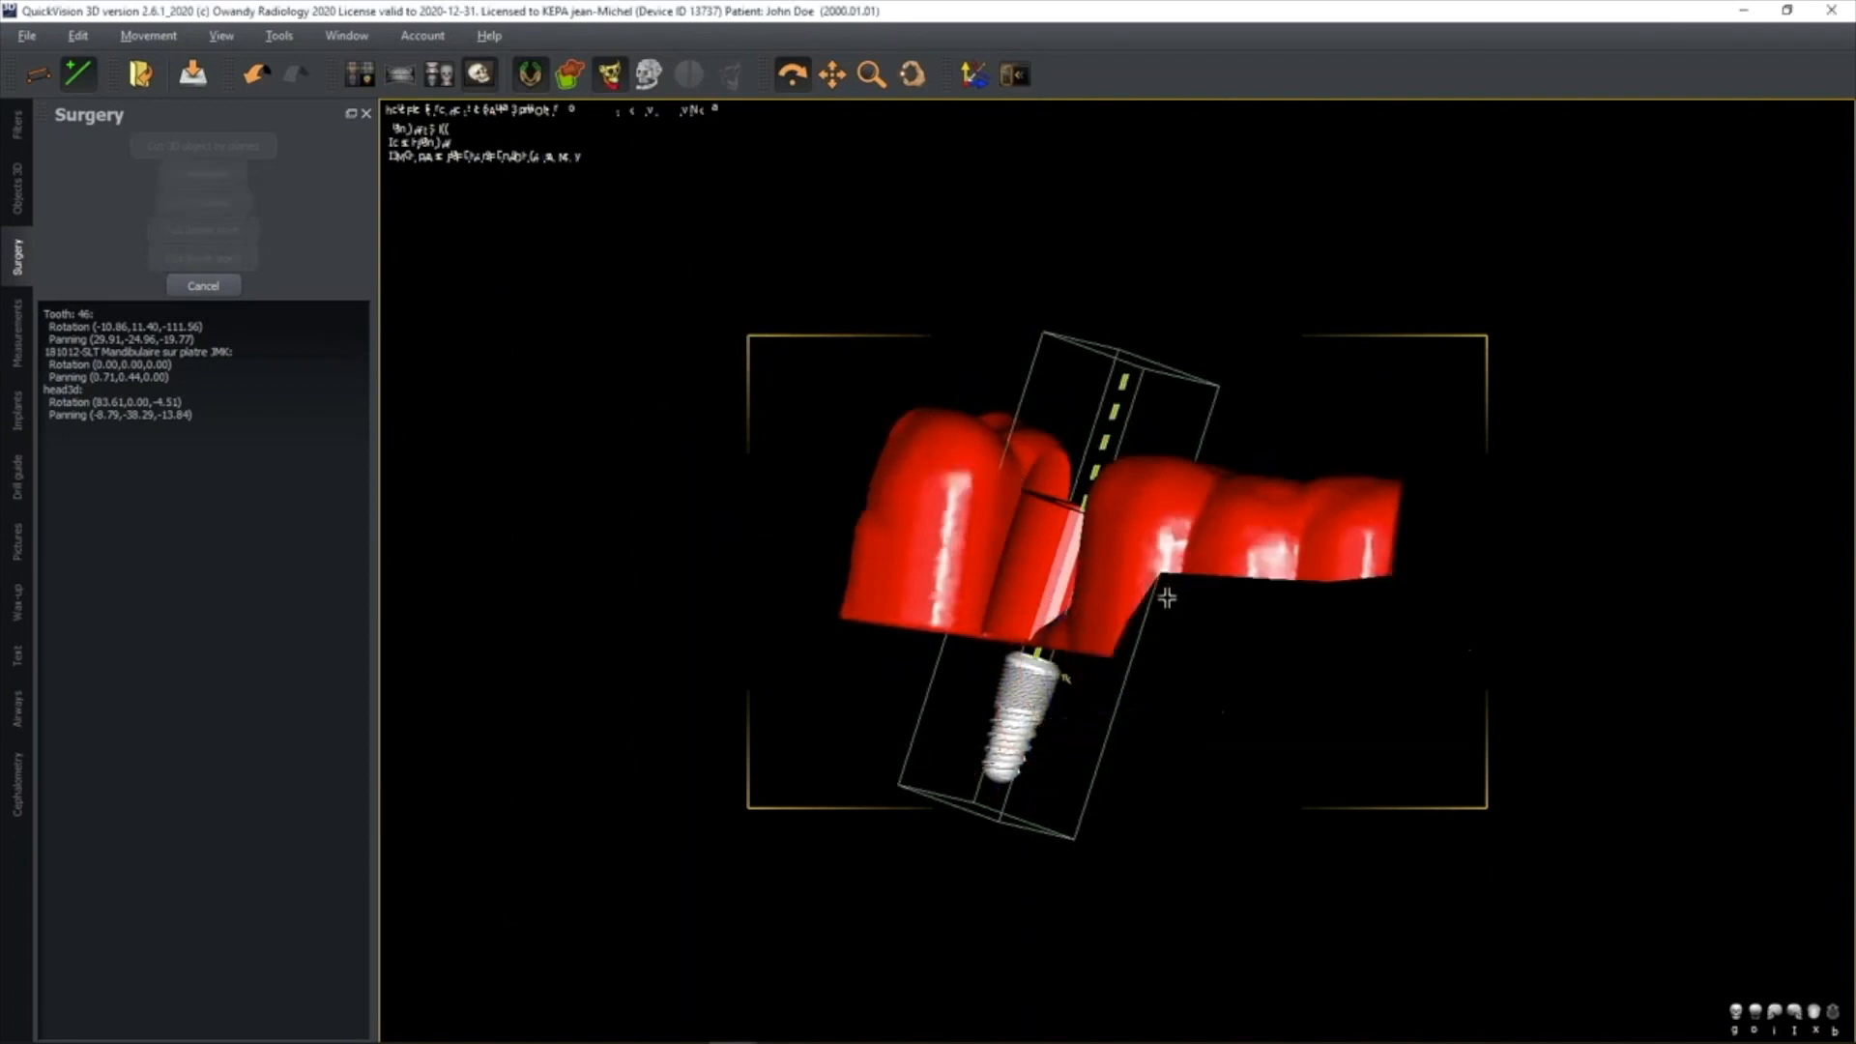
Cut a viewing window into the upper side of the drill guide's front section, leaving the foremost tooth cap
{"action": "left_click_drag", "start_coordinate": [1221, 587], "coordinate": [1272, 539]}
{"action": "left_click", "coordinate": [1268, 394]}
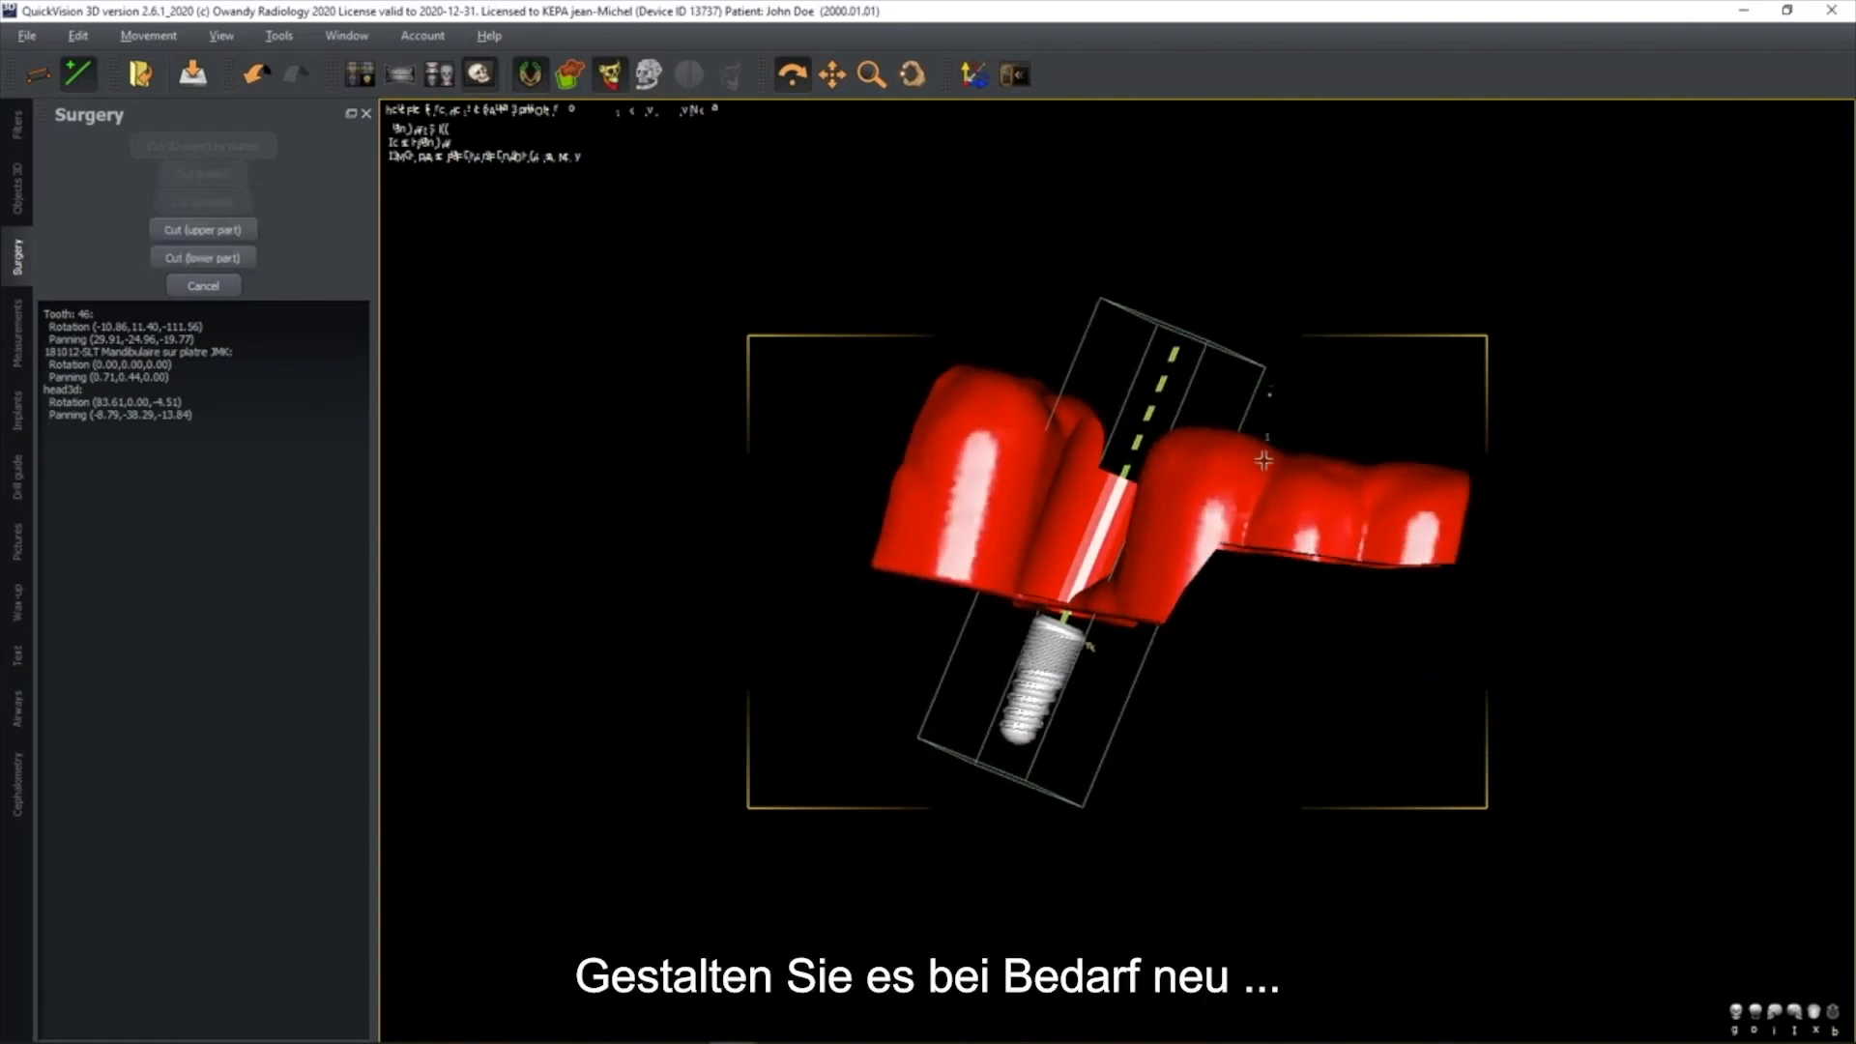
{"action": "left_click", "coordinate": [1370, 519]}
{"action": "left_click", "coordinate": [1411, 398]}
{"action": "left_click", "coordinate": [203, 174]}
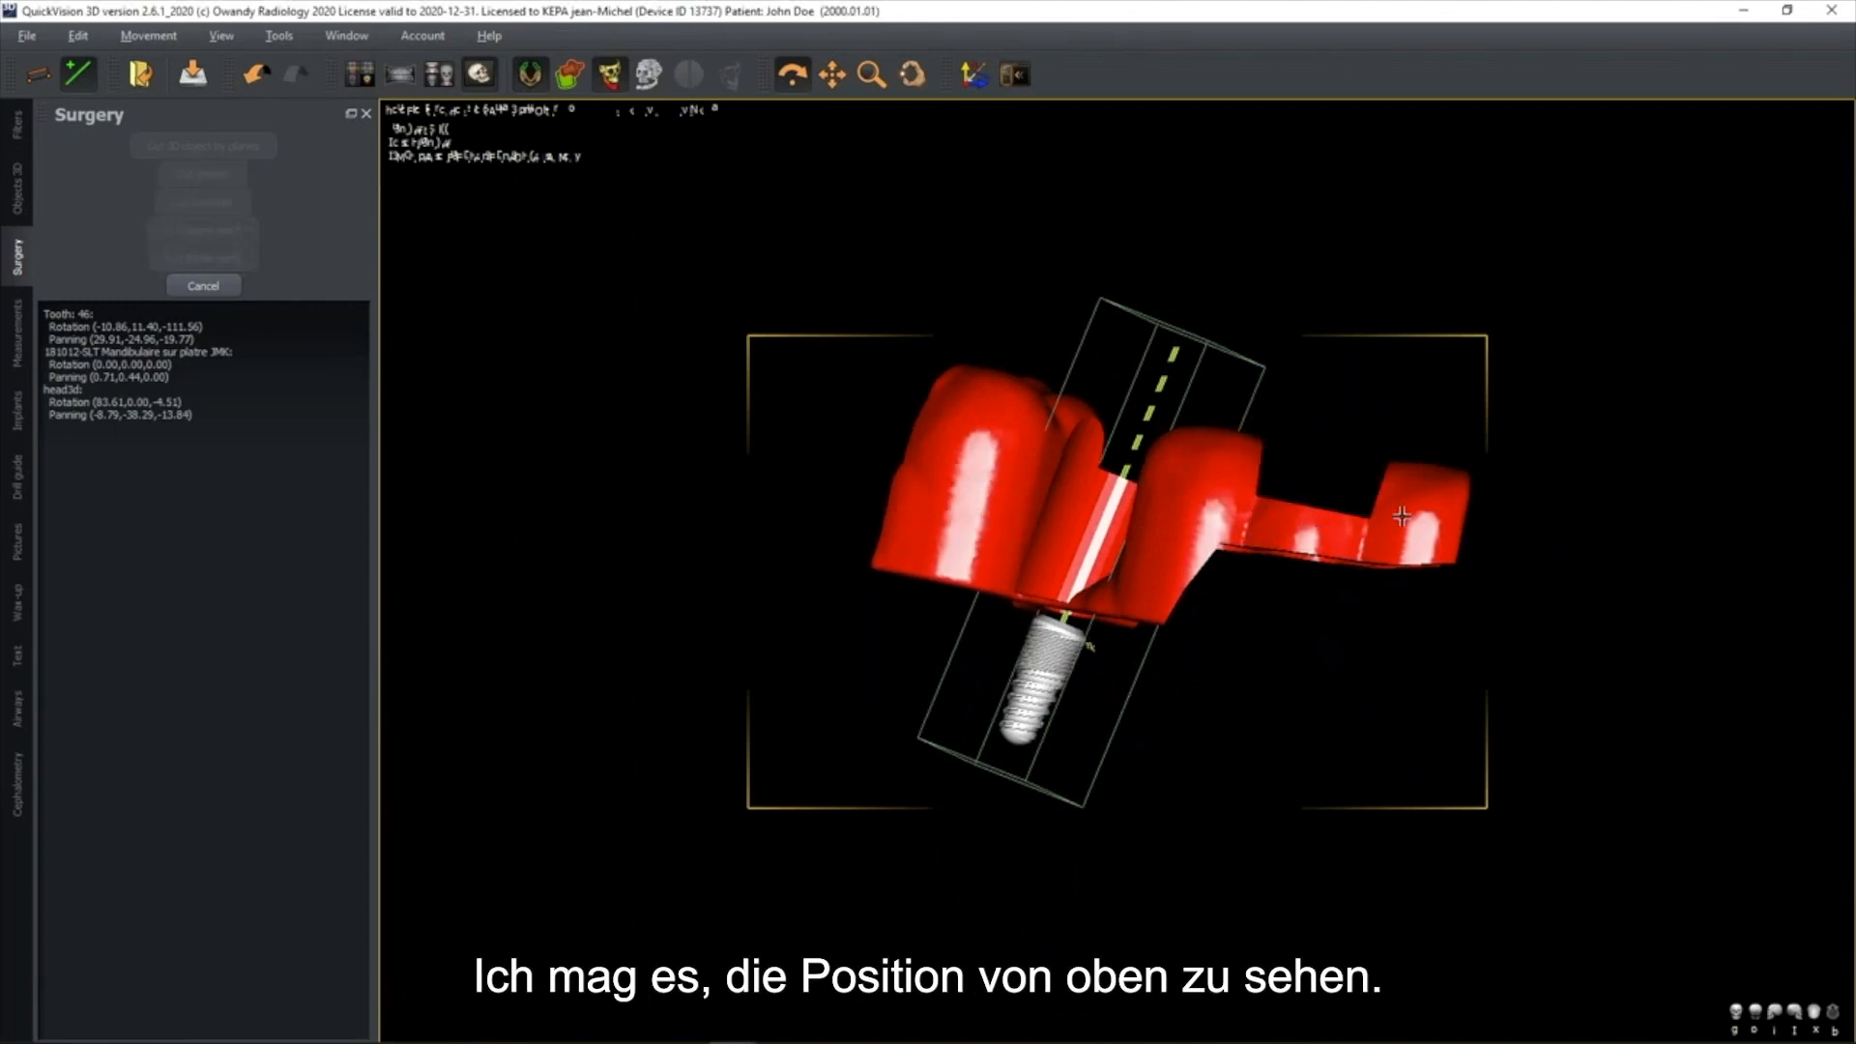
Cut away the lower outer portion of the drill guide at the rear molar and inspect the reshaped guide
{"action": "mouse_move", "coordinate": [1135, 528]}
{"action": "left_mouse_down"}
{"action": "mouse_move", "coordinate": [1114, 587]}
{"action": "mouse_move", "coordinate": [1204, 539]}
{"action": "mouse_move", "coordinate": [1180, 547]}
{"action": "mouse_move", "coordinate": [1169, 526]}
{"action": "left_mouse_up"}
{"action": "left_click", "coordinate": [1125, 477]}
{"action": "left_click", "coordinate": [1260, 526]}
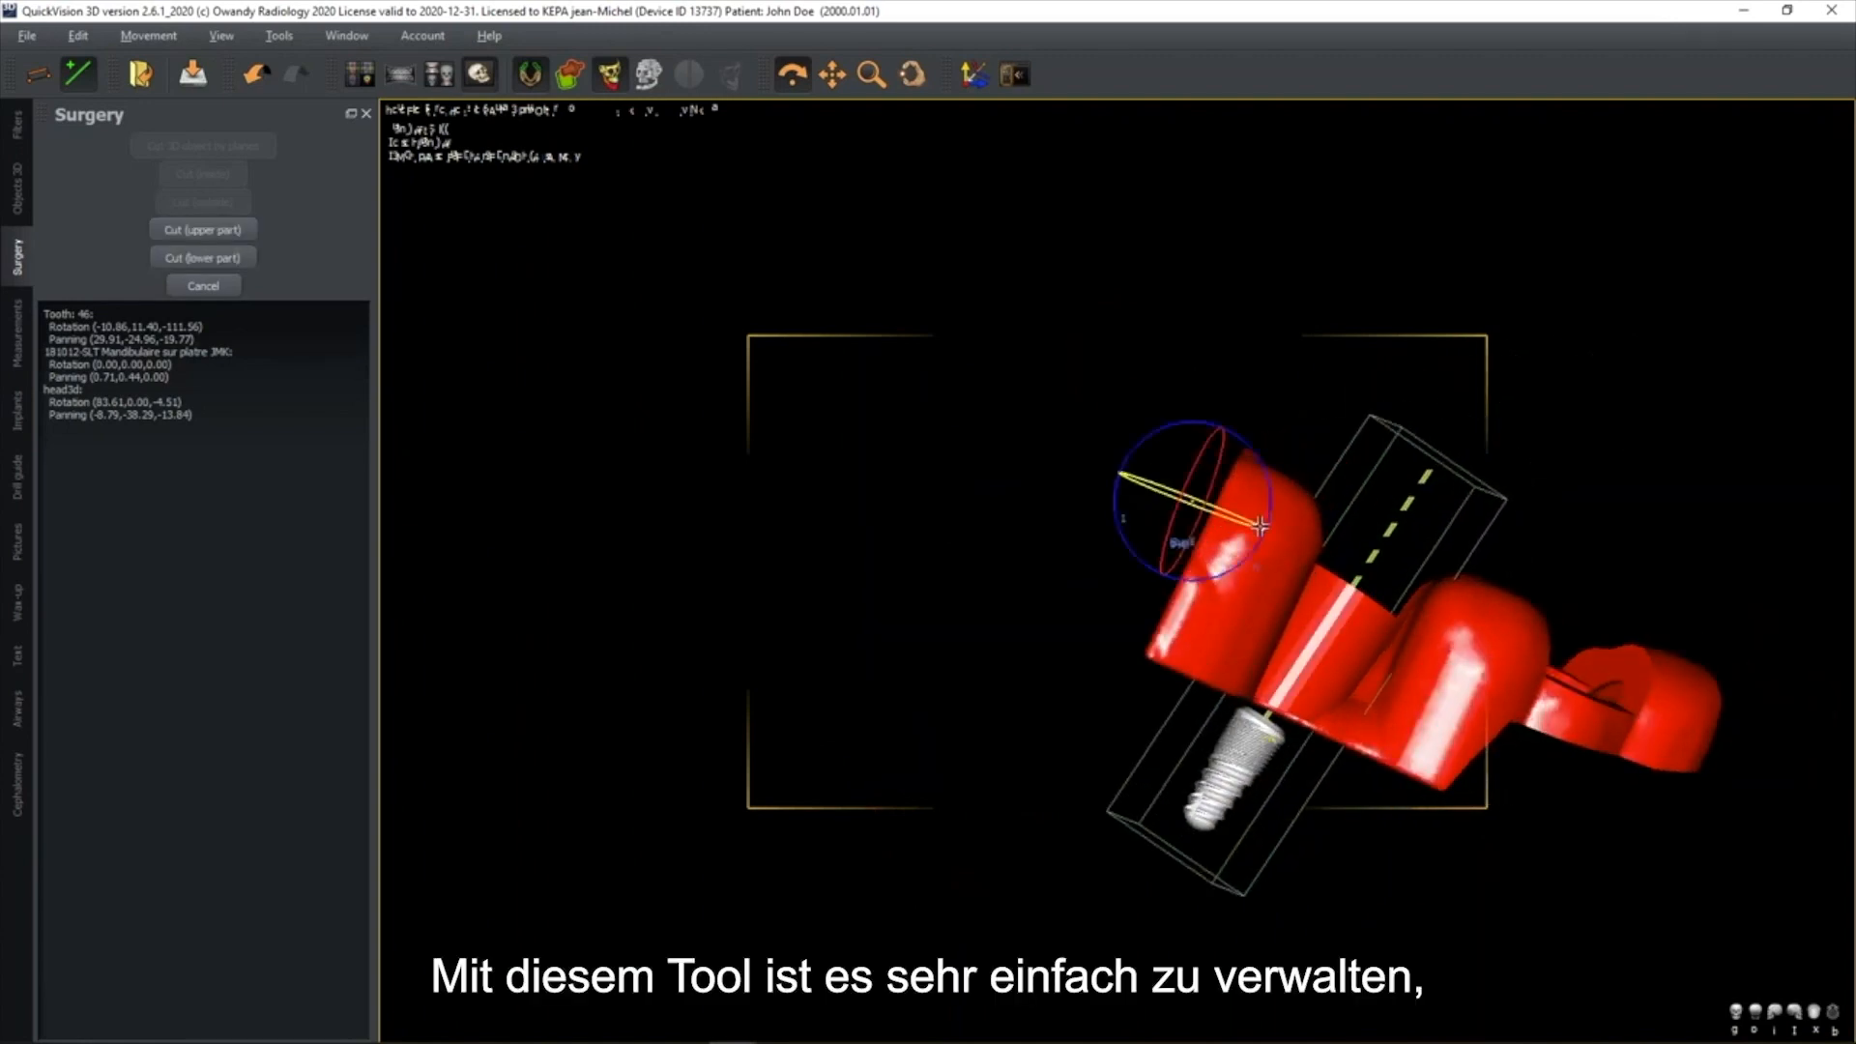
{"action": "left_click", "coordinate": [1272, 557]}
{"action": "left_click", "coordinate": [1193, 730]}
{"action": "left_click", "coordinate": [954, 628]}
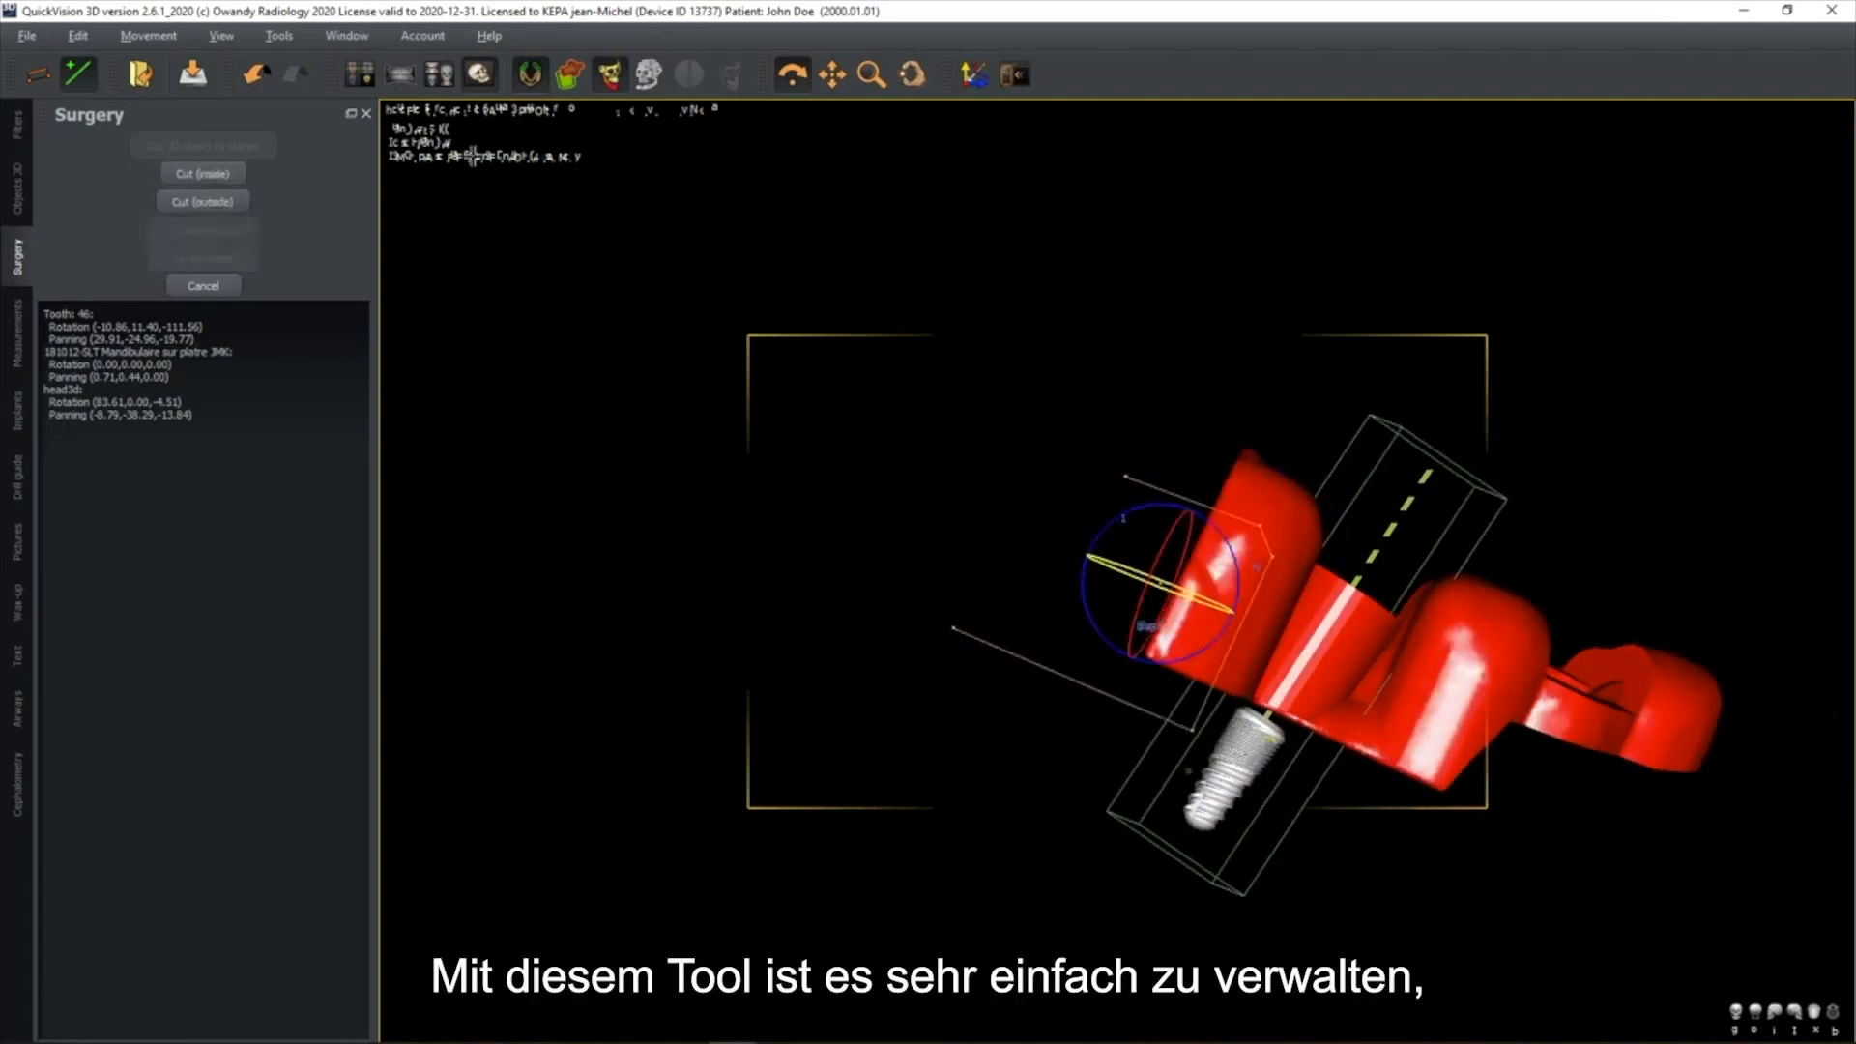
{"action": "left_click", "coordinate": [203, 178]}
{"action": "left_click_drag", "start_coordinate": [1433, 689], "coordinate": [1395, 576]}
{"action": "middle_click_drag", "start_coordinate": [1395, 576], "coordinate": [865, 451]}
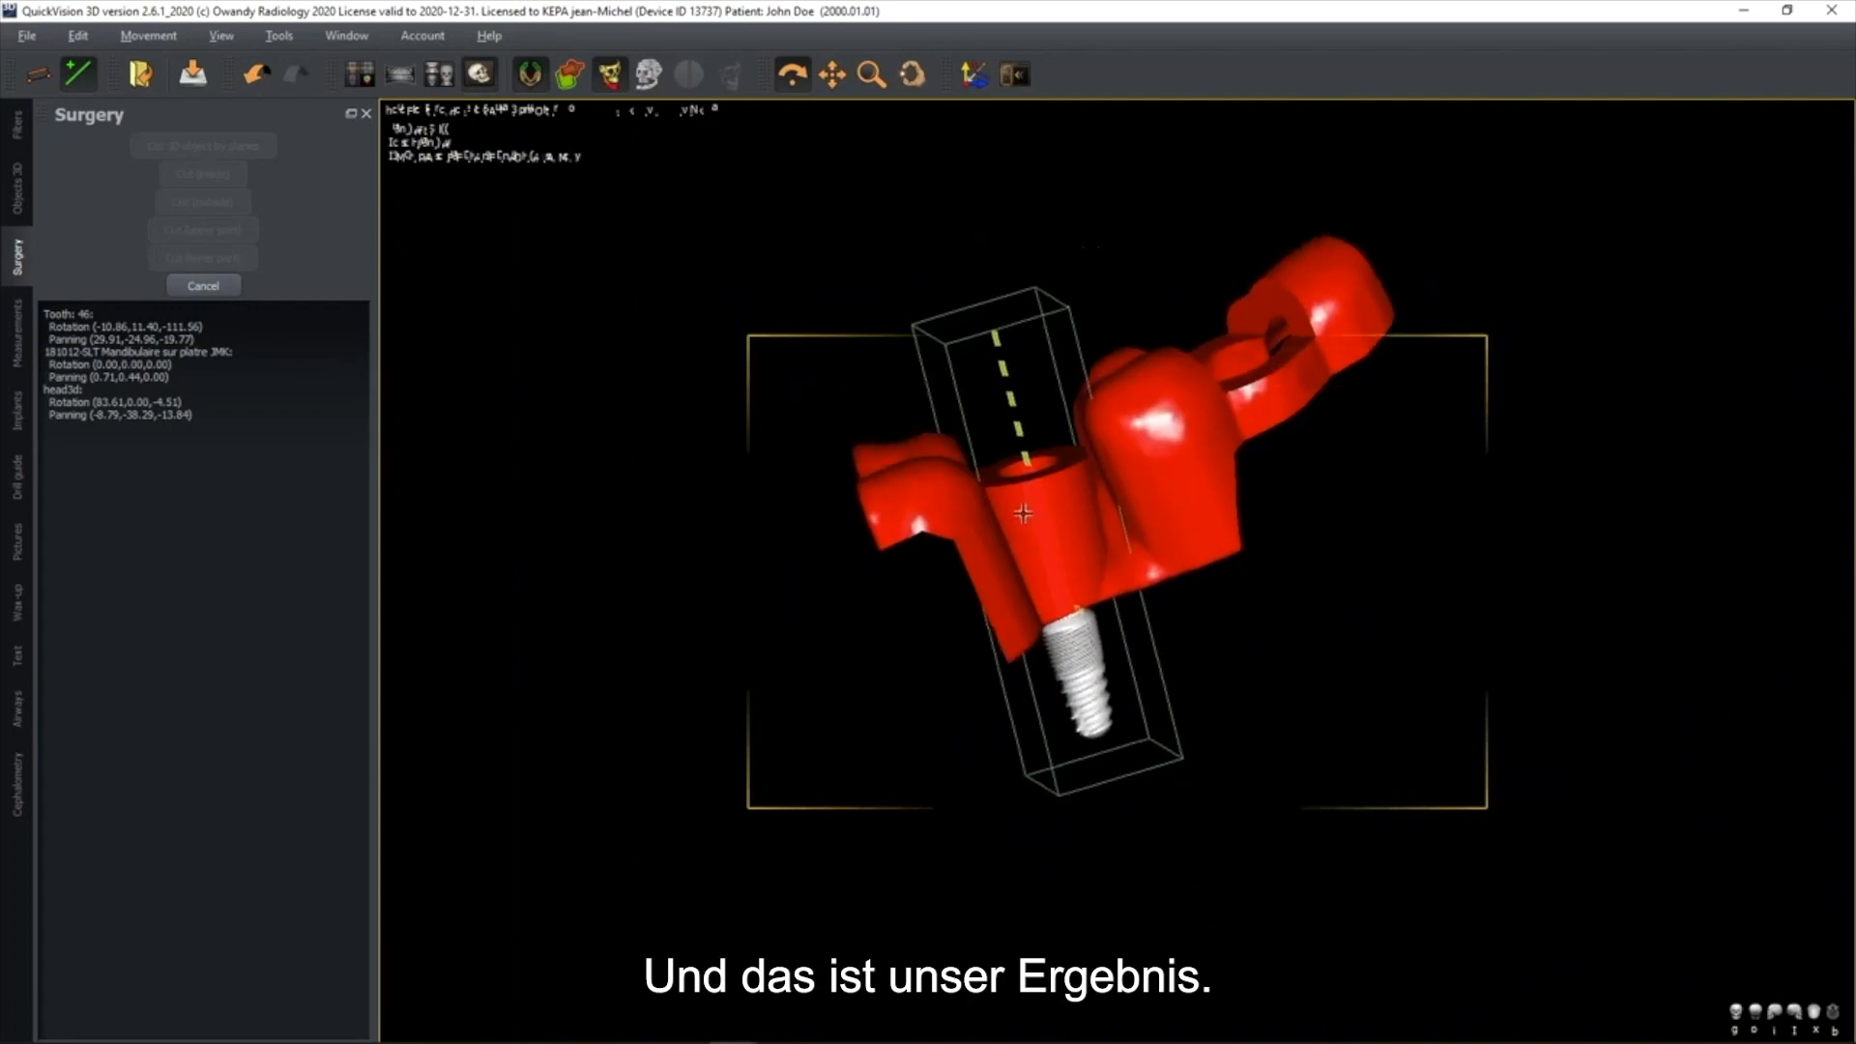
Show the CBCT bone volume again and view the drill guide seated on the mandible
{"action": "left_click", "coordinate": [647, 80]}
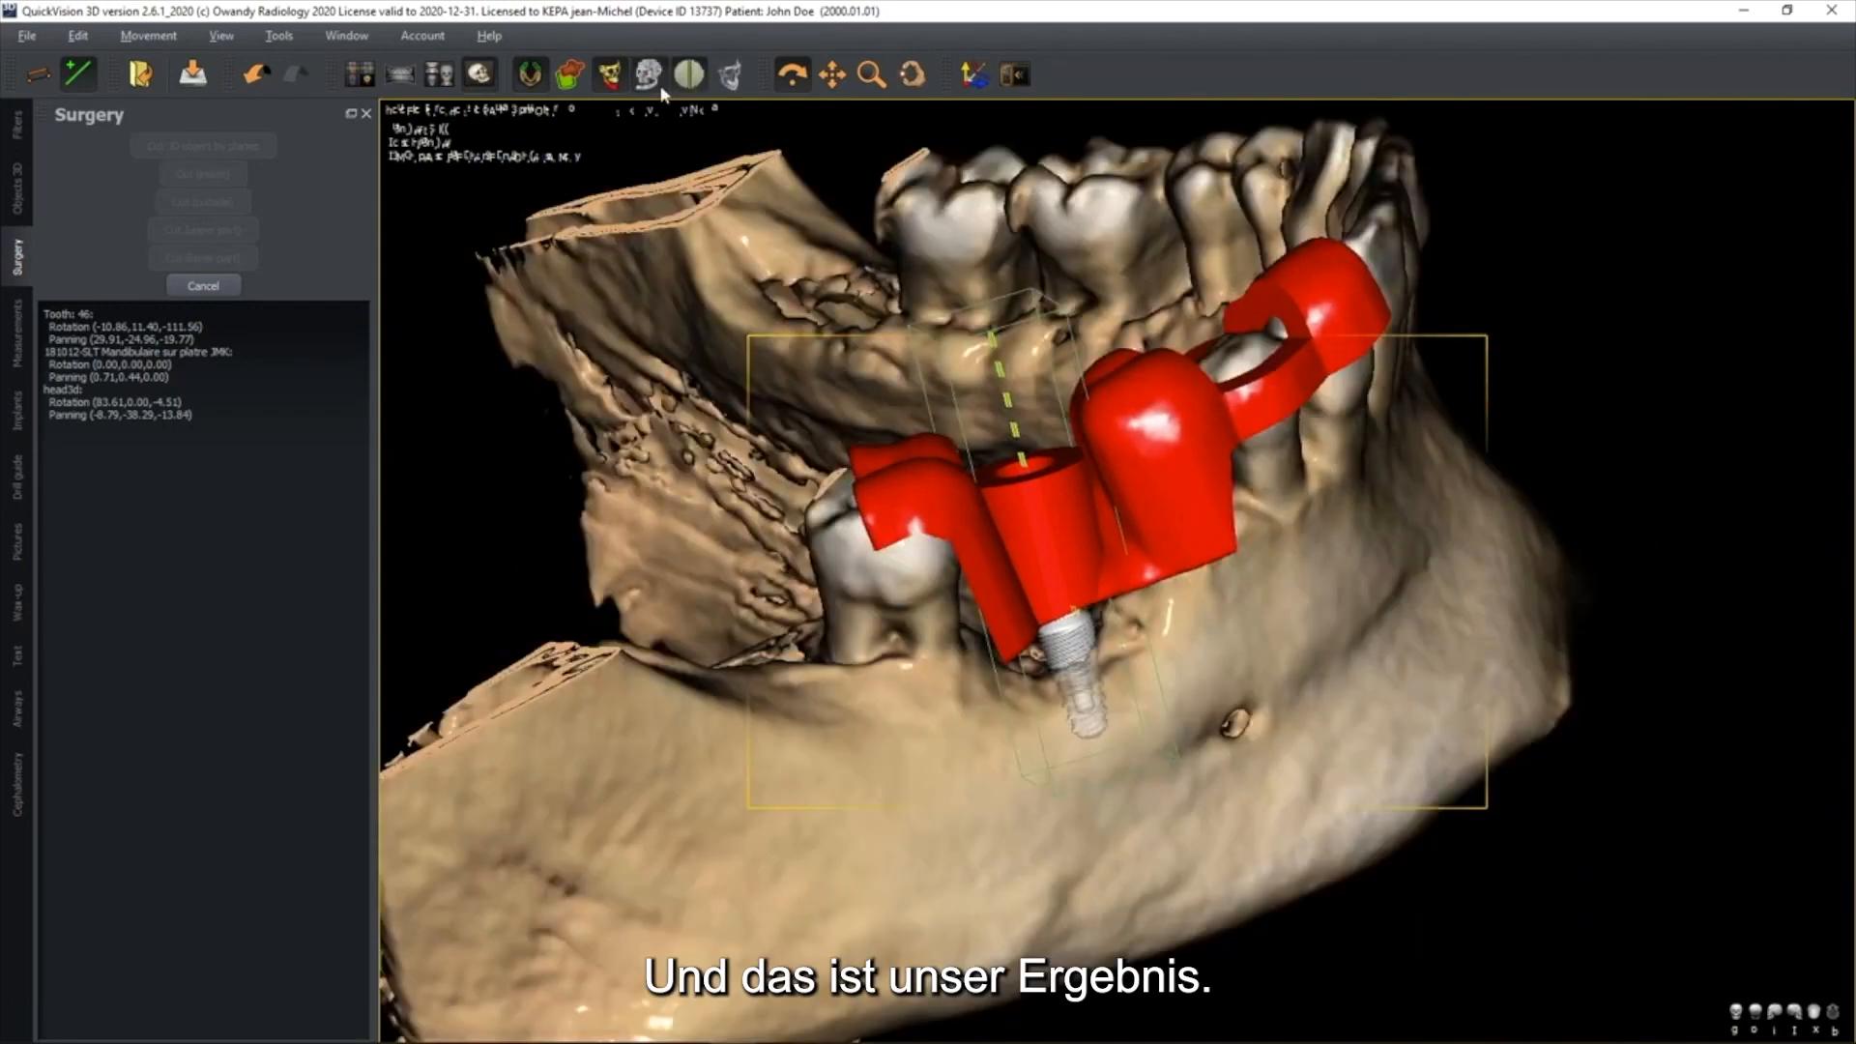
{"action": "scroll", "coordinate": [1128, 597], "scroll_direction": "down", "scroll_amount": 3}
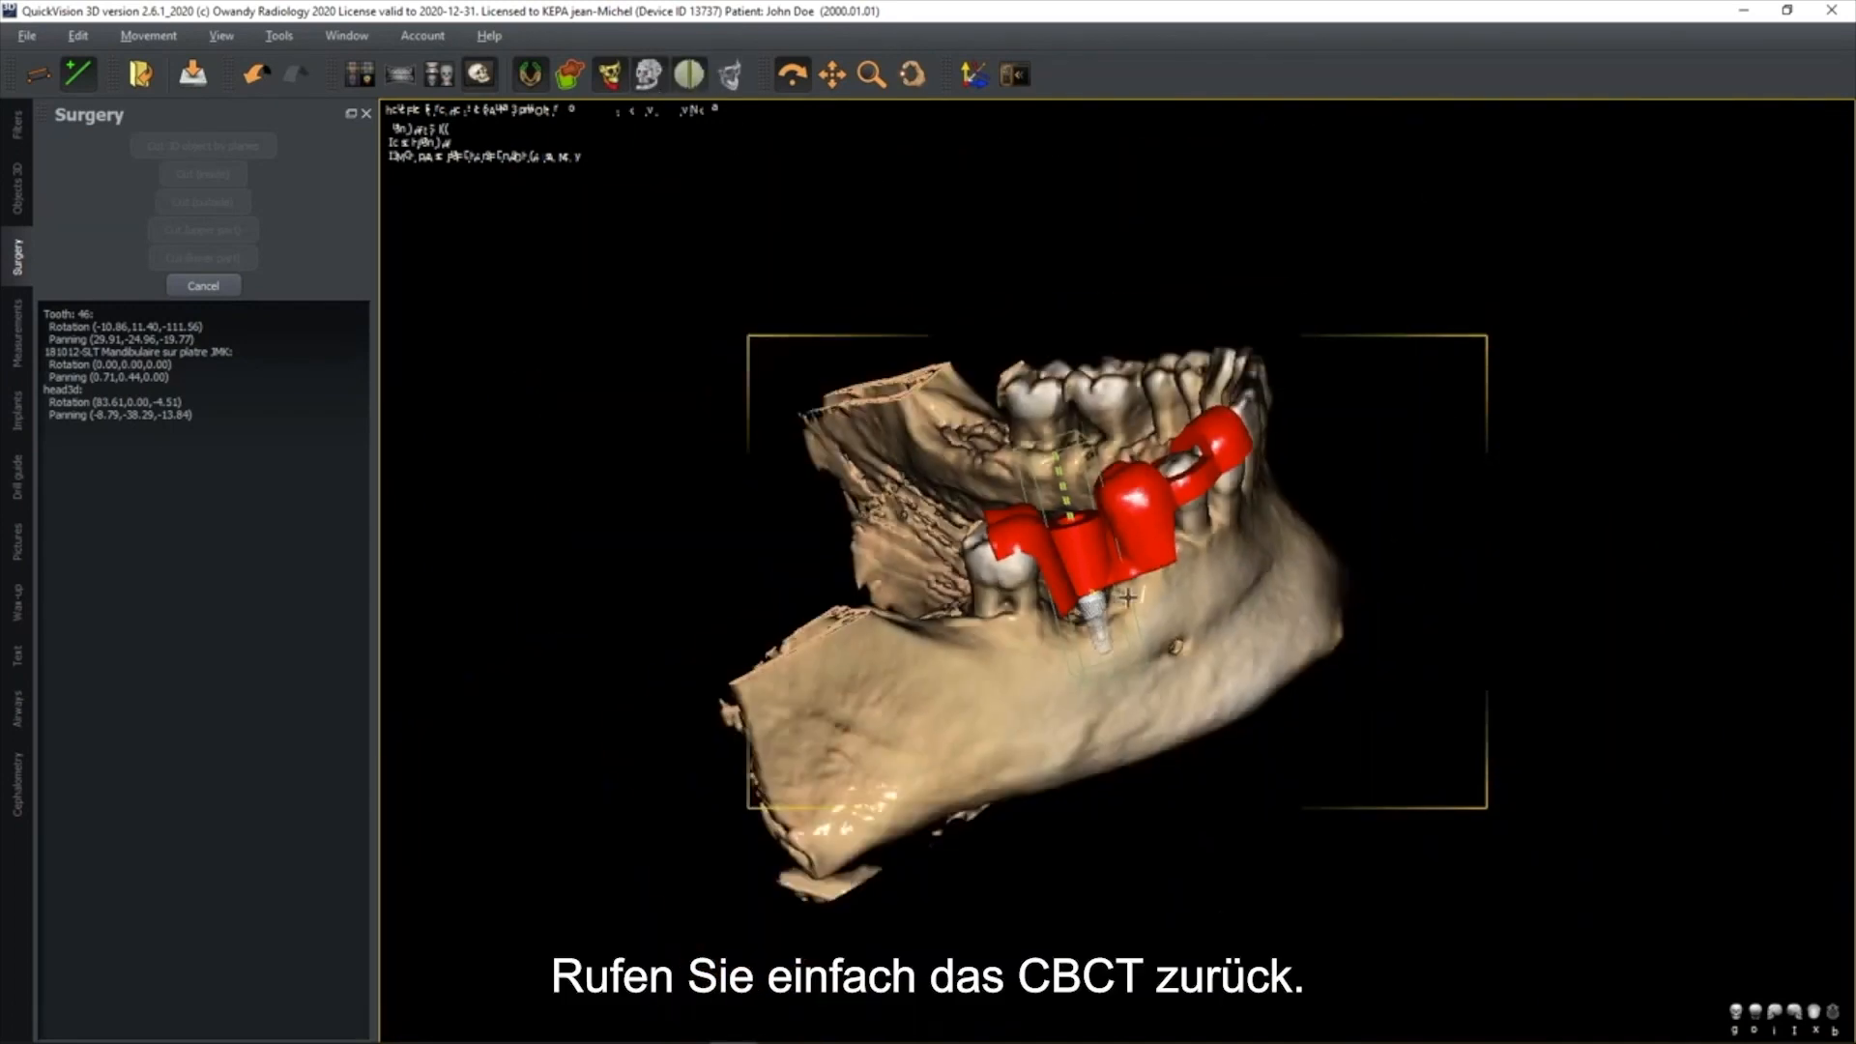
{"action": "left_click_drag", "start_coordinate": [1094, 558], "coordinate": [1068, 616]}
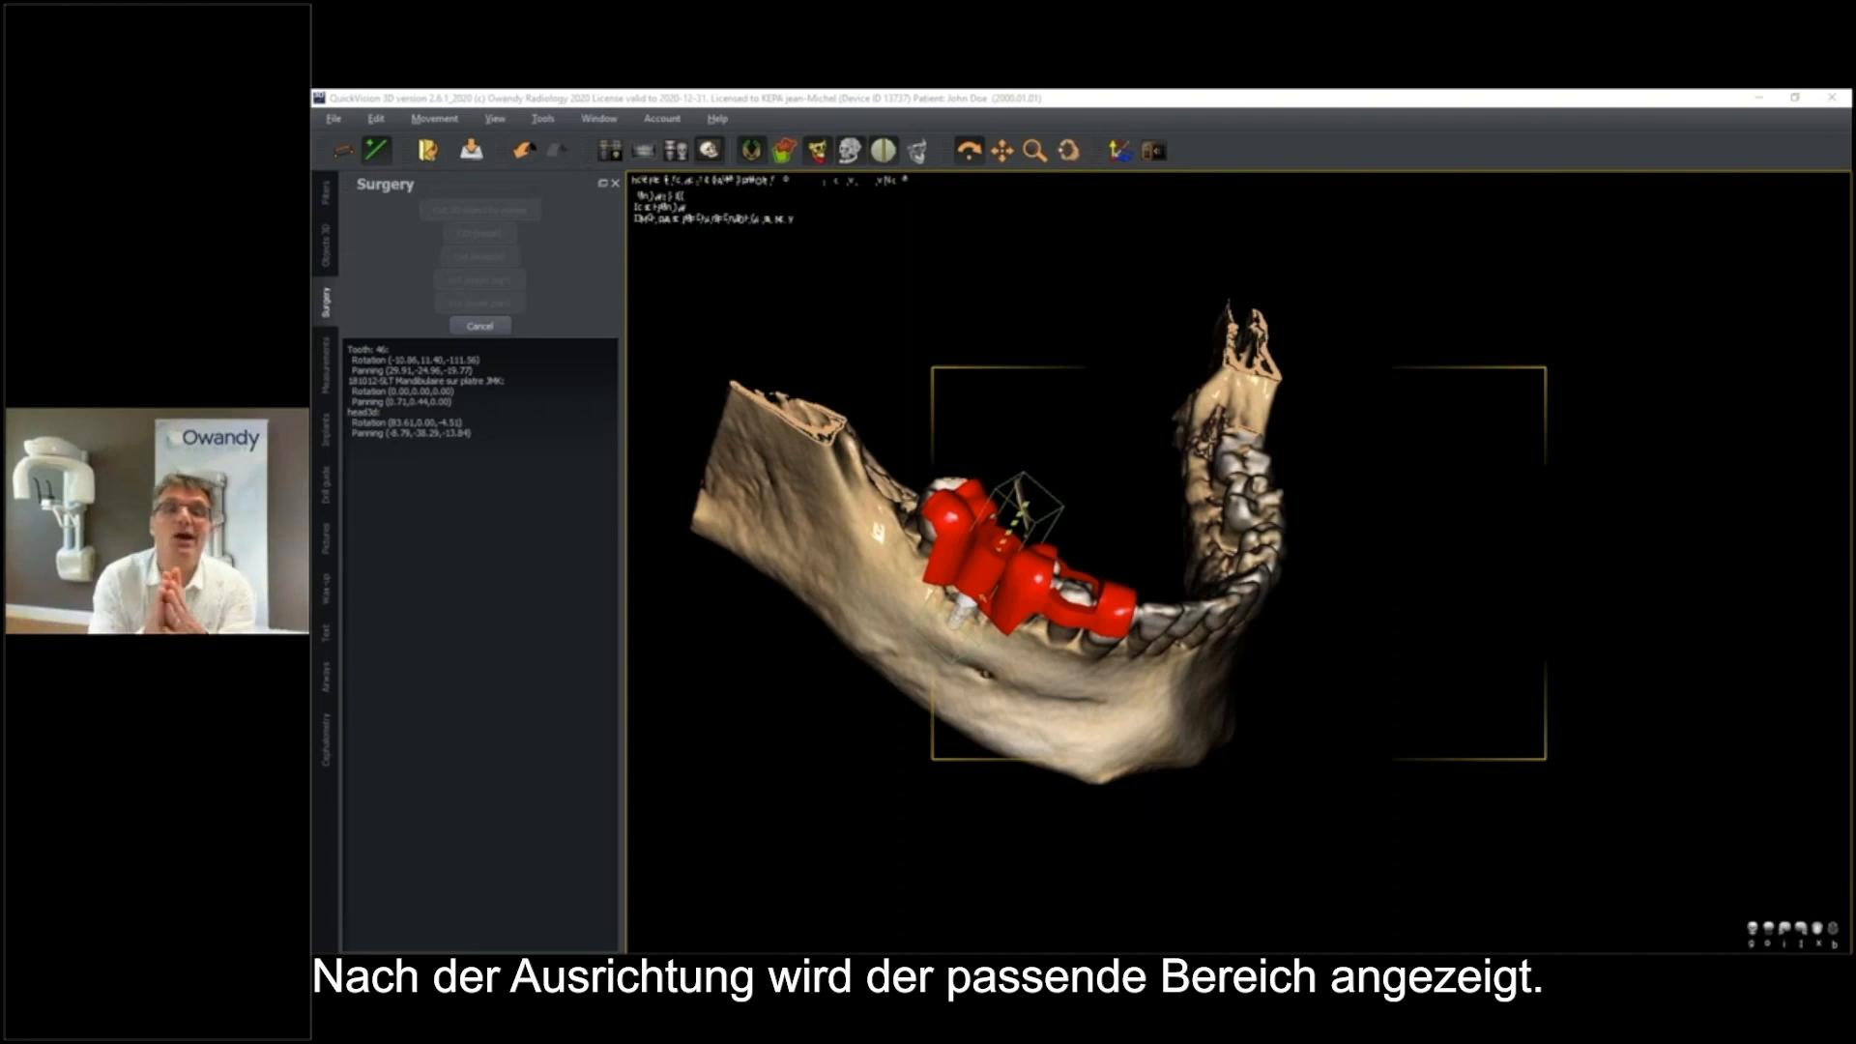
Review the drill guide and implant in the multi-view 3D and slice layouts, and return to the full 3D view
{"action": "left_click", "coordinate": [675, 151]}
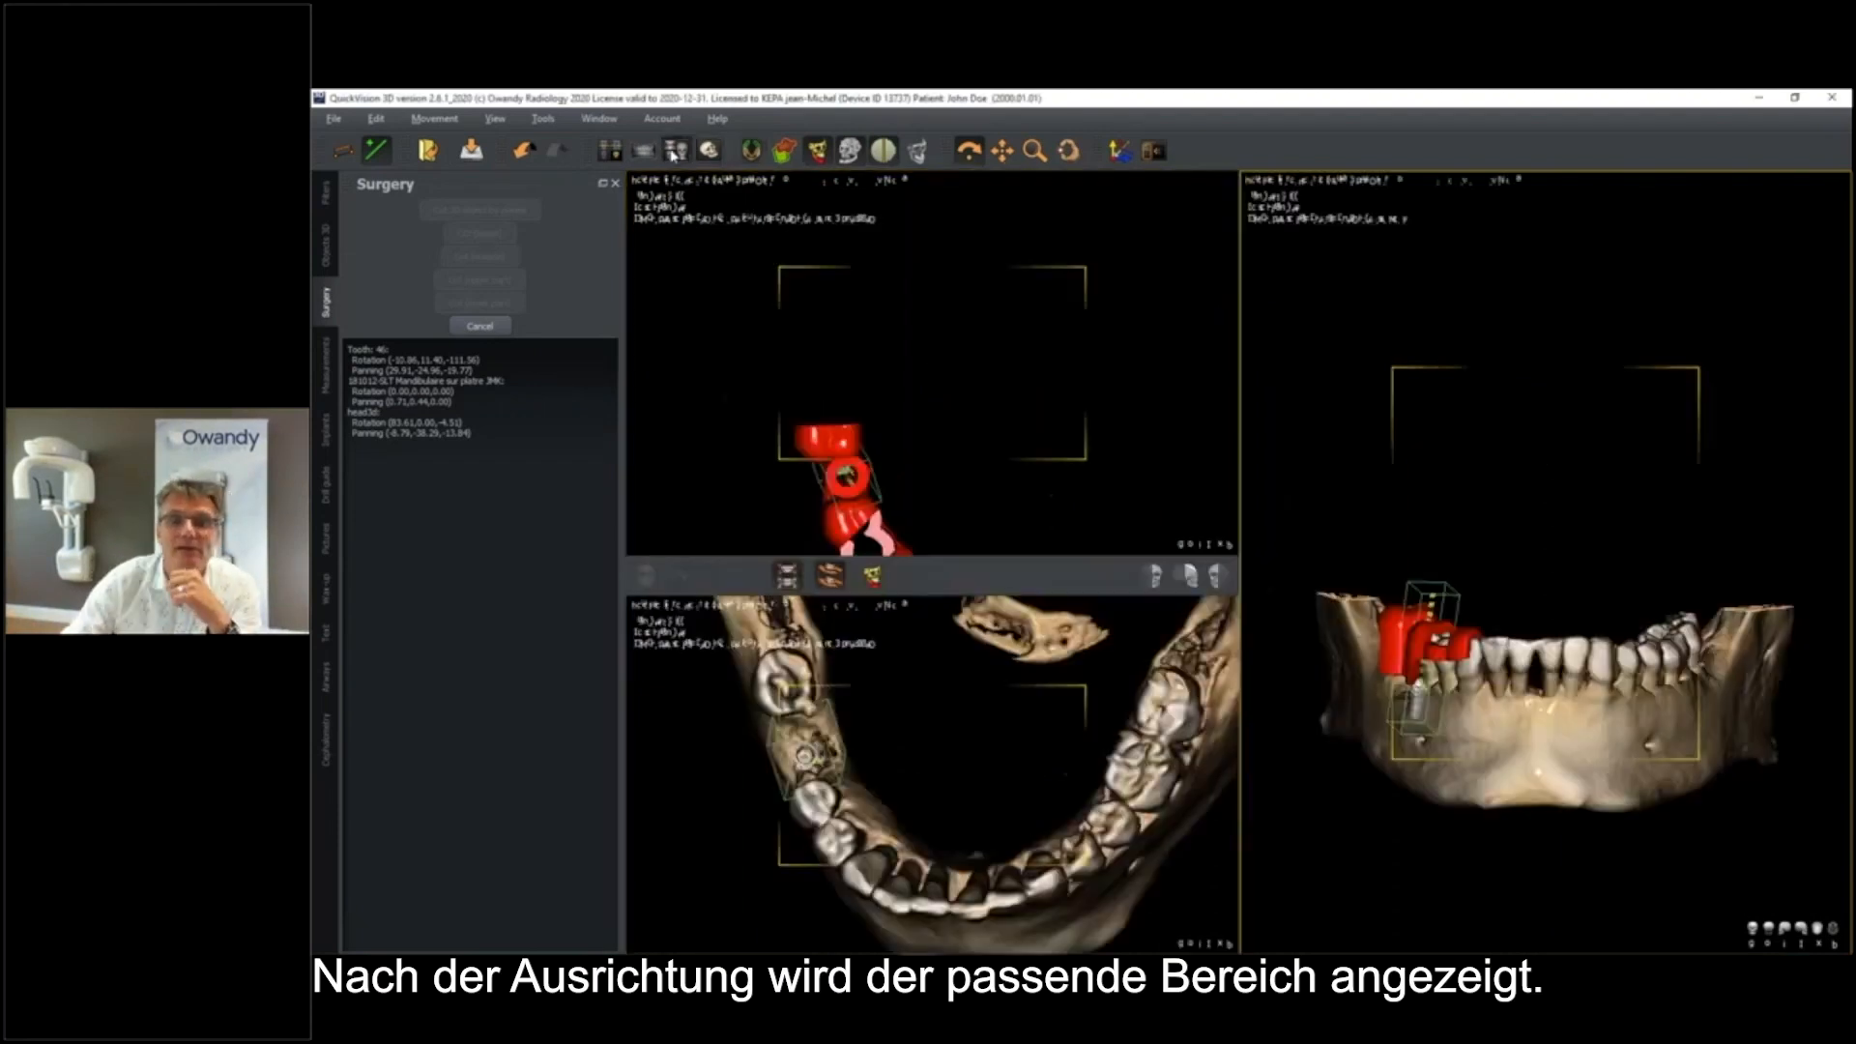
{"action": "left_click", "coordinate": [610, 151]}
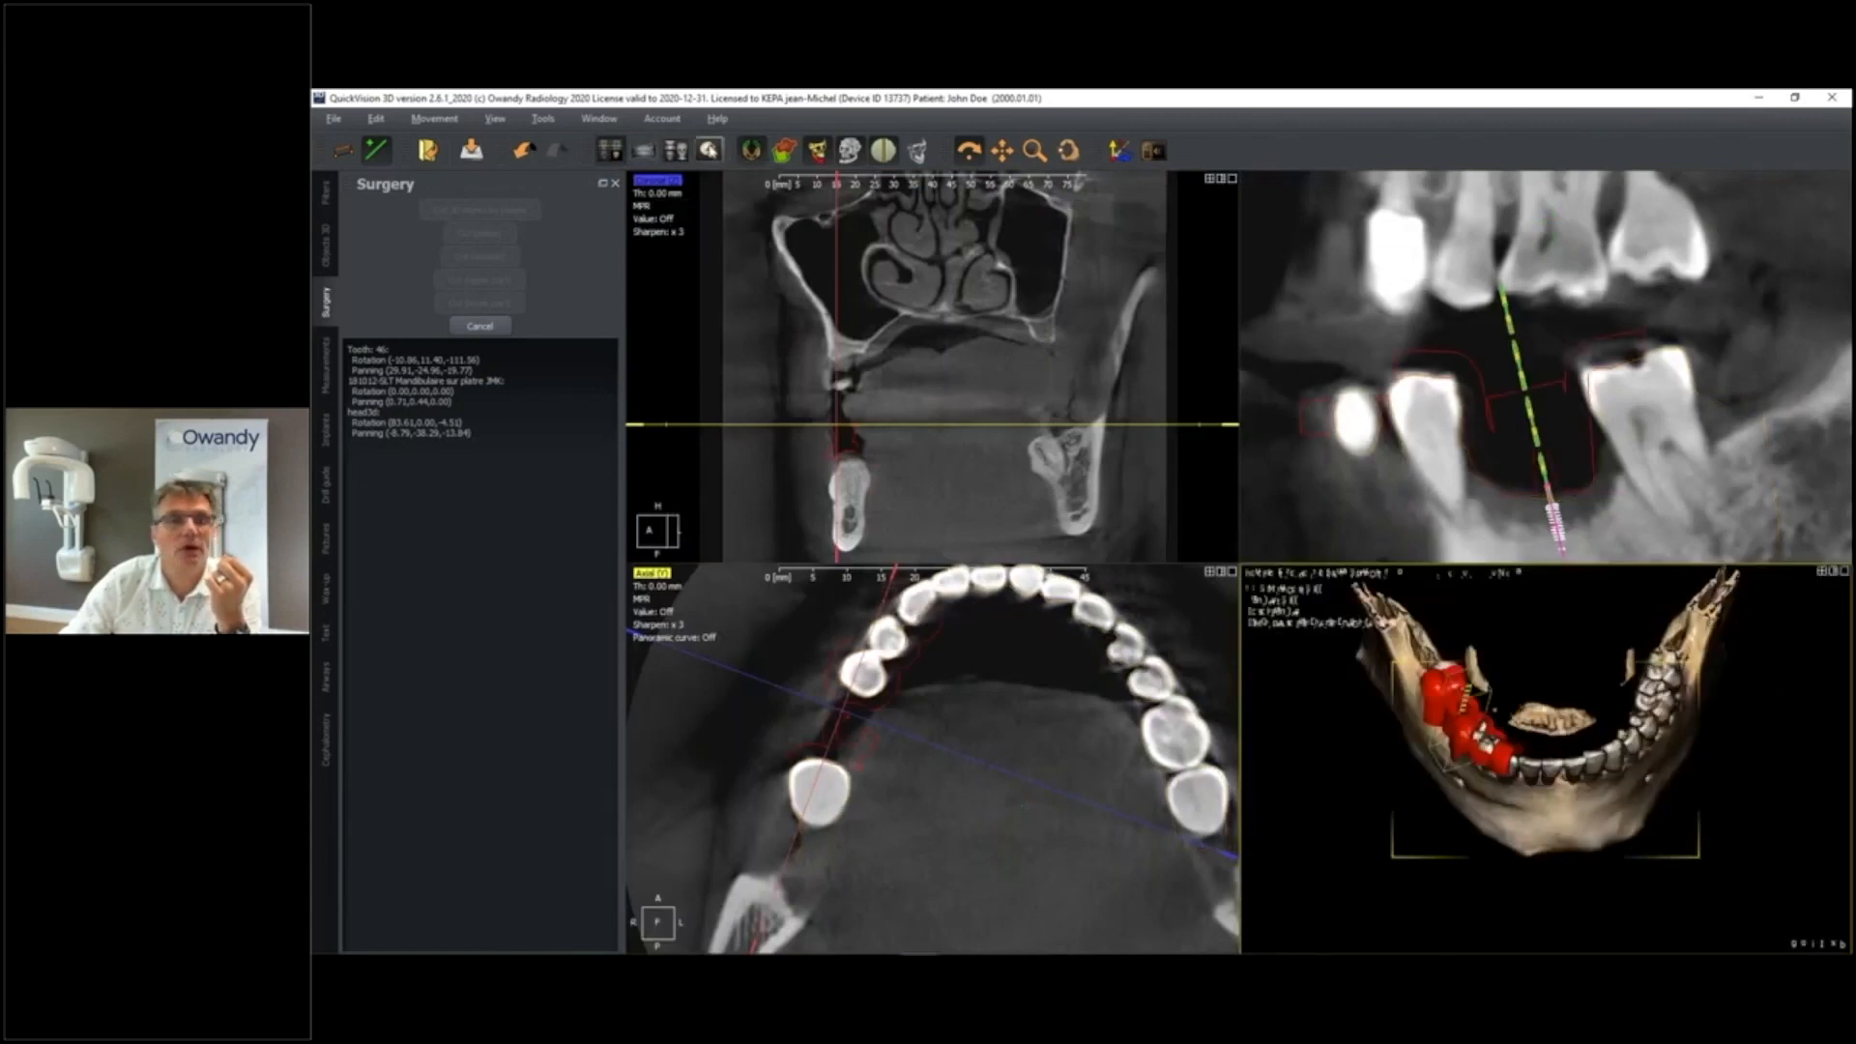
{"action": "left_click", "coordinate": [709, 150]}
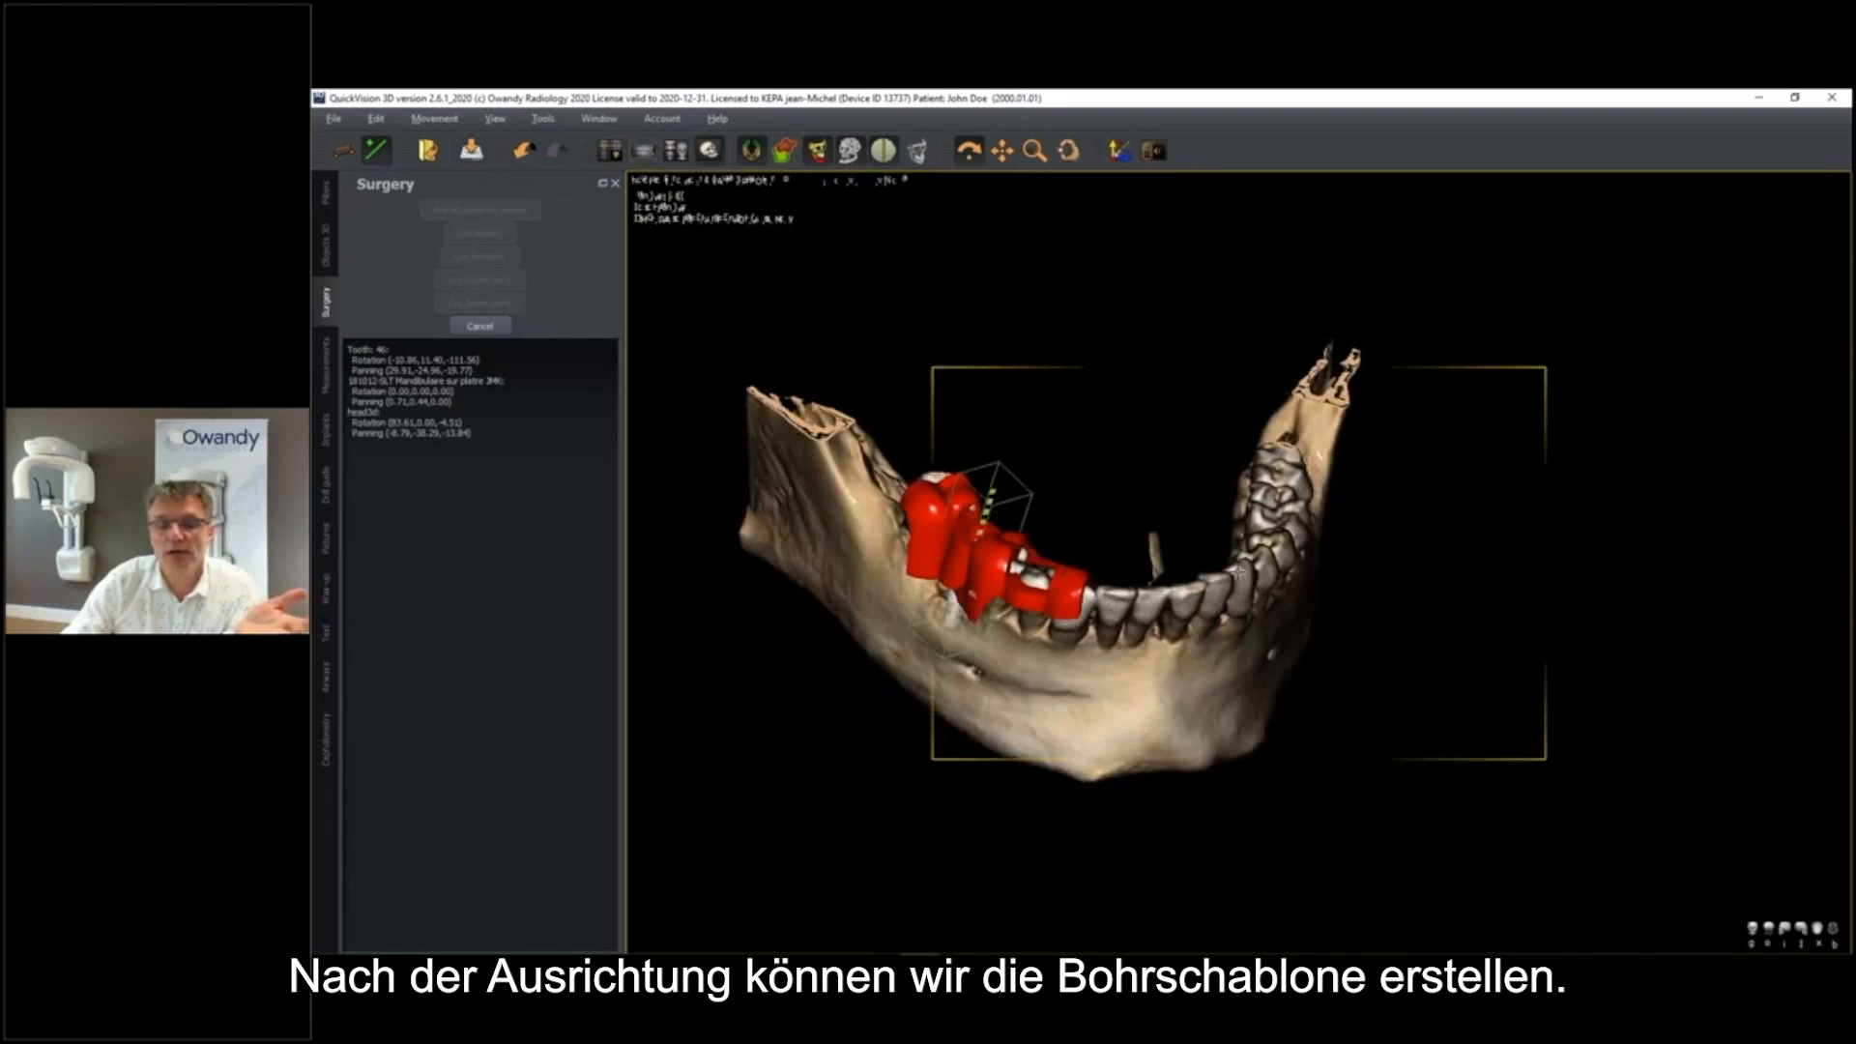
{"action": "middle_click_drag", "start_coordinate": [1017, 615], "coordinate": [1219, 544]}
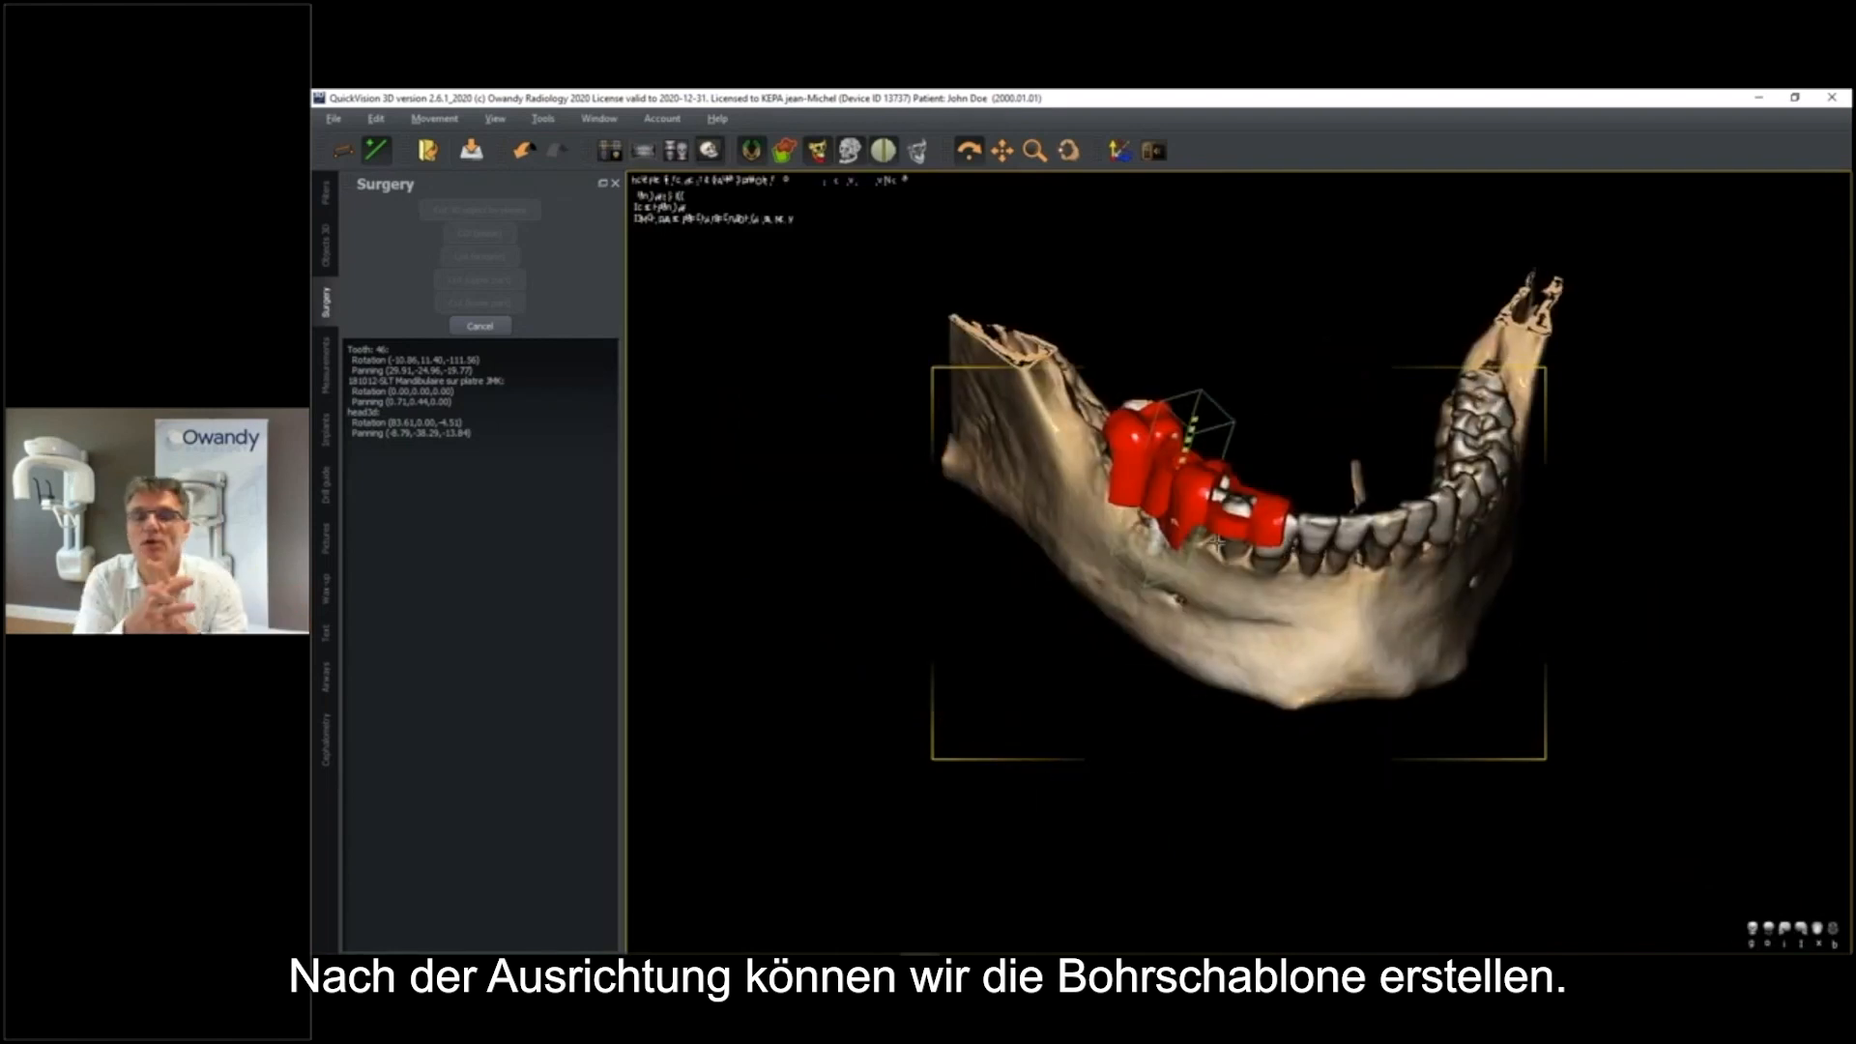
Switch to the other QuickVision 3D case with the textured face scan and rotate the head
{"action": "left_click", "coordinate": [1762, 98]}
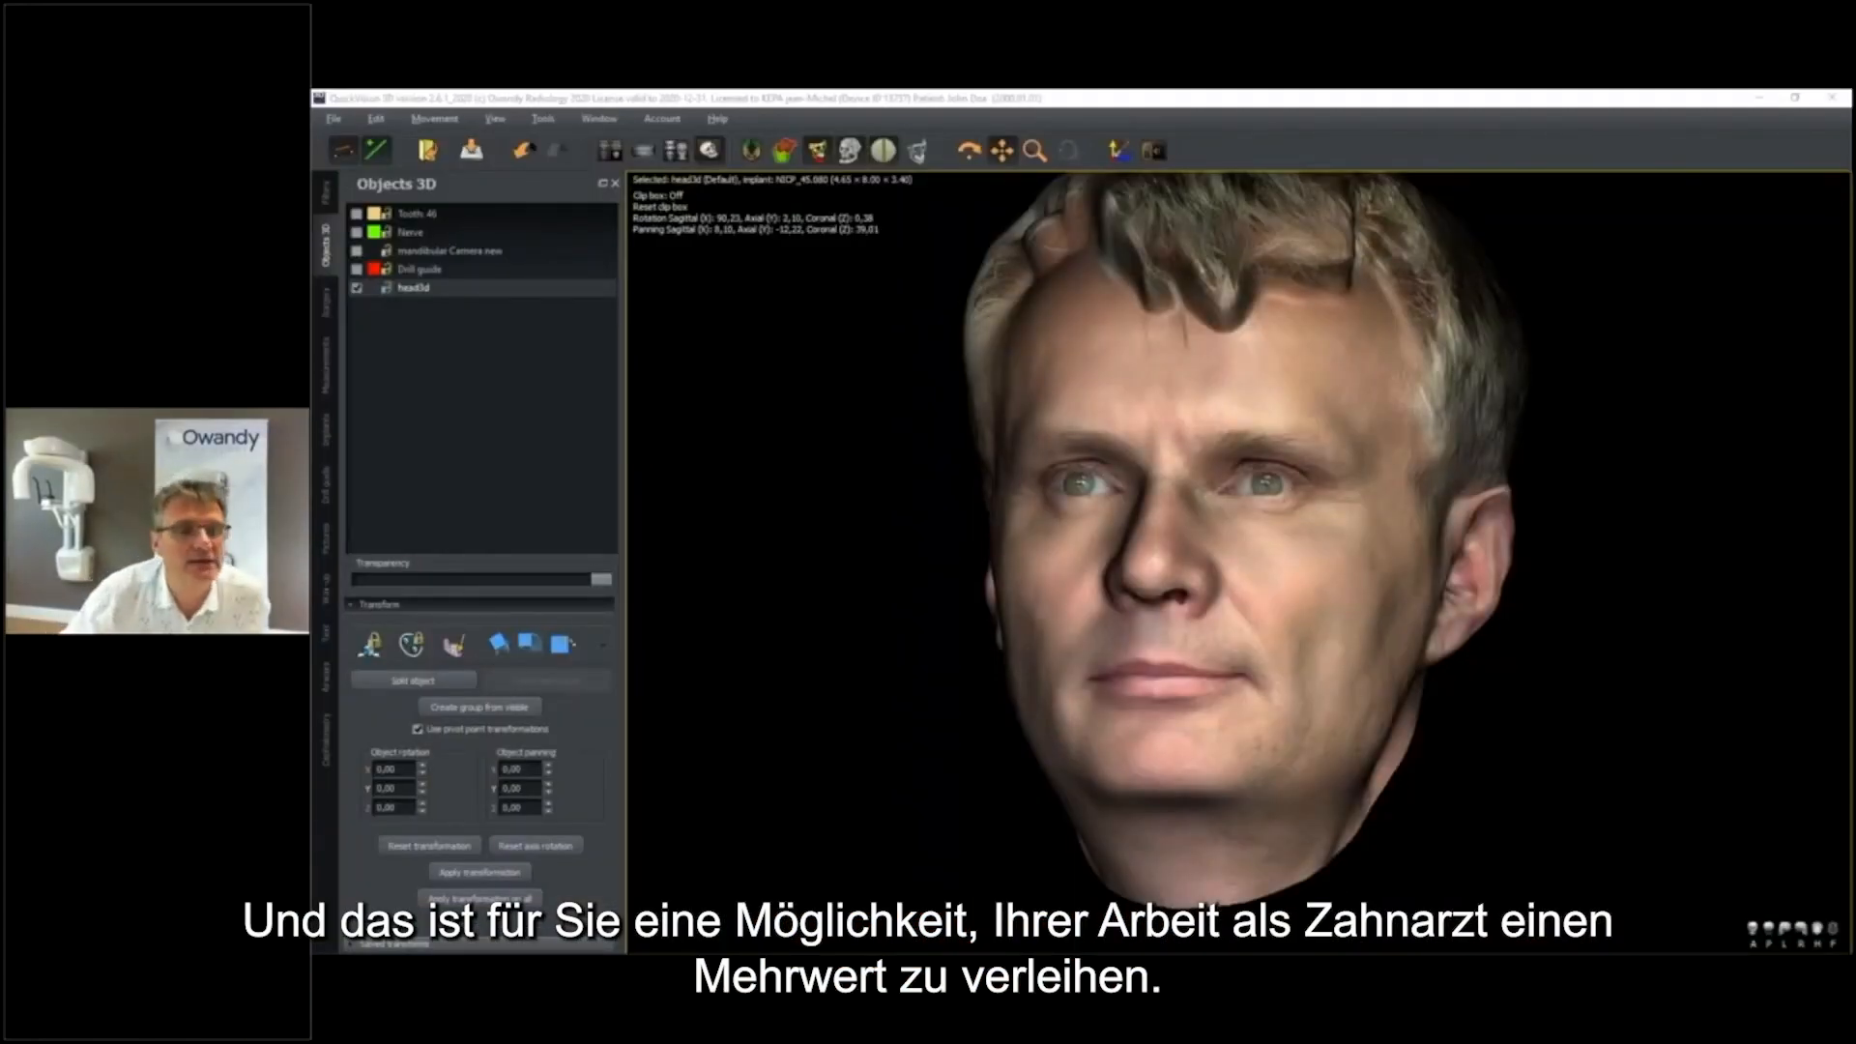
{"action": "left_click", "coordinate": [874, 294]}
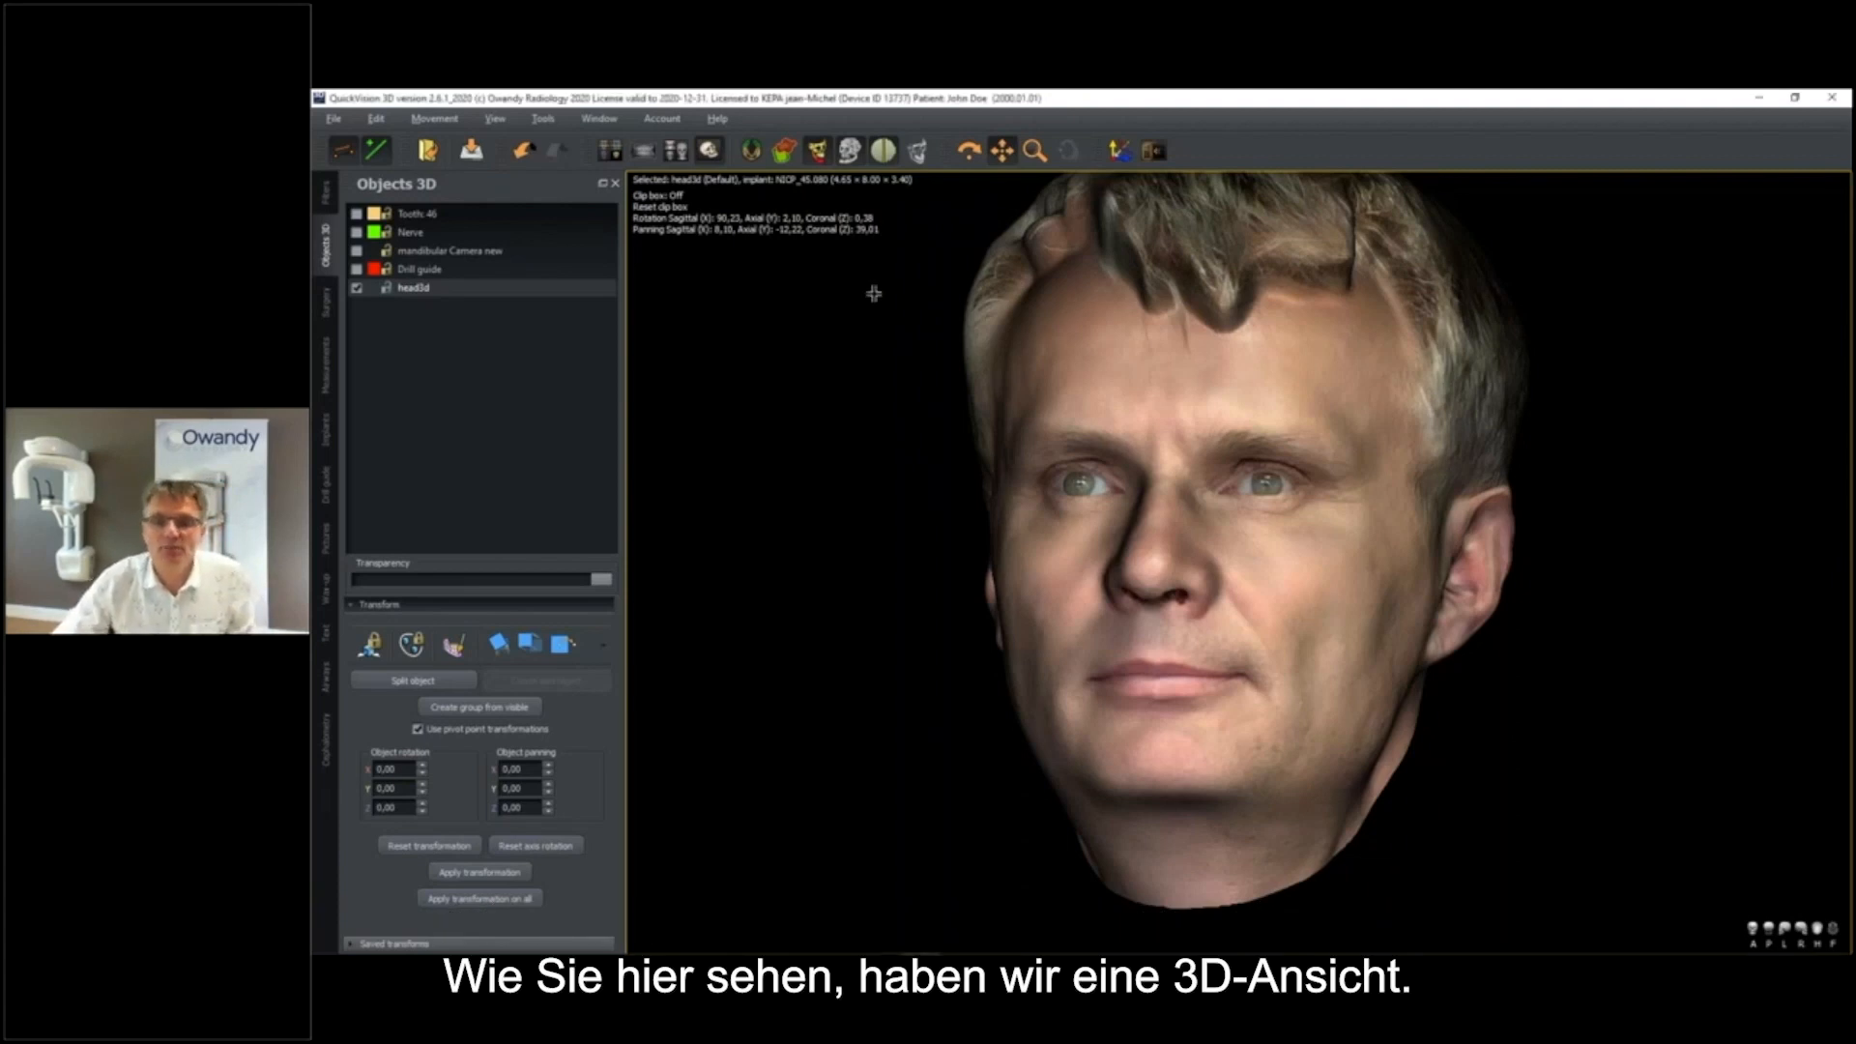
{"action": "left_click_drag", "start_coordinate": [874, 294], "coordinate": [900, 285]}
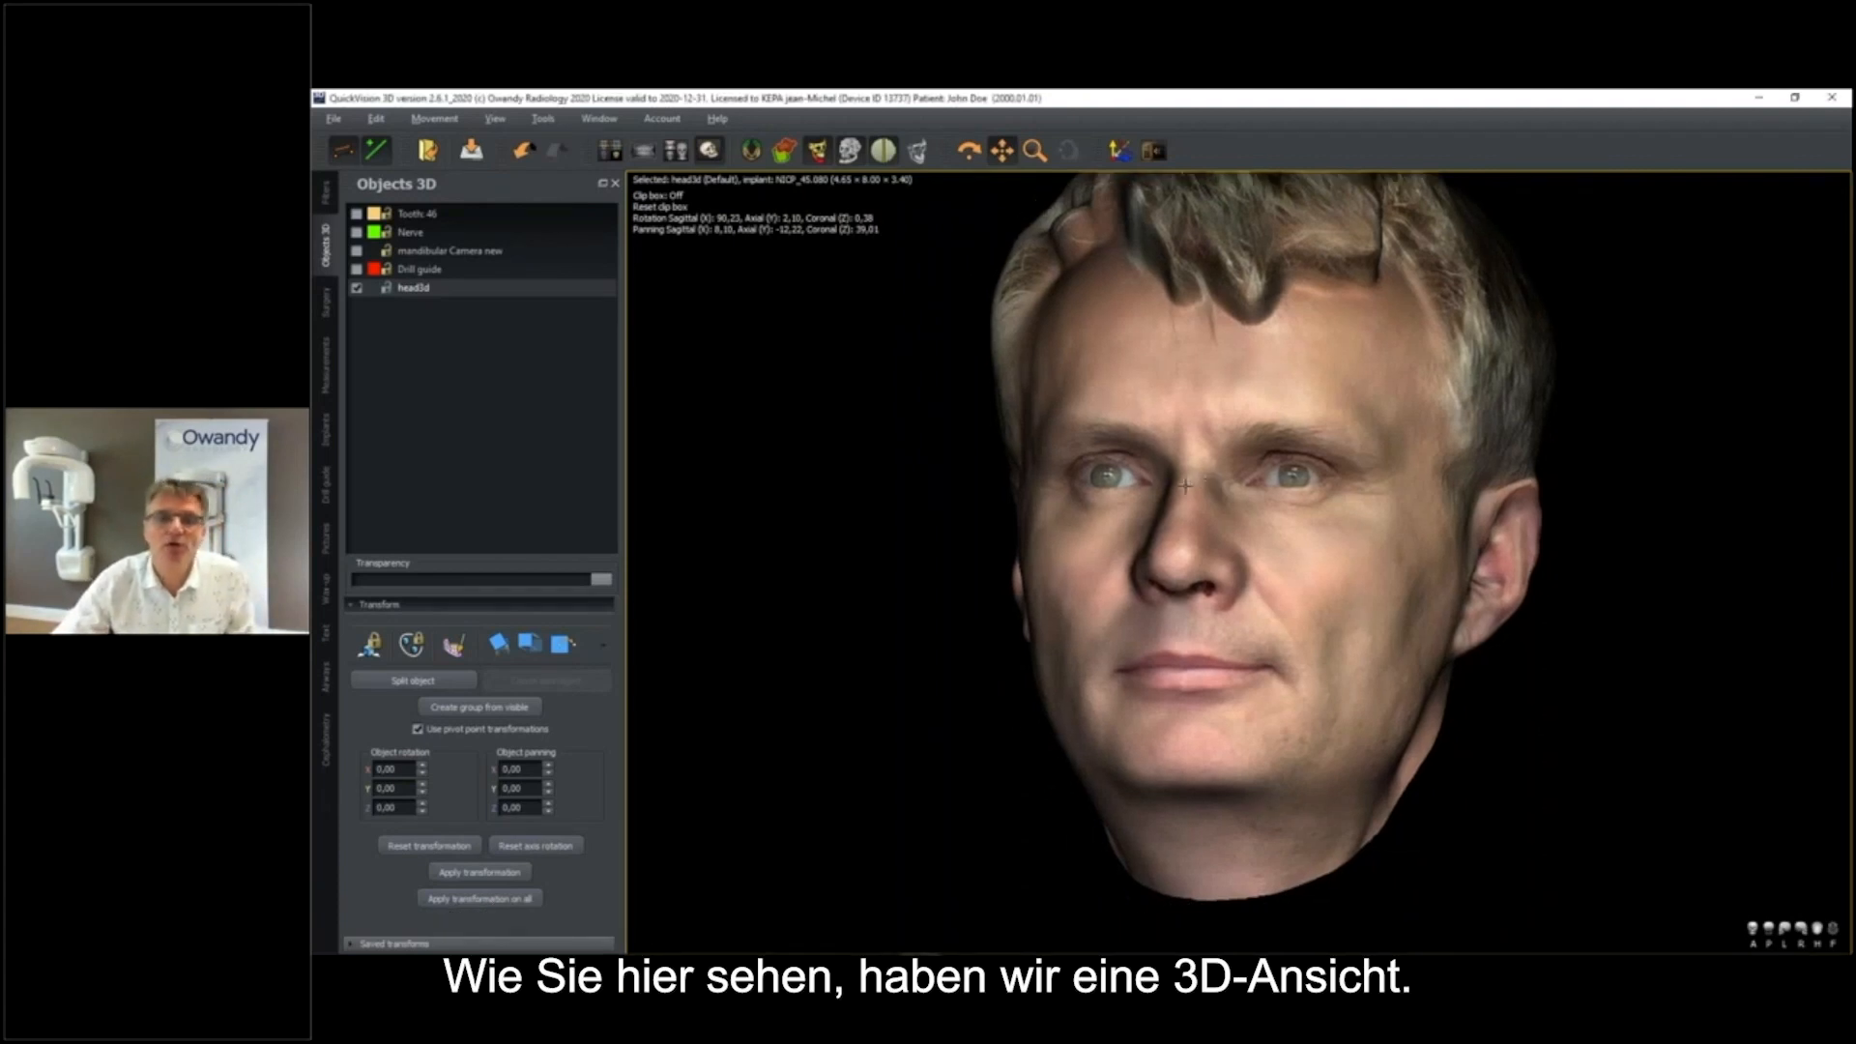
{"action": "left_click", "coordinate": [969, 151]}
{"action": "left_click_drag", "start_coordinate": [1241, 449], "coordinate": [647, 365]}
Make the head3d face scan fully transparent to reveal the underlying skull
{"action": "left_click_drag", "start_coordinate": [607, 581], "coordinate": [359, 585]}
{"action": "left_click_drag", "start_coordinate": [1187, 670], "coordinate": [1284, 580]}
{"action": "scroll", "coordinate": [1184, 628], "scroll_direction": "up", "scroll_amount": 3}
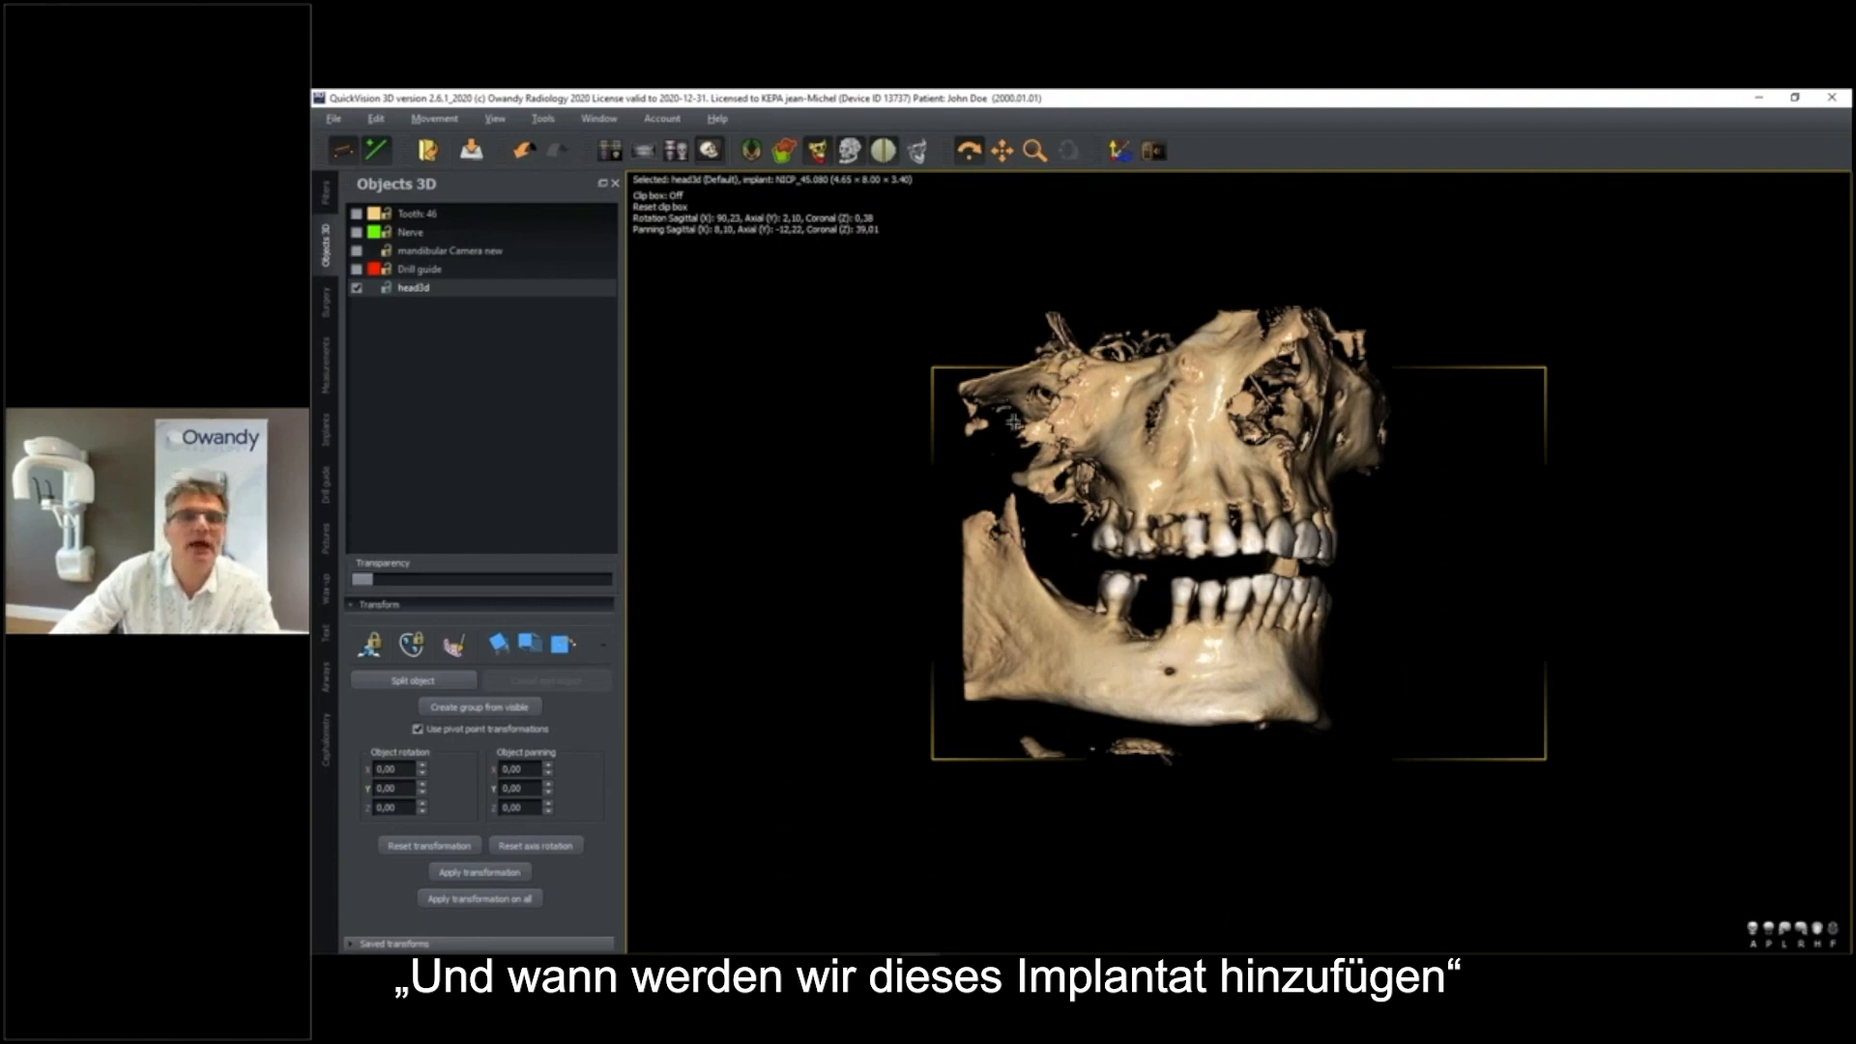
Crop the volume with the clip box to keep only the mandible, and turn the clip box off
{"action": "left_click", "coordinate": [669, 199]}
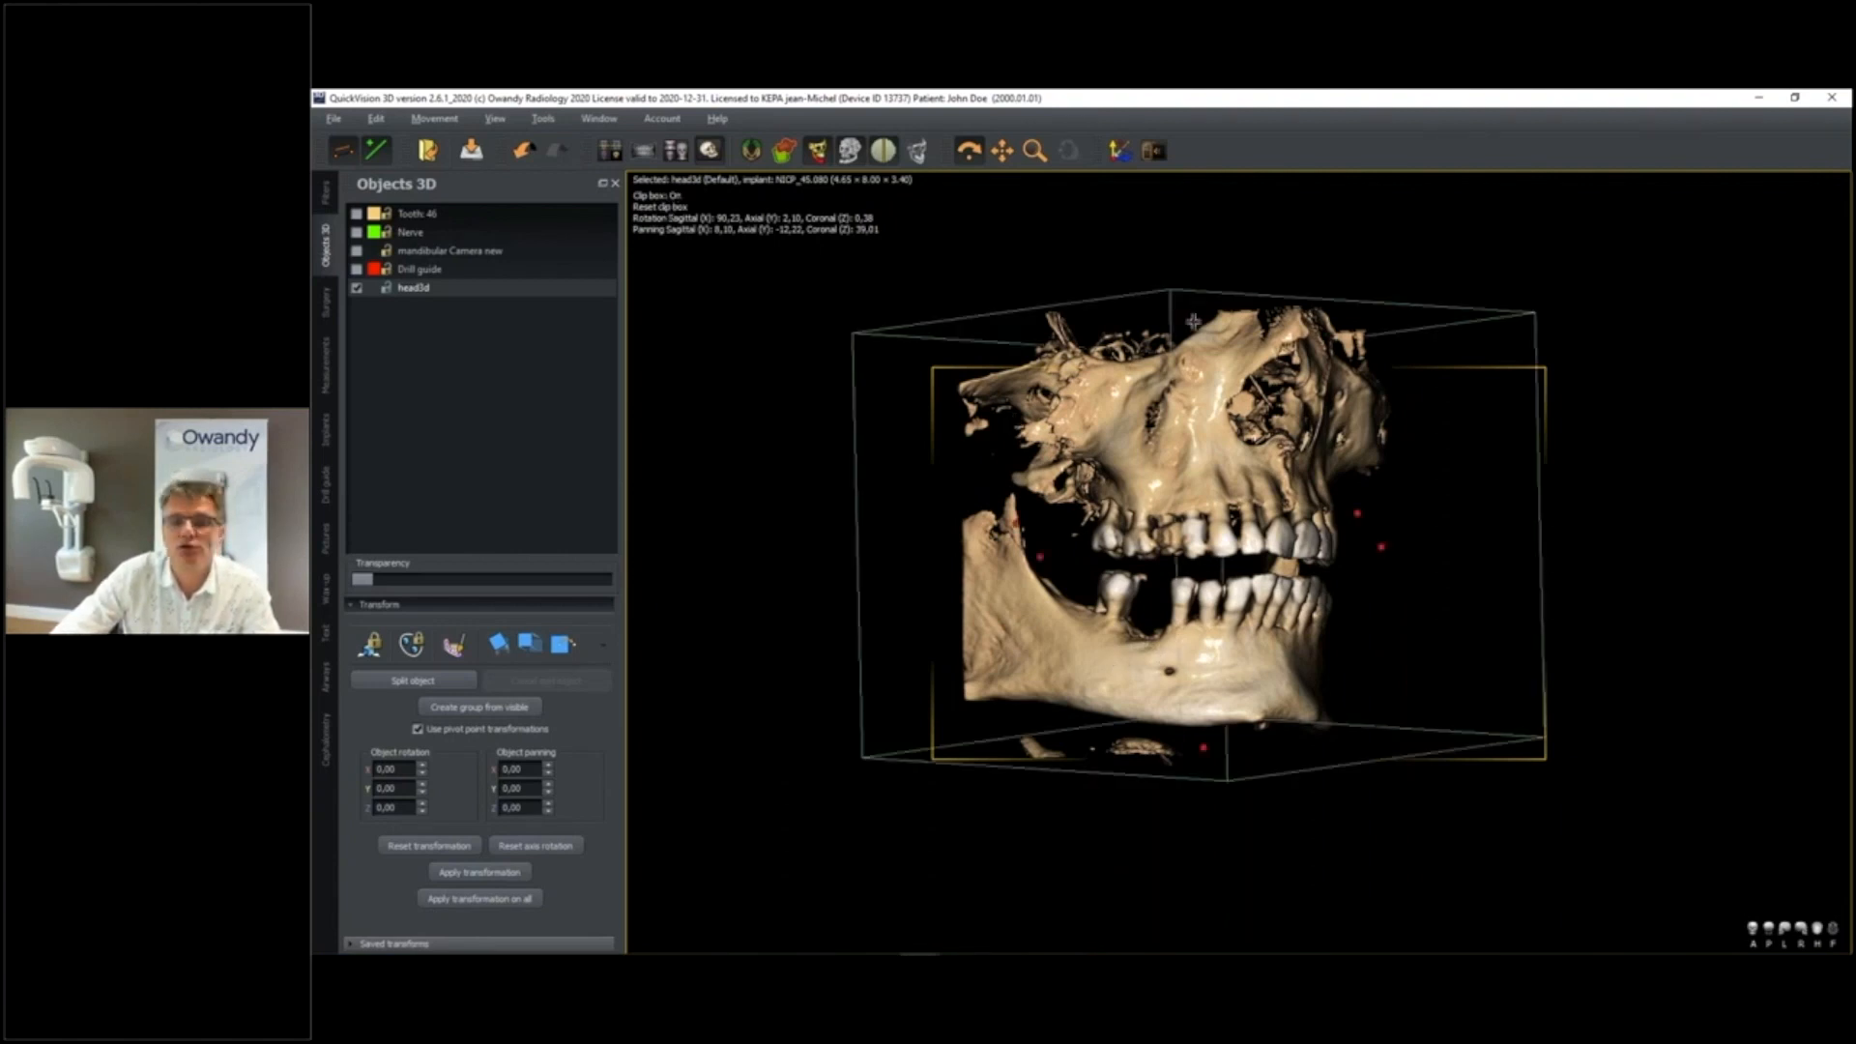
{"action": "left_click_drag", "start_coordinate": [1212, 545], "coordinate": [1212, 572]}
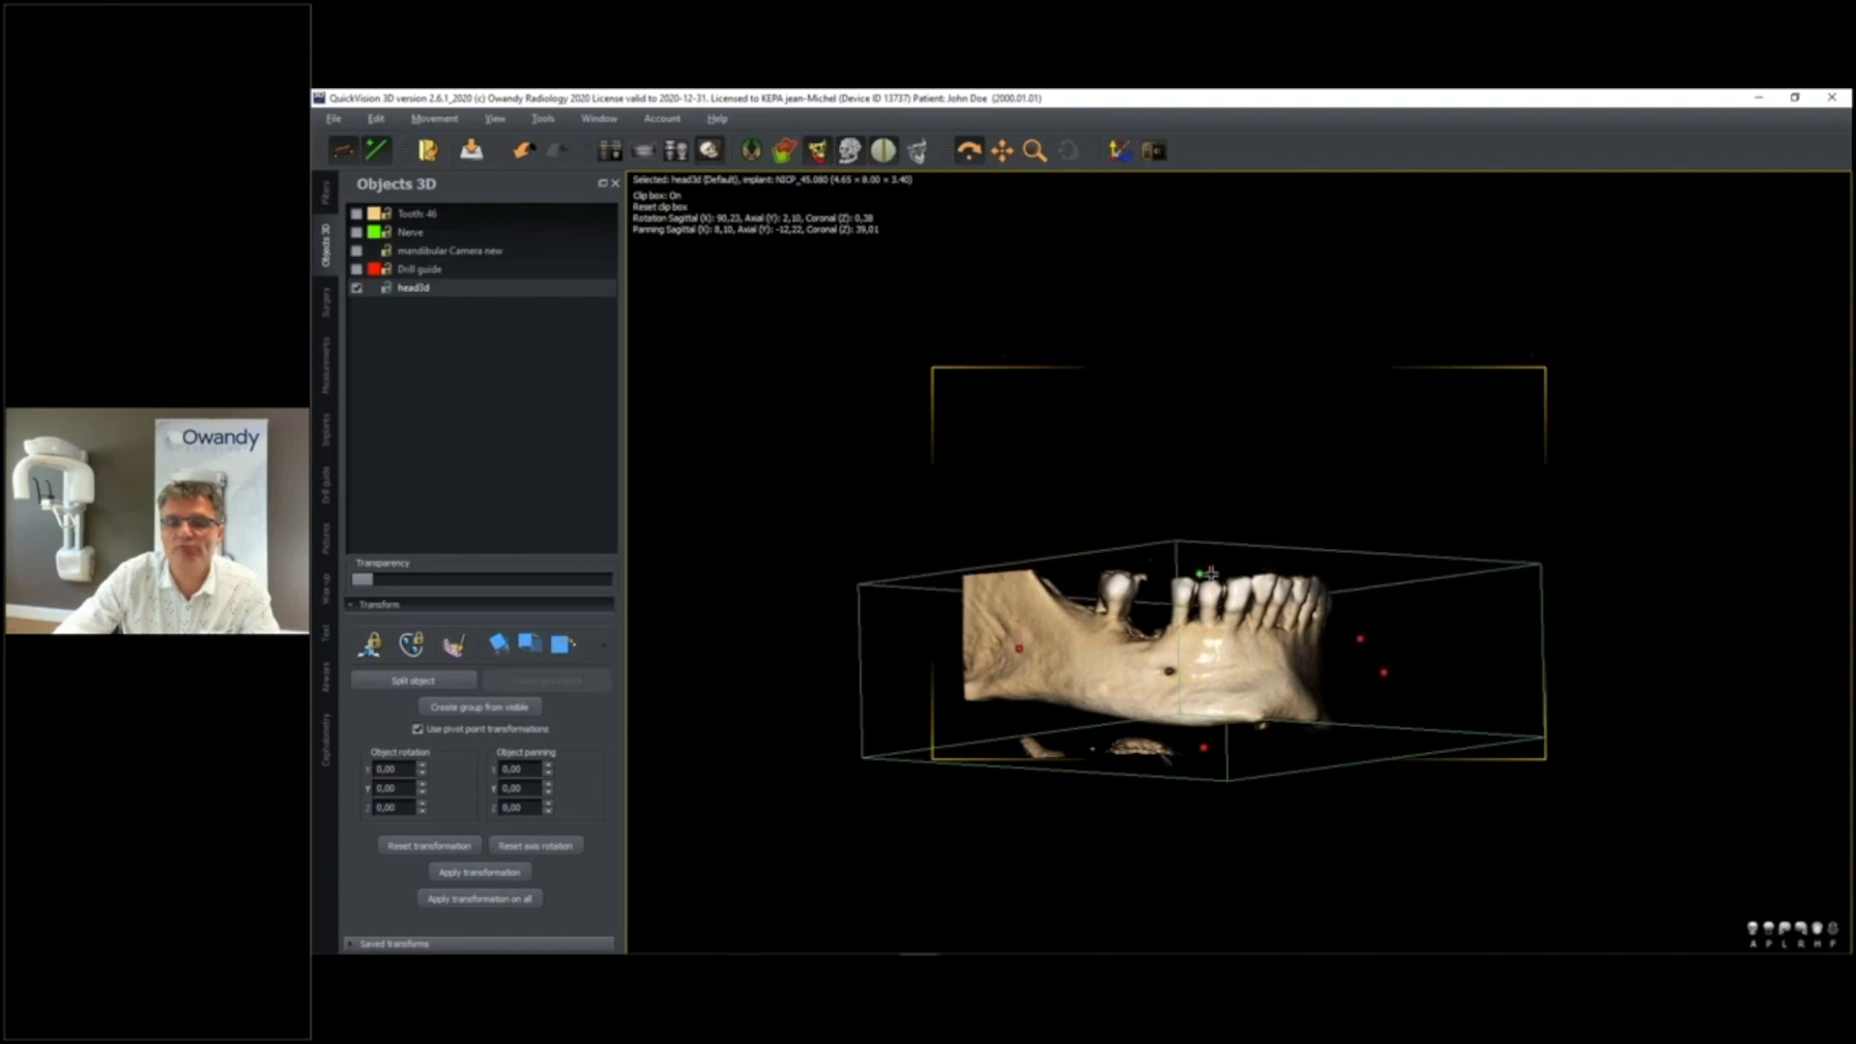
{"action": "left_click", "coordinate": [674, 198]}
Show the nerve and the tooth 46 implant in the mandible and examine their relative position
{"action": "left_click_drag", "start_coordinate": [1199, 540], "coordinate": [1206, 560]}
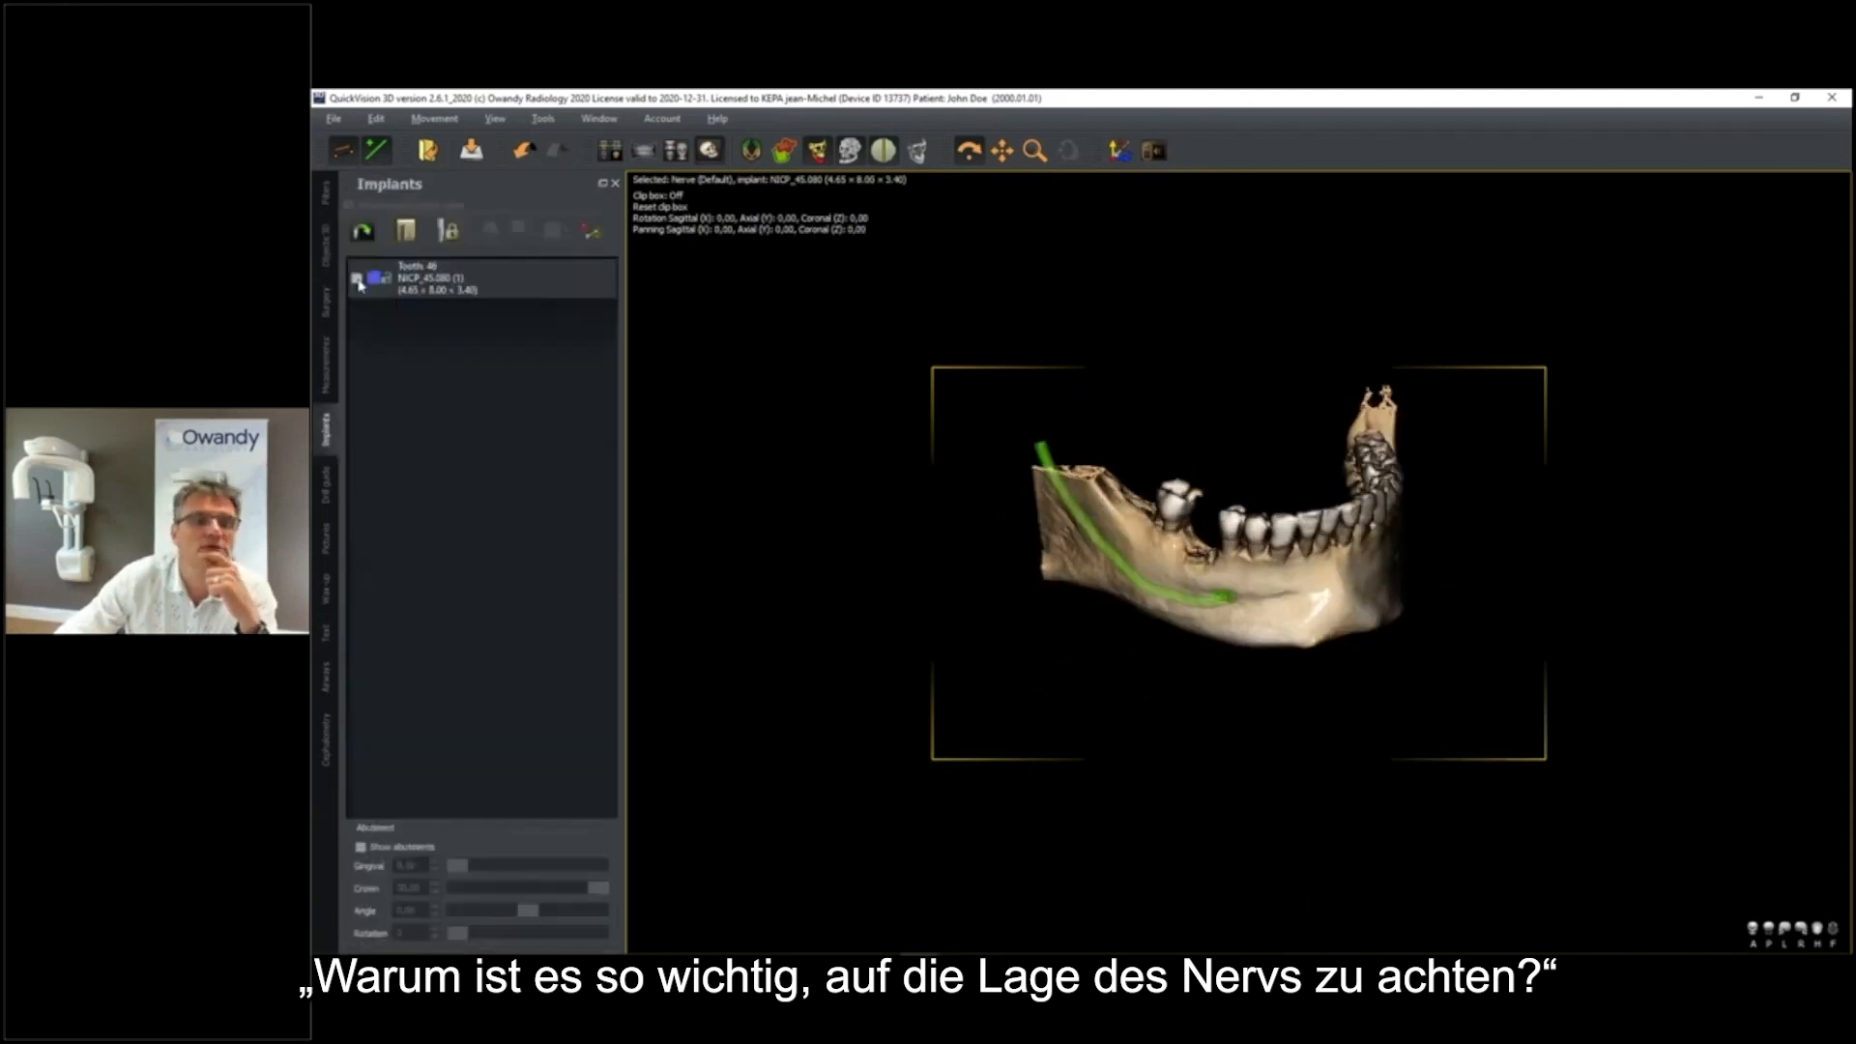
{"action": "left_click_drag", "start_coordinate": [1252, 564], "coordinate": [1197, 594]}
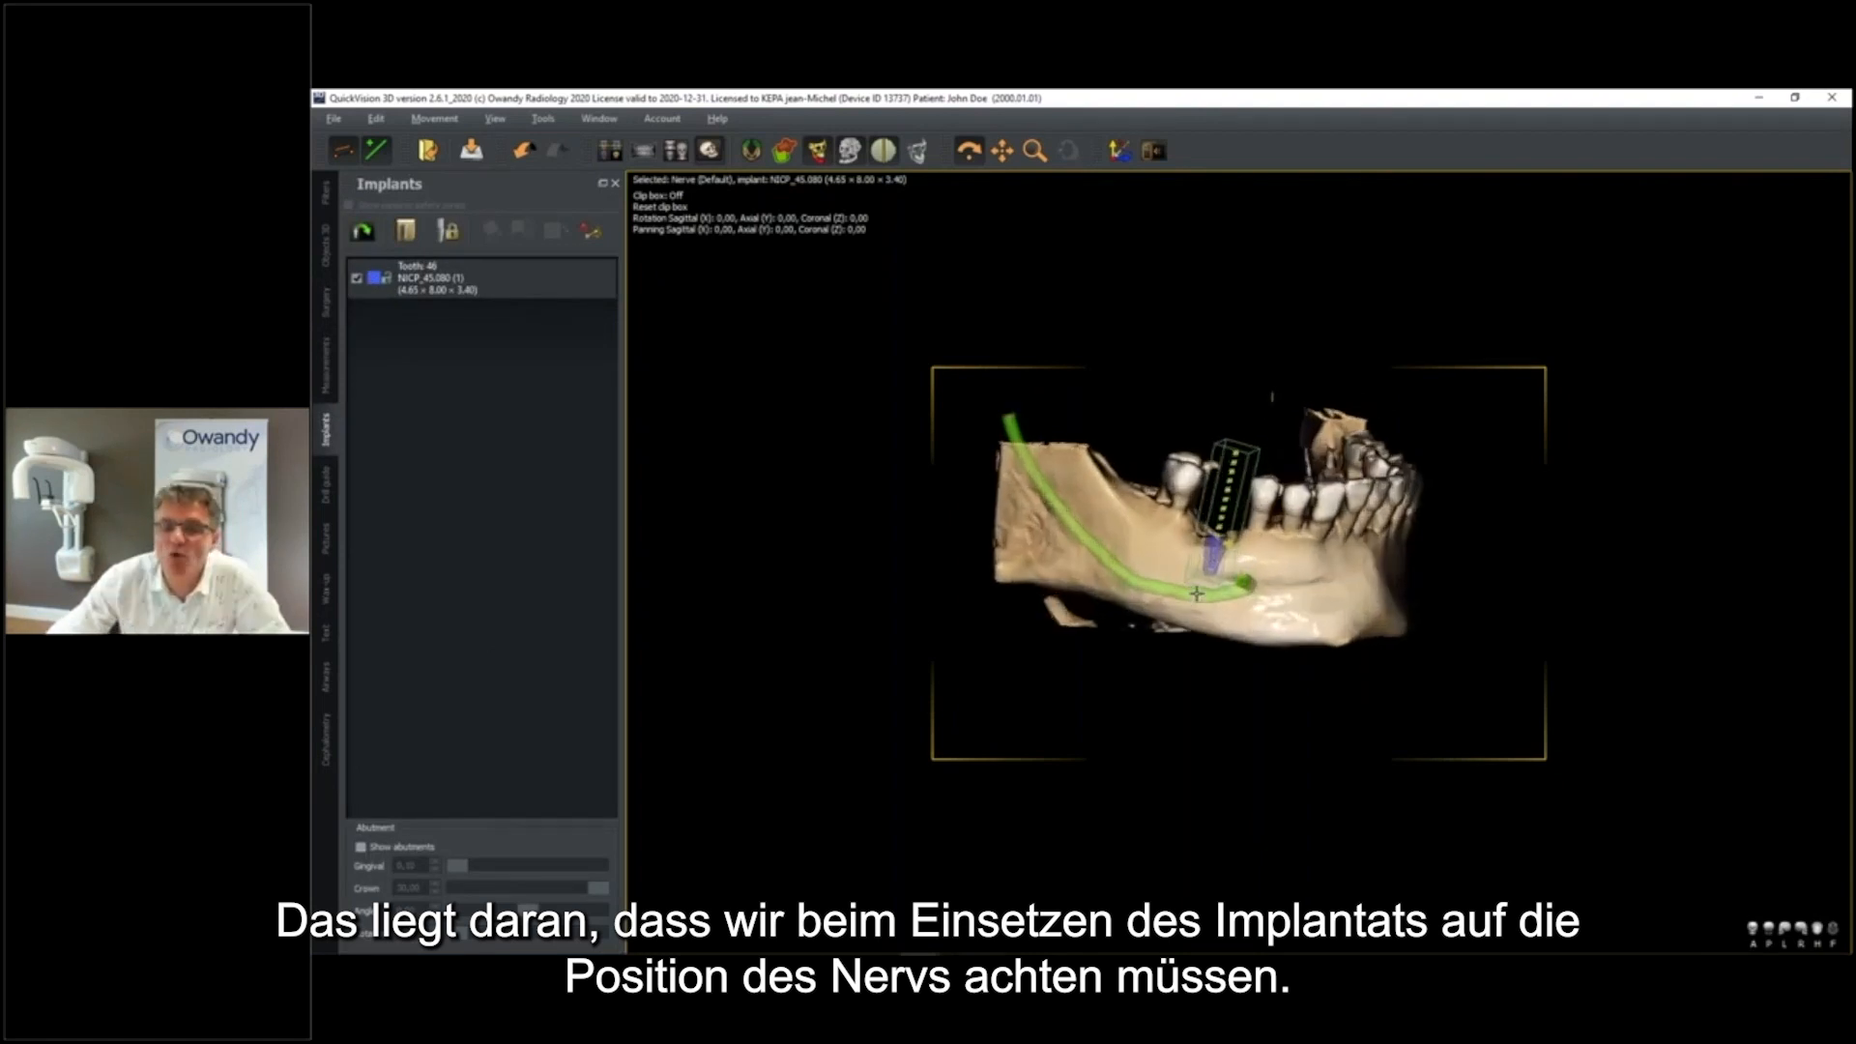
{"action": "left_click_drag", "start_coordinate": [1049, 527], "coordinate": [1177, 610]}
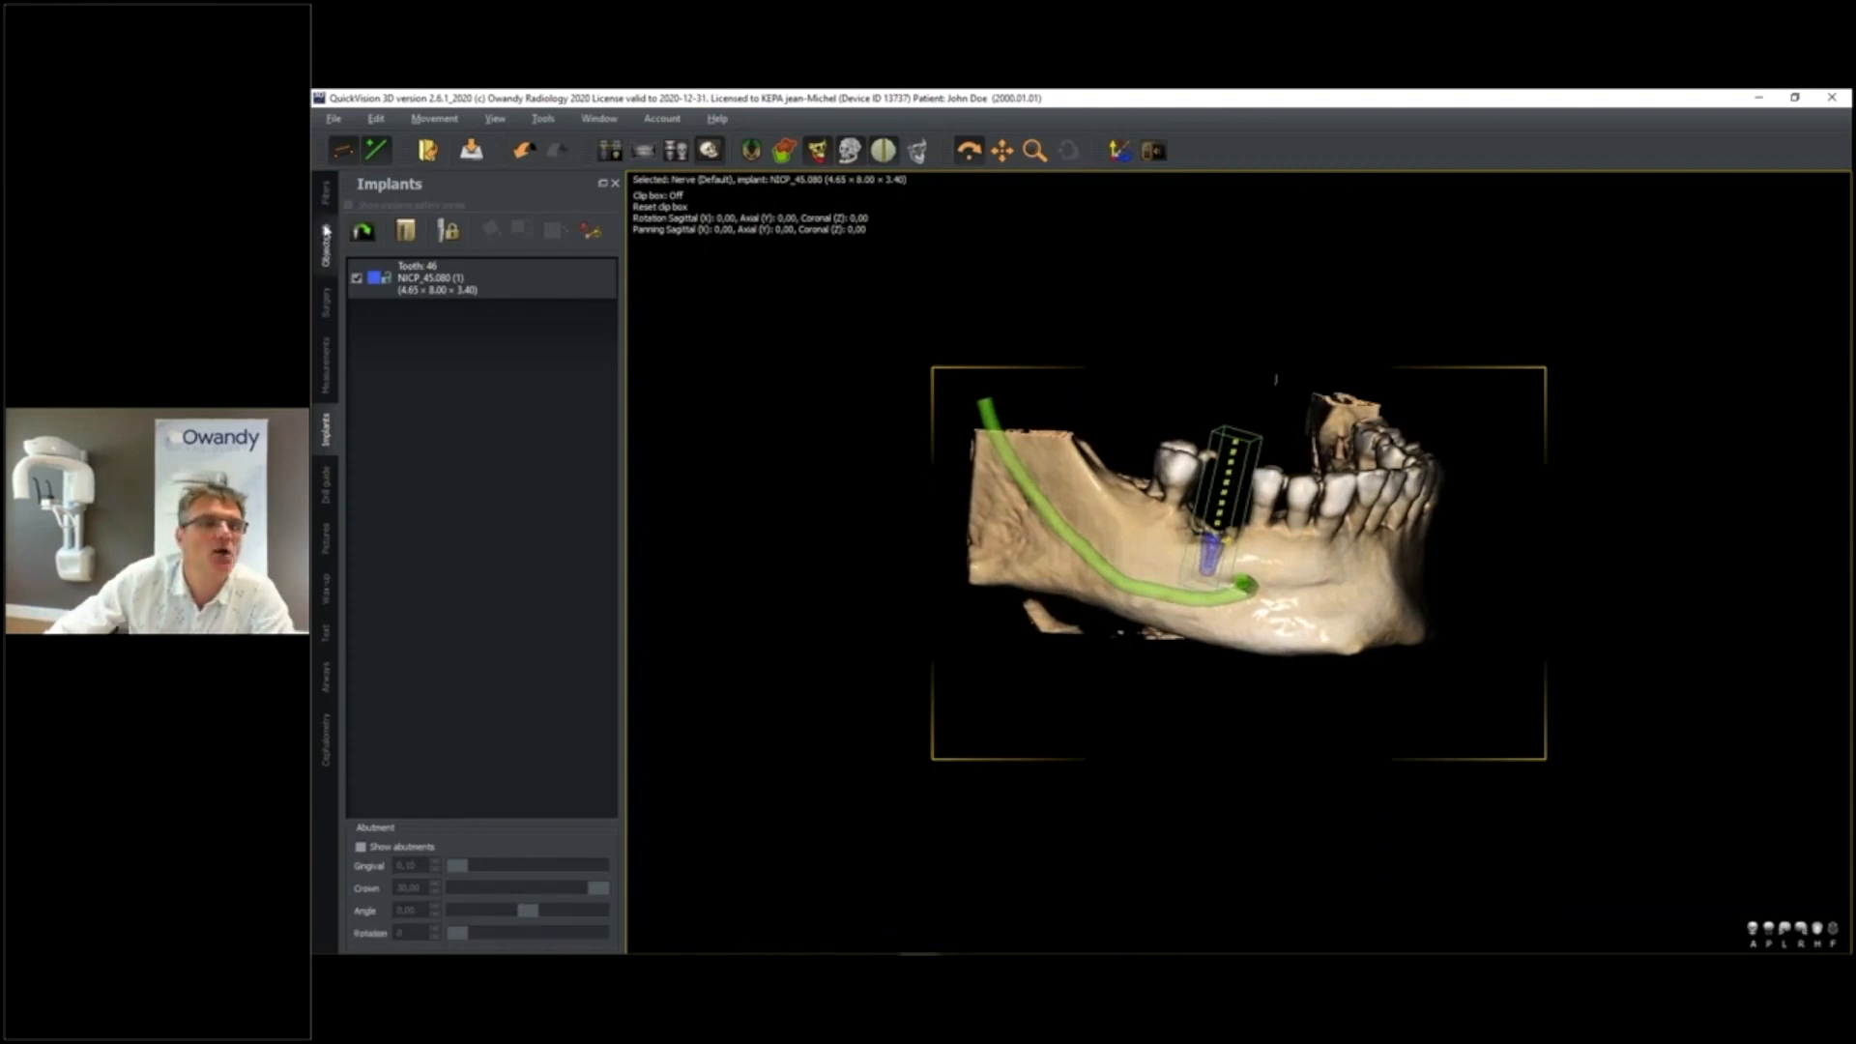
Show the Tooth 46 crown and apply its saved Default transform to seat it above the implant
{"action": "left_click", "coordinate": [335, 256]}
{"action": "left_click", "coordinate": [356, 215]}
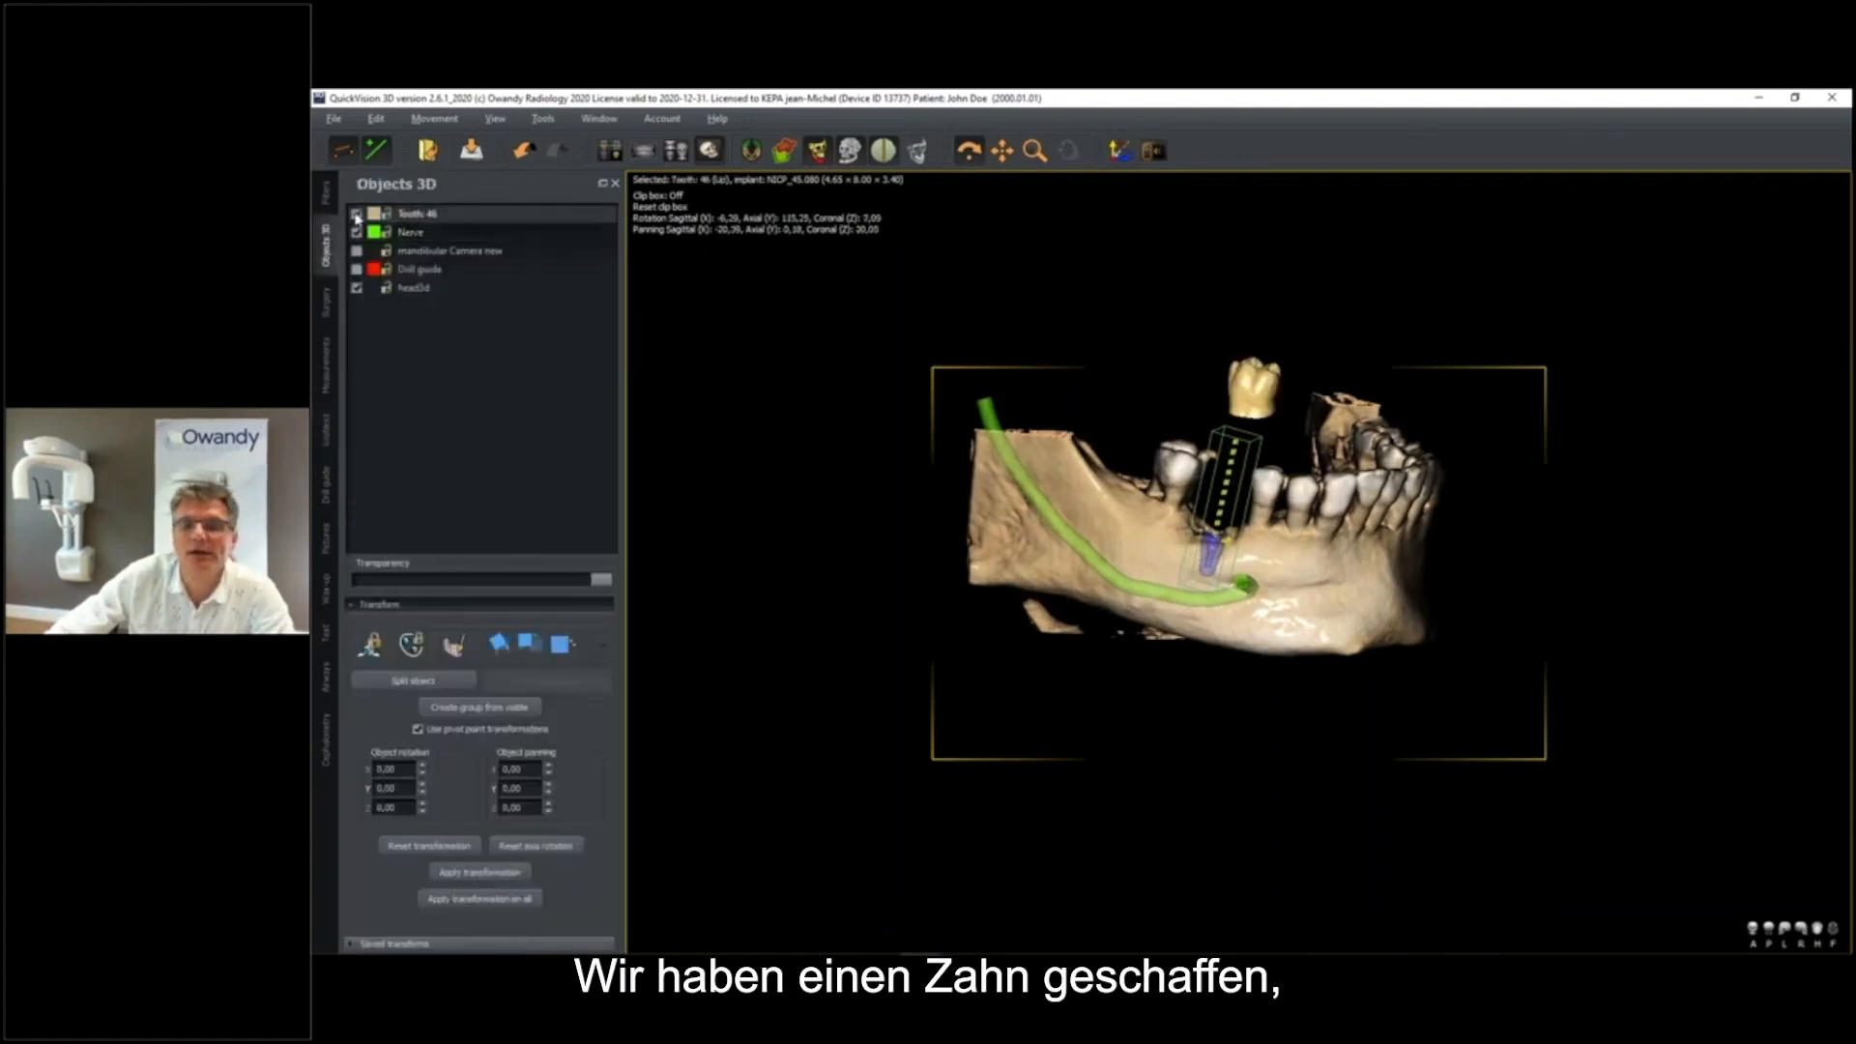
{"action": "left_click", "coordinate": [423, 944]}
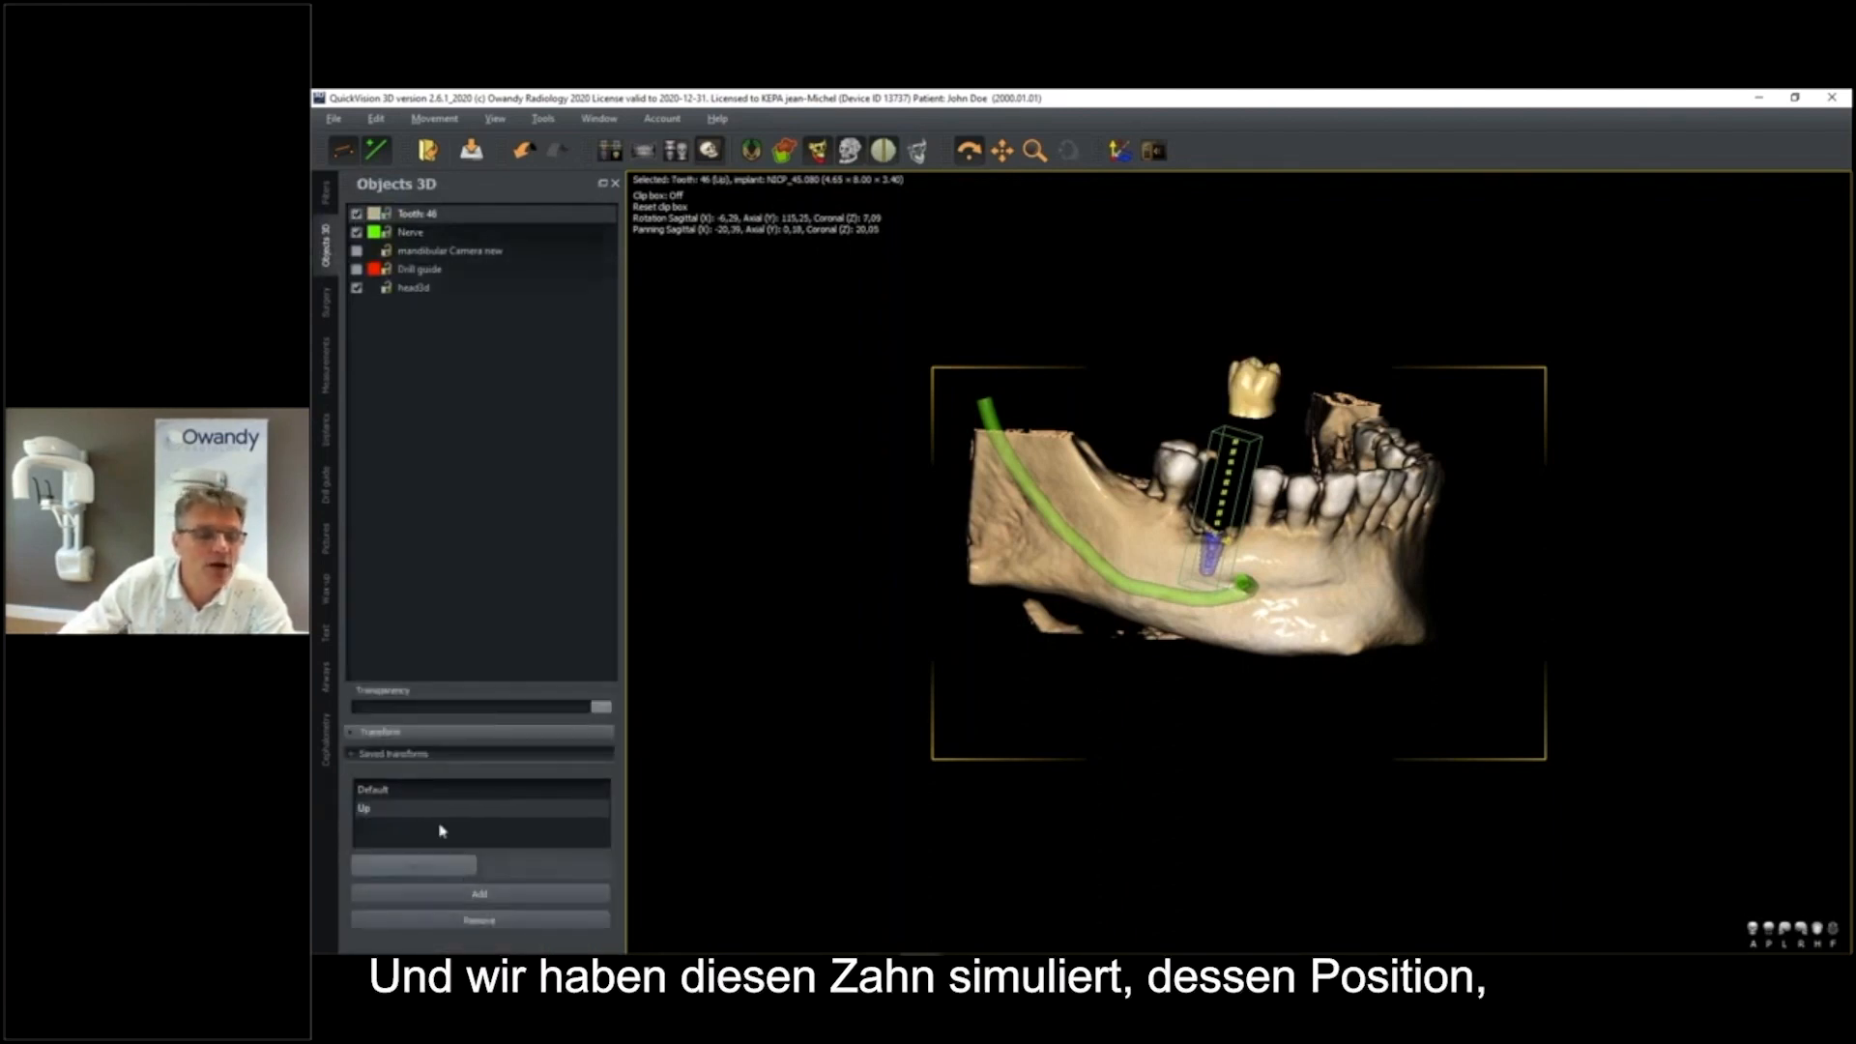
{"action": "left_click", "coordinate": [377, 790]}
{"action": "left_click_drag", "start_coordinate": [1387, 440], "coordinate": [1382, 575]}
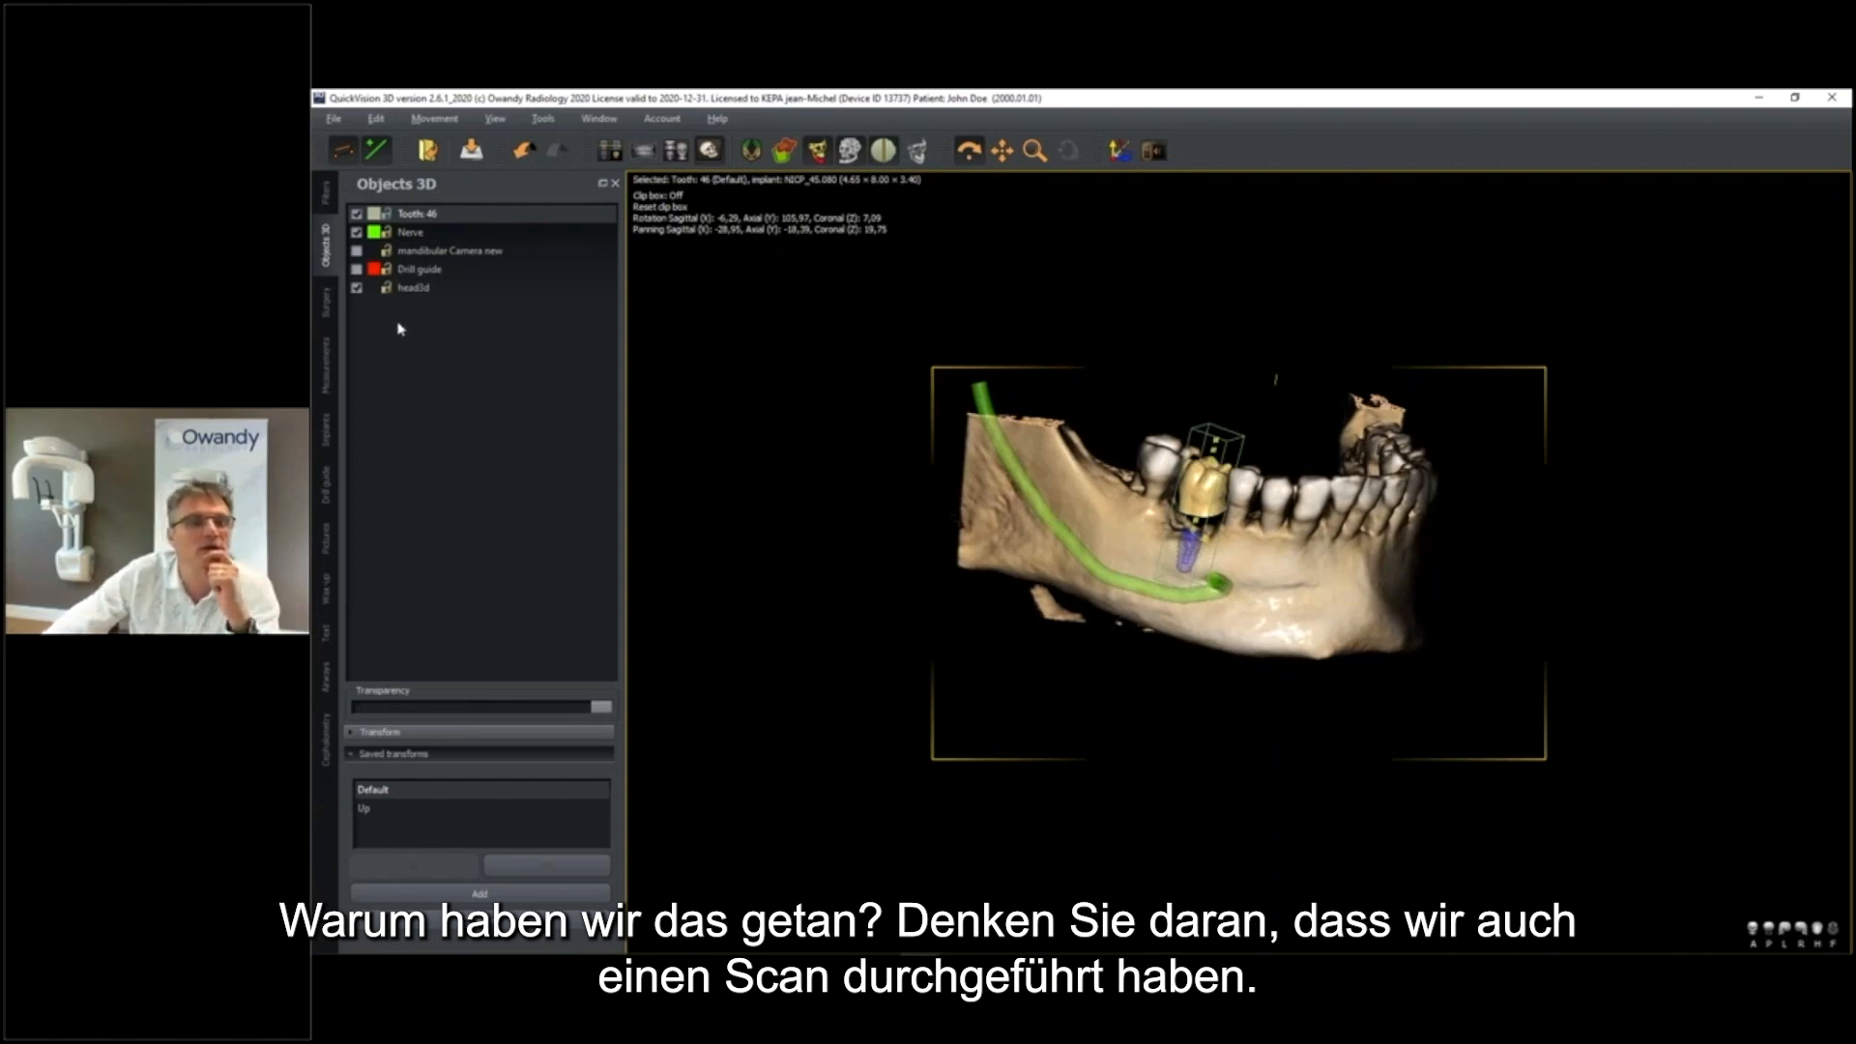
Show the "mandibular Camera new" intraoral scan and apply its saved Default transform to place it on the mandible
{"action": "left_click", "coordinate": [357, 250]}
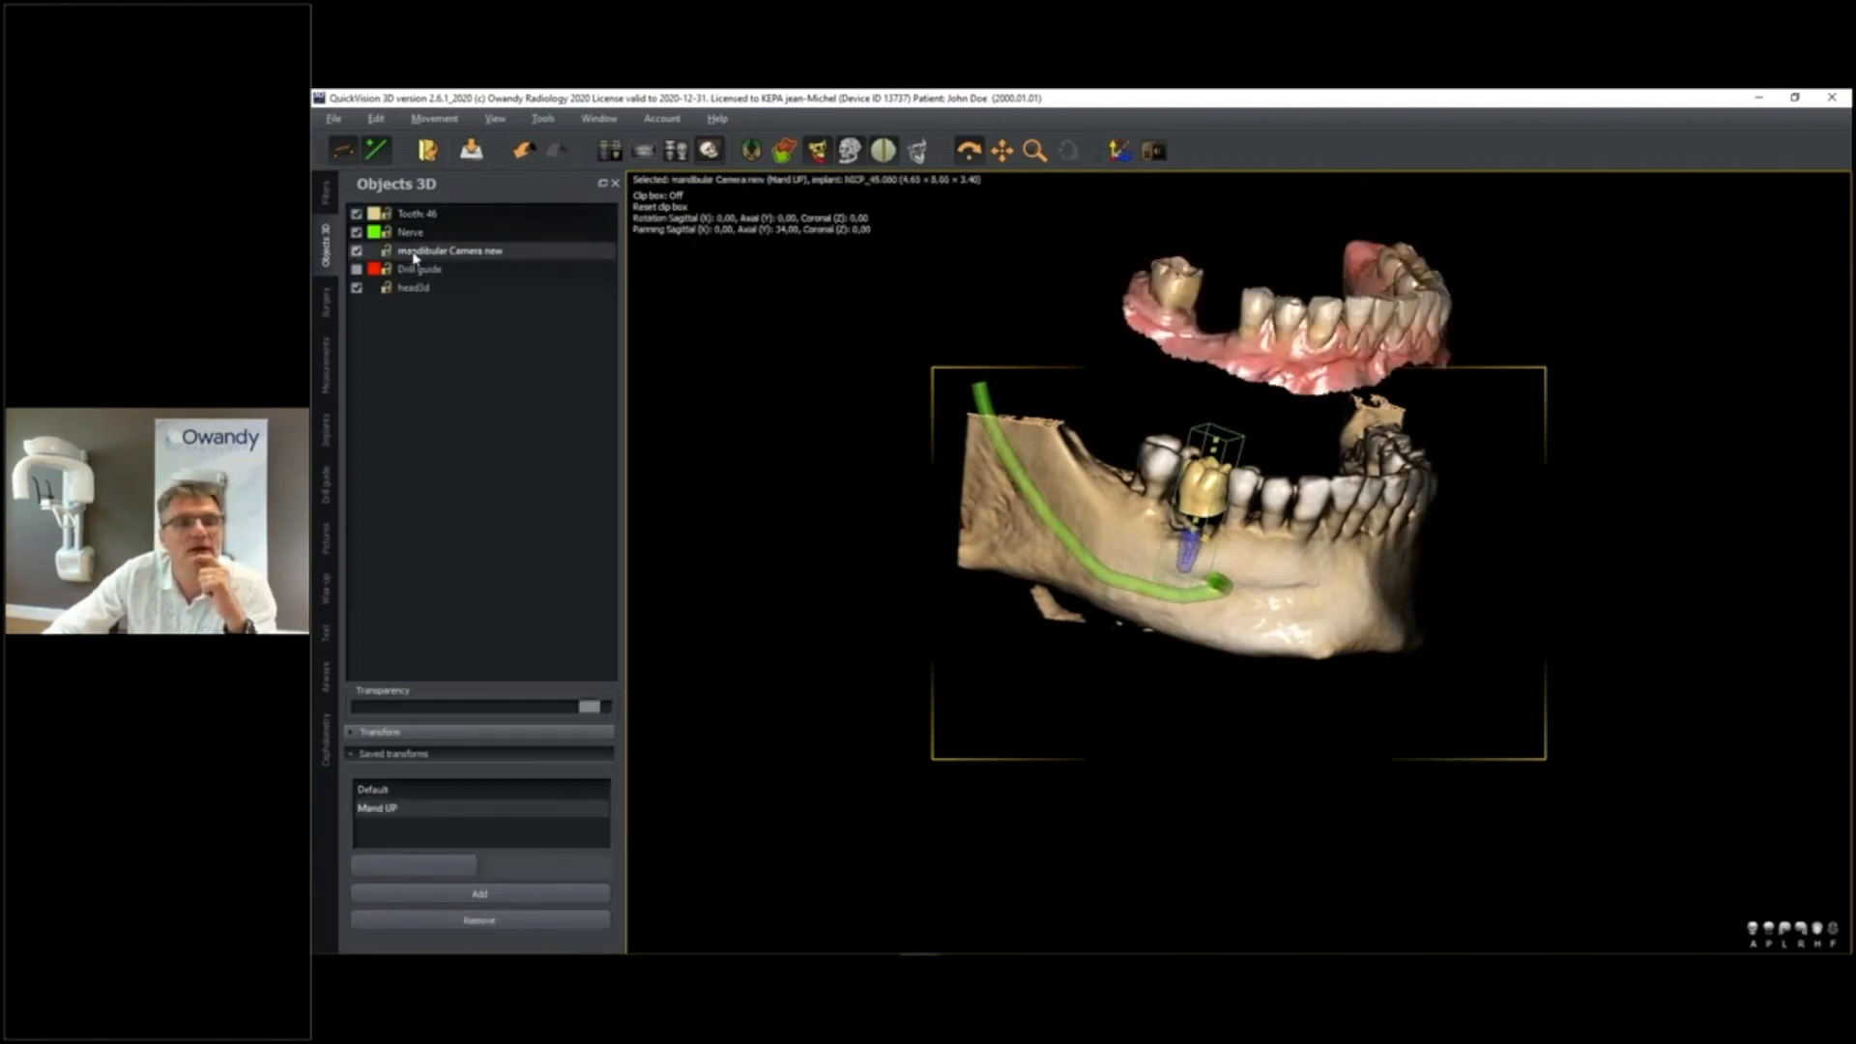
{"action": "left_click", "coordinate": [374, 790]}
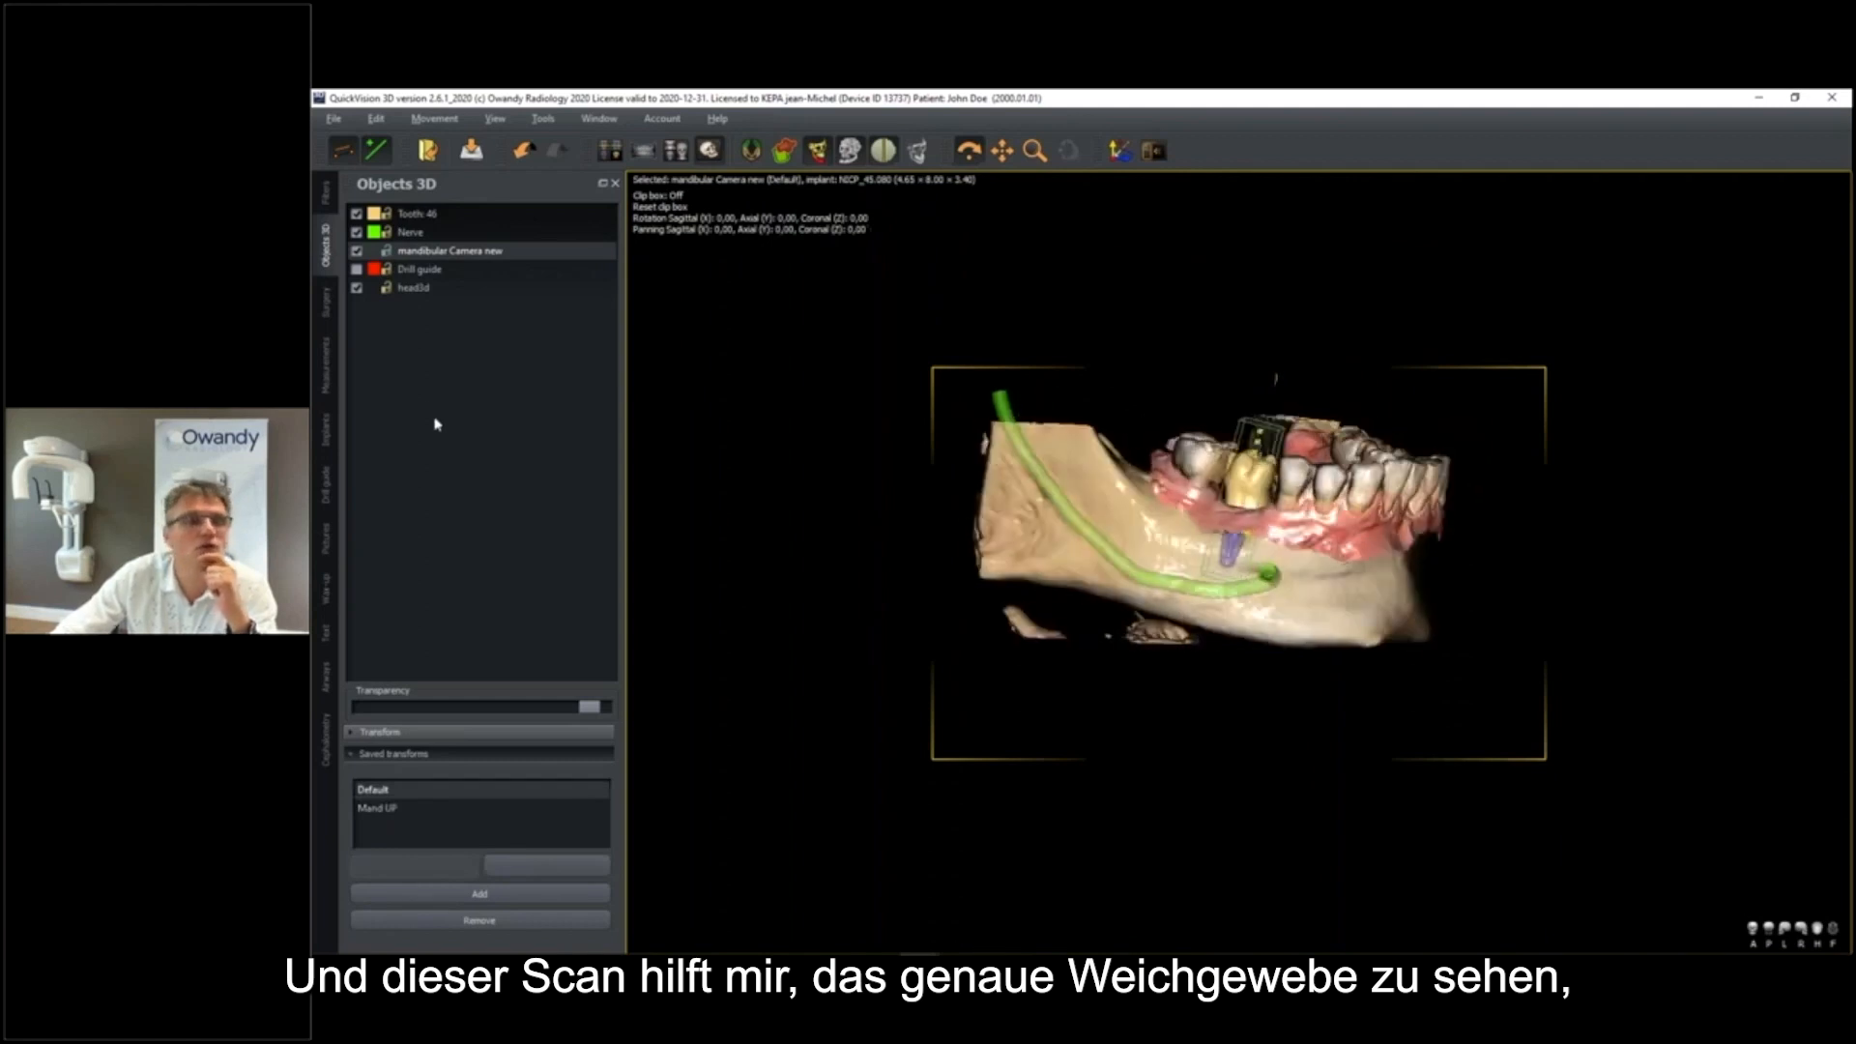
Hide the Tooth 46 crown to expose the implant site beneath the intraoral scan
{"action": "left_click", "coordinate": [360, 214]}
{"action": "left_click_drag", "start_coordinate": [1296, 532], "coordinate": [1278, 543]}
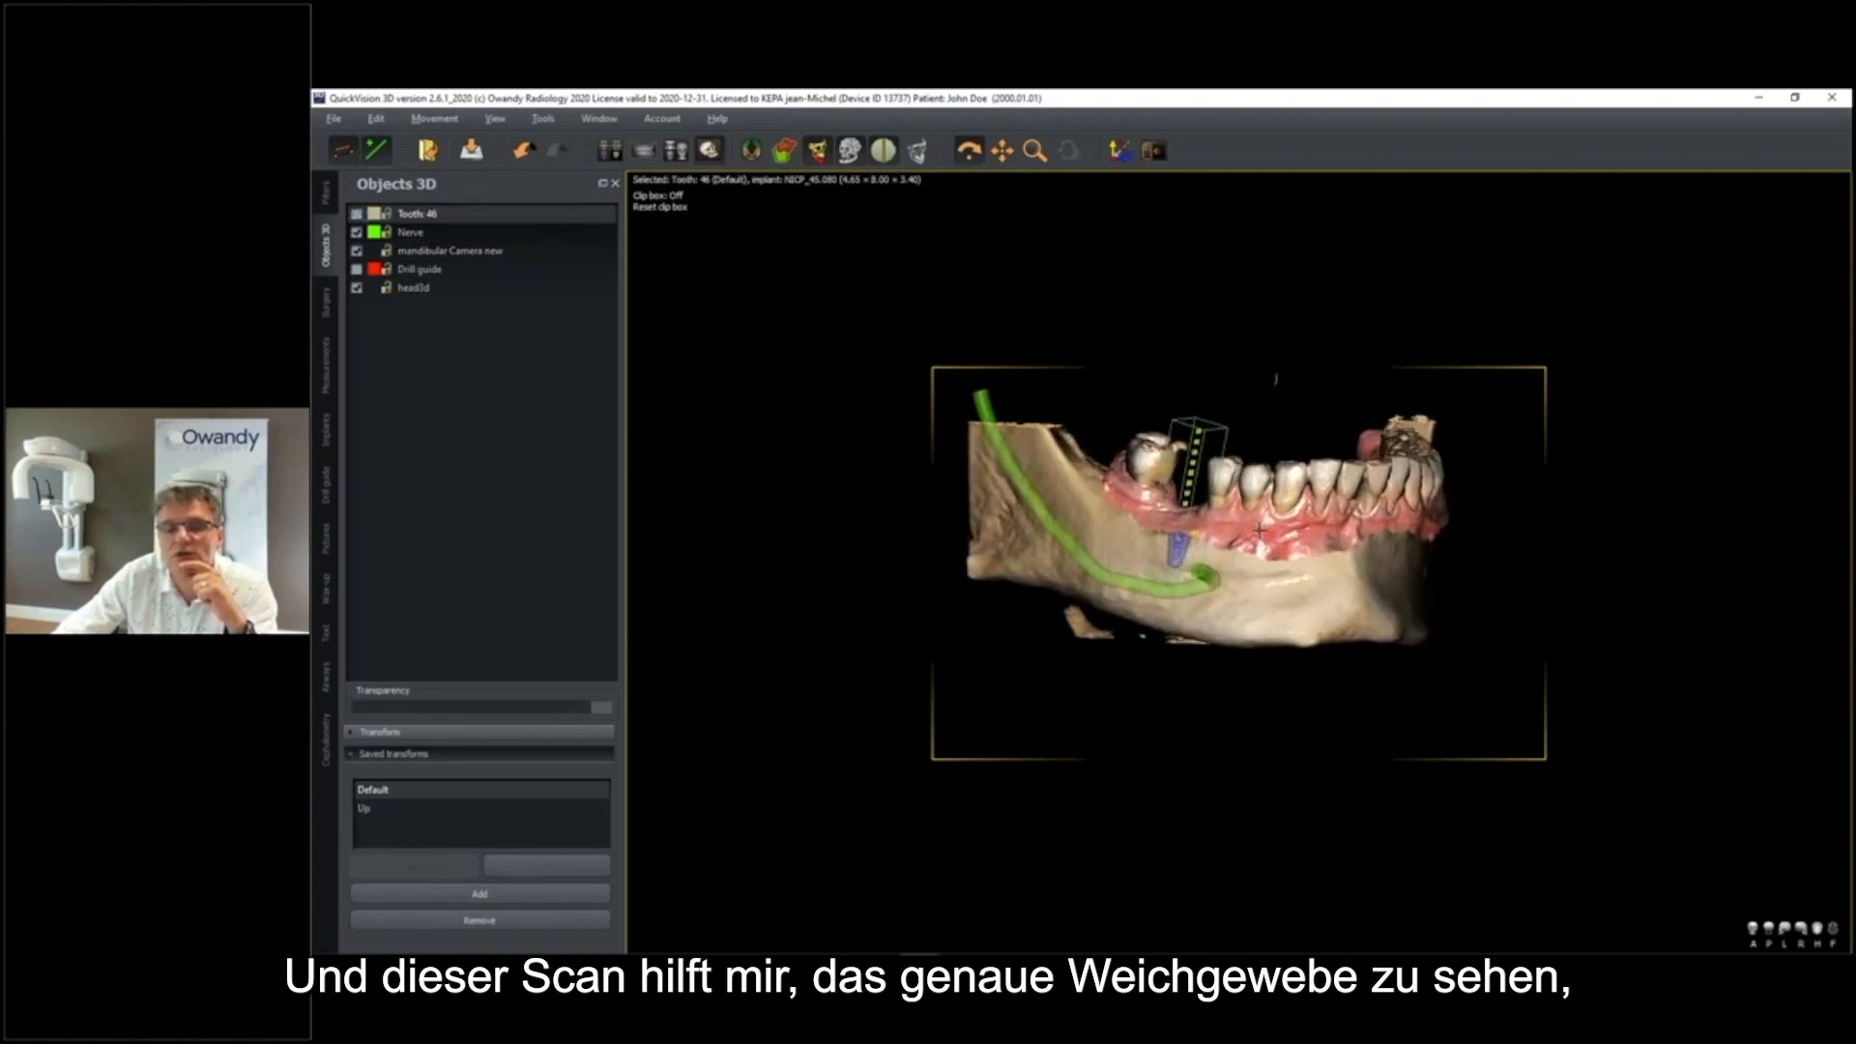
{"action": "left_click_drag", "start_coordinate": [1263, 527], "coordinate": [1259, 573]}
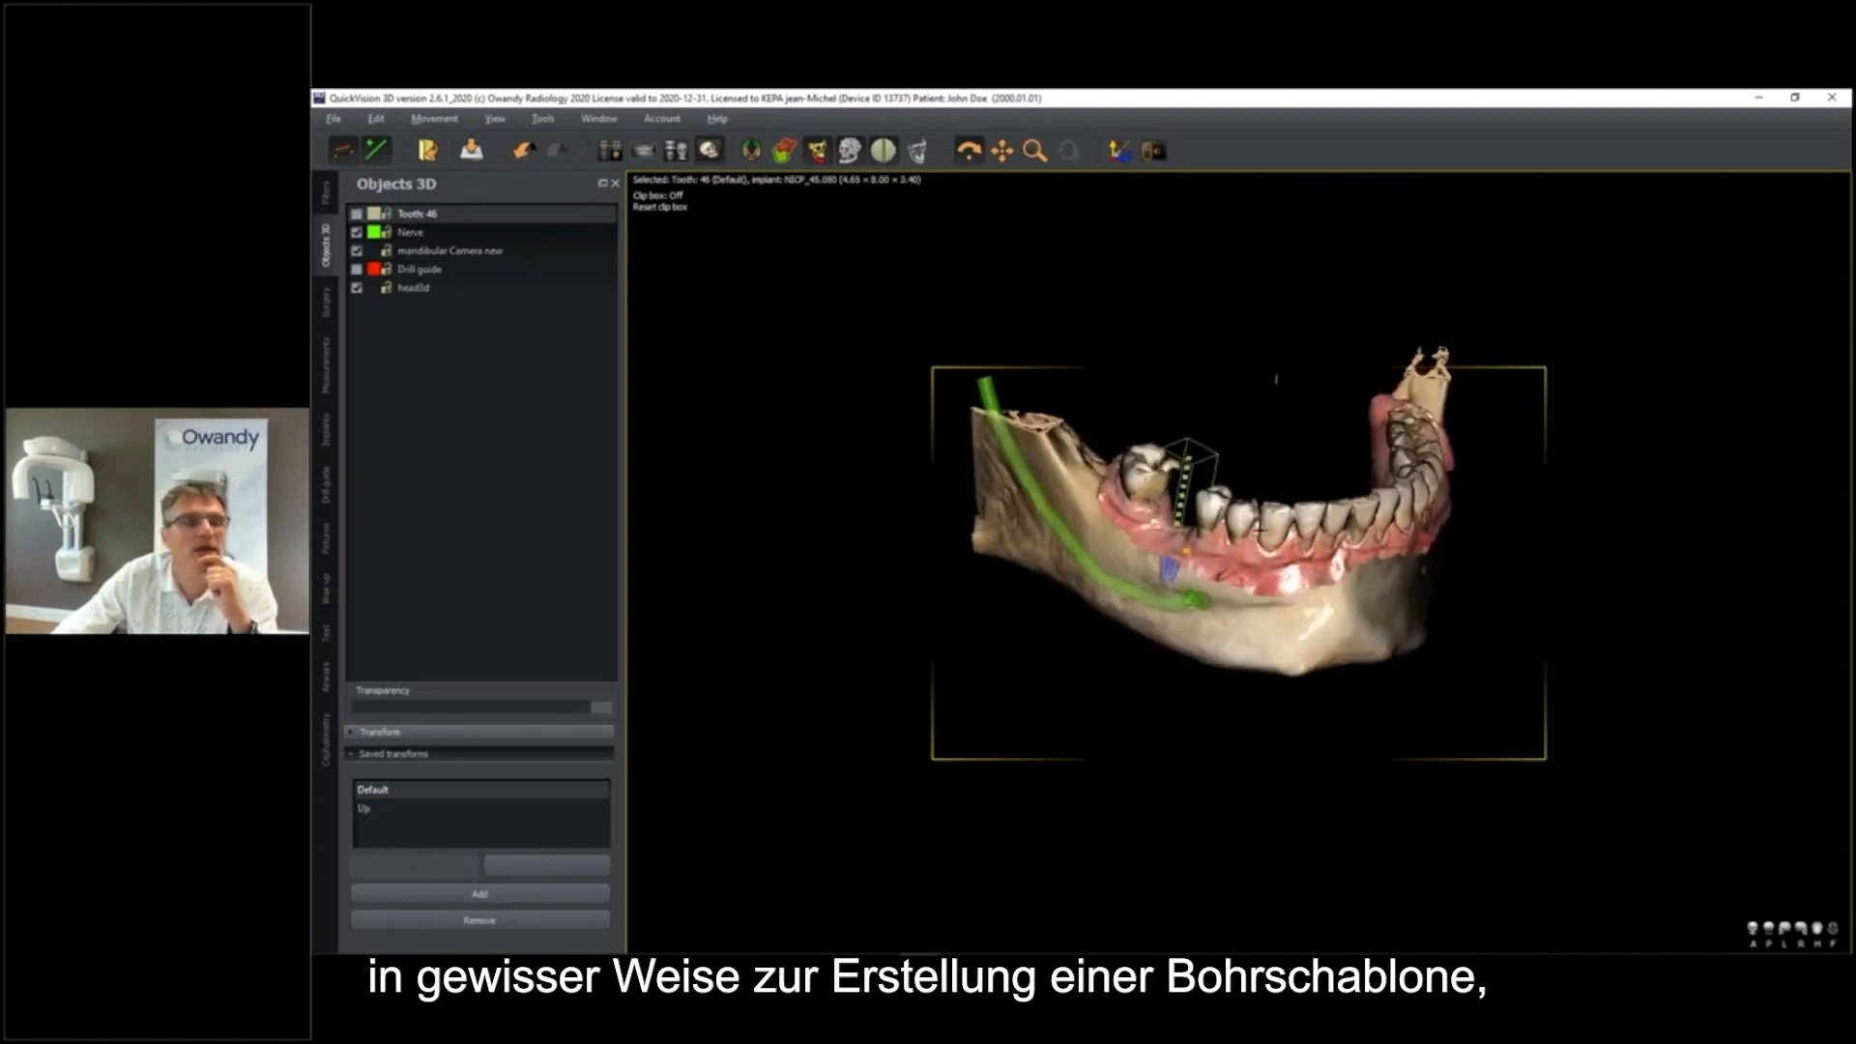
Show the drill guide and apply its saved Default transform to seat it on the teeth around the implant site
{"action": "left_click", "coordinate": [358, 271]}
{"action": "mouse_move", "coordinate": [1307, 477]}
{"action": "left_mouse_down"}
{"action": "mouse_move", "coordinate": [1253, 472]}
{"action": "mouse_move", "coordinate": [1288, 474]}
{"action": "left_mouse_up"}
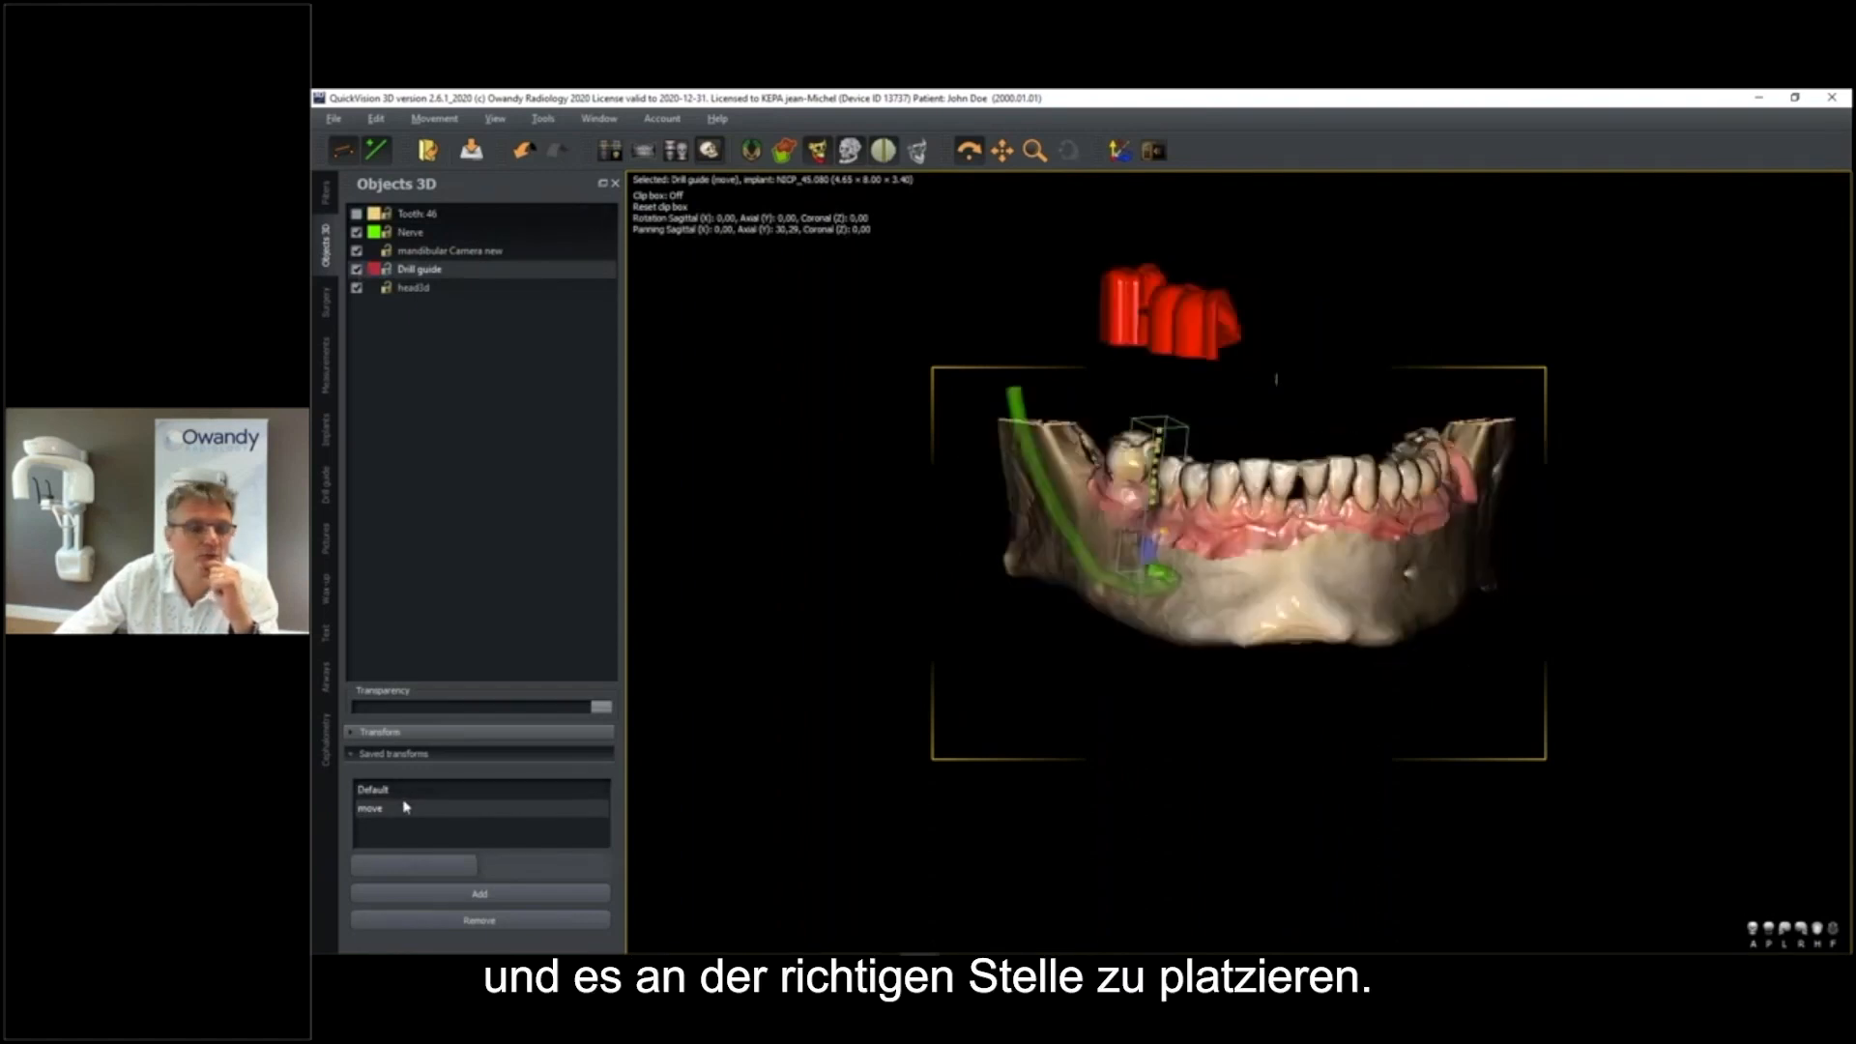
{"action": "left_click", "coordinate": [422, 792]}
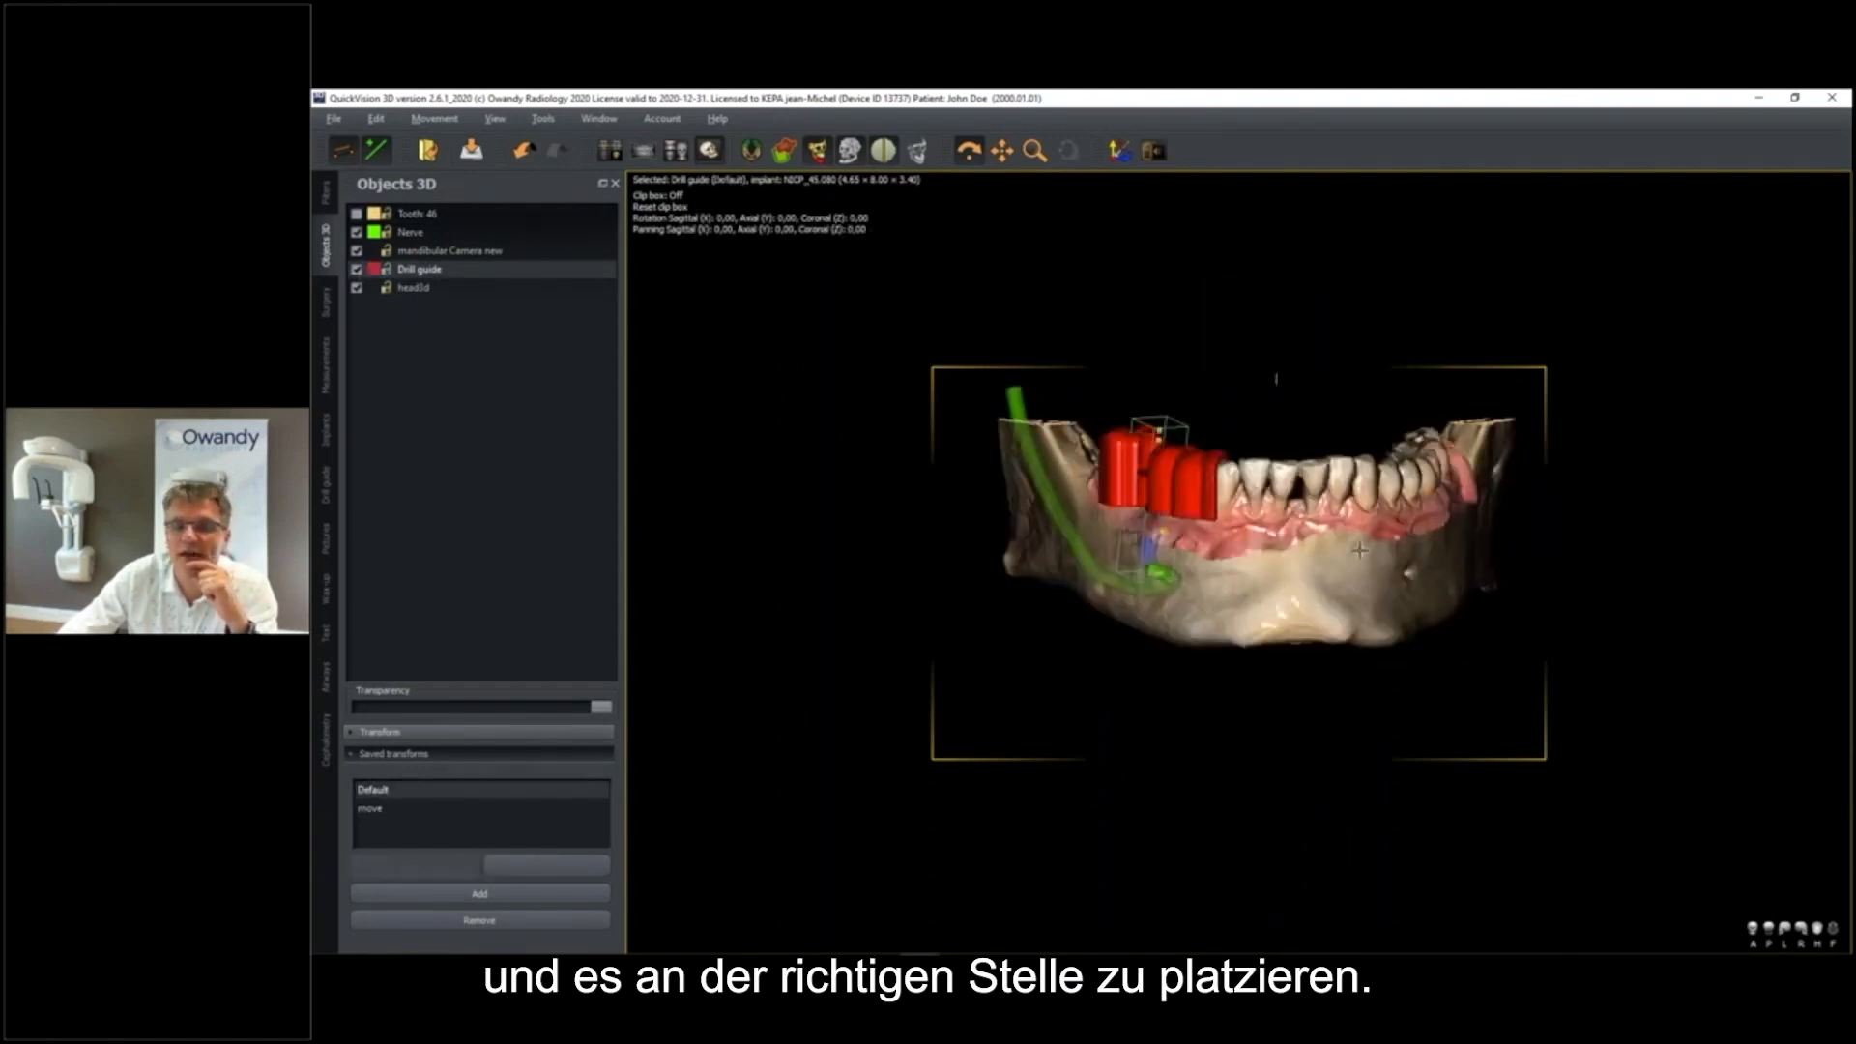
{"action": "left_click_drag", "start_coordinate": [1359, 550], "coordinate": [1379, 551]}
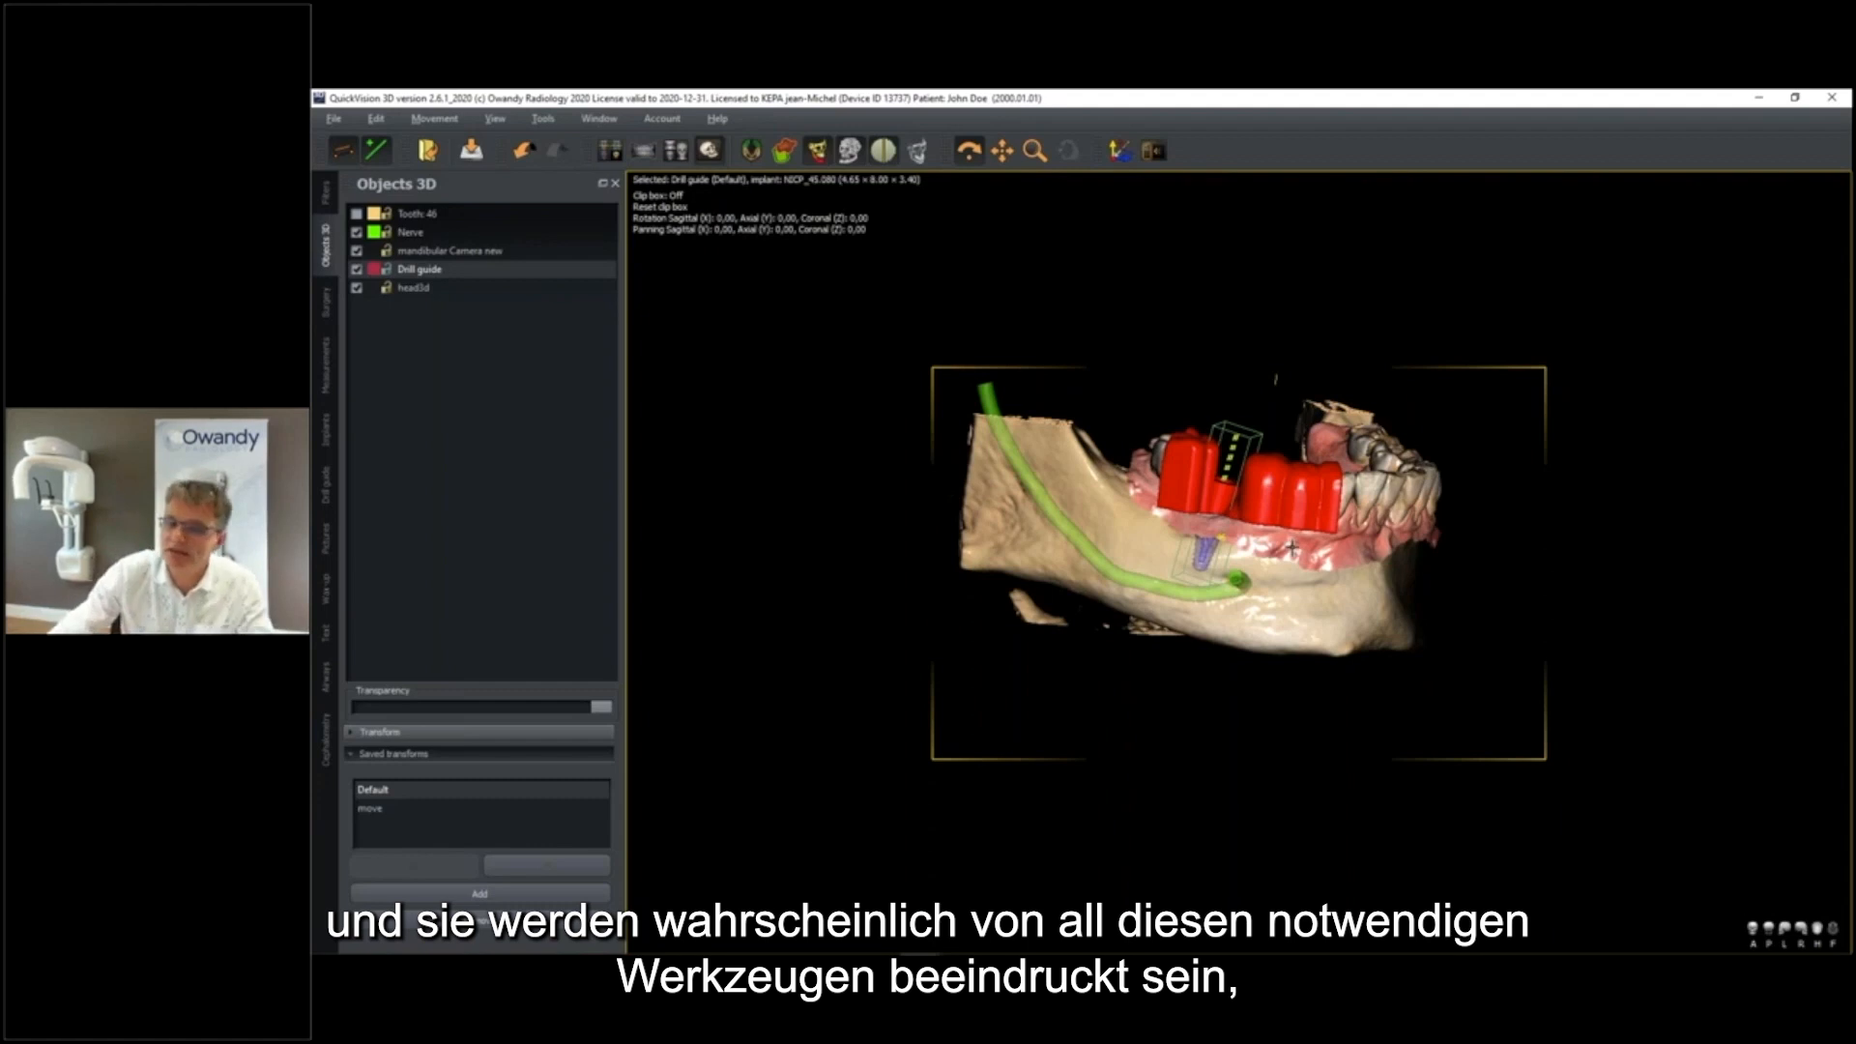
{"action": "left_click_drag", "start_coordinate": [1273, 542], "coordinate": [1271, 541]}
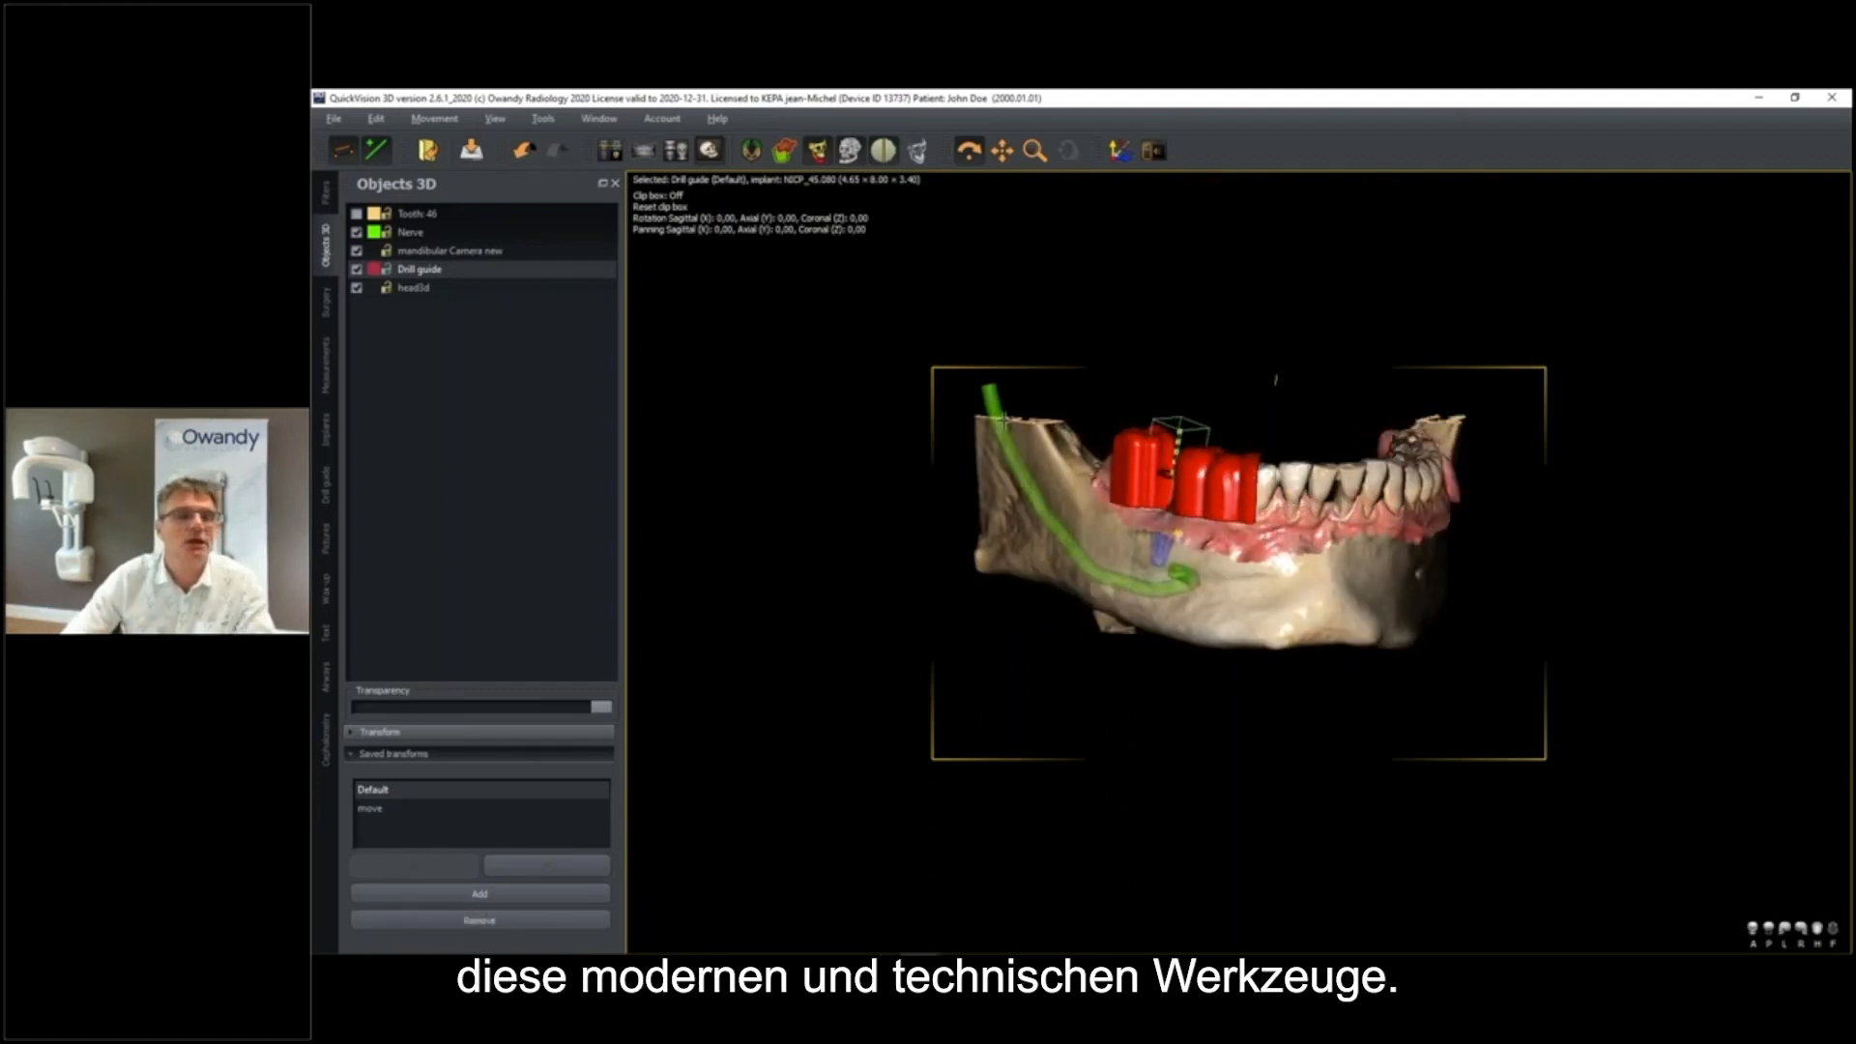
Make the head3d face scan opaque again so that it covers the mandible, and examine the face
{"action": "left_click", "coordinate": [413, 287]}
{"action": "left_click_drag", "start_coordinate": [364, 707], "coordinate": [554, 719]}
{"action": "scroll", "coordinate": [1198, 568], "scroll_direction": "down", "scroll_amount": 3}
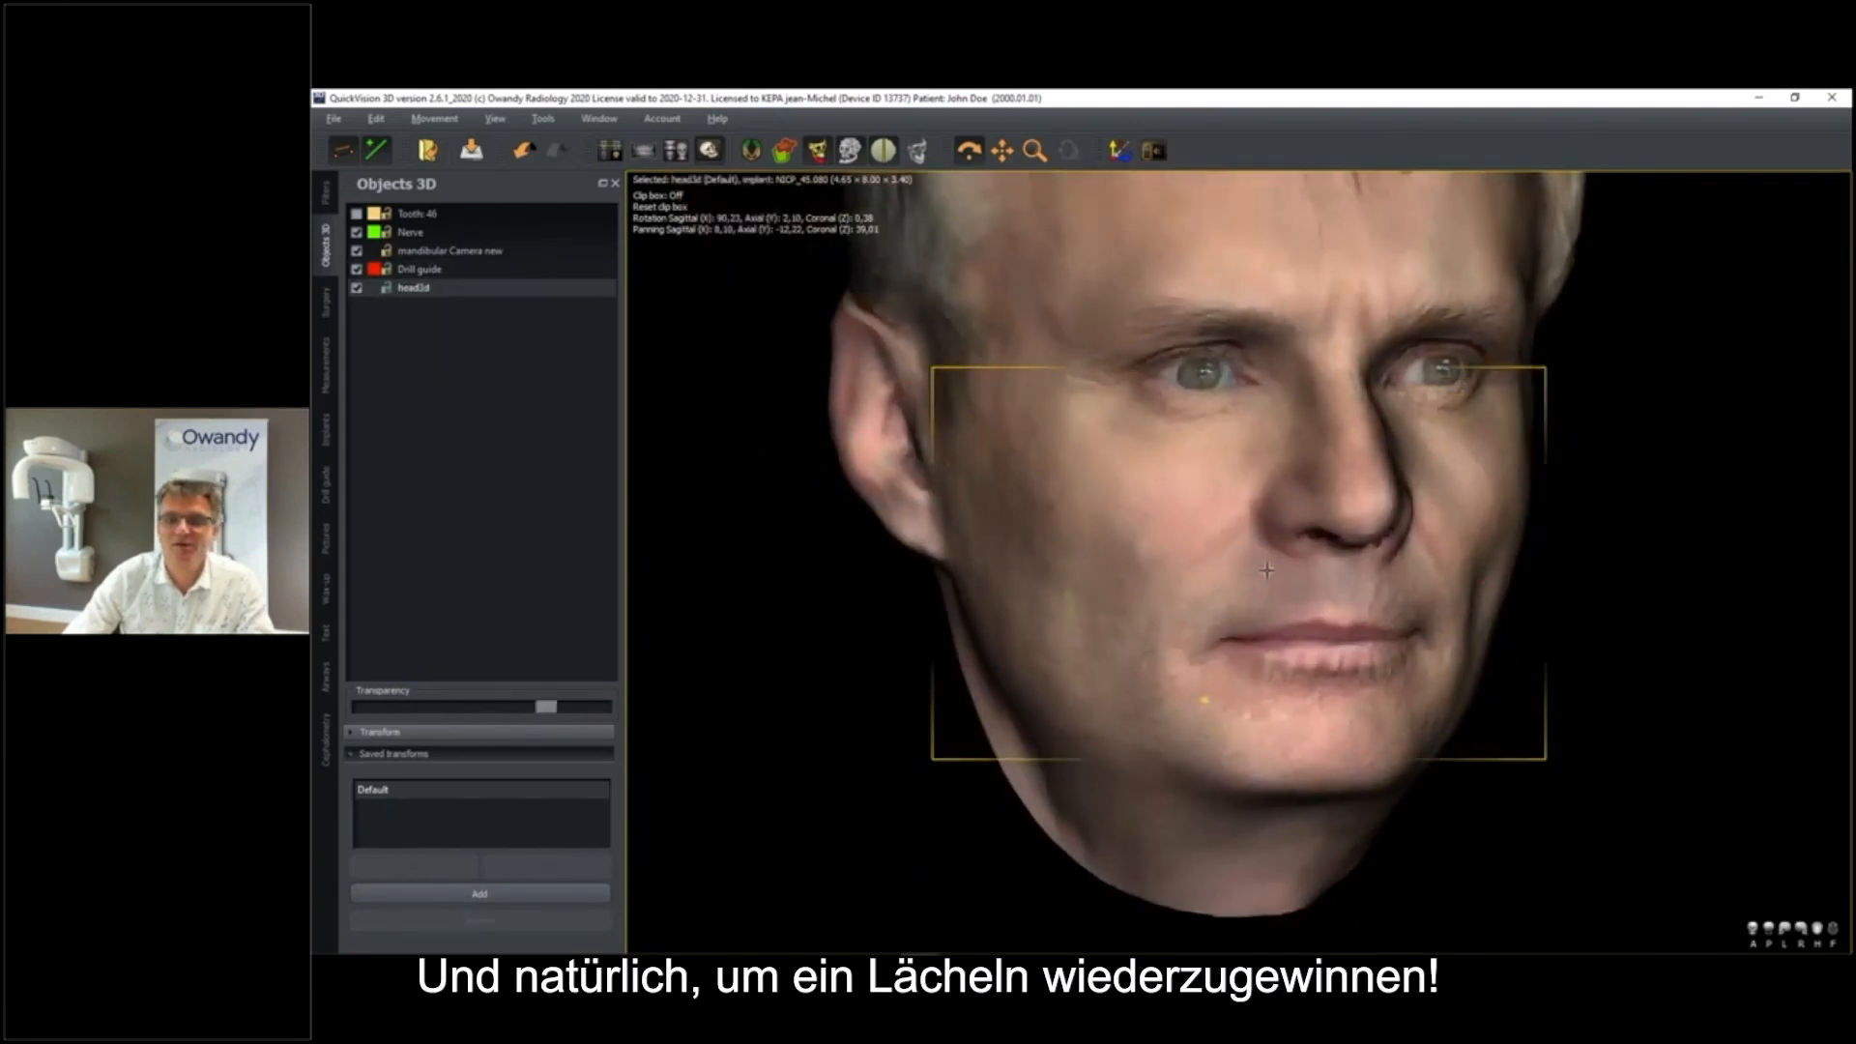
{"action": "left_click_drag", "start_coordinate": [1267, 571], "coordinate": [1252, 568]}
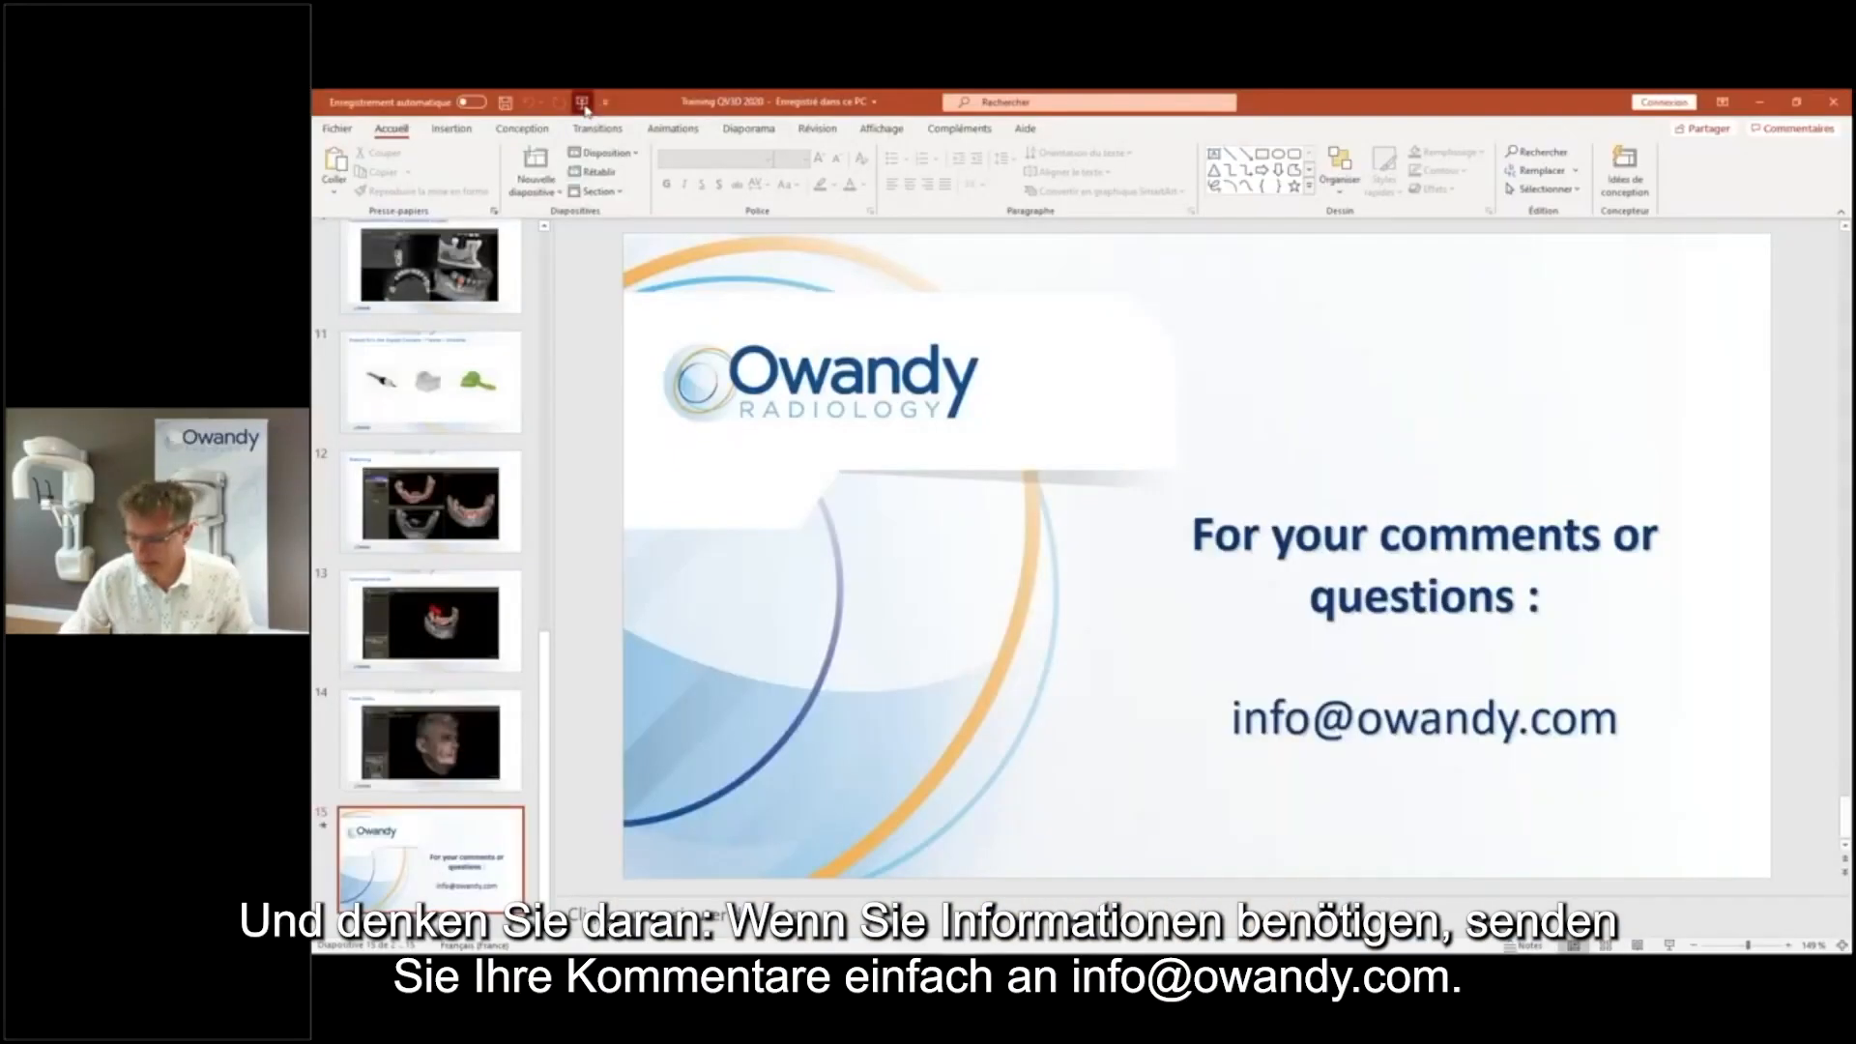
Switch to PowerPoint and start the slide show on the closing "For your comments or questions" slide
{"action": "left_click", "coordinate": [582, 101]}
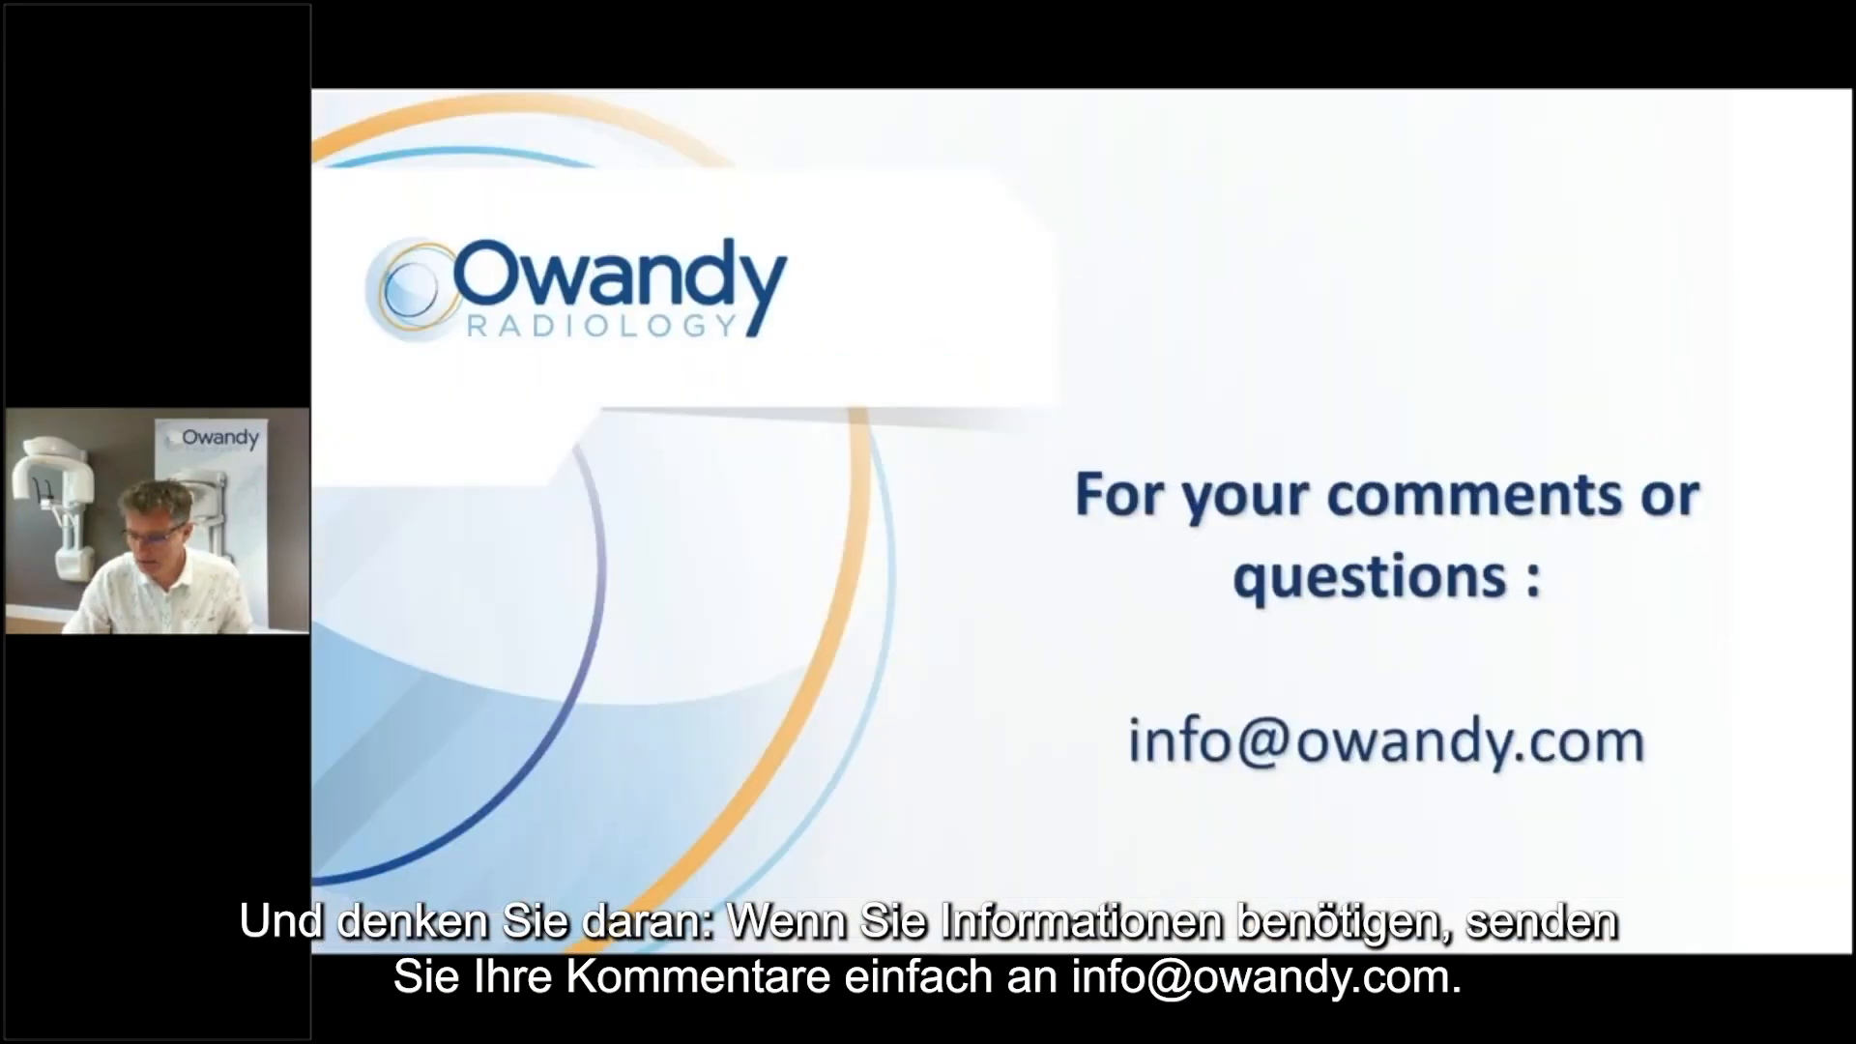